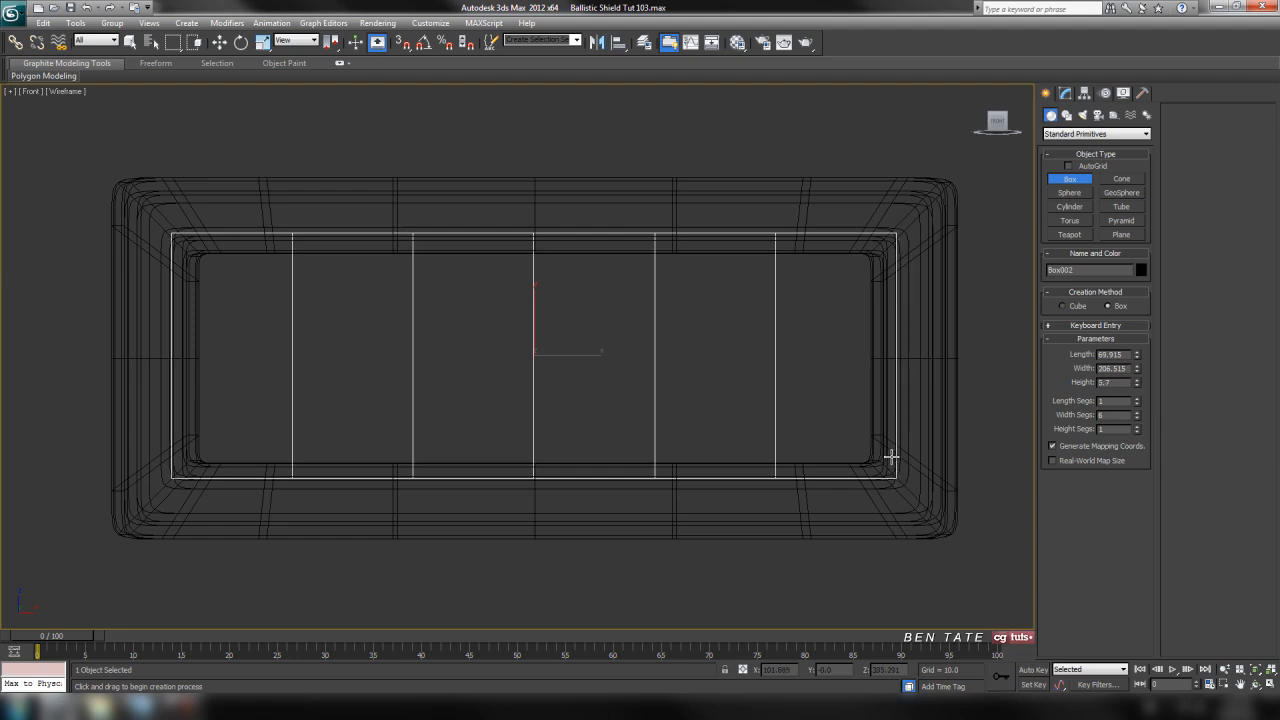
Finish the box over the window opening at a height of about 11.2 and set its X position to 0
click(893, 439)
right_click(220, 43)
right_click(625, 327)
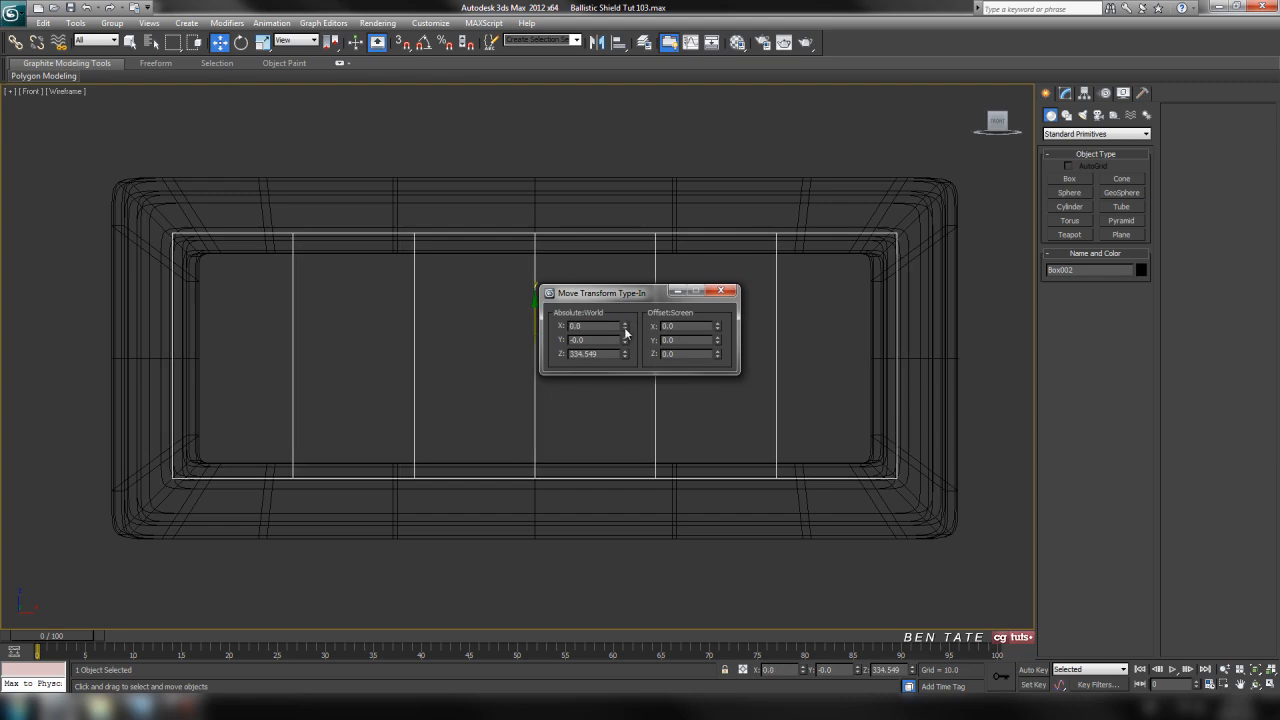
click(733, 293)
middle_drag(751, 311, 754, 311)
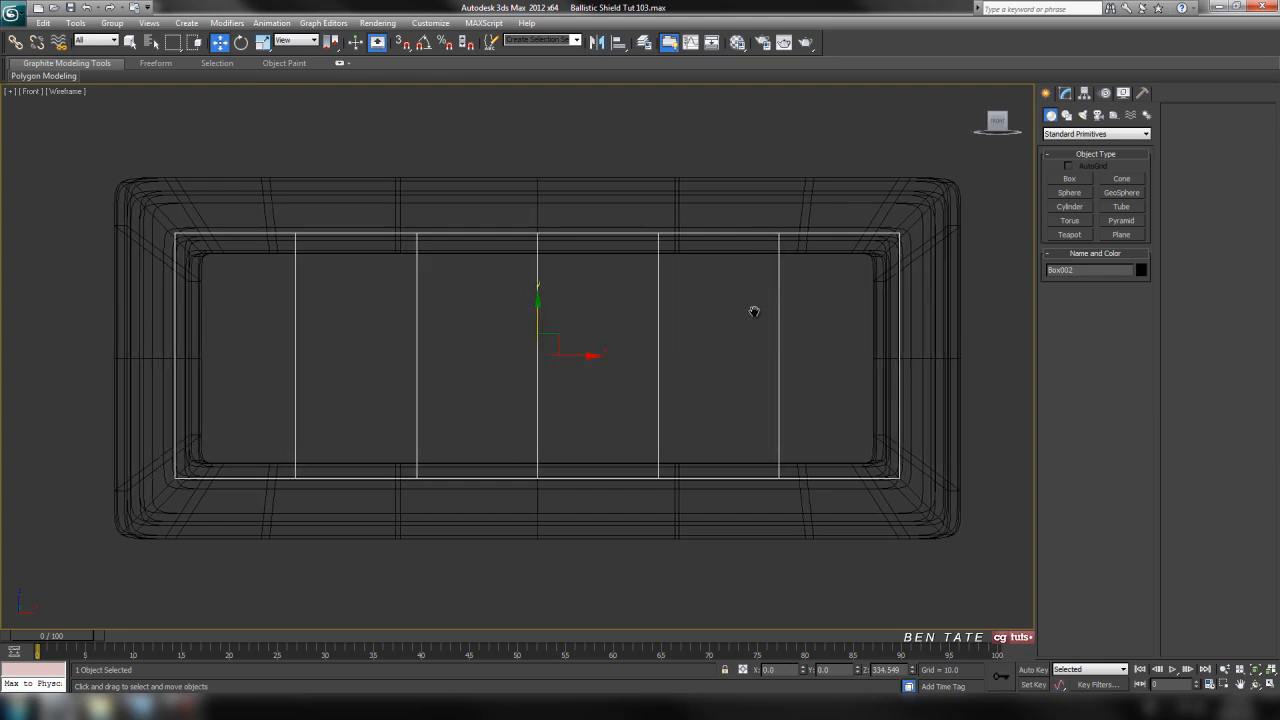
Move the box along Y to about 12.8 in the top view so it sits within the window frame's depth
key(alt+w)
middle_click(340, 245)
key(alt+w)
drag(539, 351, 554, 305)
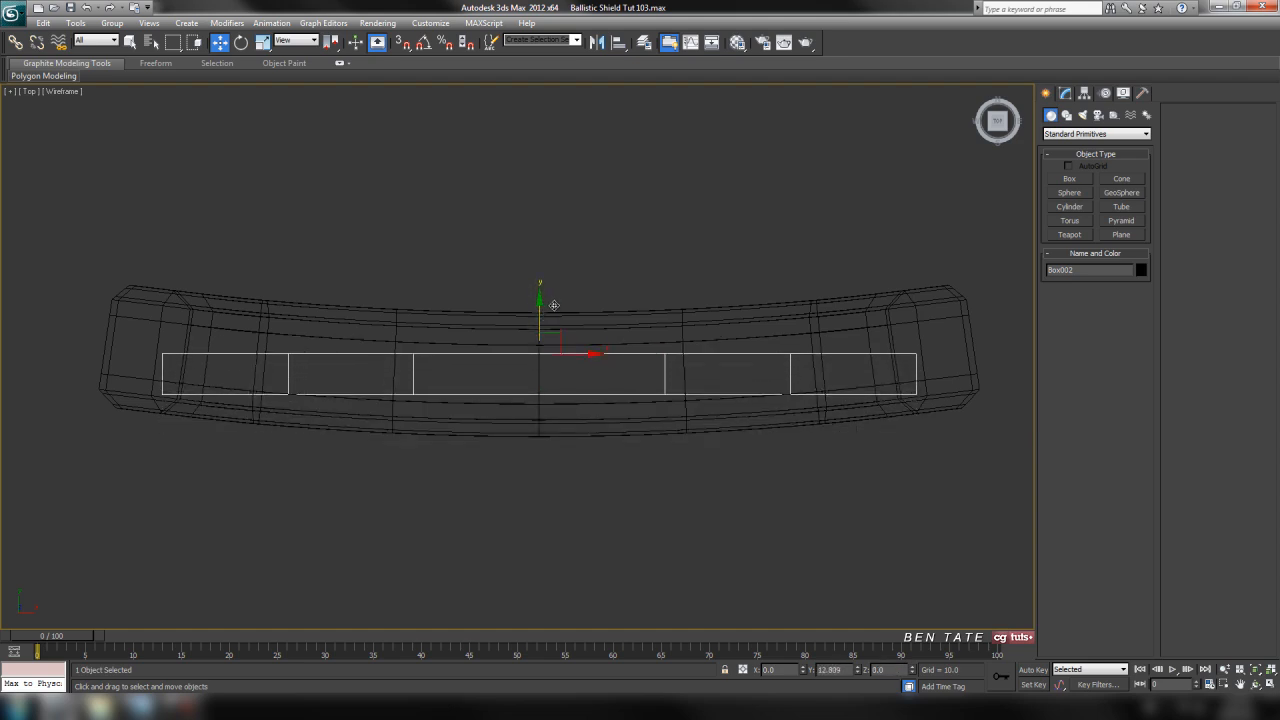
key(alt+w)
middle_click(813, 252)
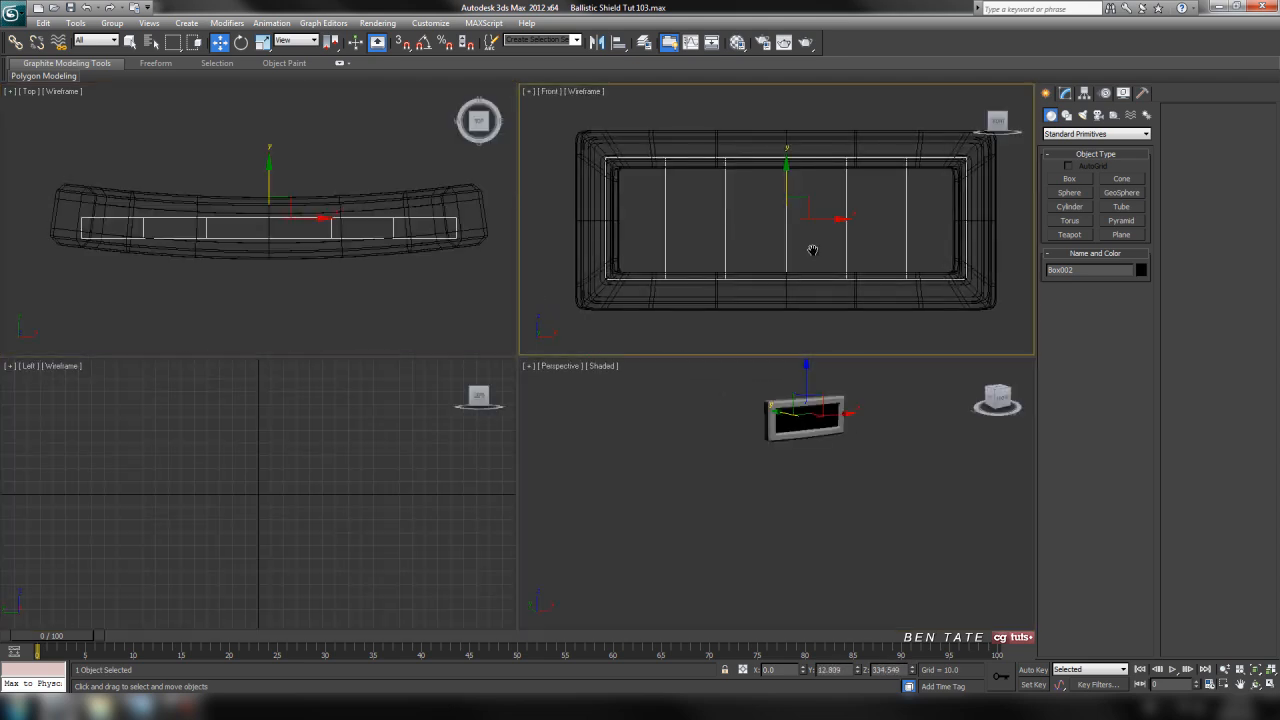
Add a Bend modifier to the box and set its angle to 13.5 on the X axis, matching the frame's curve
click(1065, 92)
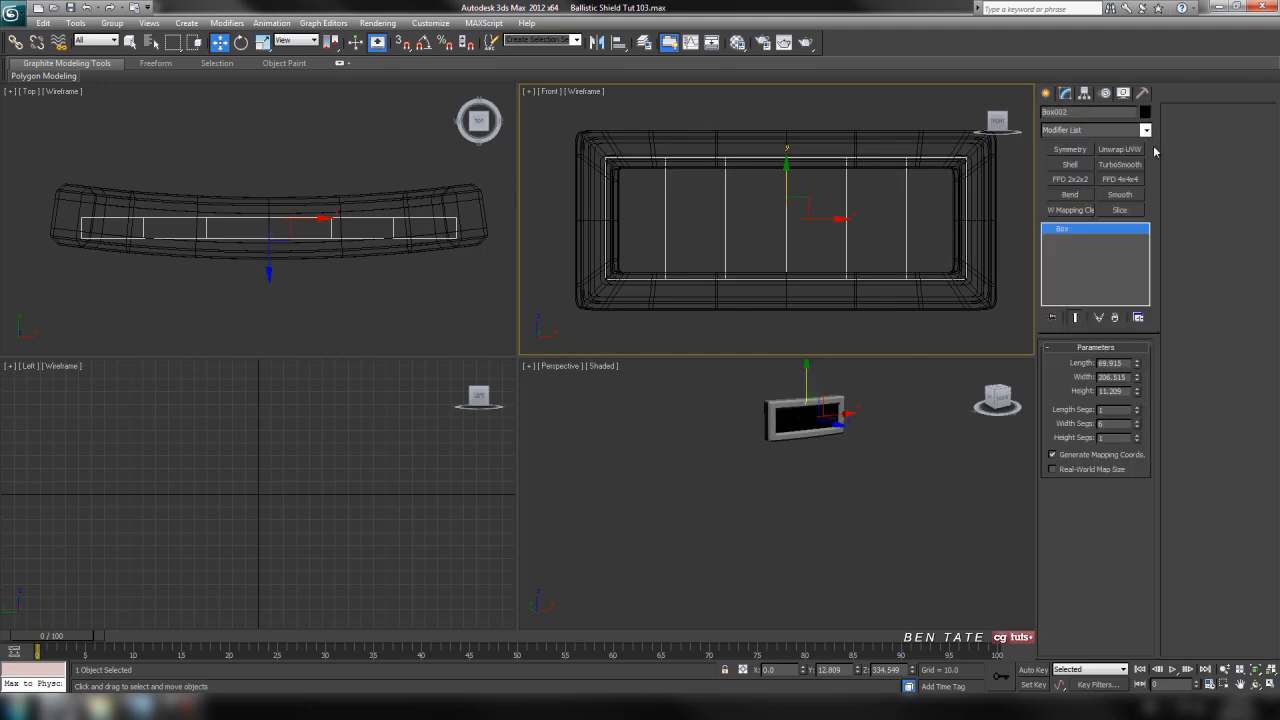
click(1146, 130)
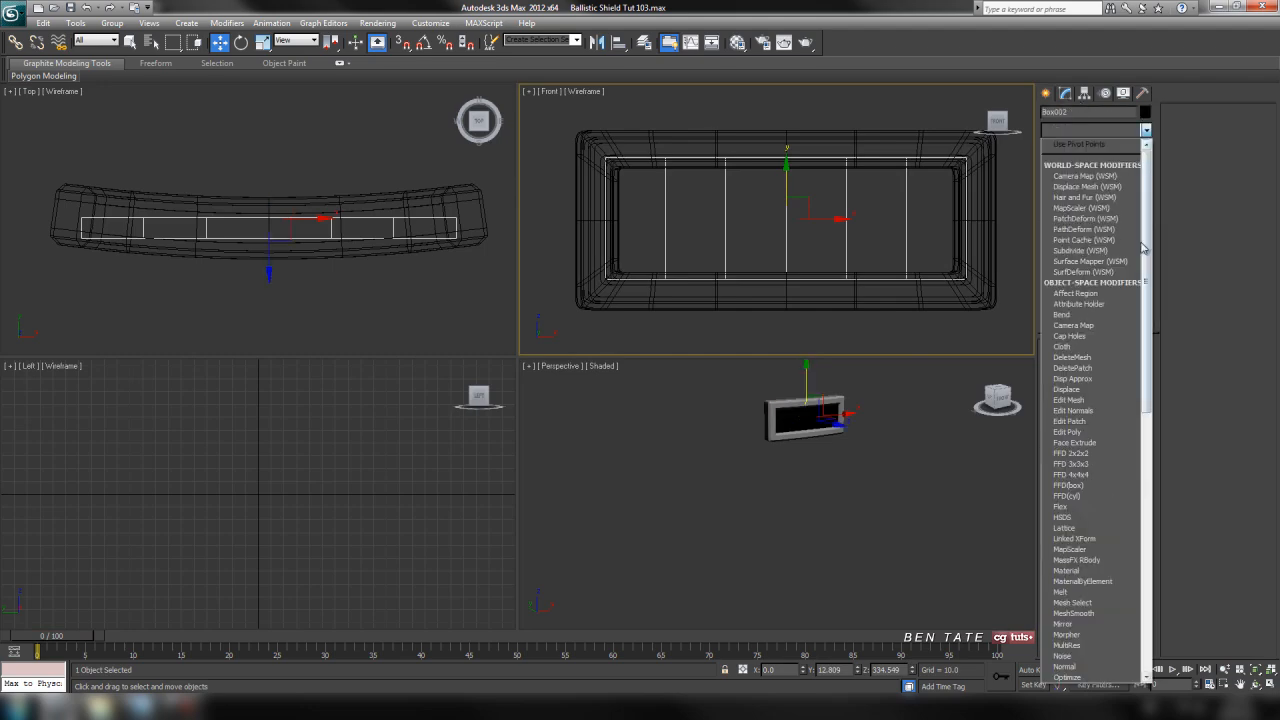
click(1109, 315)
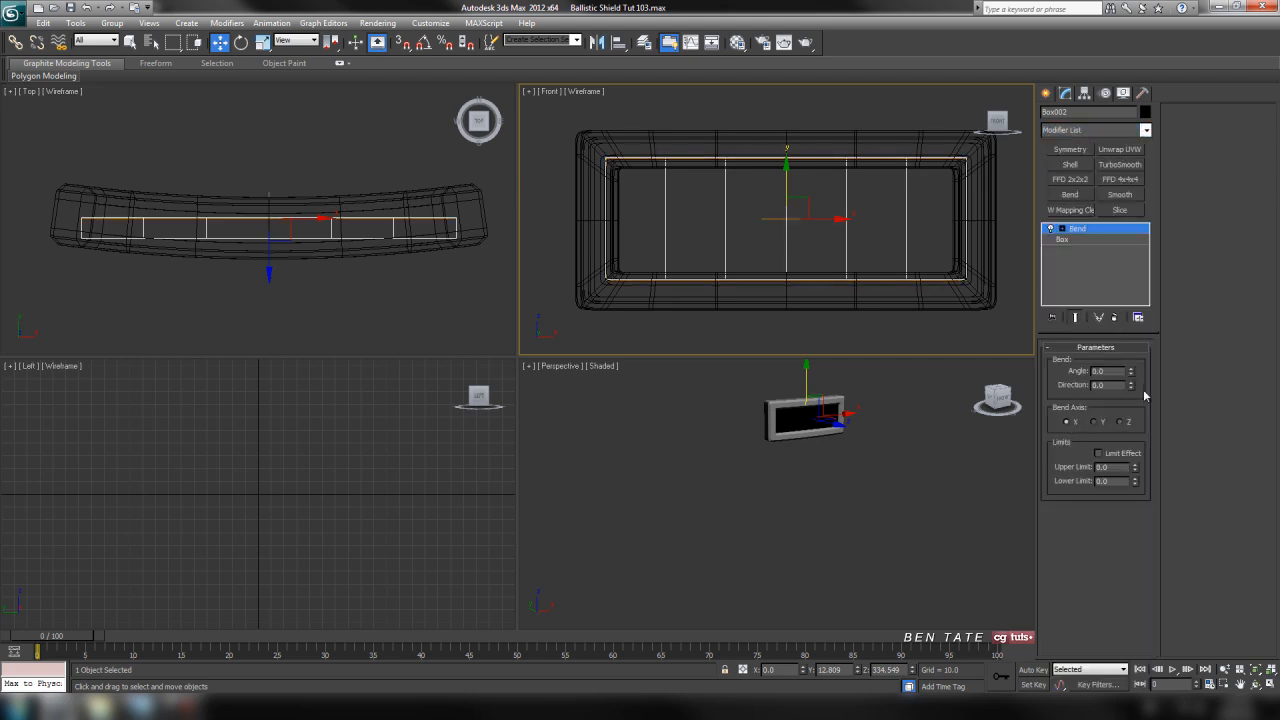
drag(1132, 376, 1129, 350)
right_click(354, 285)
key(alt+w)
middle_drag(966, 407, 958, 403)
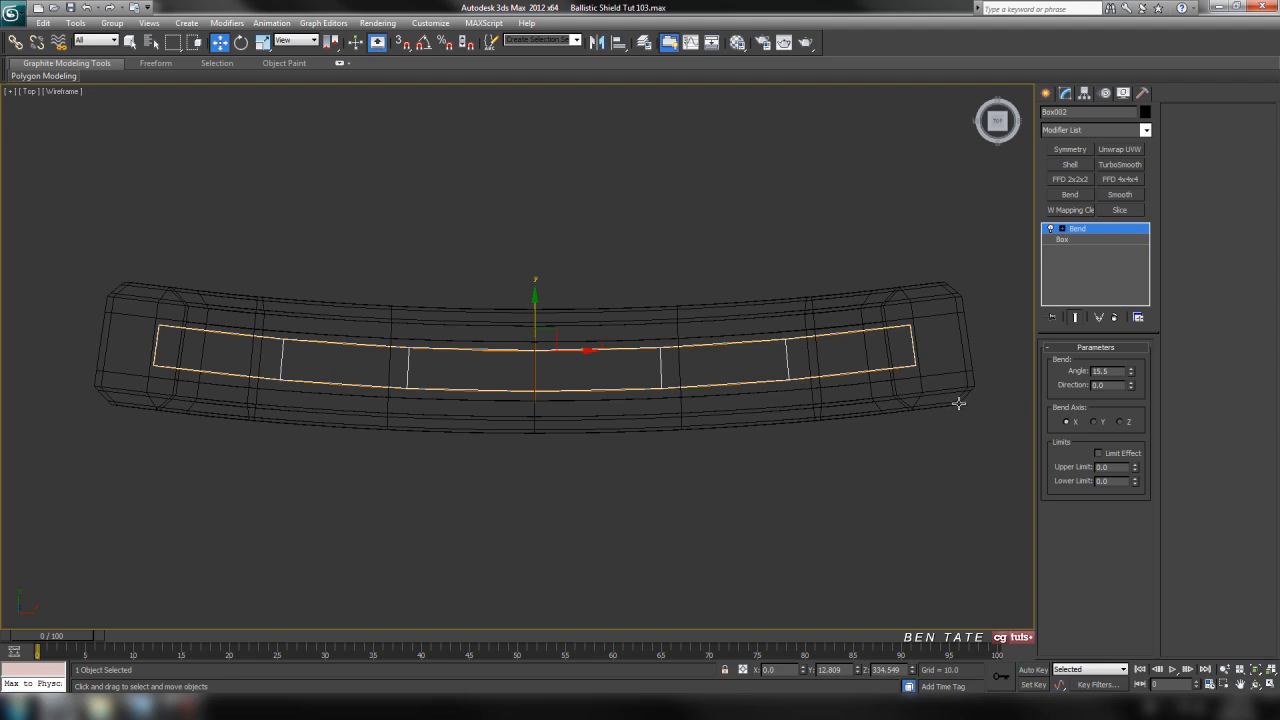
drag(1135, 378, 1134, 373)
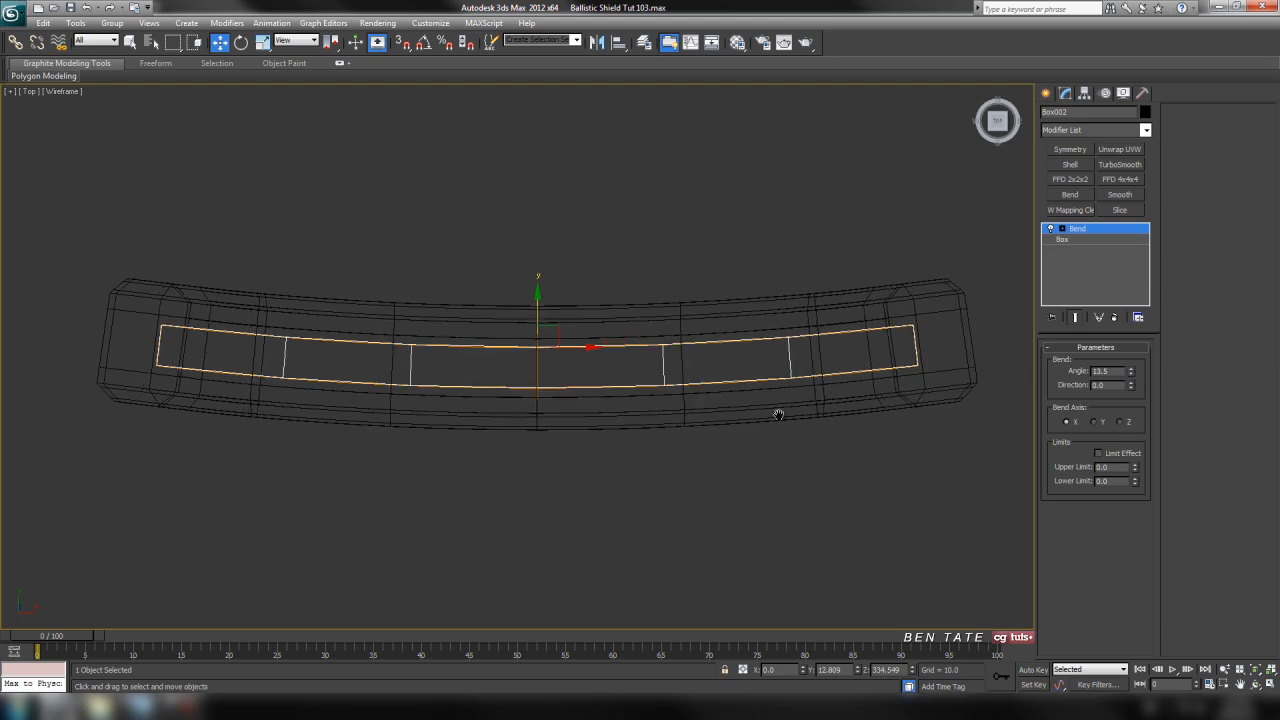
Assign the 02 - Default material to the bent box and close the Material Editor
key(alt+w)
right_click(777, 529)
key(alt+w)
scroll(880, 480, up, 10)
scroll(806, 449, down, 10)
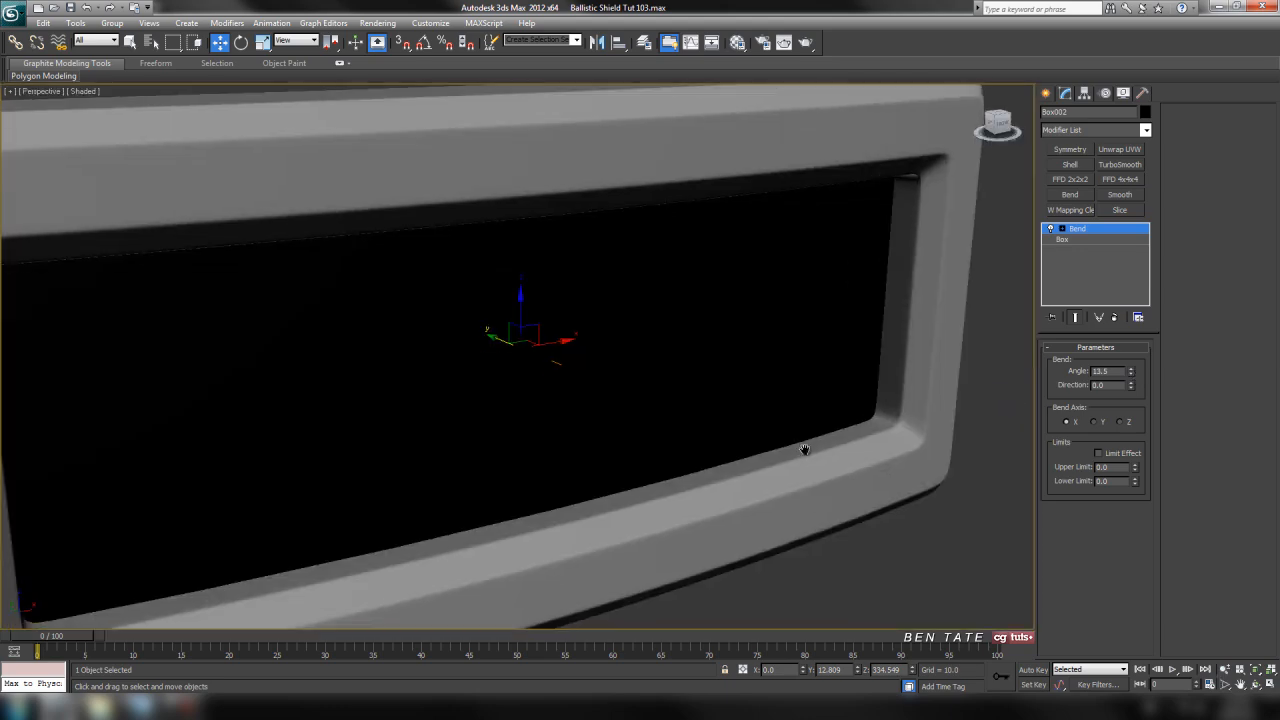
key(m)
click(177, 291)
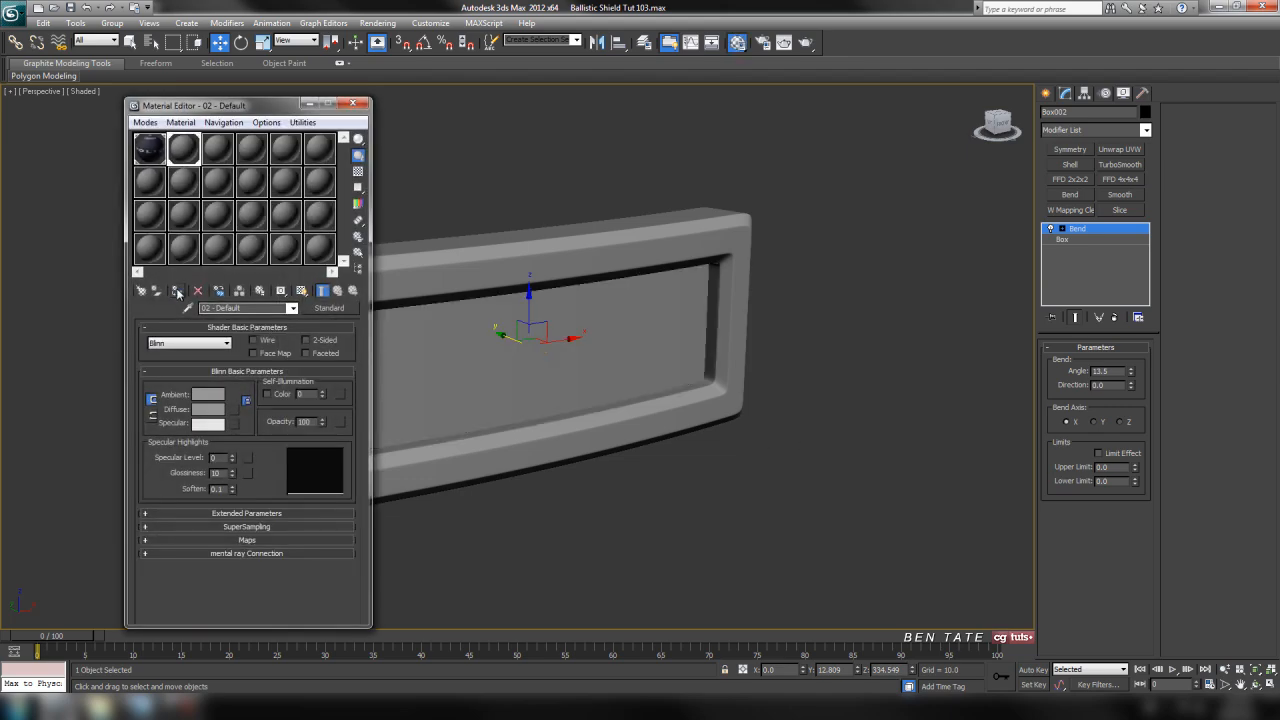
click(352, 103)
Turn on edged faces in the perspective view and deselect the bent box
key(F4)
mouse_move(643, 505)
alt+middle_down()
mouse_move(634, 491)
mouse_move(657, 509)
alt+middle_up()
click(651, 503)
scroll(660, 470, up, 4)
mouse_move(662, 448)
alt+middle_down()
mouse_move(866, 463)
mouse_move(745, 462)
mouse_move(626, 426)
mouse_move(628, 466)
mouse_move(620, 434)
mouse_move(826, 446)
mouse_move(831, 469)
mouse_move(774, 434)
mouse_move(643, 435)
alt+middle_up()
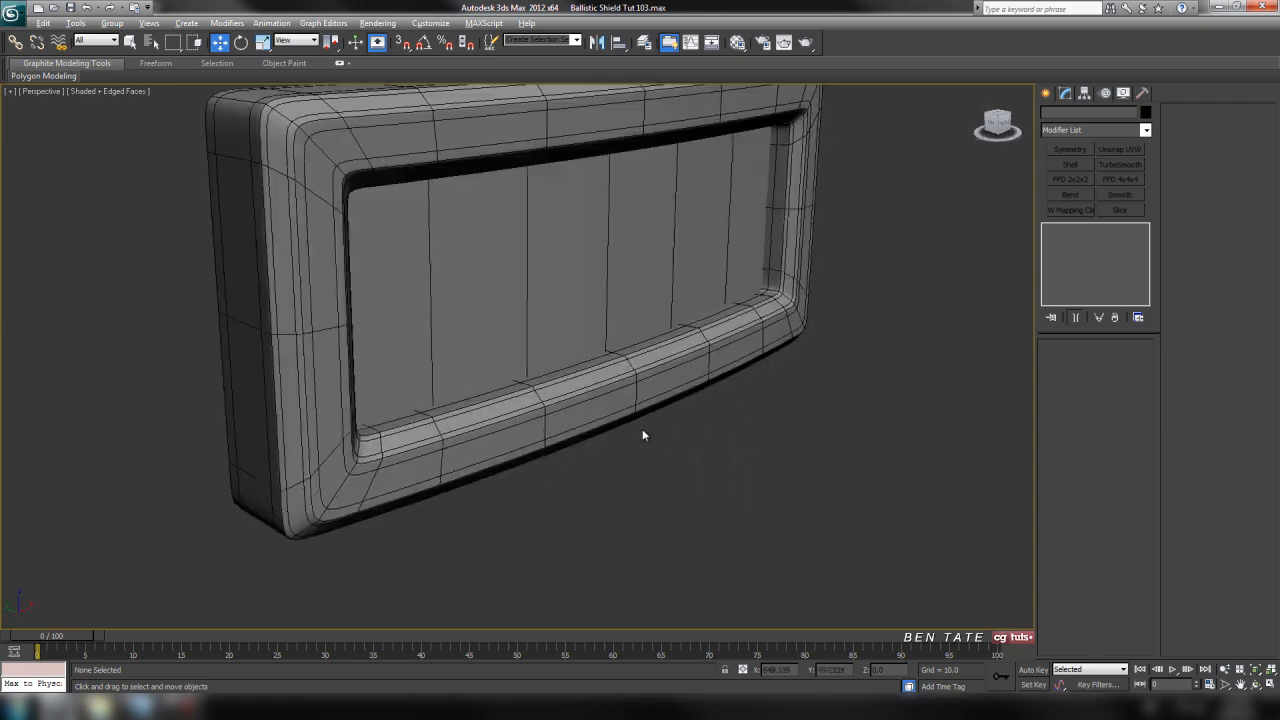
Select the bent window box and convert it to an Editable Poly
key(alt+w)
click(398, 268)
click(825, 463)
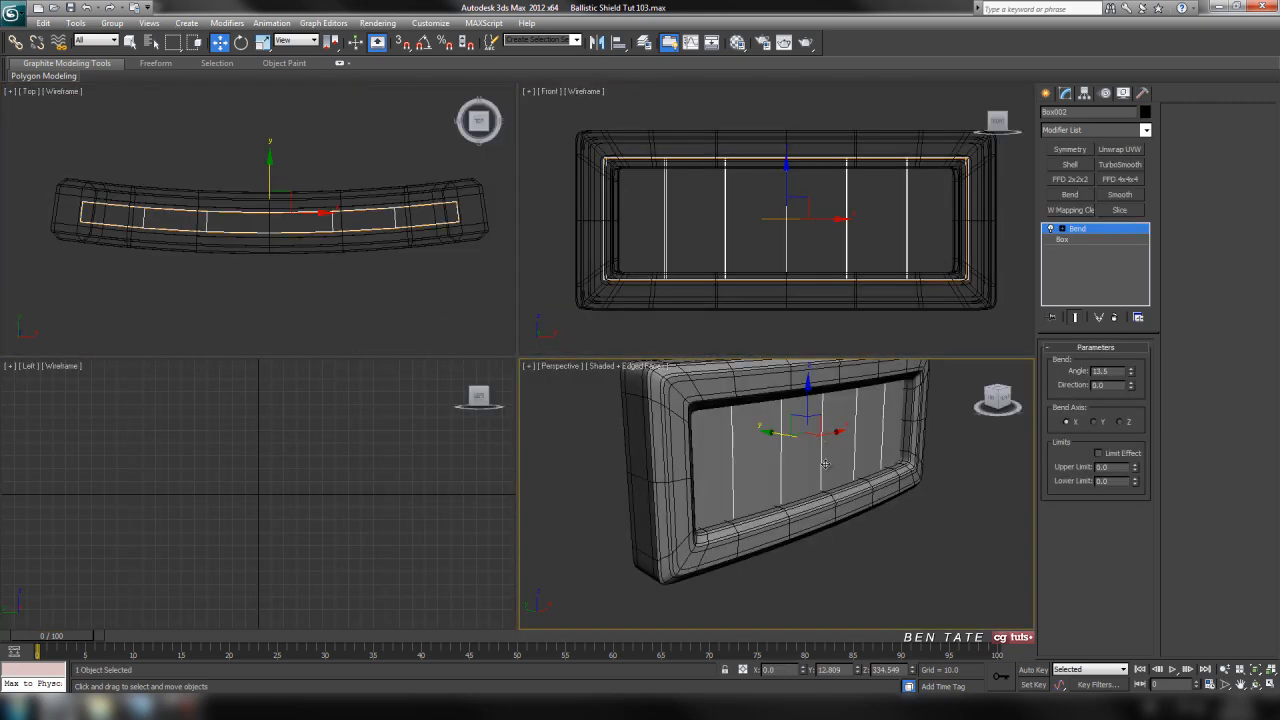
right_click(794, 462)
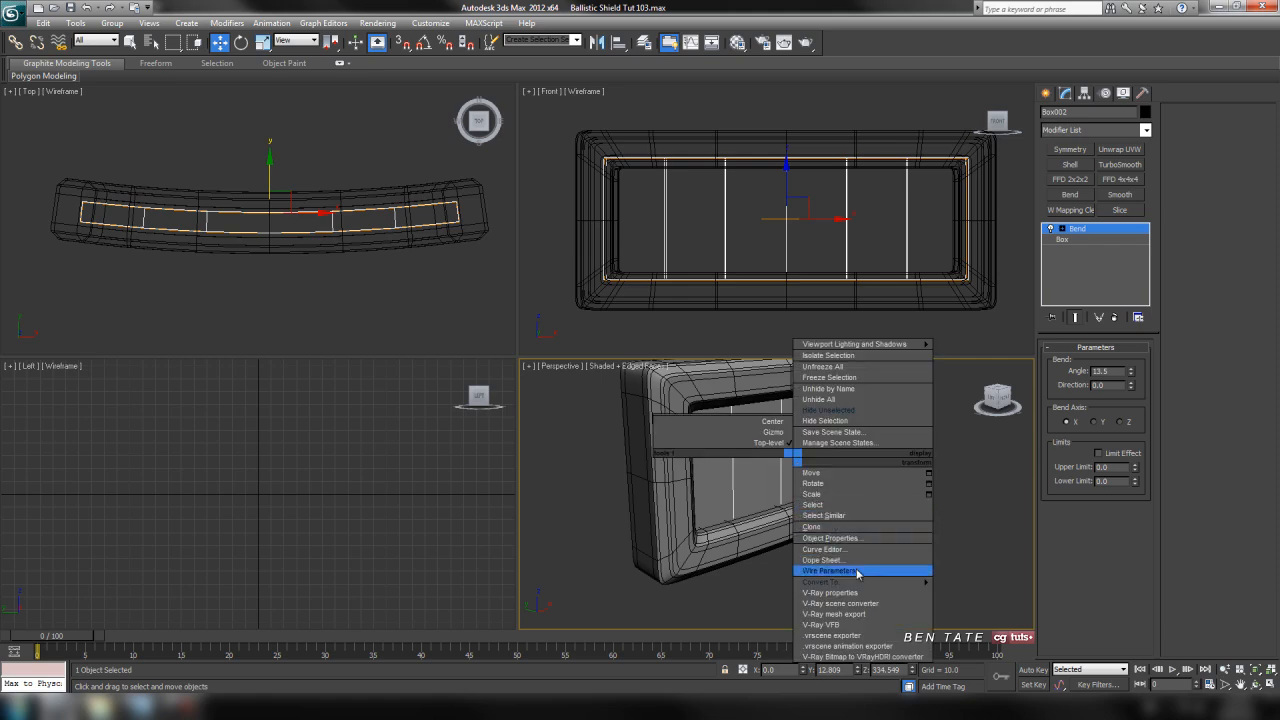
mouse_move(860, 582)
click(968, 593)
Ring-select the window box's depth edges in wireframe, convert them to a polygon selection and delete those rim polygons
alt+middle_drag(785, 470, 782, 478)
key(alt+w)
key(F3)
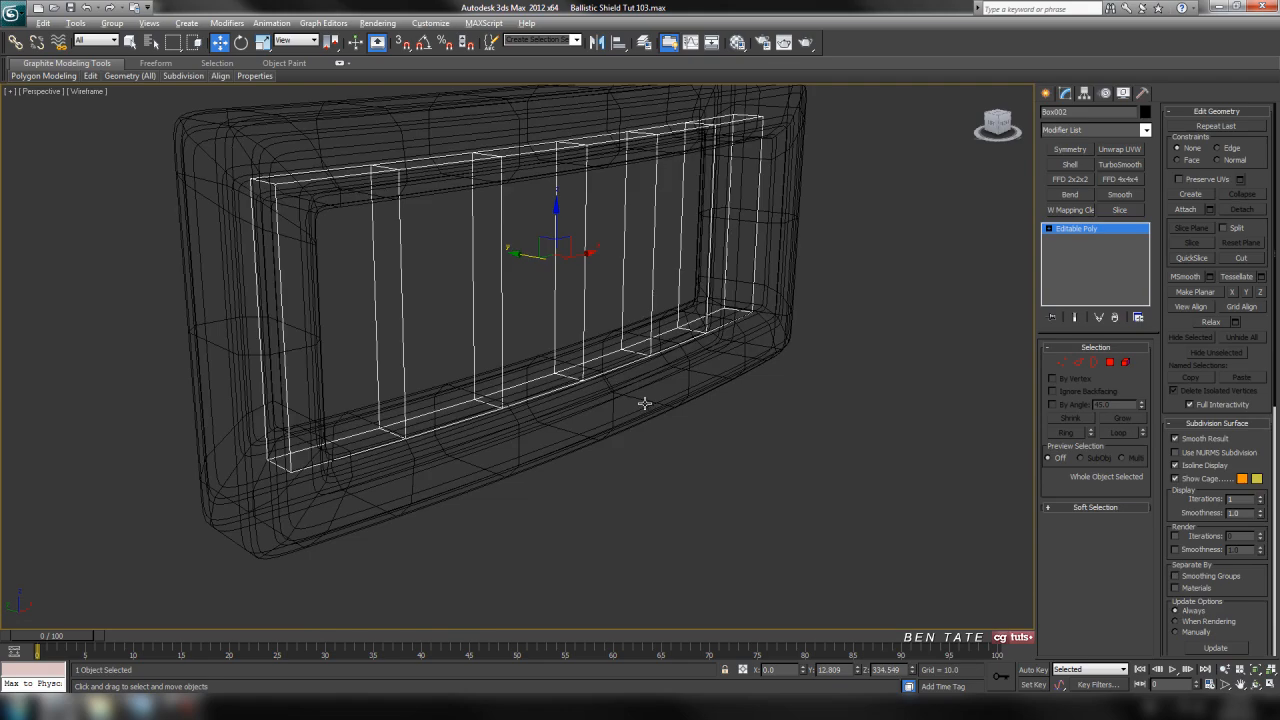
alt+middle_drag(643, 403, 714, 430)
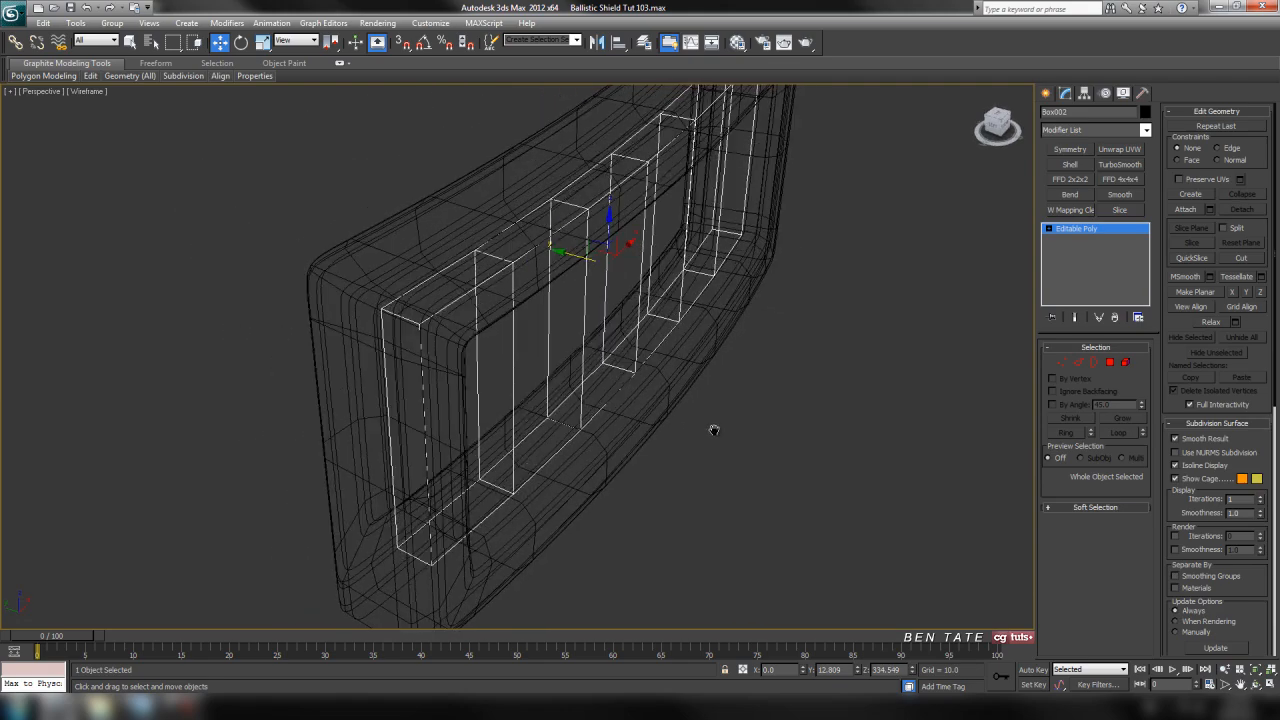
click(1079, 364)
click(405, 318)
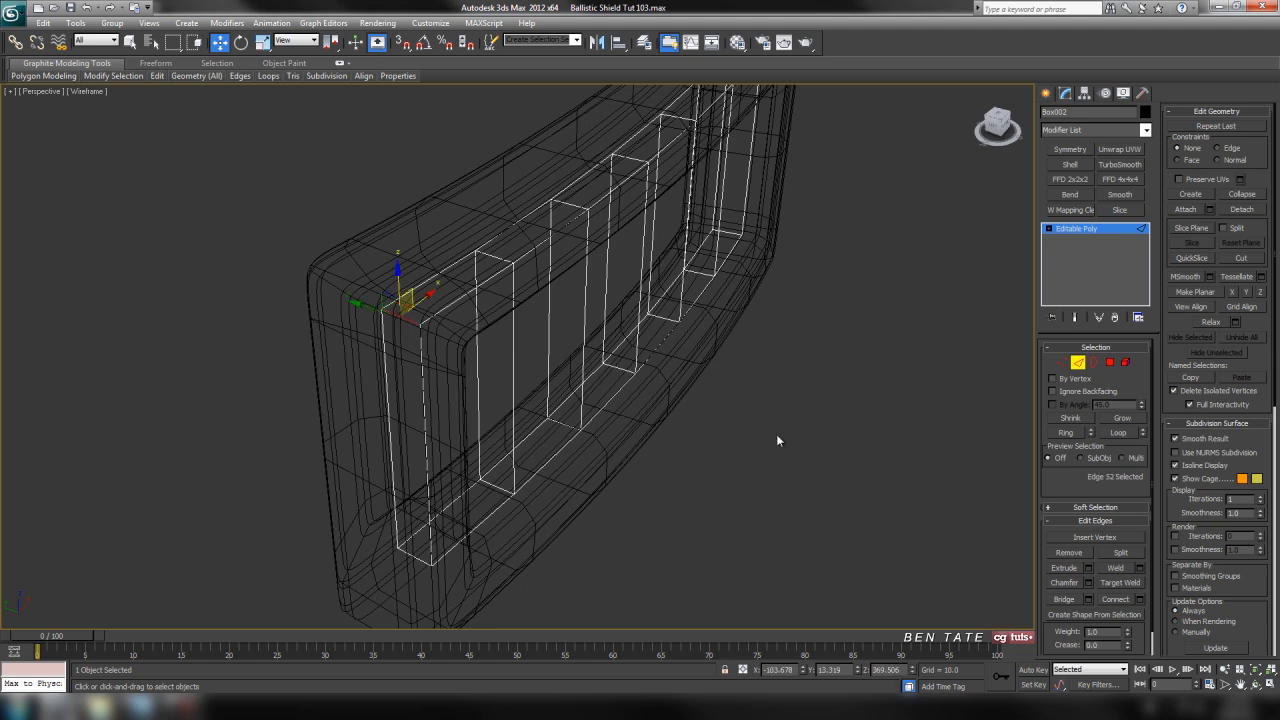
click(1083, 431)
ctrl+click(1110, 362)
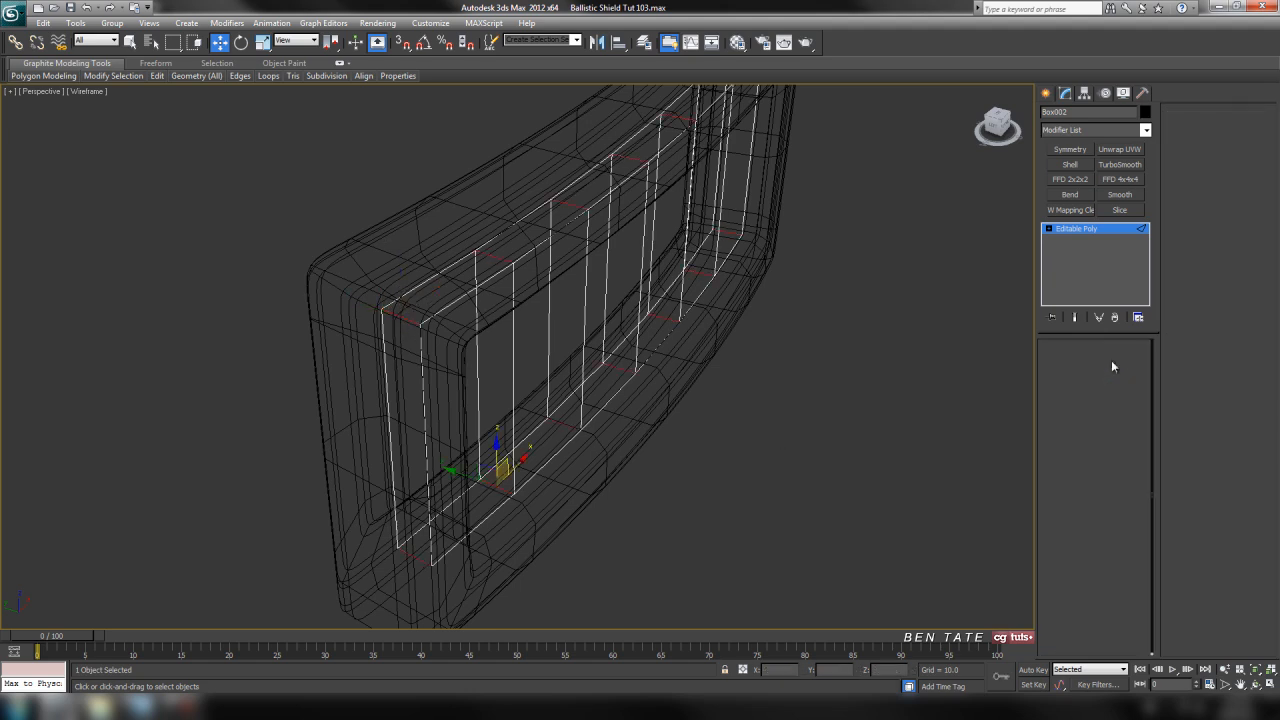
click(802, 390)
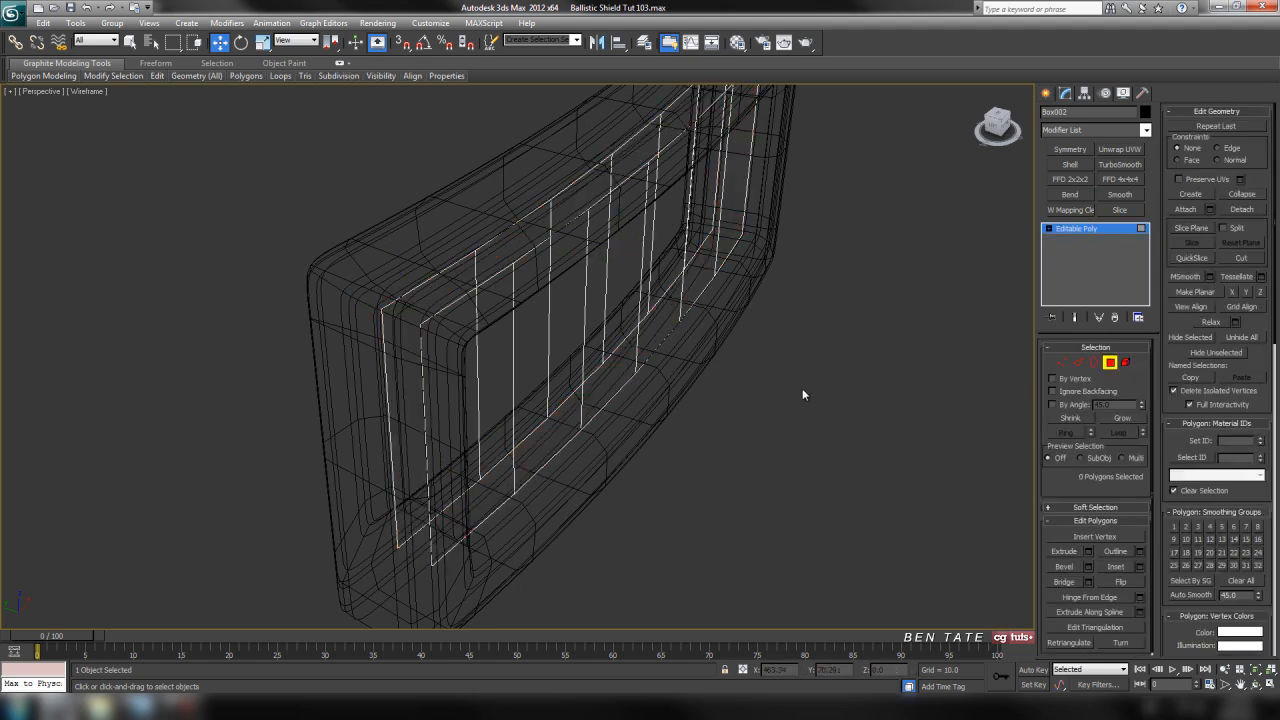
click(1110, 364)
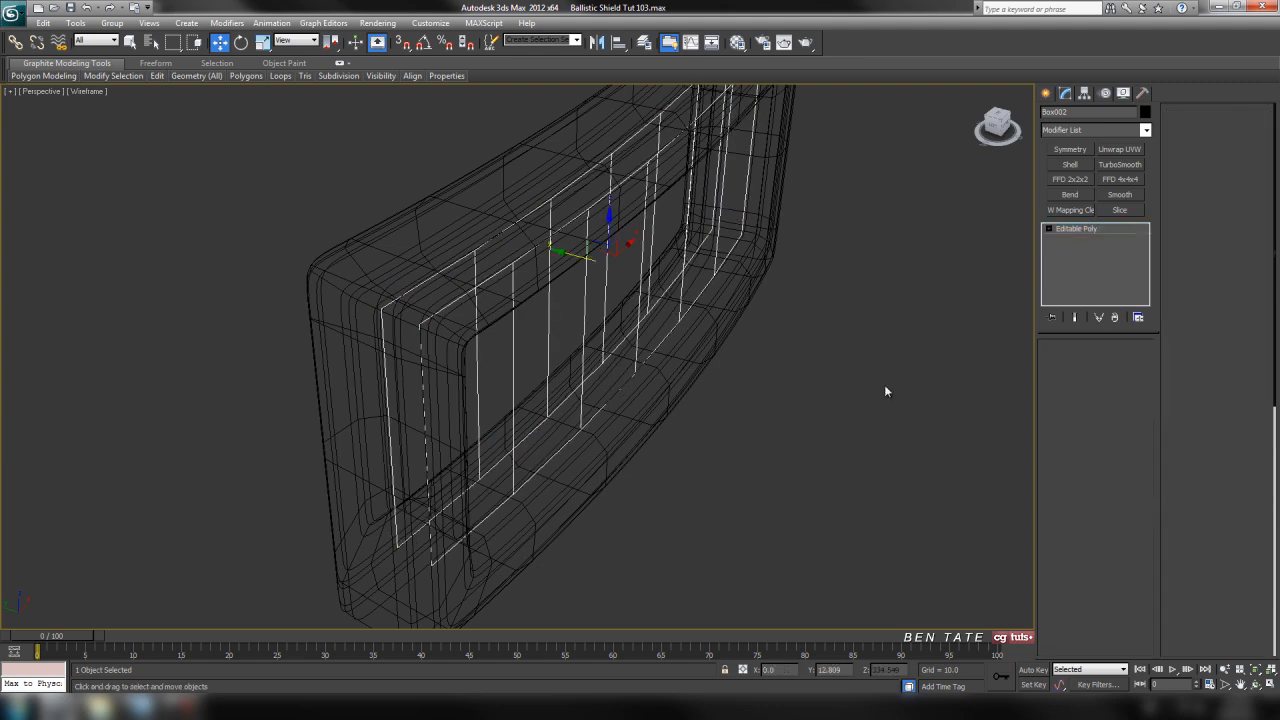
Return the perspective view to shaded display, deselect the window box and unhide all objects
key(F3)
click(780, 520)
alt+middle_drag(780, 520, 733, 489)
scroll(738, 510, down, 5)
scroll(745, 455, up, 6)
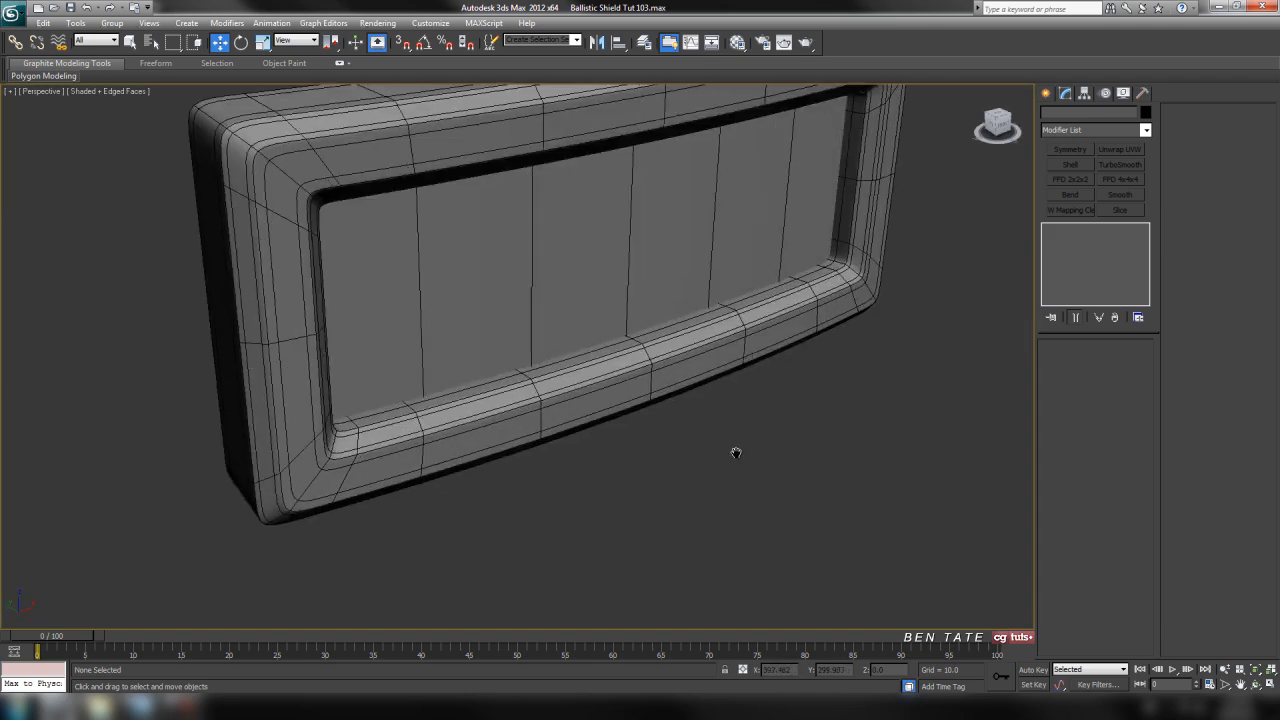
right_click(746, 443)
click(792, 384)
scroll(777, 429, down, 6)
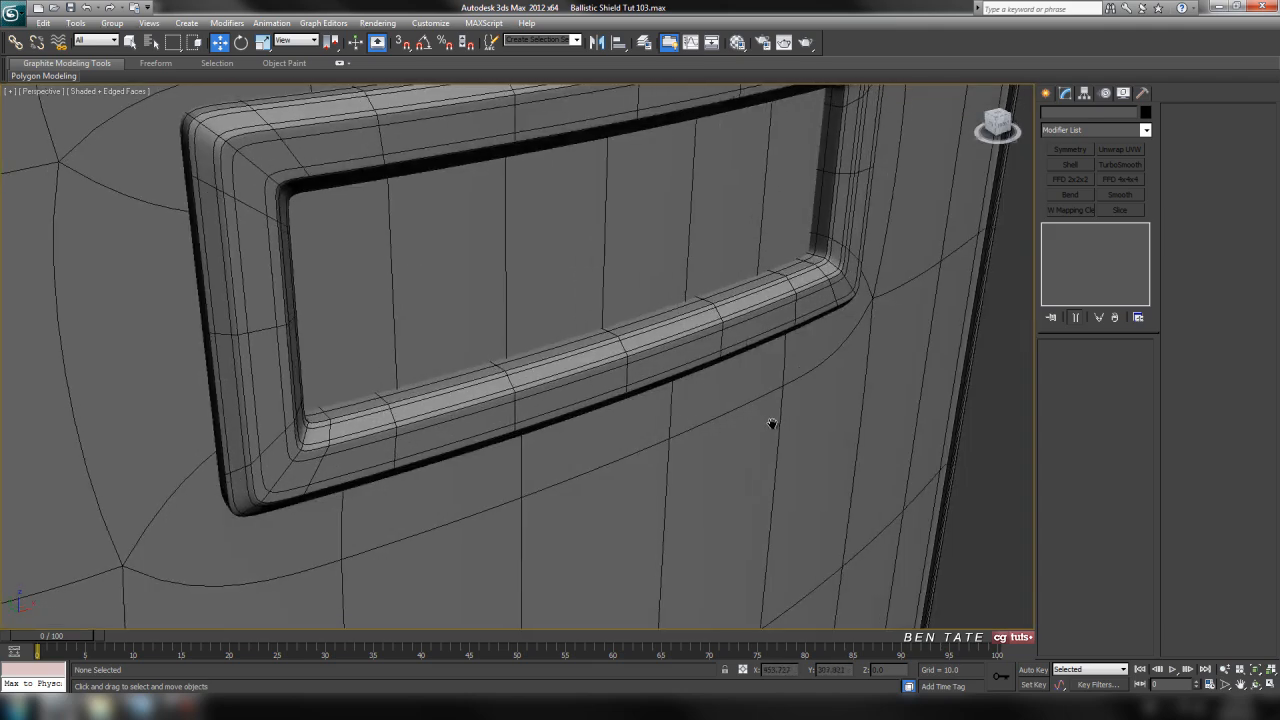
Frame the upper shield in the front view and switch that view to shaded display
key(alt+w)
key(alt+w)
scroll(828, 323, down, 6)
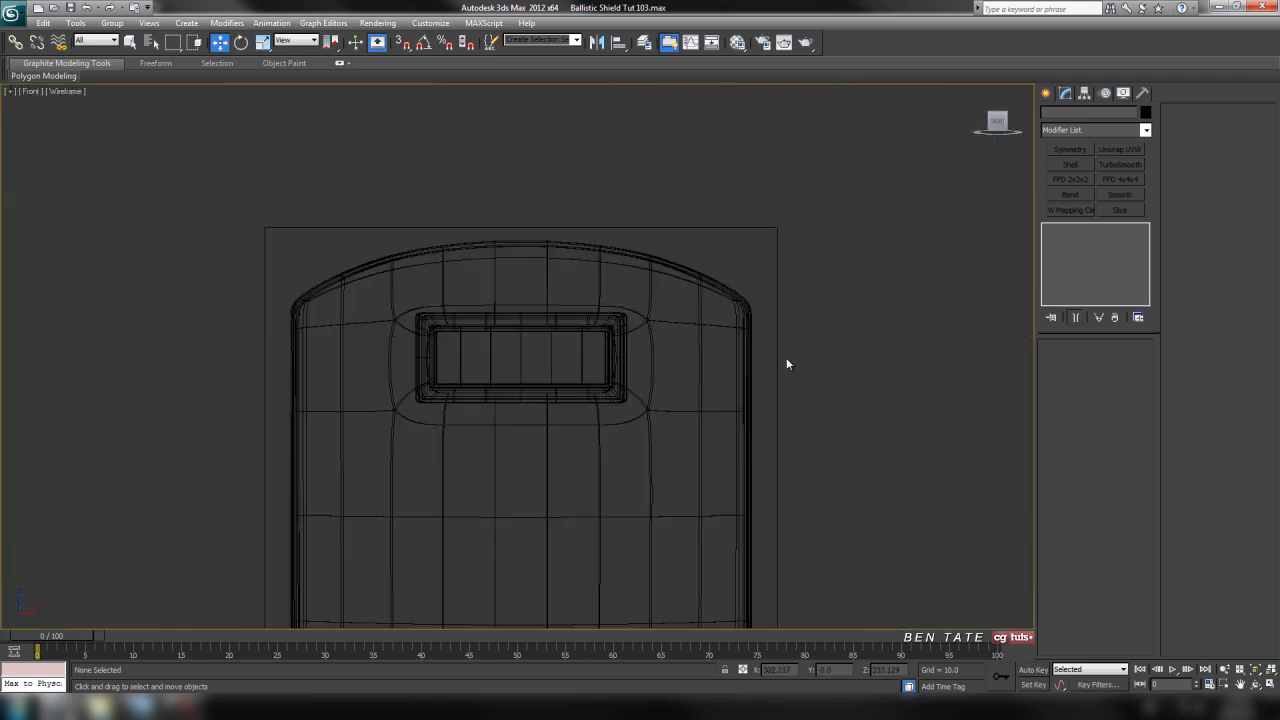
middle_drag(776, 458, 806, 378)
mouse_move(805, 499)
middle_down()
mouse_move(817, 445)
mouse_move(794, 420)
middle_up()
key(F3)
scroll(774, 394, down, 3)
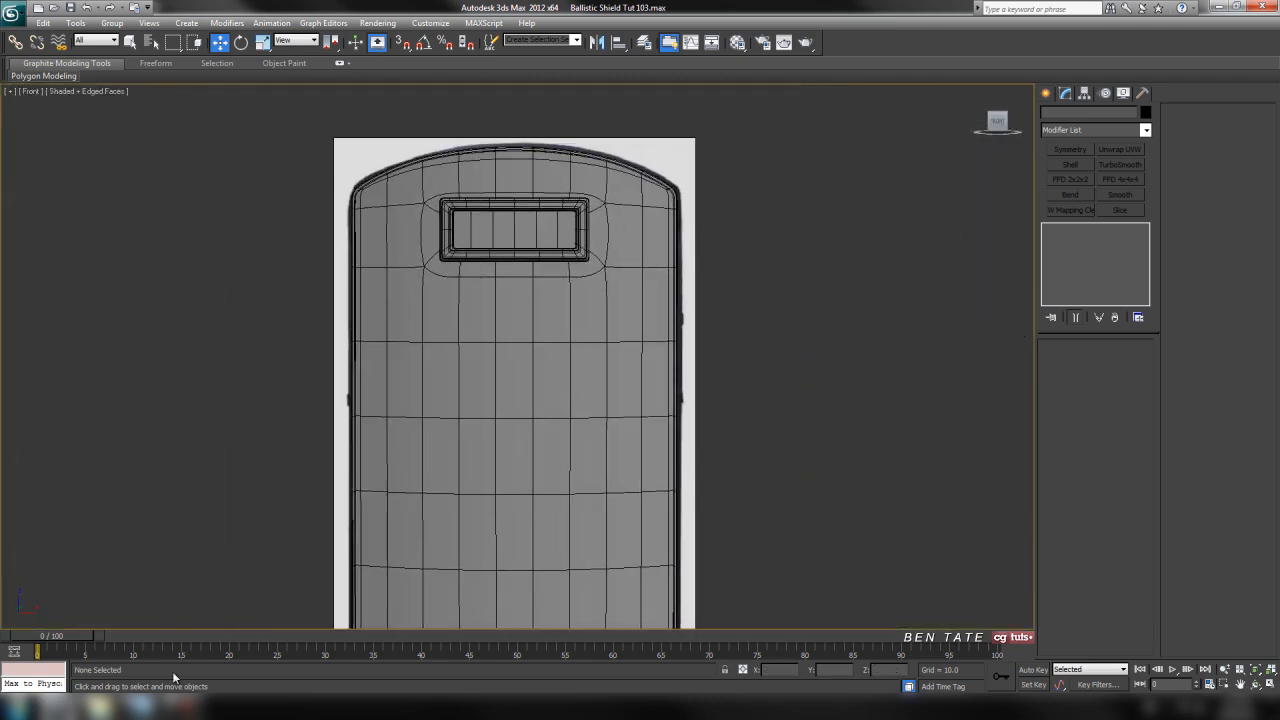
Examine the Ballistic_Shield reference photo for the strap clips on the shield's edges, and return to the front view
click(143, 708)
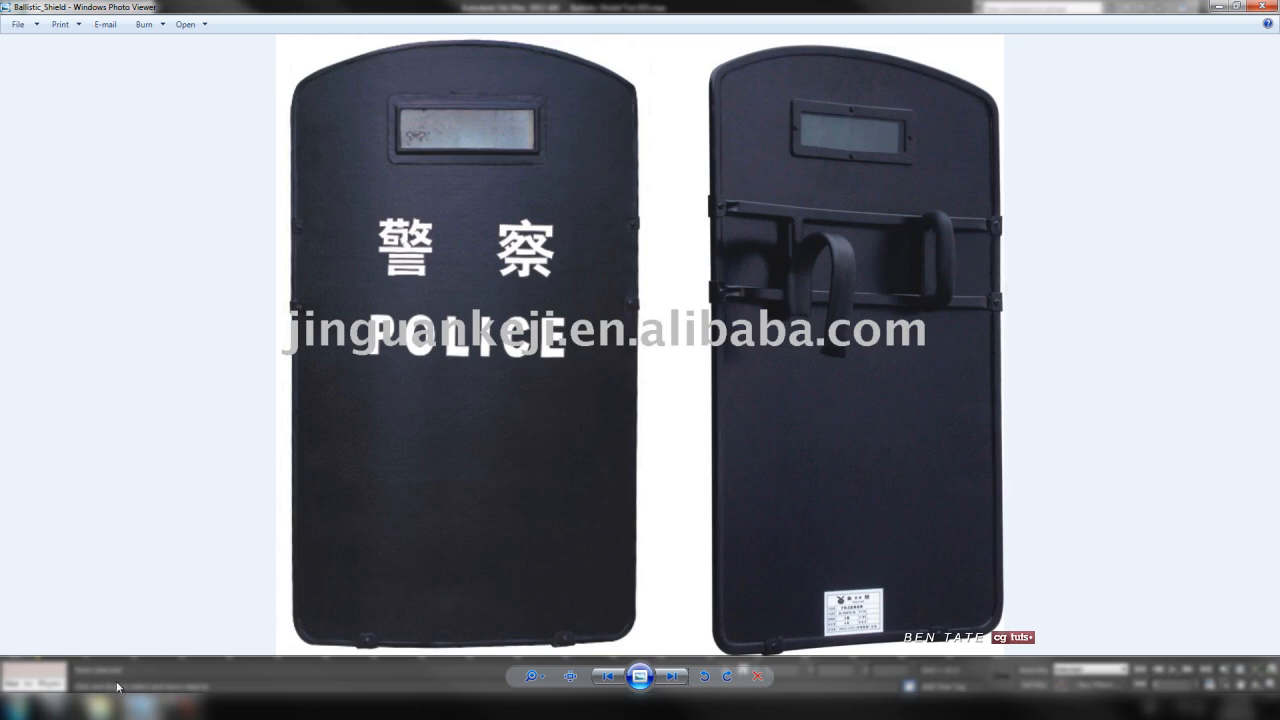
mouse_move(100, 706)
click(88, 630)
scroll(740, 451, up, 6)
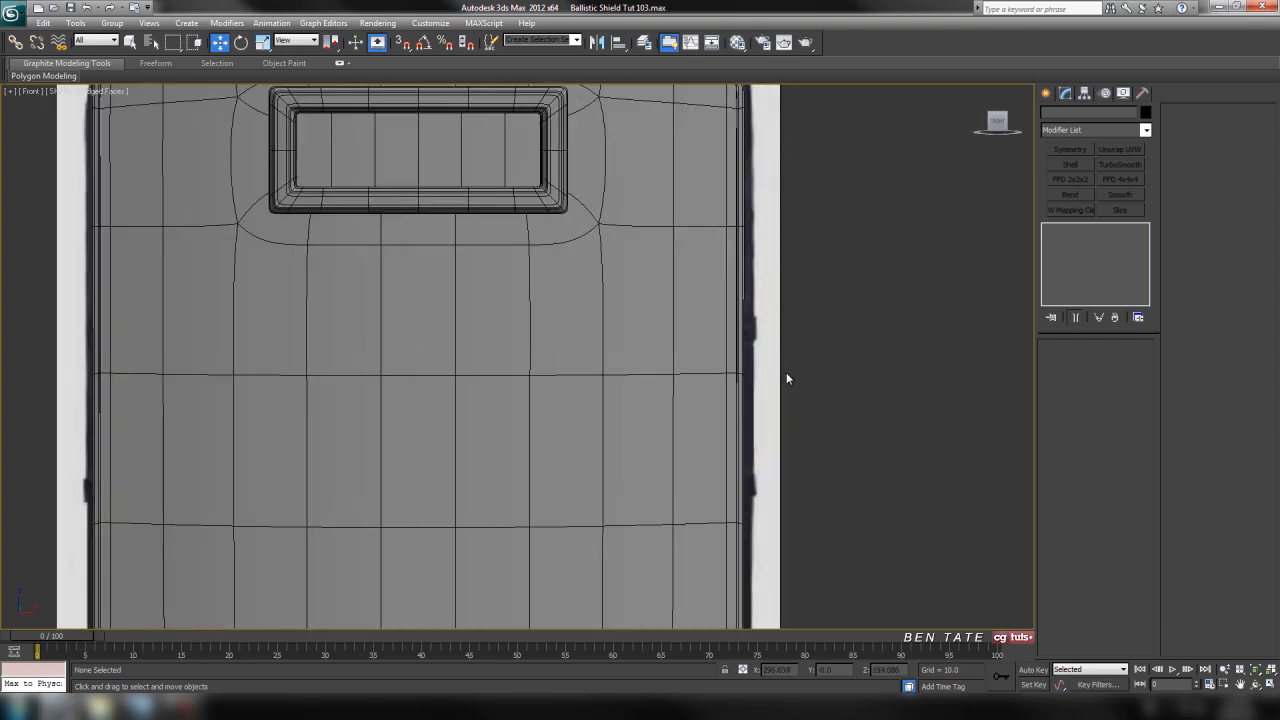
Select the shield body in the perspective view and turn off edged faces there
key(alt+w)
click(882, 460)
key(alt+w)
alt+middle_drag(749, 489, 740, 445)
alt+middle_drag(632, 466, 282, 436)
click(371, 427)
alt+middle_drag(465, 495, 615, 458)
scroll(608, 445, up, 5)
key(F4)
alt+middle_drag(693, 408, 640, 350)
Switch off the shield body's TurboSmooth modifier and frame its side edges in the front view
key(alt+w)
right_click(877, 281)
key(alt+w)
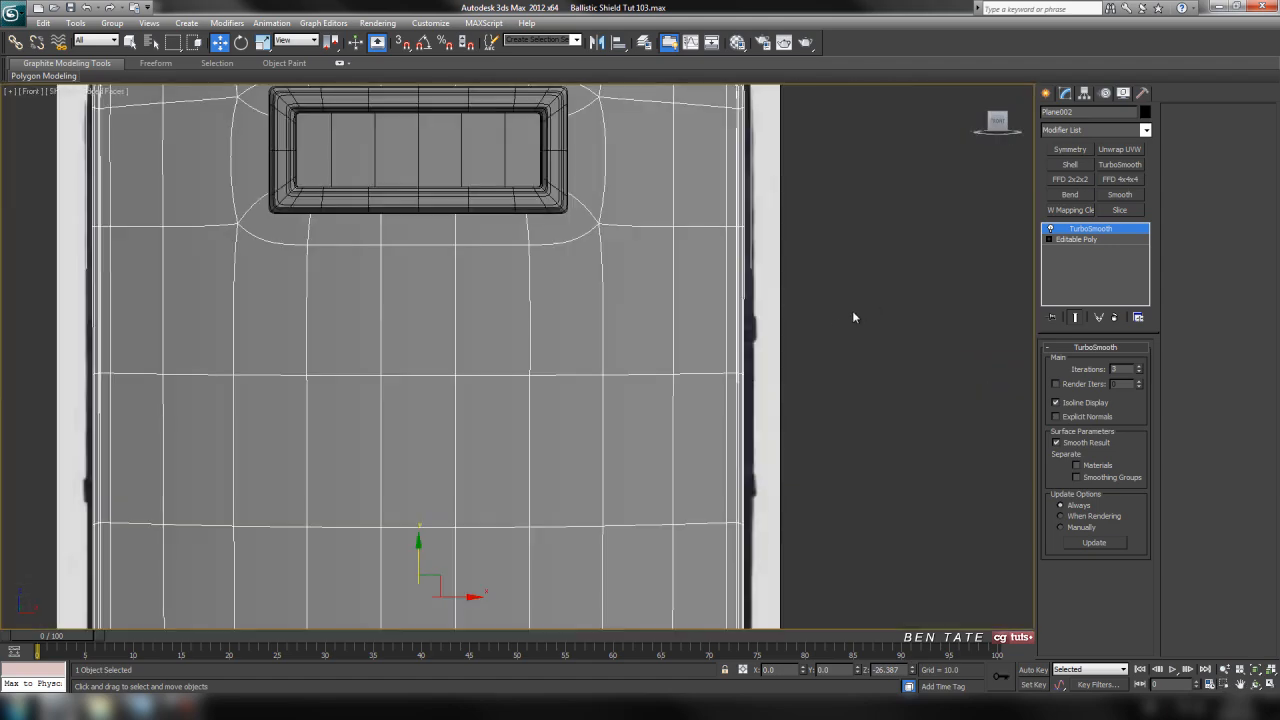
middle_drag(893, 331, 856, 337)
middle_drag(675, 247, 683, 253)
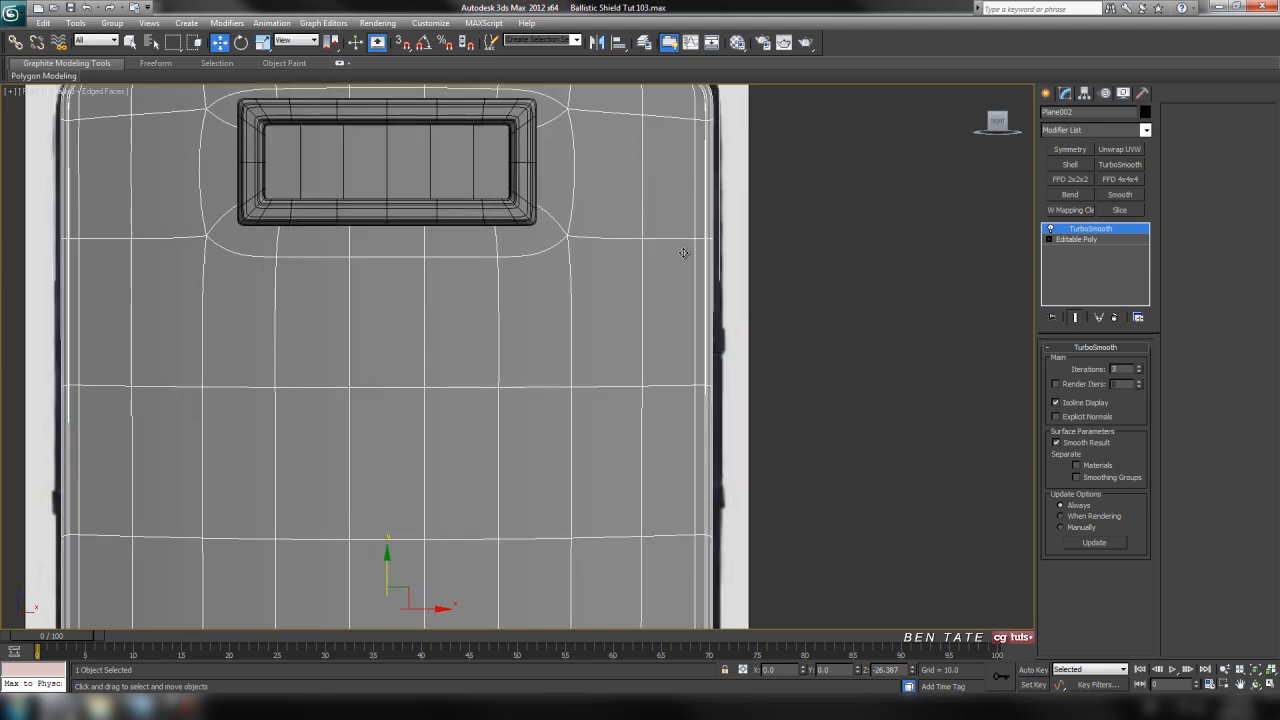
click(1050, 229)
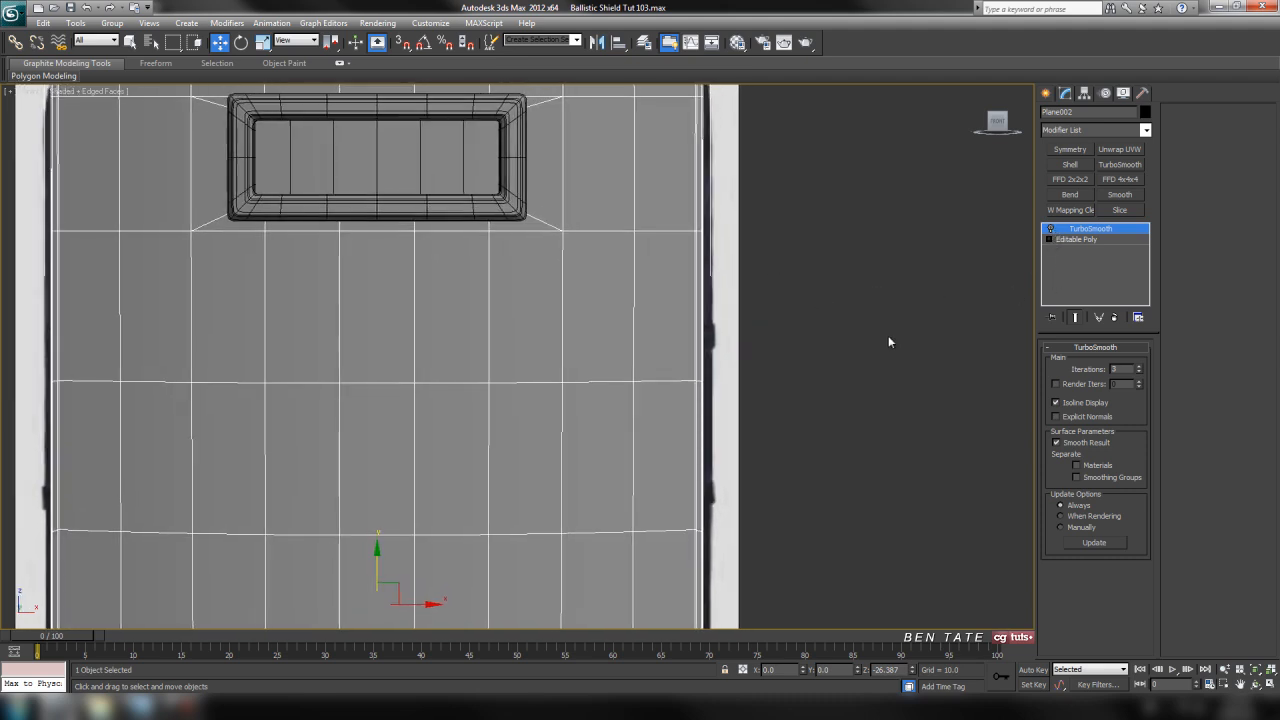
middle_drag(842, 322, 837, 297)
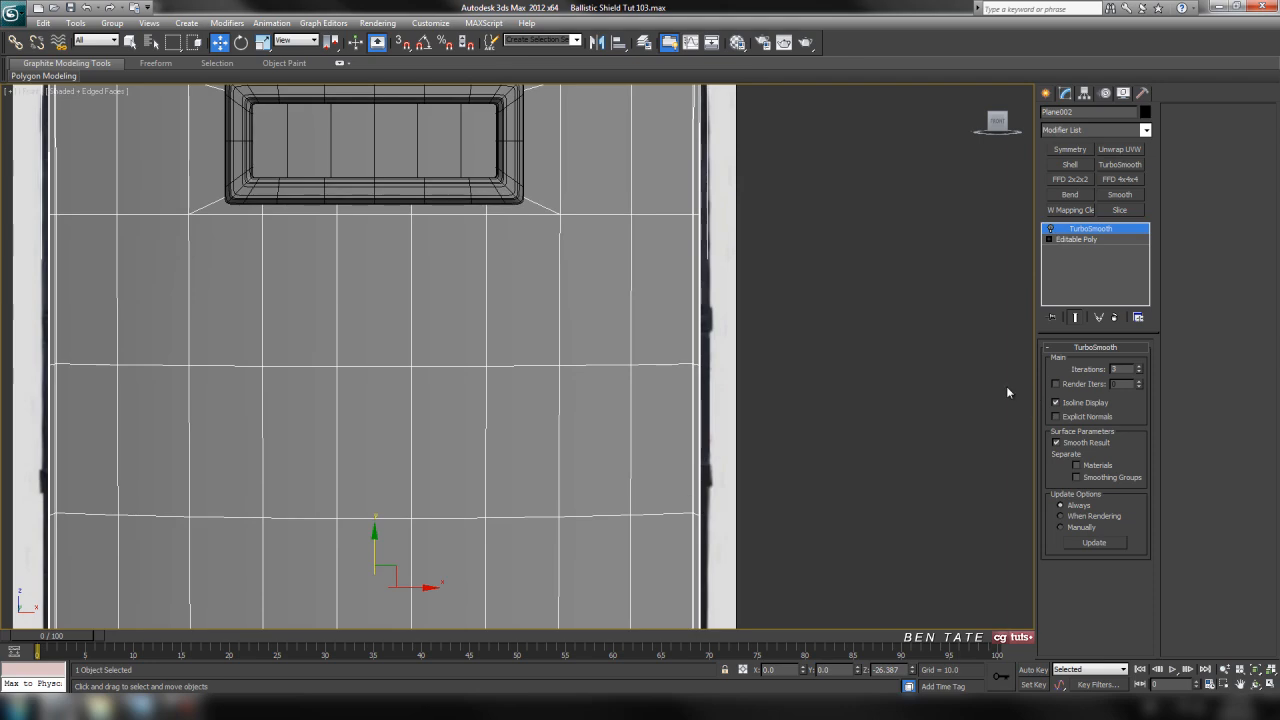
Select the shield's Editable Poly polygons at the outer edge beside the upper clip and shade the selected faces
click(1076, 240)
click(1110, 362)
middle_drag(757, 327, 766, 330)
scroll(852, 359, up, 3)
middle_drag(854, 360, 705, 413)
scroll(721, 396, up, 2)
drag(758, 288, 645, 345)
key(F2)
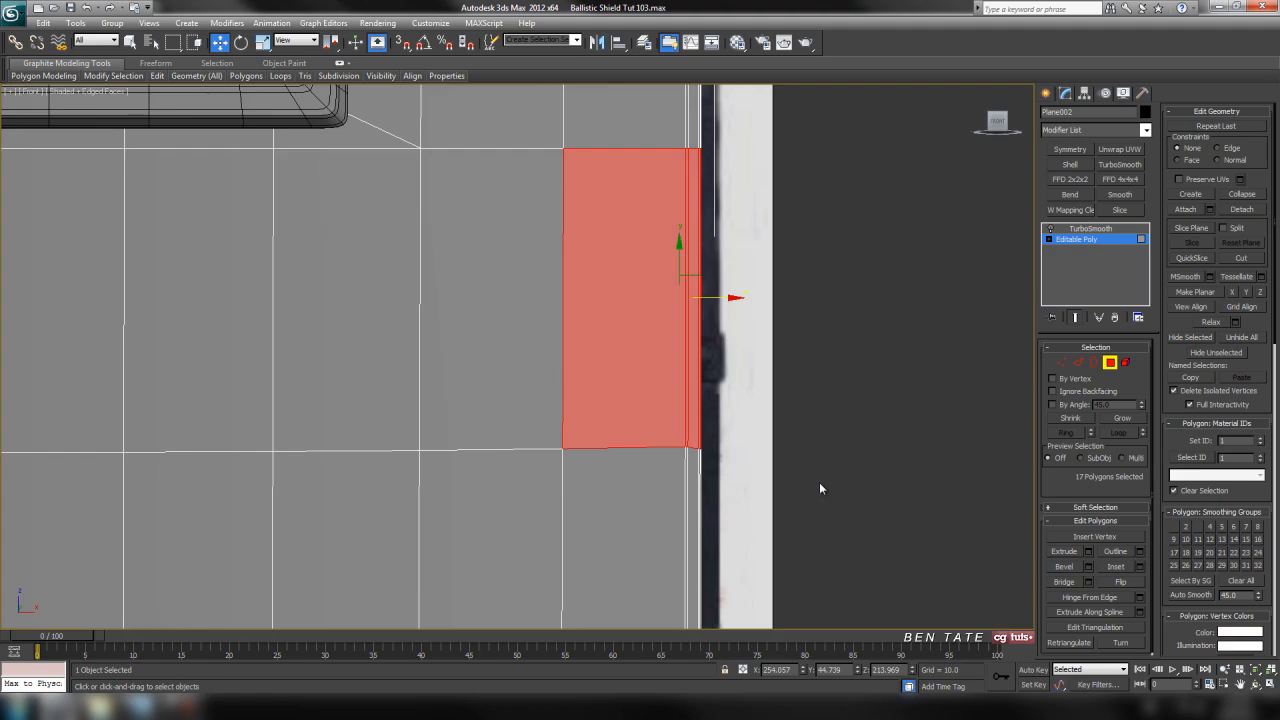
Remove the wide front polygon from the shield's edge selection
key(alt+w)
right_click(822, 482)
key(alt+w)
mouse_move(747, 366)
alt+middle_down()
mouse_move(583, 380)
mouse_move(749, 340)
mouse_move(826, 339)
mouse_move(814, 329)
alt+middle_up()
key(alt+w)
right_click(932, 262)
key(alt+w)
alt+click(608, 228)
Remove the wide back polygon from the edge selection, turn off Show End Result and restore edged faces
key(alt+w)
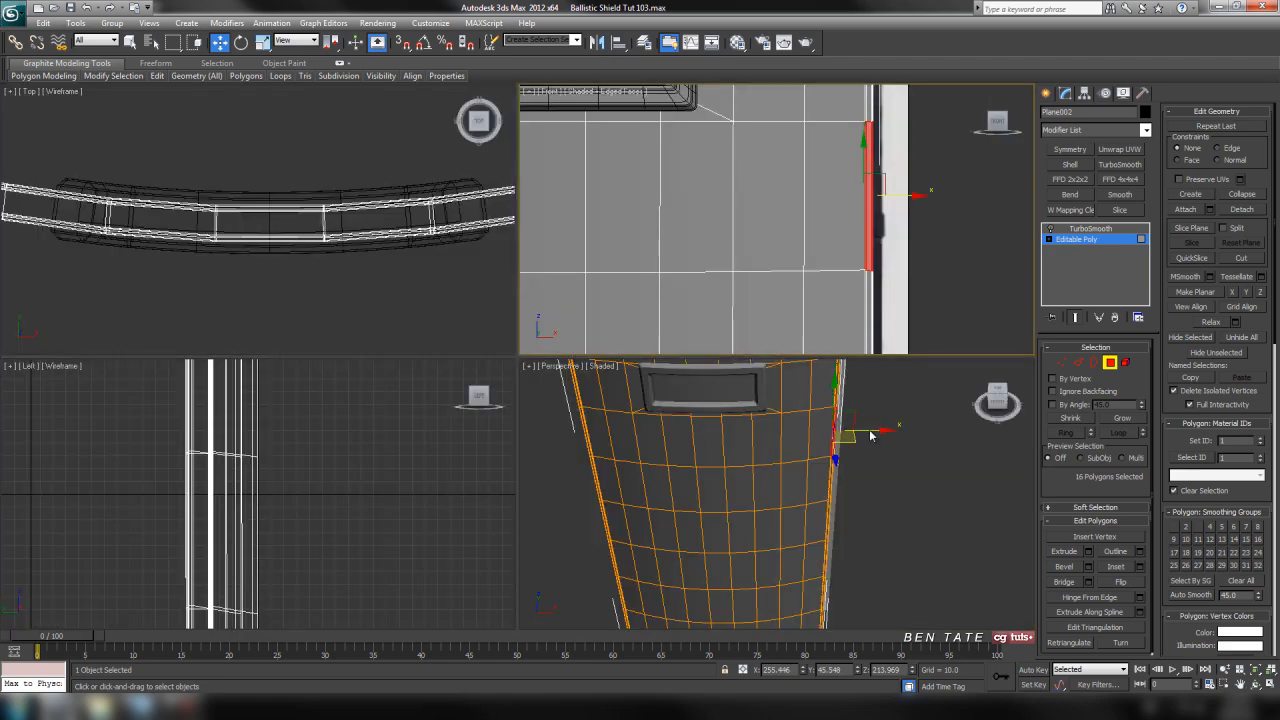
right_click(801, 417)
Detach the selected polygons at the shield's outer edge as a separate cloned object
key(alt+w)
alt+middle_drag(801, 417, 606, 437)
scroll(606, 437, up, 4)
alt+click(684, 246)
alt+middle_drag(687, 260, 768, 380)
click(1077, 317)
key(F4)
key(alt+w)
middle_click(882, 301)
key(alt+w)
scroll(840, 356, down, 1)
scroll(785, 377, up, 1)
middle_drag(635, 305, 627, 314)
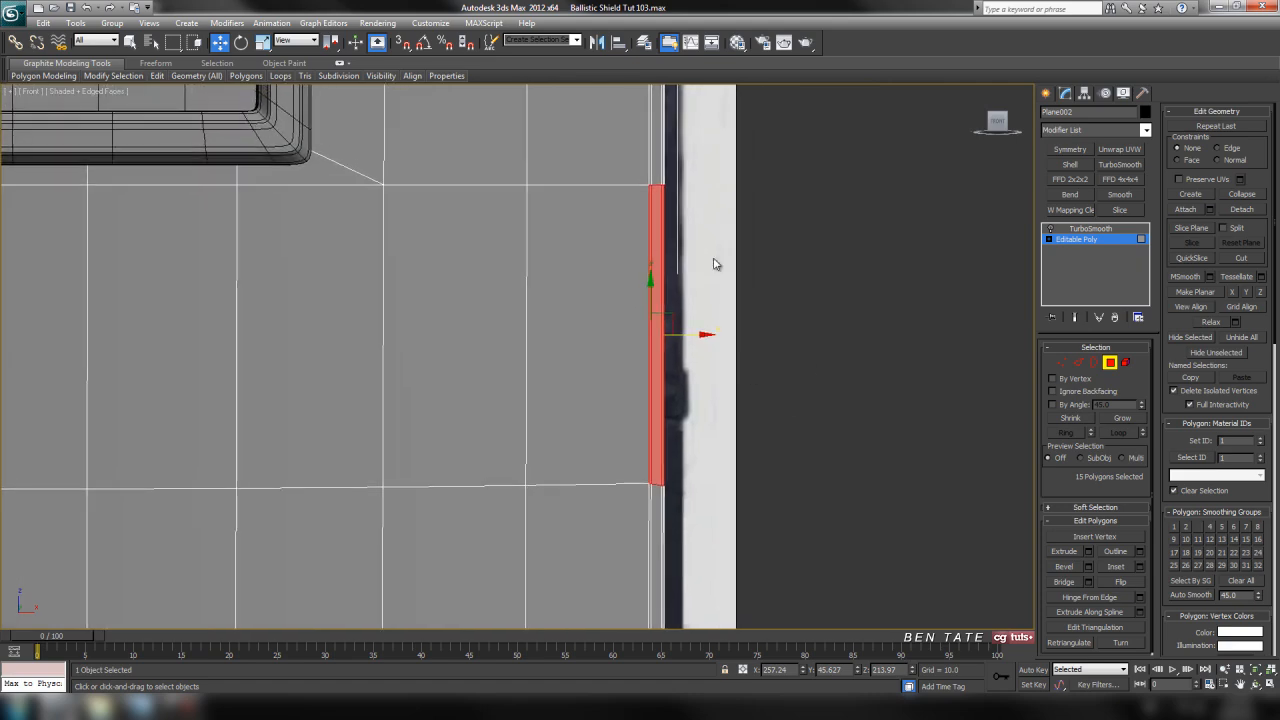
middle_drag(750, 310, 746, 312)
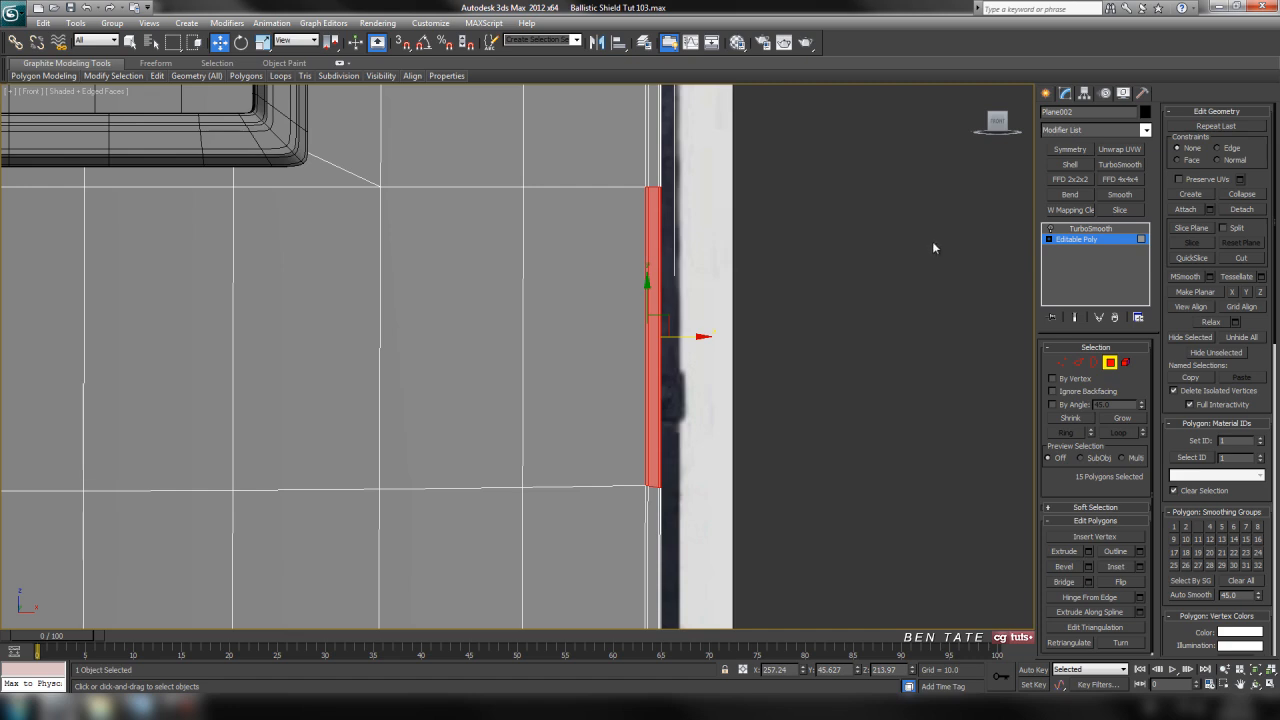
click(1241, 210)
drag(634, 307, 848, 264)
click(787, 323)
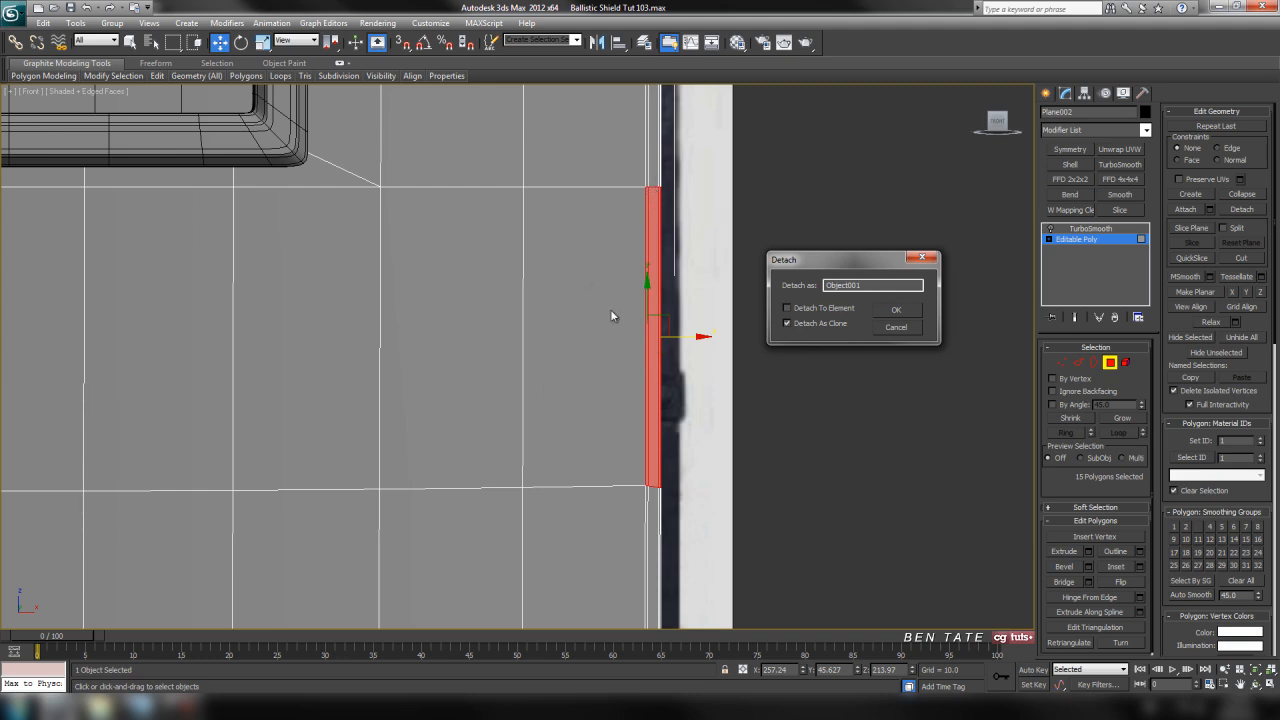
click(906, 312)
Leave the shield's polygon level and select the detached edge piece in the wireframe front view
click(1109, 362)
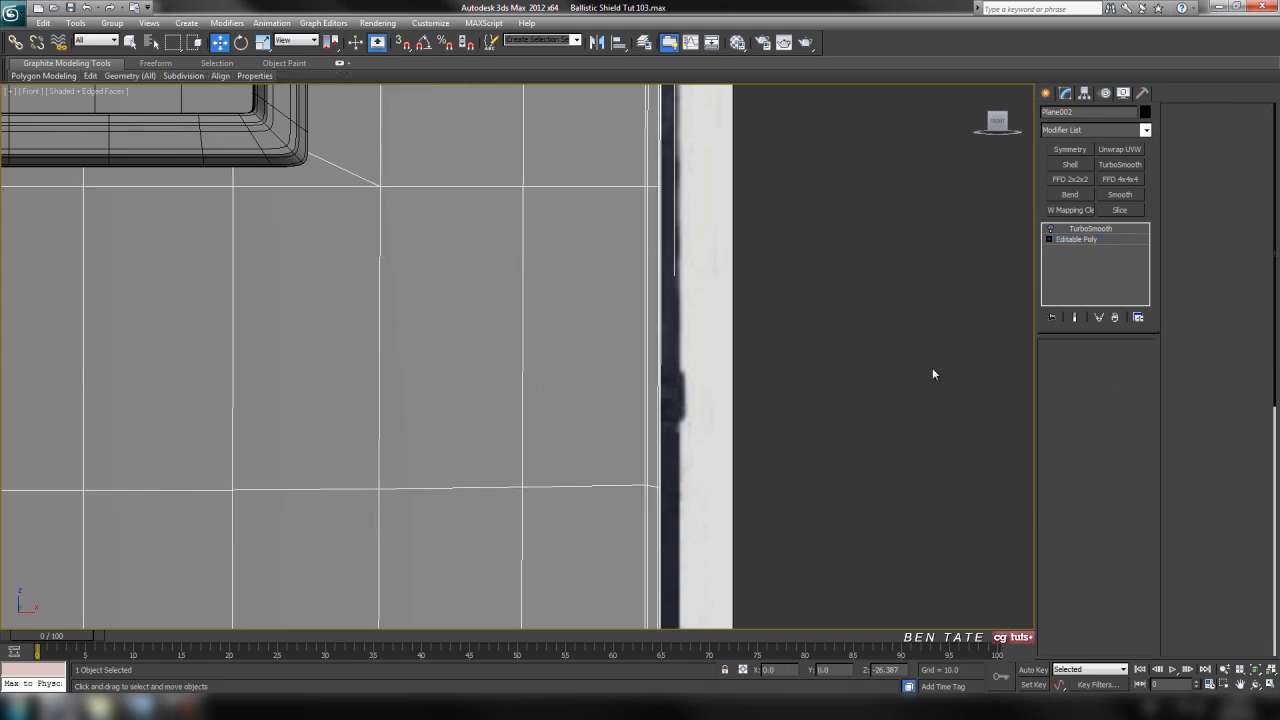
click(662, 304)
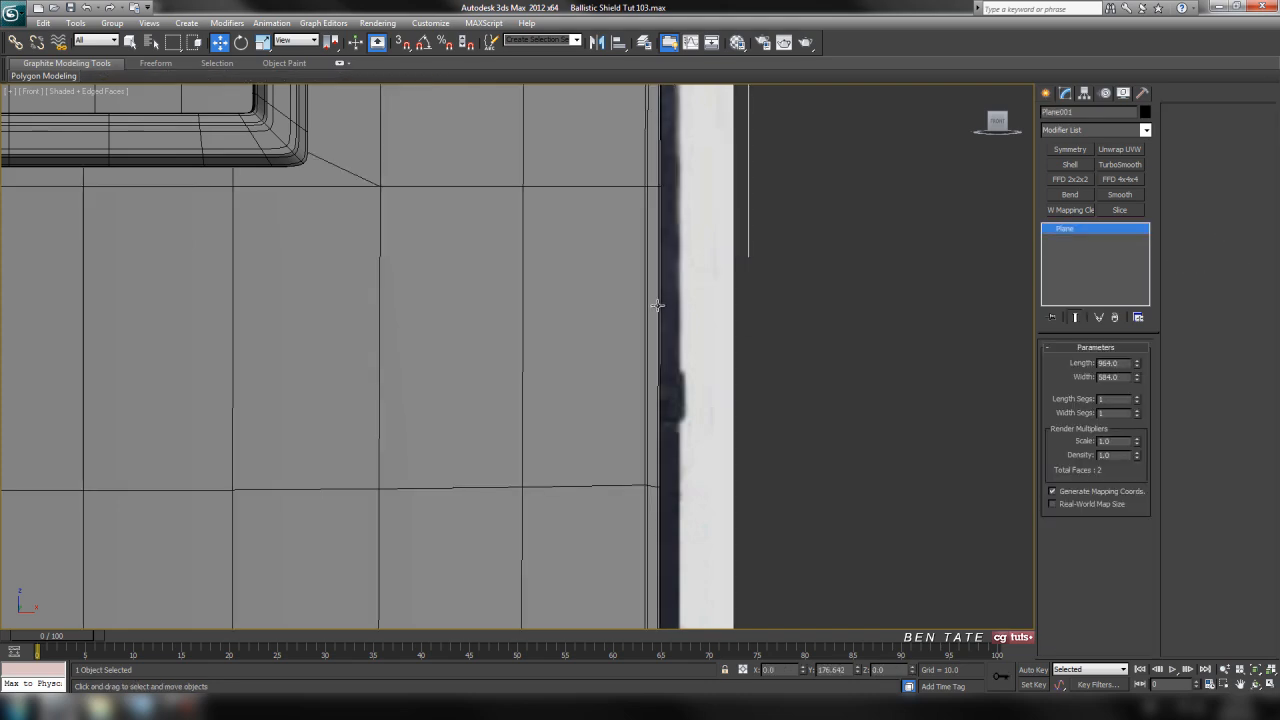
key(F3)
click(657, 305)
click(780, 379)
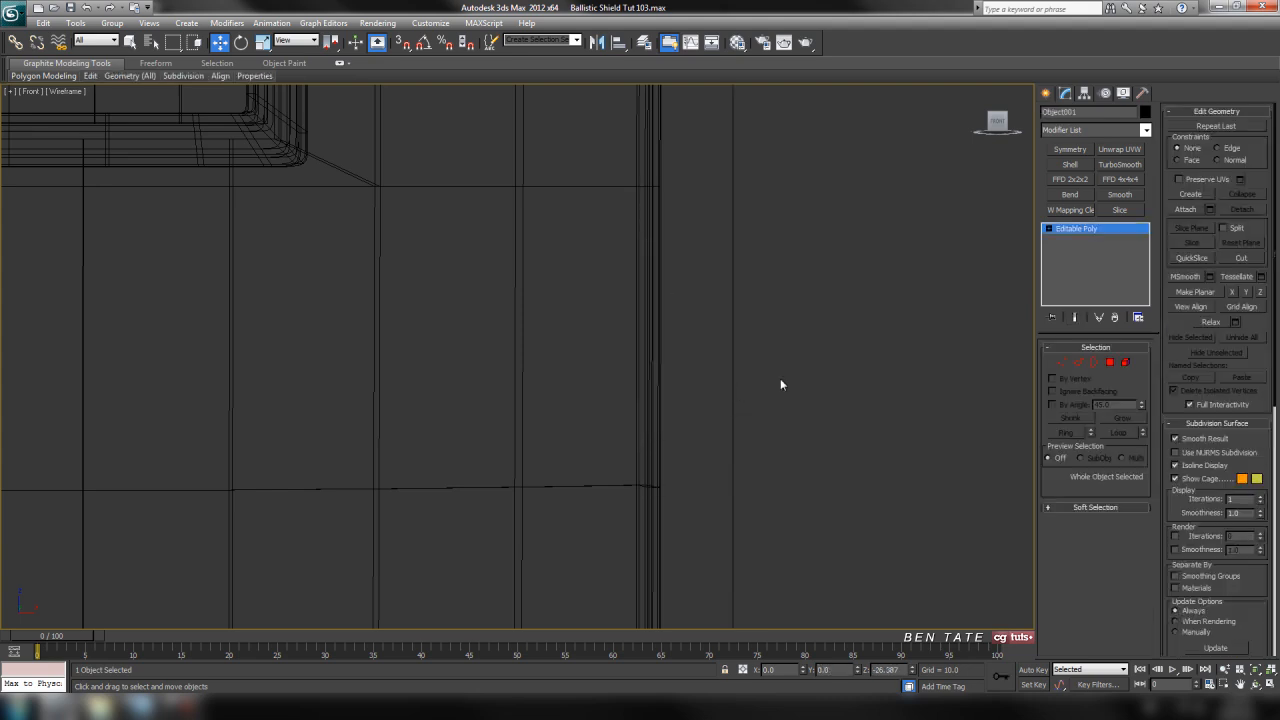
middle_drag(844, 358, 831, 367)
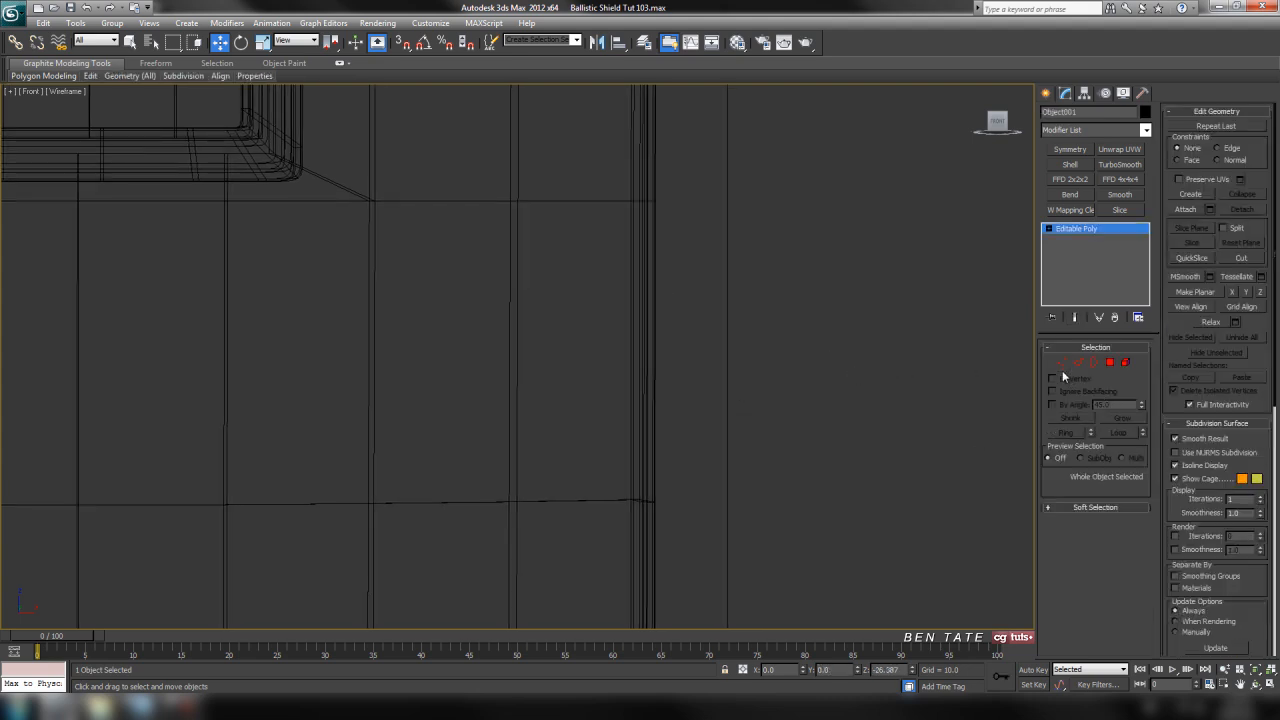
Add a Shell modifier to the detached clip piece with inner amount 0 and outer amount about 0.86
key(alt+w)
right_click(934, 429)
key(alt+w)
alt+middle_drag(765, 440, 698, 393)
scroll(720, 375, up, 3)
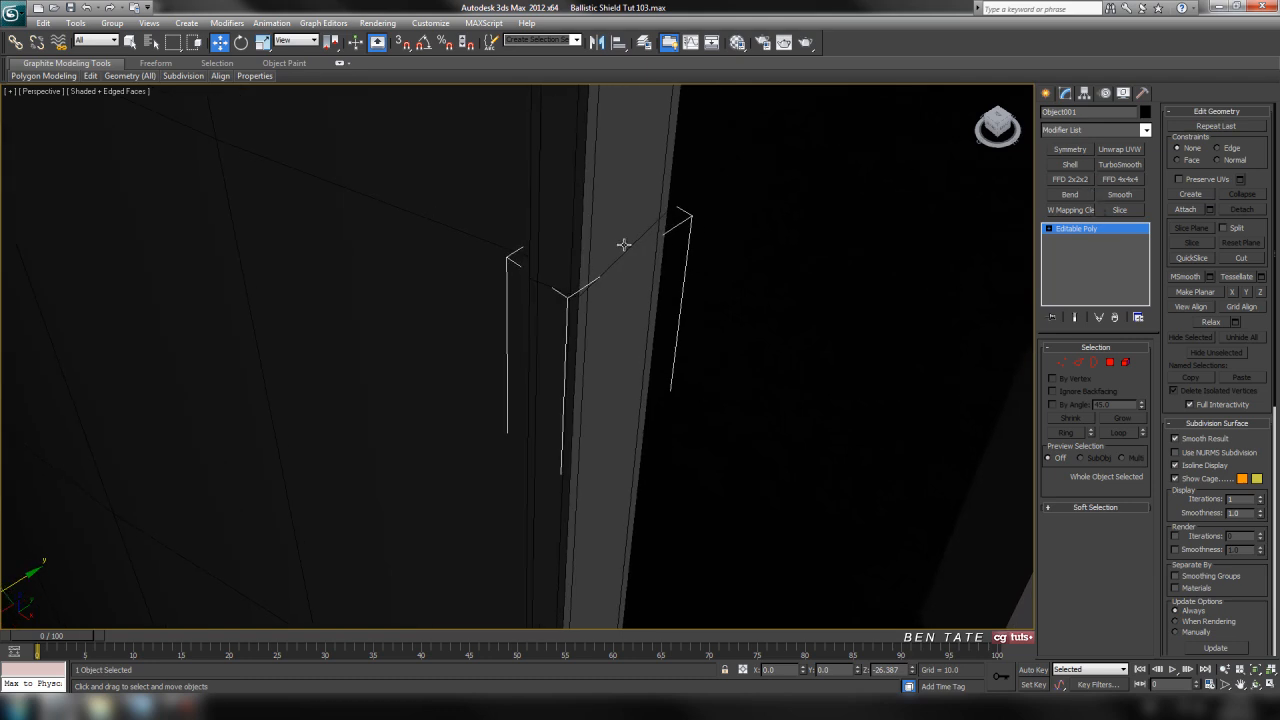
click(1070, 164)
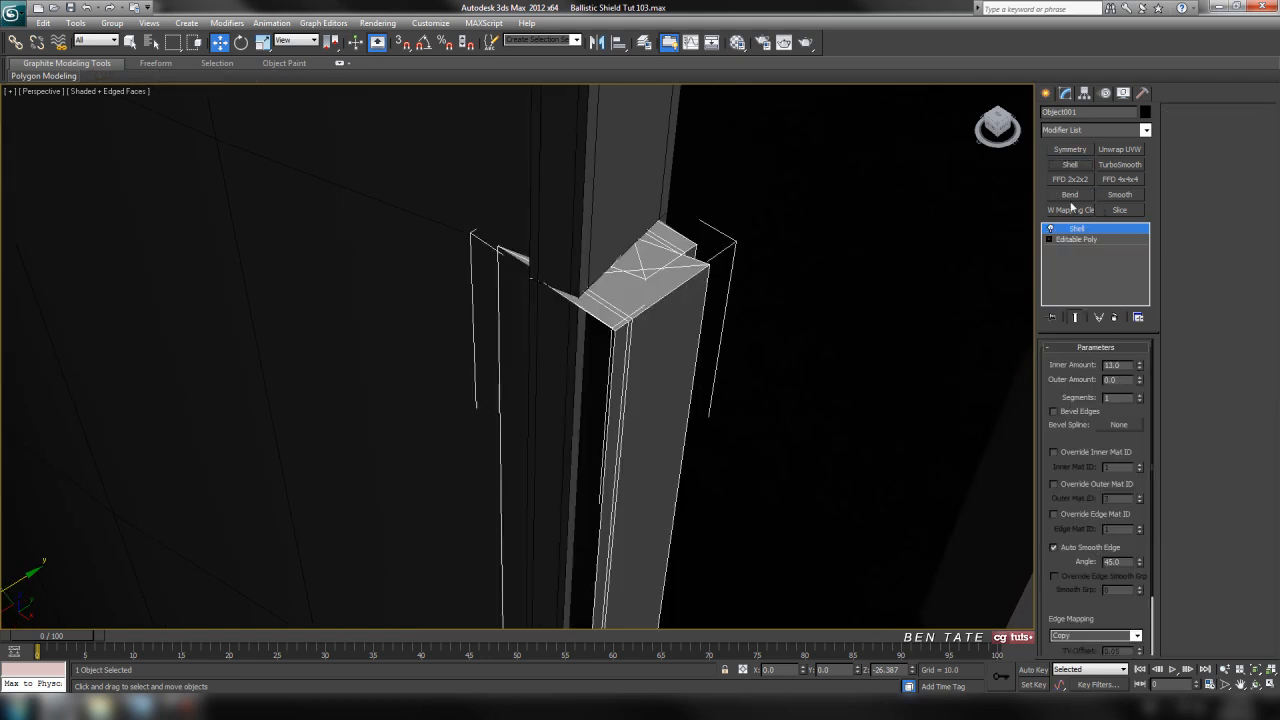
right_click(1139, 367)
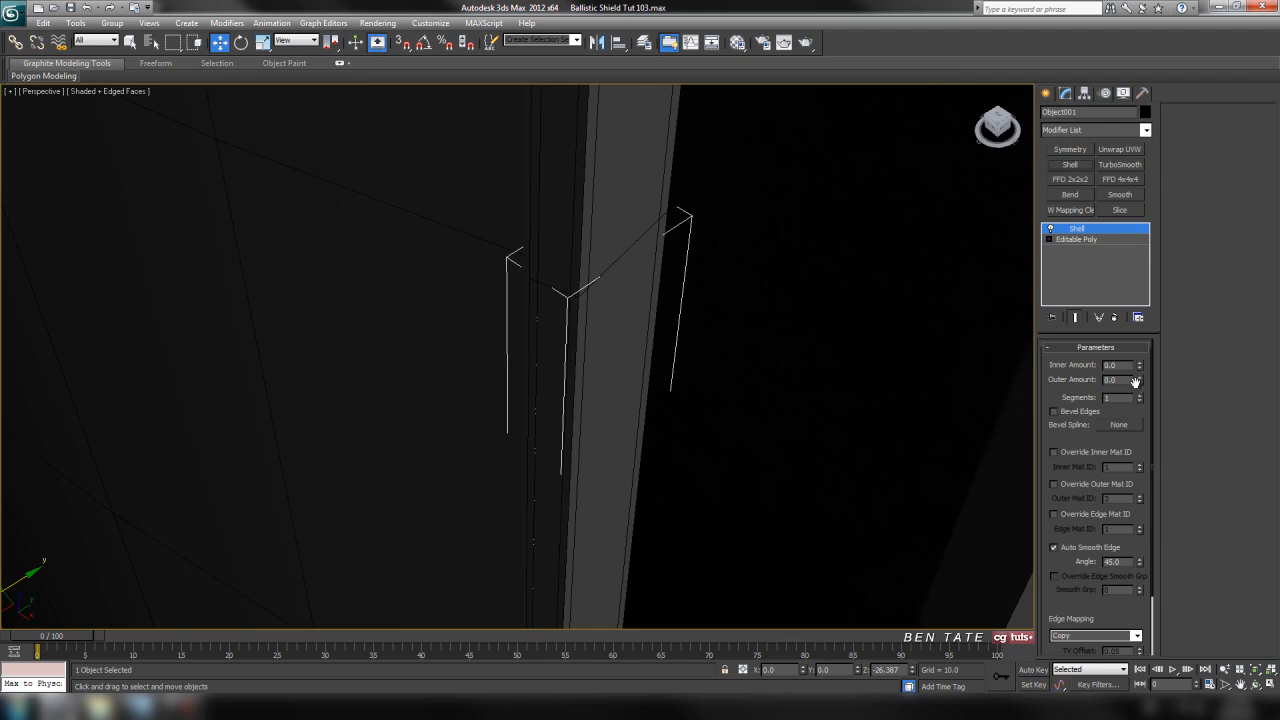
drag(1141, 378, 1137, 319)
scroll(730, 352, up, 5)
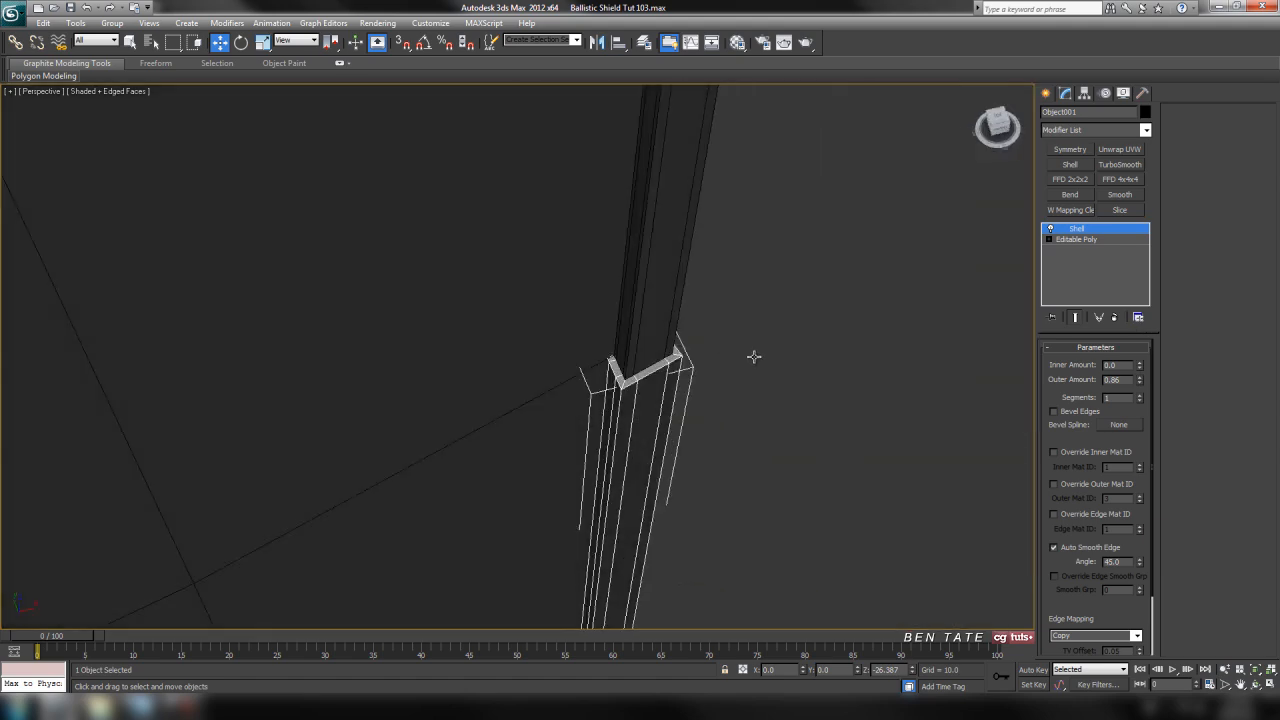
scroll(736, 361, down, 5)
middle_drag(737, 297, 746, 233)
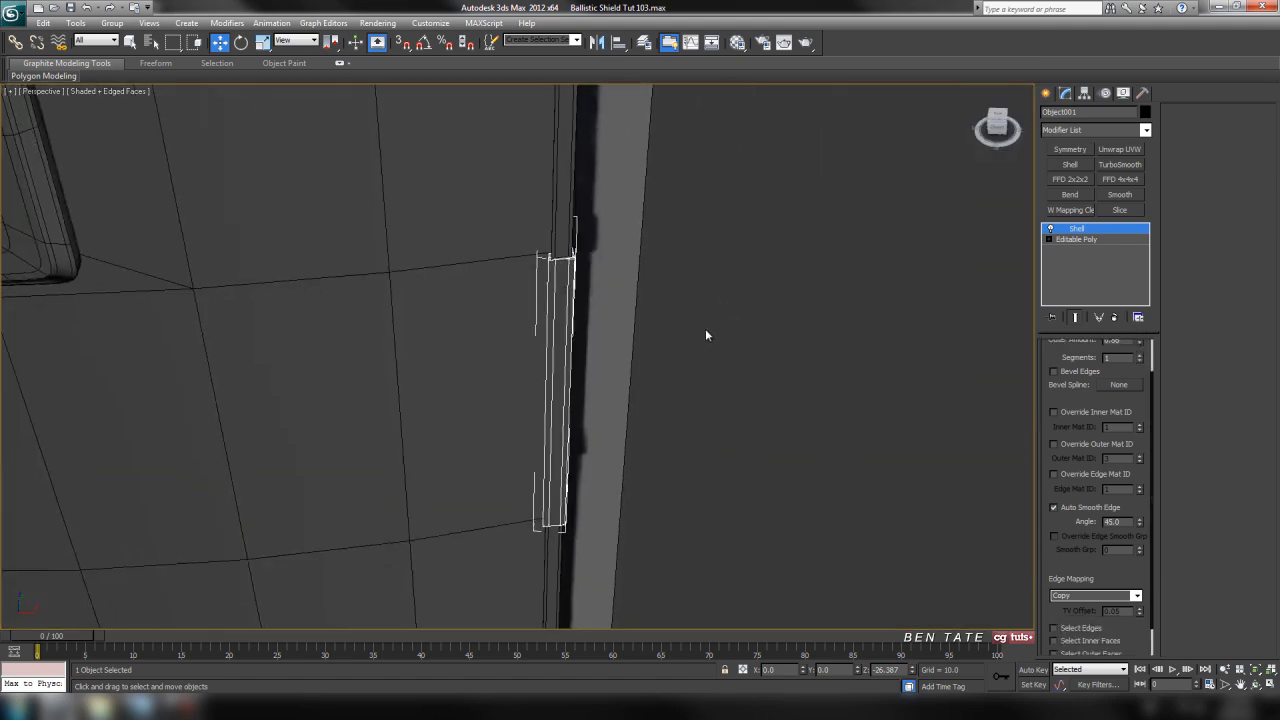
scroll(711, 343, up, 3)
Lower the upper vertices of the clip's Editable Poly to about Z 181 in the front view to shorten the clip
key(alt+w)
right_click(861, 324)
key(alt+w)
middle_drag(778, 356, 774, 340)
key(F3)
click(1076, 239)
click(1077, 318)
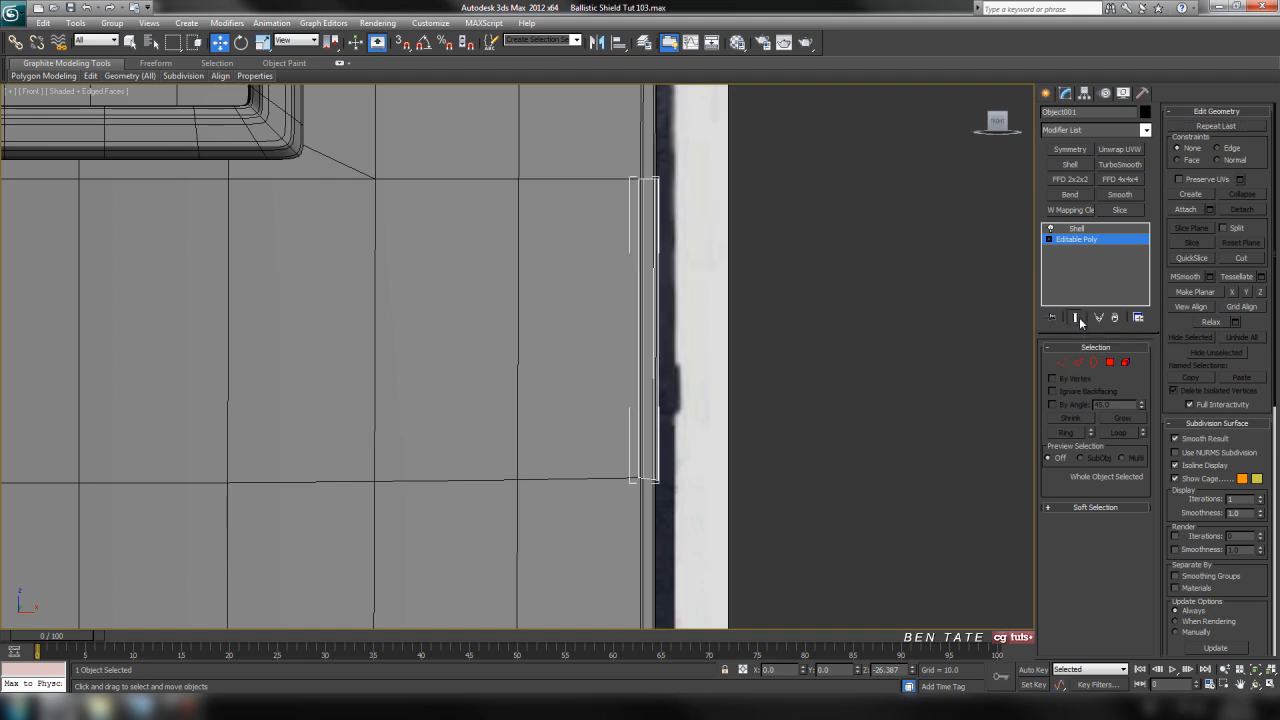
click(1061, 362)
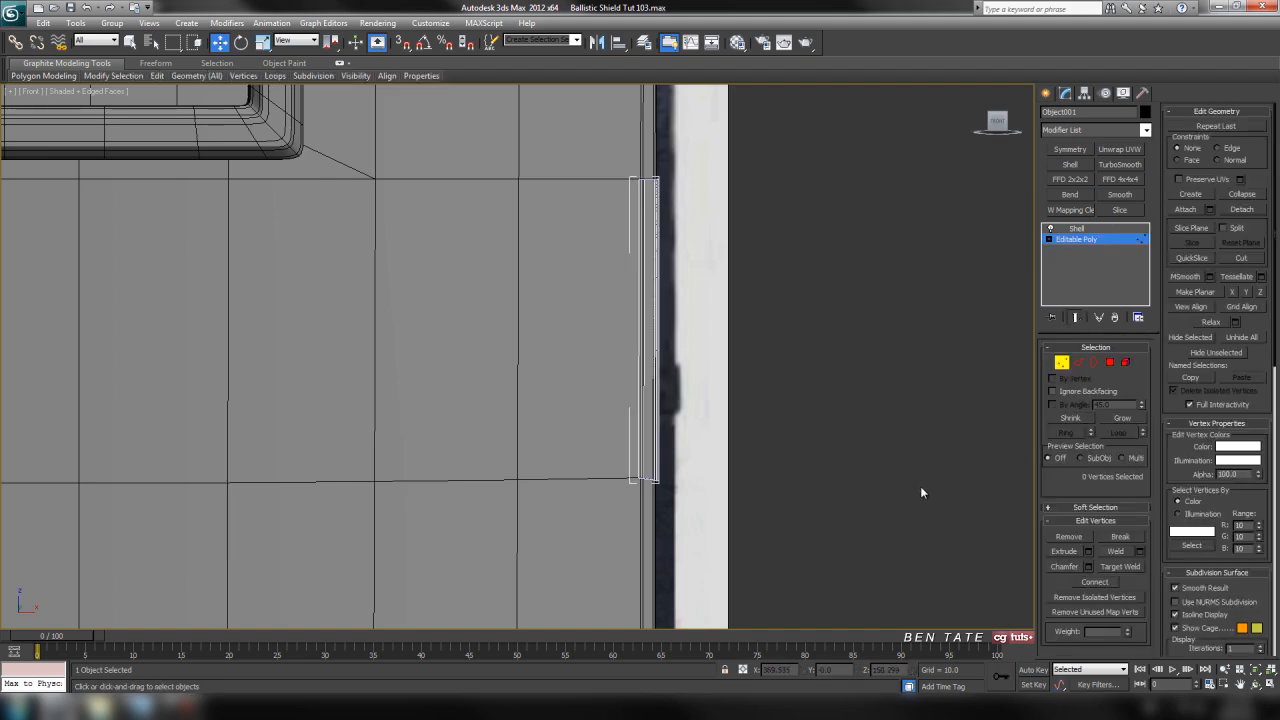
key(F3)
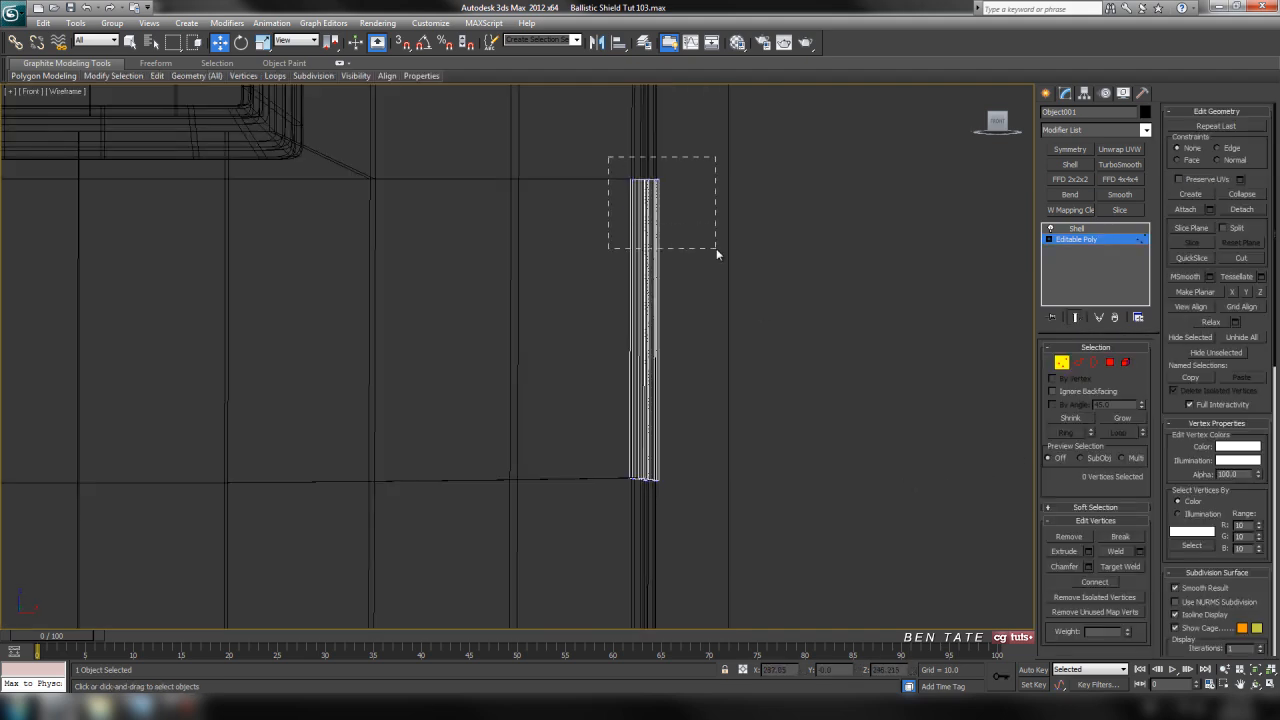
drag(716, 254, 738, 251)
key(F3)
drag(643, 140, 636, 372)
middle_drag(728, 443, 700, 317)
scroll(718, 335, up, 5)
Flatten the clip's lower and upper vertex rows with Make Planar so each row lies level
middle_drag(803, 369, 598, 406)
key(F3)
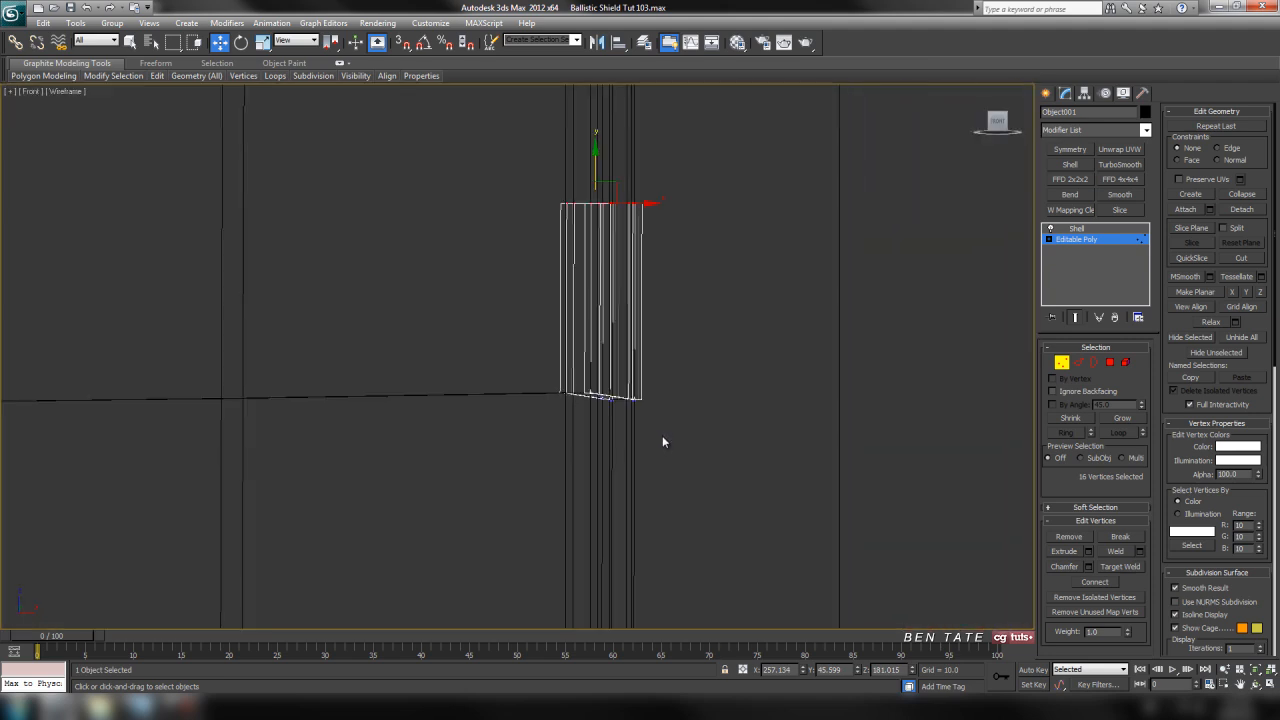
middle_drag(663, 440, 639, 448)
drag(714, 483, 714, 483)
middle_drag(731, 377, 719, 421)
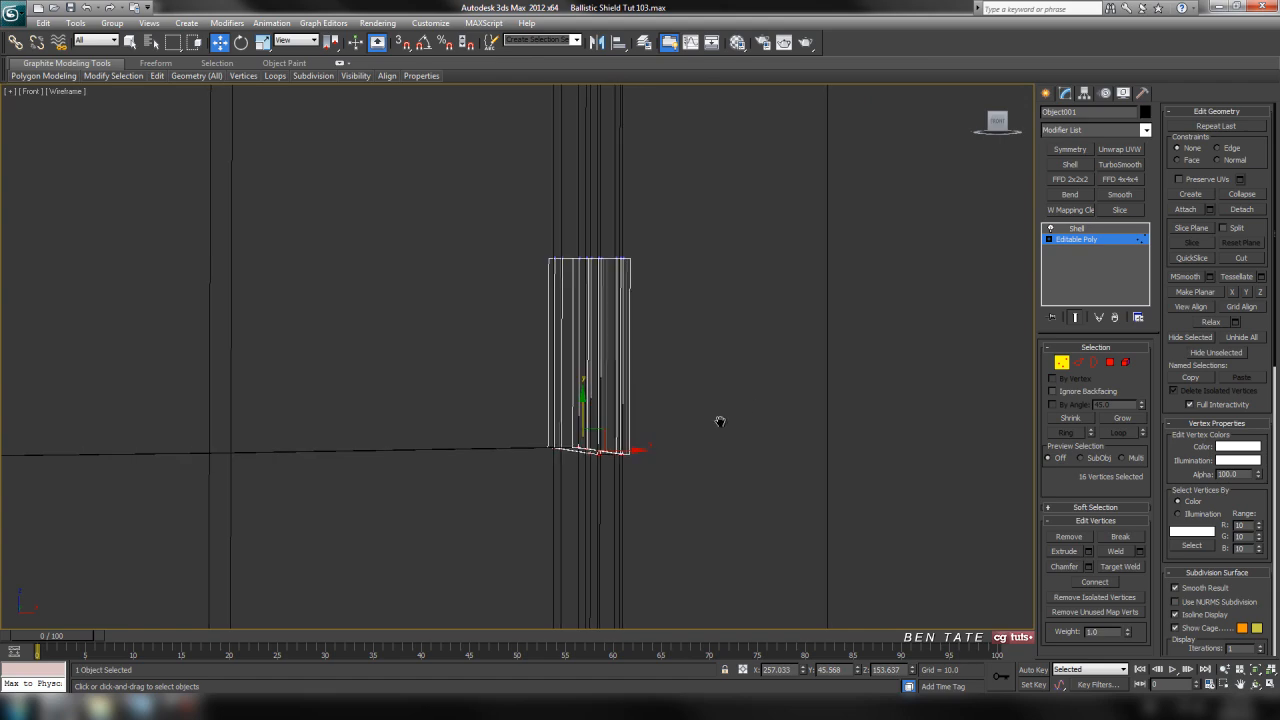
click(1246, 292)
drag(730, 317, 730, 317)
click(1246, 292)
key(F3)
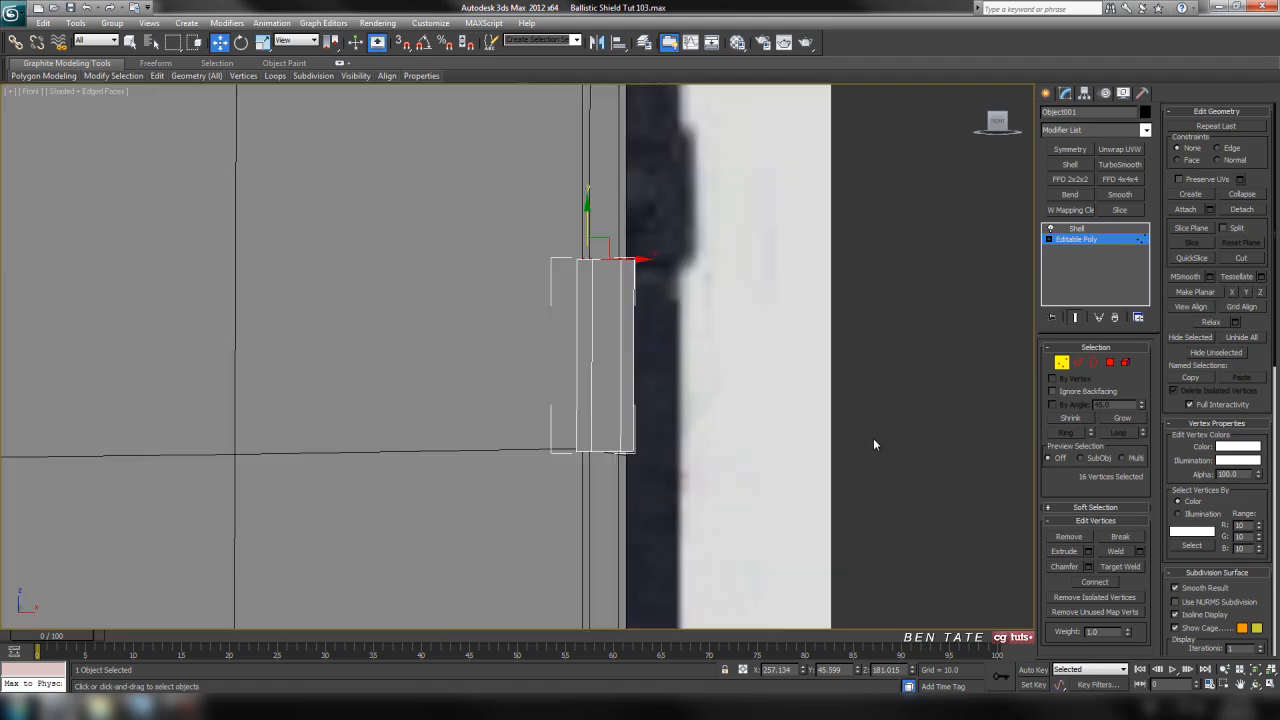
Frame the clip in the perspective view, hide its selection brackets and return to its Shell modifier
key(alt+w)
right_click(825, 439)
key(alt+w)
key(z)
alt+middle_drag(819, 438, 712, 459)
scroll(712, 459, down, 3)
middle_drag(720, 404, 646, 417)
key(j)
scroll(760, 326, down, 4)
click(1105, 229)
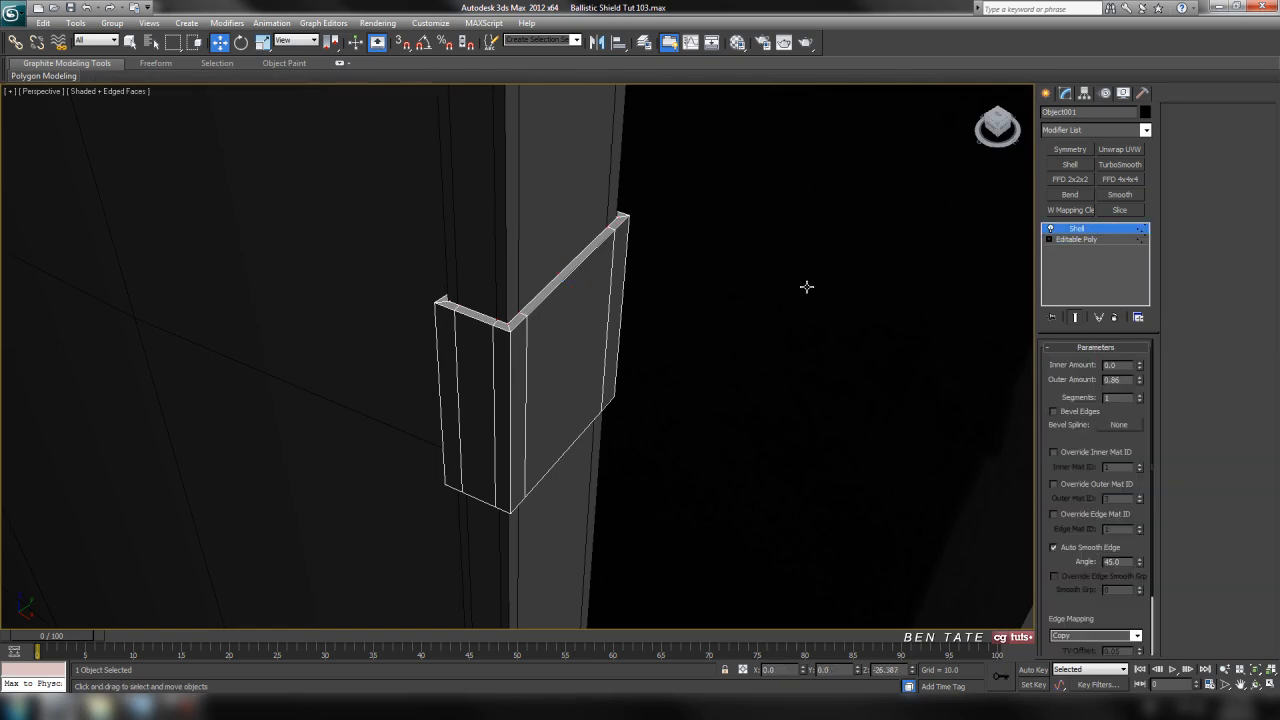
middle_drag(915, 395, 935, 391)
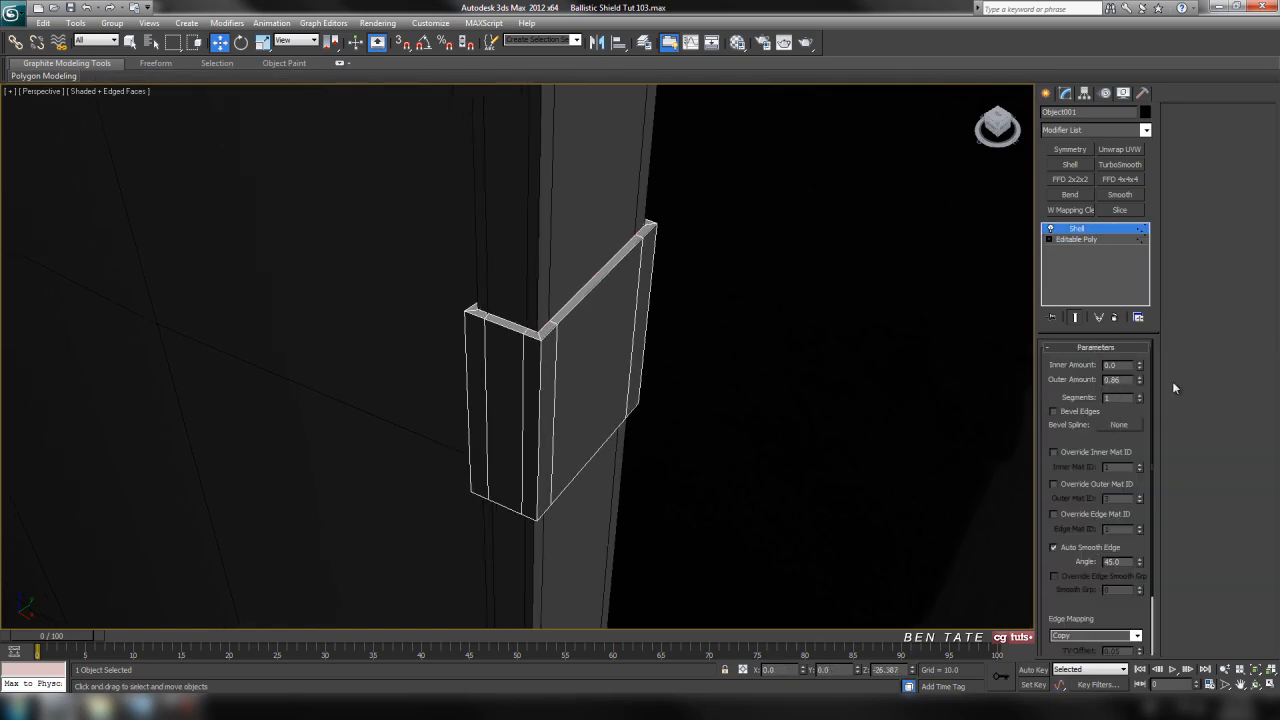
Set the outer amount of the clip's Shell modifier to 2.5
drag(1140, 380, 1140, 315)
scroll(702, 357, down, 3)
key(alt+w)
key(alt+w)
scroll(816, 314, down, 4)
middle_drag(773, 345, 897, 429)
key(alt+w)
key(alt+w)
drag(1142, 381, 1143, 332)
mouse_move(535, 442)
alt+middle_down()
mouse_move(614, 447)
mouse_move(512, 441)
alt+middle_up()
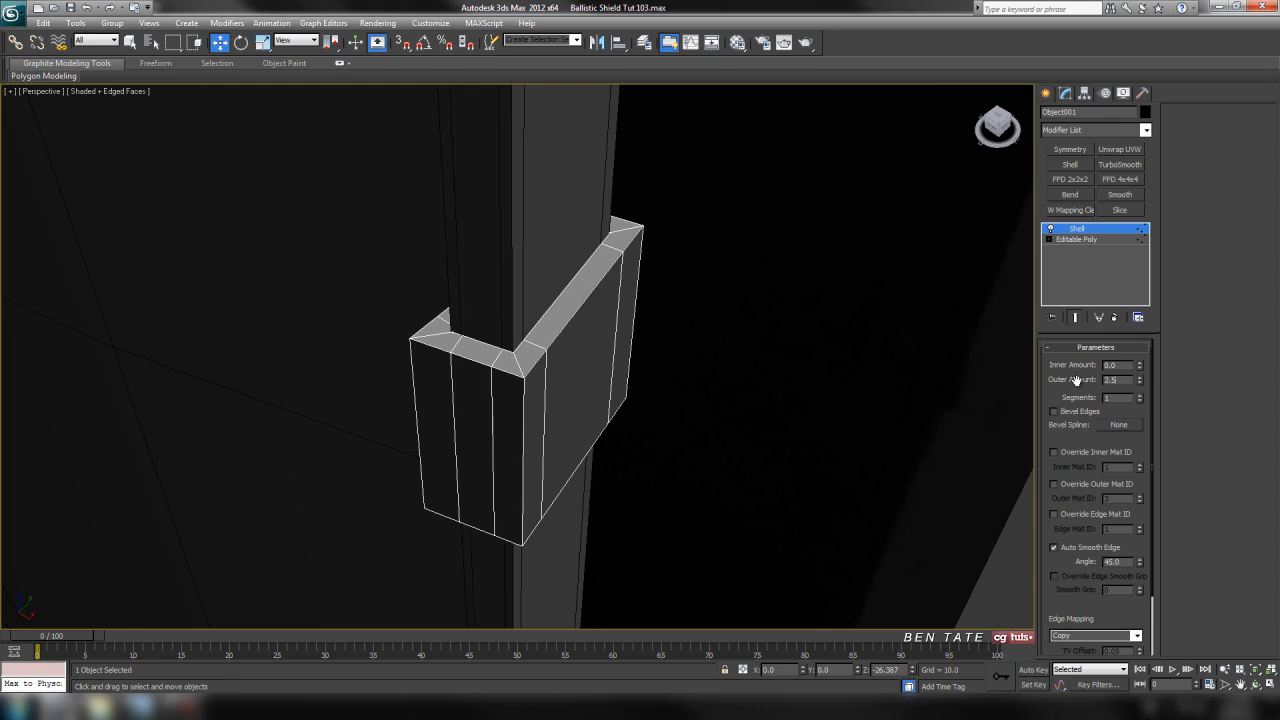
Check that Straighten Corners is enabled in the Shell settings, and convert the clip to an Editable Poly
scroll(741, 469, down, 5)
alt+middle_drag(569, 486, 596, 367)
scroll(666, 463, up, 4)
scroll(571, 446, up, 4)
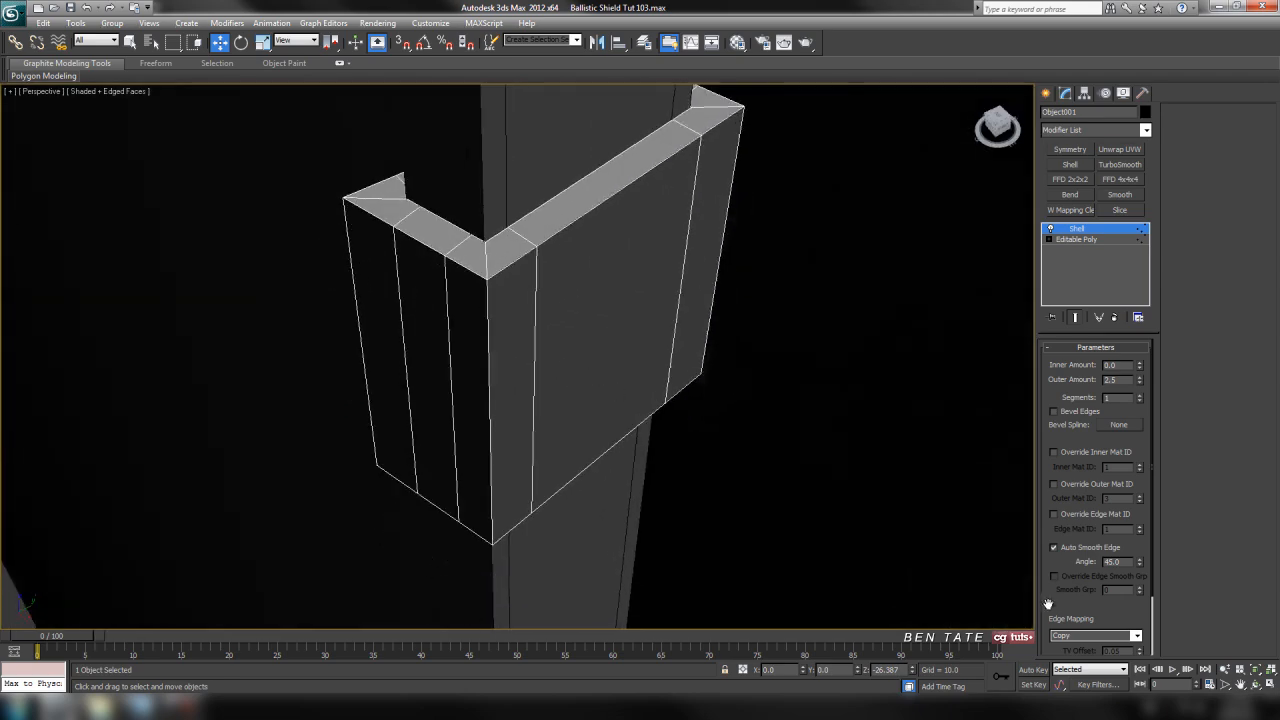
drag(1044, 568, 1044, 497)
alt+middle_drag(599, 363, 578, 436)
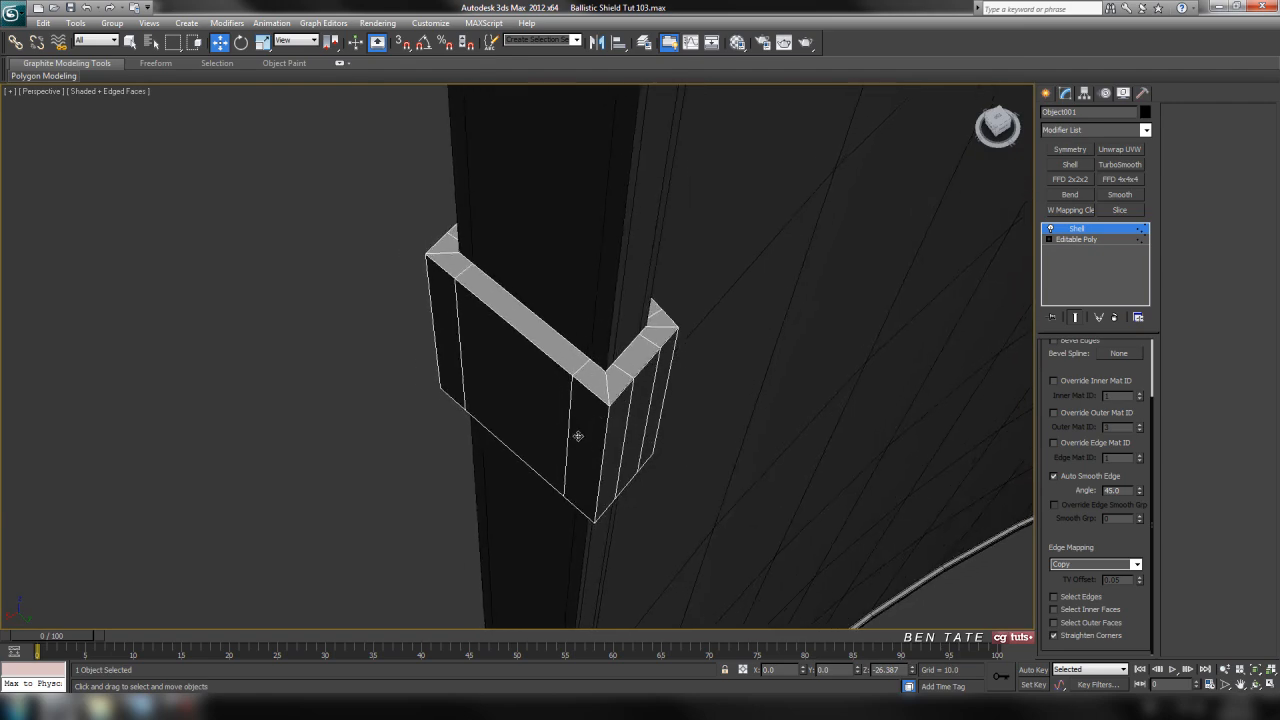
alt+middle_drag(686, 404, 563, 376)
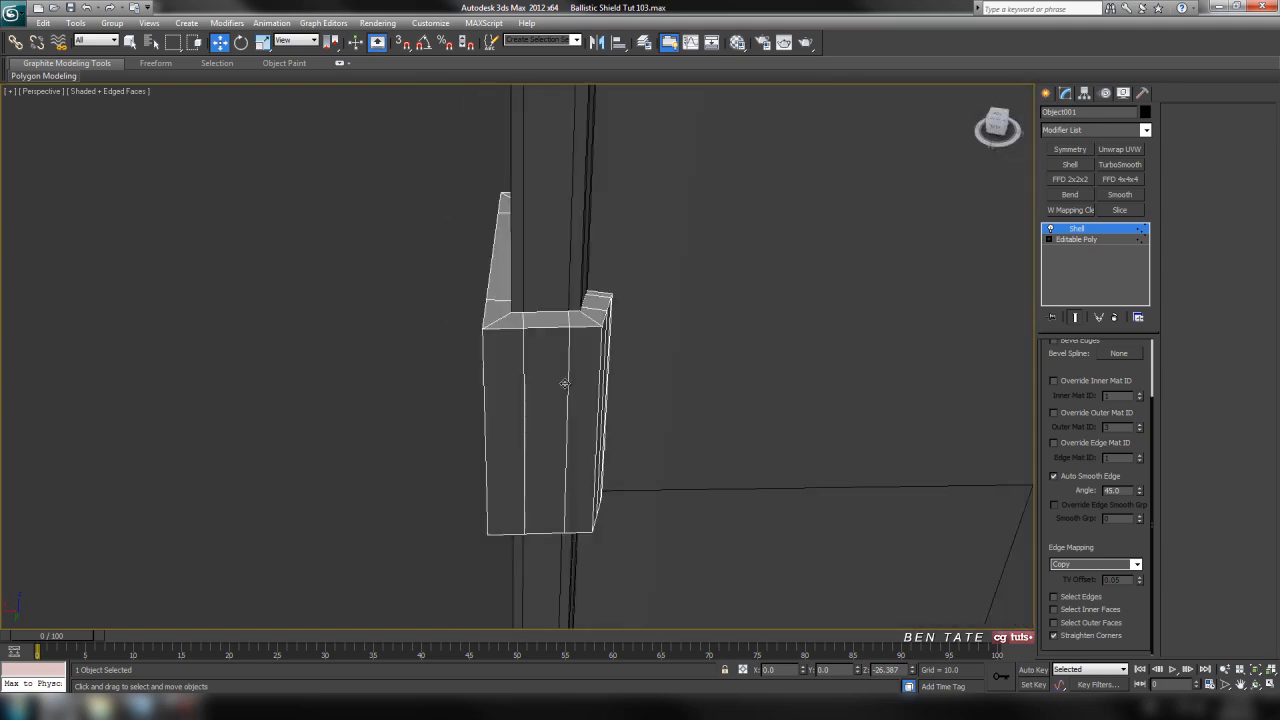
right_click(563, 376)
mouse_move(625, 498)
click(749, 513)
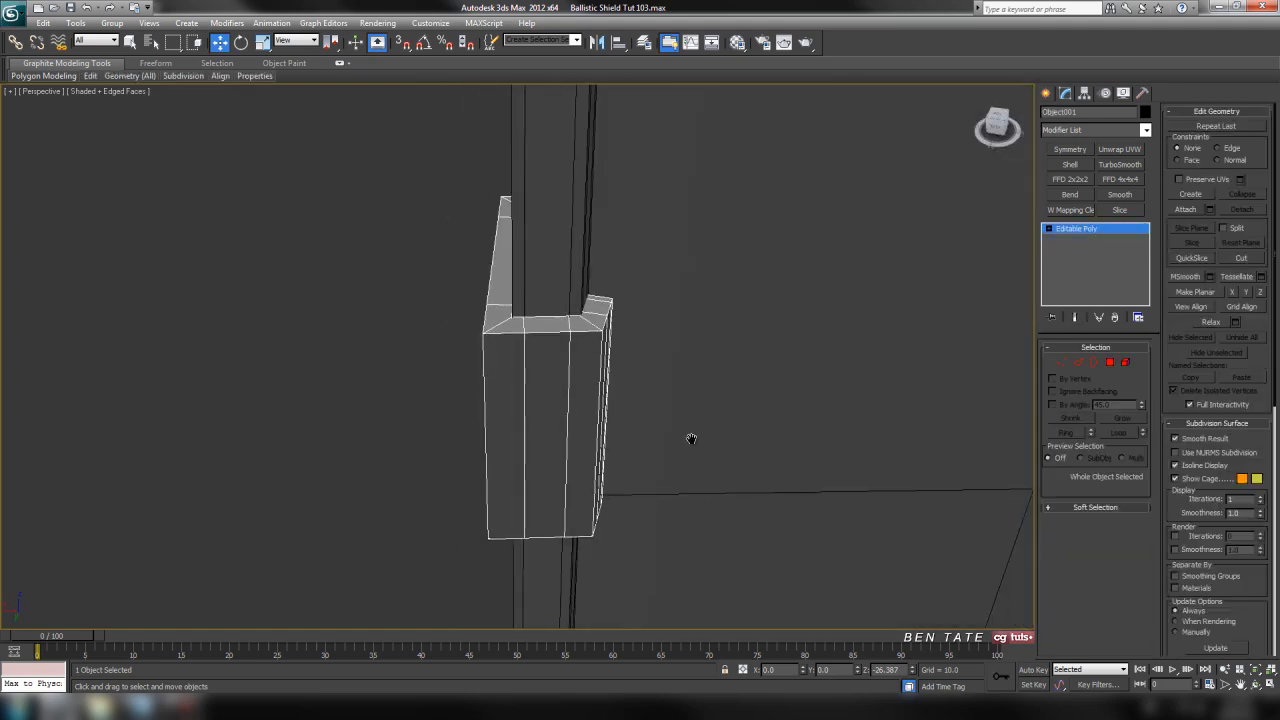
Isolate the clip and switch to its polygon level with the inner side in view
key(alt+q)
alt+middle_drag(675, 408, 700, 420)
scroll(608, 440, up, 3)
click(1109, 361)
alt+middle_drag(832, 437, 706, 405)
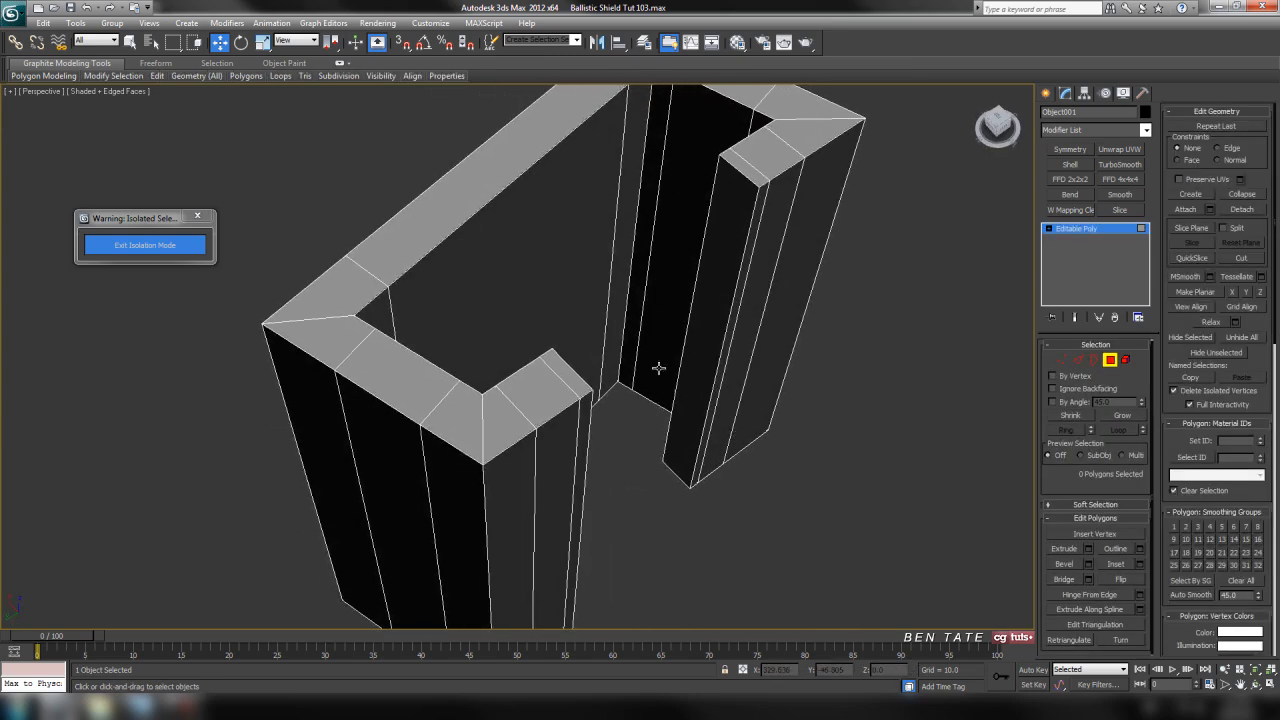
Select the clip's inner faces that lie against the shield, using By Angle at 45, and delete them
click(574, 234)
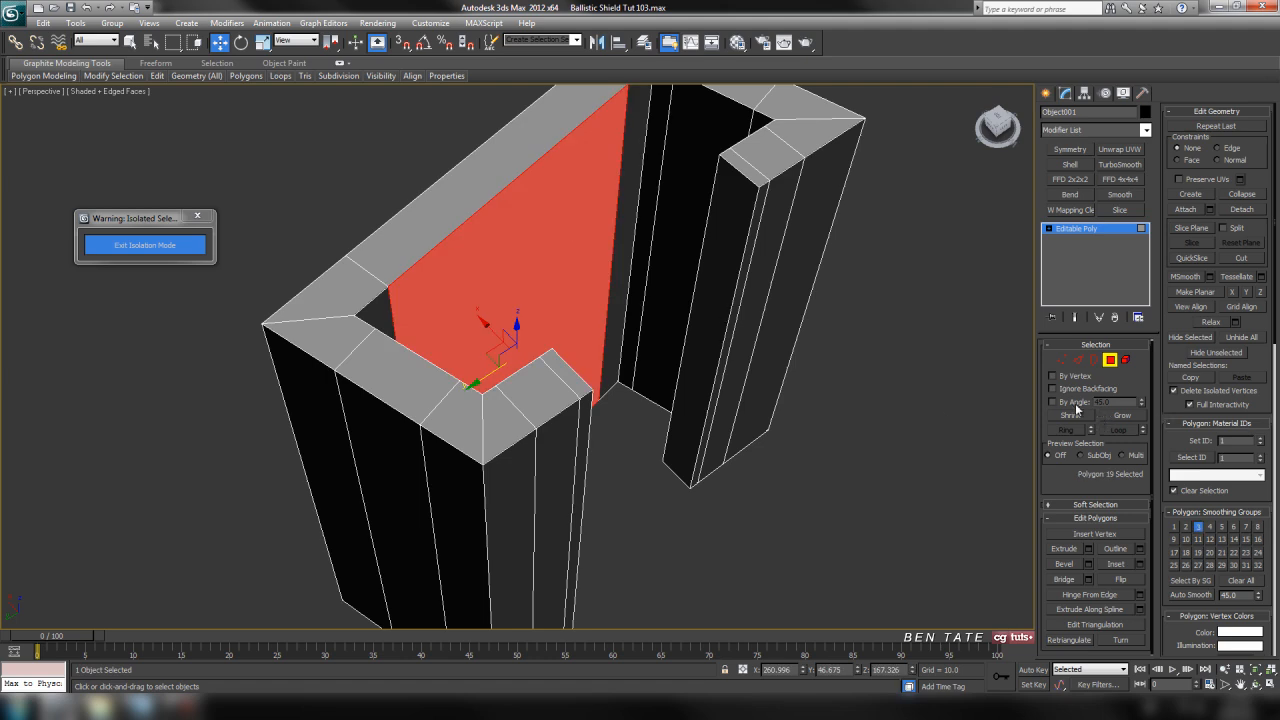
click(872, 489)
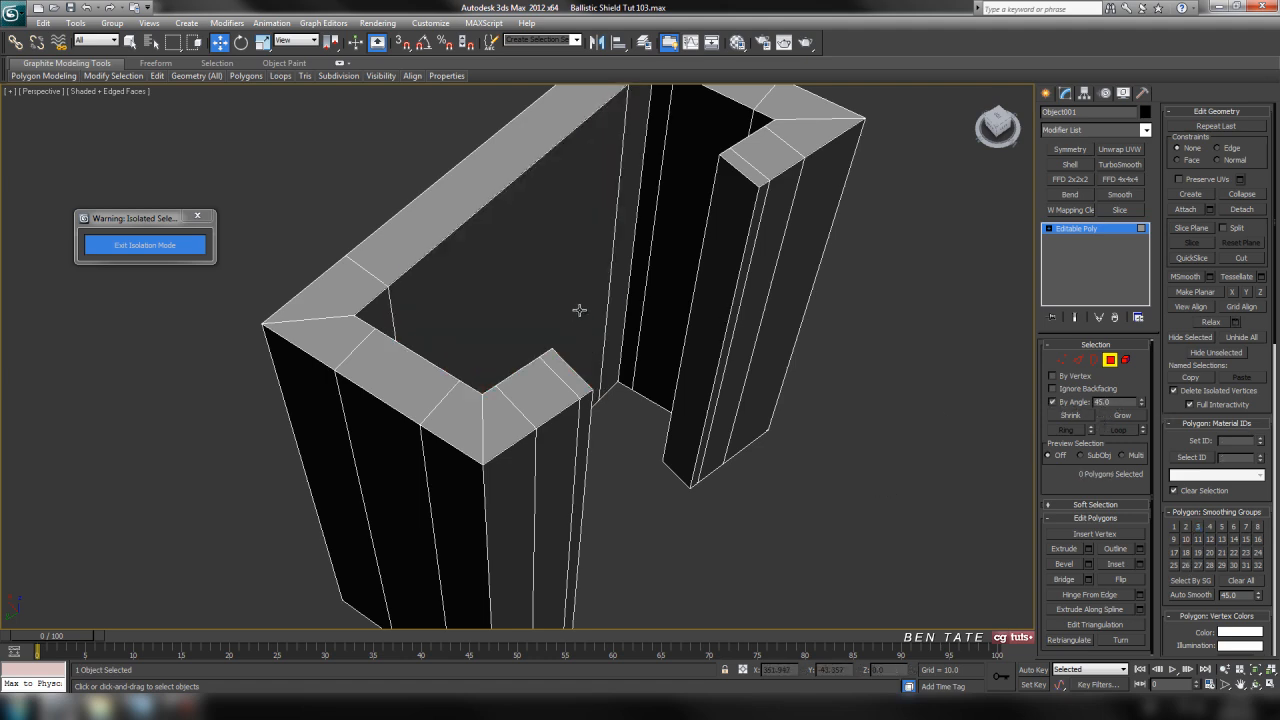
click(576, 290)
ctrl+click(657, 276)
alt+middle_drag(758, 435, 607, 270)
ctrl+click(608, 270)
ctrl+click(384, 404)
alt+middle_drag(538, 421, 677, 390)
key(Delete)
mouse_move(753, 404)
alt+middle_down()
mouse_move(691, 426)
mouse_move(749, 420)
mouse_move(756, 403)
alt+middle_up()
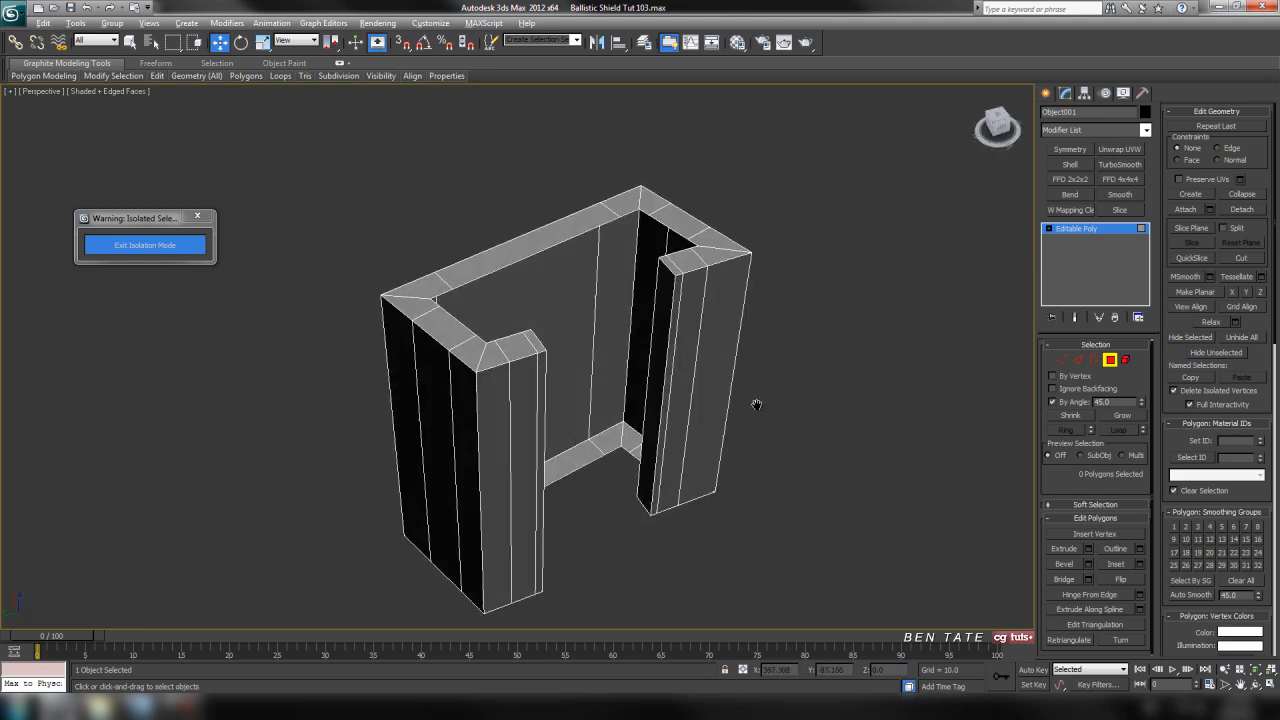
Leave the clip's polygon level, exit isolation mode and frame the clip in the top view
click(1110, 360)
click(145, 245)
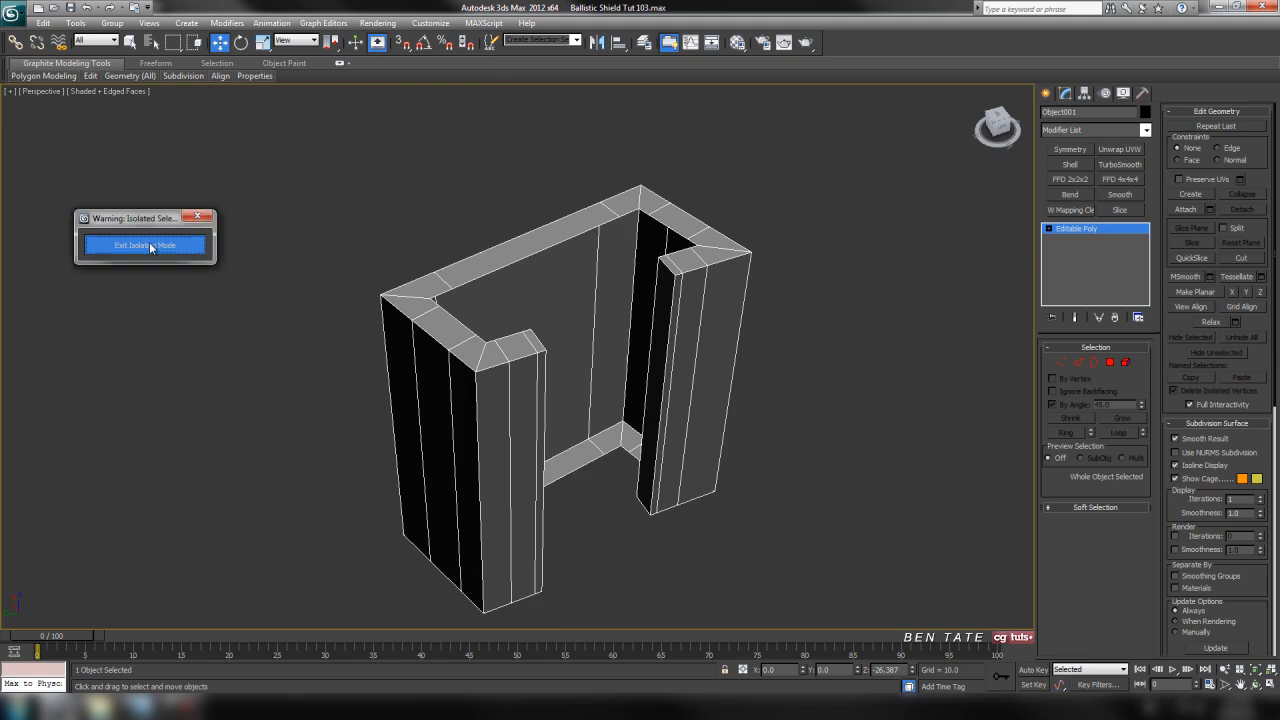
key(alt+w)
right_click(399, 263)
key(alt+w)
scroll(500, 373, down, 5)
middle_drag(817, 356, 515, 357)
scroll(512, 356, up, 5)
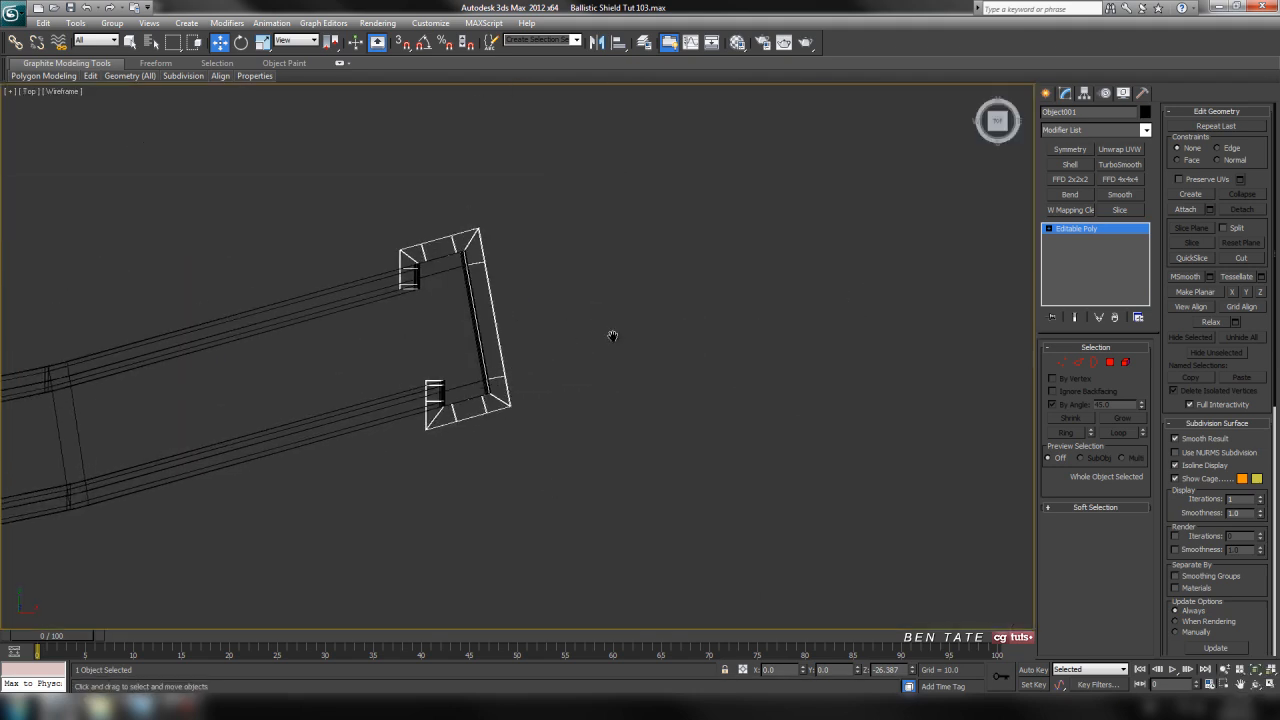
Center the clip's pivot to the object
click(1085, 94)
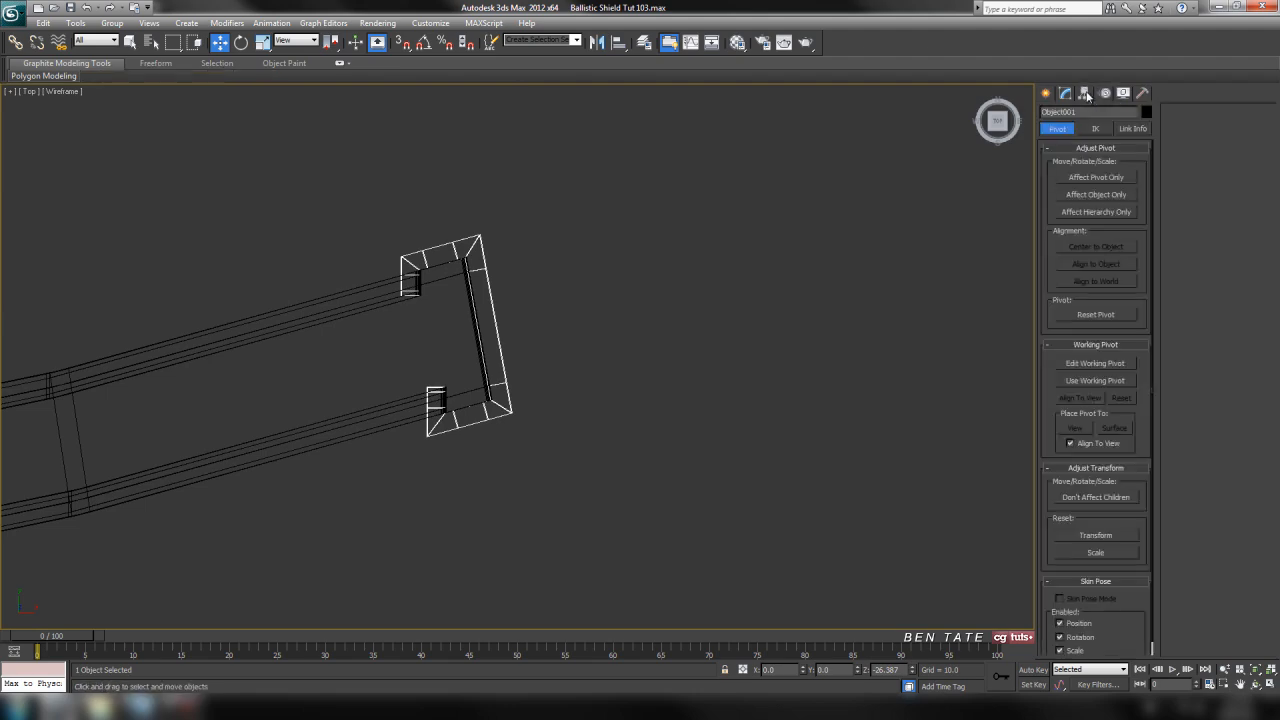
click(1095, 178)
click(1097, 248)
click(1091, 180)
At the clip's edge level, select the edge loops closest to the tips of both arms and remove them
scroll(700, 343, up, 4)
middle_drag(642, 335, 784, 349)
scroll(746, 358, up, 2)
middle_drag(784, 440, 784, 464)
scroll(774, 430, down, 2)
middle_drag(750, 410, 803, 354)
scroll(809, 364, up, 2)
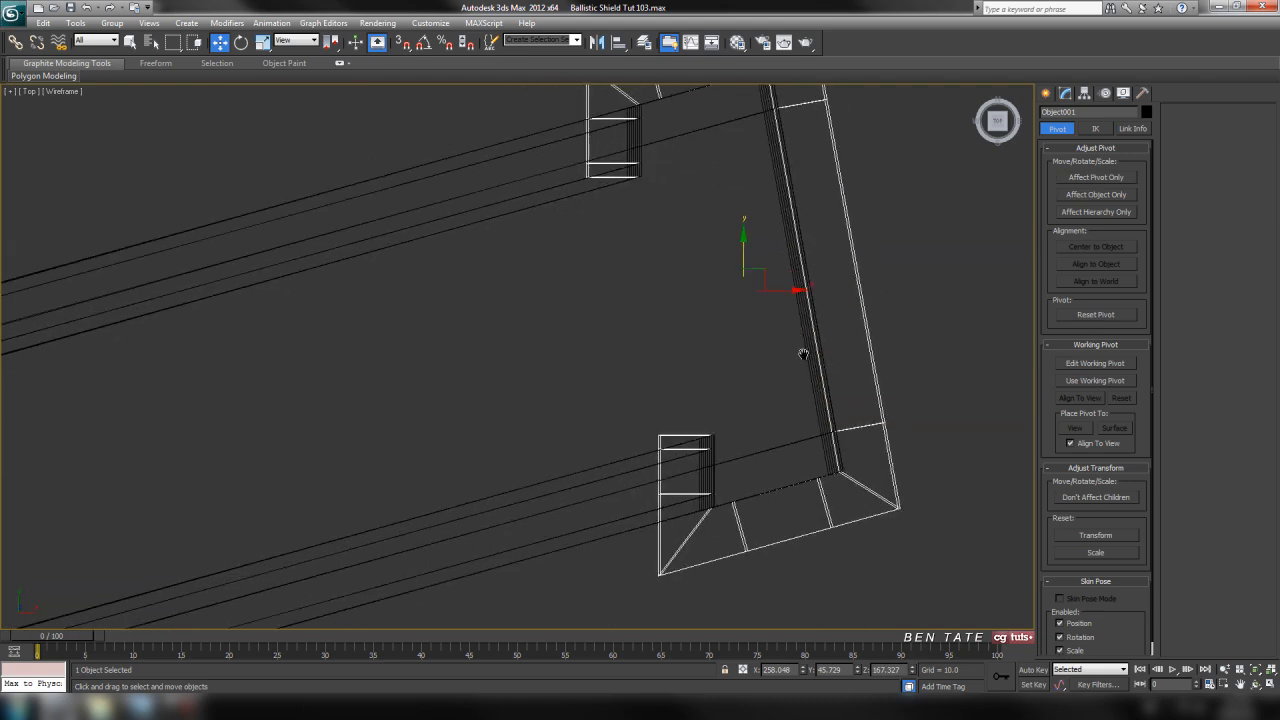
click(1064, 92)
click(1078, 362)
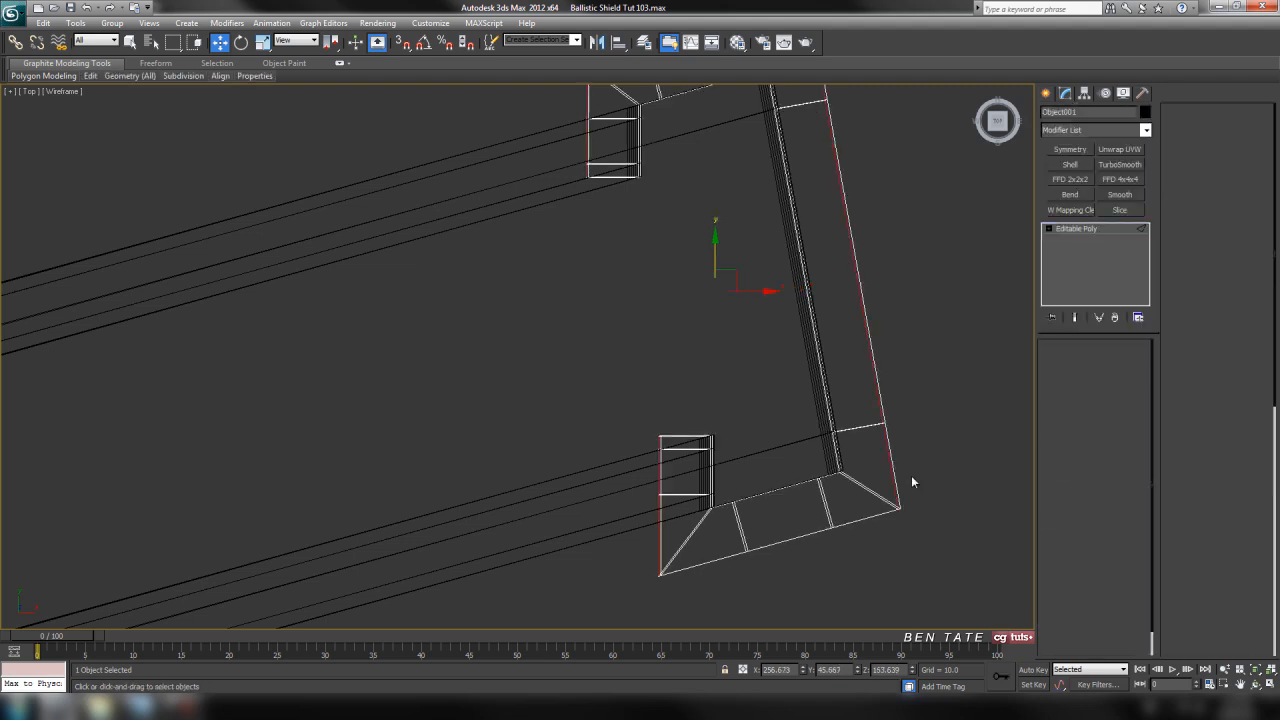
middle_drag(763, 432, 773, 435)
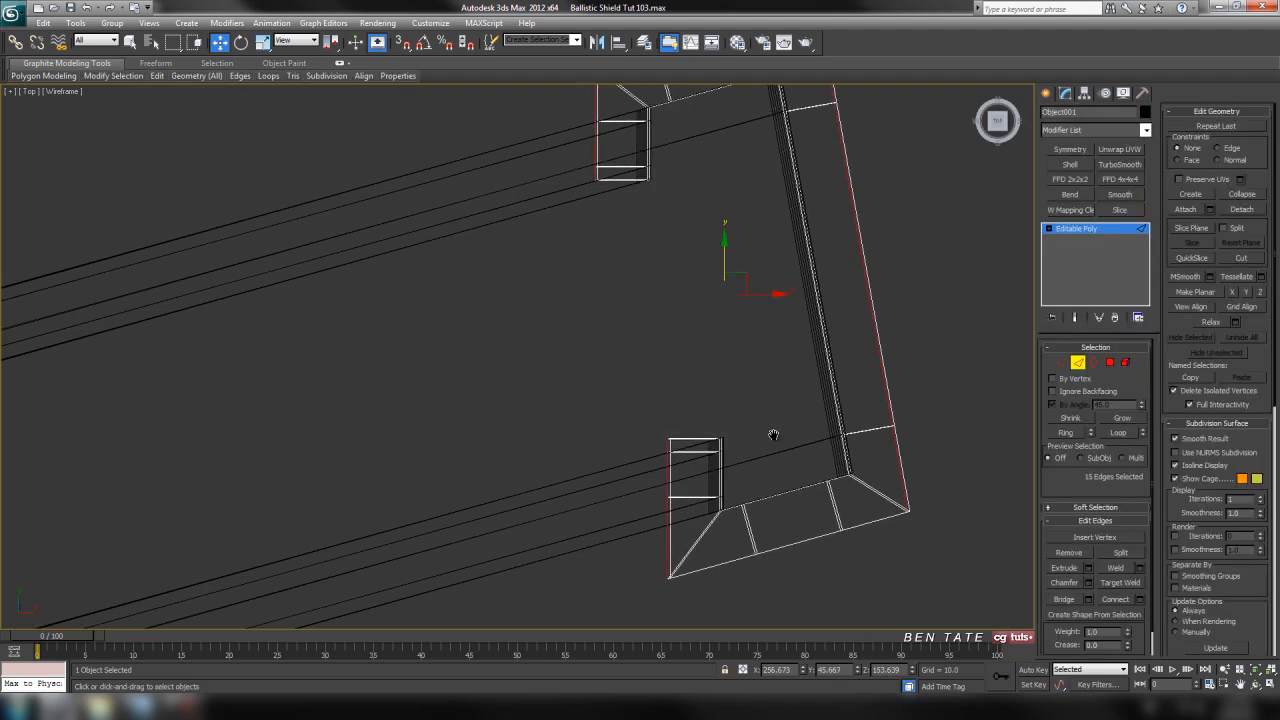
click(697, 453)
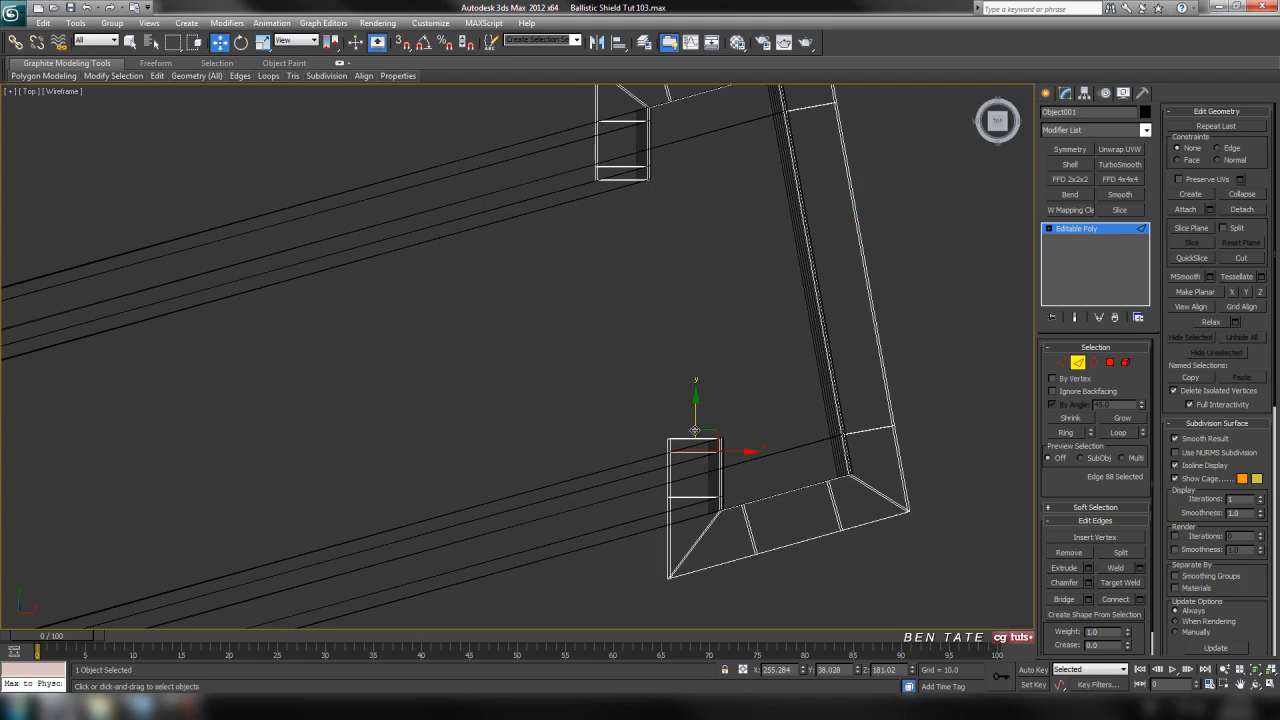
ctrl+click(620, 165)
click(1118, 432)
key(alt+w)
Move the tip vertices of the lower arm in the top view inward so the arm reaches past the shield's thickness
key(alt+w)
alt+middle_drag(586, 342, 550, 415)
click(549, 408)
key(alt+w)
right_click(480, 238)
key(alt+w)
scroll(478, 239, down, 2)
middle_drag(509, 245, 575, 248)
middle_drag(690, 309, 577, 328)
scroll(590, 340, up, 4)
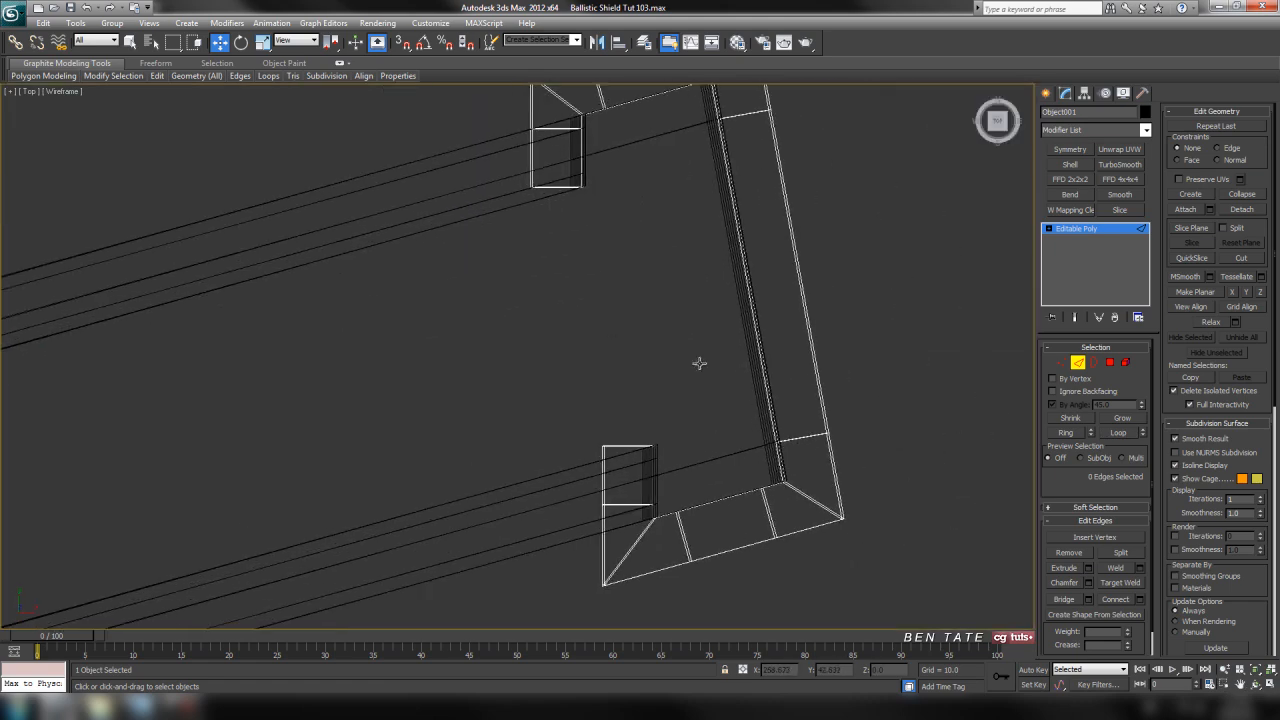
key(1)
mouse_move(618, 358)
middle_down()
mouse_move(631, 300)
mouse_move(624, 347)
middle_up()
drag(688, 467, 688, 467)
drag(633, 402, 633, 362)
Extend the upper arm by moving its tip vertices inward to about the same length as the lower arm
middle_drag(528, 236, 531, 257)
drag(617, 218, 629, 199)
drag(567, 162, 568, 201)
middle_drag(668, 412, 686, 349)
middle_drag(622, 241, 620, 278)
drag(584, 179, 584, 190)
Connect the lengthwise edges of the upper arm's end section with one new edge loop
middle_drag(627, 193, 679, 371)
scroll(621, 345, up, 2)
scroll(671, 373, up, 2)
scroll(633, 371, down, 2)
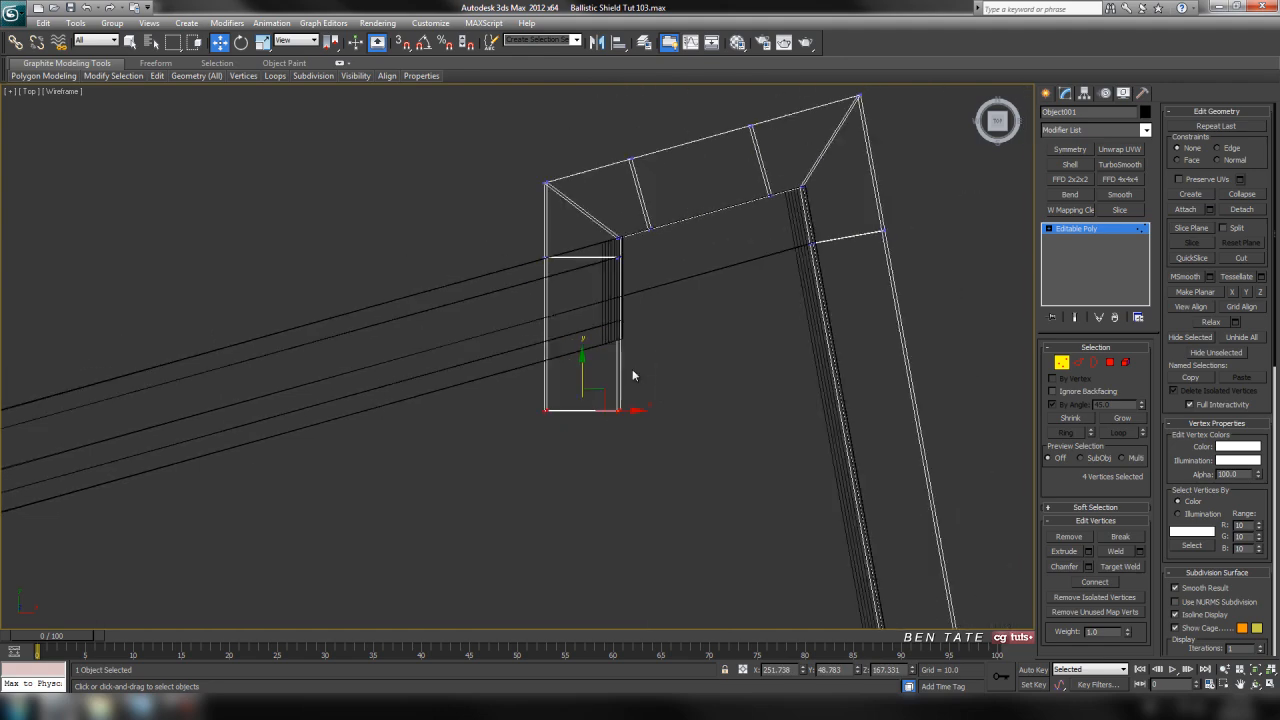
click(1078, 362)
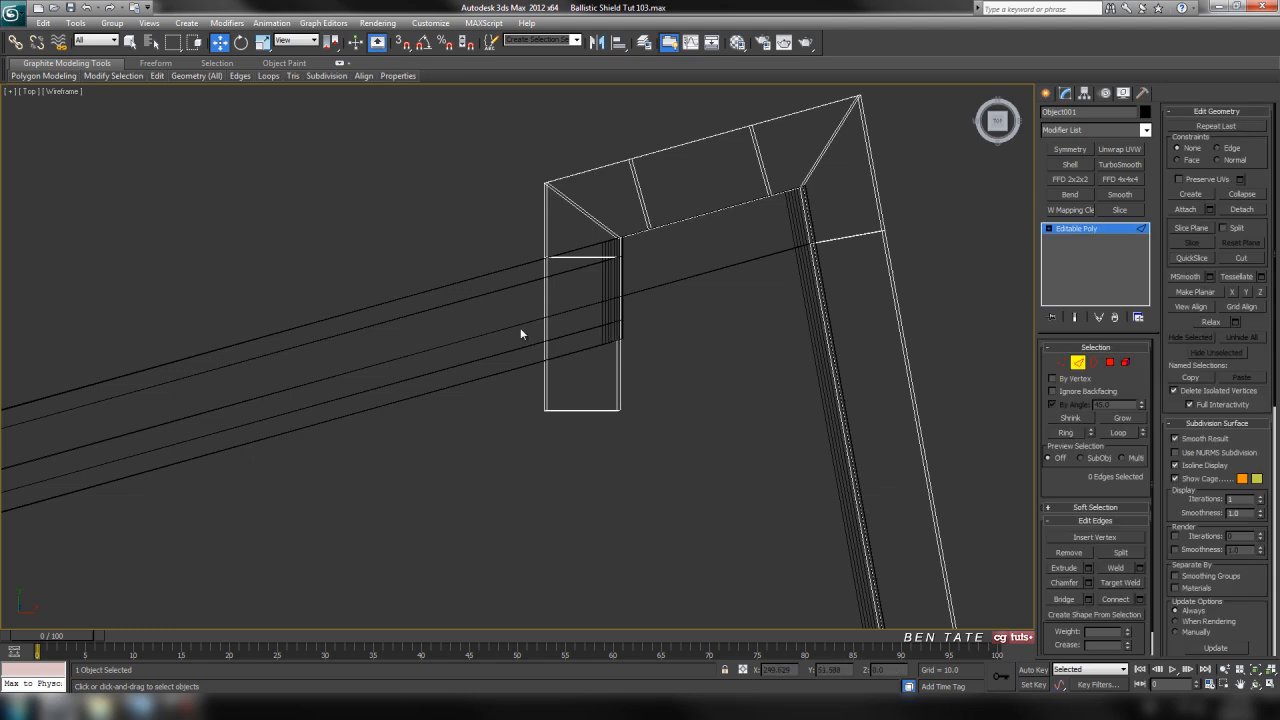
drag(663, 338, 665, 338)
middle_drag(746, 431, 713, 430)
click(1139, 599)
click(689, 391)
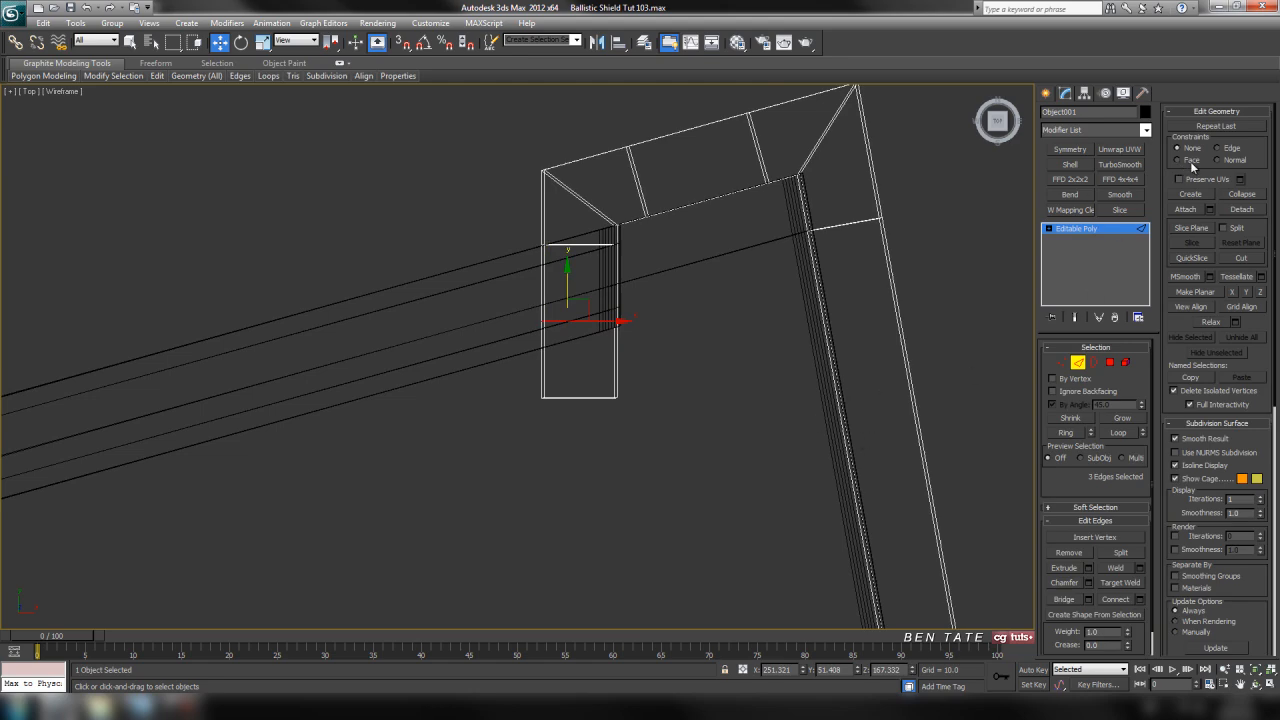
With the Edge constraint on, rotate the upper arm's new loop to the shield's slope and slide it away from the tip
click(241, 42)
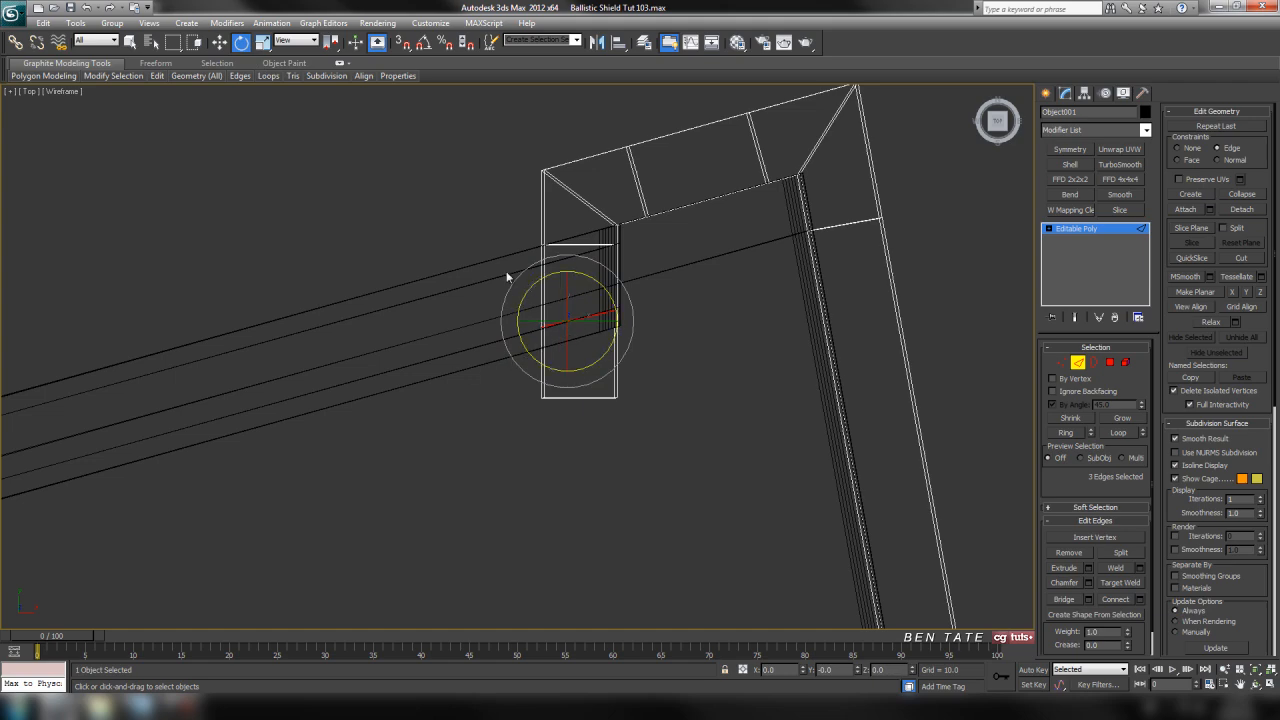
click(219, 43)
drag(568, 292, 568, 267)
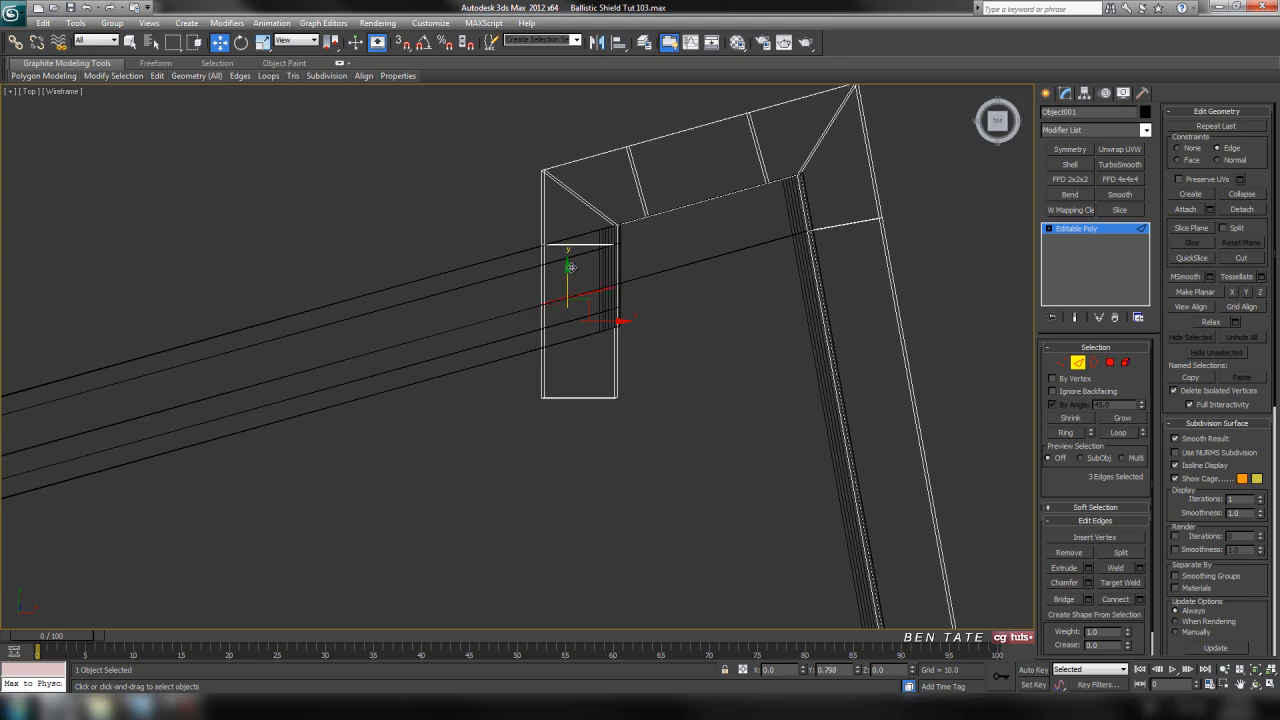
drag(573, 266, 573, 265)
key(alt+w)
right_click(797, 491)
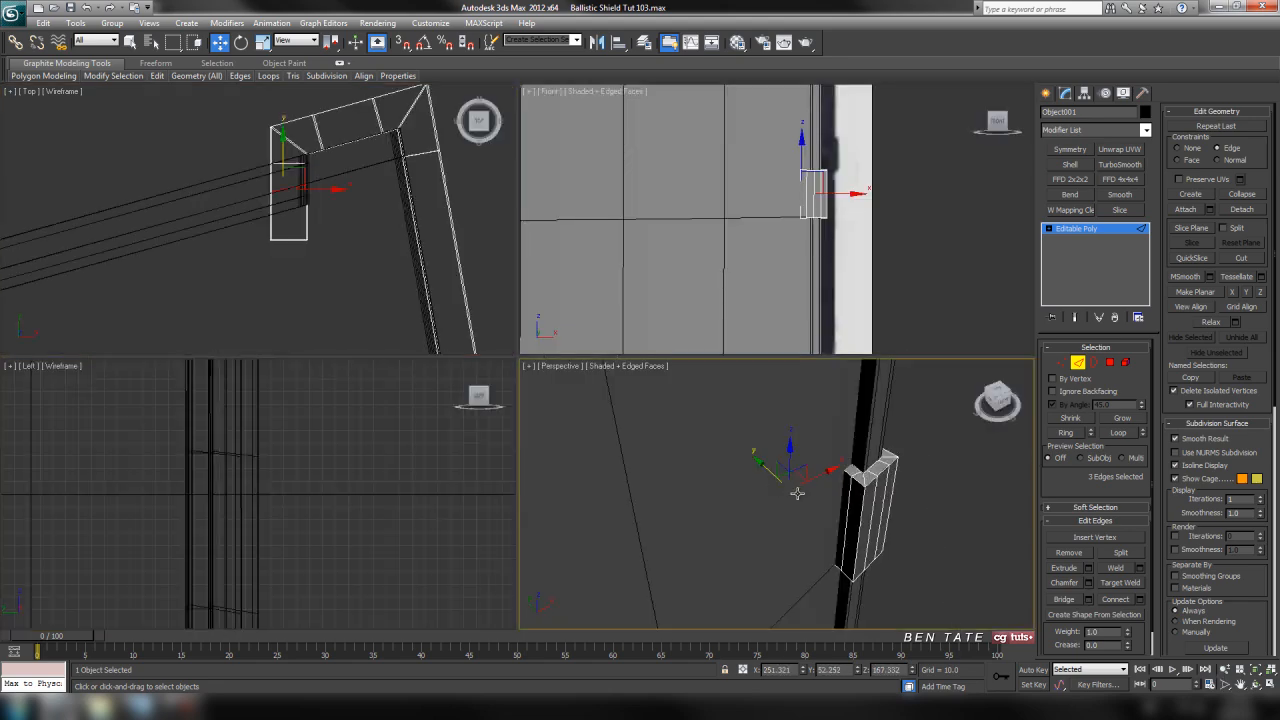
key(alt+w)
key(z)
alt+middle_drag(635, 436, 590, 372)
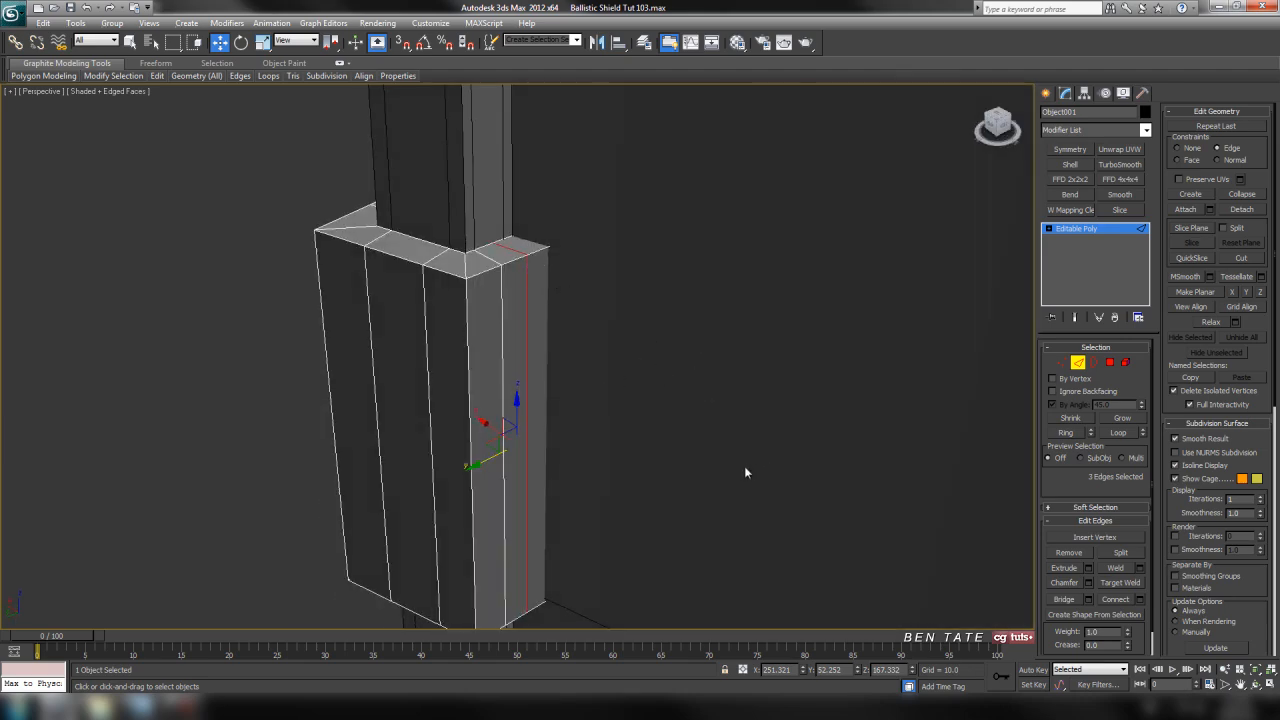
alt+middle_drag(710, 446, 697, 451)
Connect the lengthwise edges of the lower arm's end section with one new edge loop
key(alt+w)
right_click(482, 333)
key(alt+w)
scroll(482, 333, down, 2)
middle_drag(545, 380, 552, 192)
drag(598, 398, 715, 420)
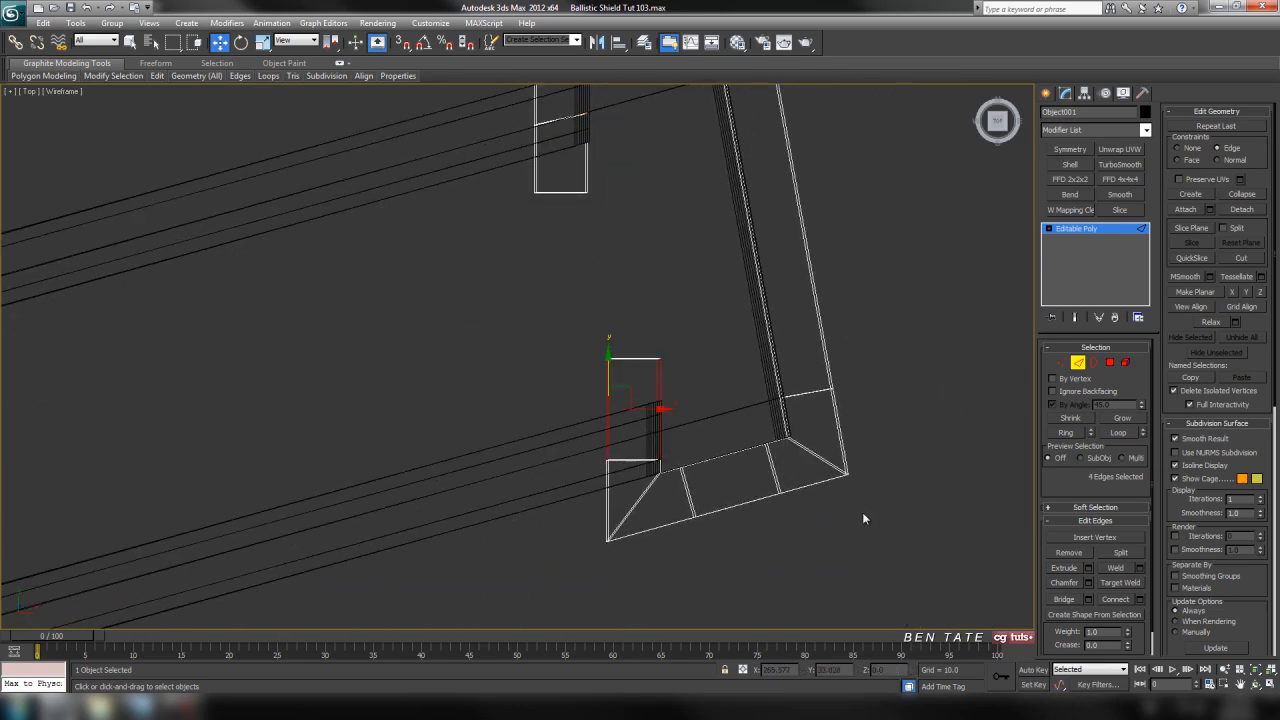
click(1122, 600)
middle_drag(724, 500, 698, 500)
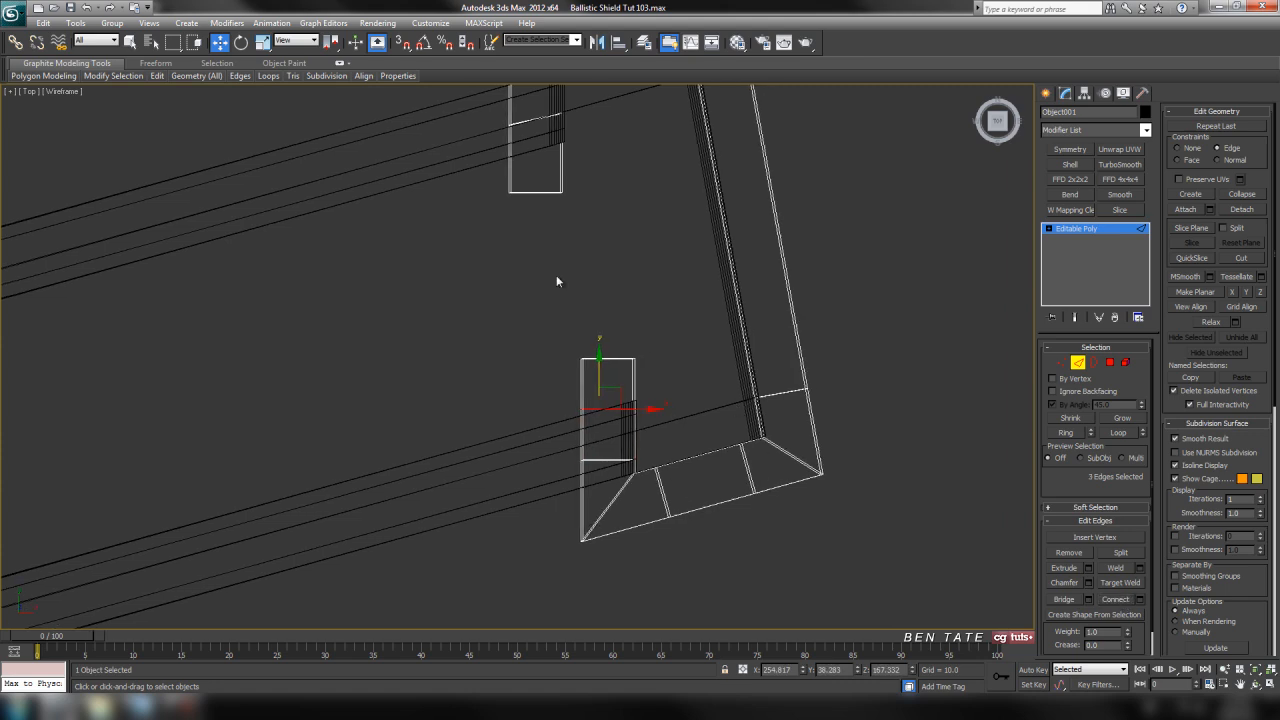
Rotate the lower arm's new loop to follow the shield's slope and slide it away from the arm's tip
click(241, 42)
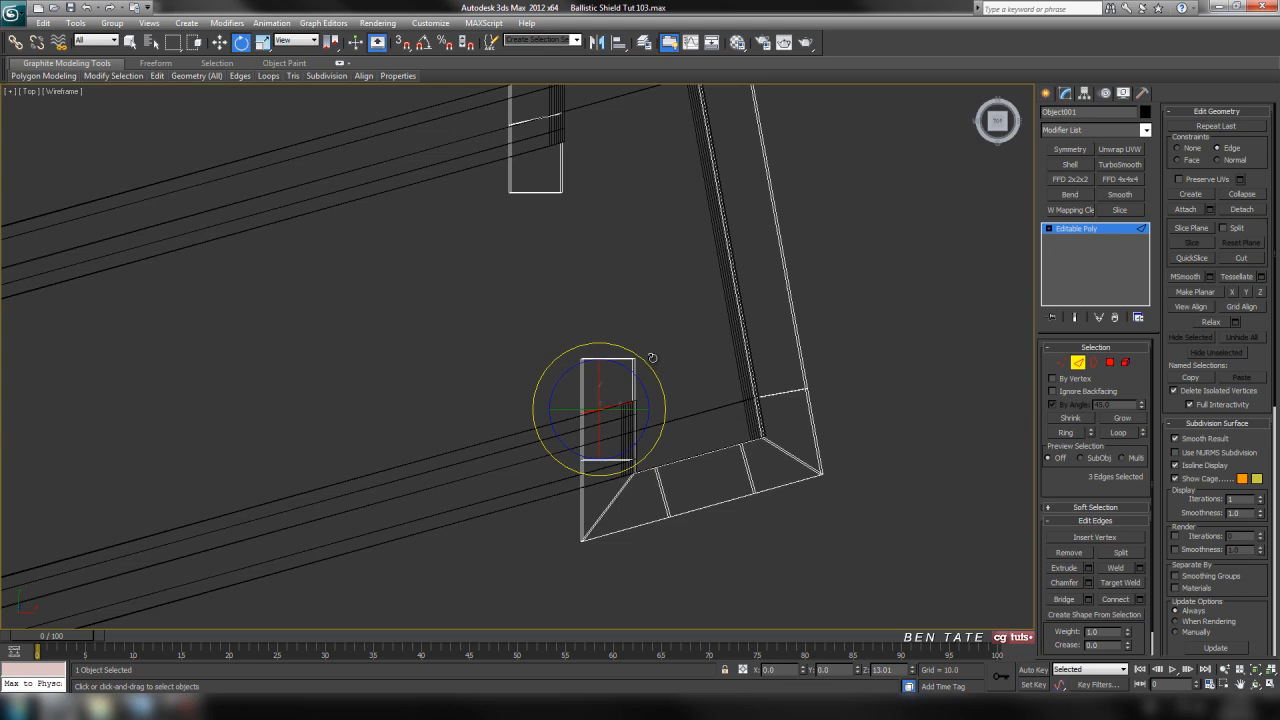
click(219, 42)
middle_drag(608, 400, 605, 404)
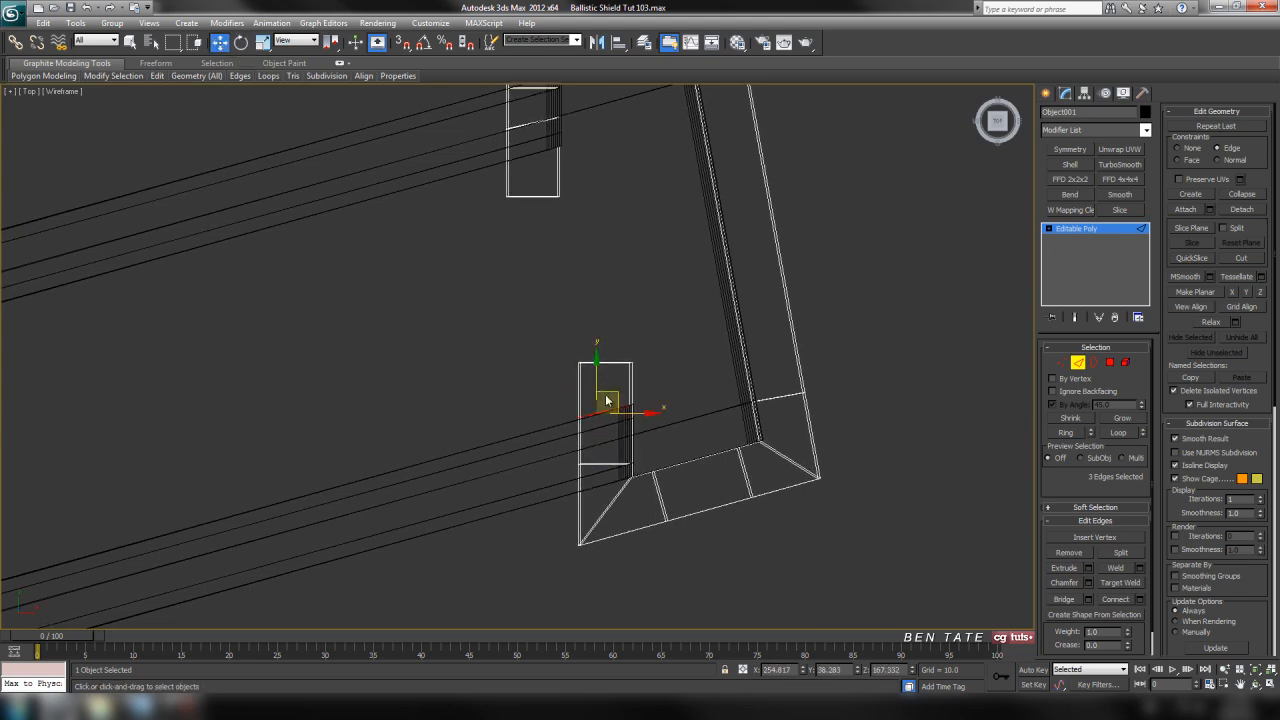
drag(597, 366, 601, 390)
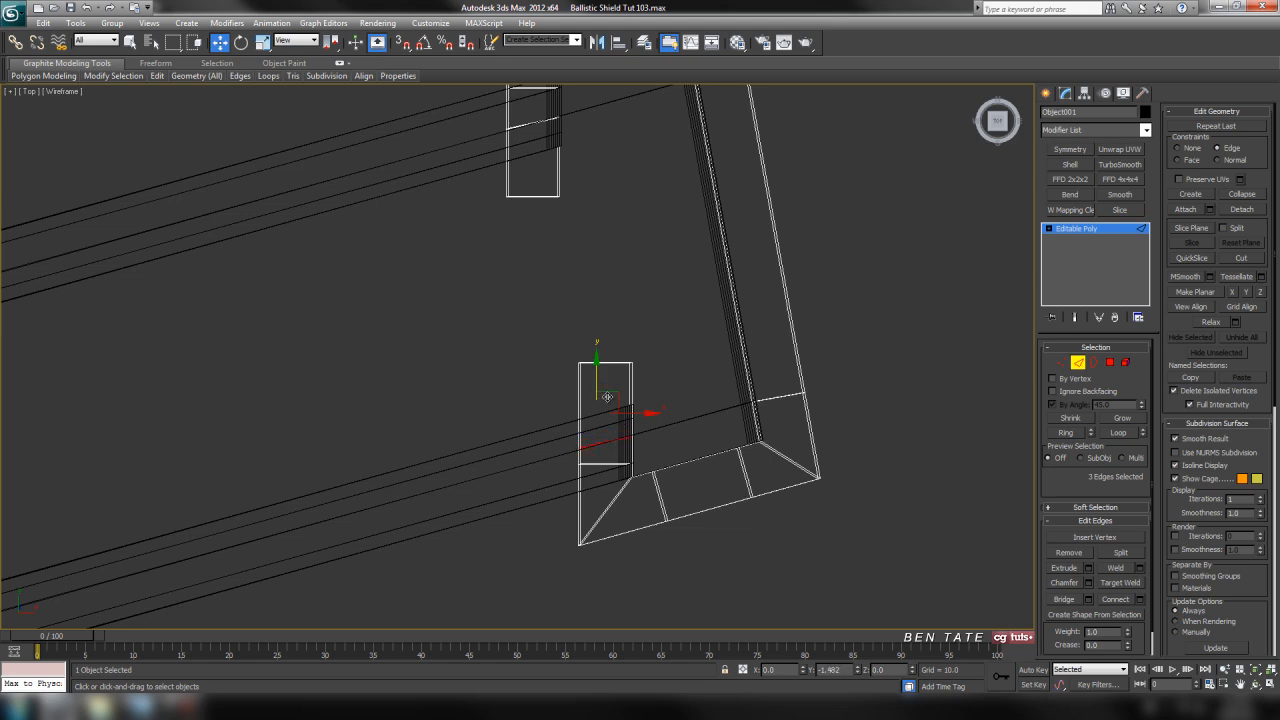
scroll(607, 397, up, 4)
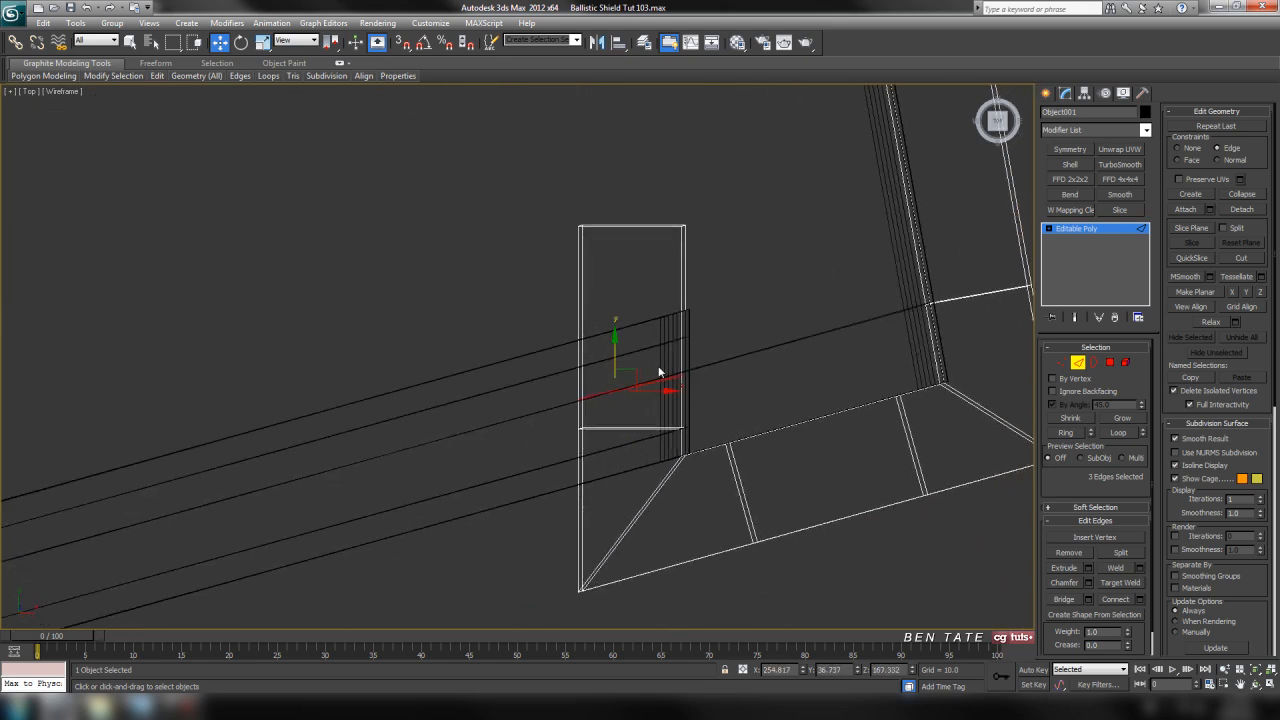
scroll(659, 376, up, 2)
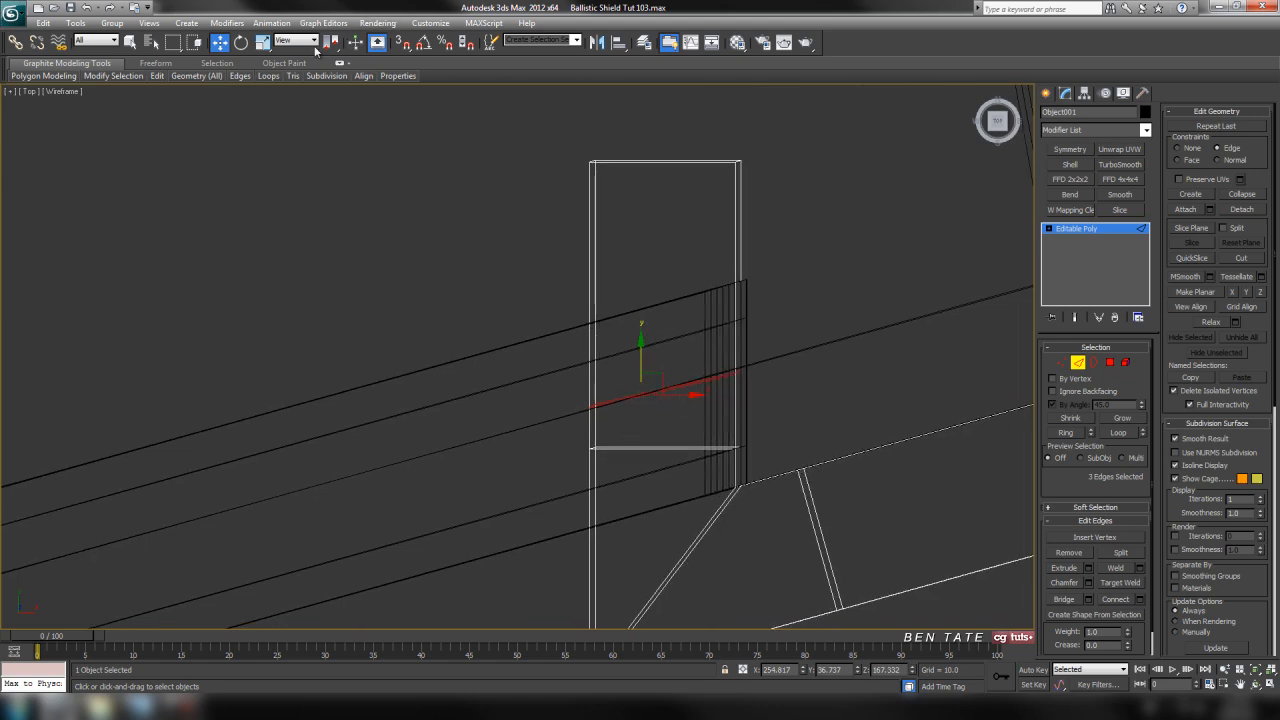
click(243, 44)
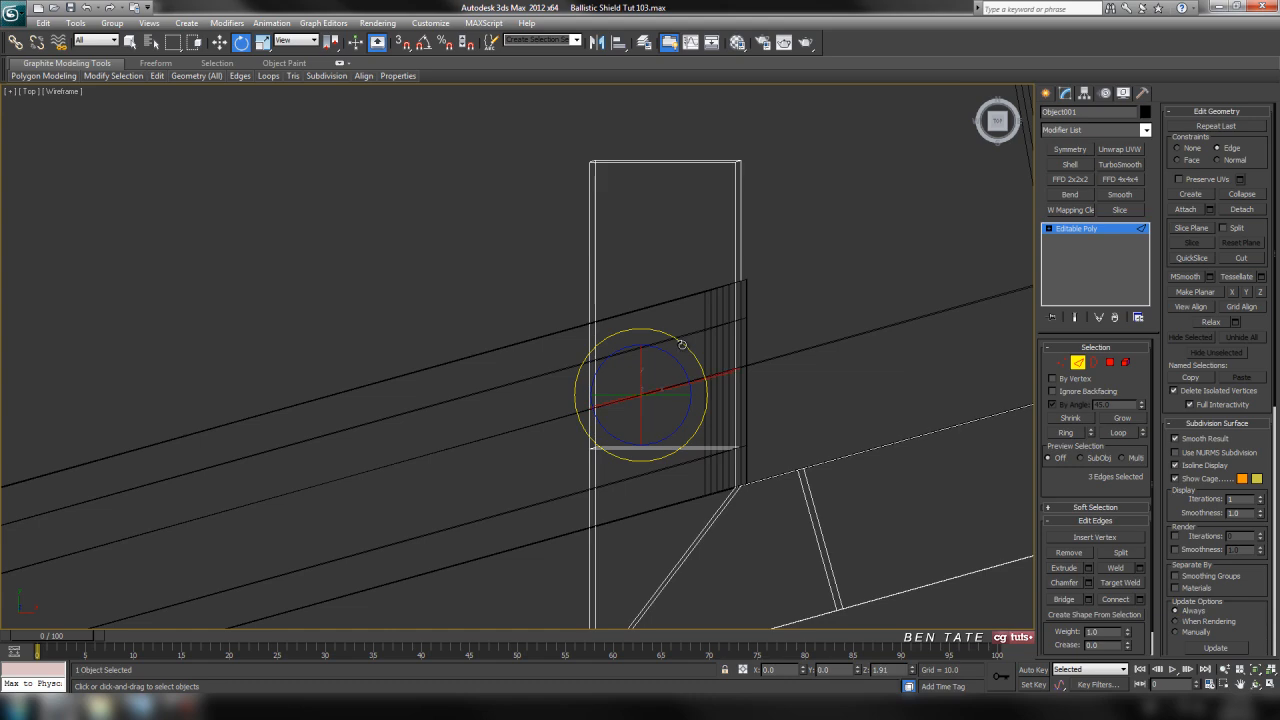
middle_drag(746, 380, 712, 176)
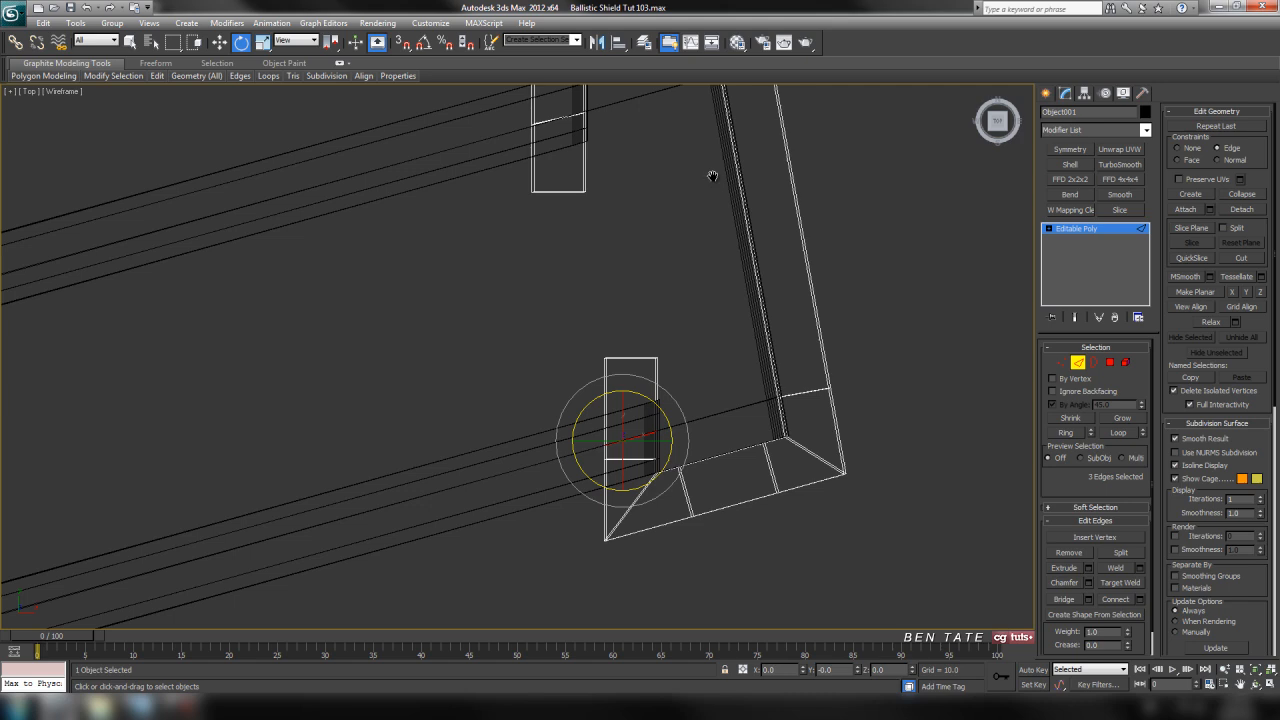
middle_drag(731, 418, 691, 400)
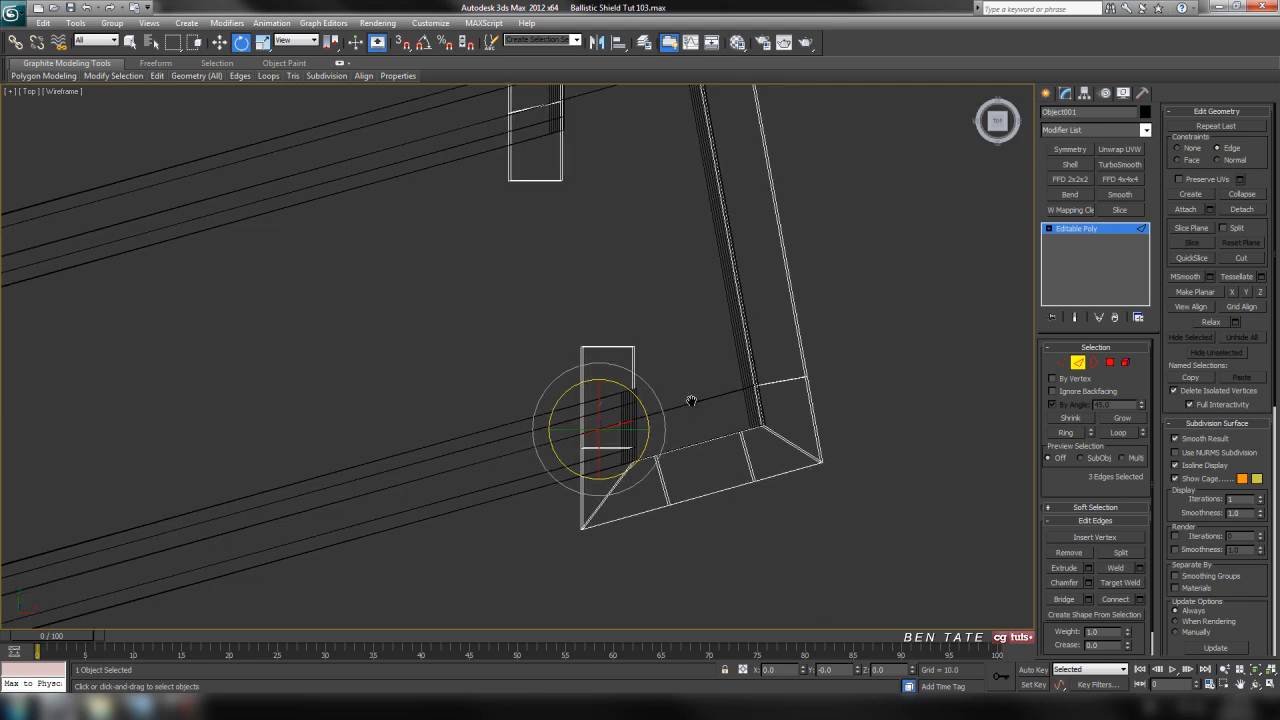
Shorten both arms slightly by moving their tip vertices back toward the new edge loops
click(1062, 363)
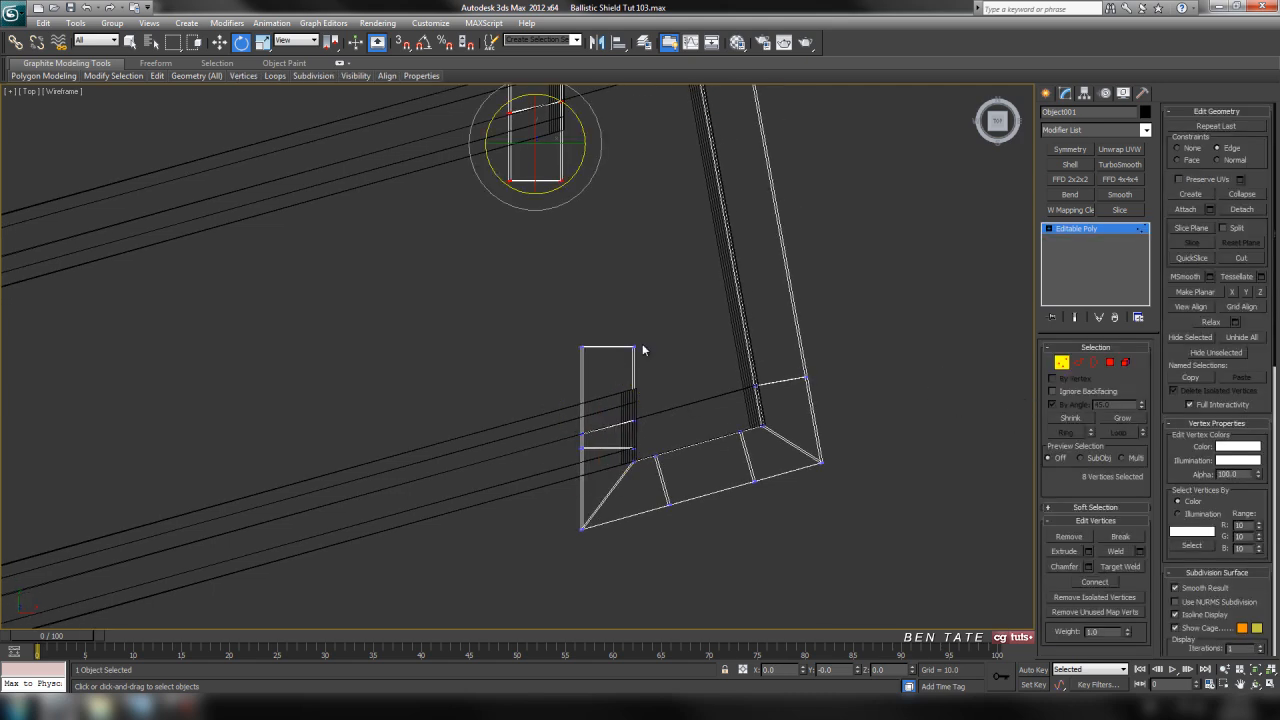
mouse_move(610, 344)
mouse_down()
mouse_move(608, 310)
mouse_move(606, 336)
mouse_up()
click(222, 43)
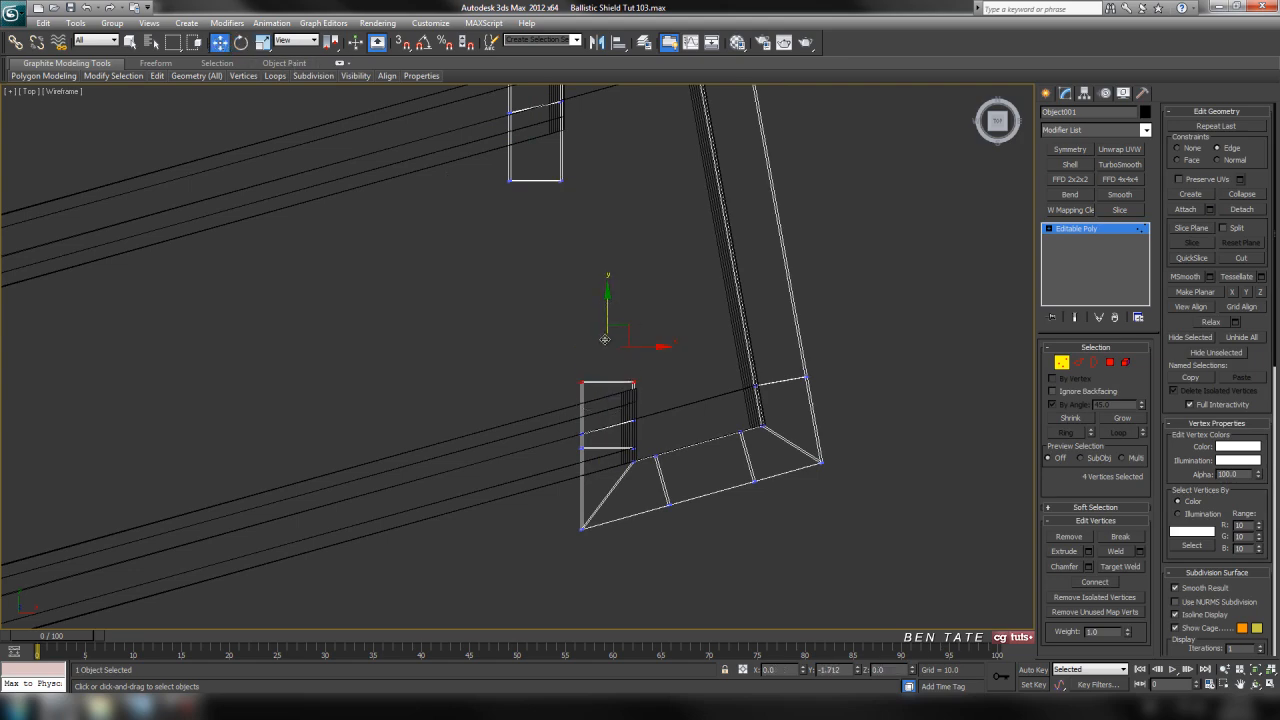
middle_drag(653, 223, 661, 363)
drag(480, 300, 602, 340)
middle_drag(604, 339, 615, 368)
drag(555, 321, 564, 292)
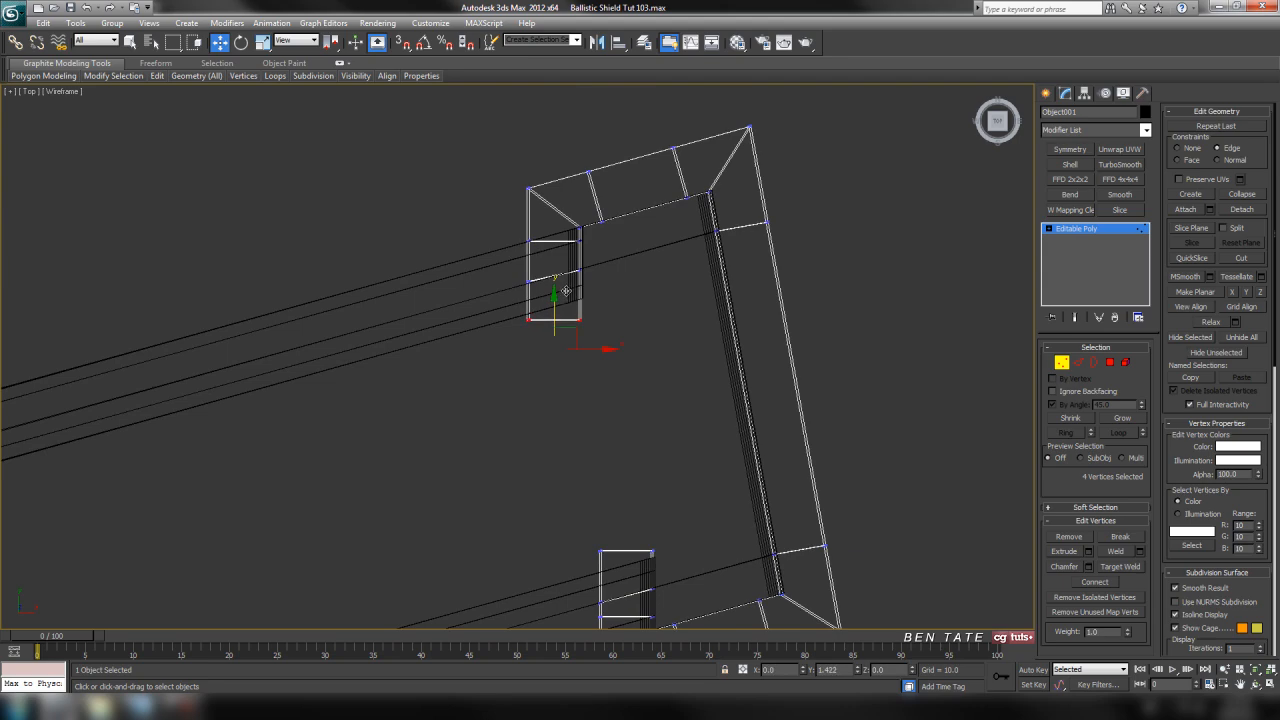
Switch the clip to polygon level in the perspective view and turn off By Angle selection
middle_drag(691, 358, 671, 200)
scroll(682, 270, up, 2)
mouse_move(737, 330)
middle_down()
mouse_move(706, 237)
mouse_move(708, 434)
mouse_move(647, 446)
mouse_move(1017, 451)
mouse_move(1029, 429)
mouse_move(1009, 463)
middle_up()
key(alt+w)
right_click(852, 529)
key(alt+w)
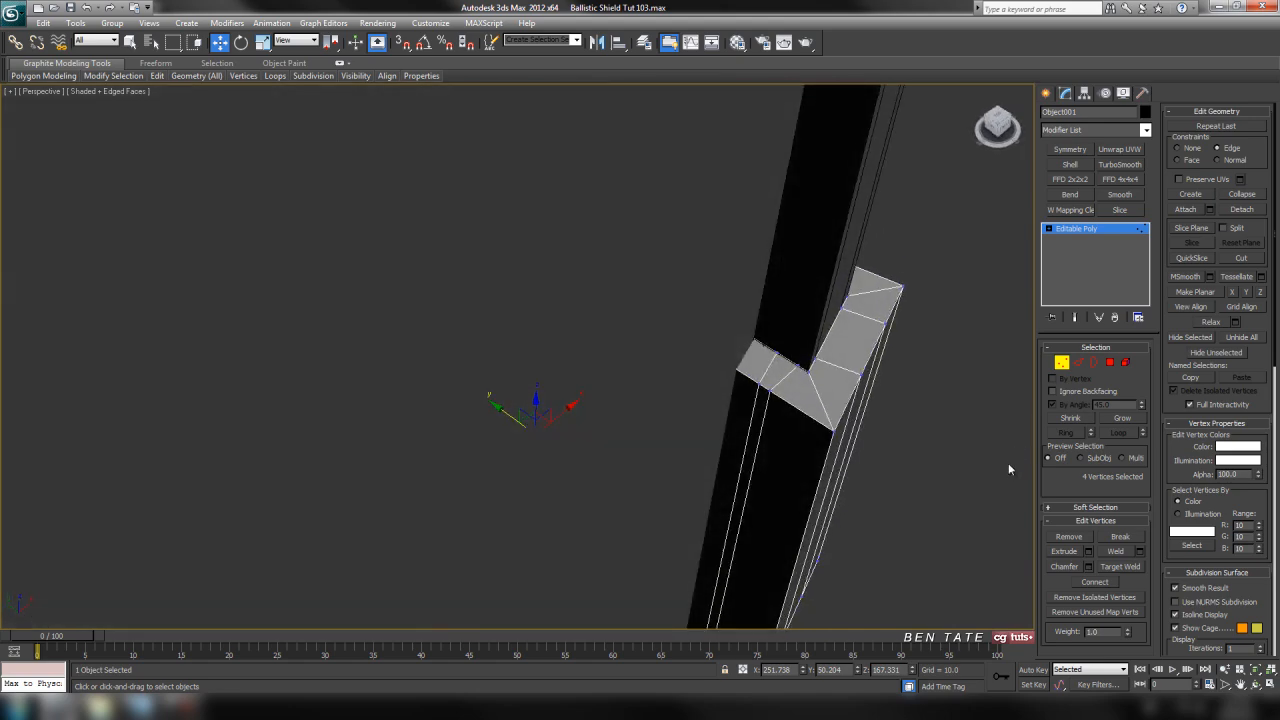
click(1110, 363)
click(734, 396)
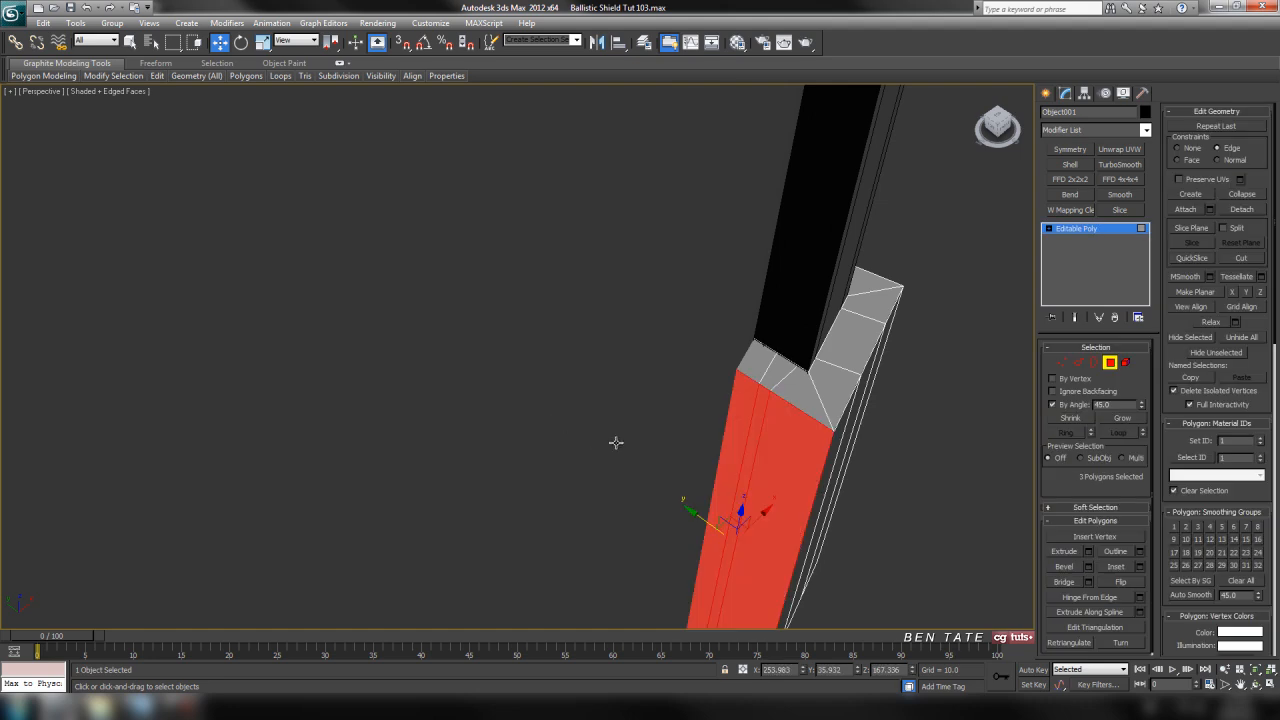
click(880, 510)
click(1052, 404)
Select the side polygon of each arm's tip section facing the shield's middle and extrude both by 10
click(730, 421)
alt+middle_drag(556, 440, 674, 361)
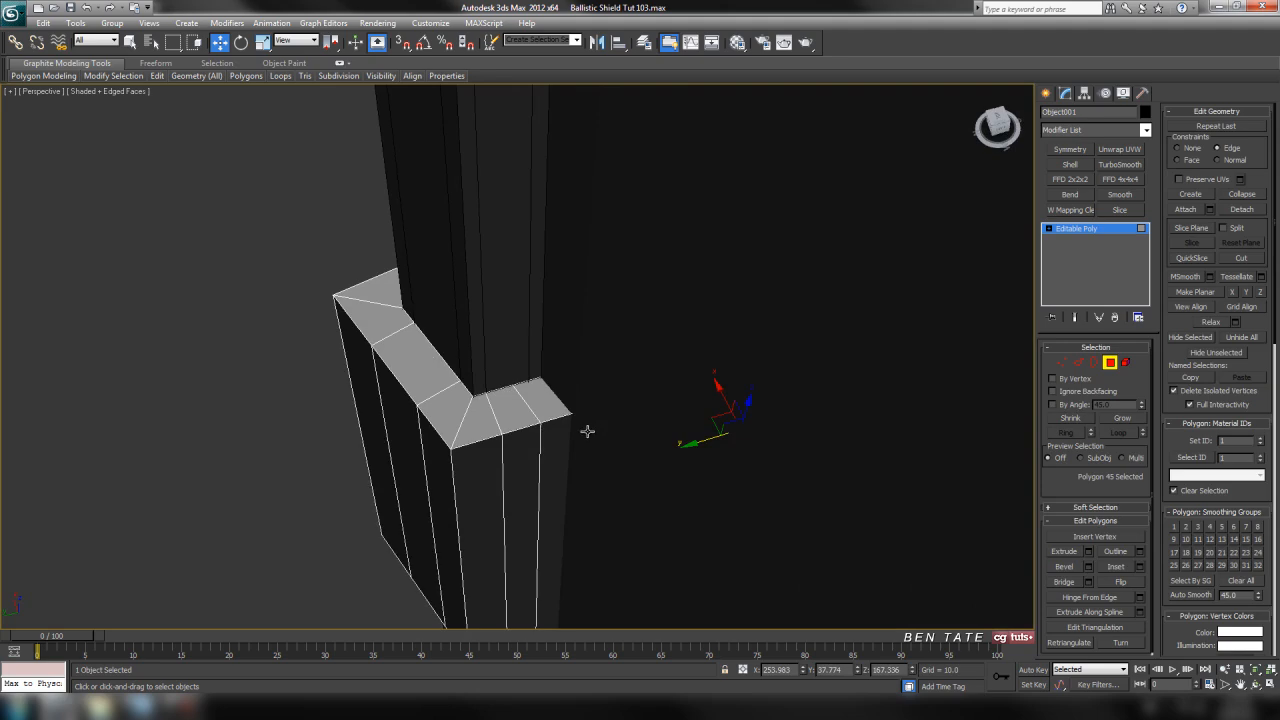
ctrl+click(561, 440)
scroll(615, 447, down, 3)
scroll(615, 447, down, 2)
key(alt+w)
middle_click(394, 294)
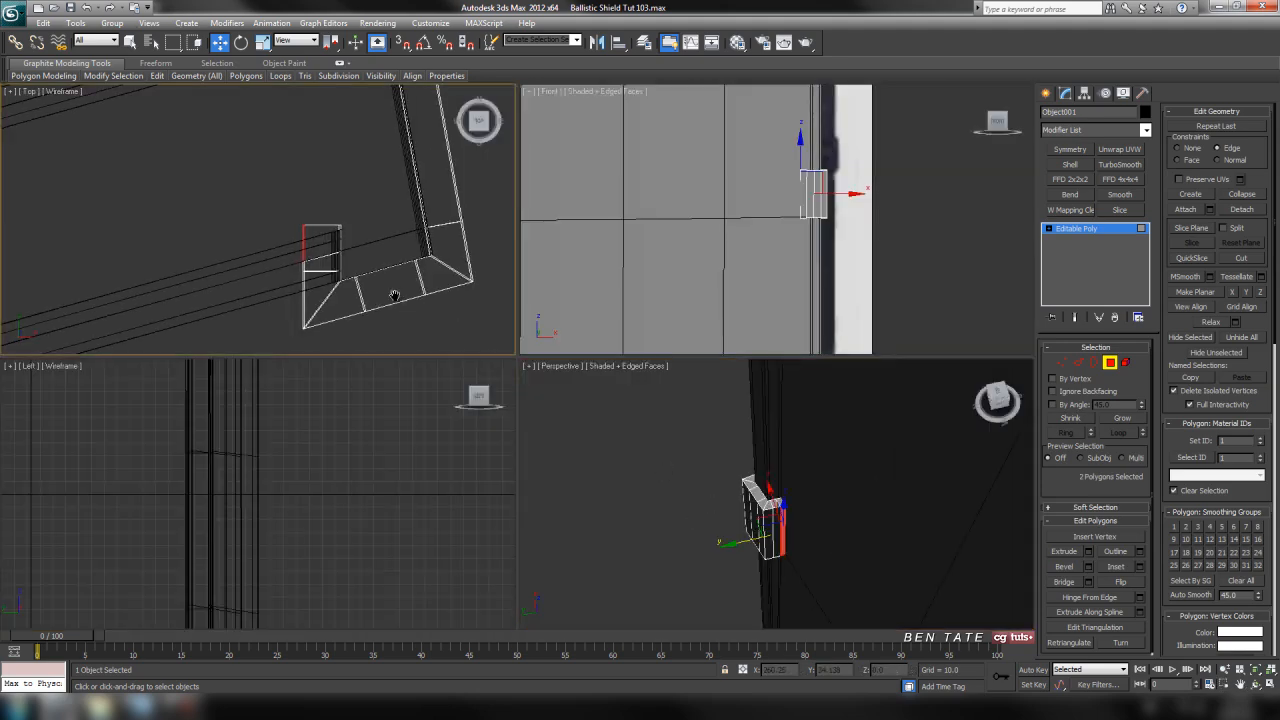
key(alt+w)
scroll(518, 322, down, 3)
middle_drag(655, 407, 671, 404)
key(alt+w)
middle_click(873, 511)
key(alt+w)
alt+middle_drag(873, 511, 778, 492)
middle_drag(778, 492, 761, 443)
click(1088, 551)
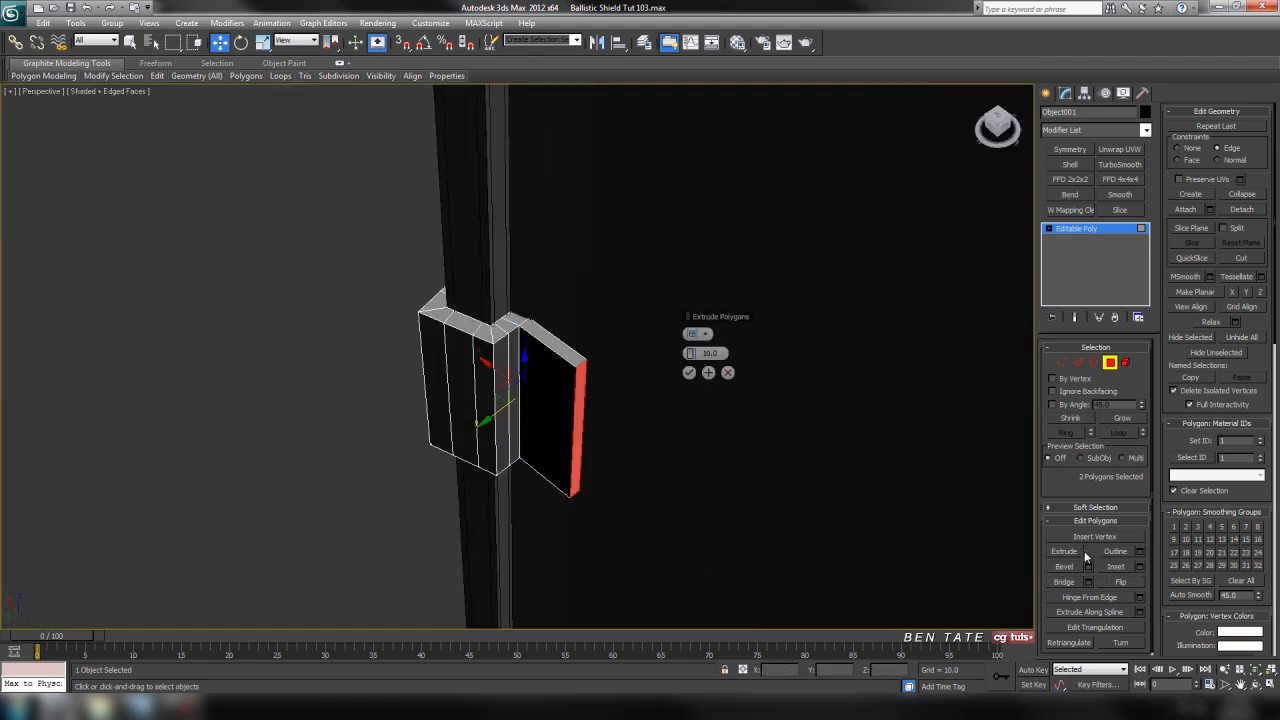
scroll(704, 485, up, 1)
scroll(733, 501, down, 1)
alt+middle_drag(728, 494, 539, 497)
click(688, 372)
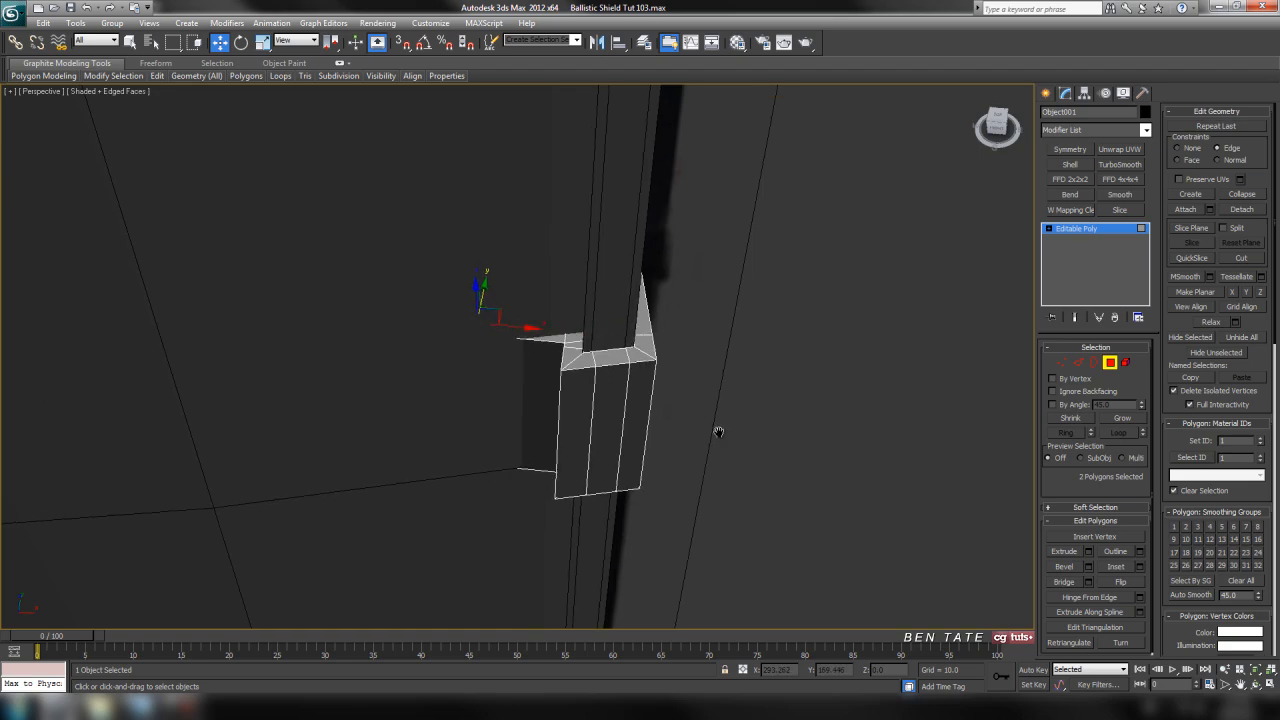
Move the end vertices of the upper extrusion in the top view so the extrusion follows the shield's slope
key(alt+w)
middle_click(386, 260)
key(alt+w)
middle_drag(594, 284, 668, 353)
scroll(671, 366, up, 2)
click(1062, 363)
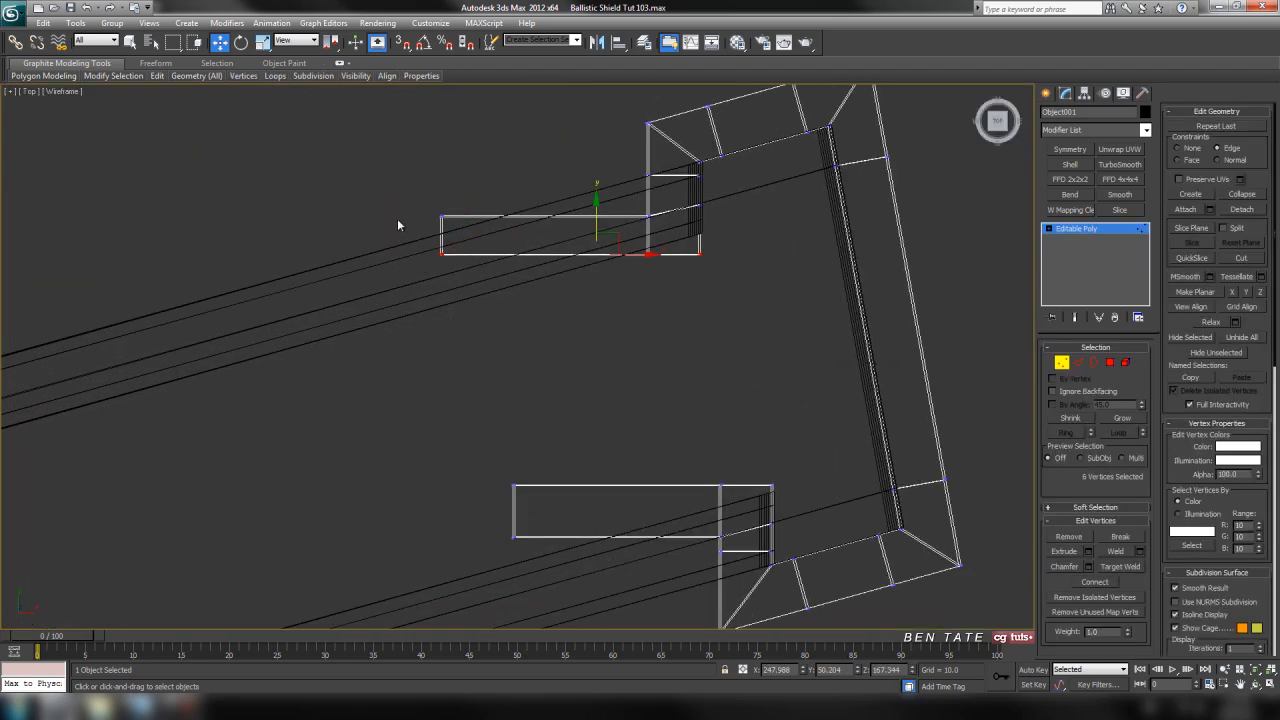
drag(469, 317, 469, 317)
drag(458, 218, 468, 270)
middle_drag(514, 261, 507, 319)
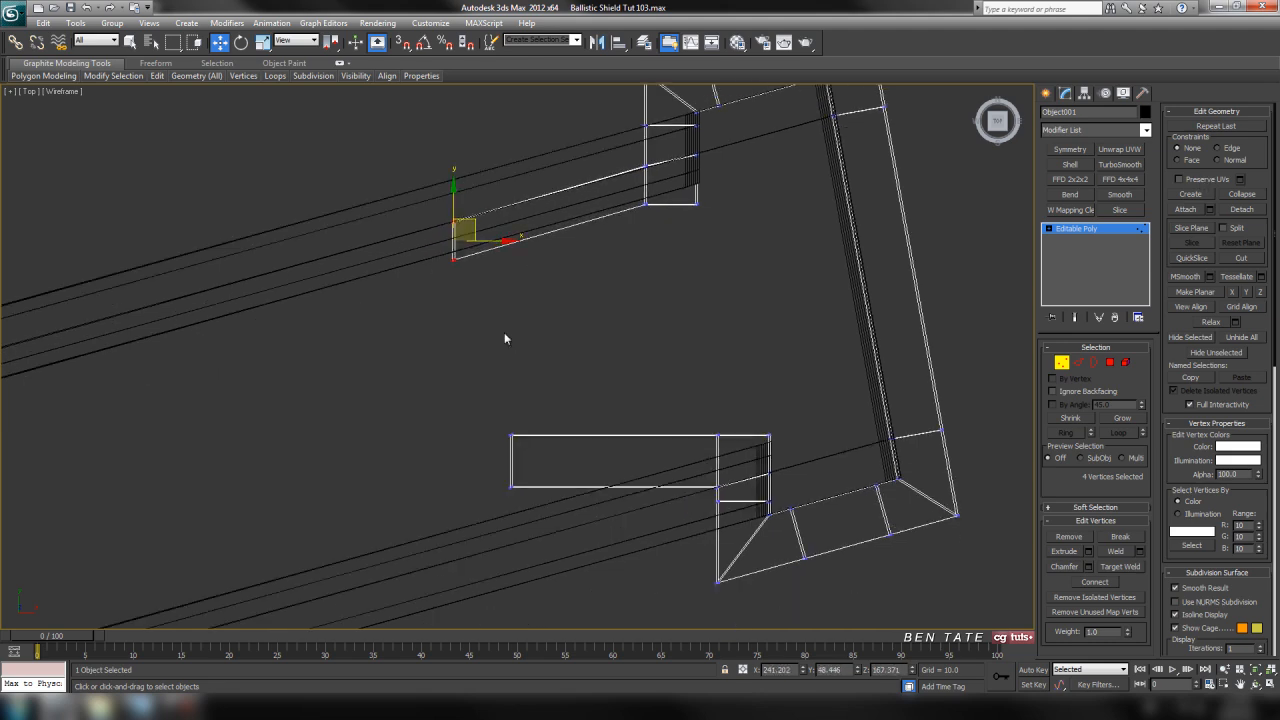
Move the end vertices of the lower extrusion to follow the shield's slope, with its end face angled square to it
drag(577, 545, 577, 545)
middle_drag(577, 511, 575, 428)
drag(536, 360, 543, 414)
middle_drag(571, 434, 569, 405)
drag(498, 381, 529, 374)
Nudge the inner corner vertices at the upper extrusion's end so the end face sits square to the extrusion
middle_drag(546, 287, 546, 349)
drag(453, 183, 484, 208)
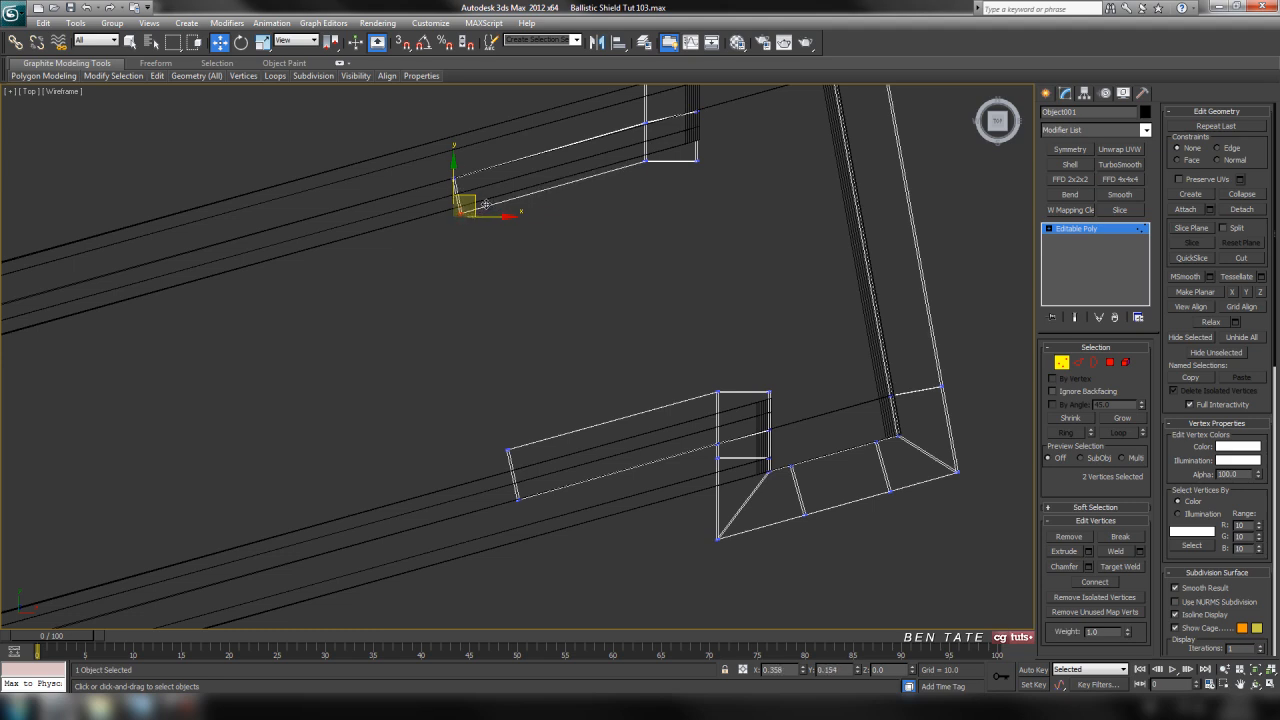
drag(484, 205, 484, 206)
Move the lower flap's vertices on the side facing the clip's middle toward the shield in the top view to thin the flap
middle_drag(603, 380, 556, 355)
drag(437, 466, 478, 494)
ctrl+drag(670, 440, 670, 440)
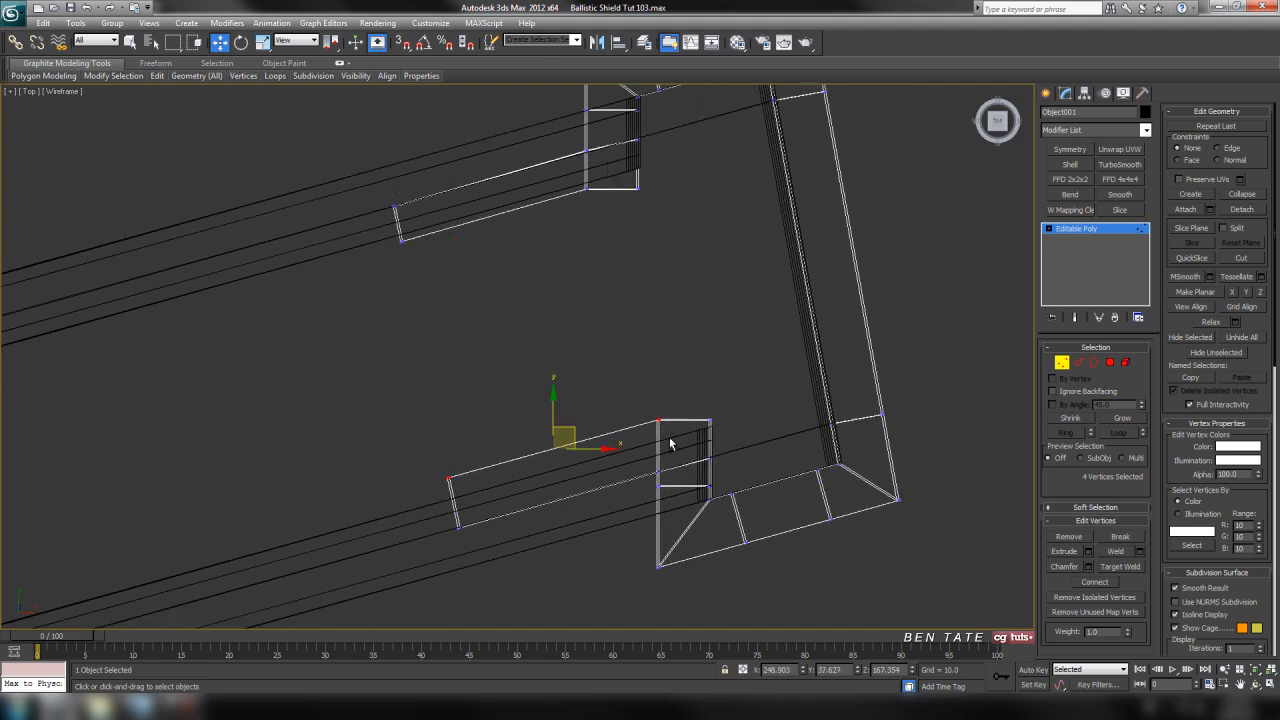
drag(553, 406, 554, 421)
drag(417, 466, 473, 469)
click(533, 444)
middle_drag(562, 326, 563, 374)
drag(377, 245, 407, 228)
Examine the flaps and their end corners from several angles in the perspective view
key(alt+w)
right_click(741, 460)
key(alt+w)
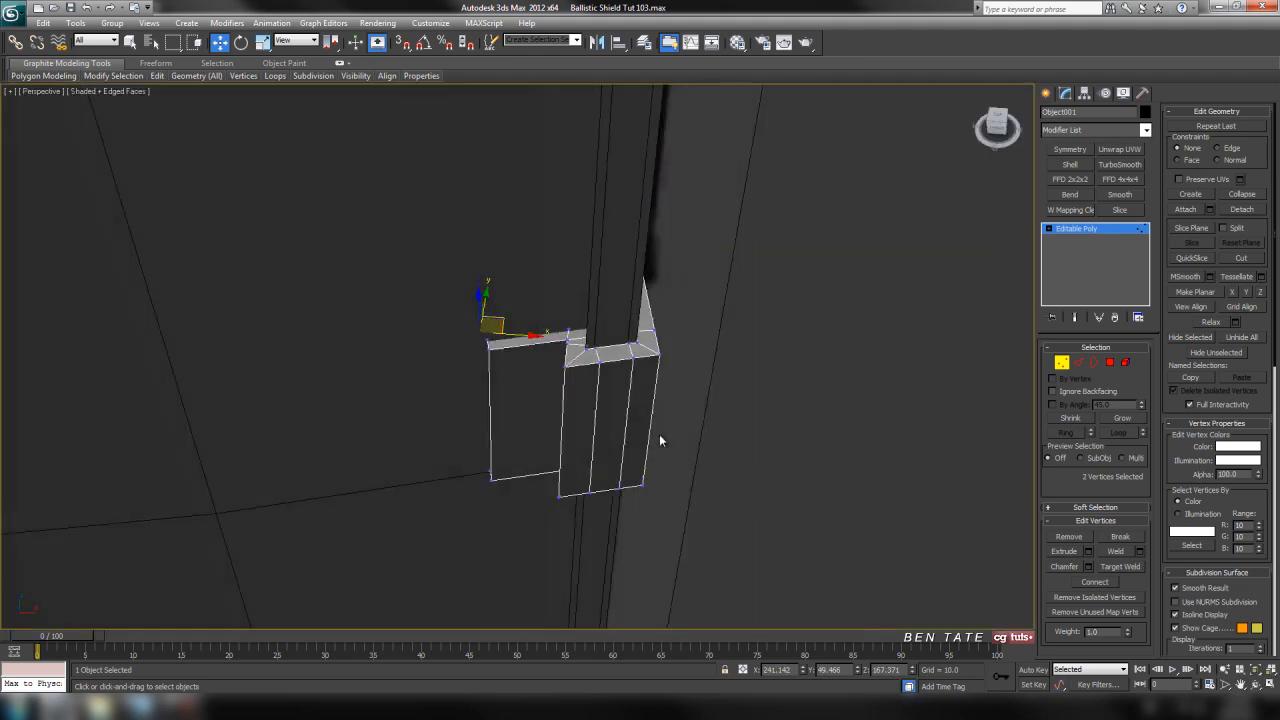
alt+middle_drag(658, 441, 676, 440)
alt+middle_drag(523, 385, 714, 413)
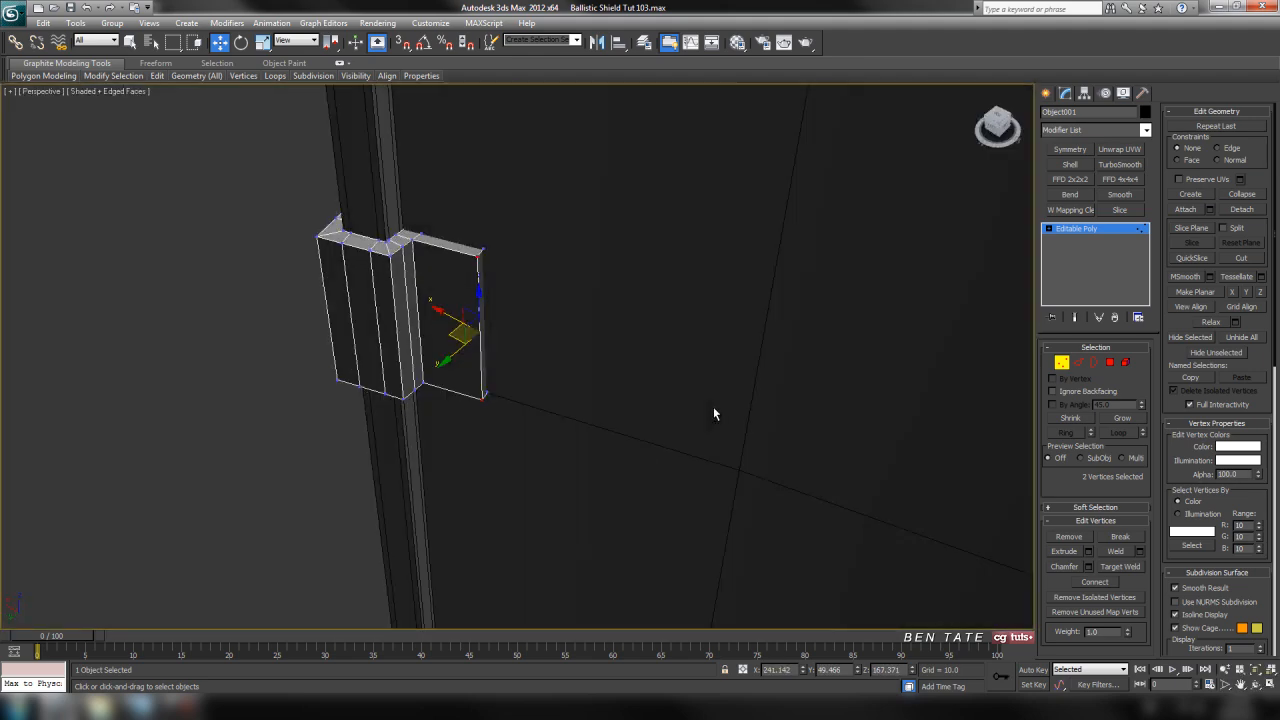
alt+middle_drag(505, 224, 428, 297)
scroll(628, 383, up, 3)
middle_drag(628, 383, 660, 336)
alt+middle_drag(616, 290, 602, 337)
key(alt+w)
right_click(440, 211)
key(alt+w)
middle_drag(447, 268, 523, 222)
middle_drag(594, 283, 561, 285)
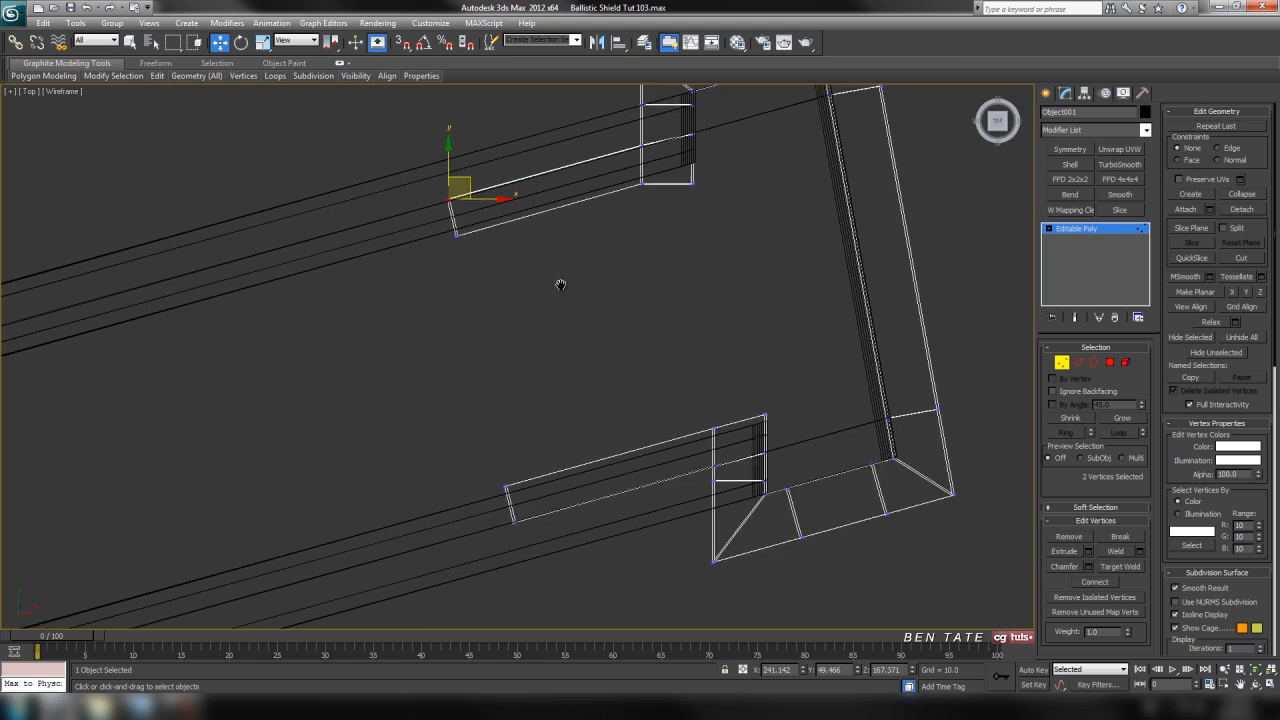
middle_drag(794, 368, 789, 354)
click(1078, 362)
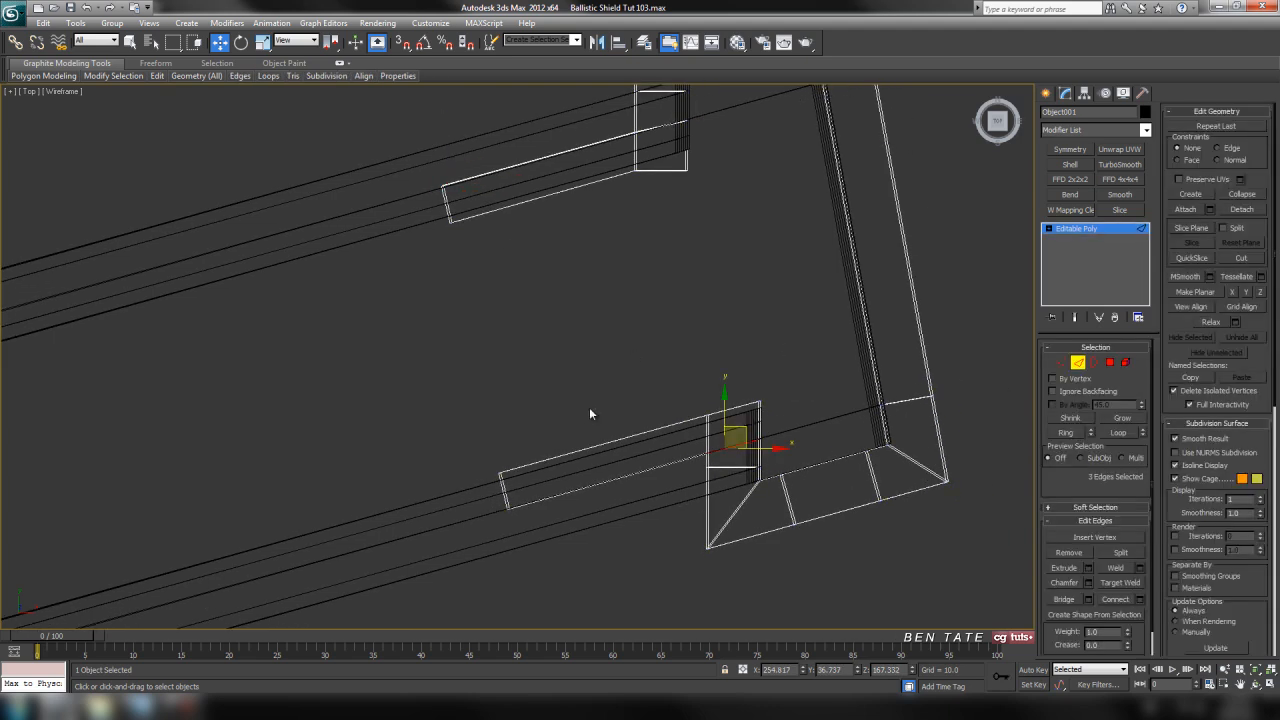
drag(622, 561, 623, 561)
middle_drag(782, 397, 774, 378)
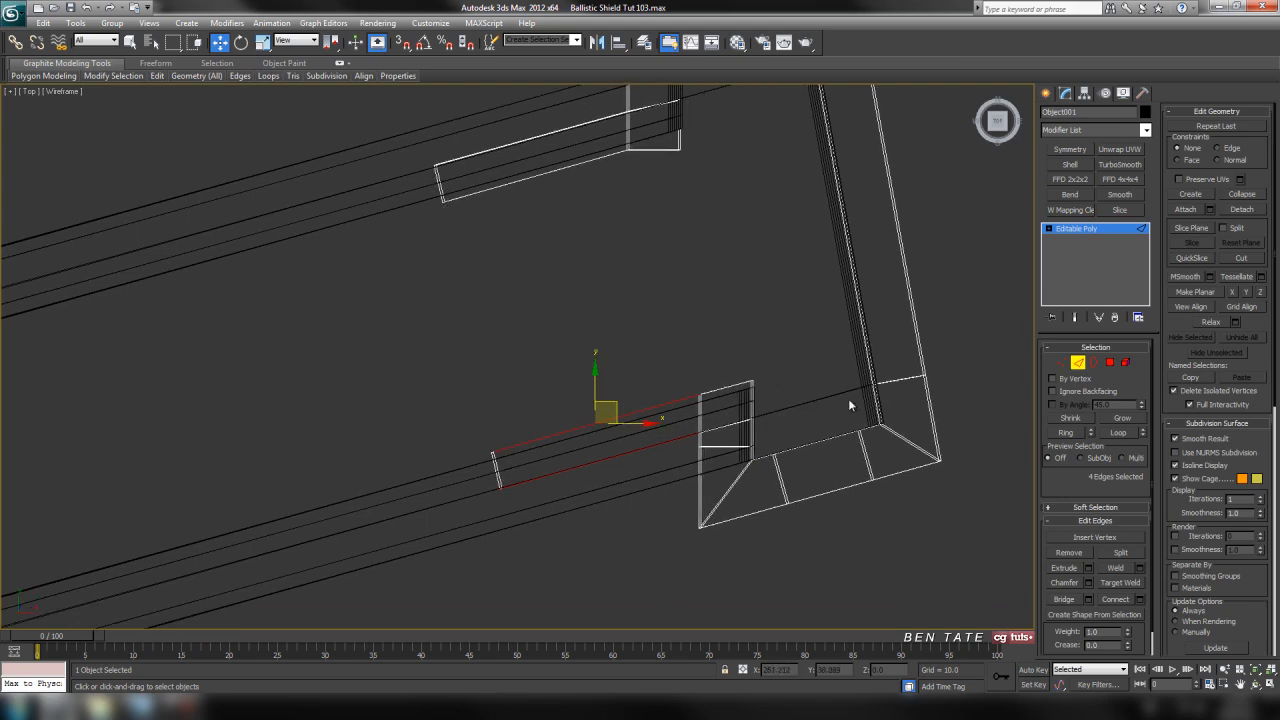
click(1138, 600)
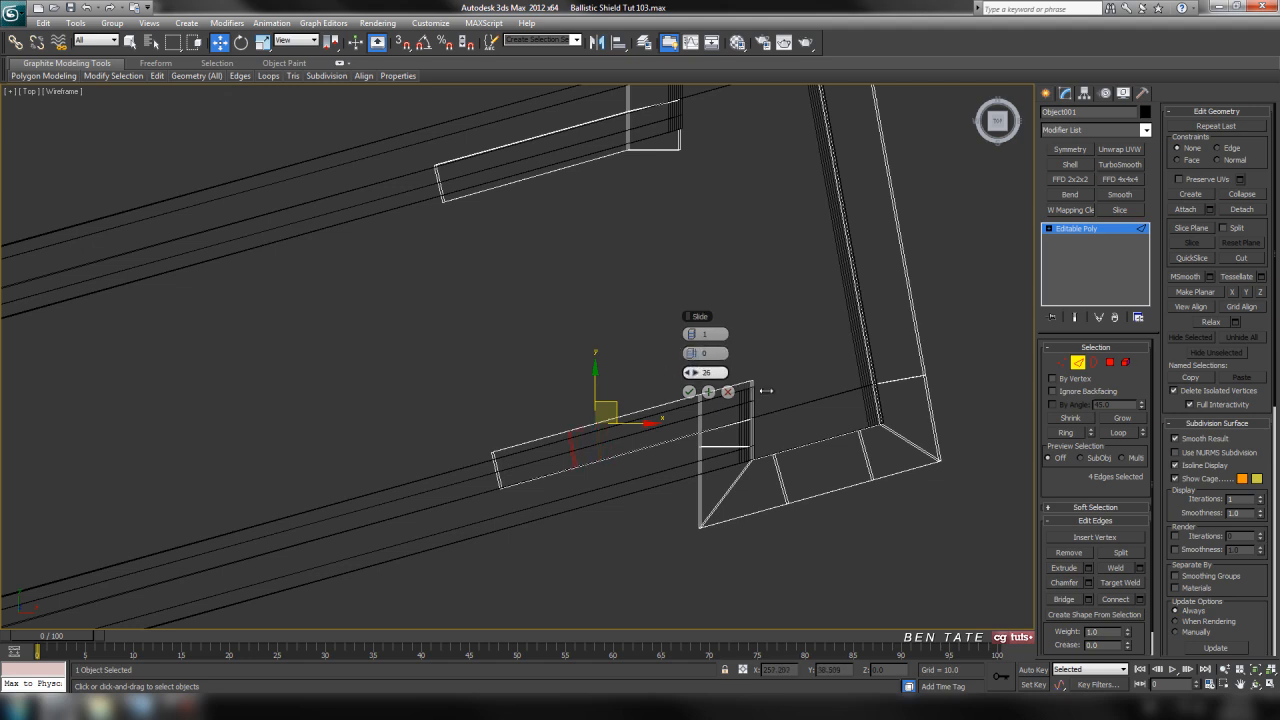
key(alt+w)
right_click(849, 534)
key(alt+w)
alt+middle_drag(686, 440, 703, 443)
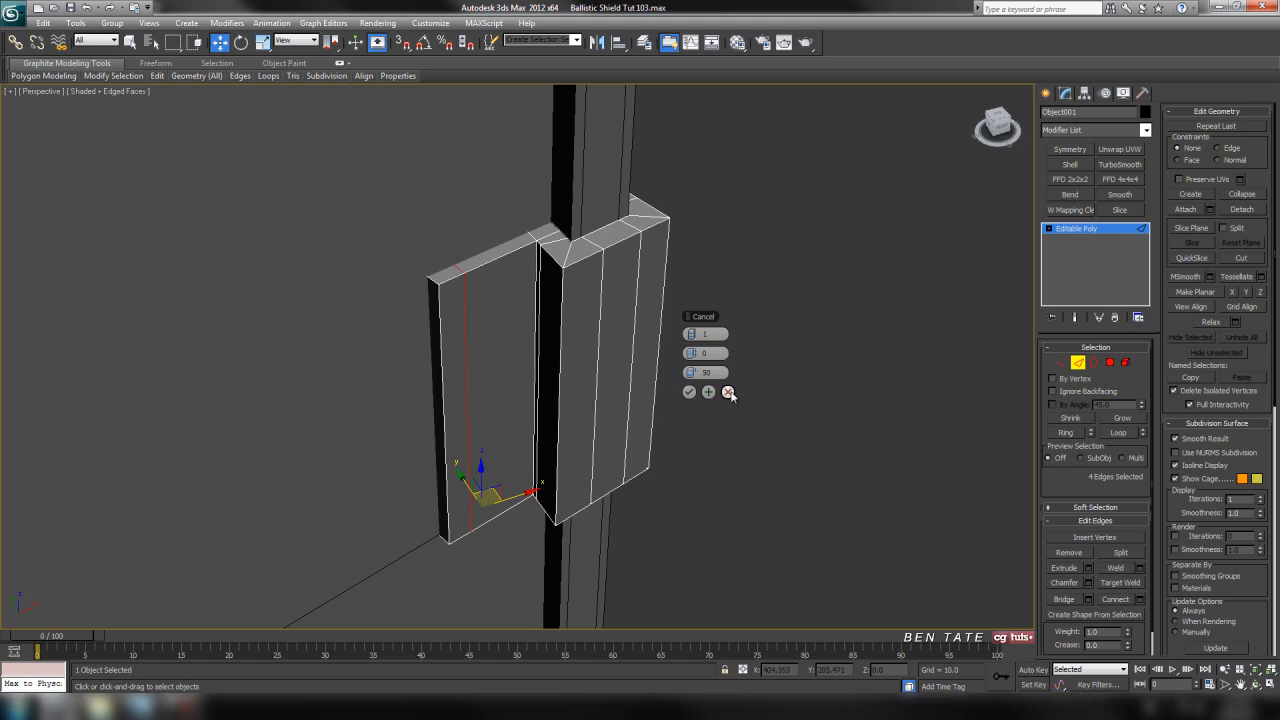
click(728, 392)
Select the end polygons of both flaps and extrude them by 6.5
click(1078, 363)
middle_drag(808, 406, 830, 410)
key(alt+w)
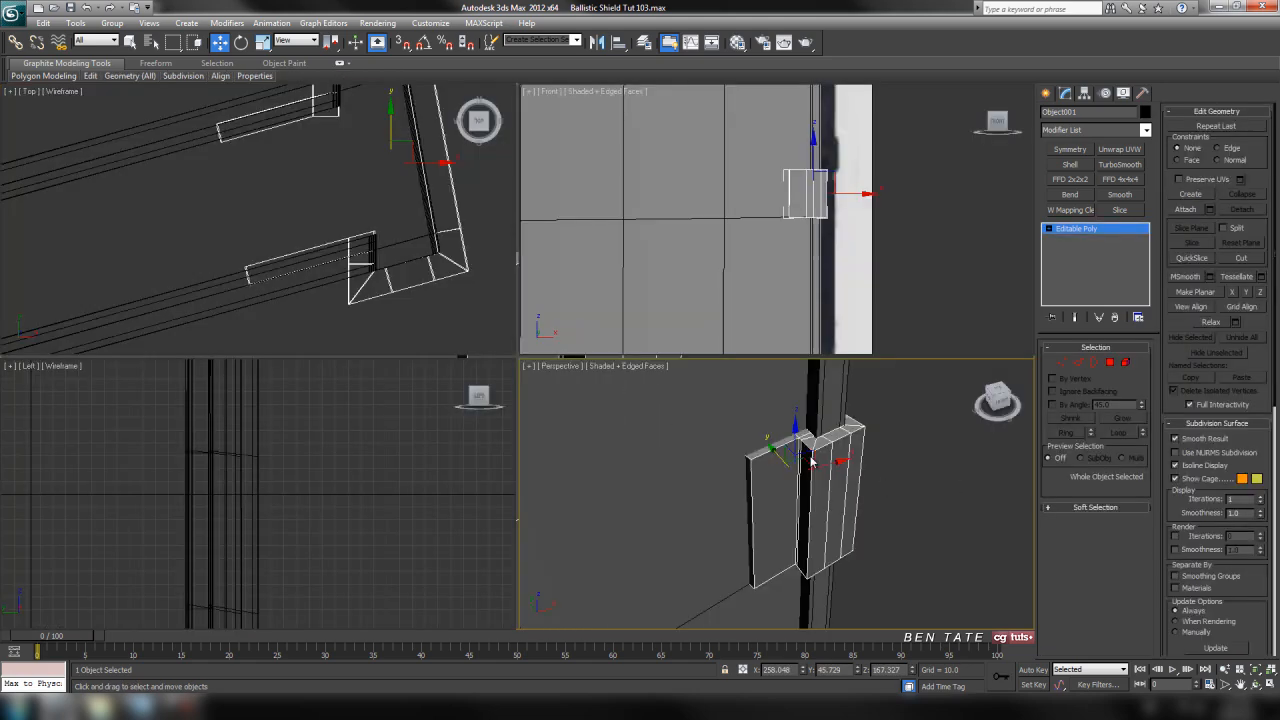
key(alt+w)
click(1110, 362)
click(465, 352)
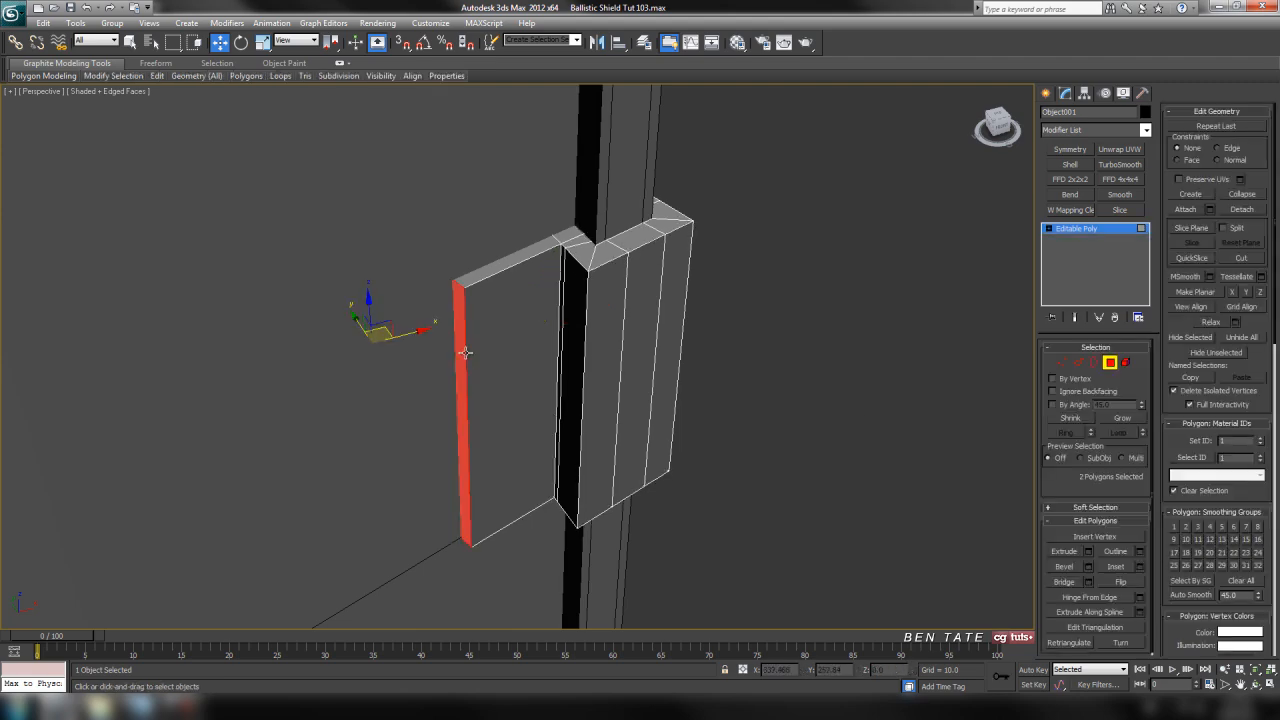
key(alt+w)
right_click(345, 228)
key(alt+w)
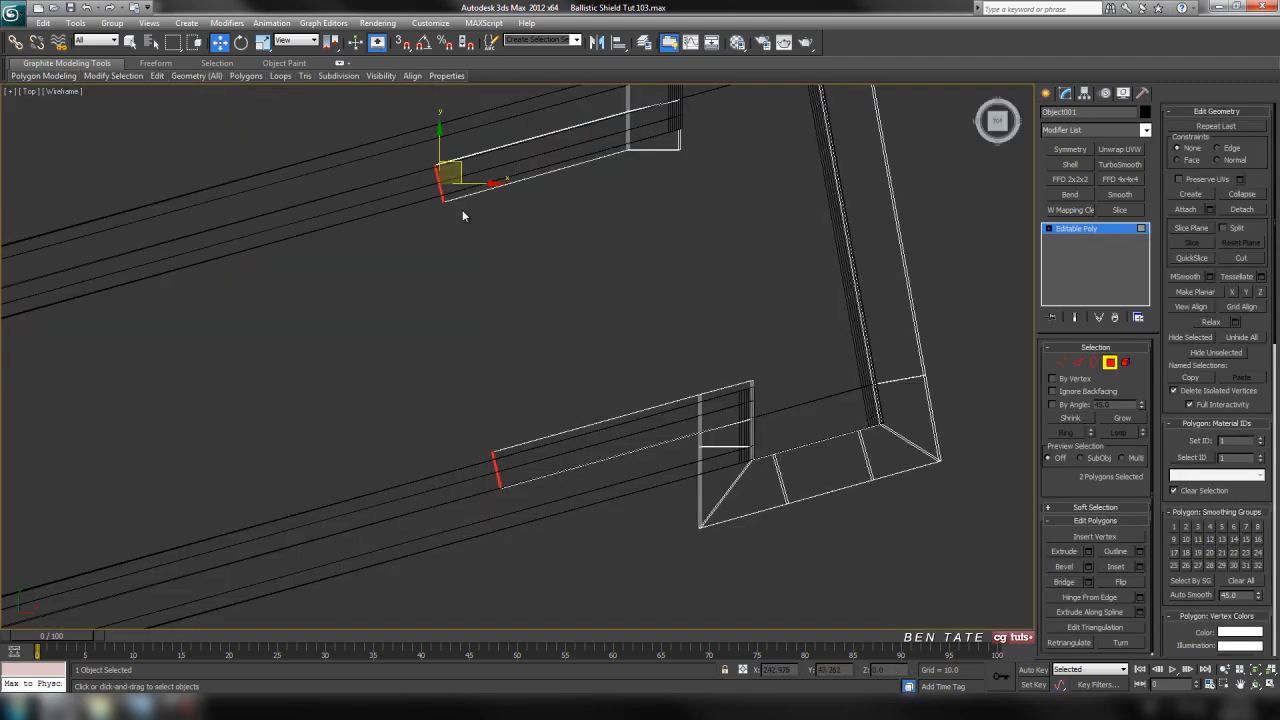
click(1089, 553)
middle_drag(827, 447, 869, 440)
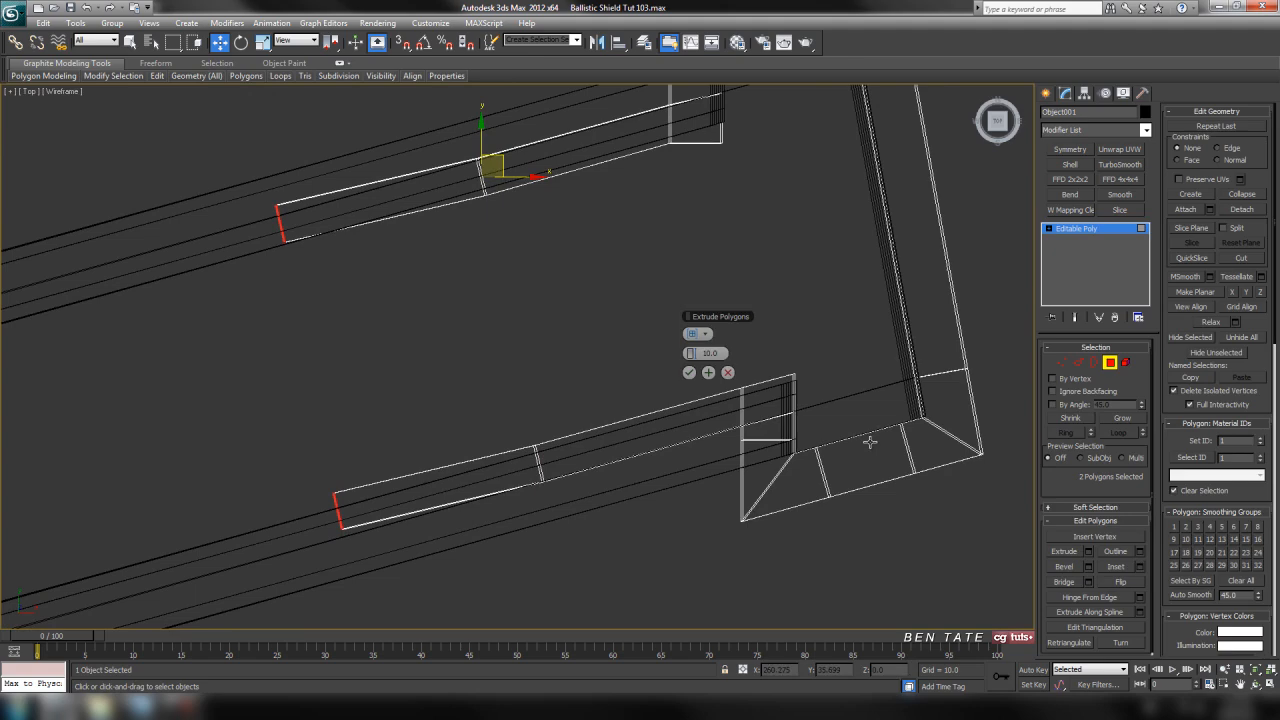
drag(692, 353, 566, 352)
key(alt+w)
right_click(777, 543)
key(alt+w)
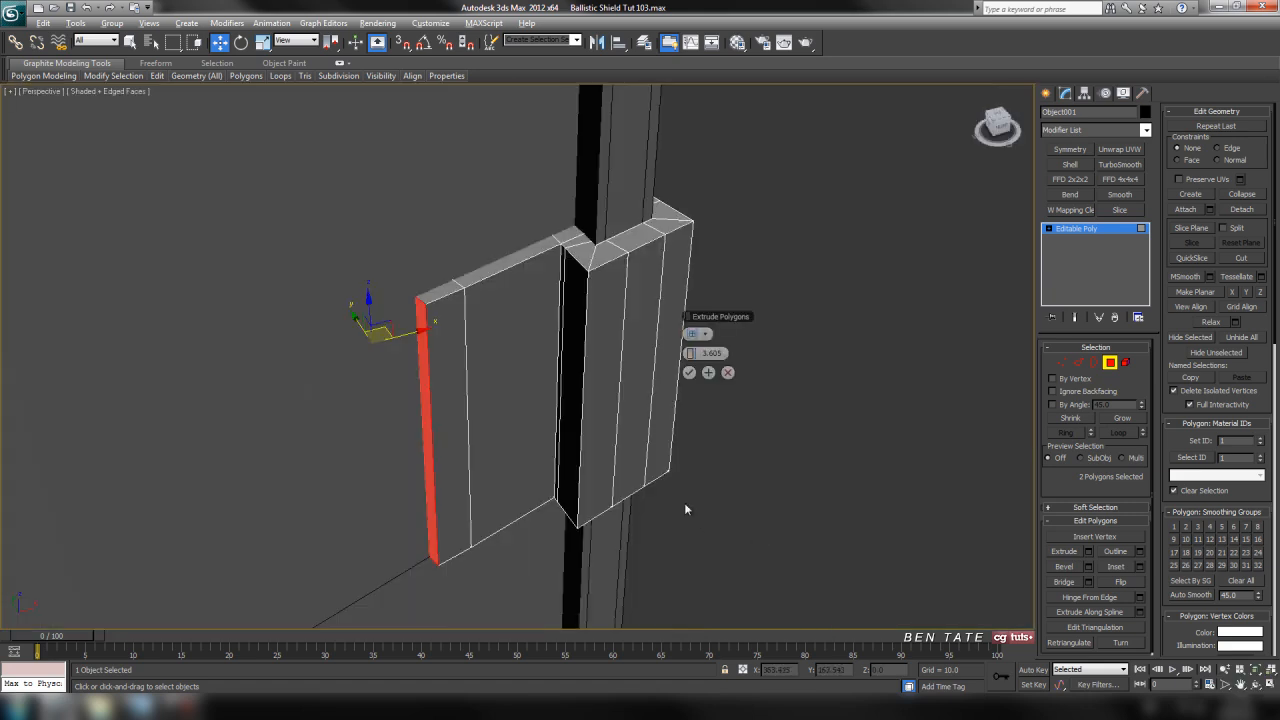
alt+middle_drag(684, 502, 683, 424)
mouse_move(692, 355)
mouse_down()
mouse_move(748, 355)
mouse_move(712, 355)
mouse_up()
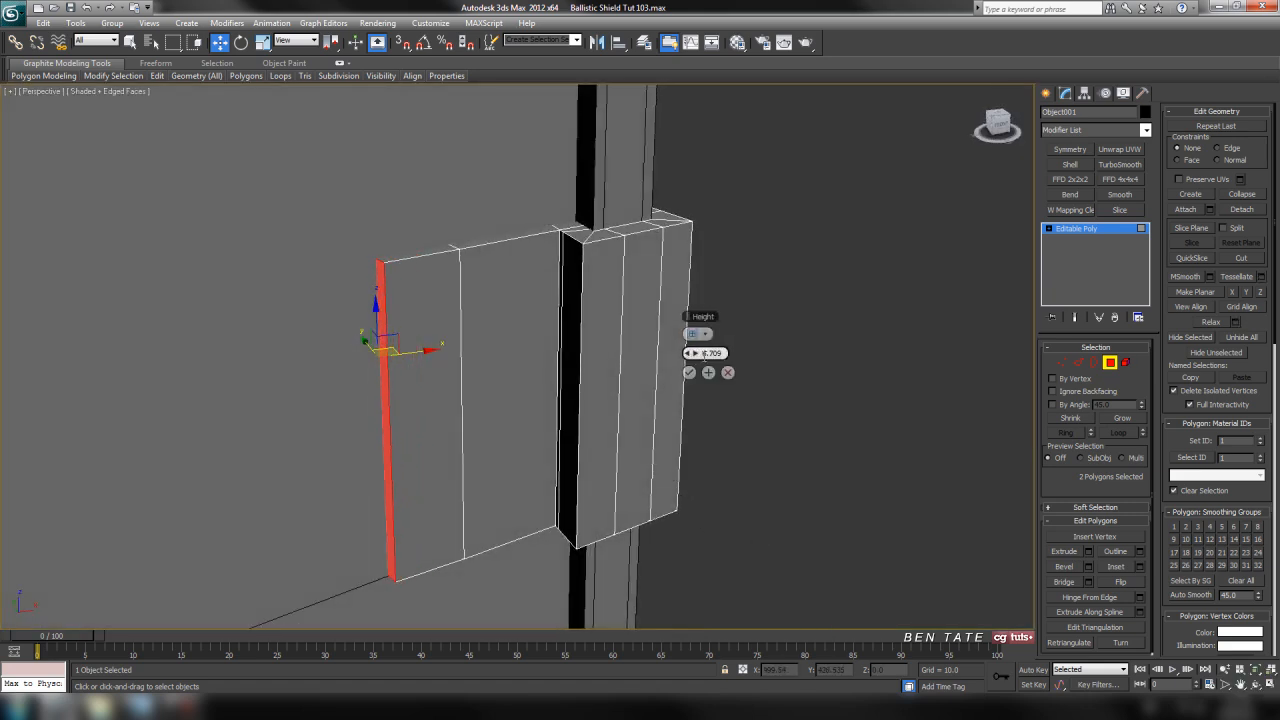
text(6.5)
key(Return)
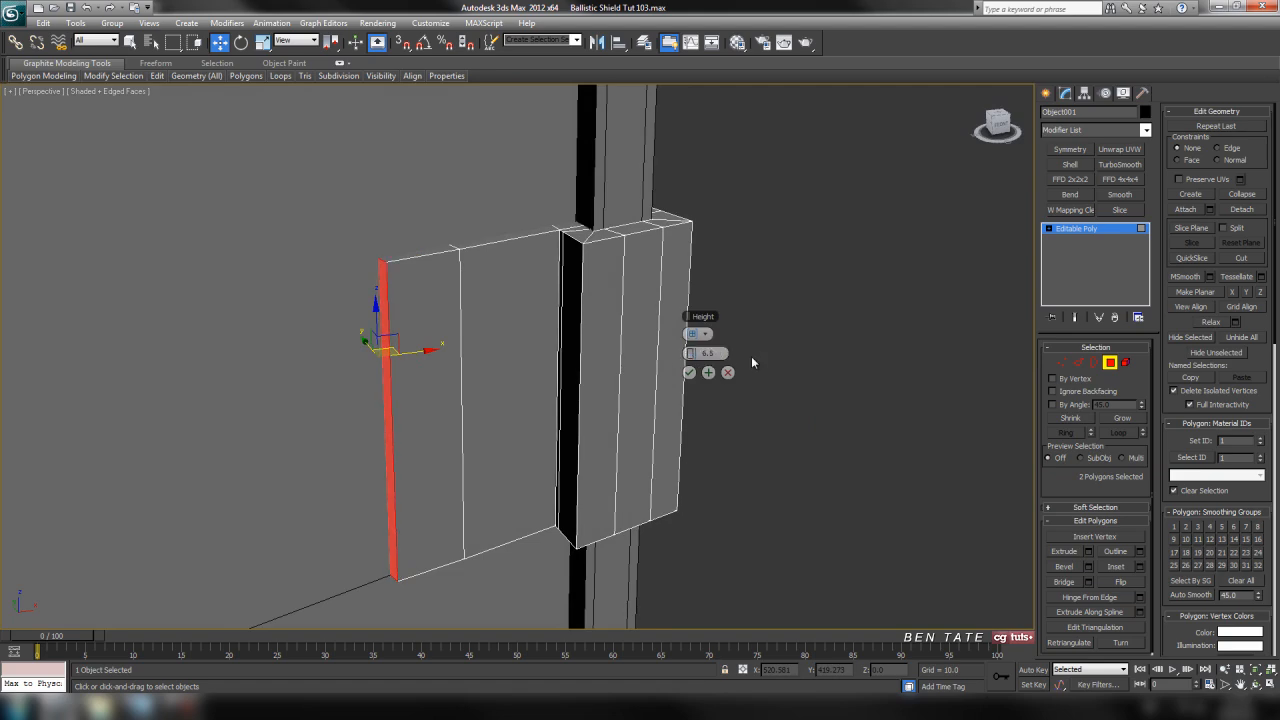
click(687, 375)
Nudge the end vertices of both flap extensions slightly downward in the top view so they follow the shield's slope
middle_drag(697, 371, 751, 372)
key(alt+w)
middle_click(485, 332)
key(alt+w)
middle_drag(561, 368, 620, 375)
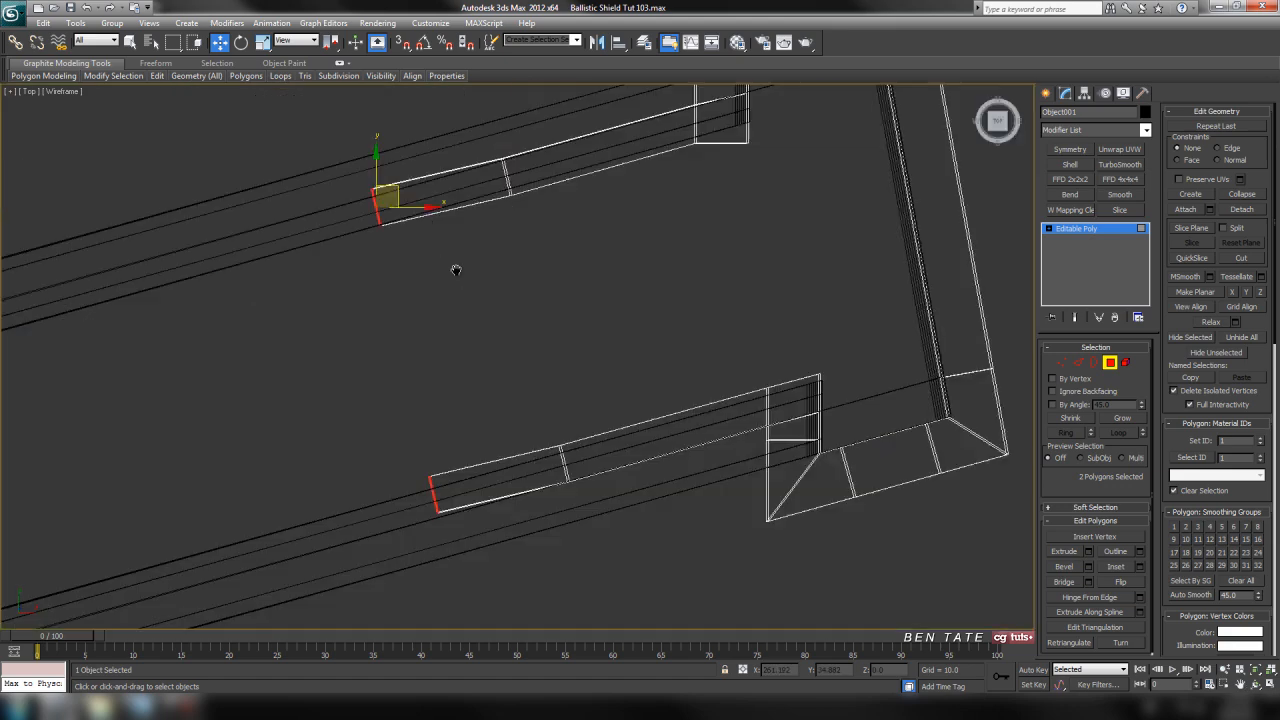
click(1061, 362)
drag(466, 449, 527, 486)
drag(424, 154, 470, 265)
drag(466, 192, 469, 196)
click(560, 450)
middle_drag(563, 471, 549, 447)
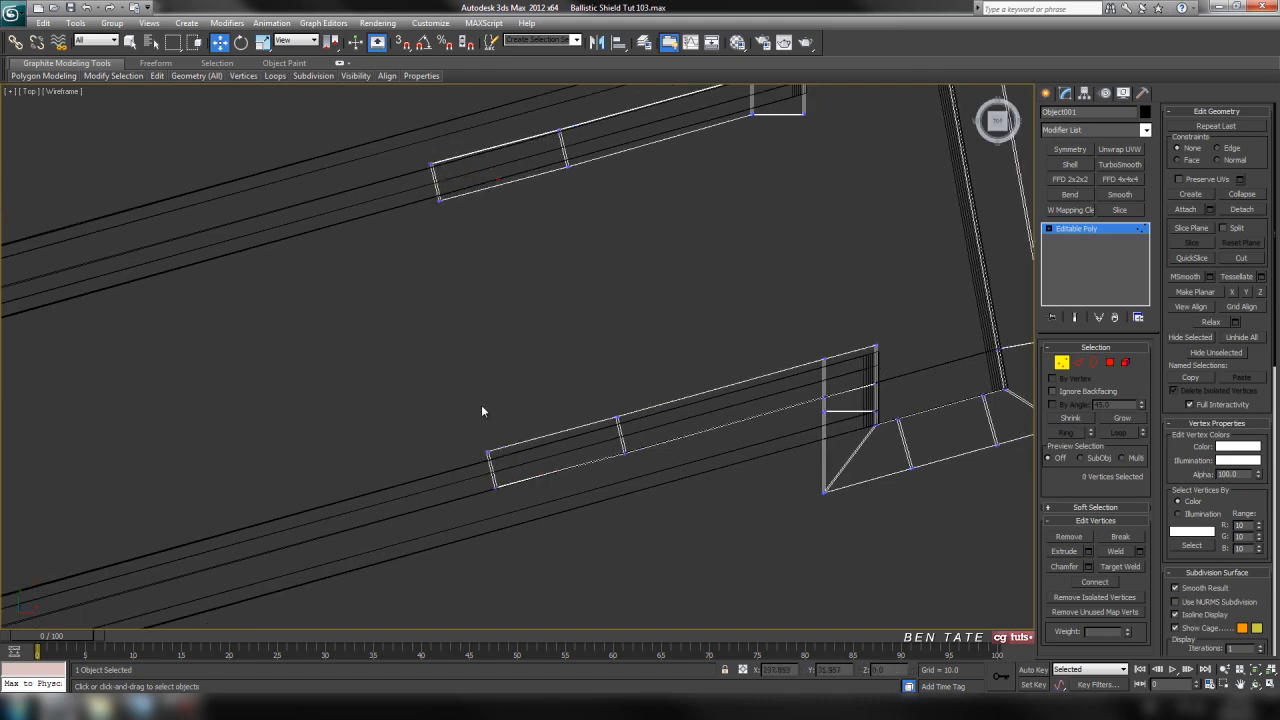
Select the end vertices of both flaps and scale them down vertically in the front view to taper the flap ends
drag(466, 440, 539, 563)
ctrl+drag(474, 270, 476, 272)
middle_drag(497, 286, 585, 288)
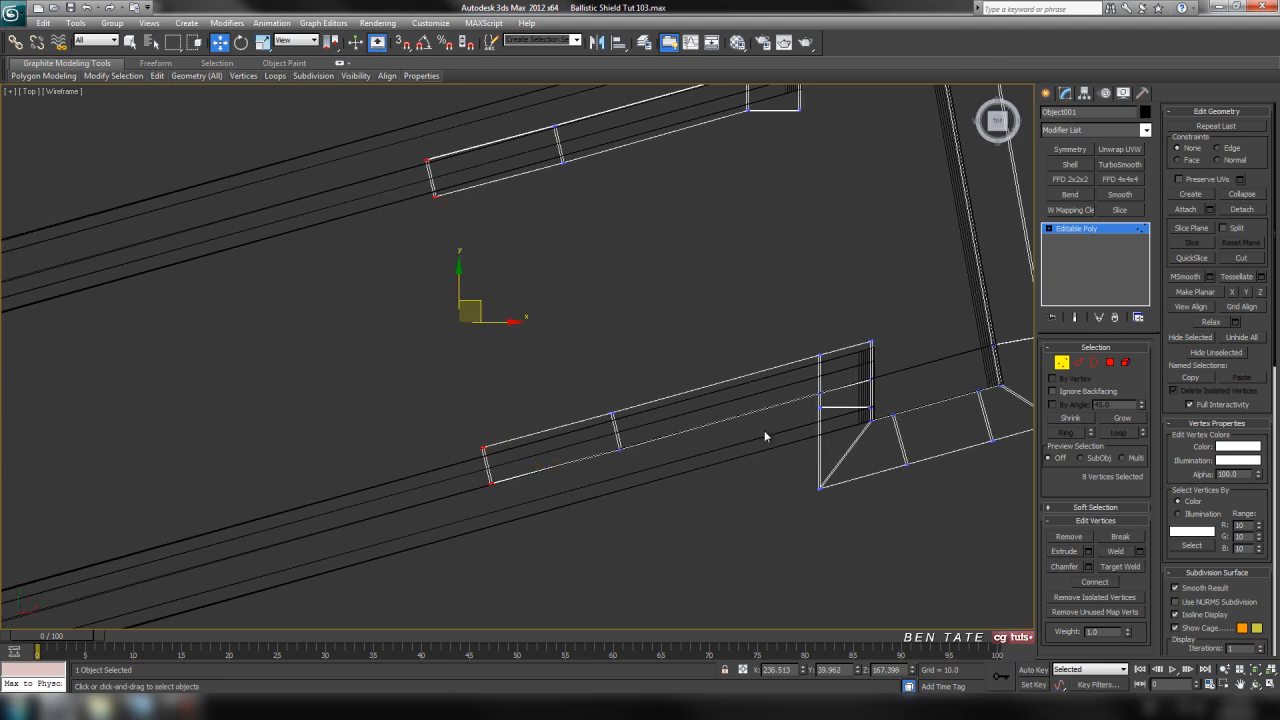
key(alt+w)
right_click(847, 328)
key(alt+w)
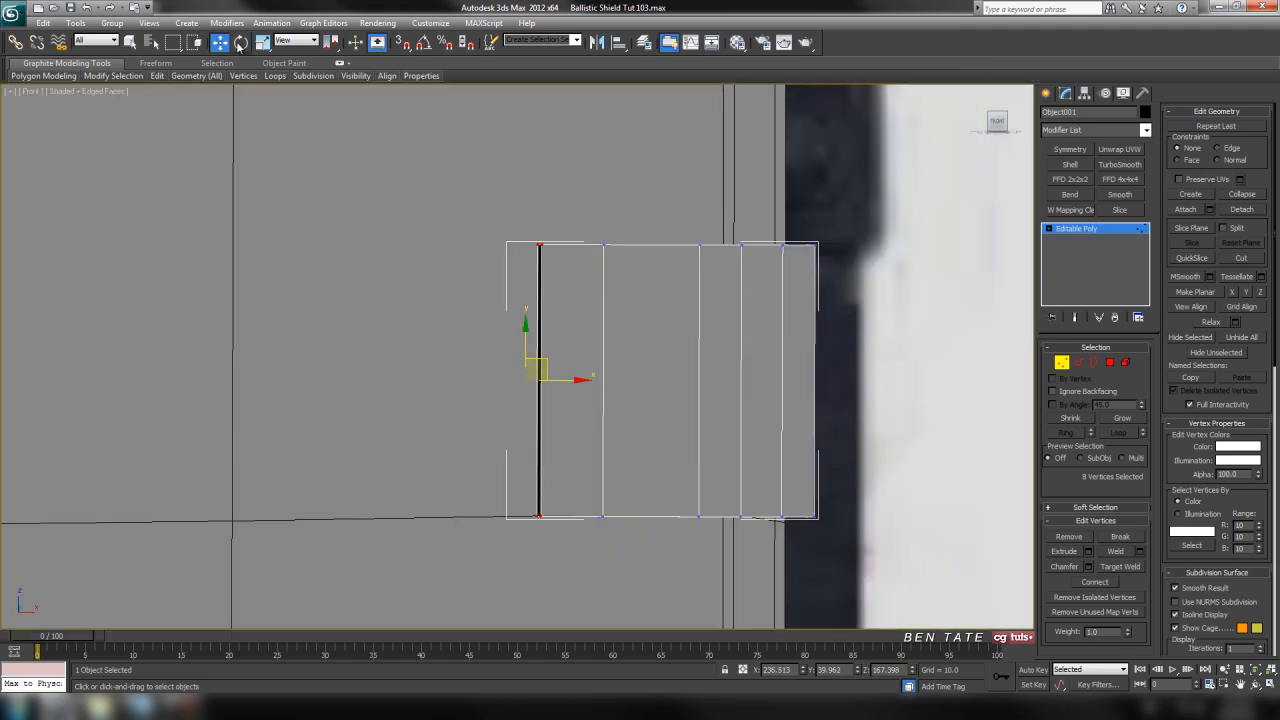
click(264, 46)
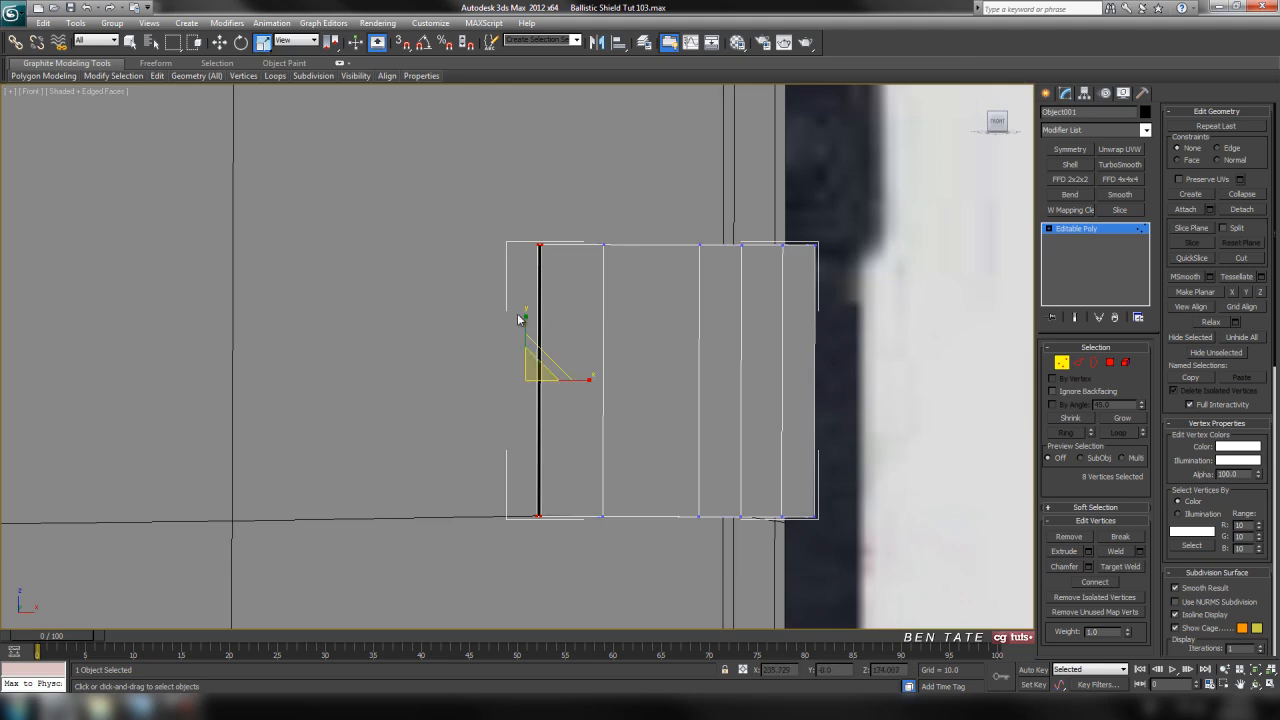
drag(527, 315, 528, 347)
key(alt+w)
right_click(843, 523)
key(alt+w)
mouse_move(631, 423)
alt+middle_down()
mouse_move(826, 419)
mouse_move(609, 414)
alt+middle_up()
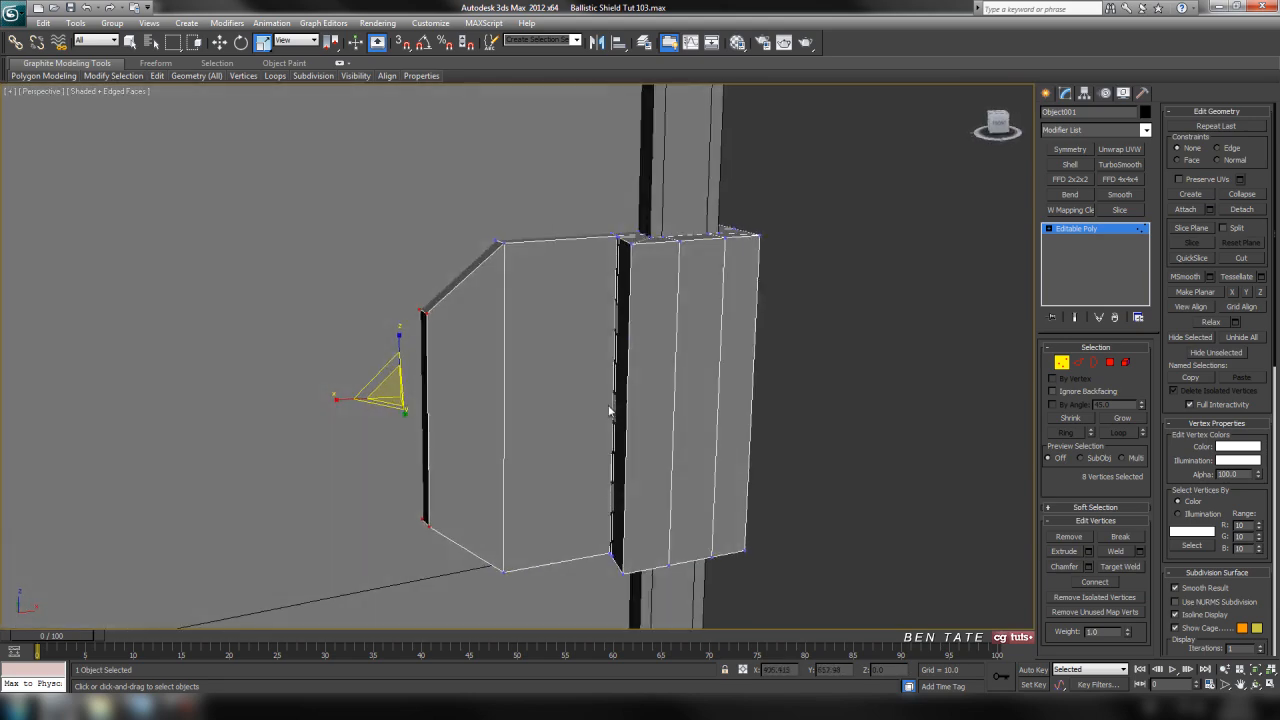
alt+middle_drag(517, 287, 614, 360)
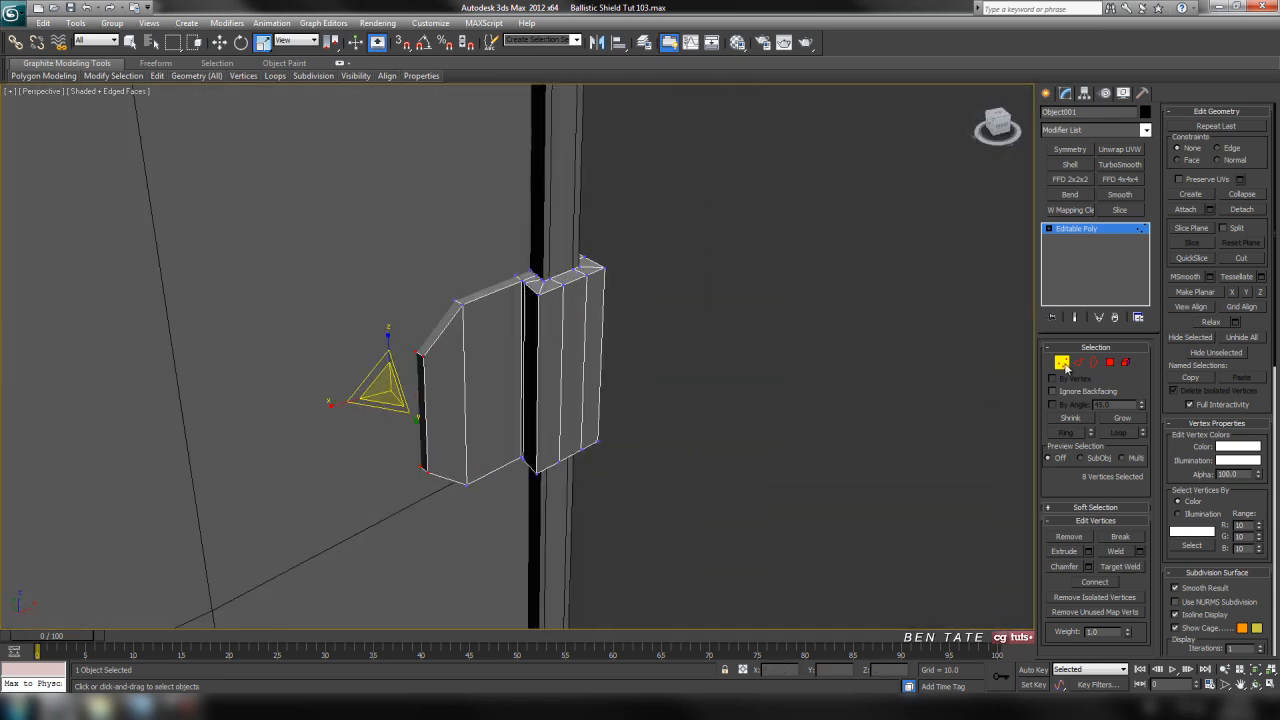
Isolate the clip and delete the polygons on the inner sides of both flaps, where they face each other
click(1064, 365)
middle_drag(665, 325, 703, 340)
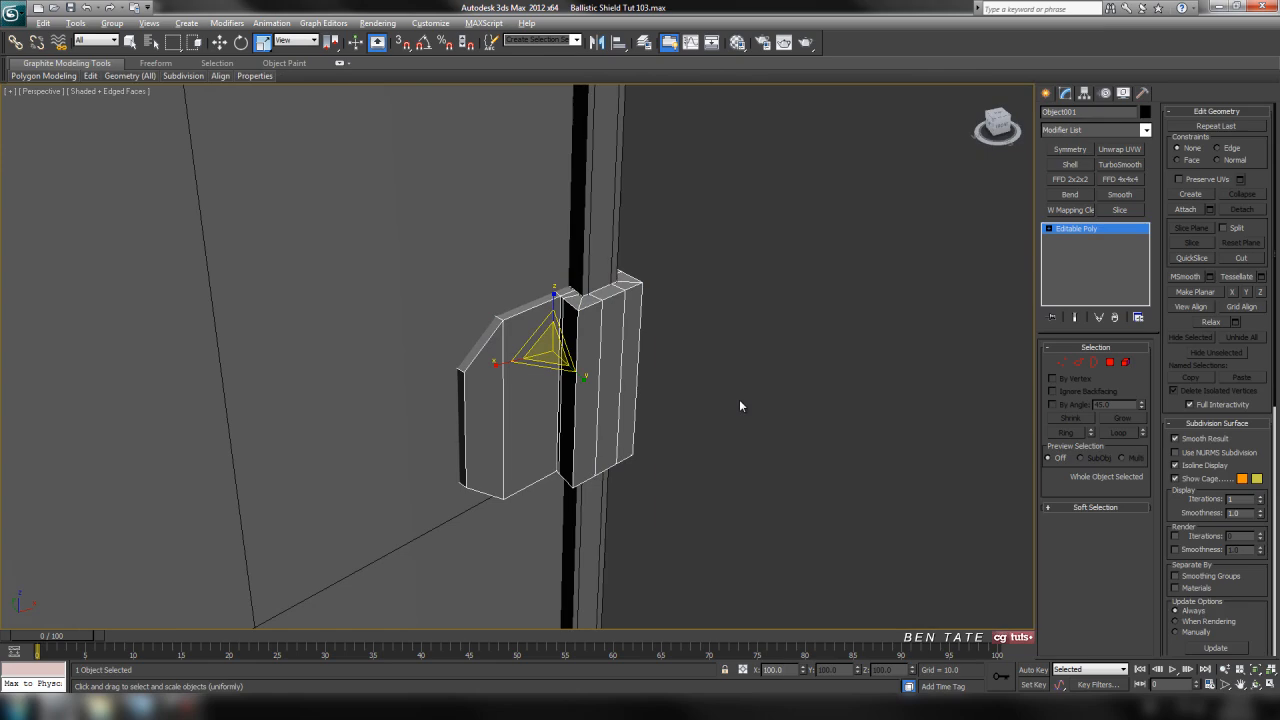
key(alt+q)
click(1110, 362)
alt+middle_drag(780, 288, 695, 260)
click(679, 340)
ctrl+click(636, 319)
ctrl+click(535, 304)
alt+middle_drag(547, 317, 757, 337)
ctrl+click(641, 196)
ctrl+click(674, 209)
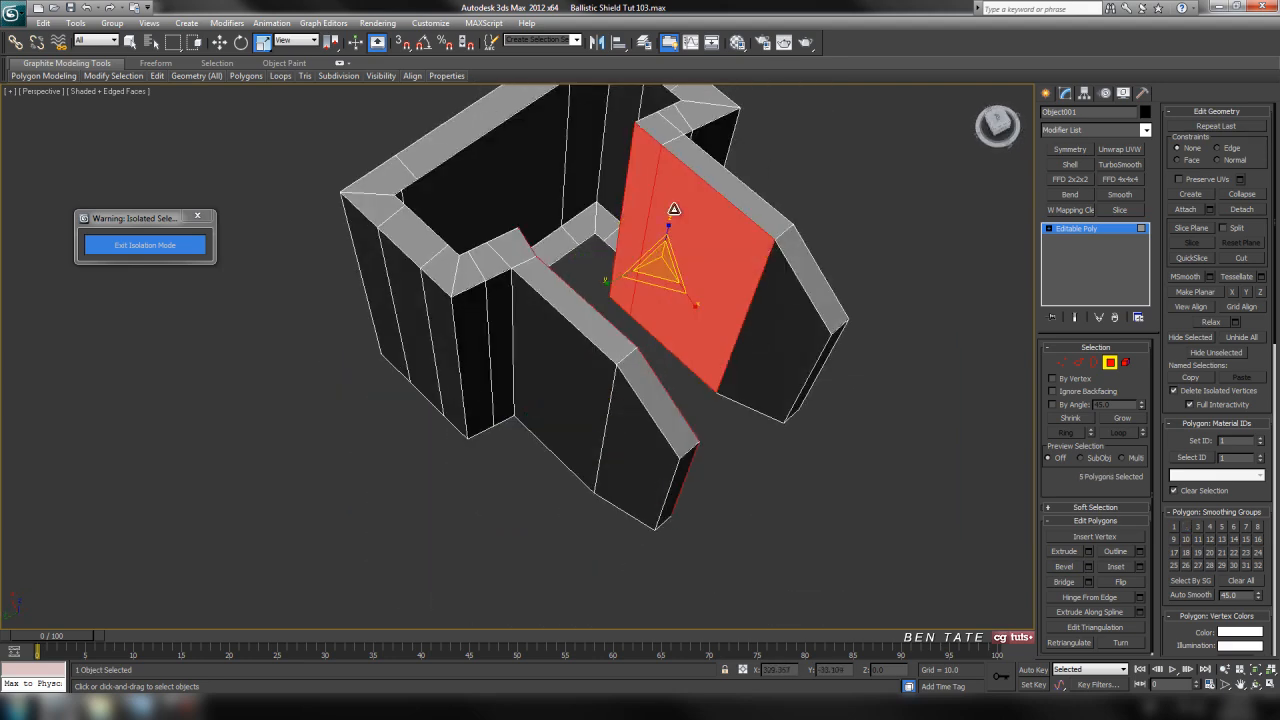
ctrl+click(803, 314)
key(Delete)
Constrain vertex movement to Edge and slide the outer vertices of the lower arm's cross edge down to match the shield's slope
alt+middle_drag(529, 374, 657, 303)
key(alt+w)
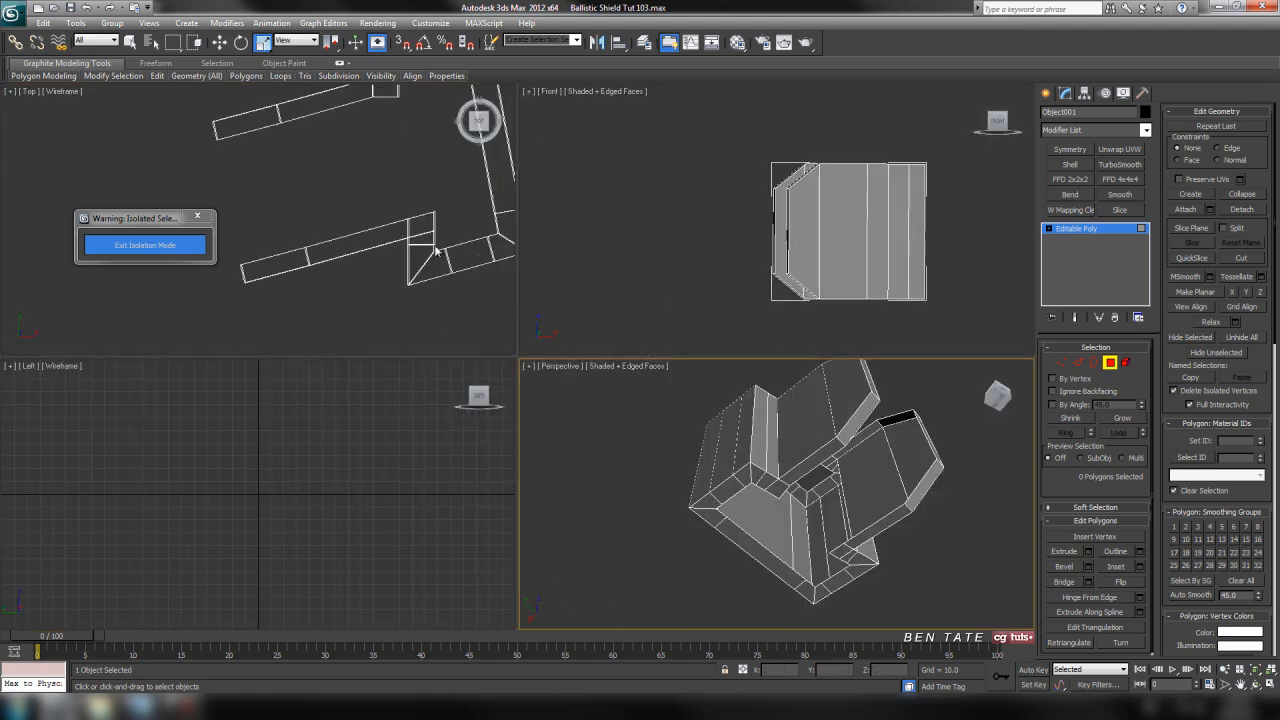
middle_click(481, 274)
key(alt+w)
middle_drag(526, 254, 400, 280)
middle_drag(721, 321, 599, 298)
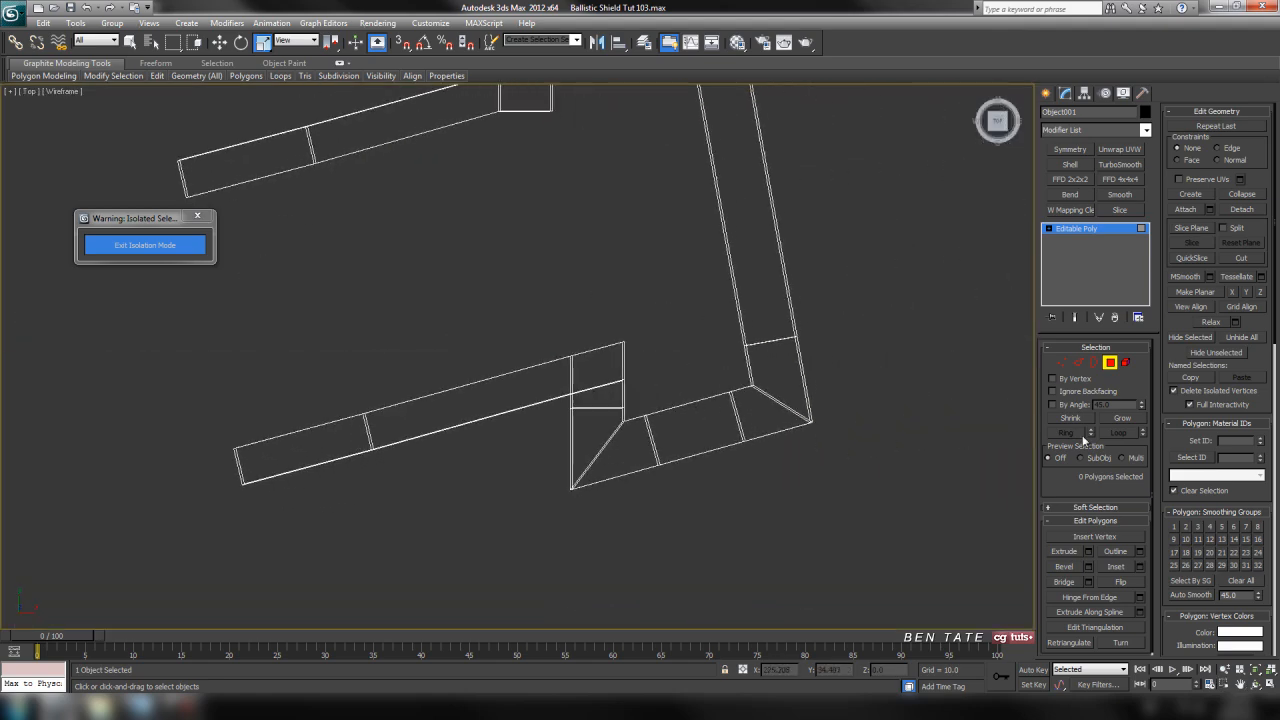
click(1062, 363)
middle_drag(797, 311, 760, 318)
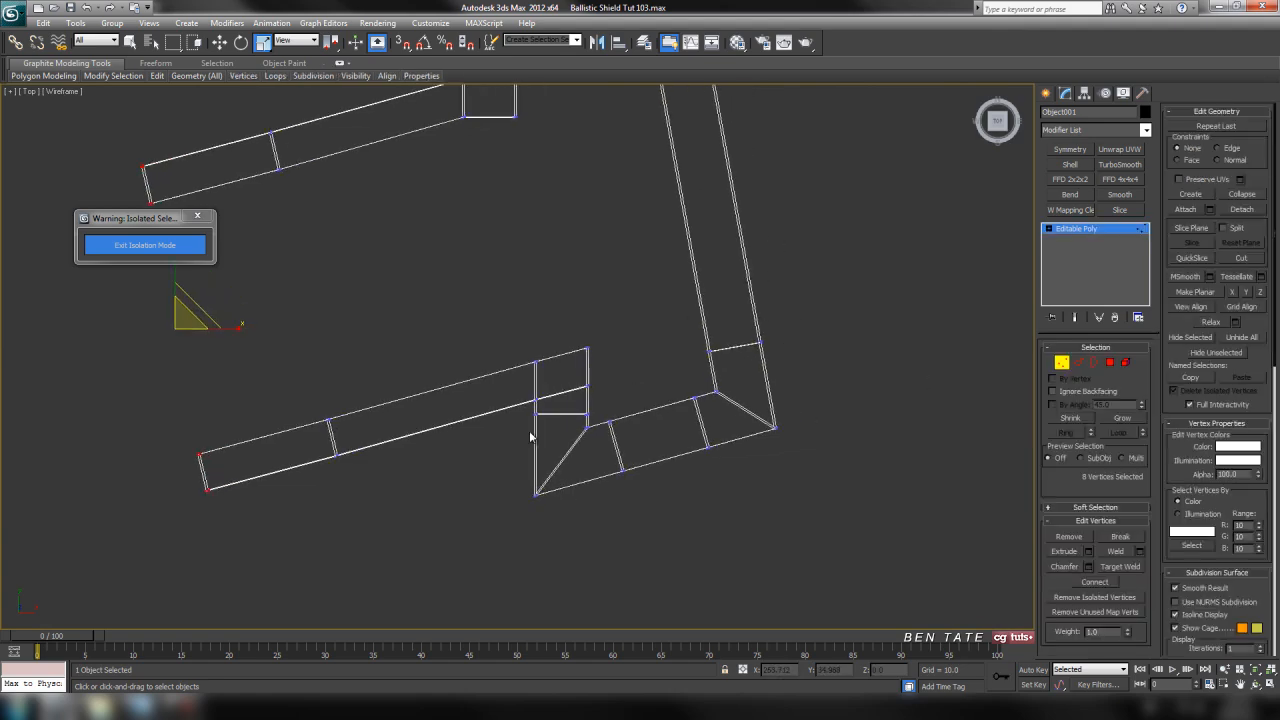
middle_drag(553, 428, 603, 464)
middle_drag(869, 289, 869, 314)
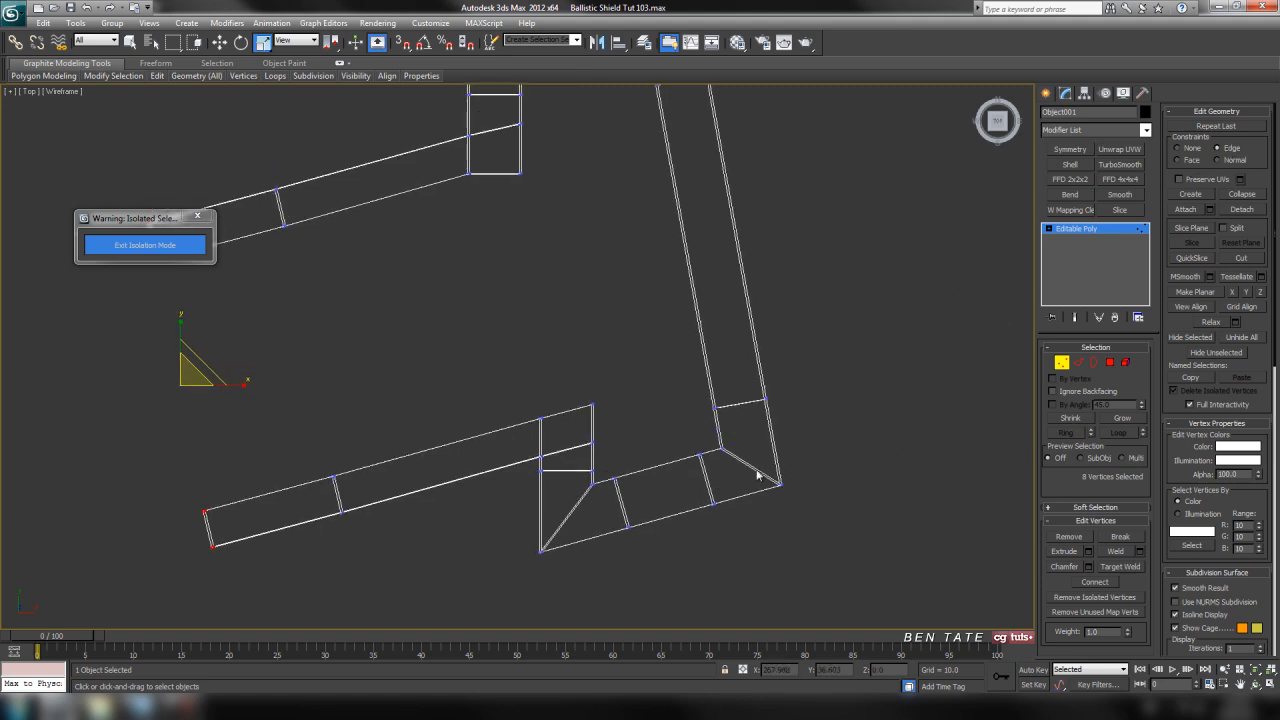
drag(560, 472, 552, 465)
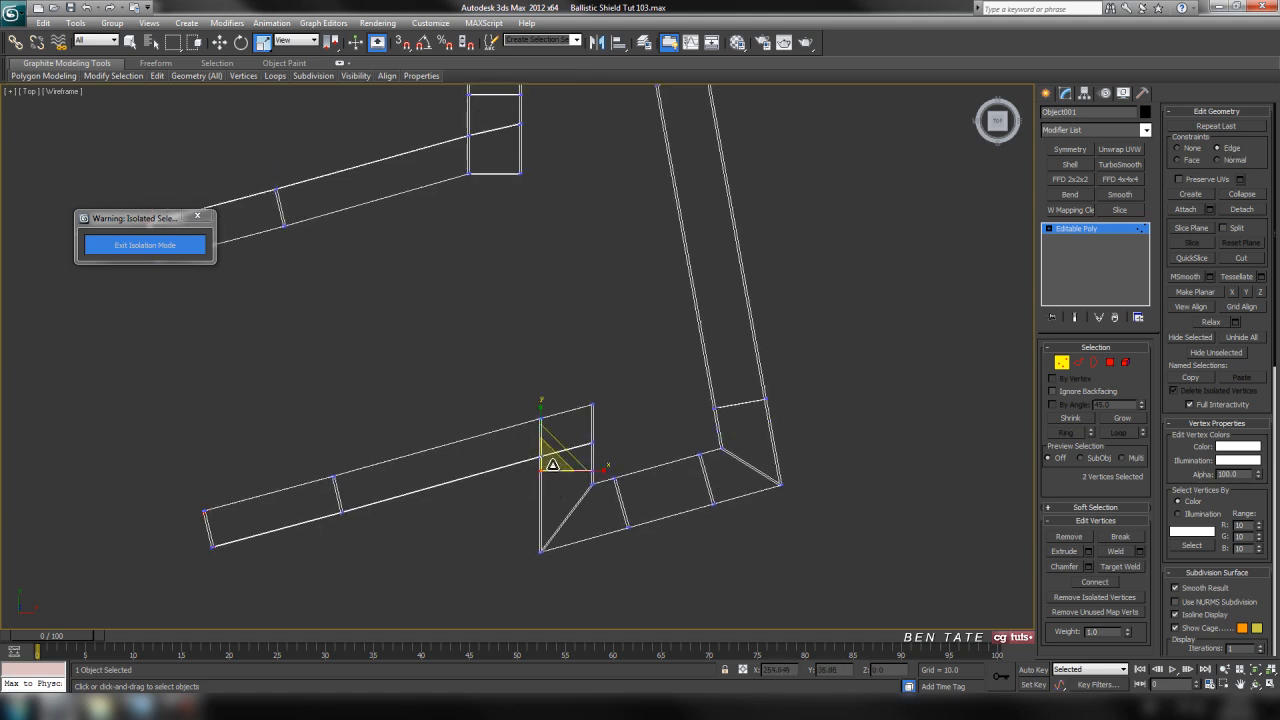
click(217, 45)
middle_drag(560, 364, 535, 303)
scroll(586, 440, up, 3)
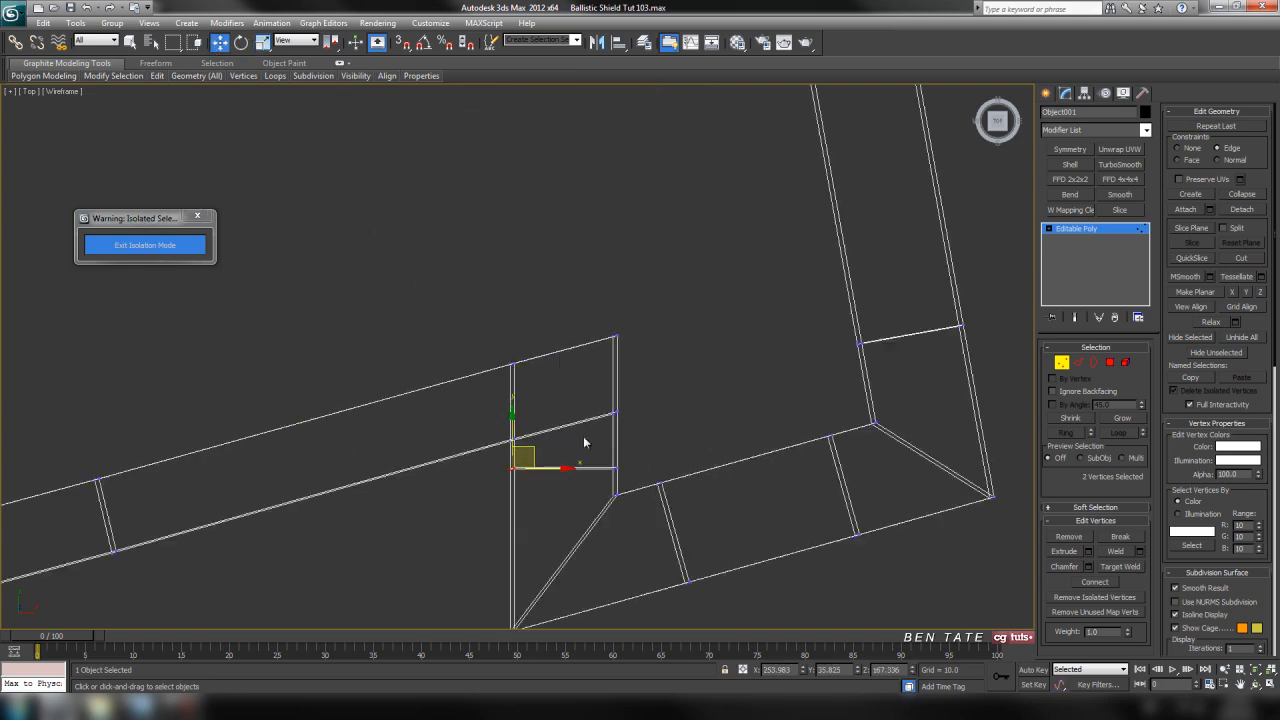
middle_drag(586, 440, 587, 353)
drag(512, 340, 514, 376)
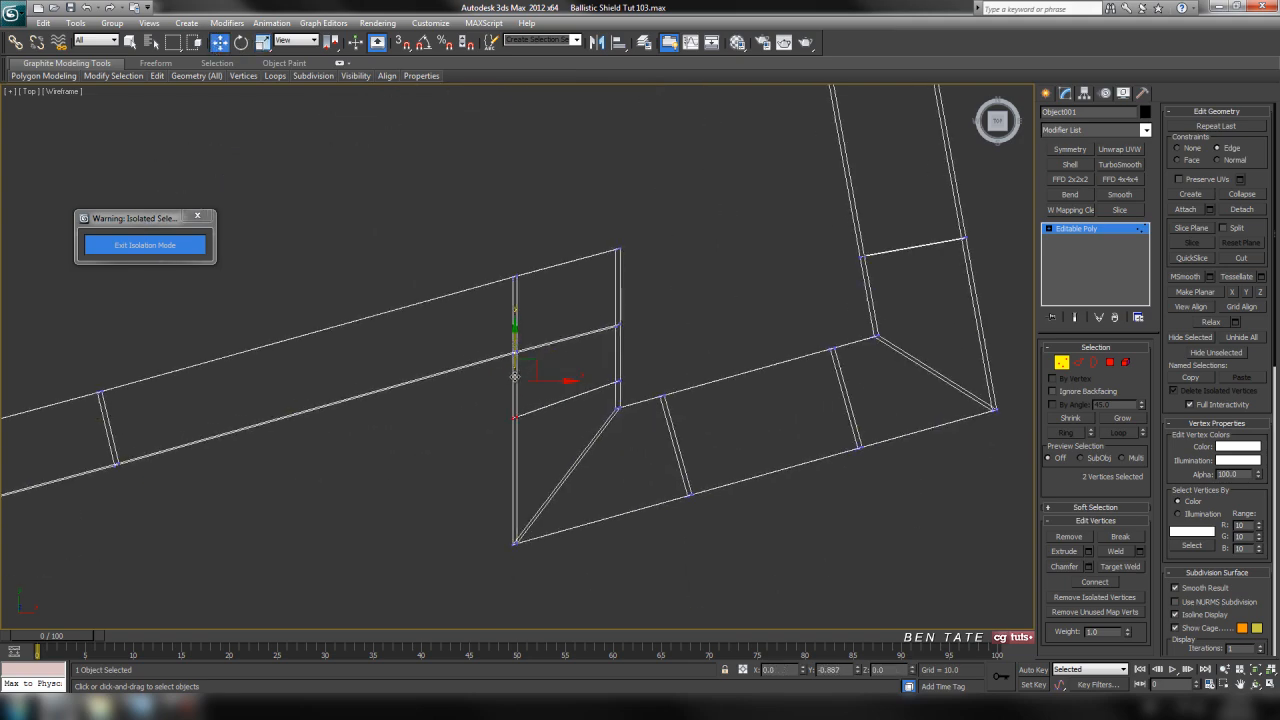
Slide the outer vertices of the upper arm's cross edge down along their edges so the cross edge follows the shield's slope
middle_drag(594, 300, 639, 566)
middle_drag(587, 289, 621, 609)
scroll(580, 420, down, 2)
middle_drag(566, 396, 589, 486)
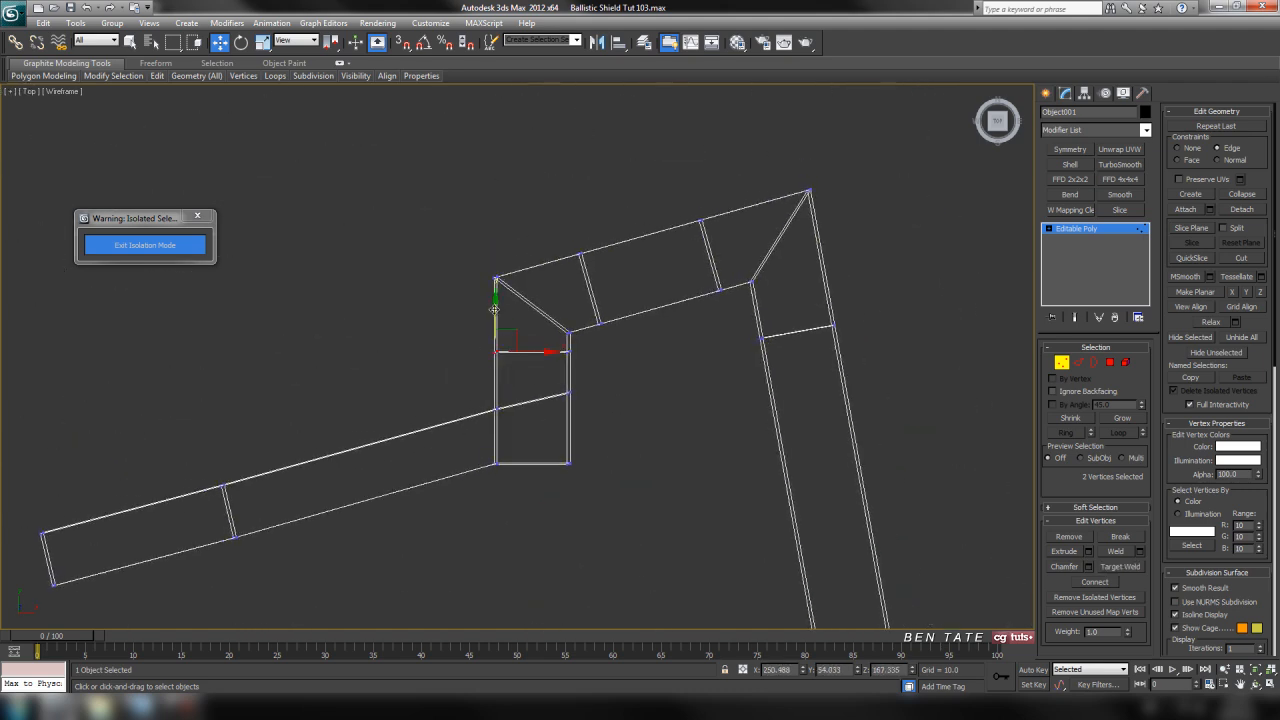
drag(494, 309, 495, 325)
Examine the clip's arms and flap joints in the perspective view
middle_drag(660, 445, 659, 369)
scroll(652, 450, down, 3)
scroll(624, 386, up, 2)
middle_drag(648, 477, 680, 372)
key(alt+w)
middle_click(877, 523)
key(alt+w)
alt+middle_drag(766, 426, 677, 441)
scroll(689, 466, up, 5)
scroll(605, 364, up, 1)
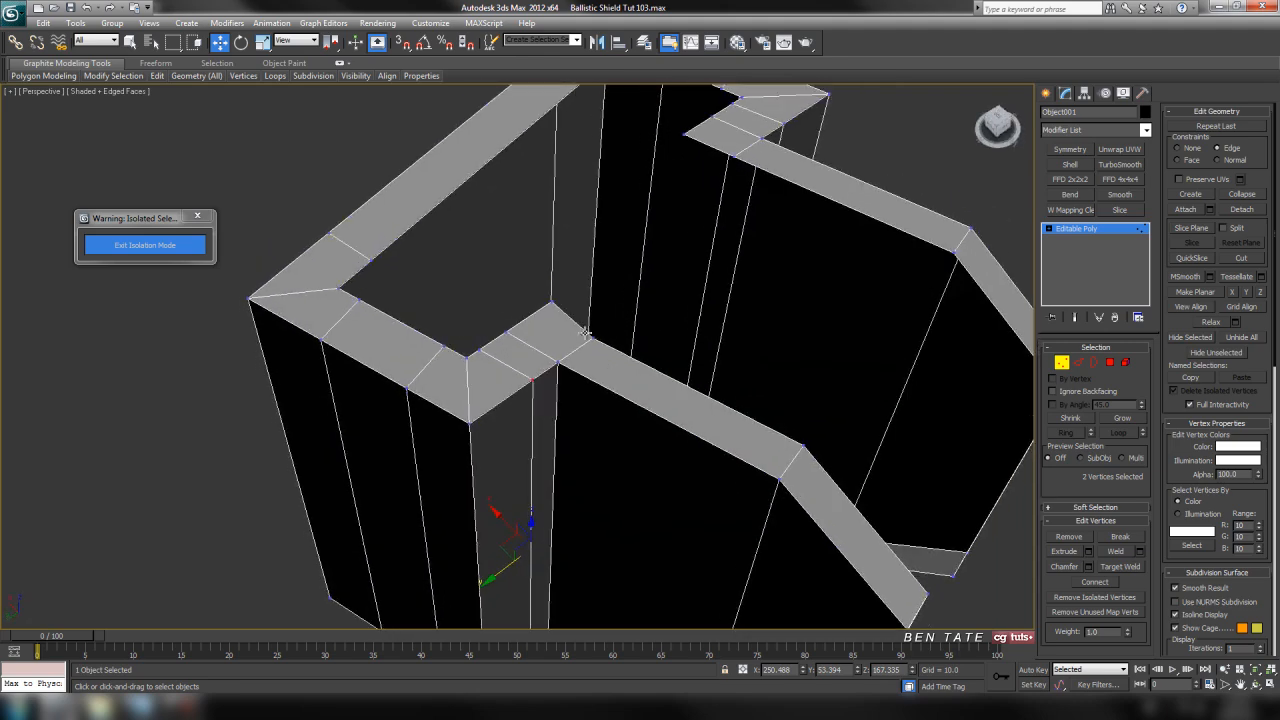
Slide the inner corner vertices at the upper arm's tip up so the tip's end lines up with the flap's slope
key(alt+w)
middle_click(470, 240)
key(alt+w)
middle_drag(768, 168, 701, 380)
scroll(798, 294, up, 2)
drag(615, 386, 622, 327)
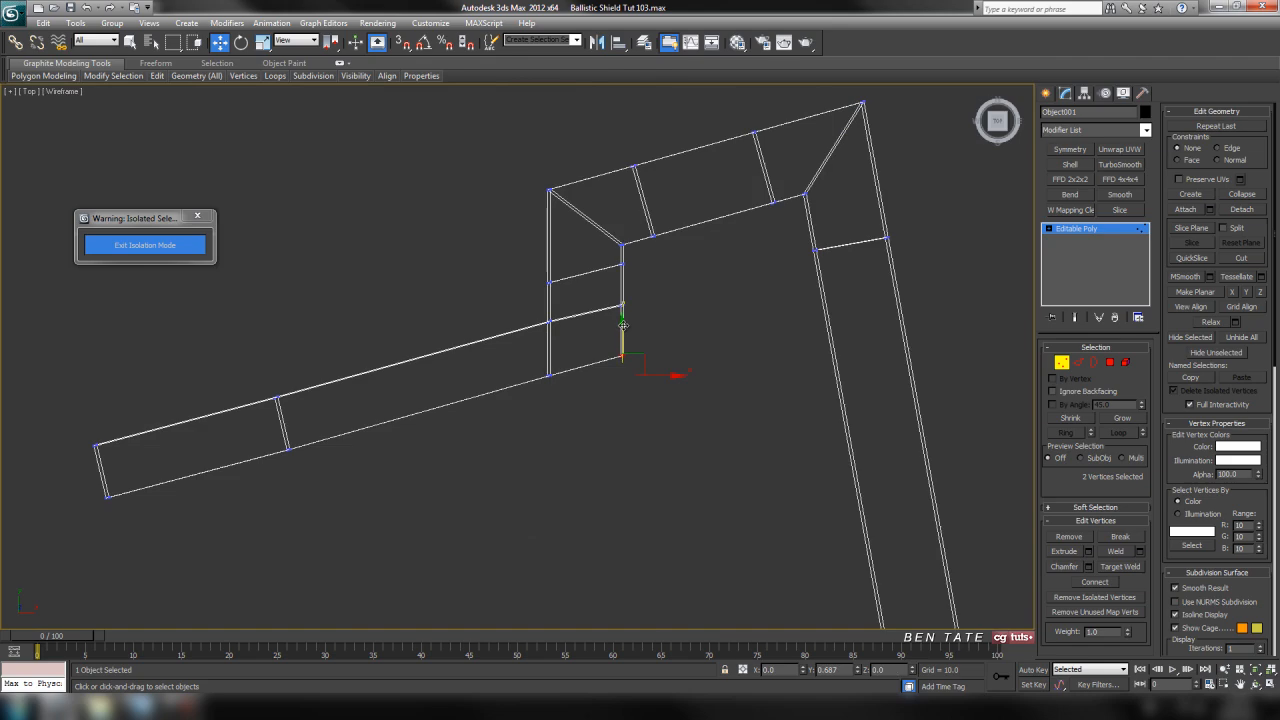
scroll(667, 367, down, 3)
middle_drag(674, 392, 662, 279)
middle_drag(728, 402, 727, 398)
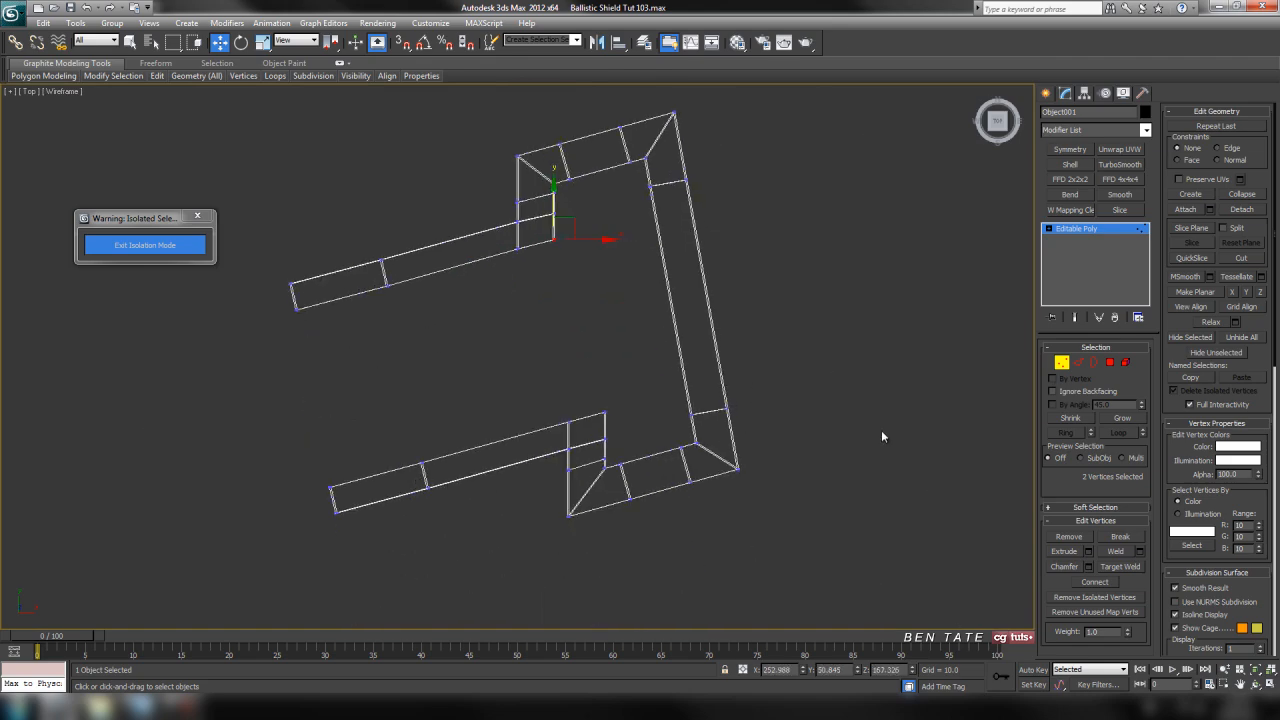
Connect the short edges across the thickness of both arms and flaps with 2 segments and a pinch of 48
click(1079, 366)
key(alt+w)
middle_click(820, 450)
key(alt+w)
scroll(788, 496, down, 3)
middle_drag(788, 498, 645, 322)
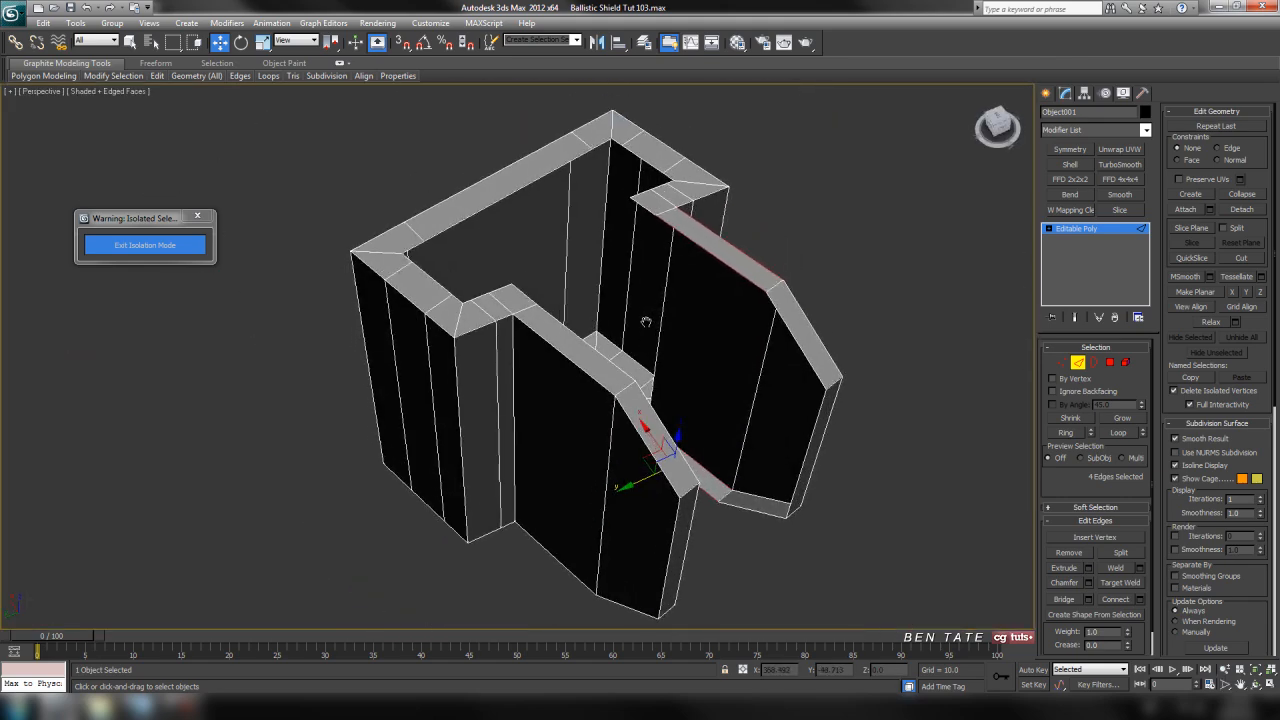
click(623, 388)
ctrl+click(777, 286)
click(1068, 433)
middle_drag(837, 427, 816, 397)
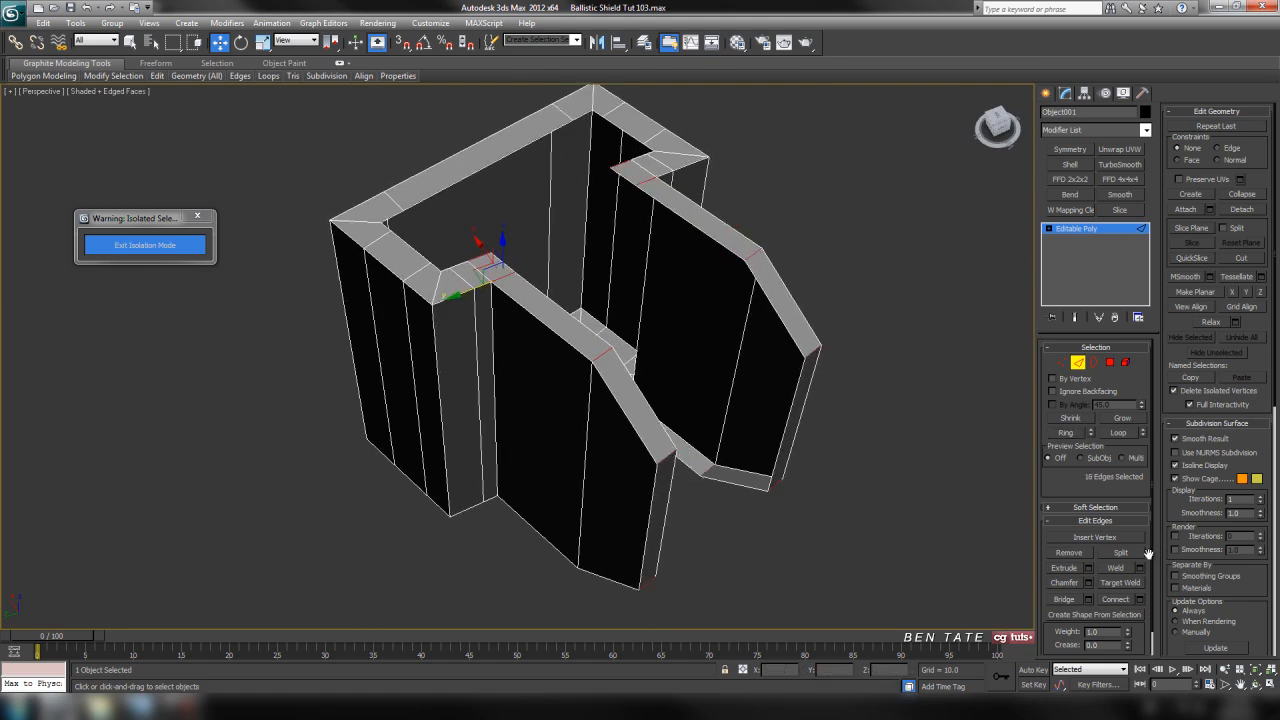
click(1139, 599)
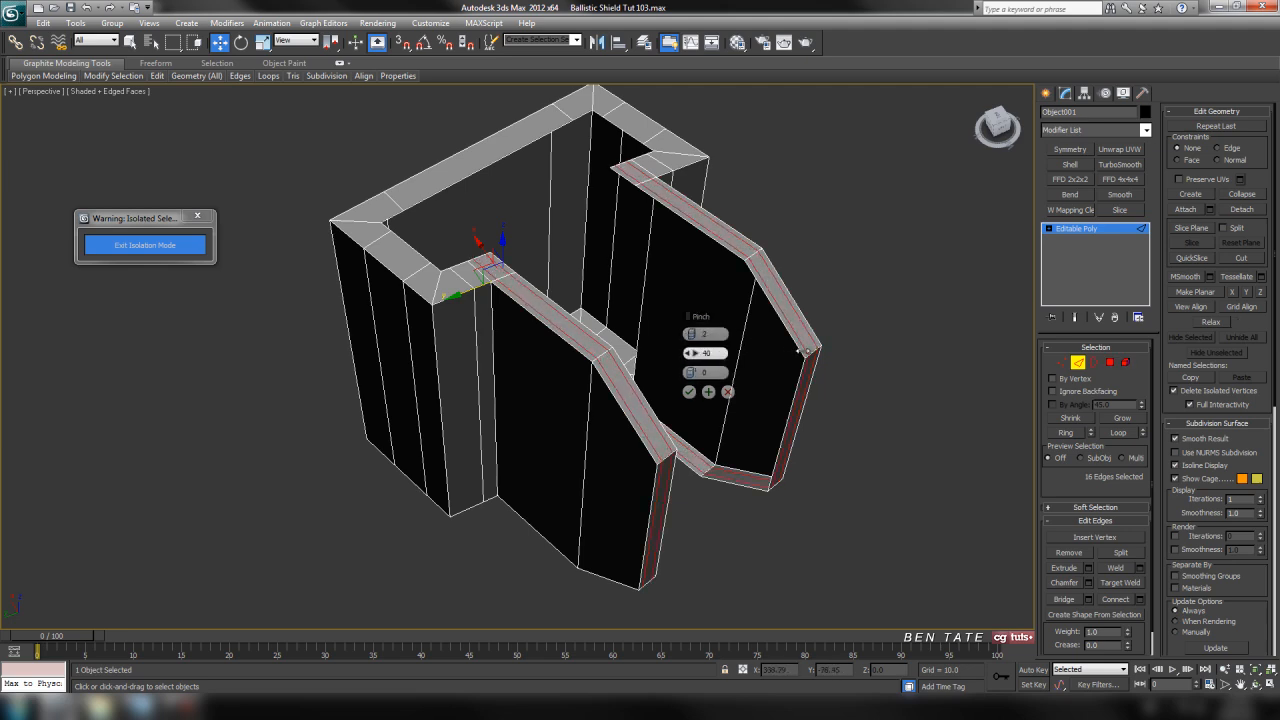
drag(815, 351, 817, 351)
alt+middle_drag(660, 417, 623, 369)
scroll(614, 330, up, 4)
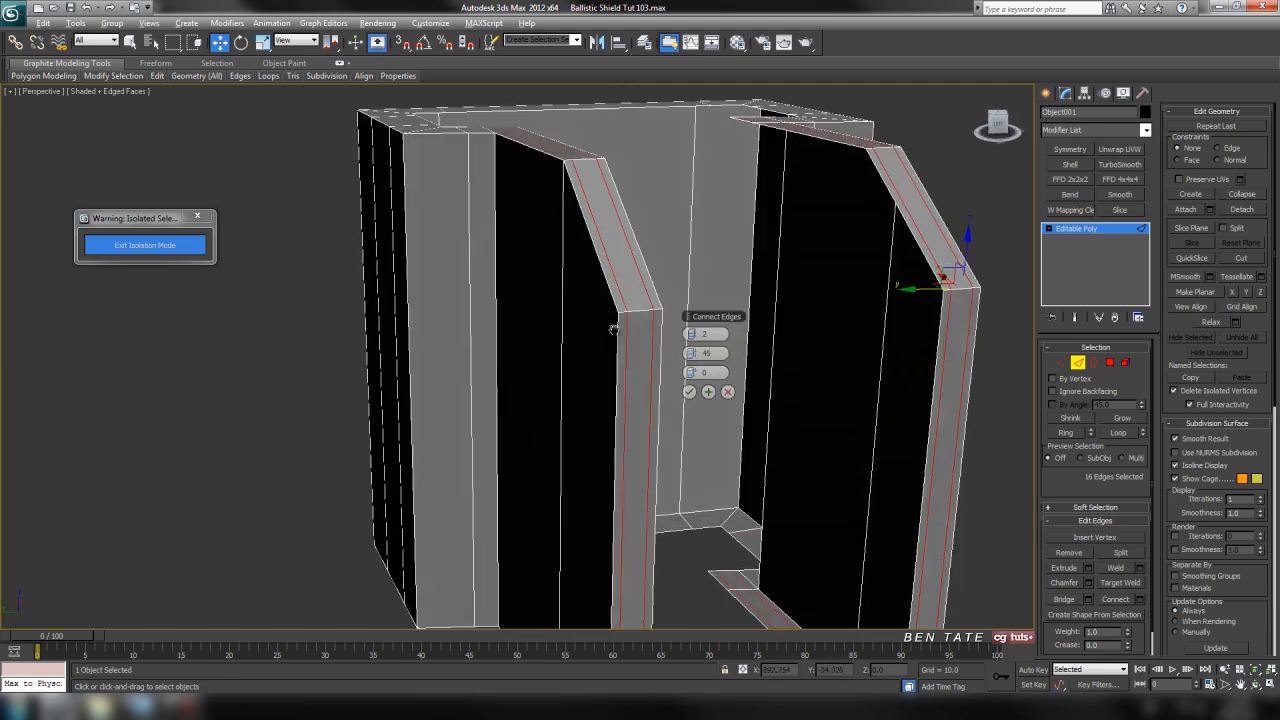
alt+middle_drag(611, 326, 629, 343)
alt+middle_drag(614, 293, 622, 363)
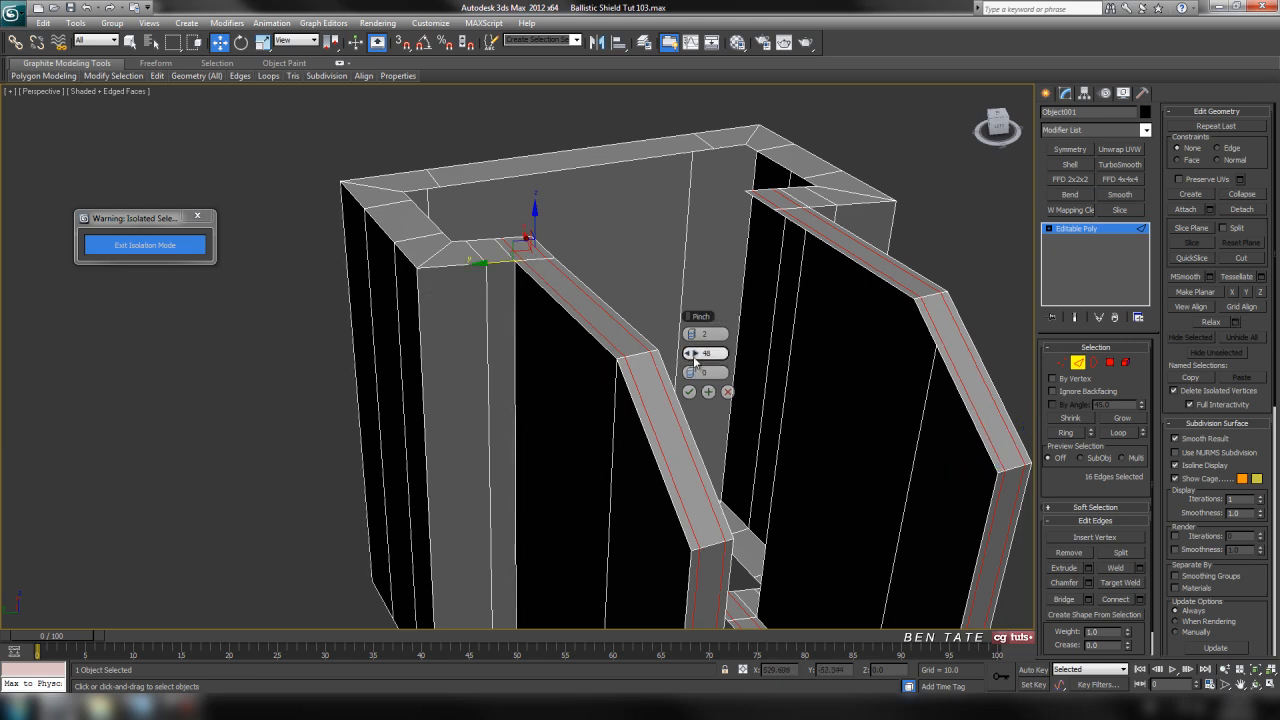
click(689, 392)
Connect the ring of thickness edges around the clip's main body to add support loops along its rim
alt+middle_drag(600, 386, 614, 390)
click(581, 401)
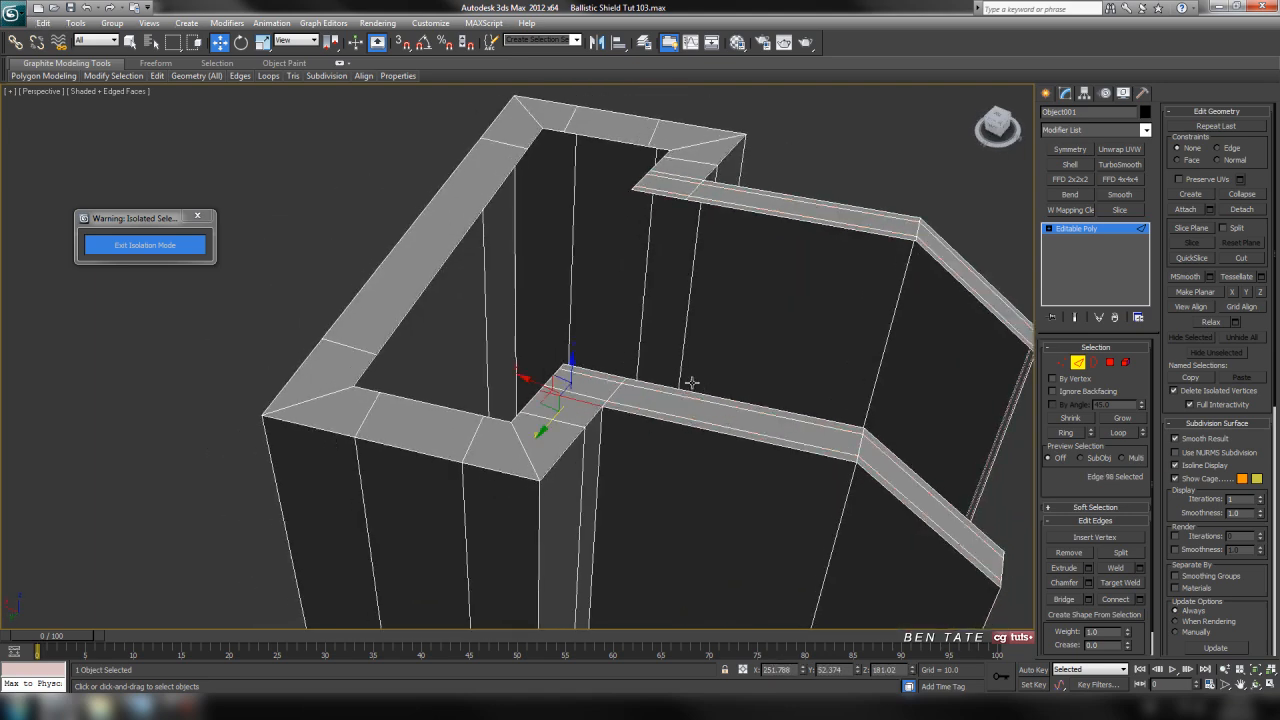
alt+middle_drag(703, 415, 578, 381)
ctrl+click(558, 404)
click(1065, 432)
alt+middle_drag(924, 475, 838, 447)
alt+middle_drag(625, 241, 744, 456)
click(1140, 598)
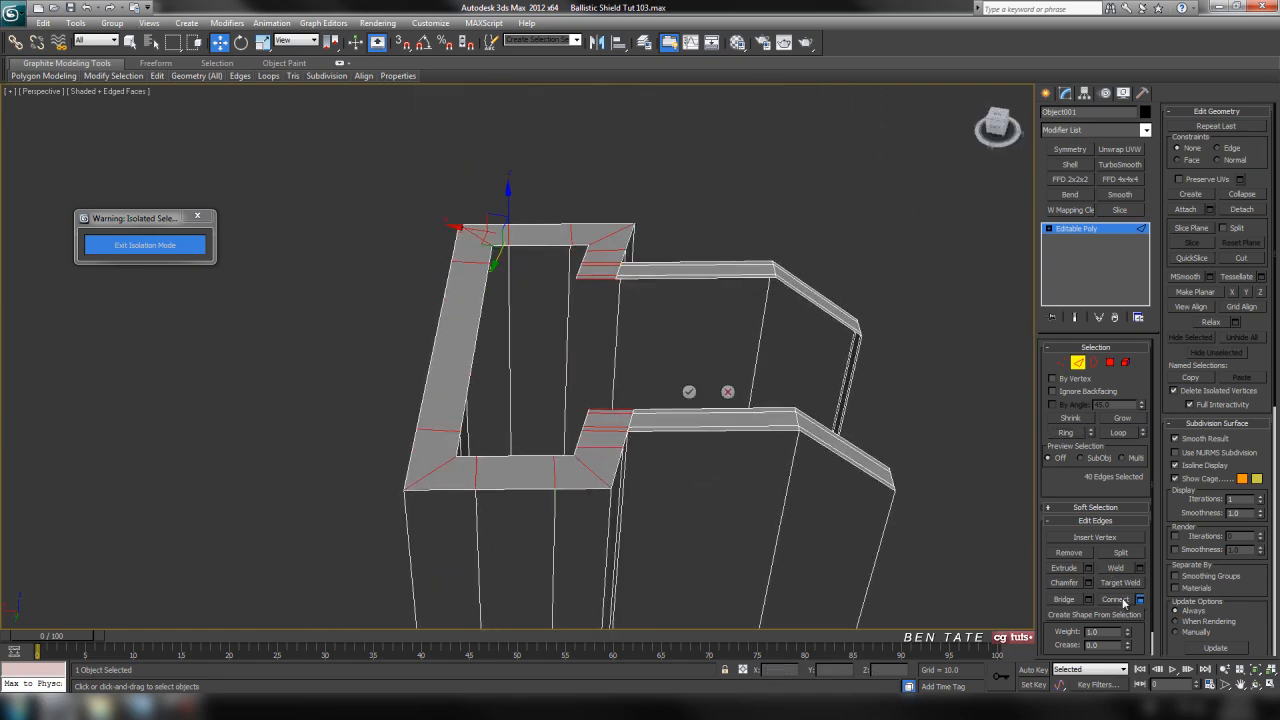
middle_drag(820, 468, 834, 466)
click(689, 392)
Connect the ring of vertical edges around the whole clip with 2 segments and a pinch of 95
alt+middle_drag(697, 394, 710, 423)
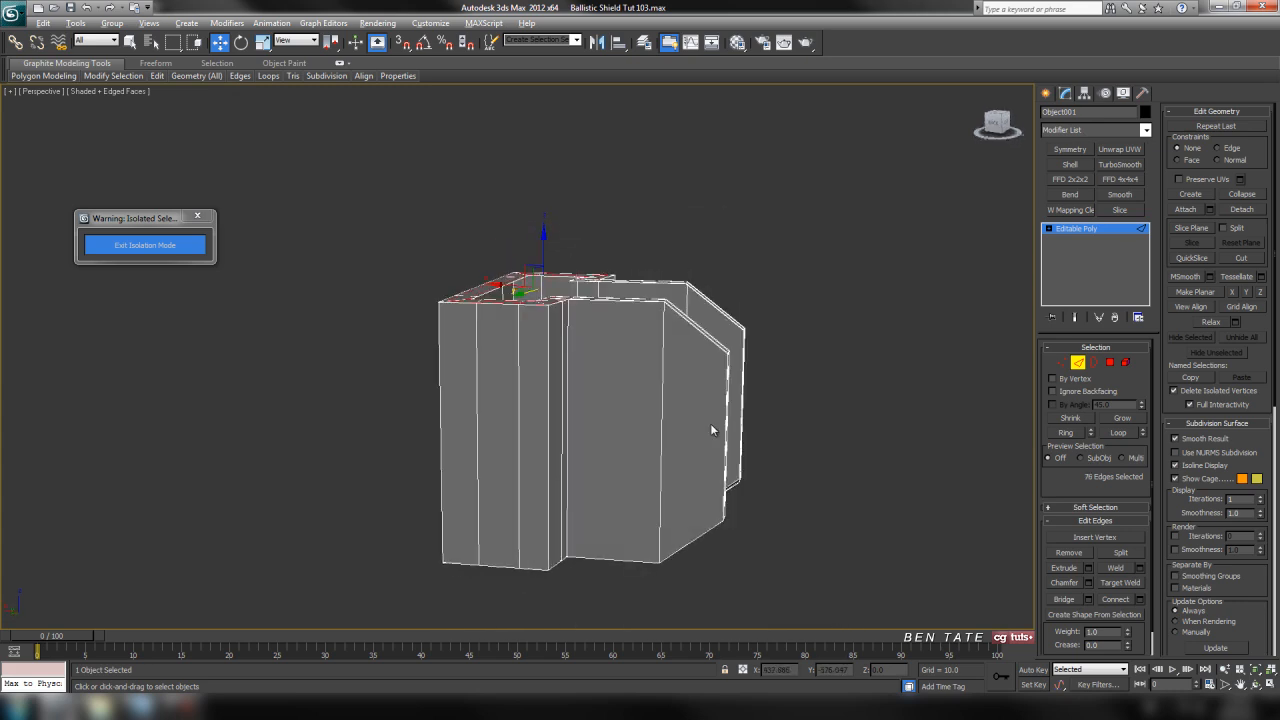
click(549, 358)
click(1066, 433)
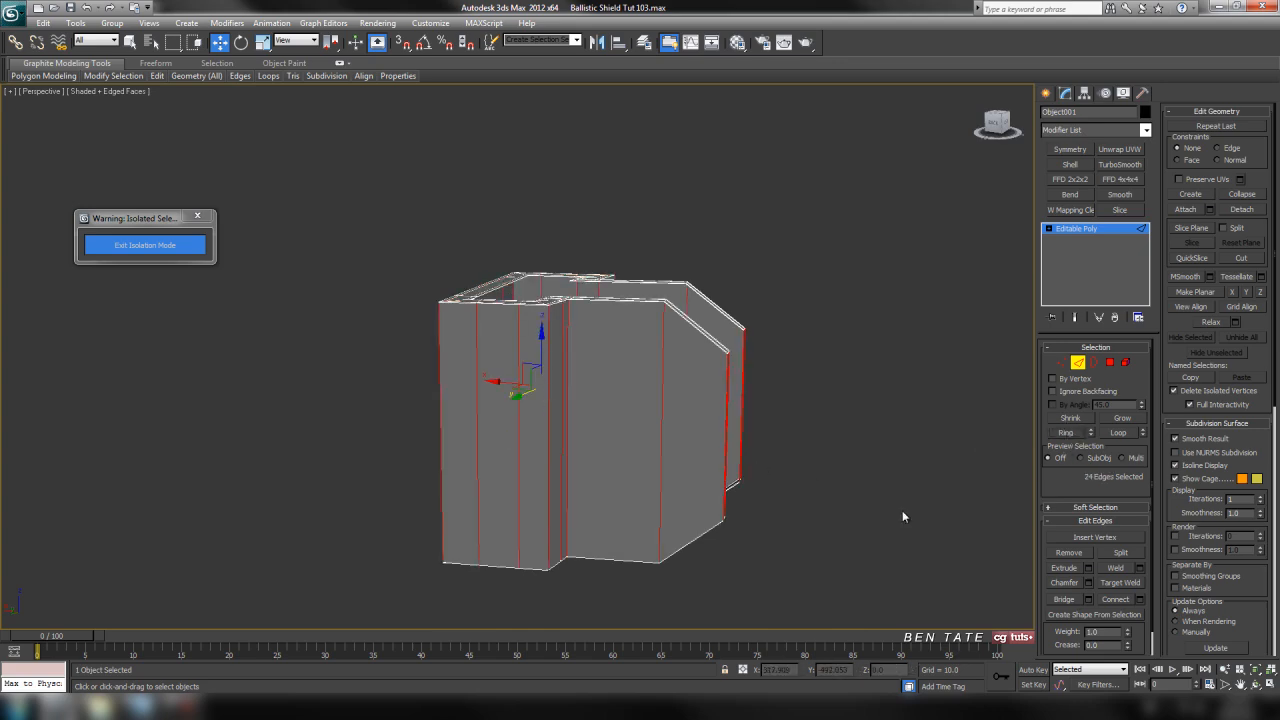
middle_drag(902, 510, 896, 496)
click(1140, 599)
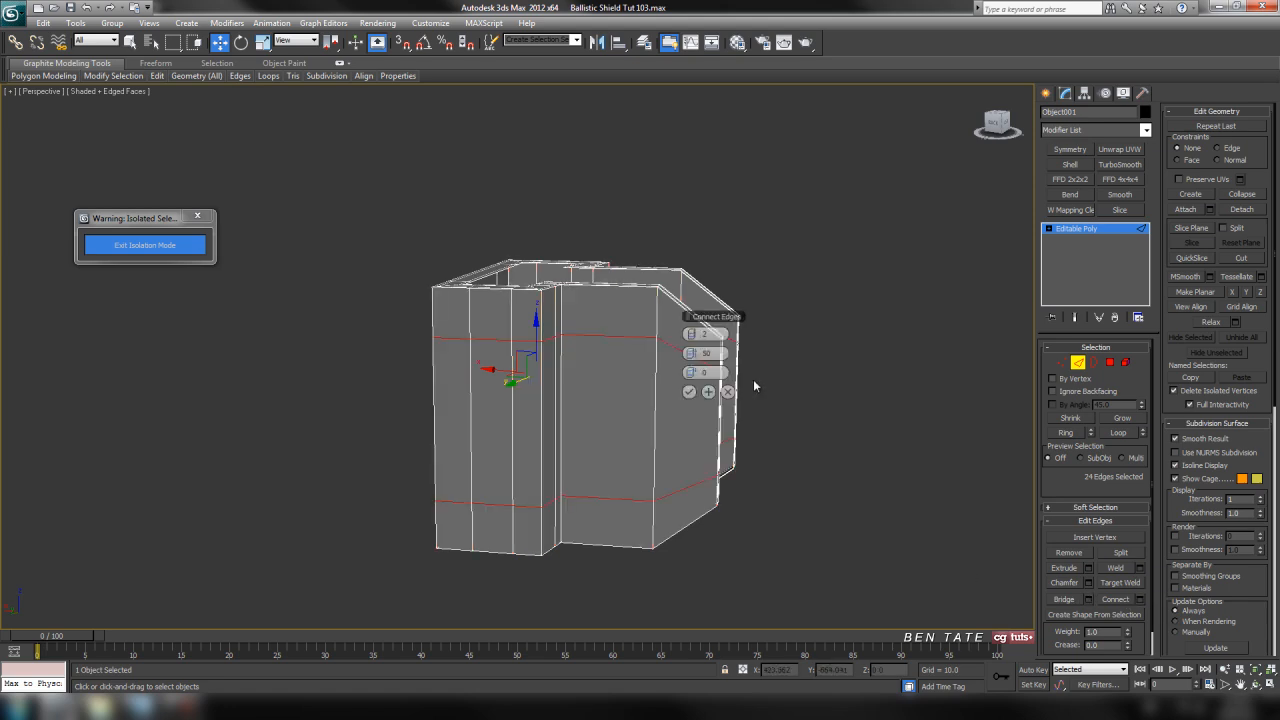
drag(692, 353, 817, 373)
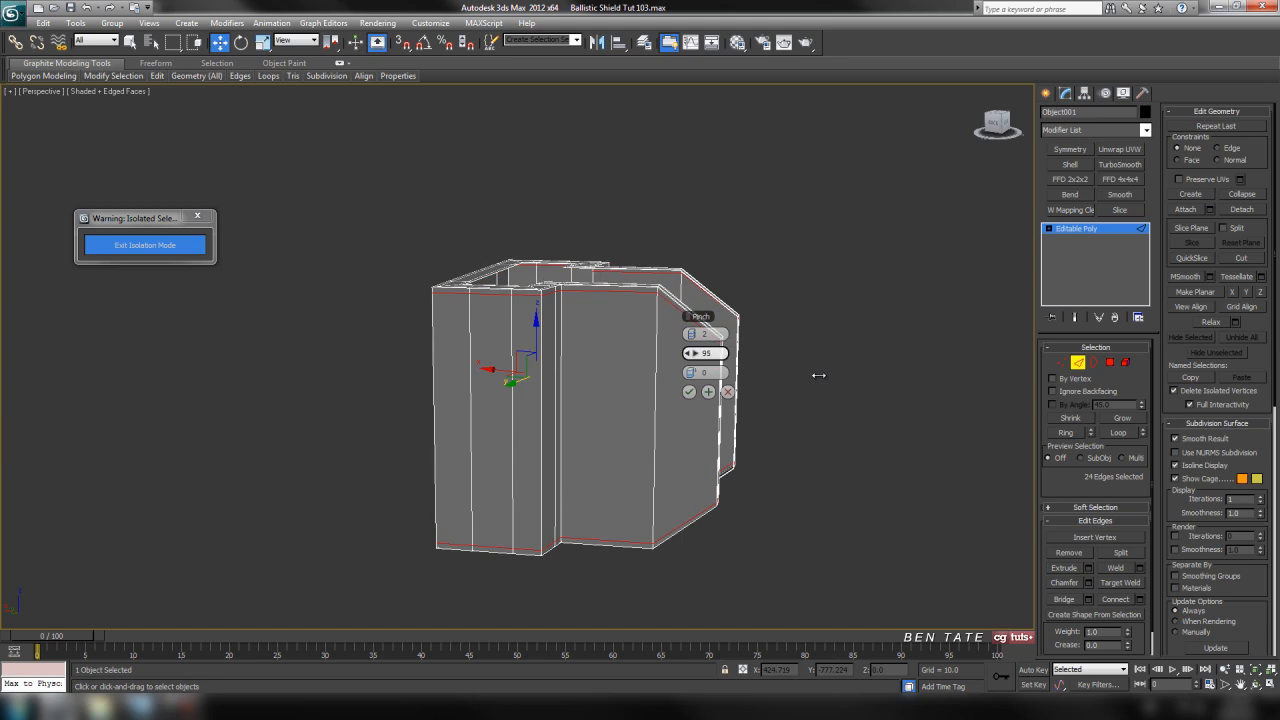
click(694, 394)
In the front view, move the support-loop vertices just below the flap tips' upper corners down, away from the corners
alt+middle_drag(697, 400, 698, 369)
scroll(753, 450, up, 5)
key(alt+w)
middle_click(850, 301)
key(alt+w)
middle_drag(708, 315, 706, 394)
scroll(748, 366, up, 4)
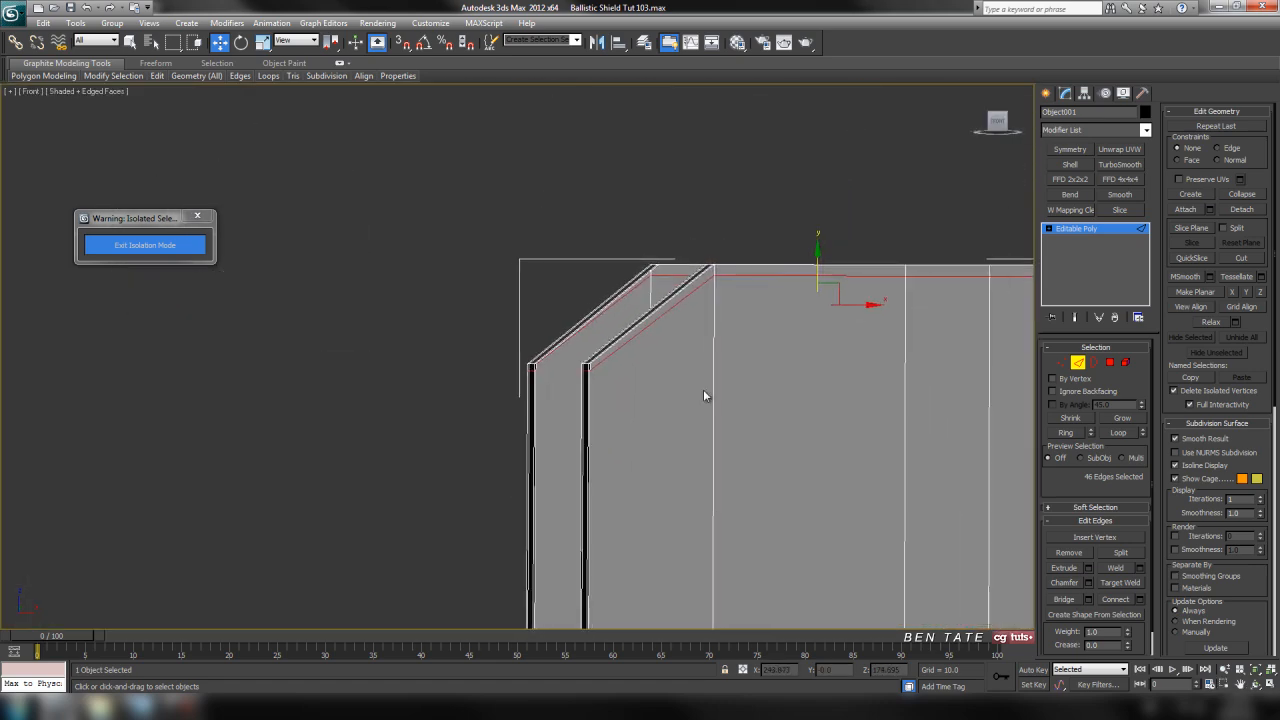
scroll(634, 406, up, 2)
middle_drag(667, 343, 655, 313)
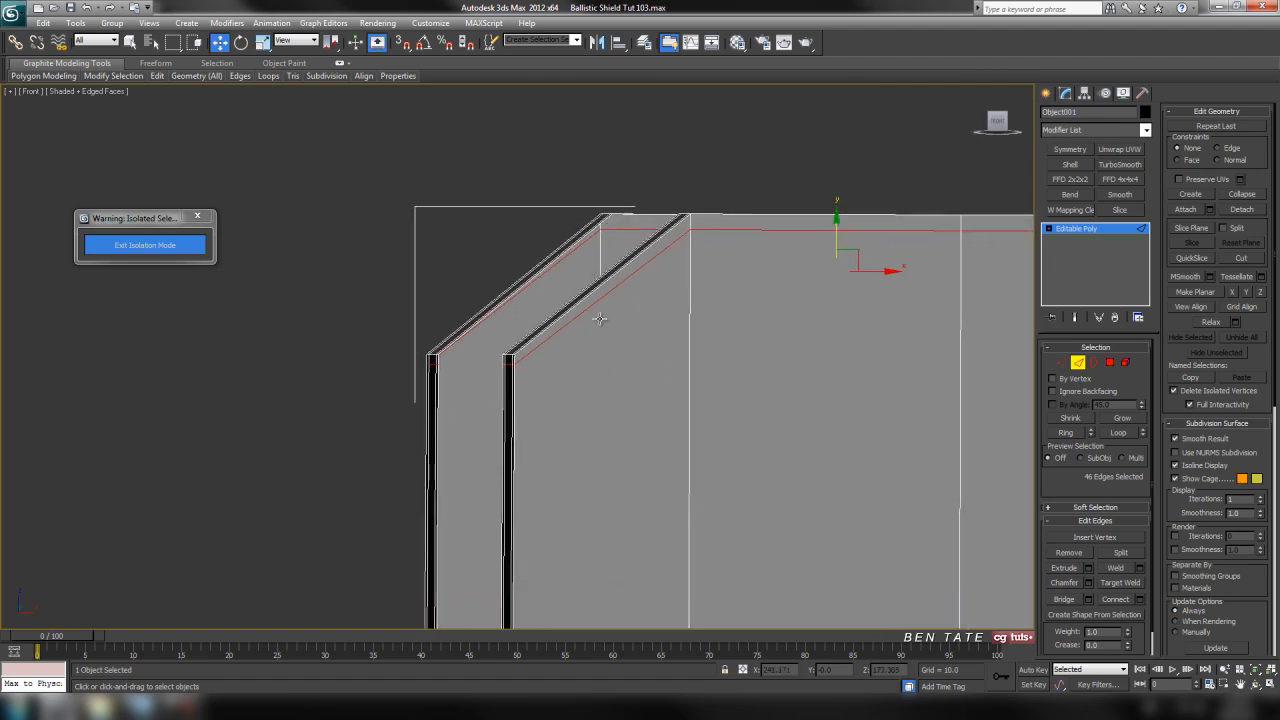
key(F3)
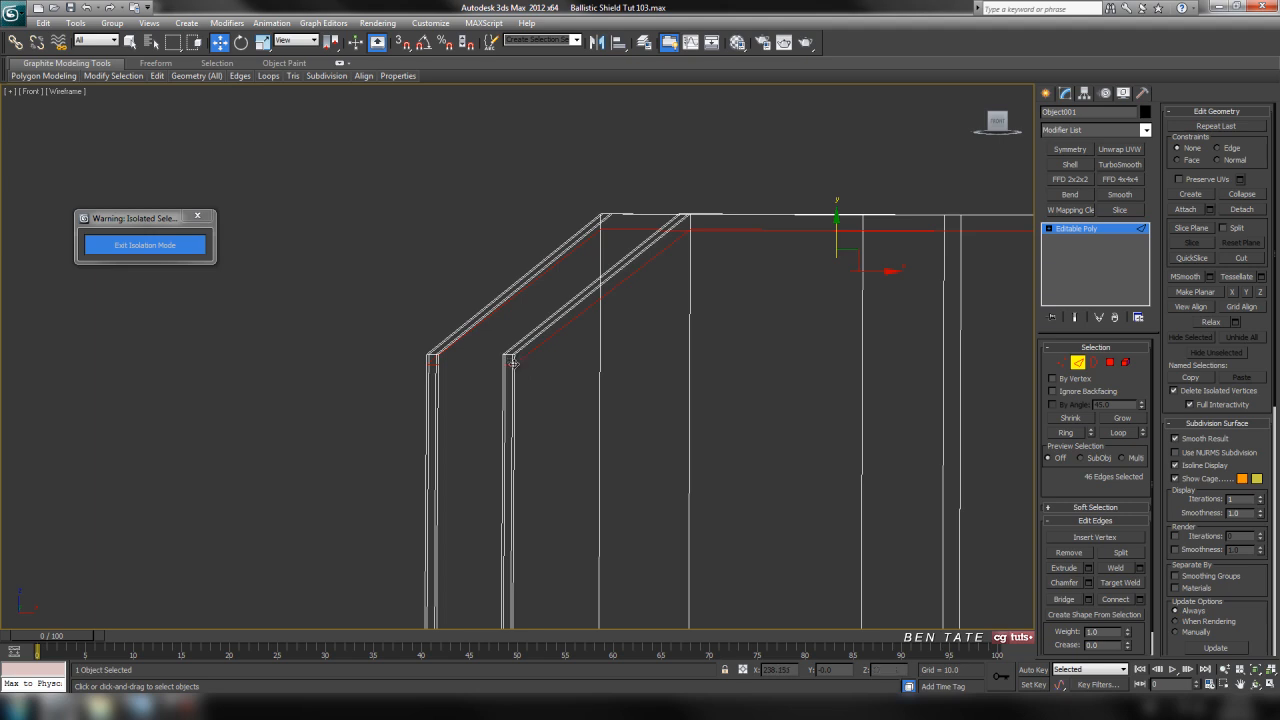
click(1060, 364)
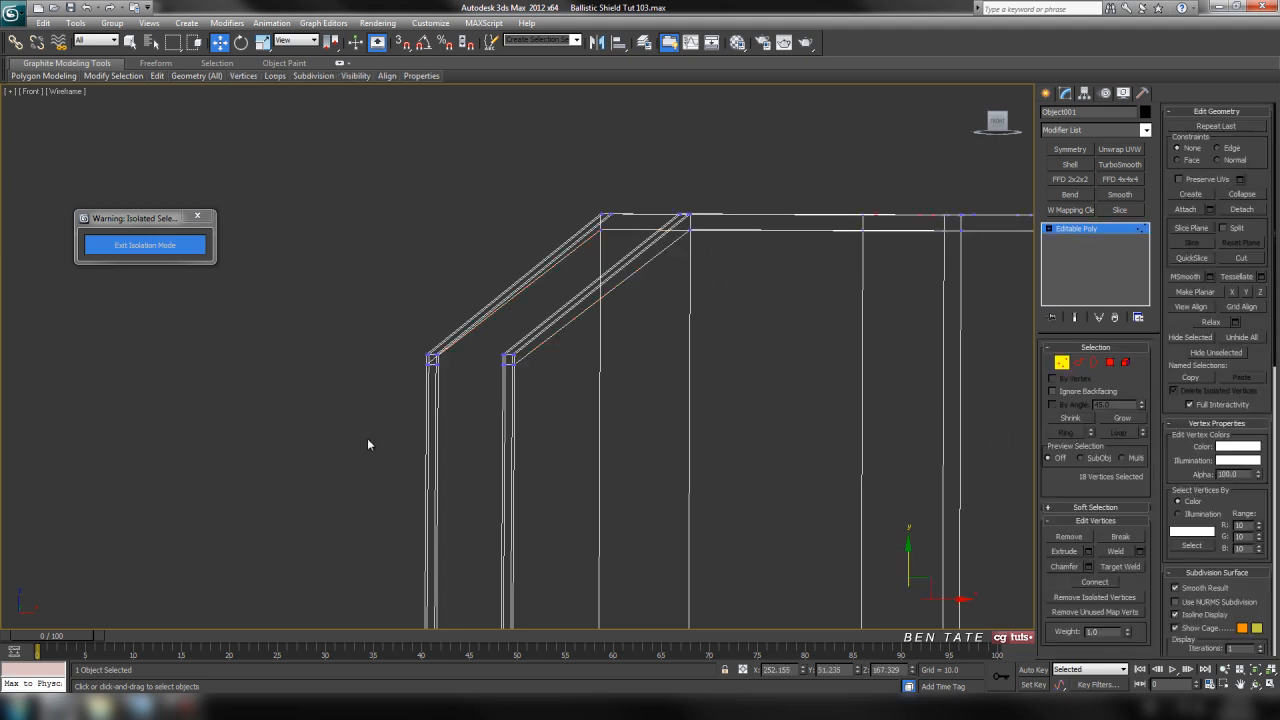
drag(603, 380, 608, 364)
key(F3)
drag(470, 329, 470, 331)
scroll(537, 458, down, 2)
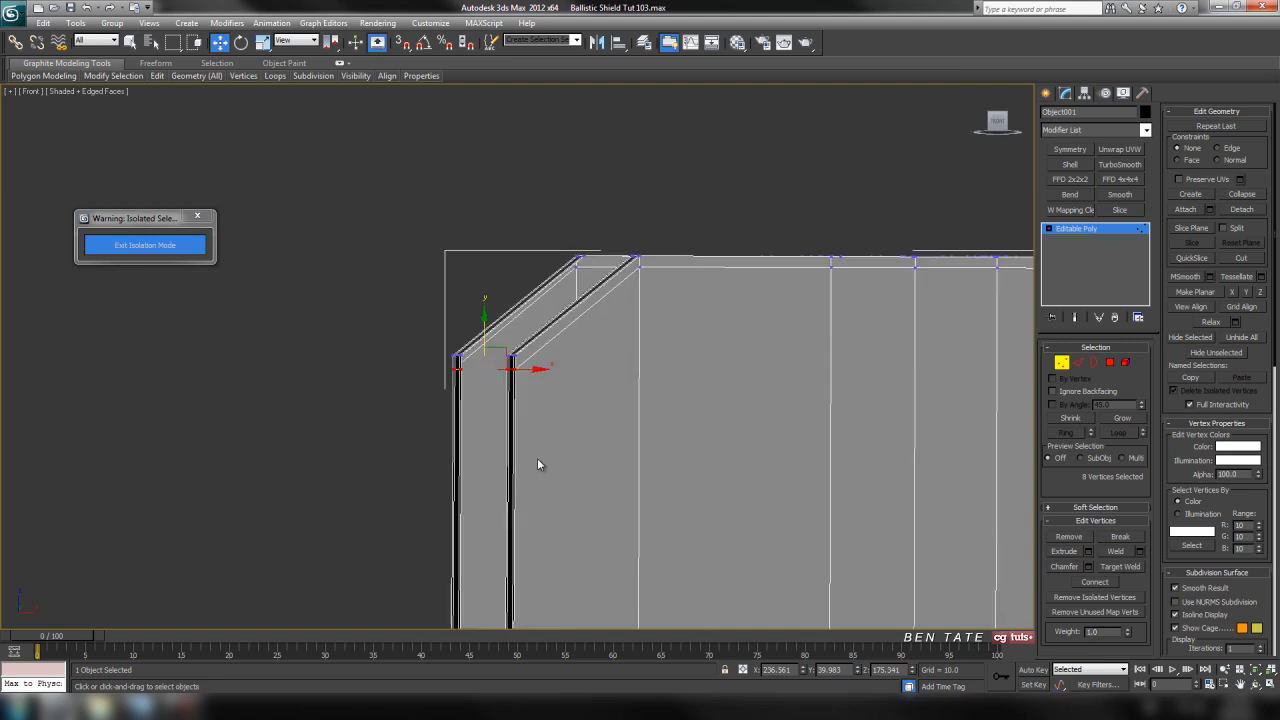
Move the support-loop vertices just above the flap tips' lower corners up, away from the corners
middle_drag(512, 564, 520, 354)
scroll(520, 354, up, 2)
key(F3)
drag(413, 385, 466, 403)
drag(586, 433, 586, 433)
key(F3)
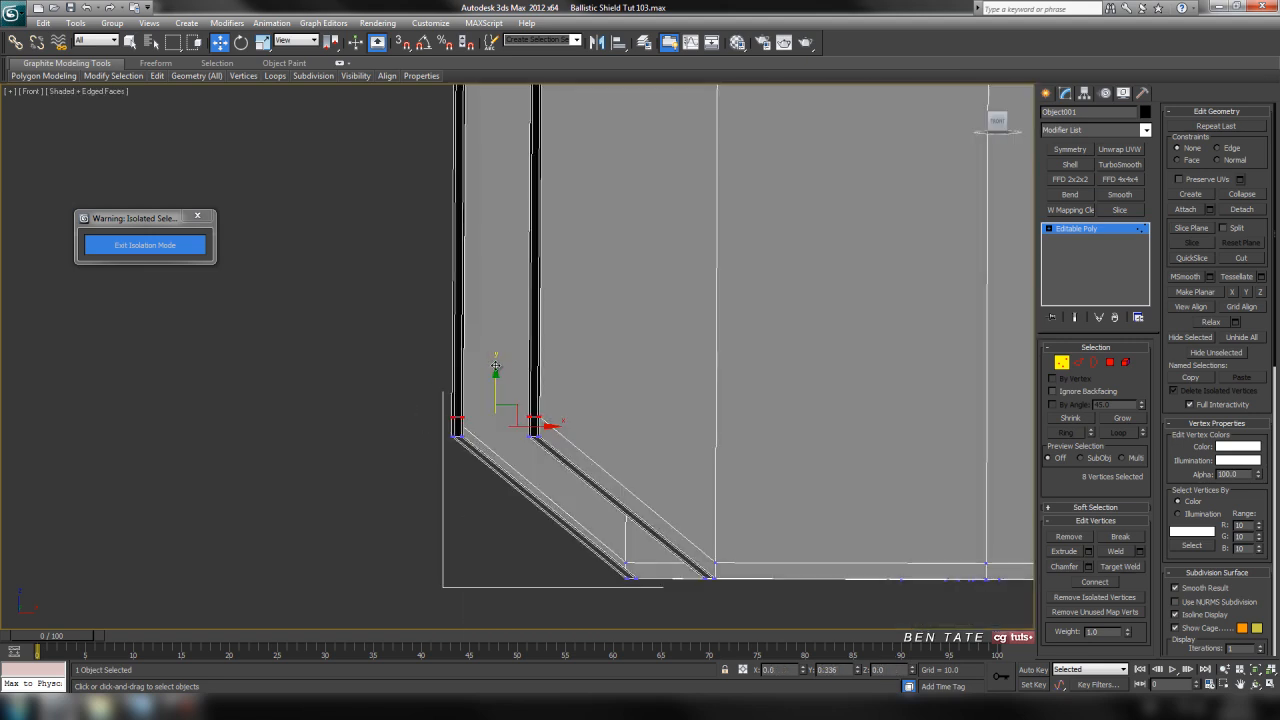
Examine the support loops around the flap corners and the clip's rim in the perspective view
scroll(512, 358, down, 3)
key(alt+w)
right_click(934, 527)
key(alt+w)
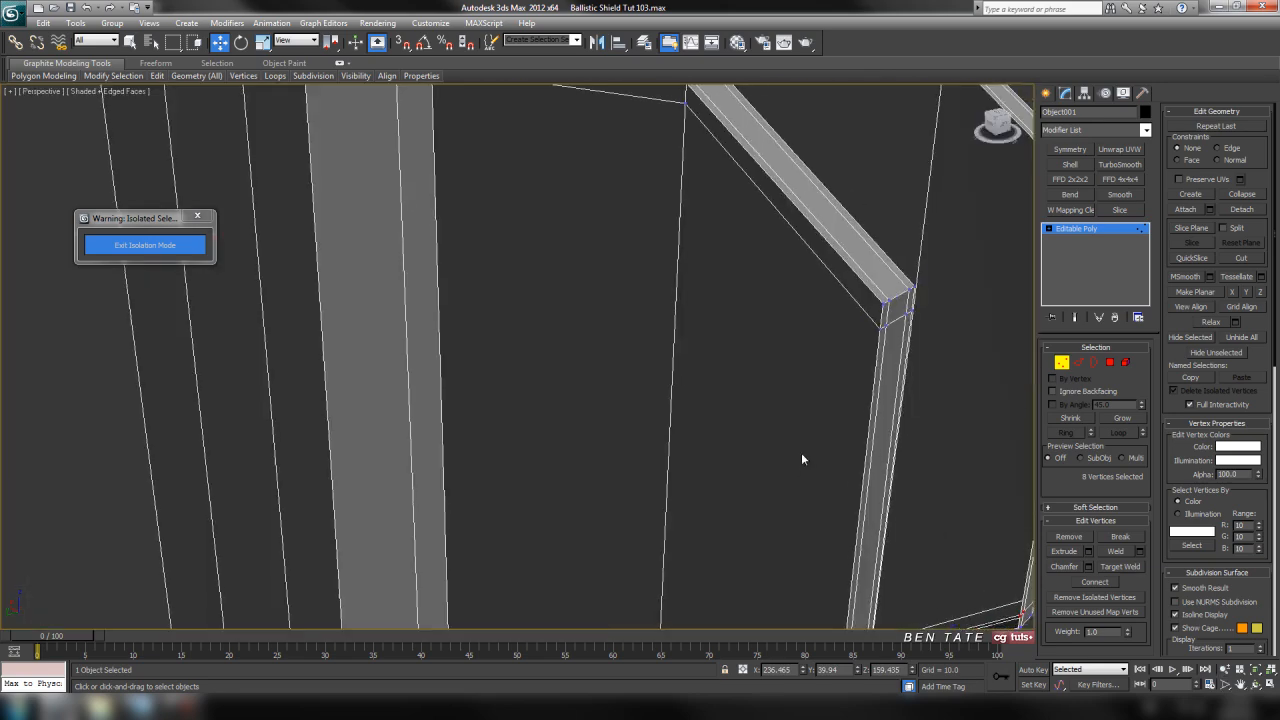
scroll(760, 440, down, 5)
alt+middle_drag(641, 386, 621, 423)
scroll(621, 423, up, 4)
middle_drag(526, 388, 615, 393)
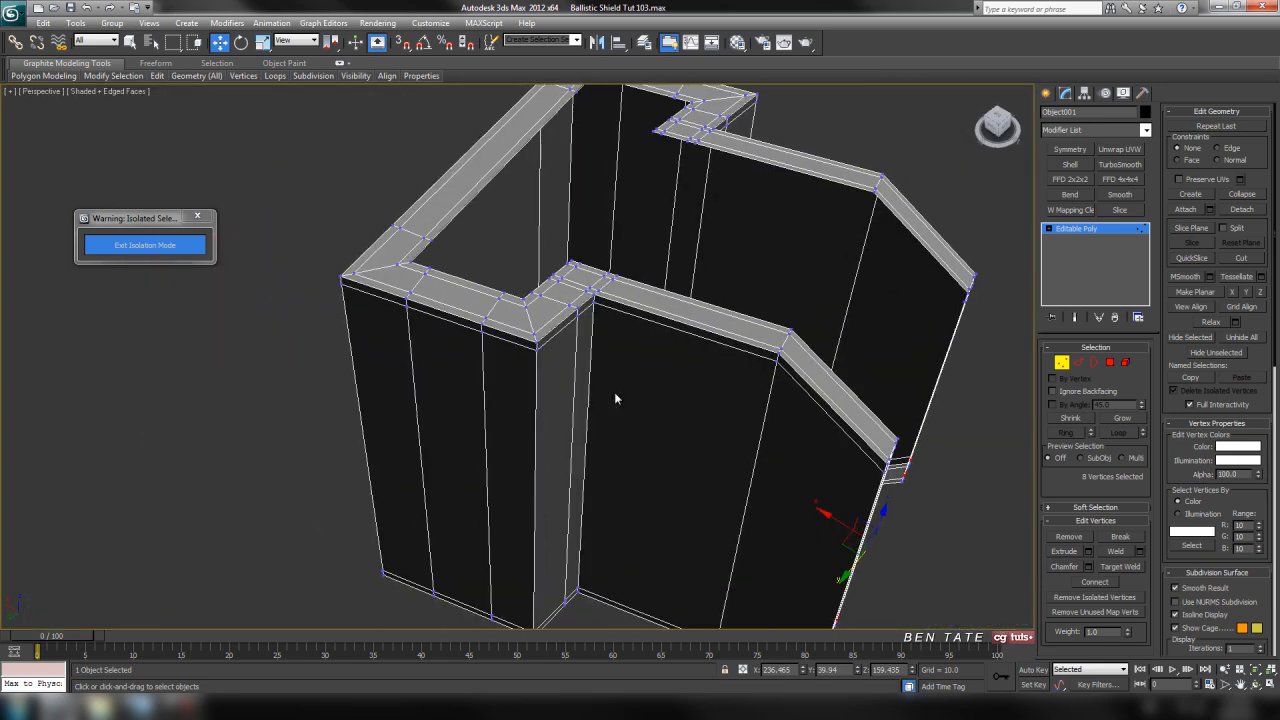
middle_drag(736, 374, 723, 371)
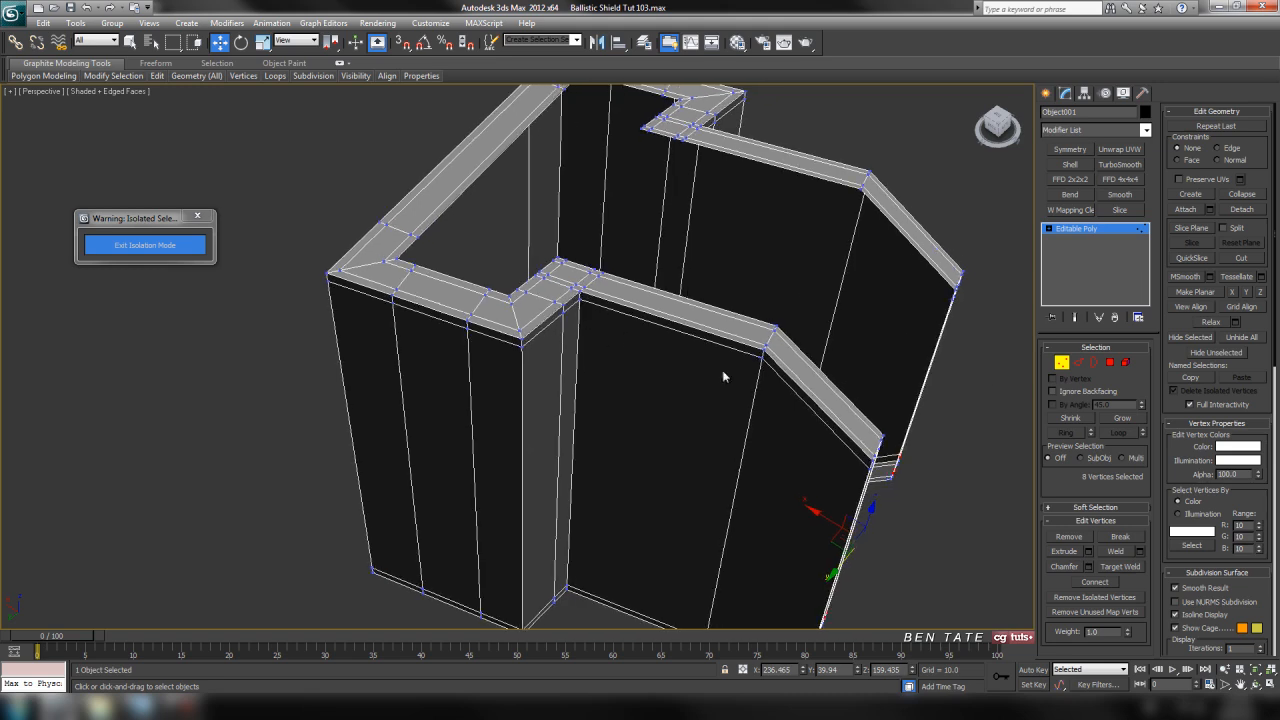
Connect the lengthwise edges along the straight part of both arms with 2 segments and a pinch of 90
click(1080, 364)
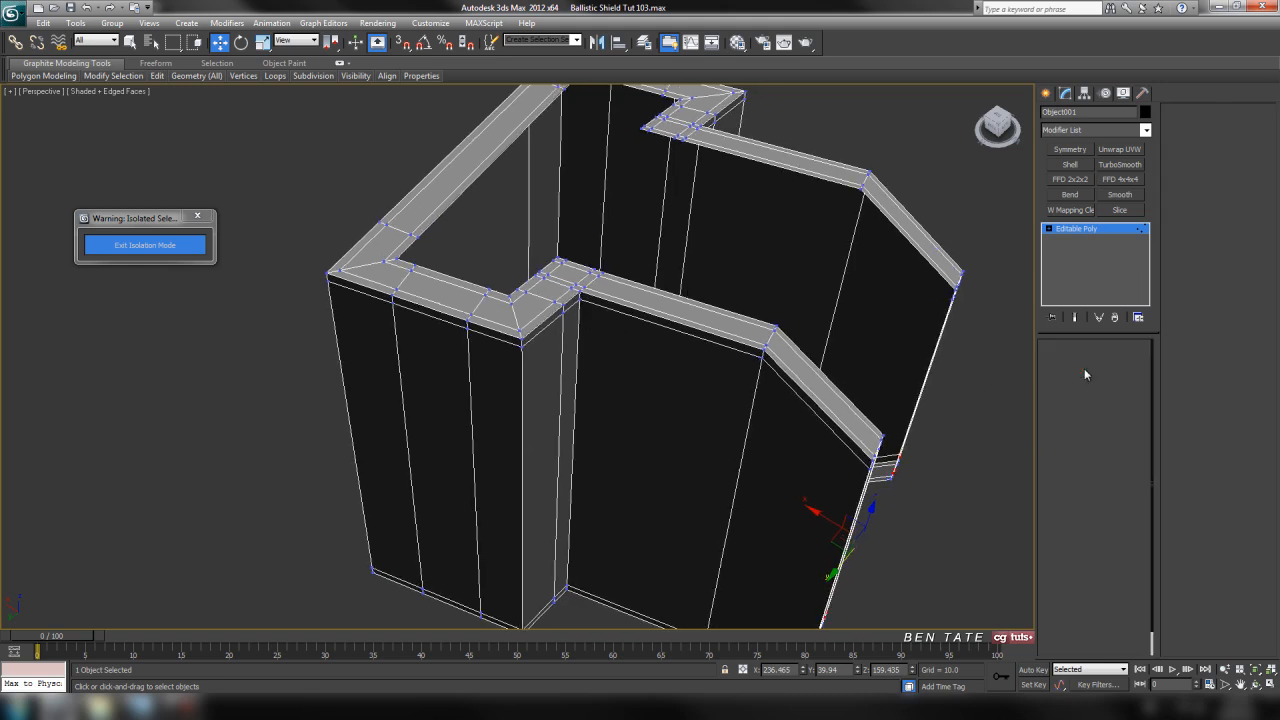
click(802, 172)
ctrl+click(705, 330)
click(1077, 439)
alt+middle_drag(963, 437, 828, 364)
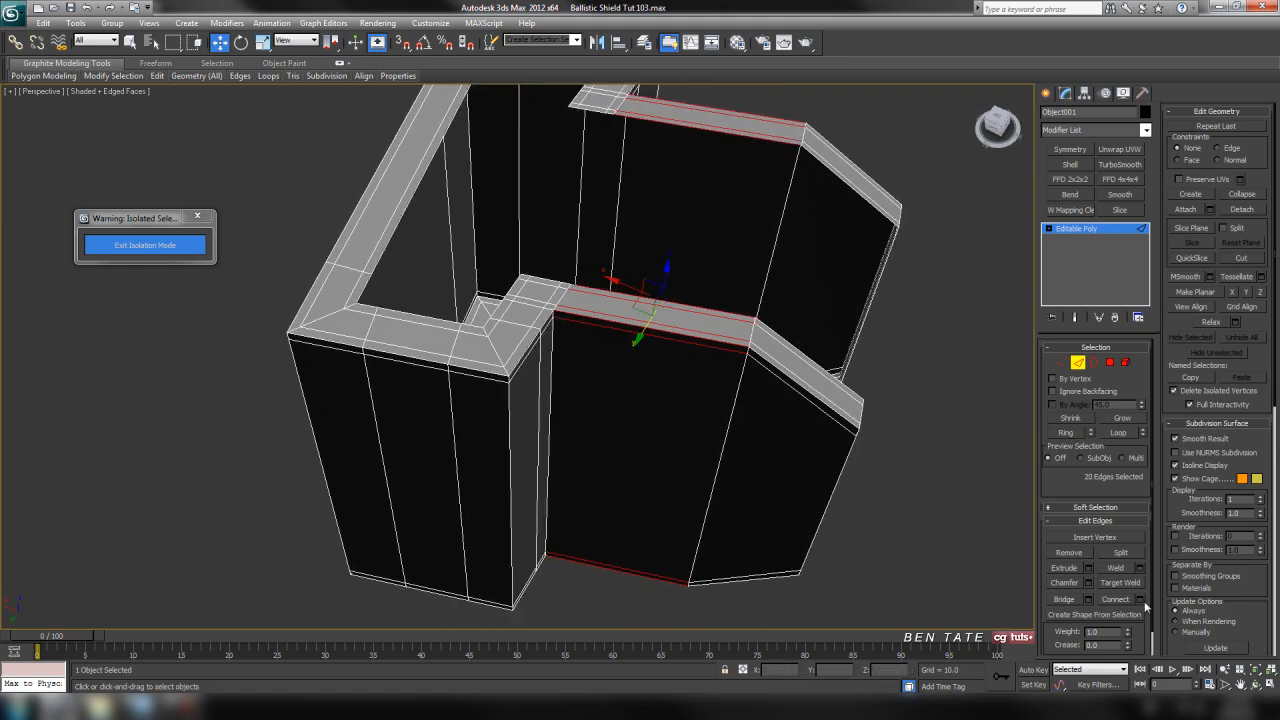
click(1142, 600)
click(691, 334)
click(691, 334)
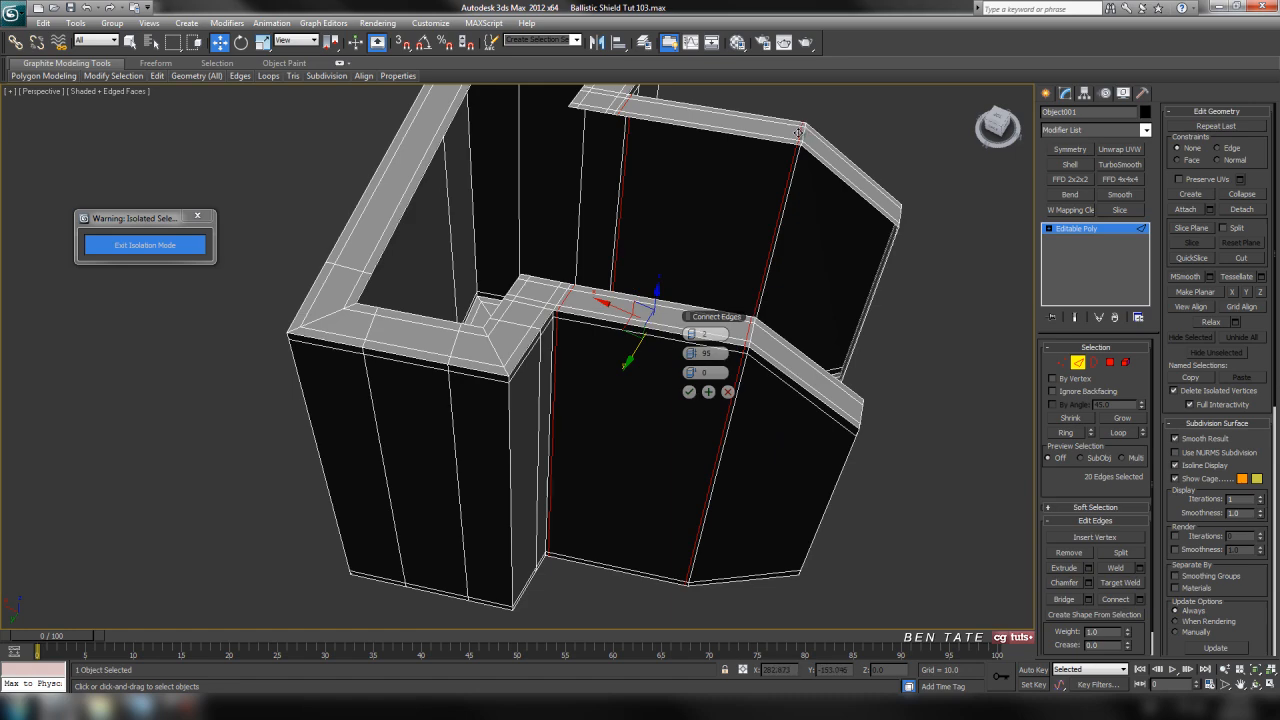
drag(691, 351, 683, 354)
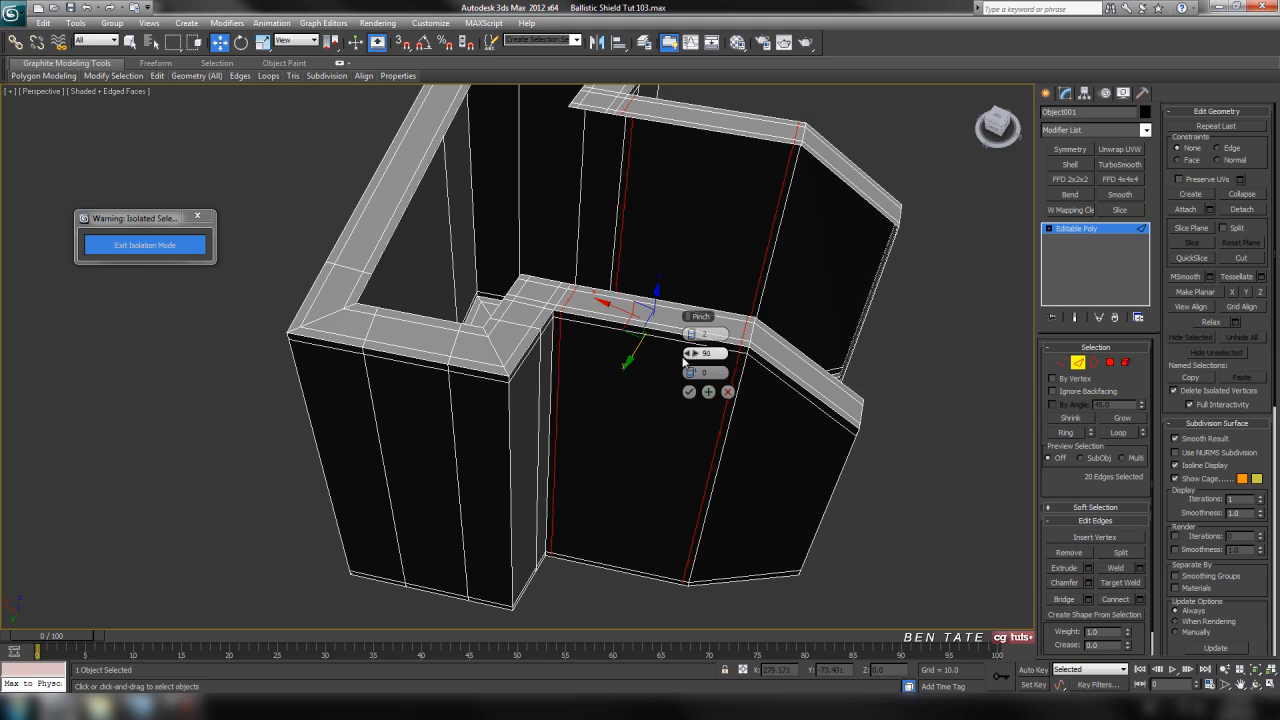
click(689, 391)
Connect the sloped edges along both tapered flap ends with 2 segments and a pinch of 90
middle_drag(759, 434, 654, 403)
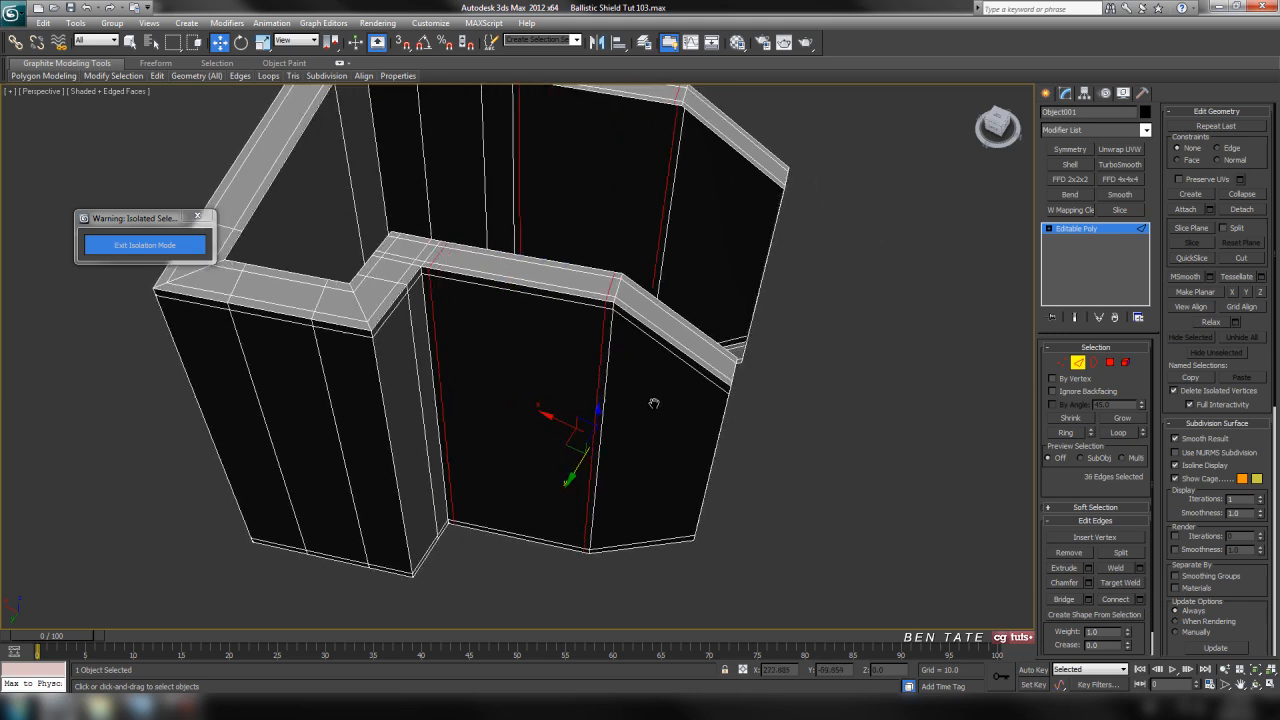
click(694, 358)
ctrl+click(756, 166)
click(1067, 433)
middle_drag(846, 424, 824, 414)
click(1139, 599)
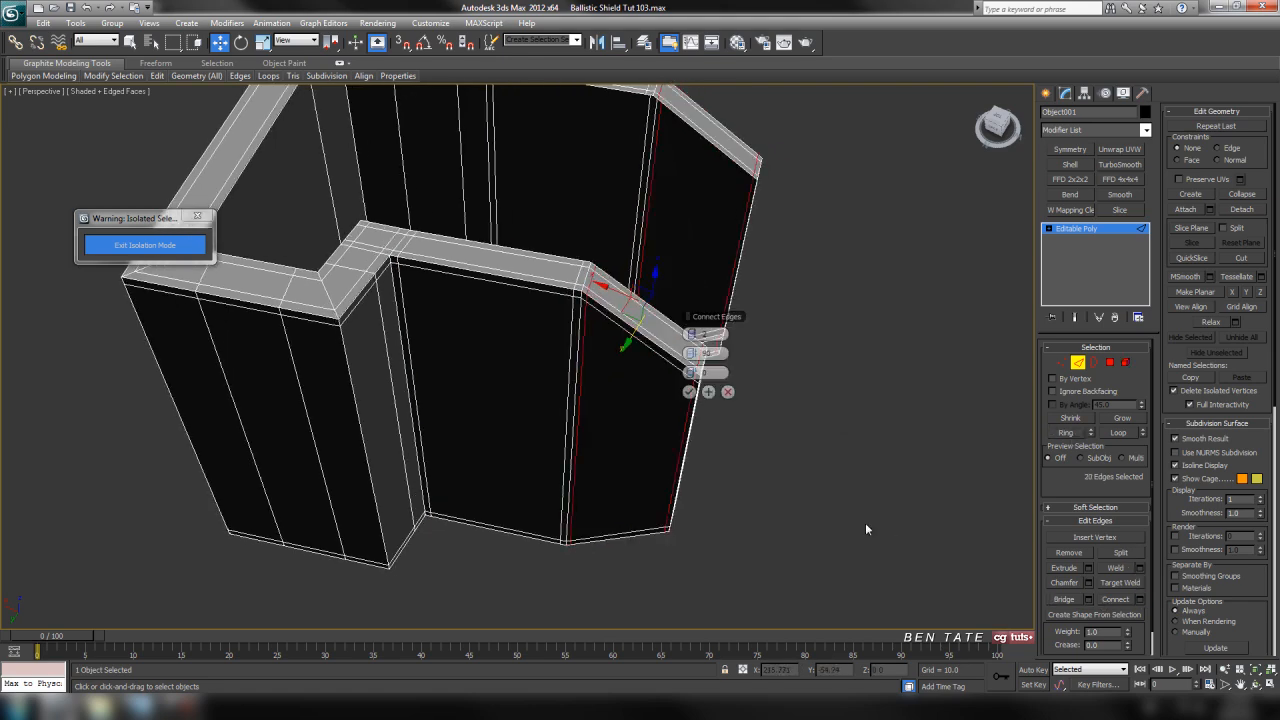
click(689, 394)
Apply a TurboSmooth modifier to the whole clip with 2 iterations and Isoline Display enabled
alt+middle_drag(763, 541, 684, 446)
scroll(704, 451, down, 5)
scroll(684, 446, up, 3)
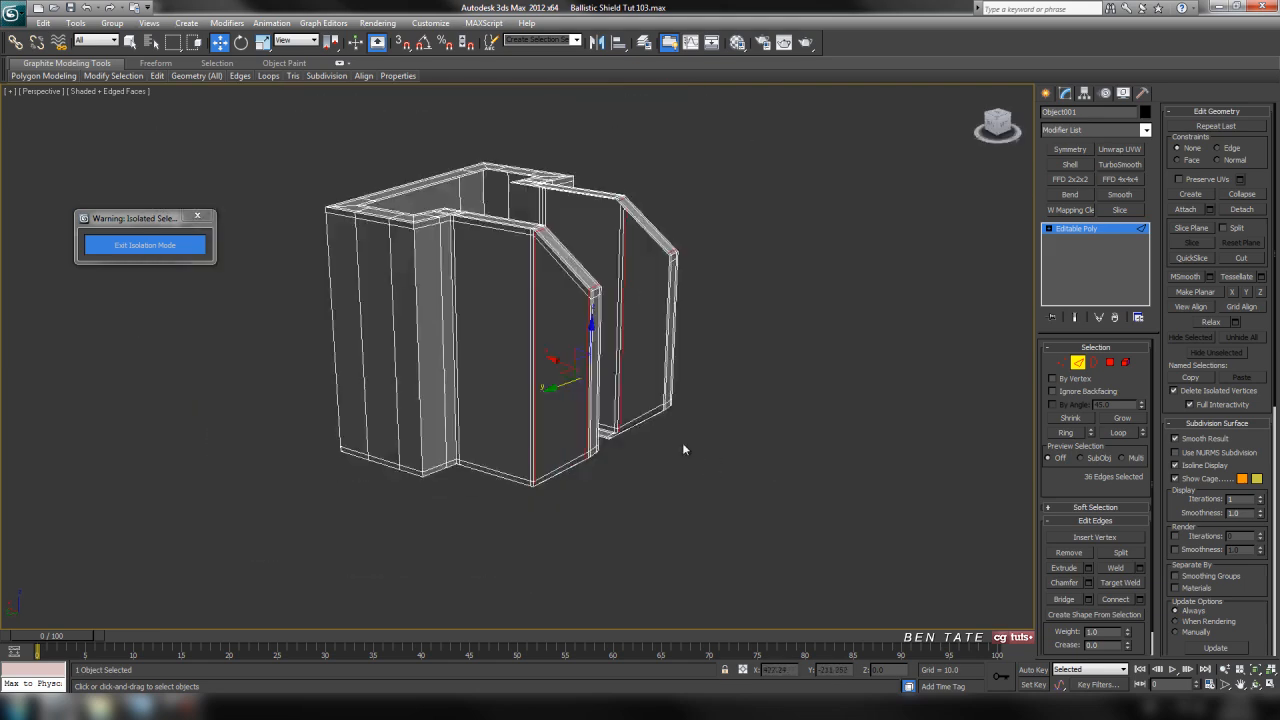
scroll(613, 317, up, 3)
click(1077, 363)
middle_drag(924, 358, 920, 377)
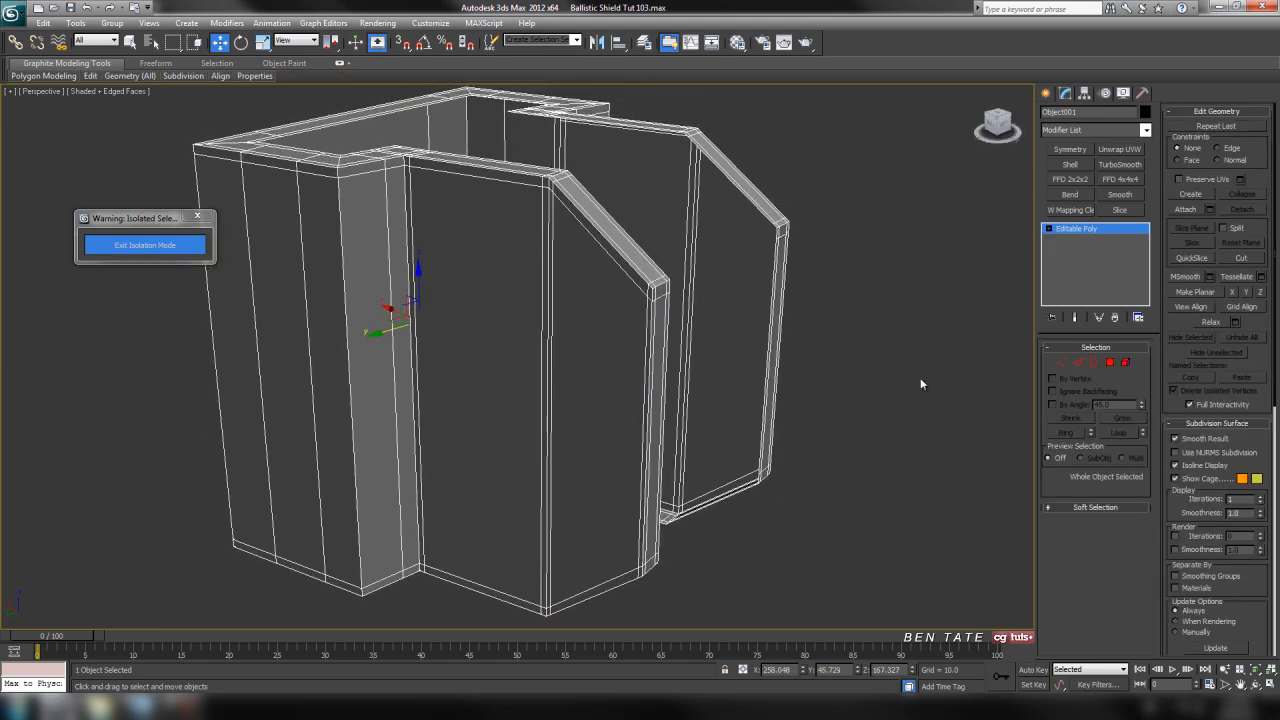
click(1145, 131)
scroll(1105, 480, down, 10)
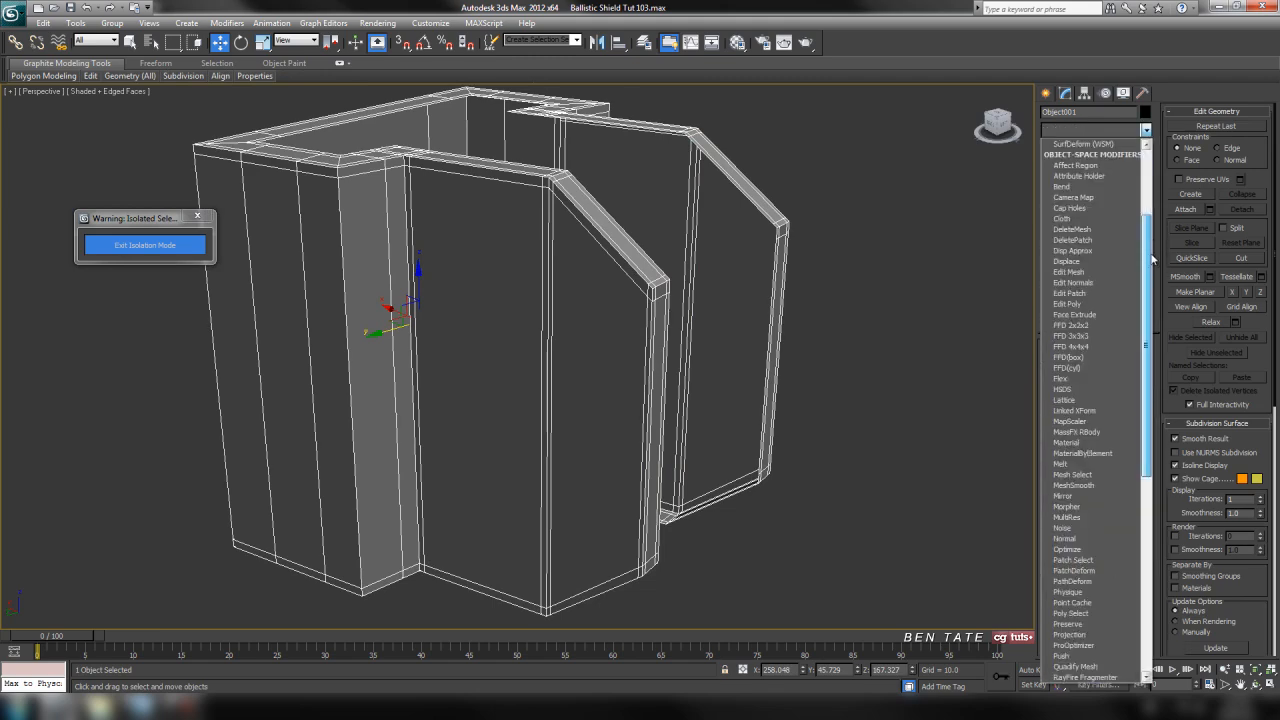
click(1075, 506)
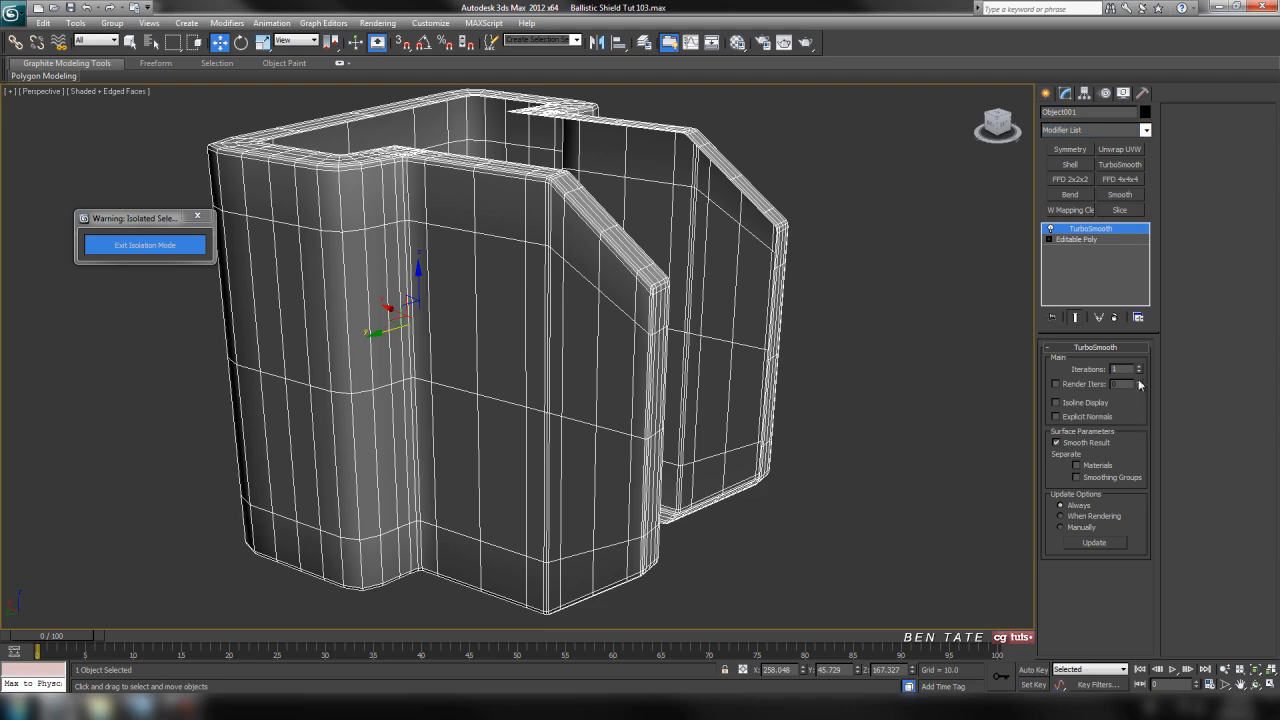
click(1138, 366)
click(1055, 402)
Check the smoothed clip's shading without edge lines, then exit isolation mode to show it on the shield with edges displayed
key(F4)
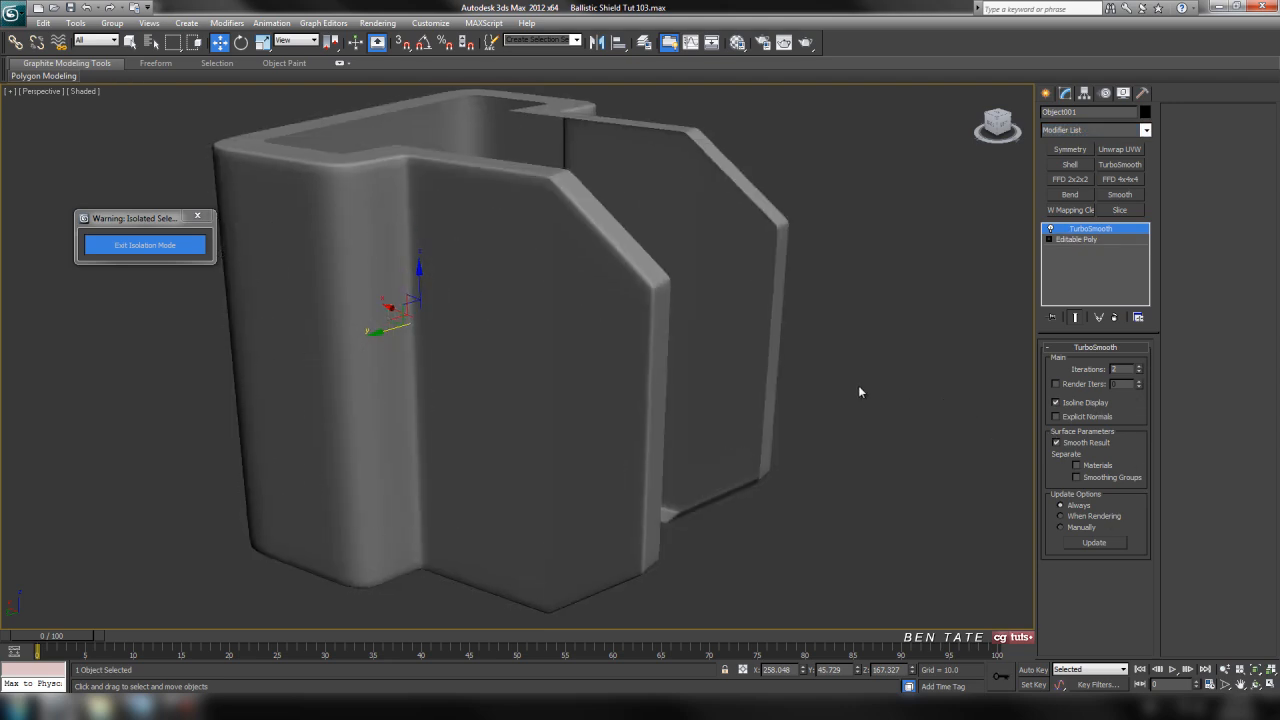
scroll(856, 386, down, 5)
scroll(735, 351, up, 4)
alt+middle_drag(735, 351, 641, 310)
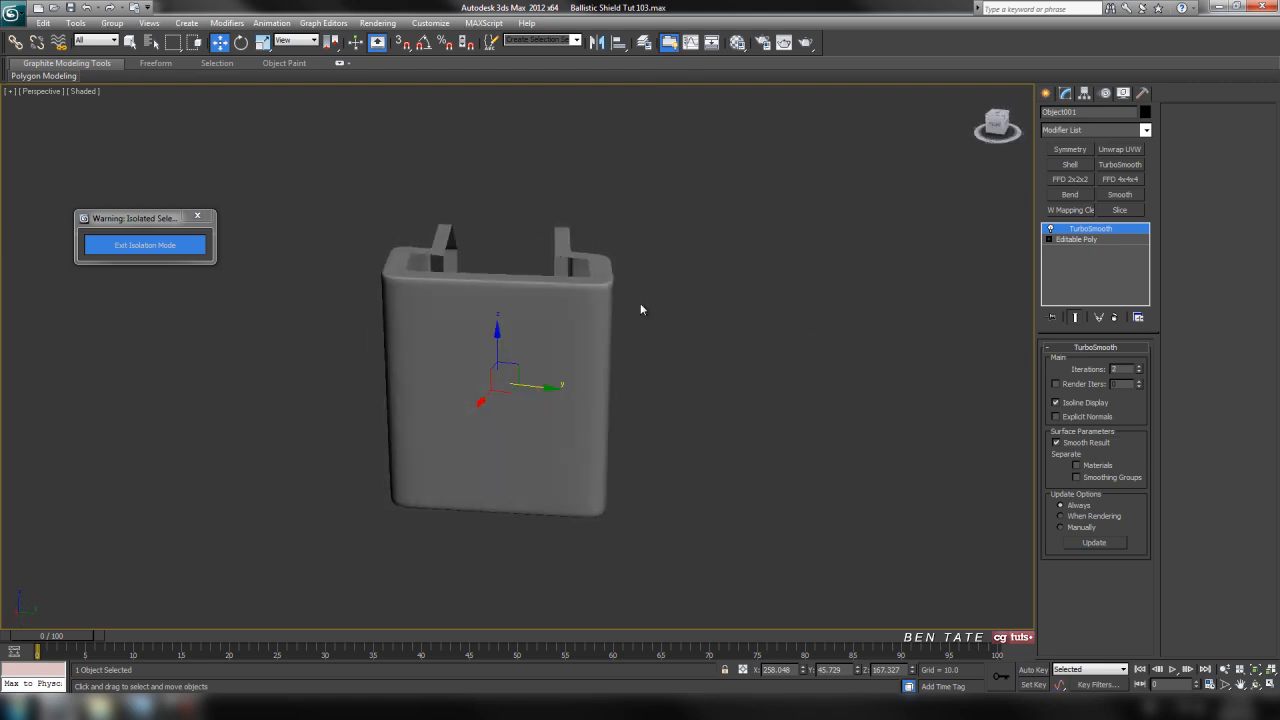
click(146, 253)
scroll(749, 387, up, 3)
key(F4)
alt+middle_drag(744, 394, 709, 425)
scroll(740, 440, down, 3)
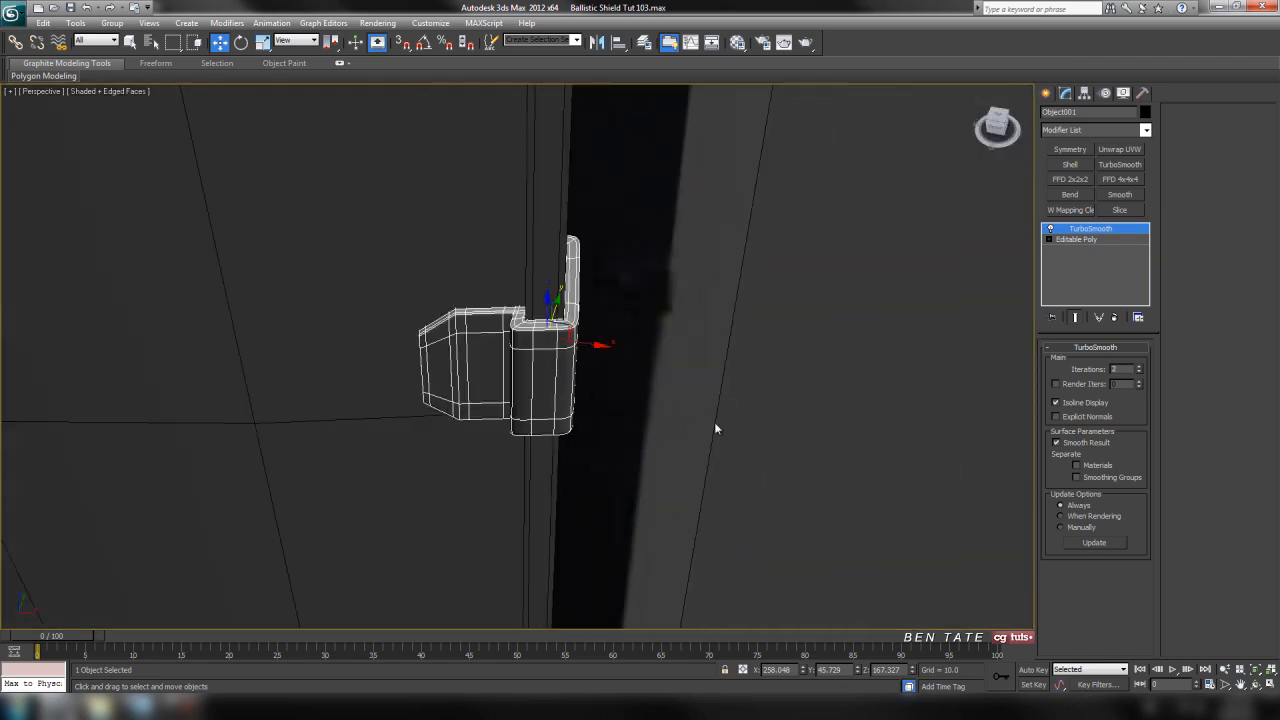
Examine the clip's fit on the shield's edge and compare its height with the reference image in the perspective and front views
click(798, 445)
scroll(802, 466, down, 5)
alt+middle_drag(802, 466, 681, 423)
alt+middle_drag(646, 374, 711, 331)
scroll(590, 385, up, 10)
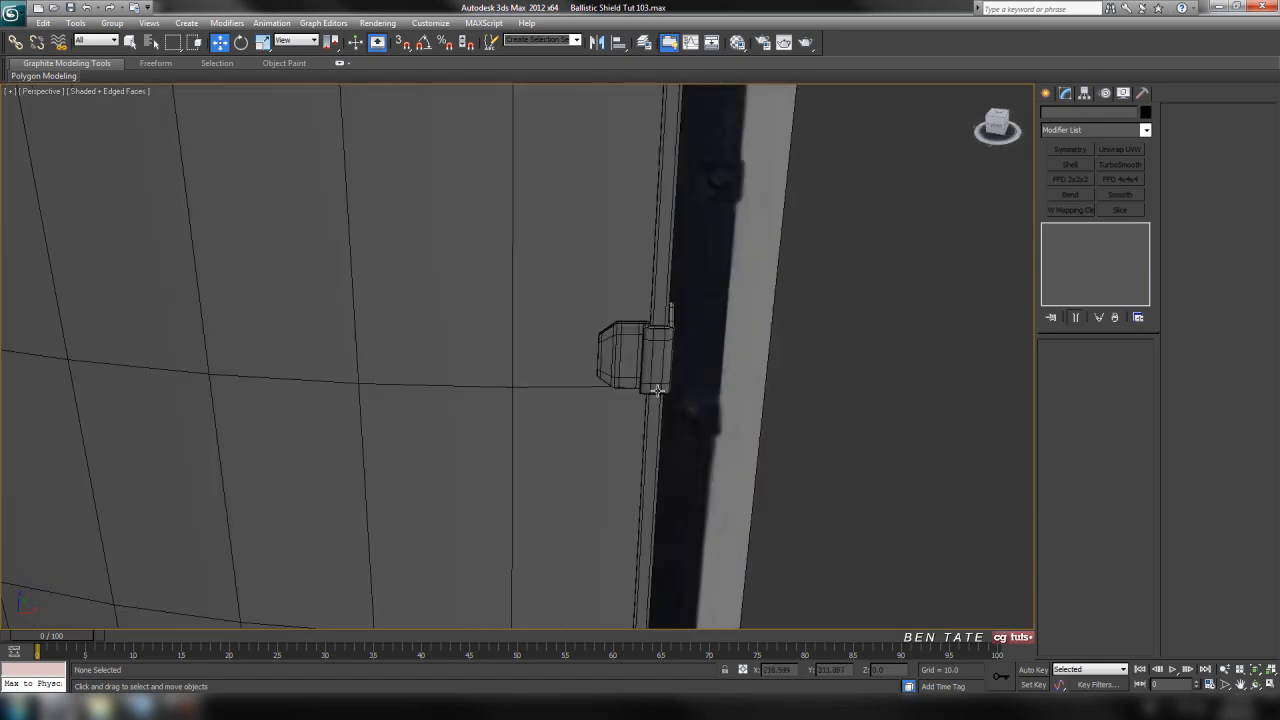
middle_drag(590, 391, 578, 394)
key(alt+w)
middle_click(902, 264)
key(alt+w)
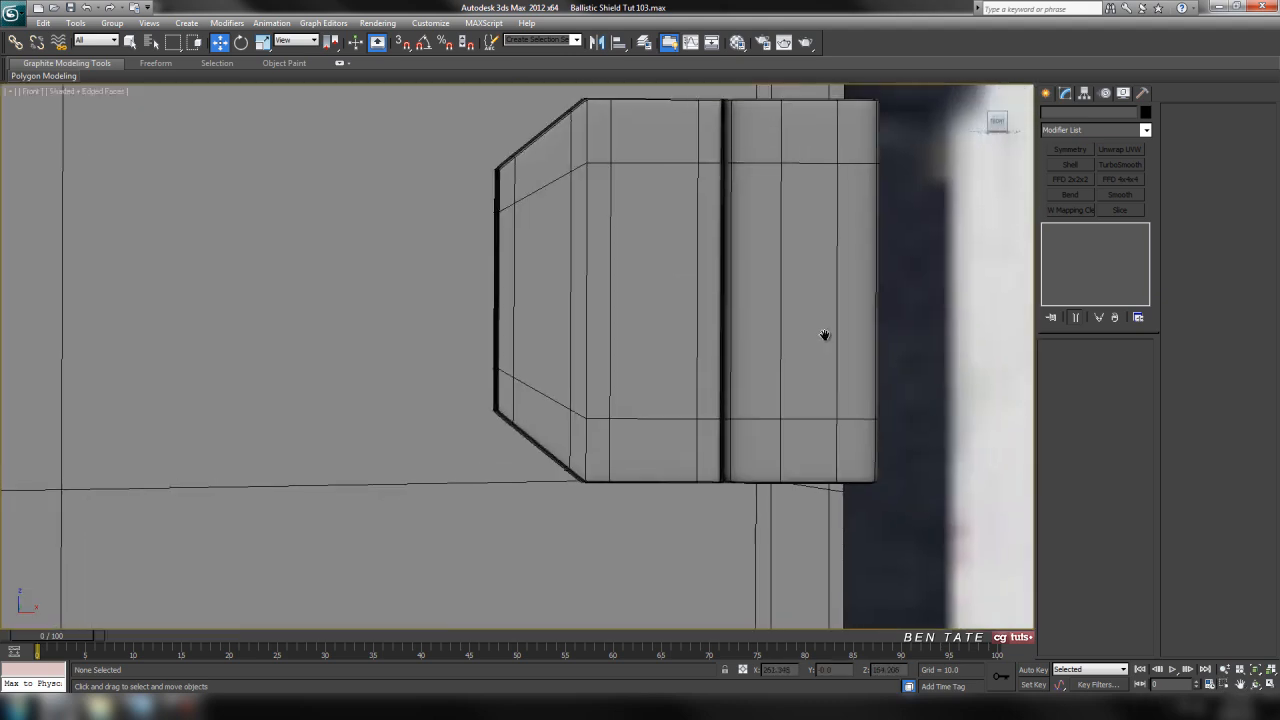
scroll(826, 335, down, 6)
middle_drag(708, 381, 740, 376)
key(F3)
scroll(743, 430, down, 4)
middle_drag(635, 459, 777, 418)
key(F3)
scroll(695, 434, down, 6)
middle_drag(695, 434, 792, 374)
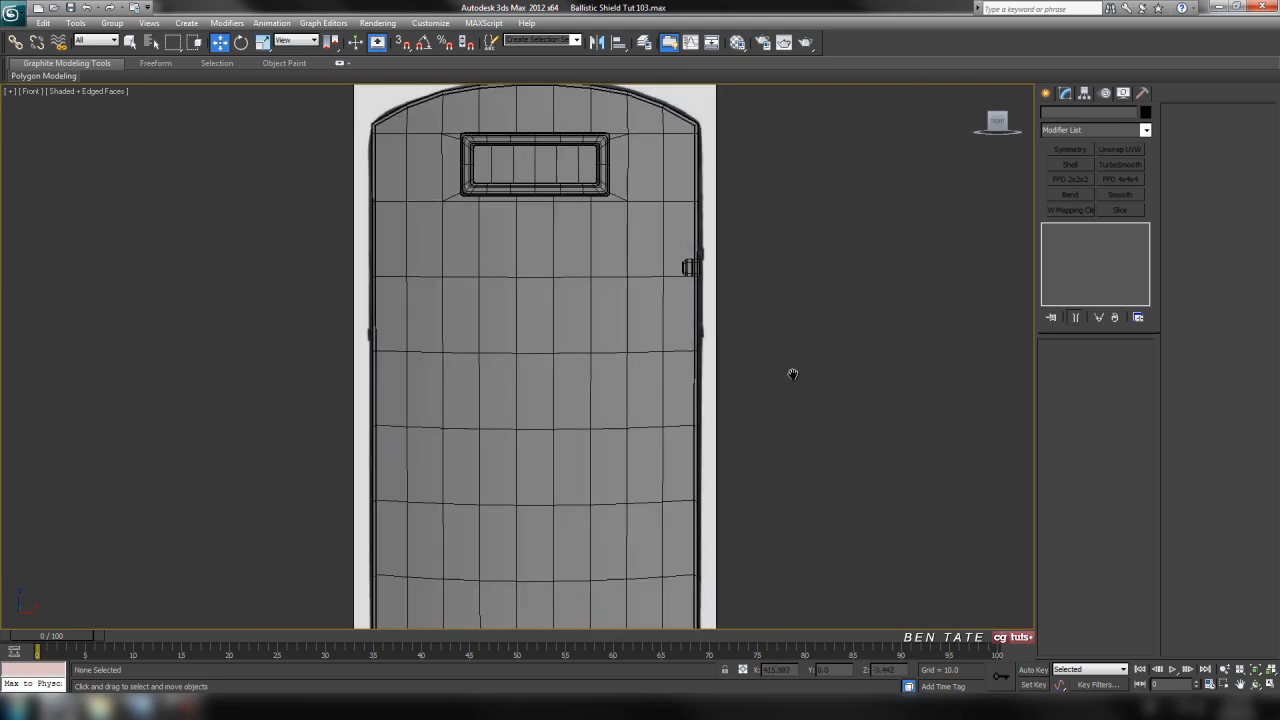
Move the clip up along the shield's edge to about Z 189, level with the upper clip in the reference image
click(690, 267)
key(z)
scroll(771, 366, down, 6)
middle_drag(680, 346, 708, 360)
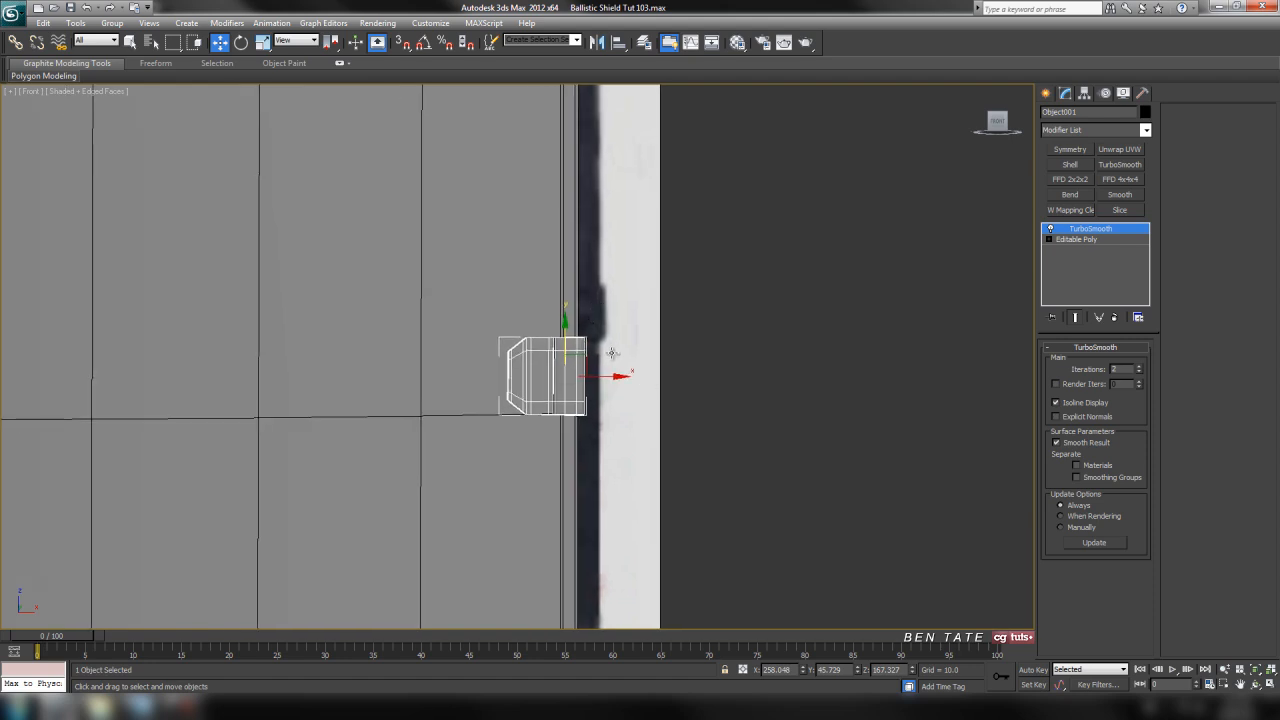
middle_drag(634, 423, 659, 414)
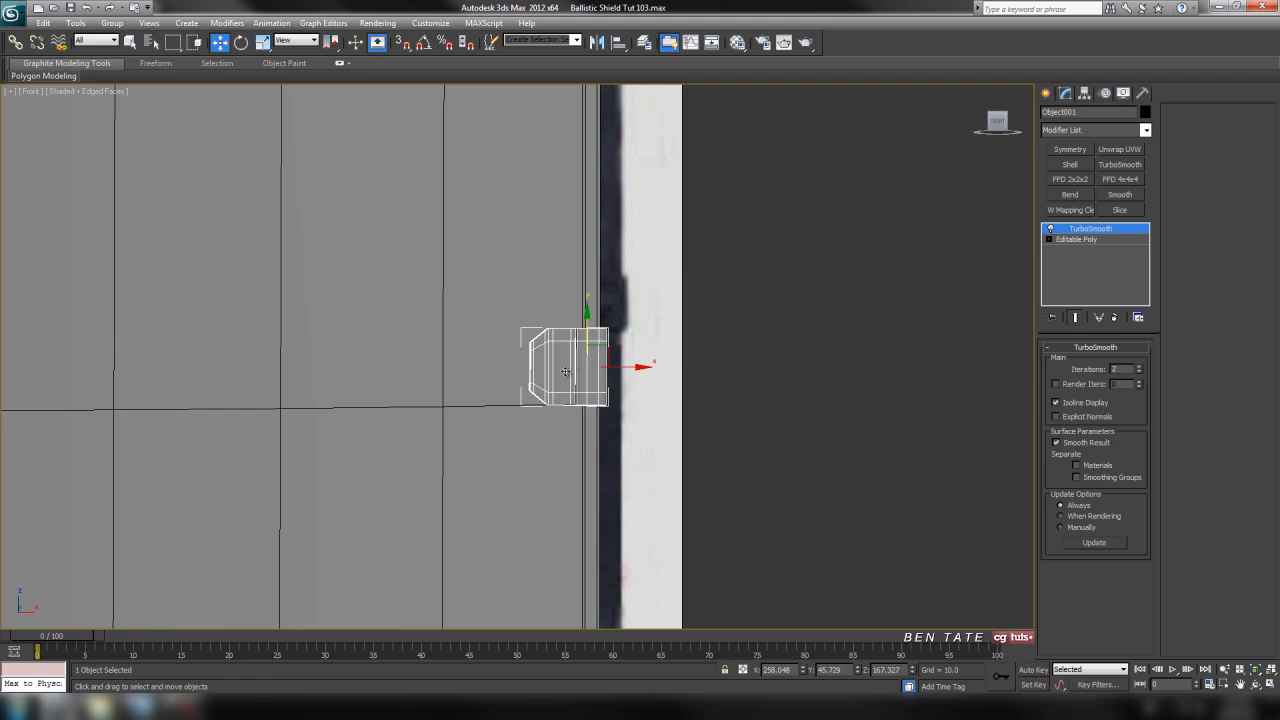
drag(587, 322, 596, 261)
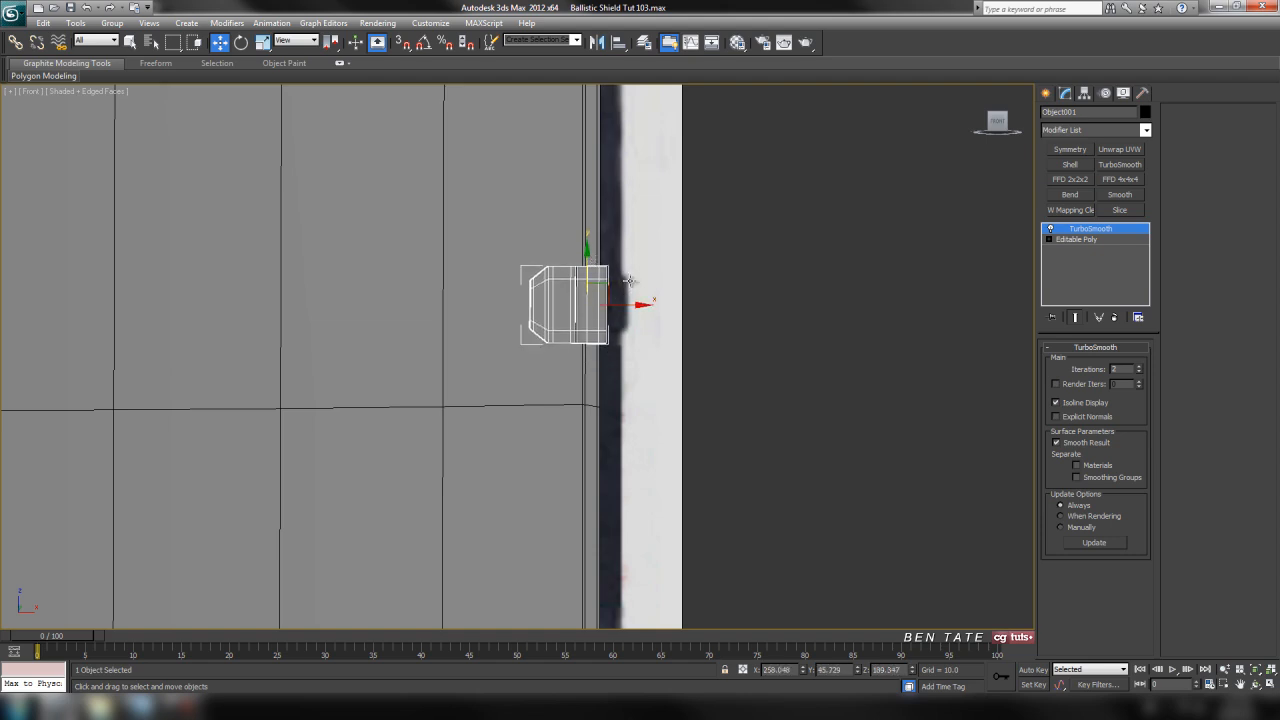
scroll(677, 294, down, 6)
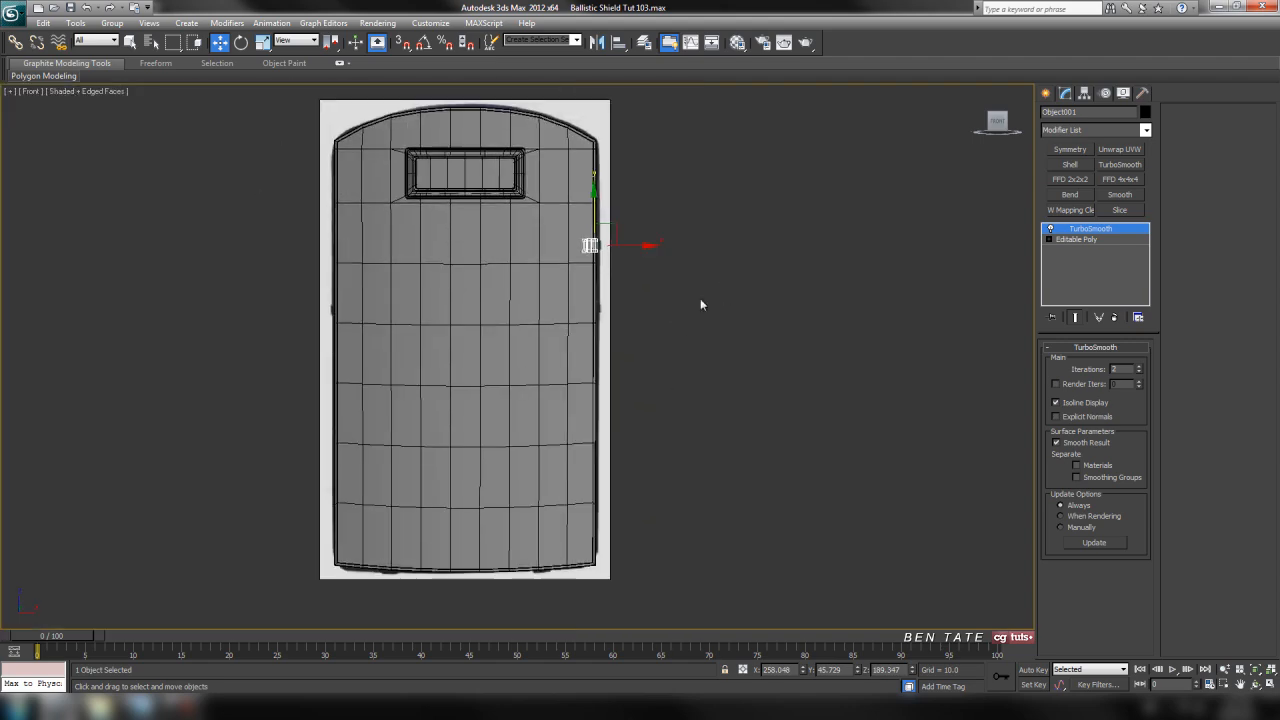
click(706, 313)
Center the clip's pivot on the object, then set only the pivot's X position to 0 at the shield's centerline
middle_drag(712, 320, 727, 415)
scroll(727, 412, up, 4)
middle_drag(738, 309, 712, 290)
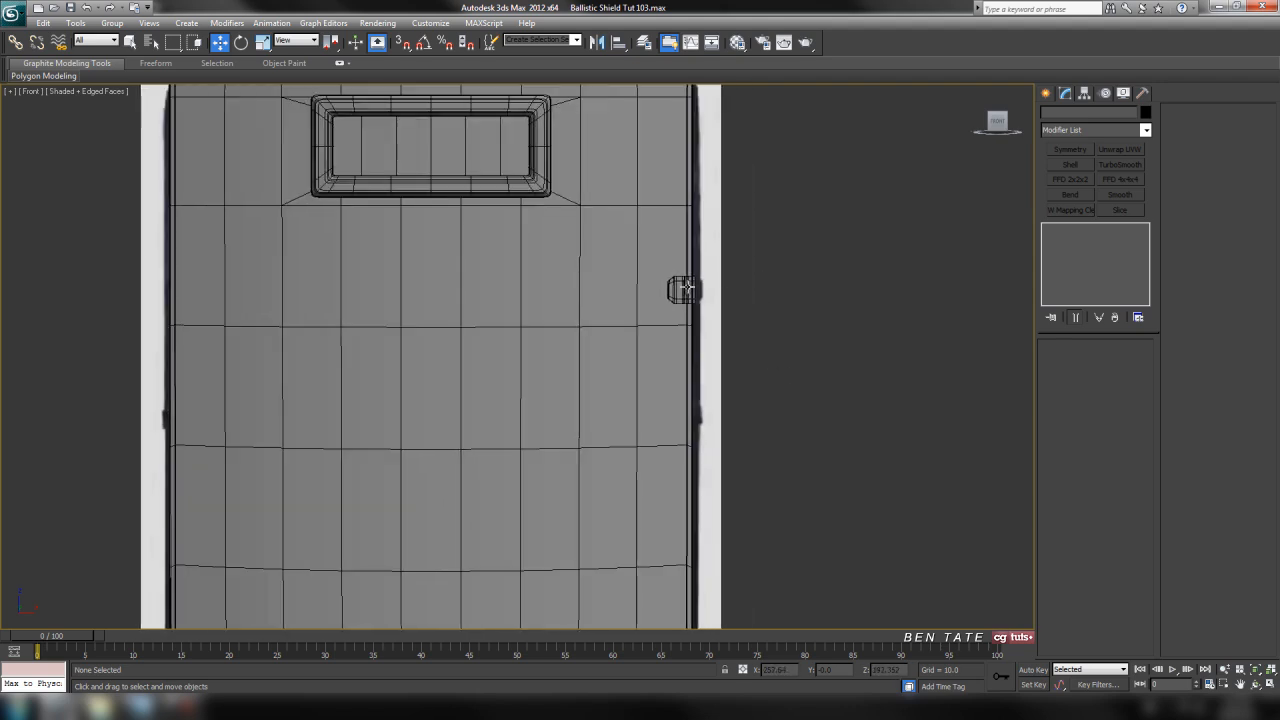
click(685, 289)
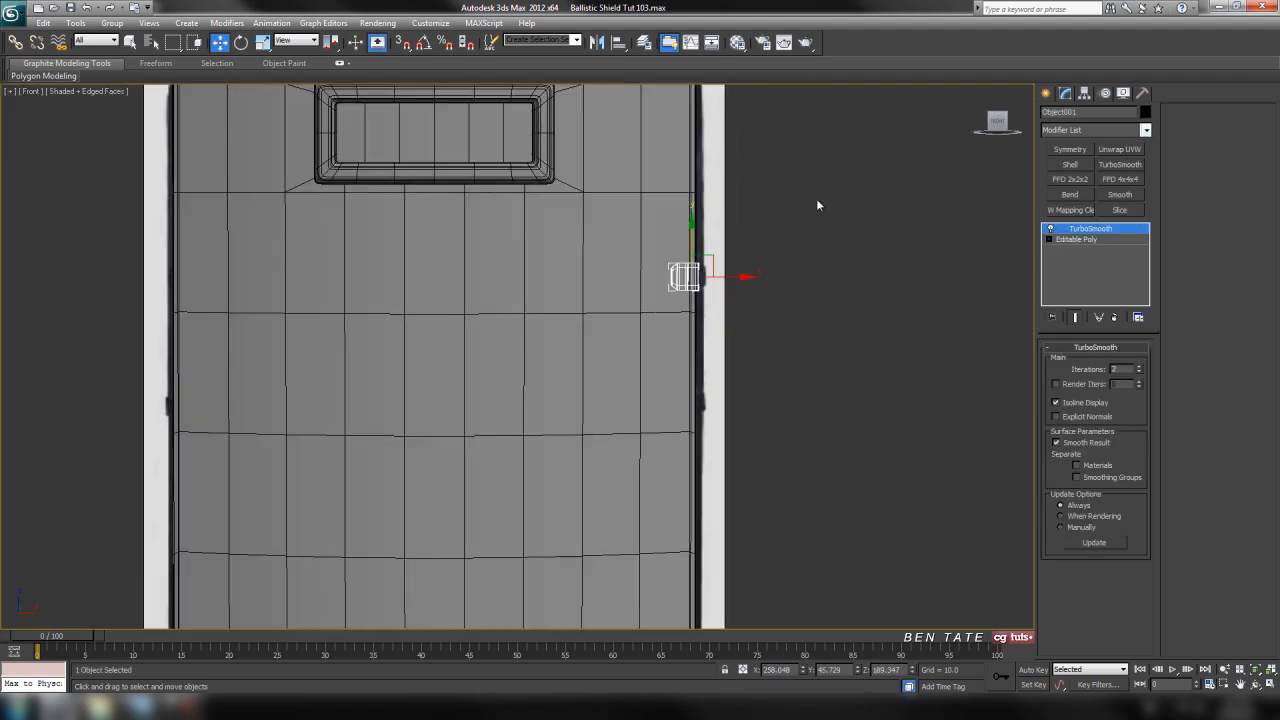
click(1084, 93)
click(1096, 177)
click(1099, 250)
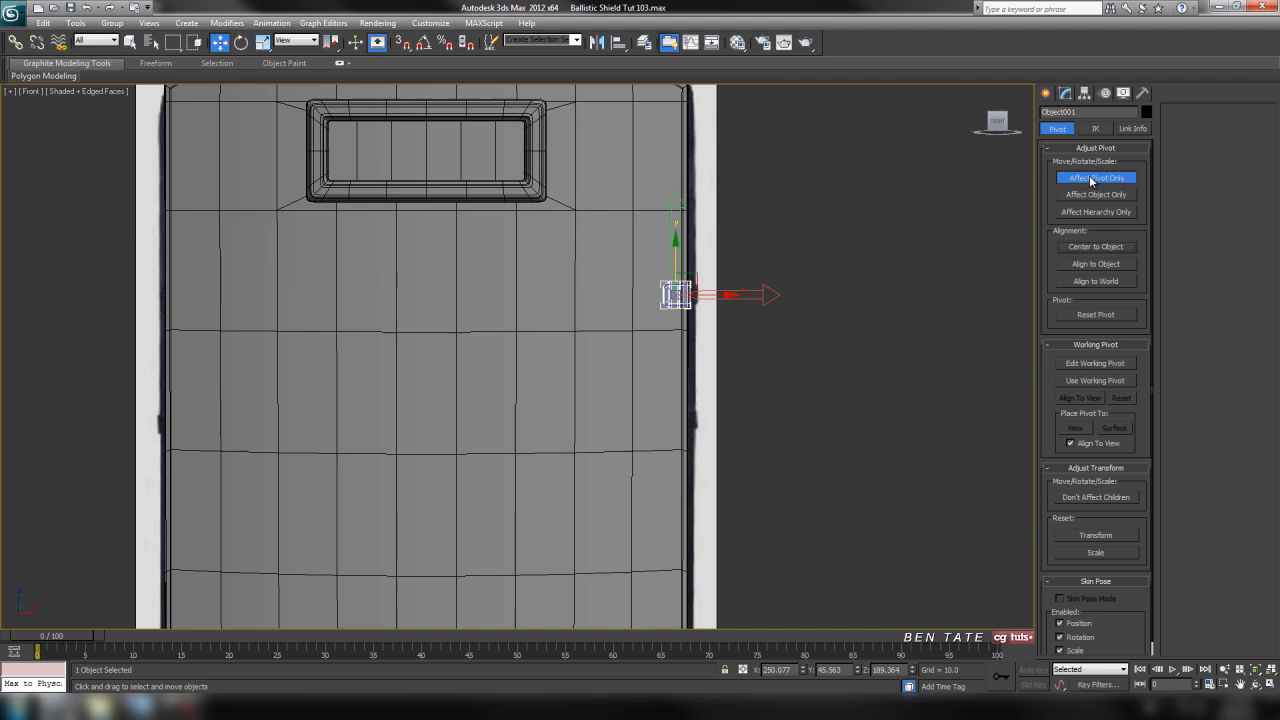
middle_drag(919, 275, 924, 275)
right_click(803, 671)
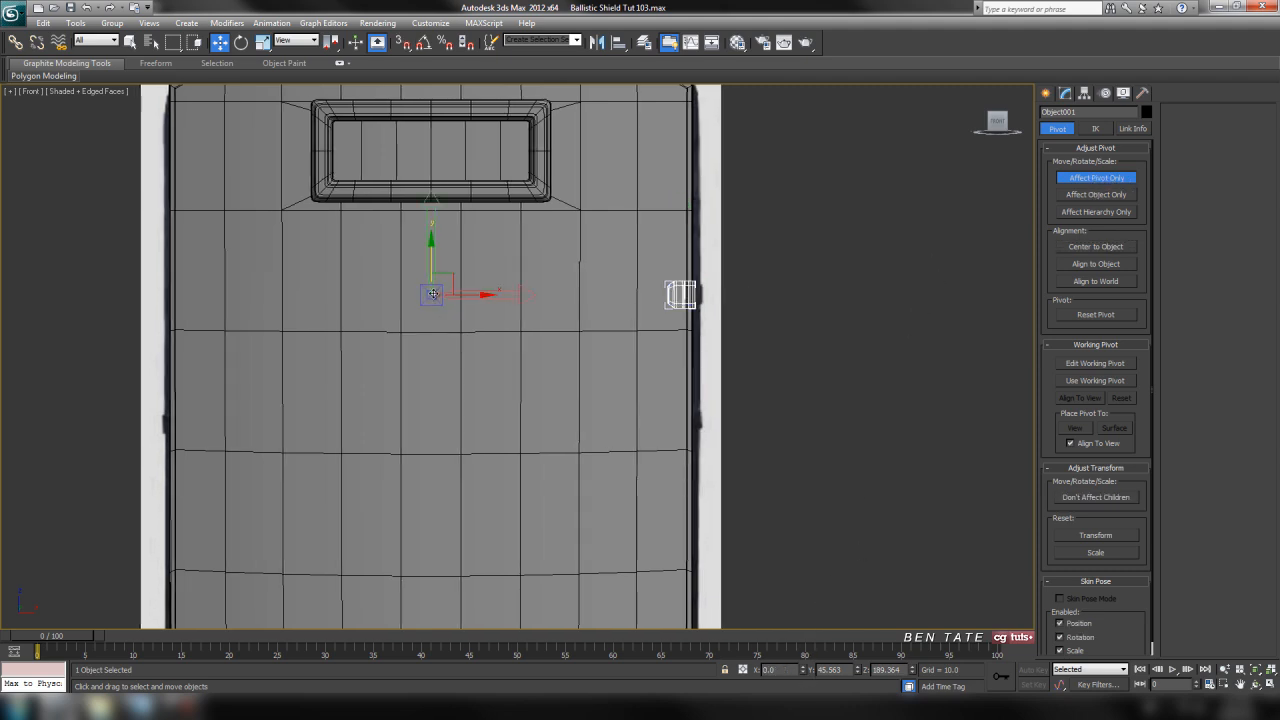
click(1090, 182)
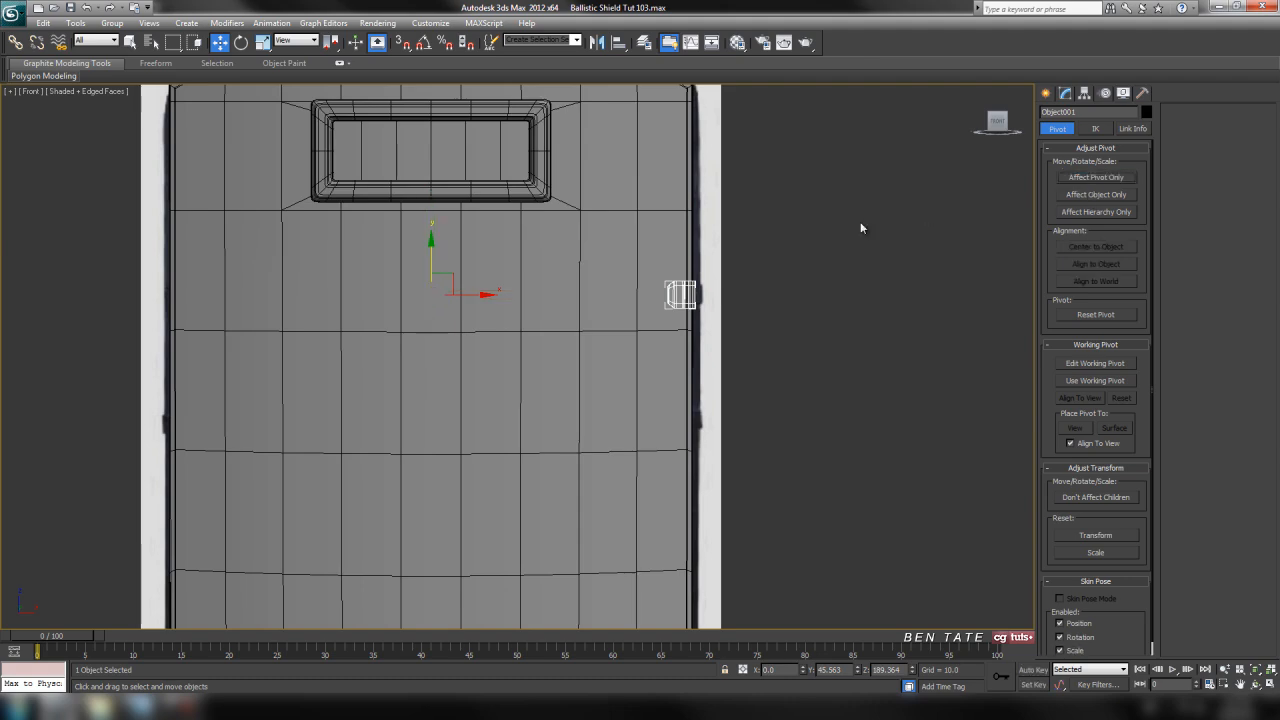
Mirror the clip across the X axis as a copy onto the shield's opposite edge
middle_drag(860, 224, 888, 234)
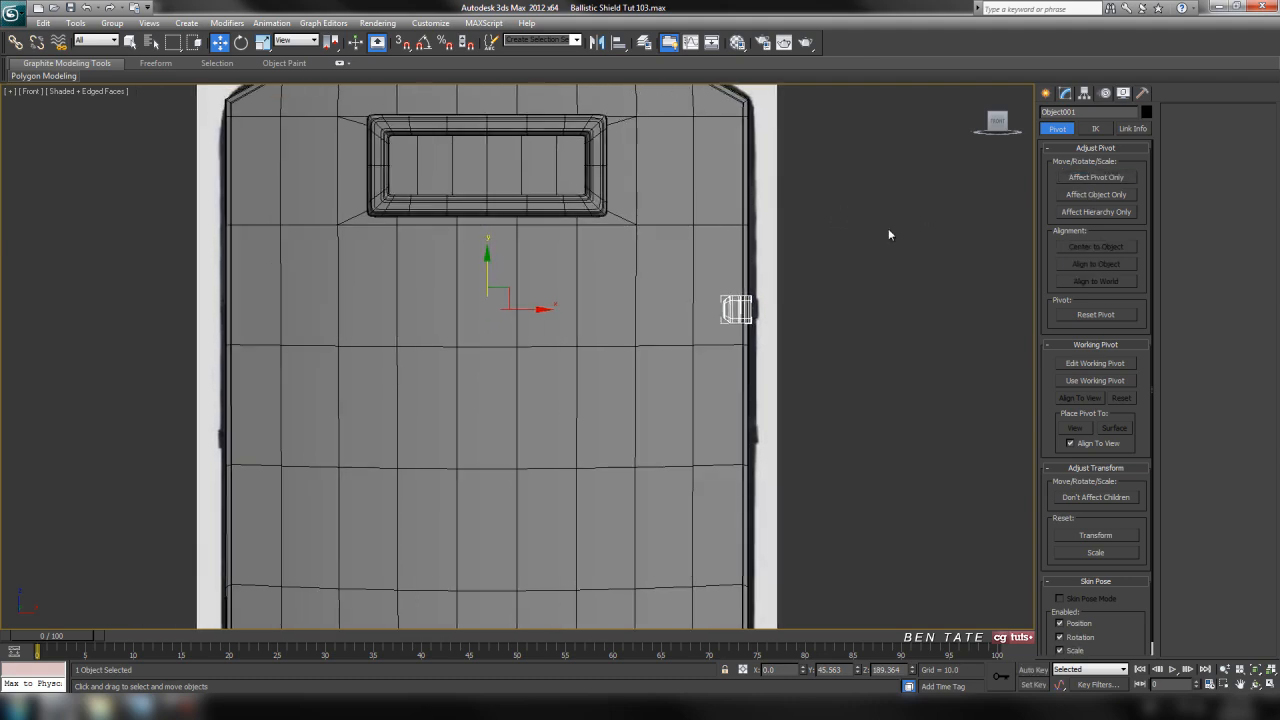
click(596, 42)
click(613, 372)
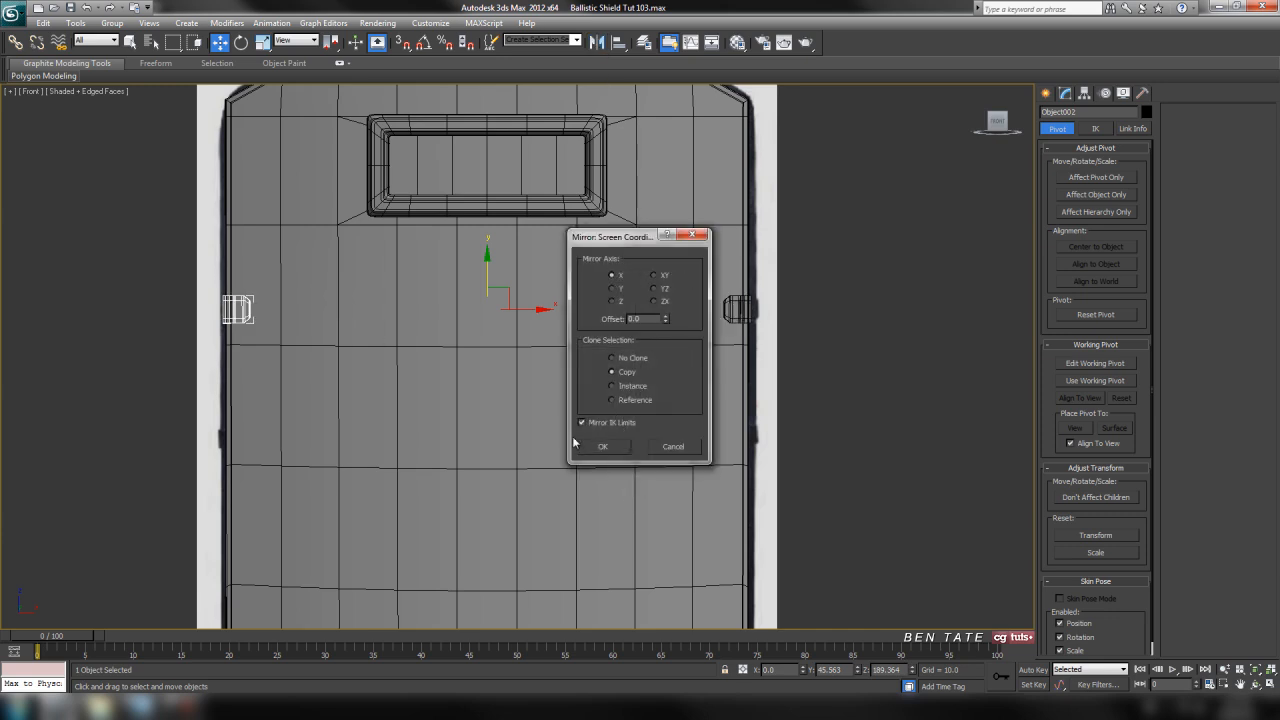
click(607, 446)
Inspect the mirrored clip on the shield's edge up close, then return to the front view
key(alt+w)
right_click(814, 514)
key(alt+w)
key(z)
alt+middle_drag(541, 410, 660, 394)
scroll(737, 414, down, 5)
key(alt+w)
right_click(850, 280)
key(alt+w)
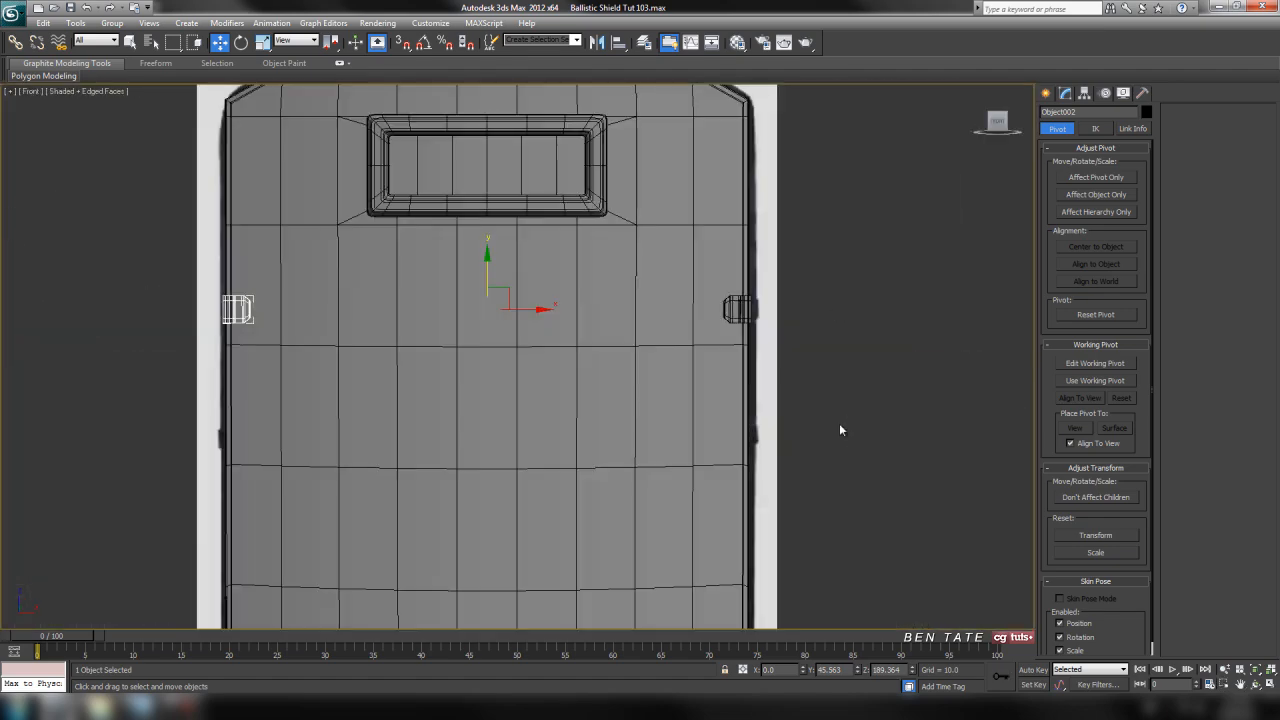
Copy both clips straight down along the shield's edges to the height of the lower clips in the reference image
ctrl+click(741, 310)
middle_drag(721, 391, 810, 367)
shift+drag(576, 233, 567, 361)
click(641, 412)
mouse_move(852, 450)
middle_down()
mouse_move(576, 415)
mouse_move(637, 407)
middle_up()
scroll(575, 416, up, 5)
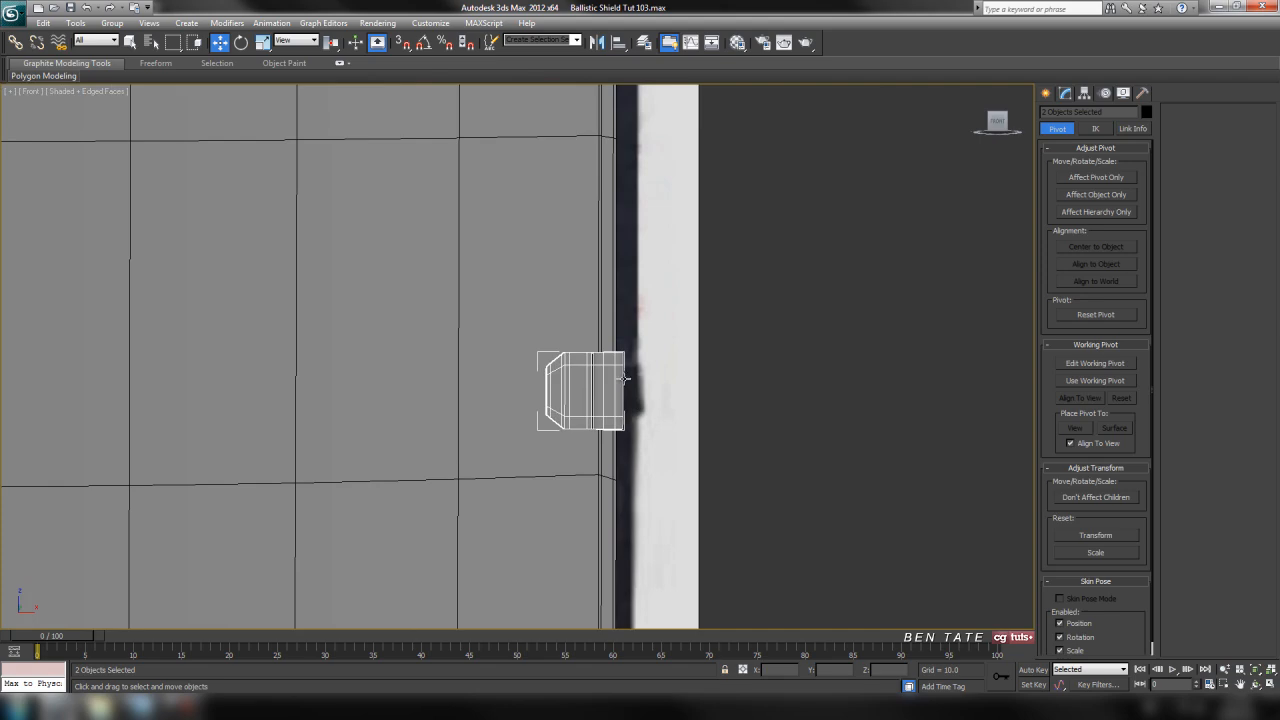
scroll(636, 408, down, 5)
click(850, 551)
Check all four clips in the perspective view, then consult the shield reference photo in Windows Photo Viewer and return to 3ds Max
key(alt+w)
middle_click(902, 495)
key(alt+w)
alt+middle_drag(902, 495, 726, 418)
scroll(793, 450, down, 5)
scroll(710, 416, up, 5)
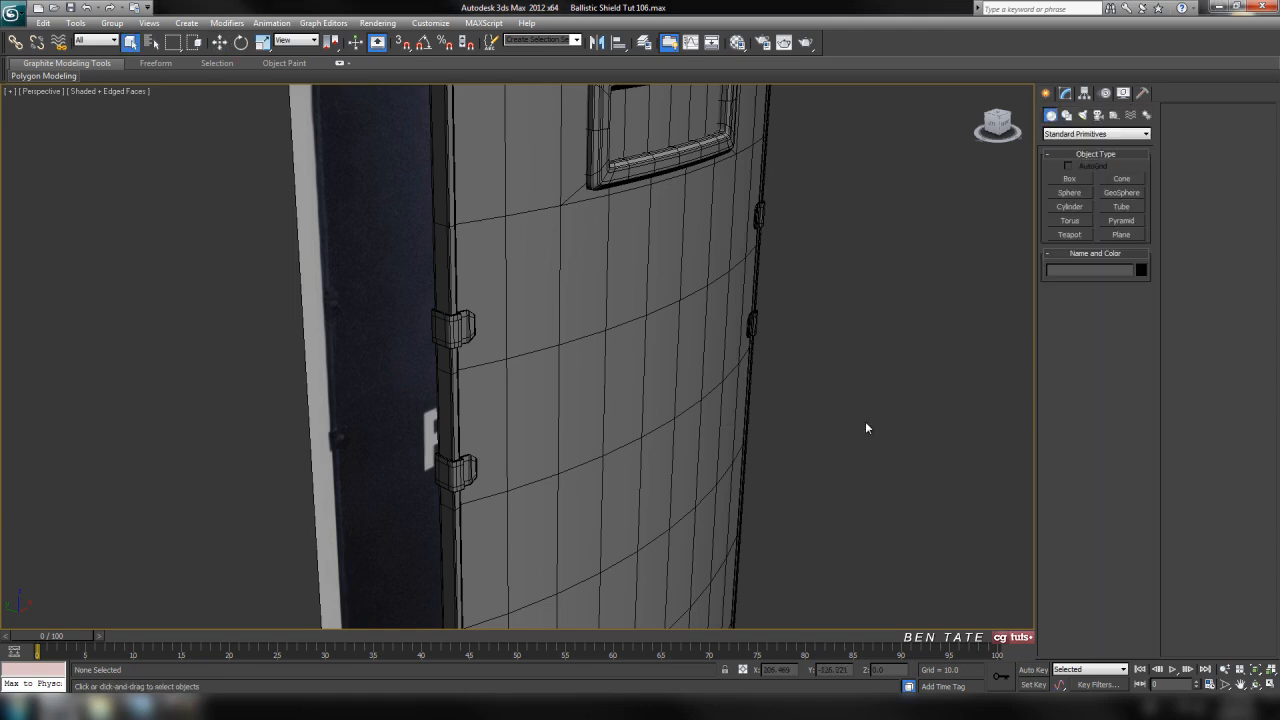
middle_drag(866, 429, 811, 365)
scroll(817, 406, down, 4)
click(143, 710)
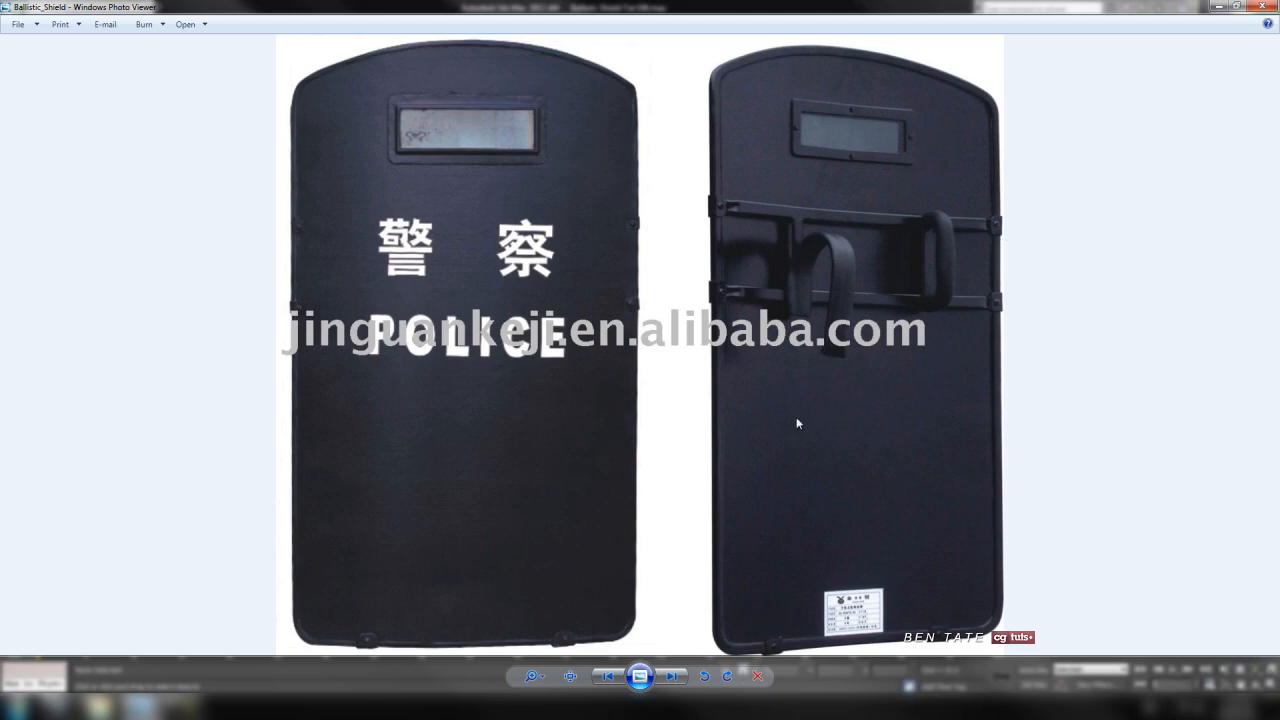
click(62, 708)
In the wireframe front view, draw a plane about 18.9 long and 504 wide between the upper clips, with 1 length and 1 width segment
alt+middle_drag(705, 400, 745, 397)
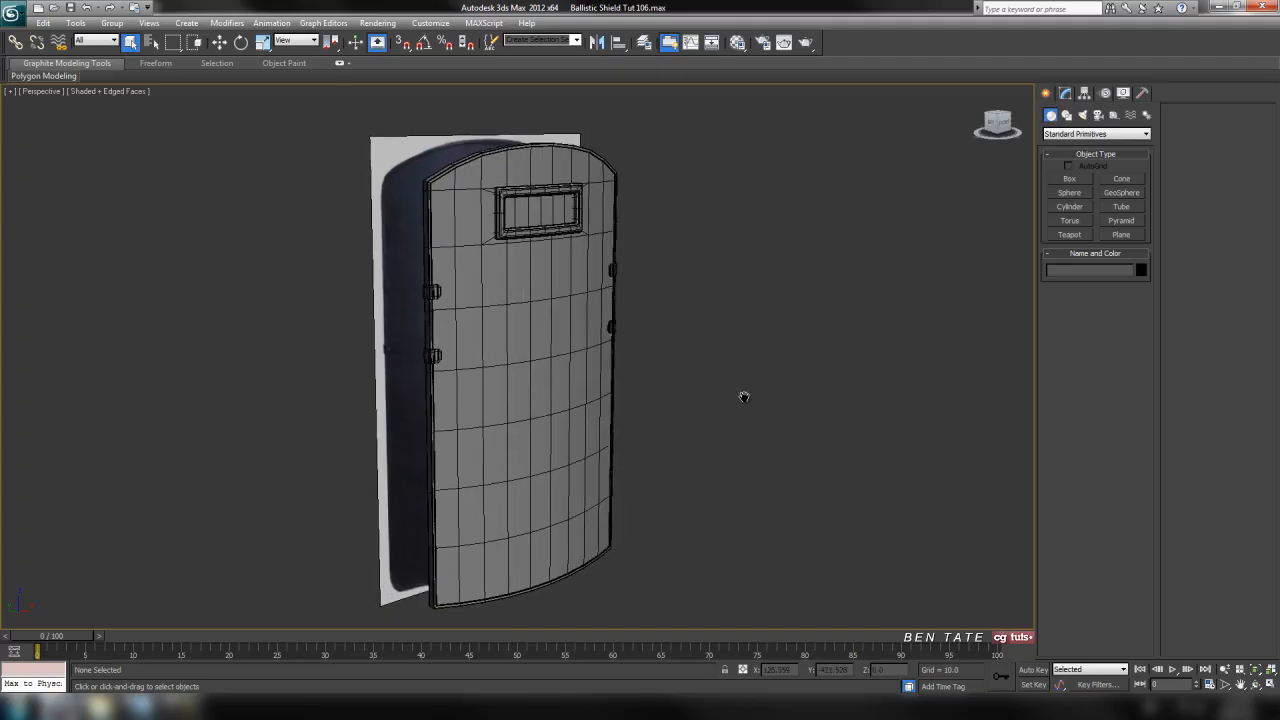
key(alt+w)
click(878, 251)
key(alt+w)
scroll(697, 272, down, 5)
middle_drag(604, 304, 766, 257)
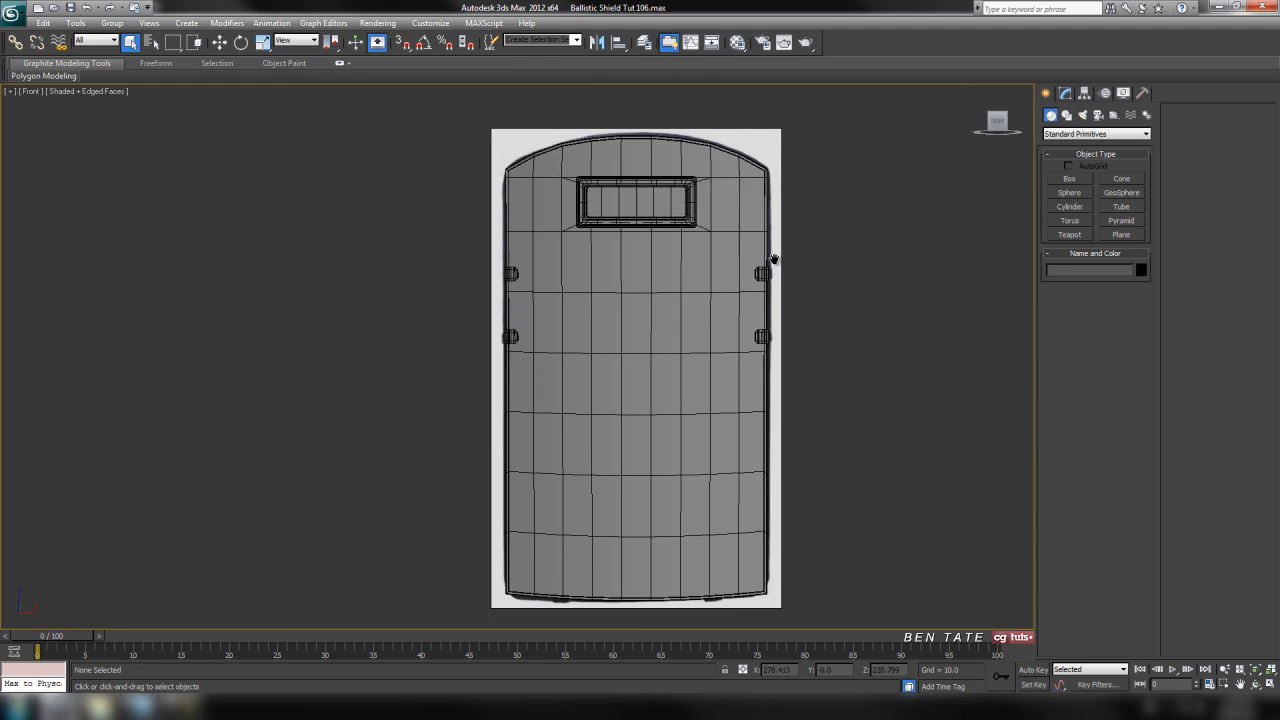
key(F3)
scroll(757, 331, up, 7)
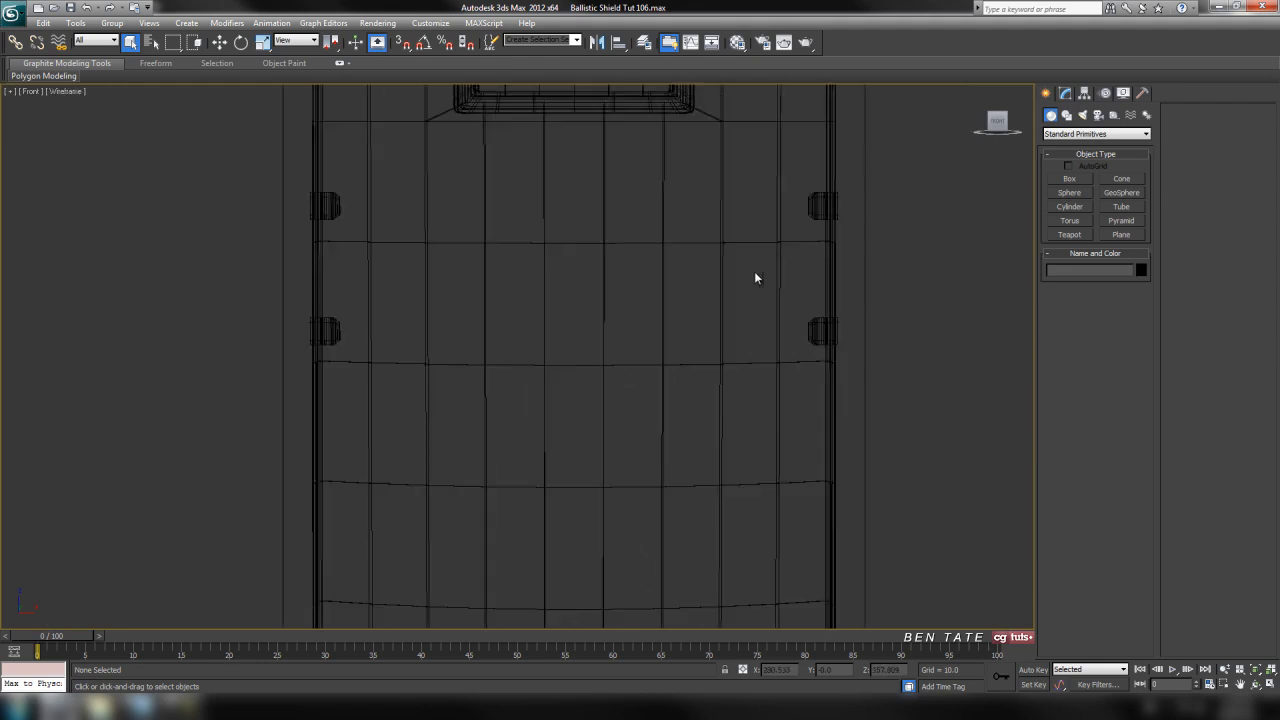
mouse_move(680, 451)
middle_down()
mouse_move(663, 485)
mouse_move(666, 456)
middle_up()
click(1121, 235)
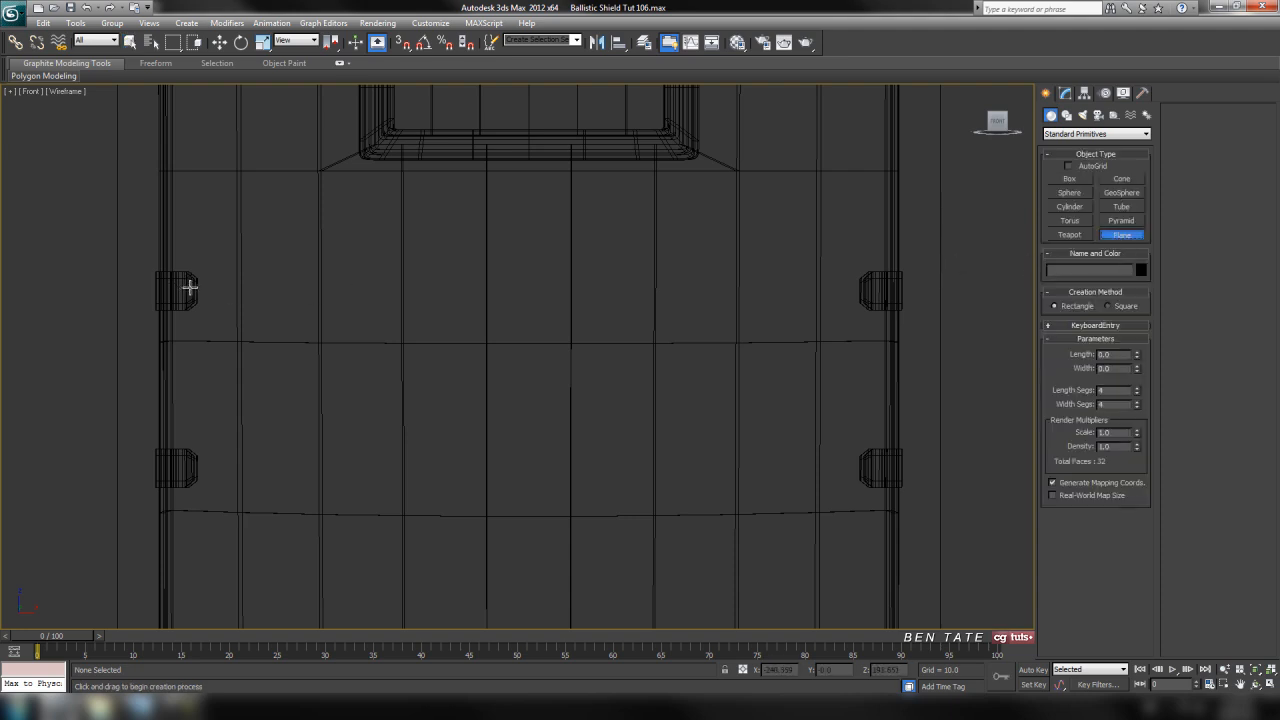
drag(180, 278, 888, 306)
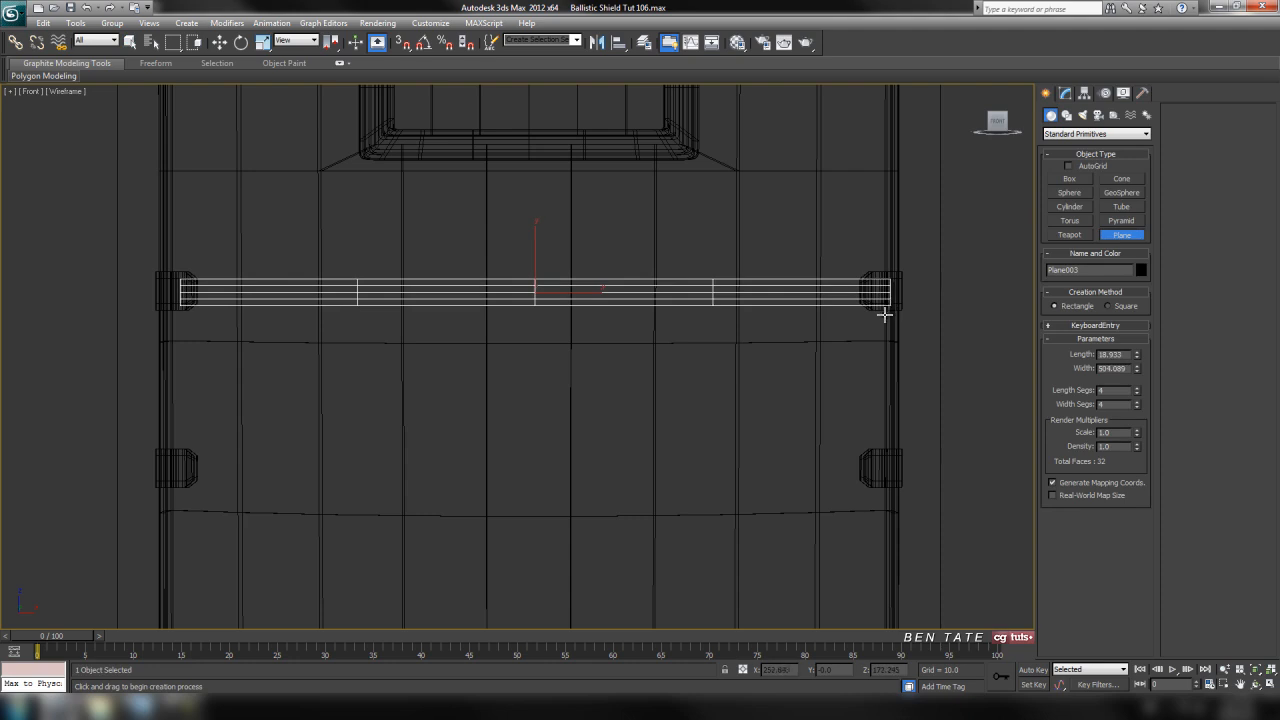
right_click(1136, 390)
right_click(1136, 404)
Center the strap plane by setting its absolute world X and Y positions to 0
middle_drag(863, 369, 755, 365)
right_click(219, 42)
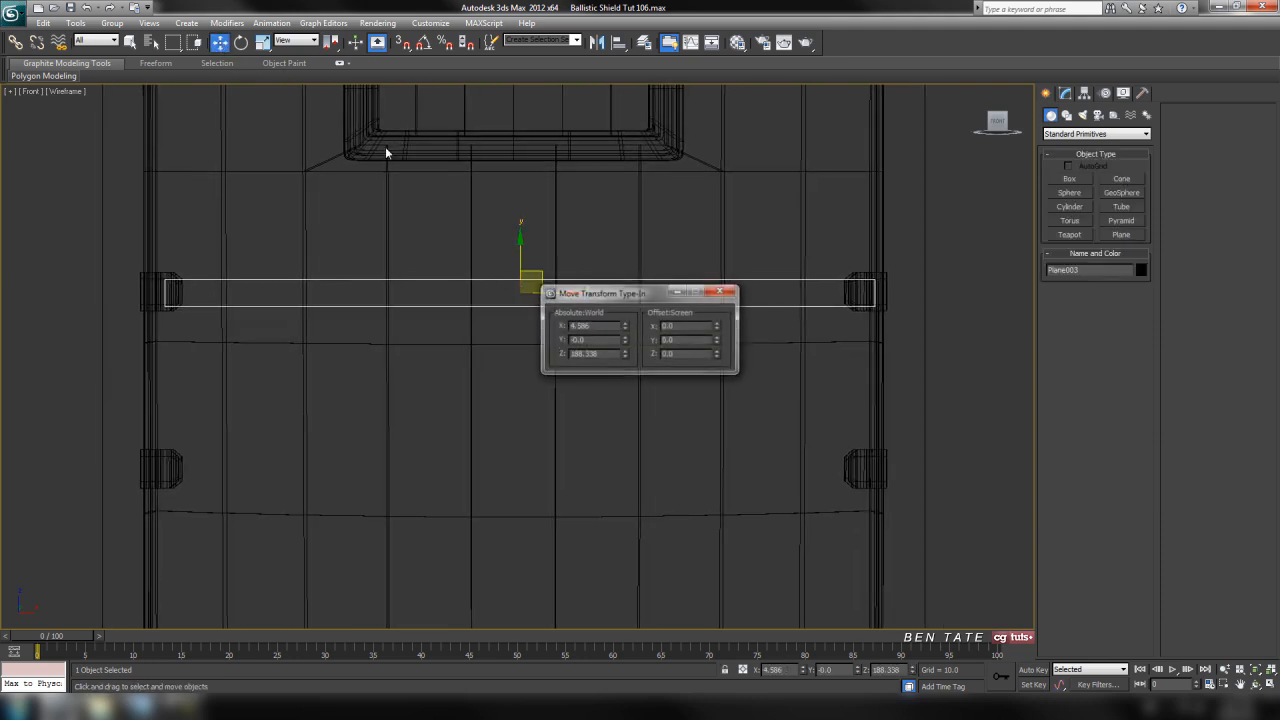
right_click(625, 328)
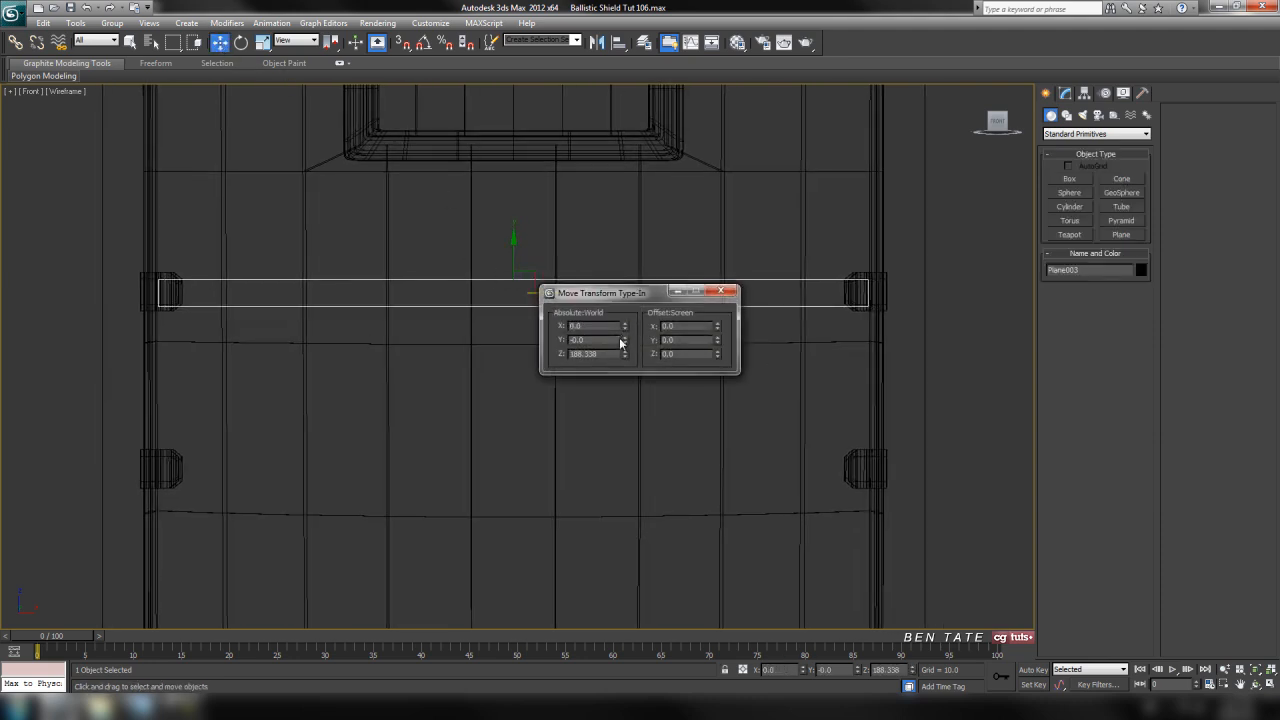
click(720, 291)
Move the strap plane along Y in the top view to about 71, placing it behind the shield
middle_drag(743, 300, 675, 346)
mouse_move(759, 428)
middle_down()
mouse_move(726, 420)
mouse_move(751, 449)
middle_up()
key(alt+w)
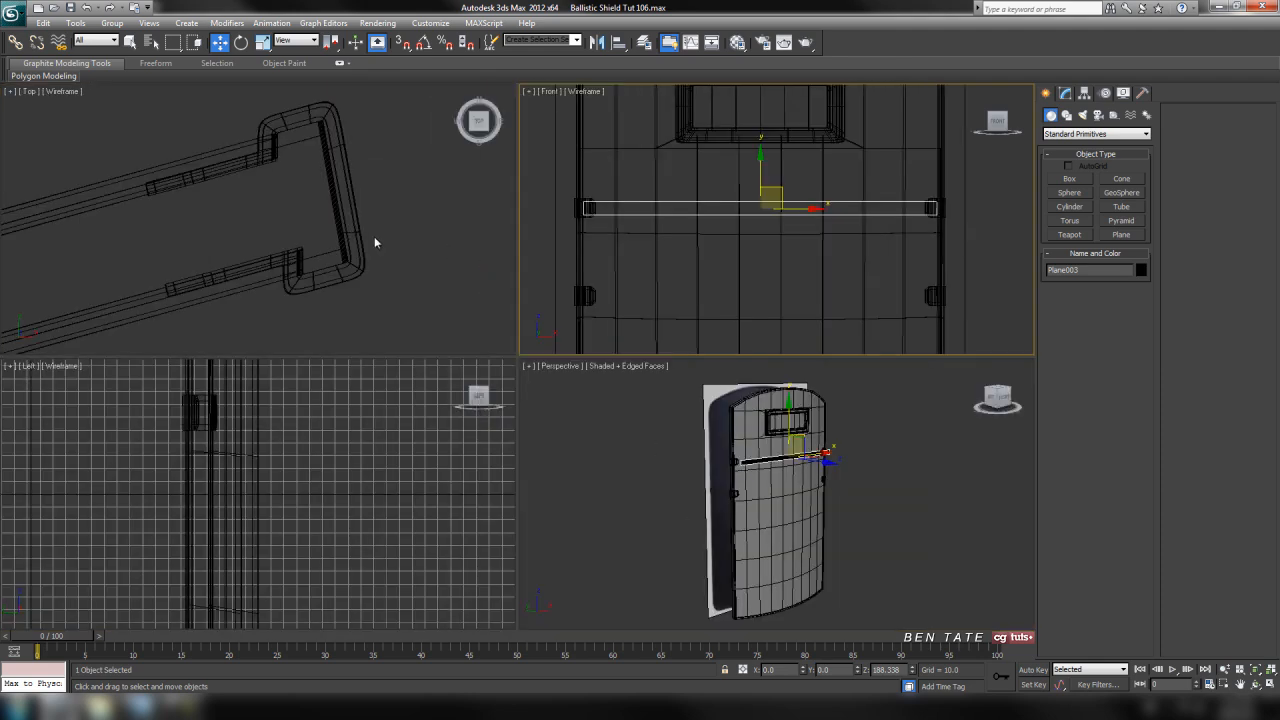
middle_drag(376, 243, 403, 257)
key(alt+w)
scroll(491, 283, down, 10)
middle_drag(361, 301, 512, 301)
drag(448, 349, 446, 287)
key(alt+w)
middle_click(560, 400)
key(alt+w)
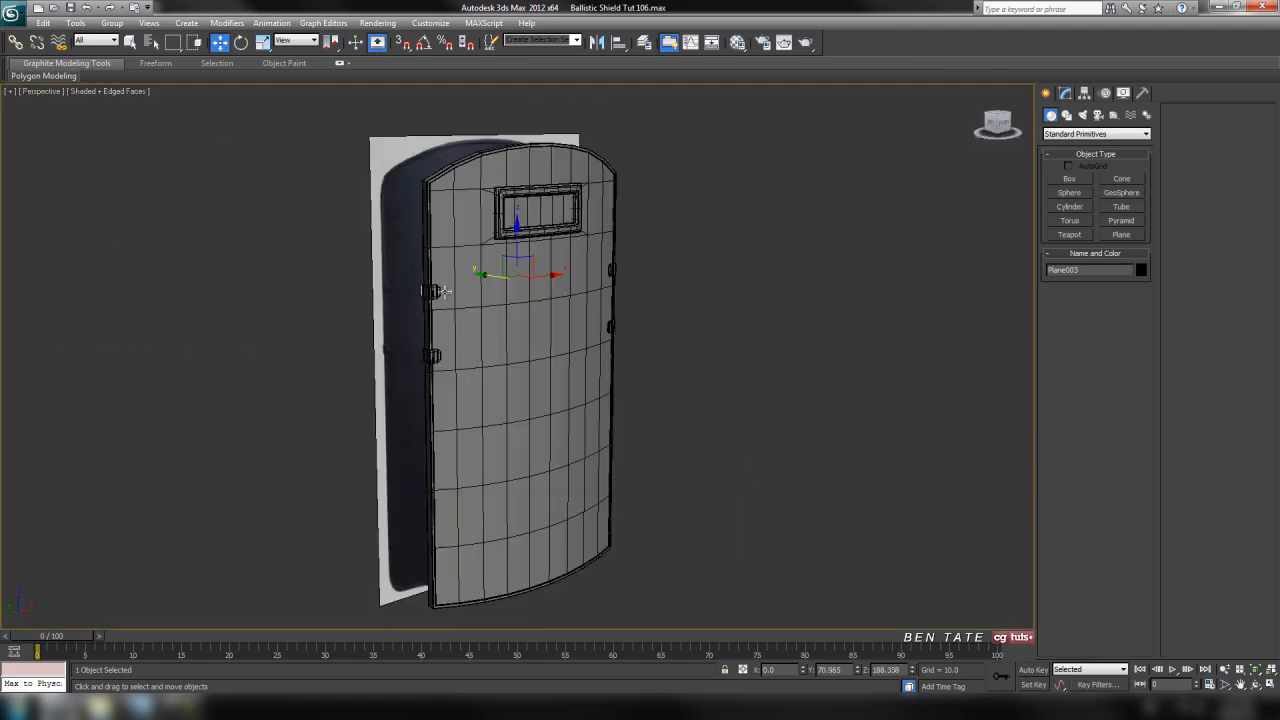
Move the reference image plane back along Y to about 1200, clear of the shield
key(alt+w)
middle_click(362, 322)
scroll(293, 249, down, 3)
click(308, 260)
drag(298, 238, 299, 60)
middle_drag(422, 297, 418, 241)
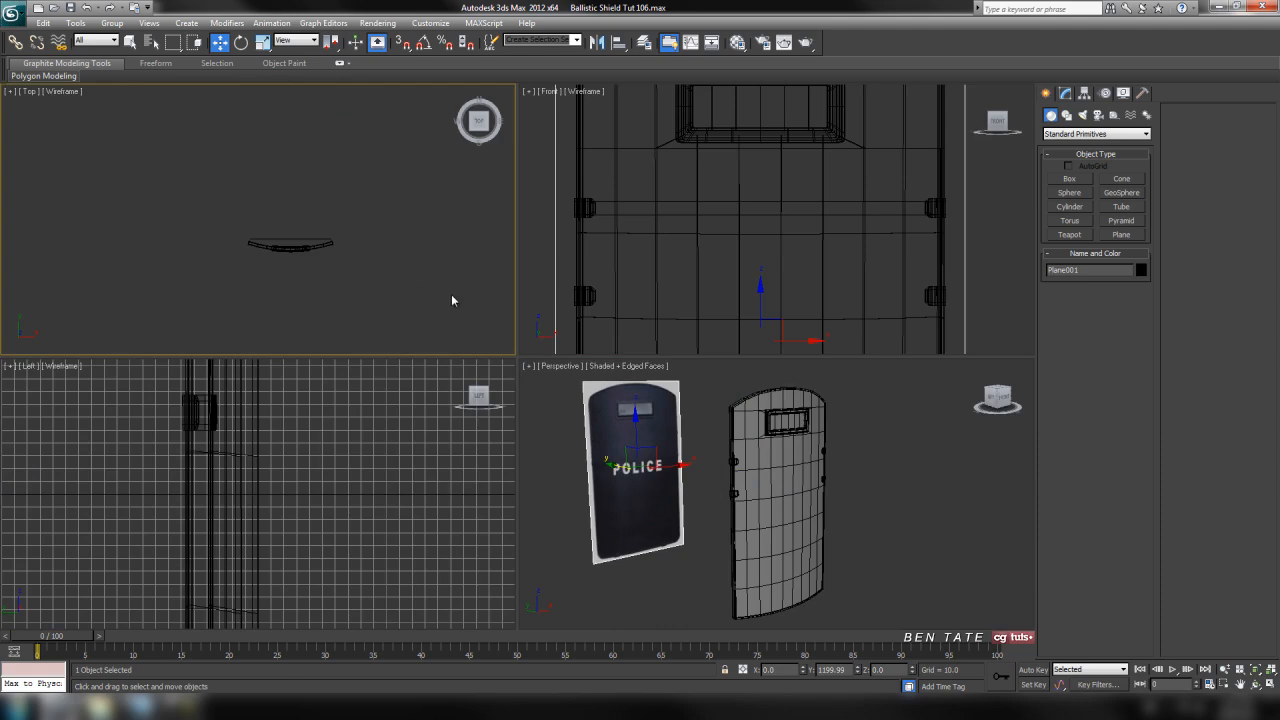
Assign the 02 - Default material to the strap plane behind the shield
drag(302, 240, 303, 247)
middle_click(752, 509)
key(alt+w)
key(z)
alt+middle_drag(555, 435, 834, 426)
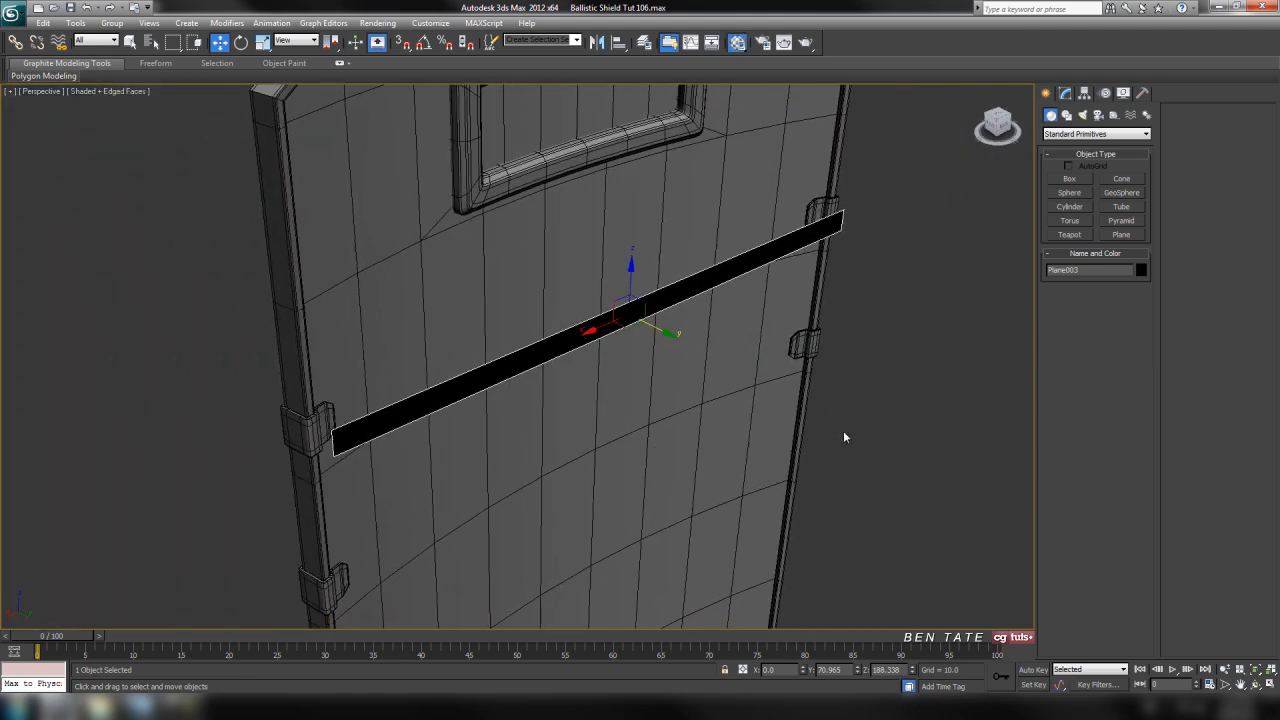
key(m)
click(177, 290)
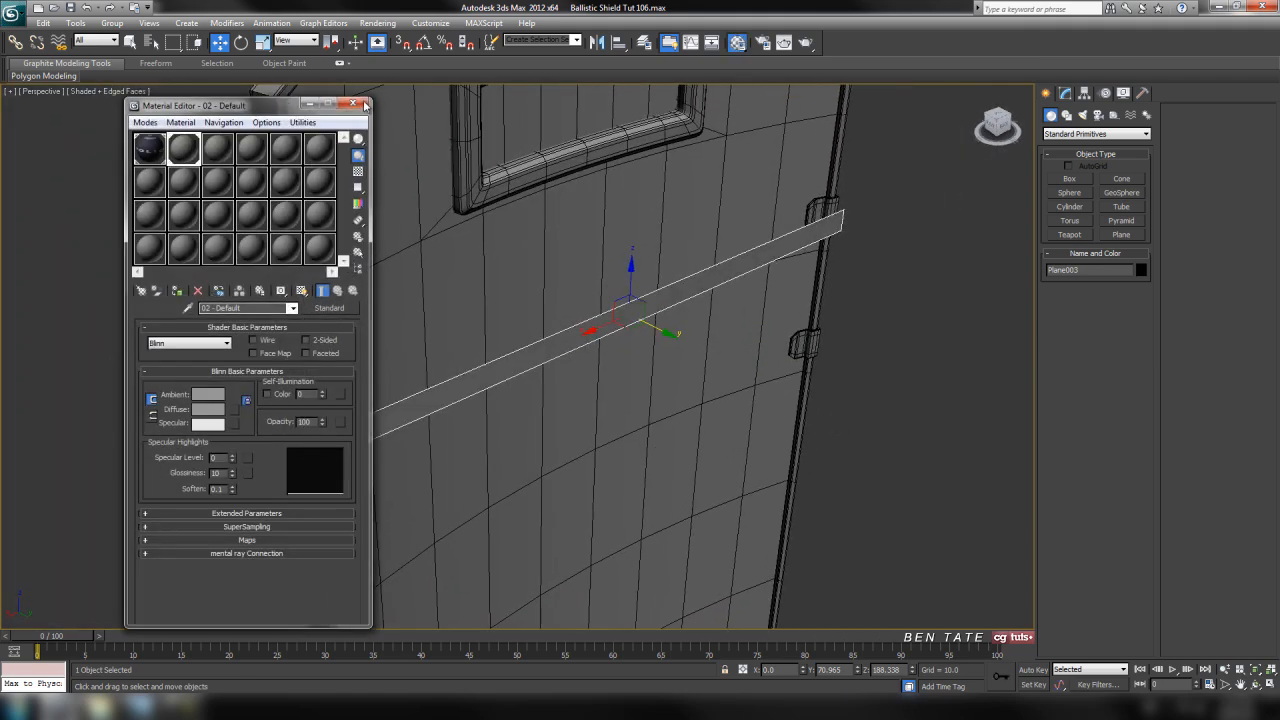
click(360, 104)
Add a Bend modifier to the strap plane with an angle of about -24 on the X bend axis
middle_drag(589, 277, 543, 297)
scroll(688, 357, up, 3)
middle_drag(700, 361, 705, 346)
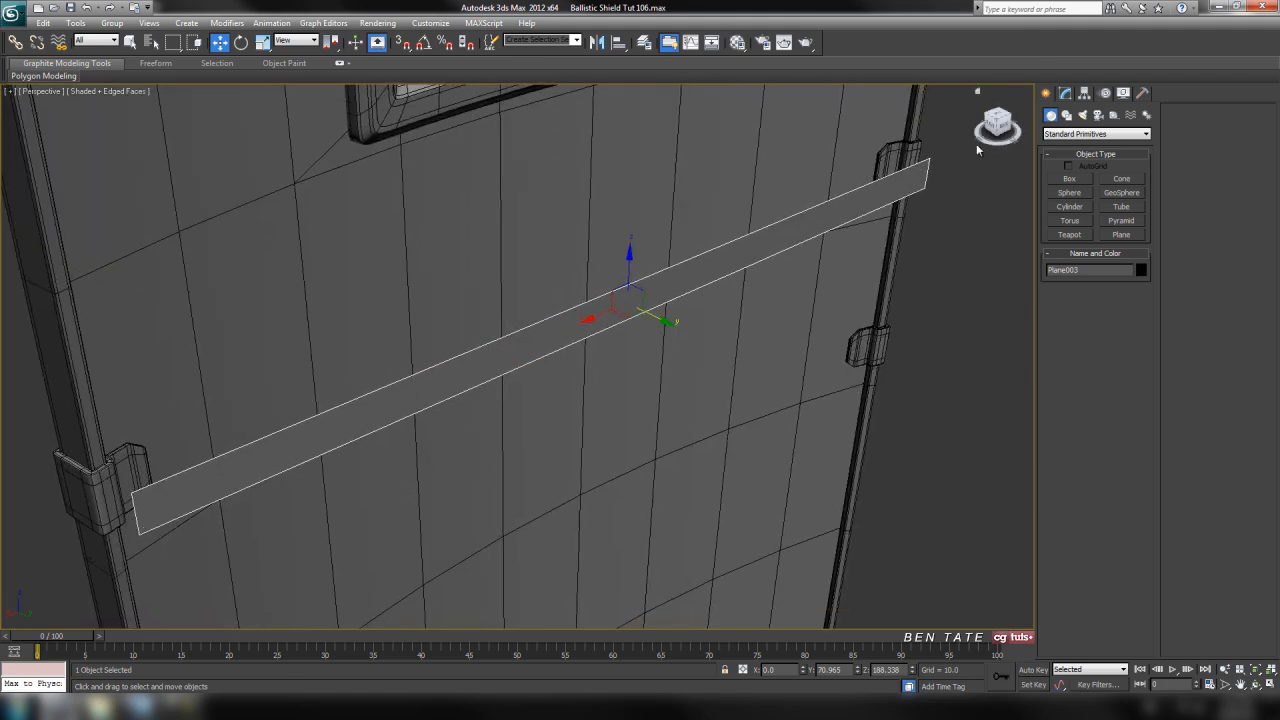
click(1065, 93)
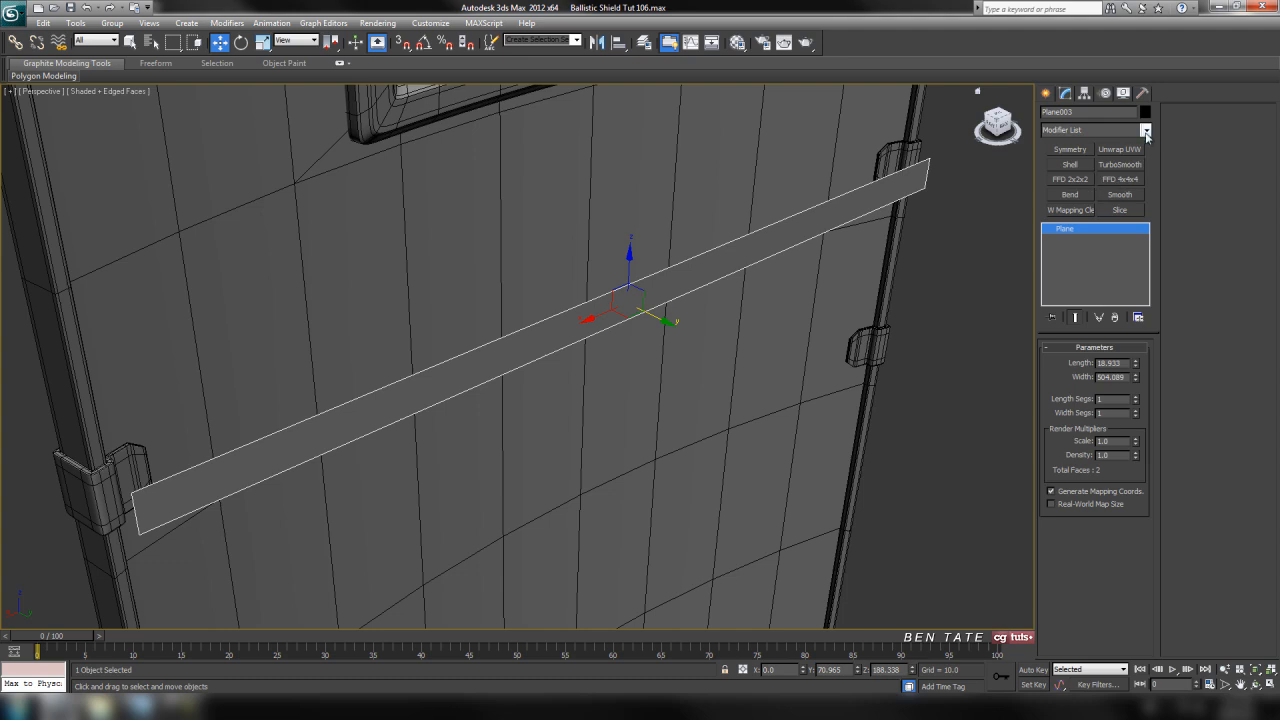
click(1146, 131)
click(1095, 314)
middle_drag(806, 320, 830, 328)
drag(1131, 374, 1119, 401)
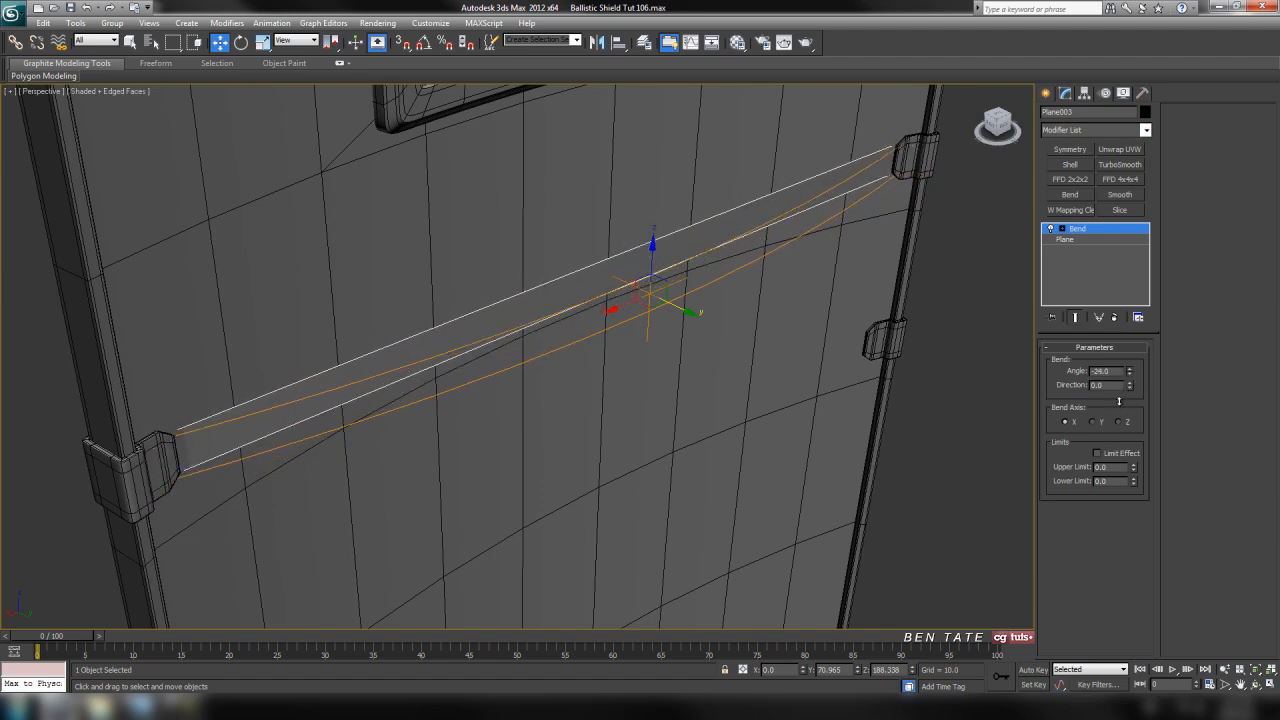
Set the strap plane's width segments to 2 beneath the Bend modifier and show all four views
click(1084, 240)
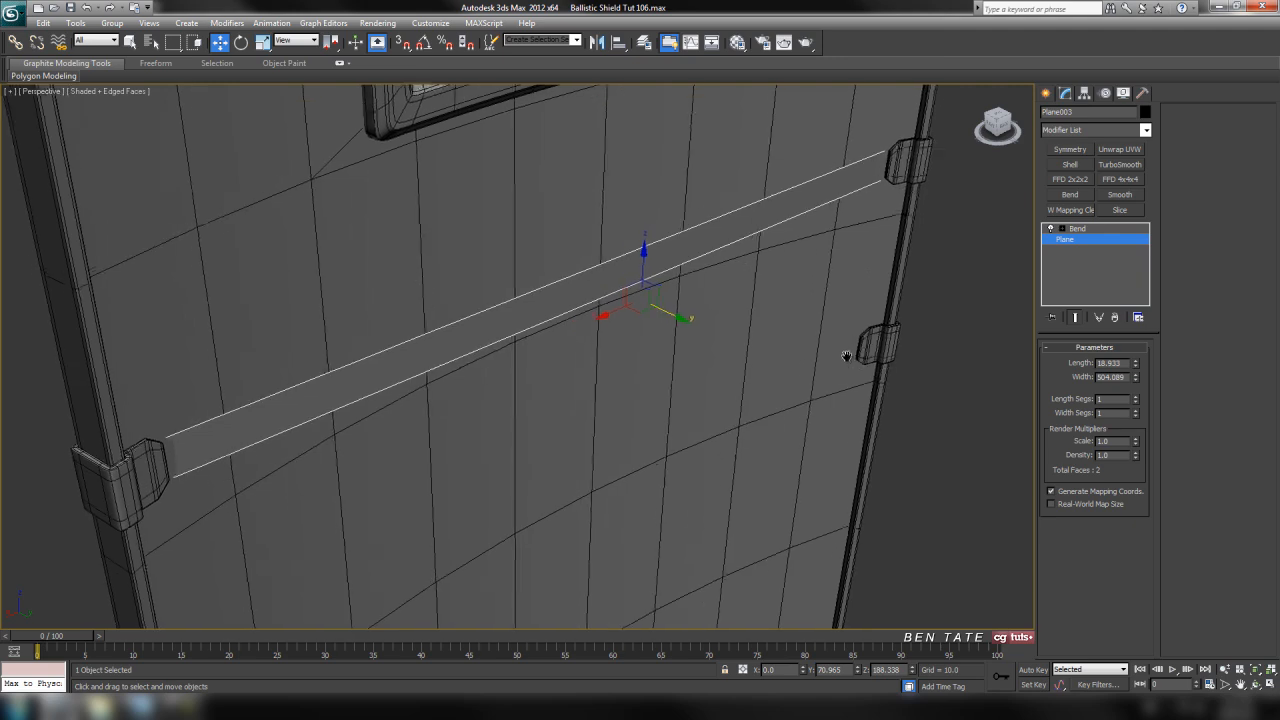
click(1134, 413)
key(alt+w)
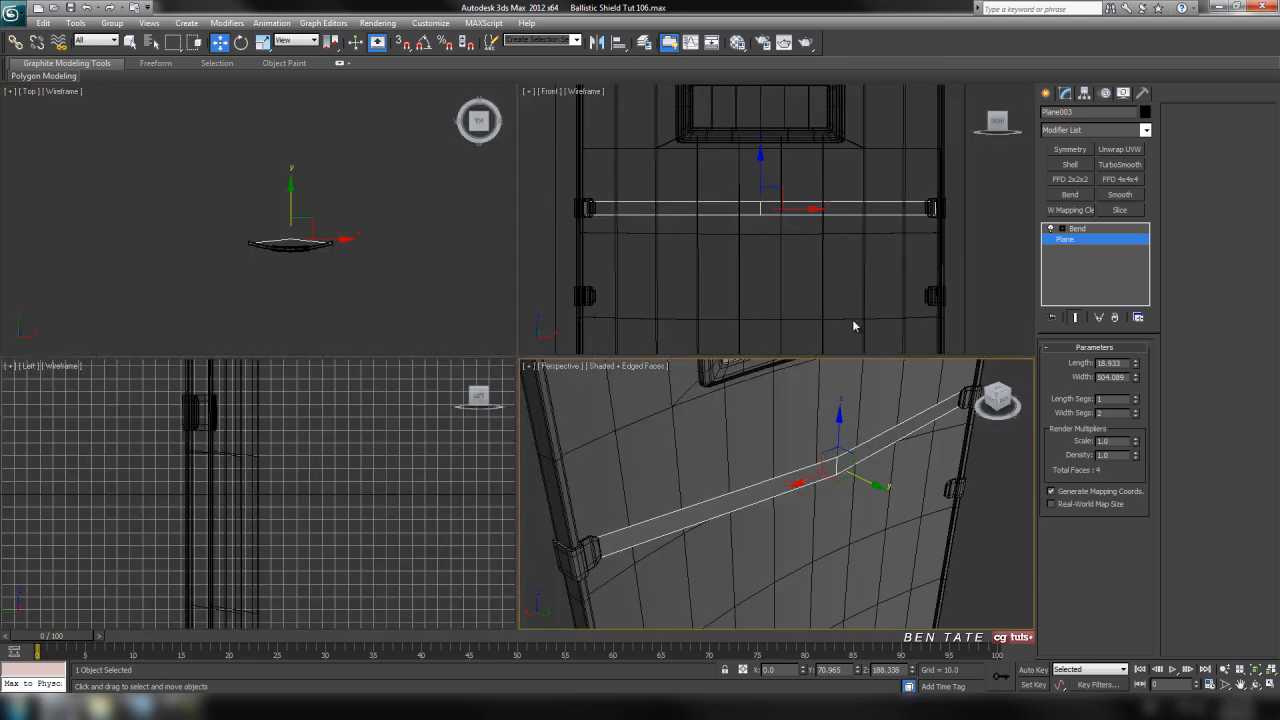
Set the strap plane's width segments to 16 beneath the Bend modifier
right_click(855, 282)
key(alt+w)
middle_drag(751, 388, 738, 384)
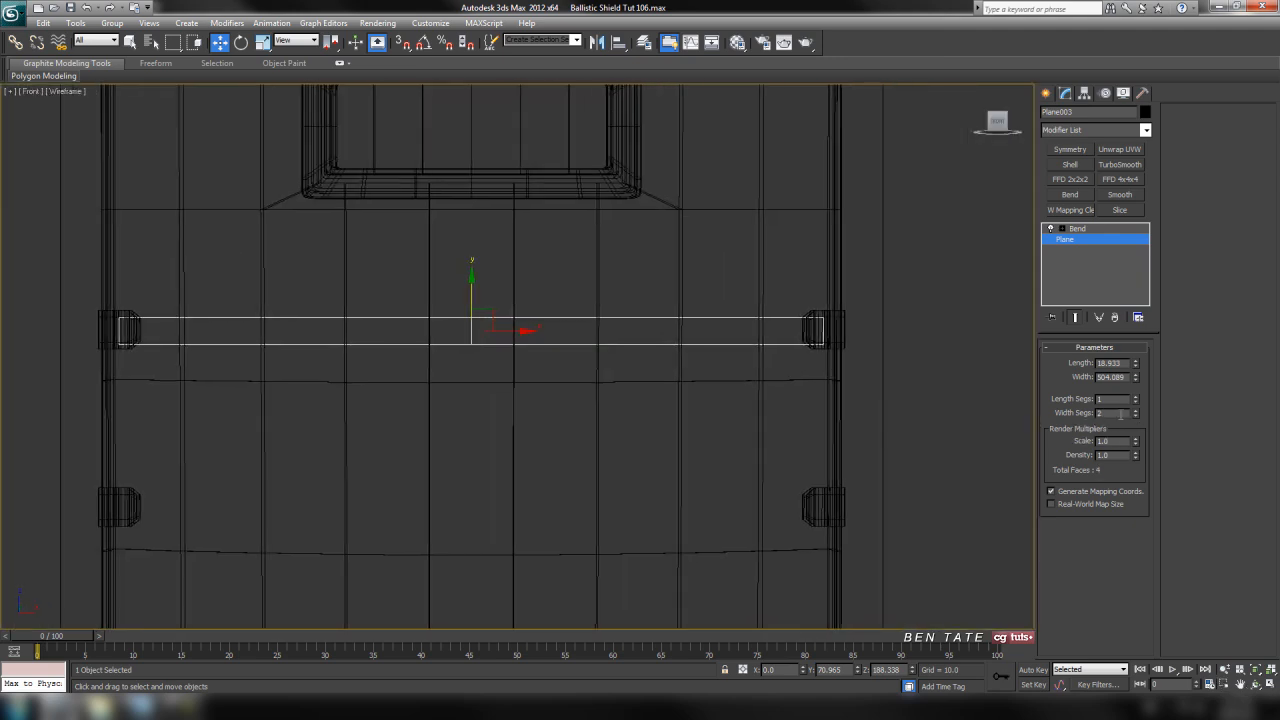
click(1136, 411)
click(1136, 411)
click(1136, 411)
click(1136, 411)
click(1136, 411)
click(1136, 411)
click(1136, 411)
click(1136, 411)
click(1136, 411)
click(1136, 411)
click(1136, 411)
text(16)
key(Return)
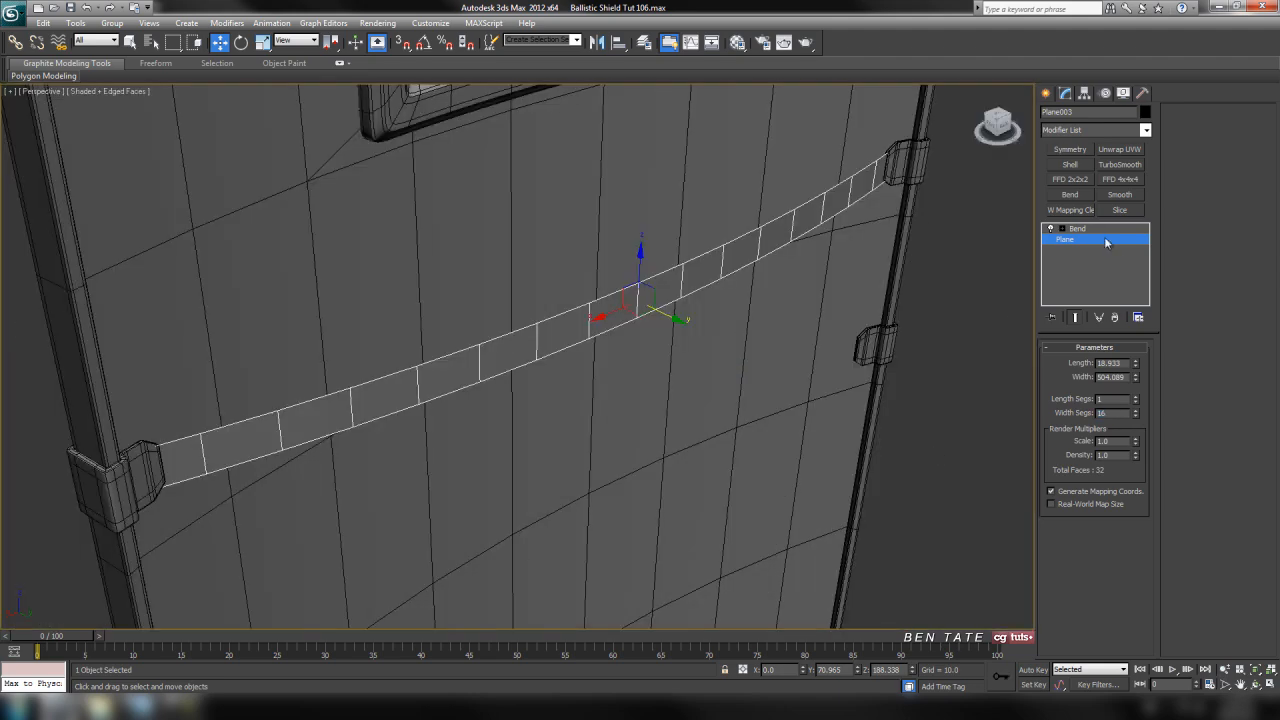
Set the strap's Bend angle to 32 and move it along Y to about 15, against the back of the shield
click(1093, 229)
middle_drag(712, 333, 755, 336)
middle_drag(783, 409, 777, 406)
drag(1130, 374, 1096, 303)
drag(709, 318, 627, 290)
drag(1131, 373, 1131, 373)
middle_drag(914, 195, 543, 391)
scroll(543, 391, up, 5)
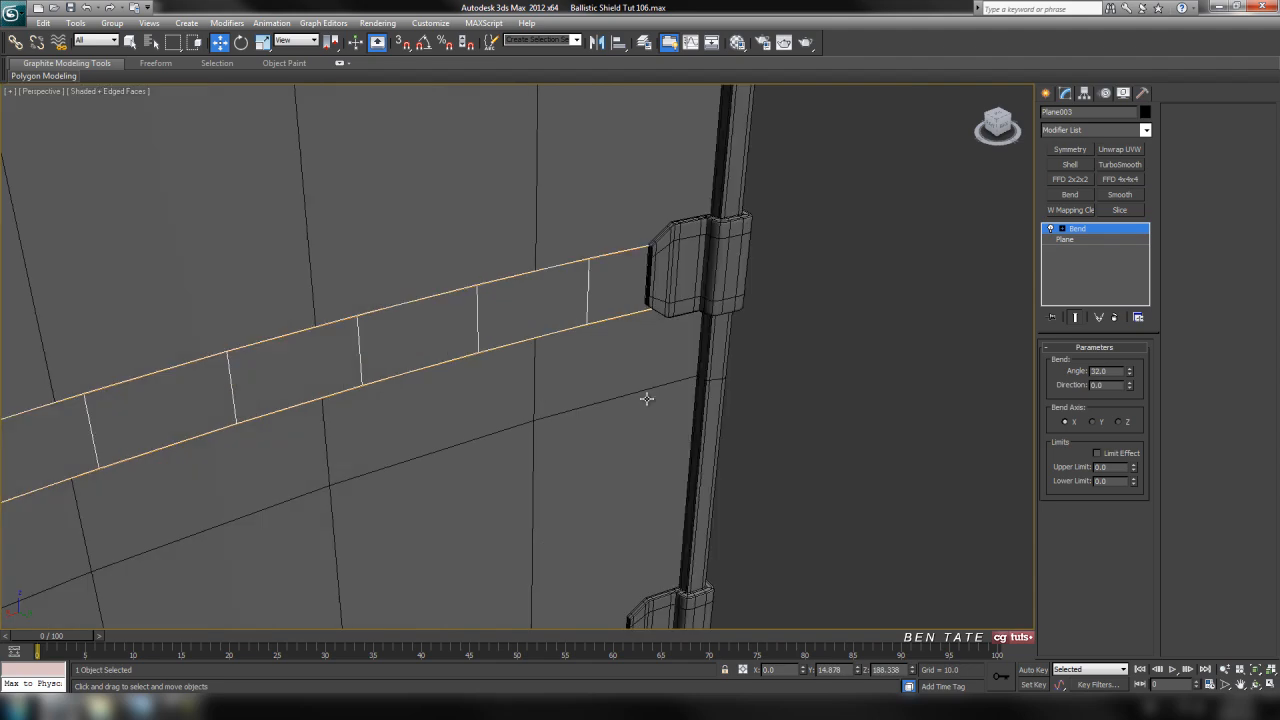
Set the strap's Bend angle to 34 so its end sits against the upper clip
middle_drag(757, 329, 354, 619)
alt+middle_drag(475, 406, 593, 573)
scroll(593, 573, up, 2)
click(1131, 369)
click(1131, 369)
click(1131, 369)
click(1131, 369)
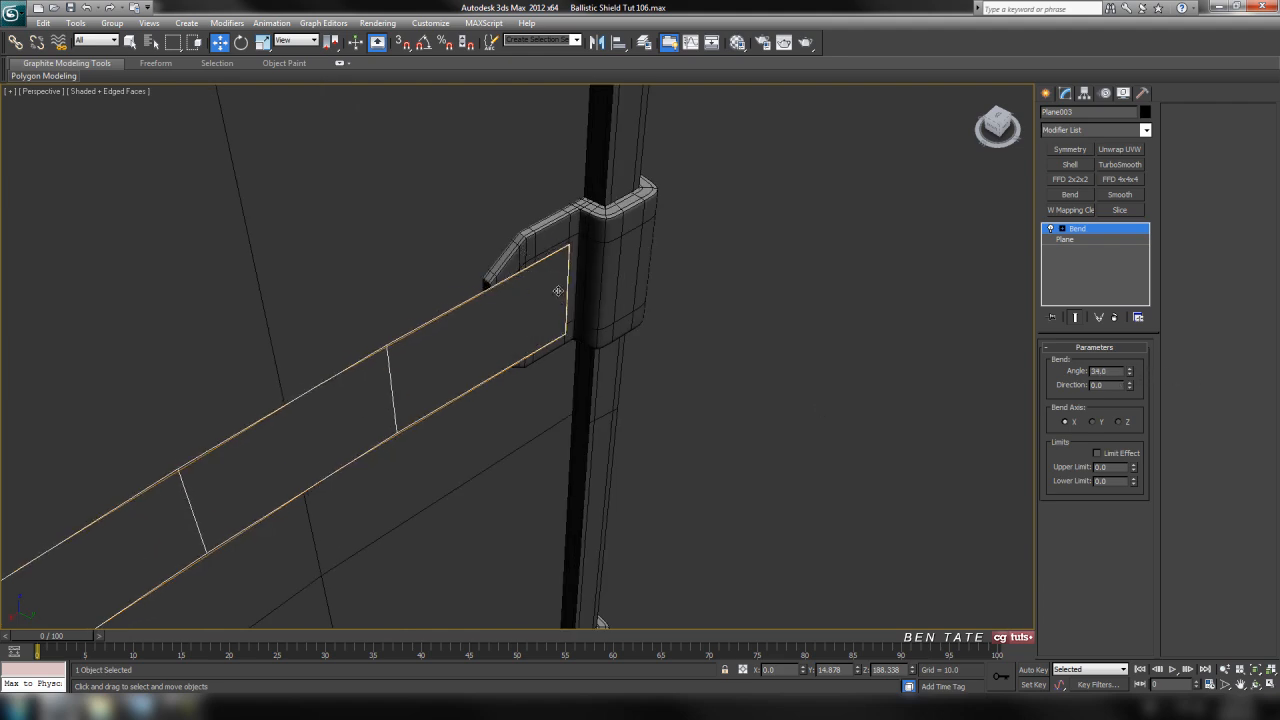
alt+middle_drag(545, 297, 632, 360)
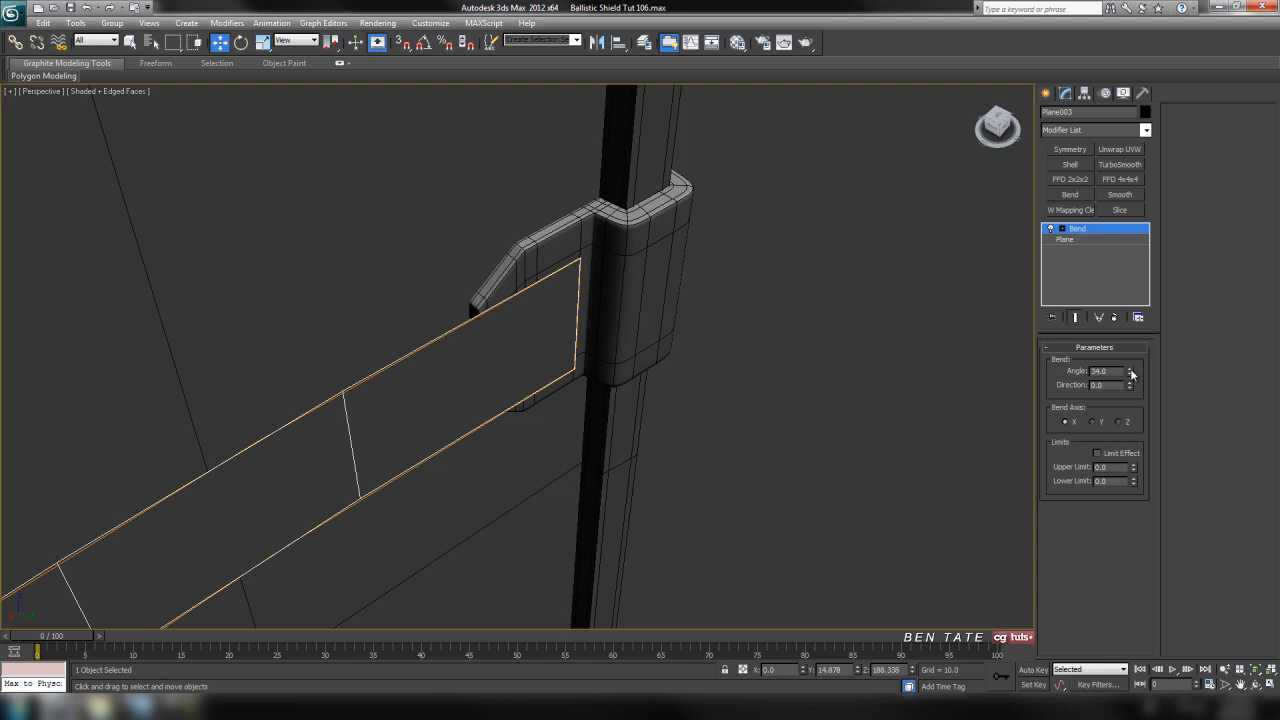
click(1130, 371)
drag(1128, 378, 1129, 376)
alt+middle_drag(719, 366, 744, 368)
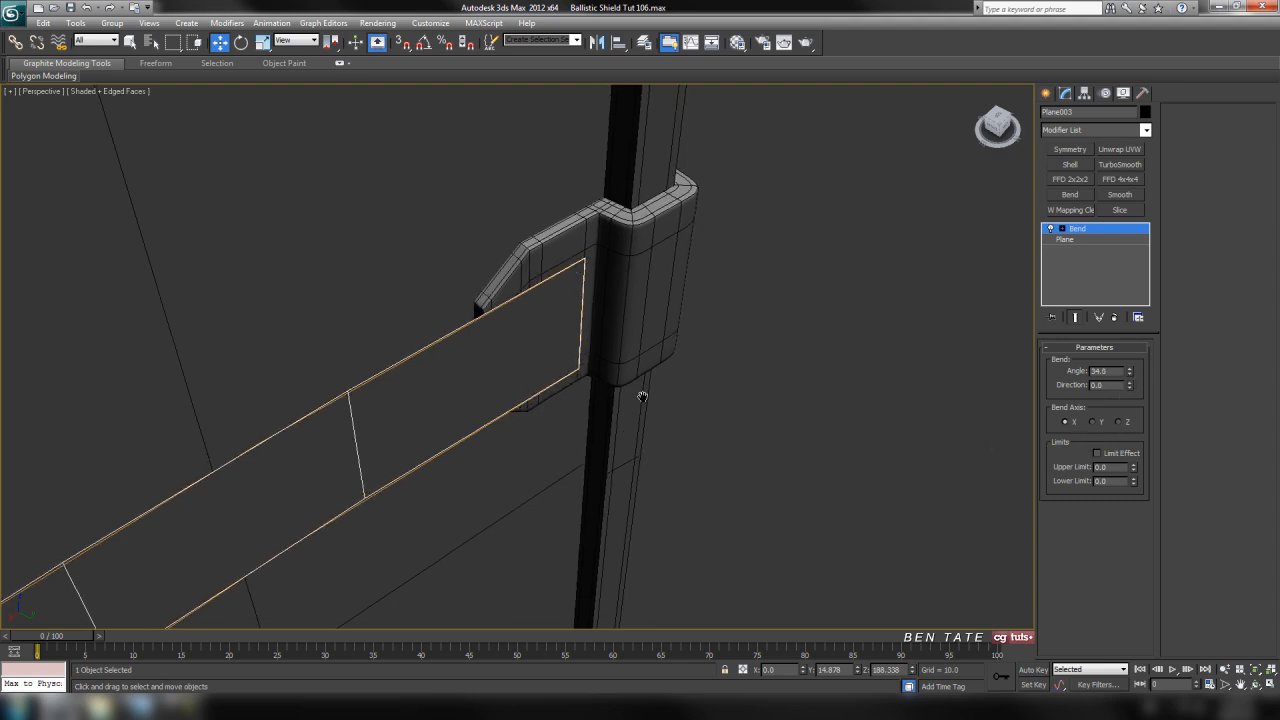
Examine how both ends of the bent strap meet the upper clips and follow the shield's curve
alt+middle_drag(643, 395, 766, 388)
scroll(640, 402, down, 4)
middle_drag(518, 417, 814, 258)
scroll(683, 349, down, 6)
middle_drag(684, 352, 760, 288)
scroll(706, 320, up, 7)
middle_drag(740, 354, 669, 411)
middle_drag(801, 213, 637, 393)
middle_drag(700, 352, 624, 478)
middle_drag(713, 408, 785, 145)
scroll(777, 246, down, 3)
scroll(776, 248, down, 5)
middle_drag(713, 371, 786, 223)
alt+middle_drag(810, 387, 706, 323)
scroll(745, 292, up, 6)
middle_drag(788, 257, 585, 421)
scroll(792, 321, up, 3)
middle_drag(685, 366, 521, 463)
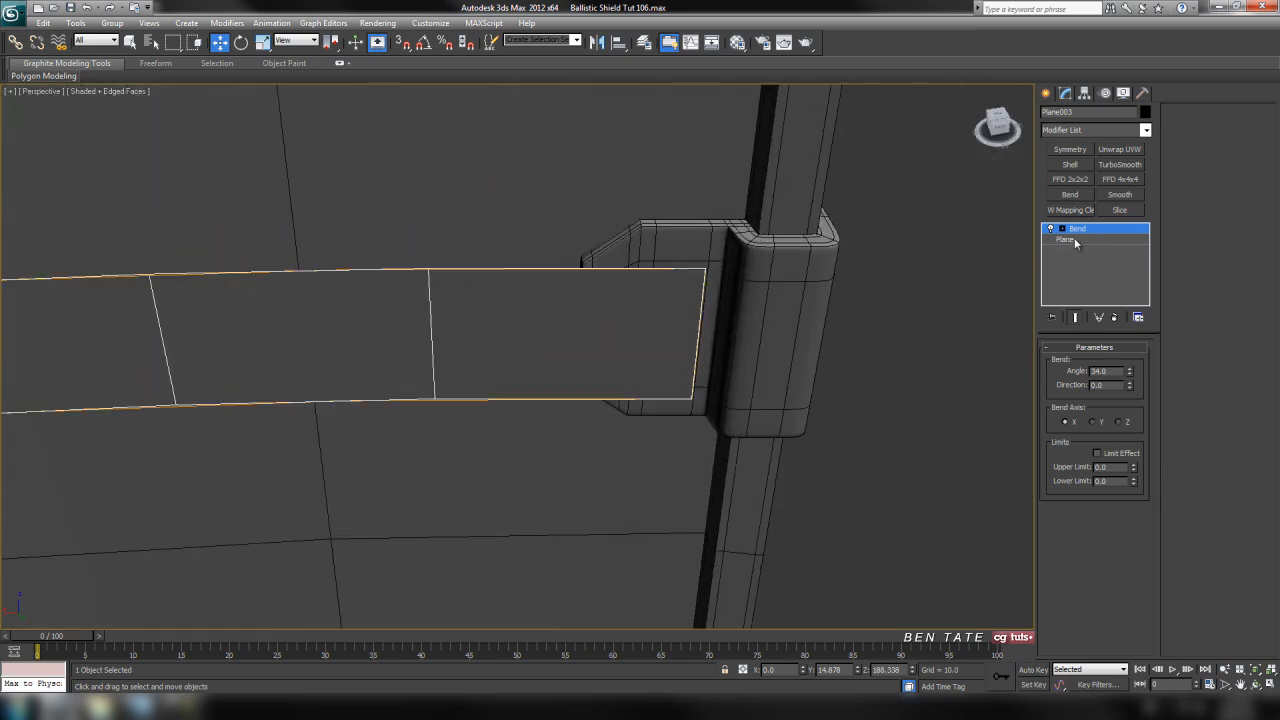
Set the strap plane's width to 505 and its length to 18 beneath the Bend modifier
click(1066, 240)
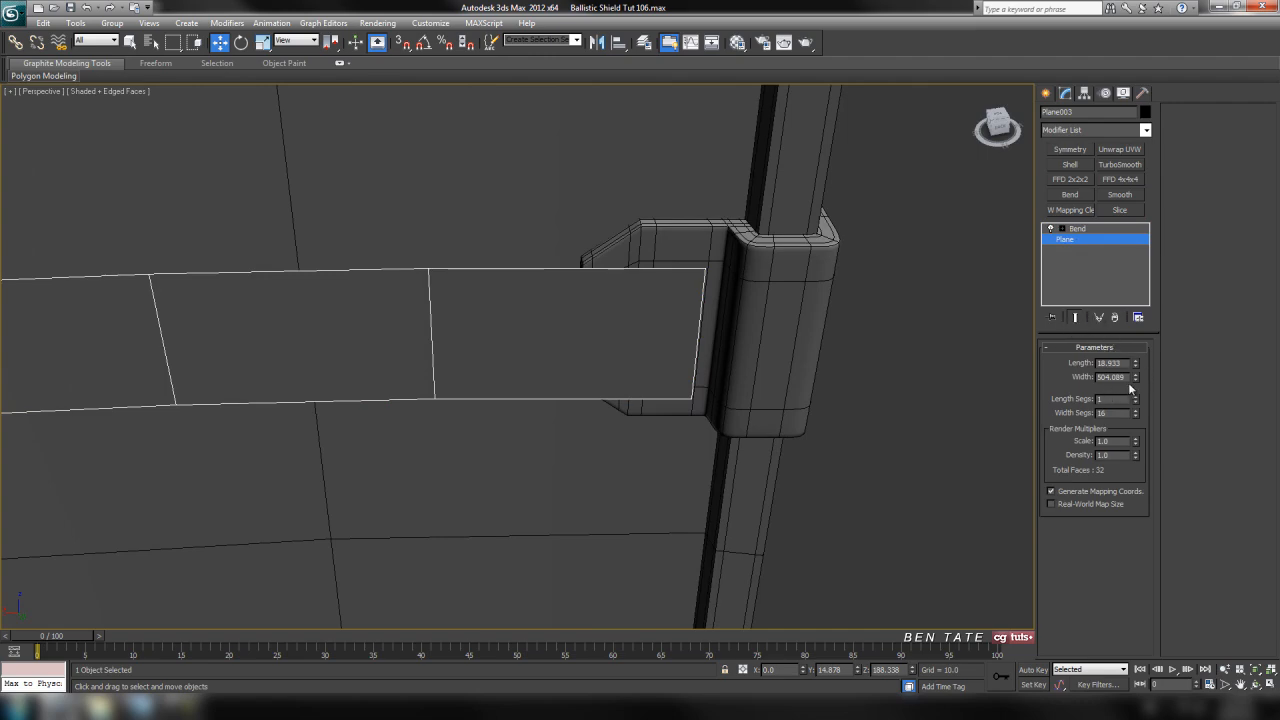
text(505)
key(Return)
alt+middle_drag(676, 390, 647, 358)
middle_drag(647, 358, 759, 278)
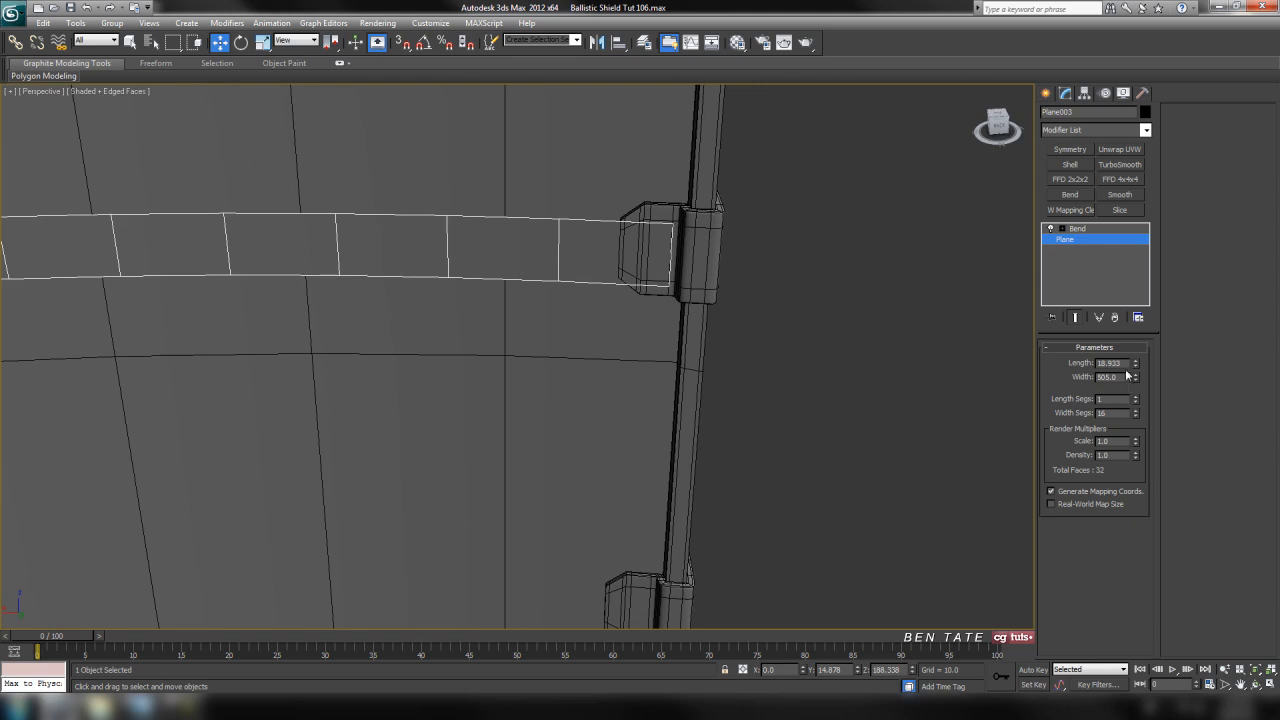
text(18)
key(Return)
Set the strap's Bend angle to 34.5
middle_drag(570, 232, 510, 352)
scroll(577, 284, down, 5)
middle_drag(510, 352, 880, 390)
scroll(443, 438, up, 6)
scroll(574, 403, up, 4)
click(1078, 229)
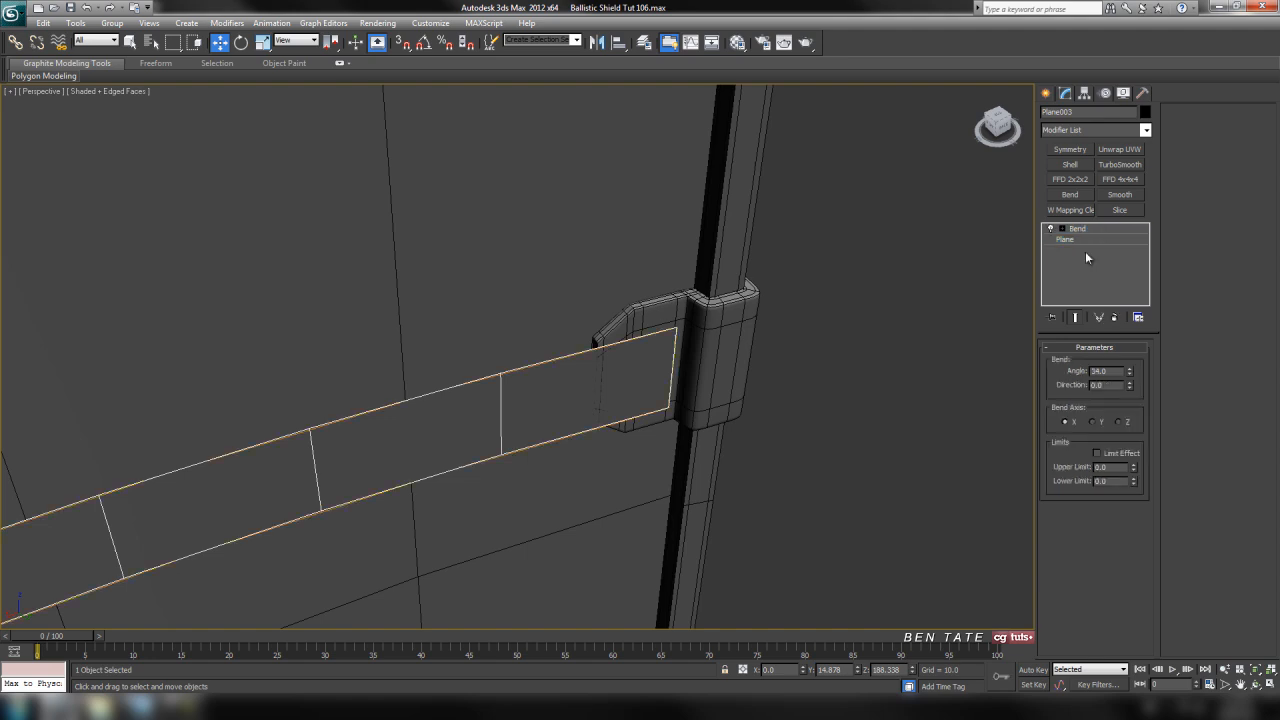
click(1130, 369)
Examine the bent strap's fit between the upper clips in the perspective and front views
alt+middle_drag(831, 447, 617, 366)
alt+middle_drag(572, 375, 383, 466)
scroll(590, 364, down, 4)
middle_drag(597, 363, 600, 383)
middle_drag(741, 398, 690, 360)
key(alt+w)
click(883, 211)
key(alt+w)
middle_drag(798, 288, 795, 328)
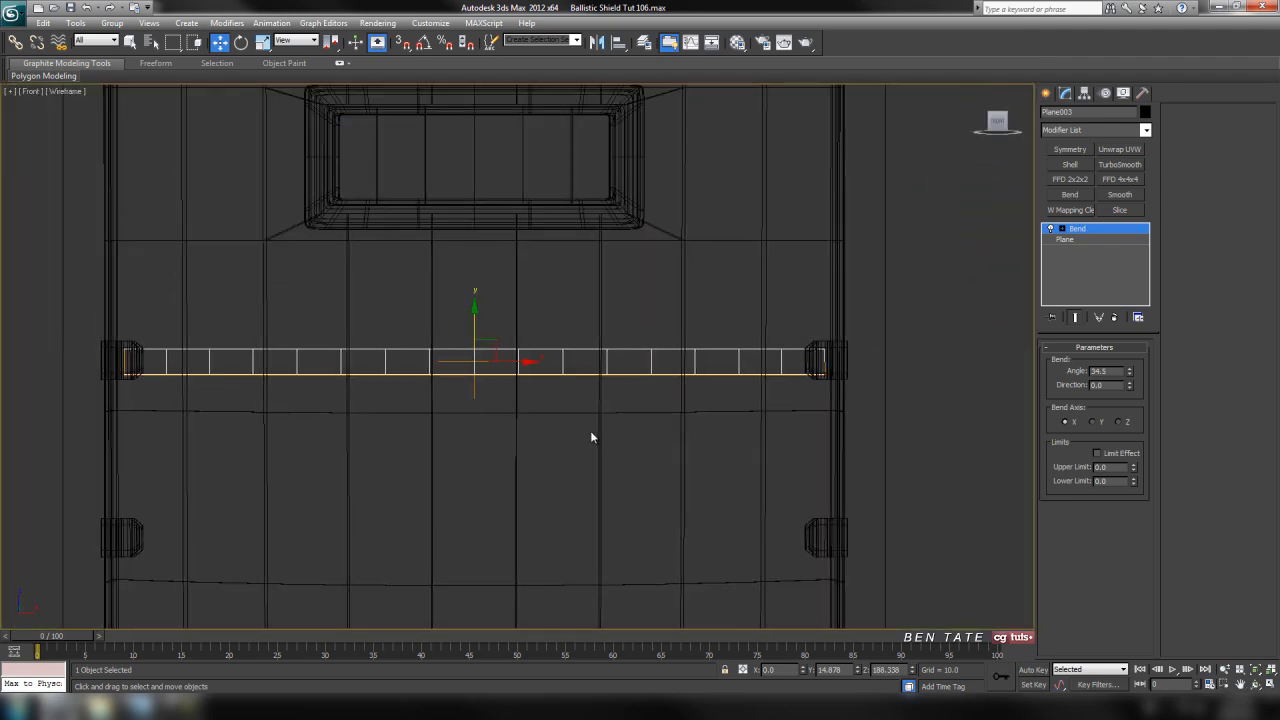
middle_drag(678, 471, 710, 400)
middle_drag(778, 318, 775, 378)
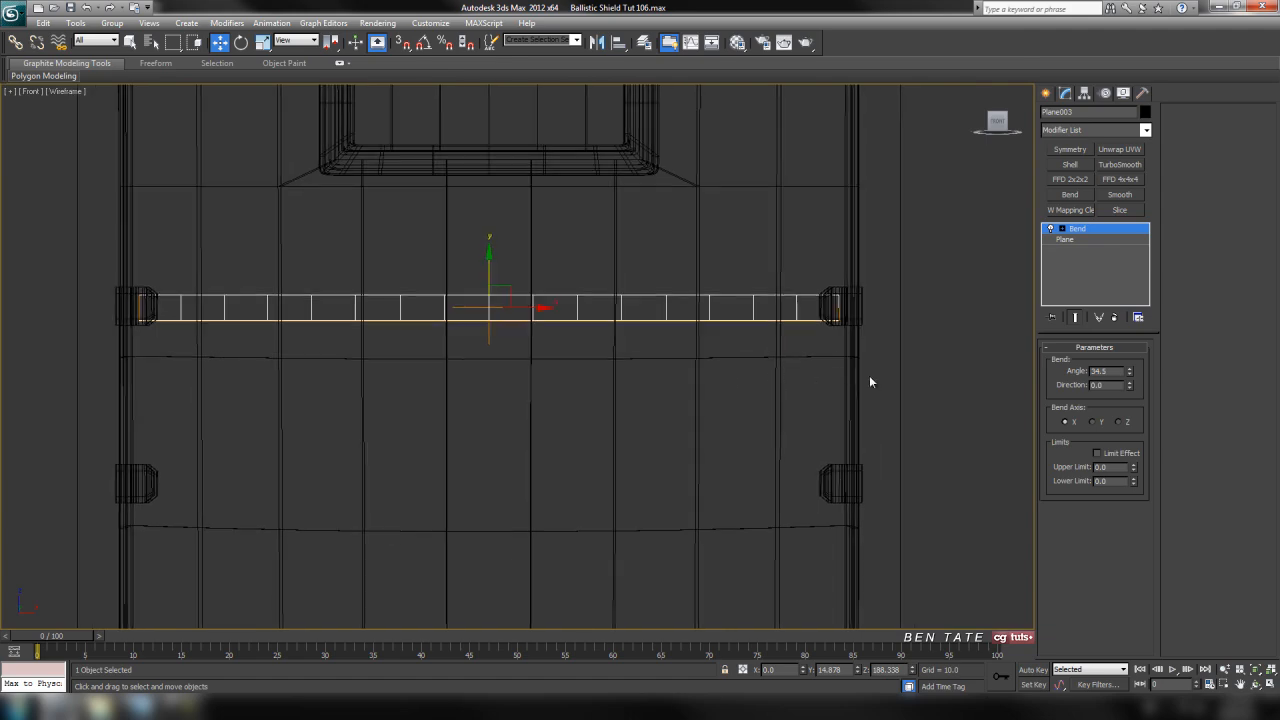
key(alt+w)
right_click(903, 563)
key(alt+w)
scroll(660, 417, up, 3)
middle_drag(540, 455, 628, 467)
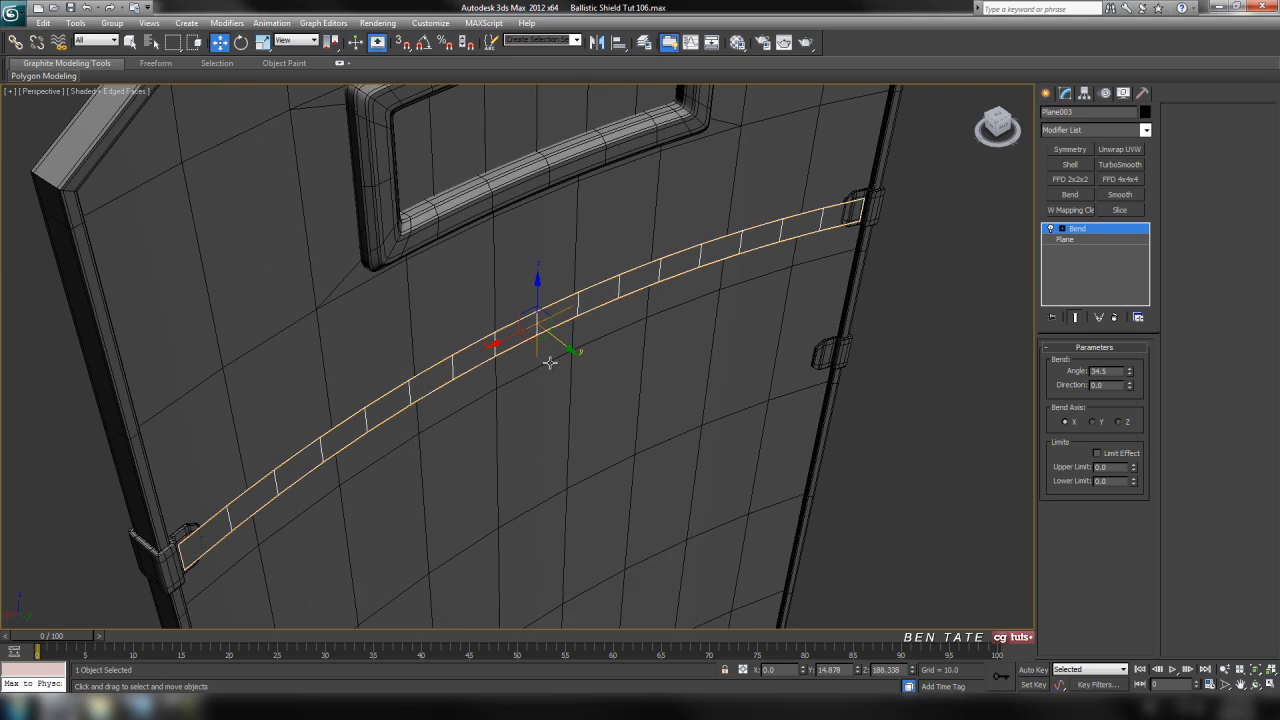
middle_drag(757, 334, 796, 325)
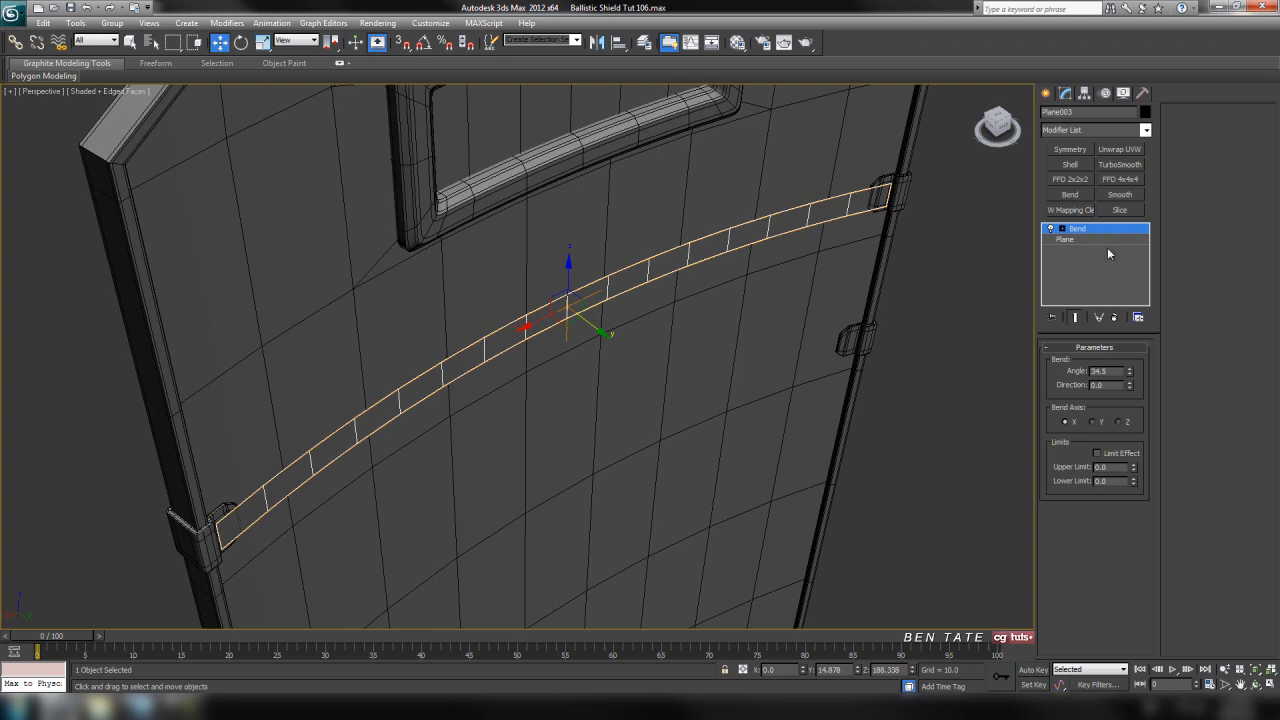
Delete the Bend modifier and move the flat strap along Y to about 131, clear of the shield
click(1117, 320)
middle_drag(865, 325, 862, 309)
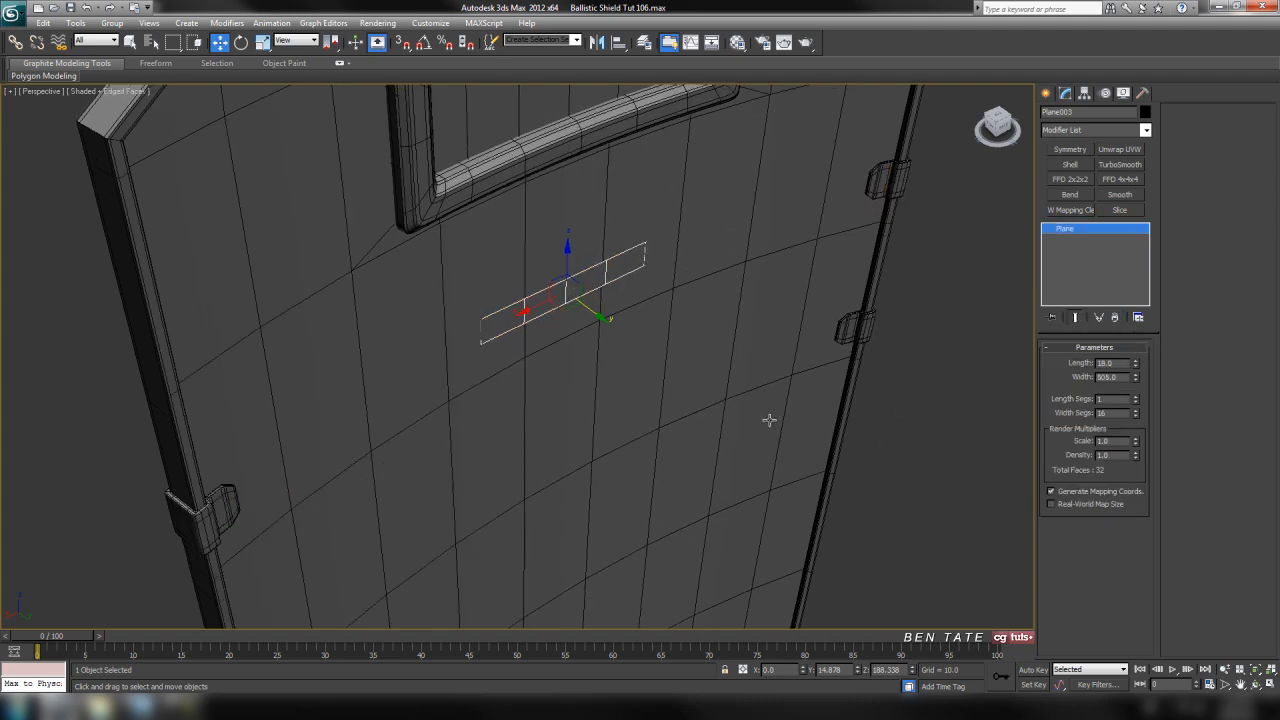
key(alt+w)
right_click(471, 349)
key(alt+w)
drag(582, 373, 582, 336)
middle_drag(700, 385, 648, 411)
key(alt+w)
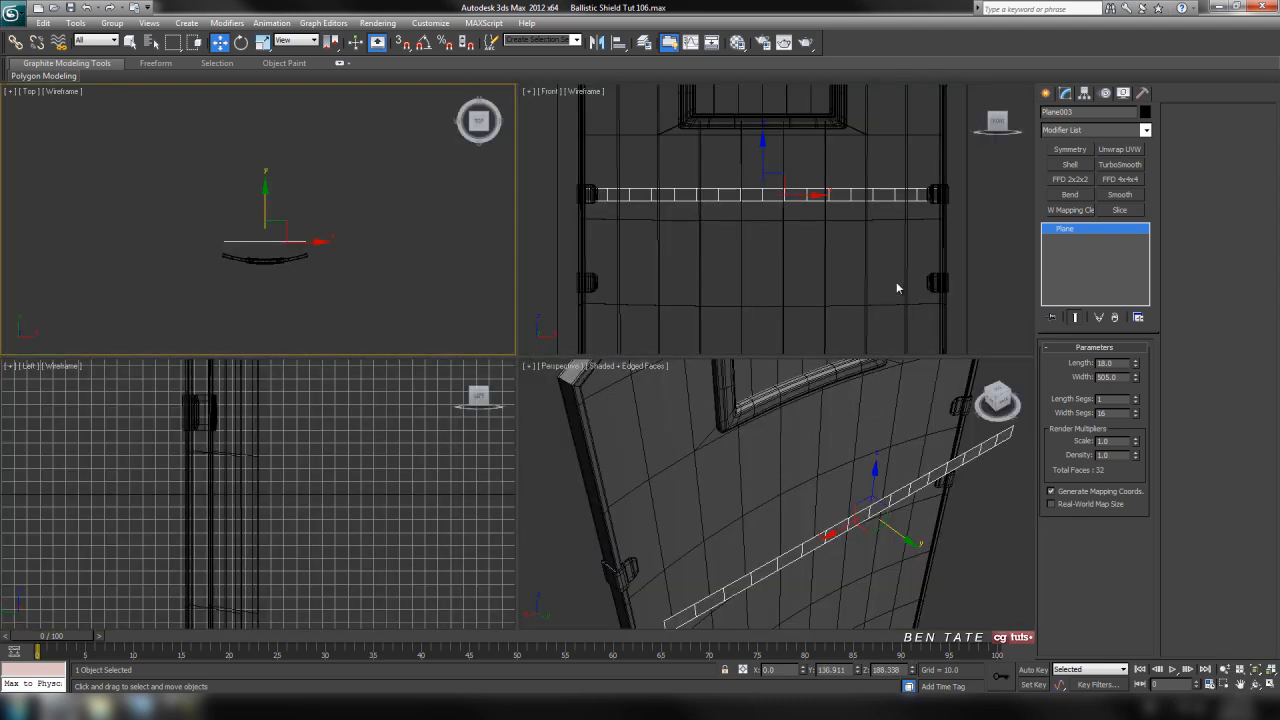
Clone the strap as a single copy moved down to about Z 62, between the lower clips
right_click(744, 308)
key(alt+w)
scroll(800, 360, up, 4)
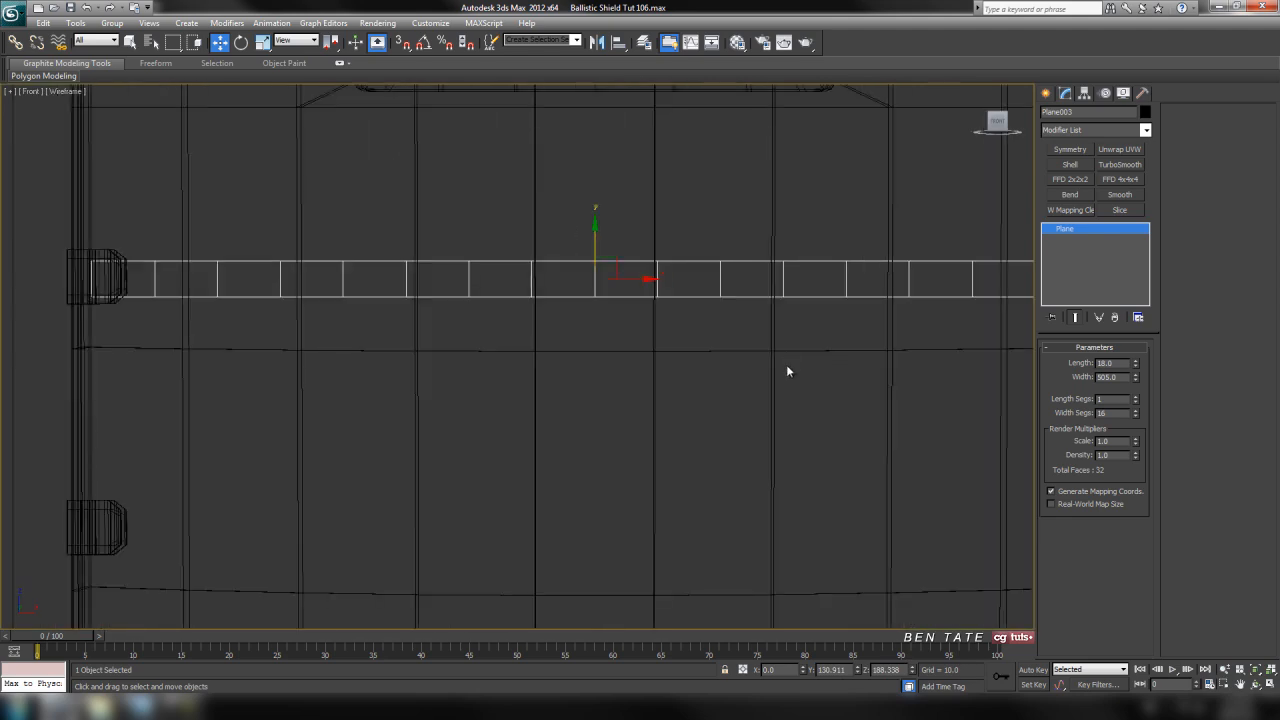
scroll(652, 360, down, 4)
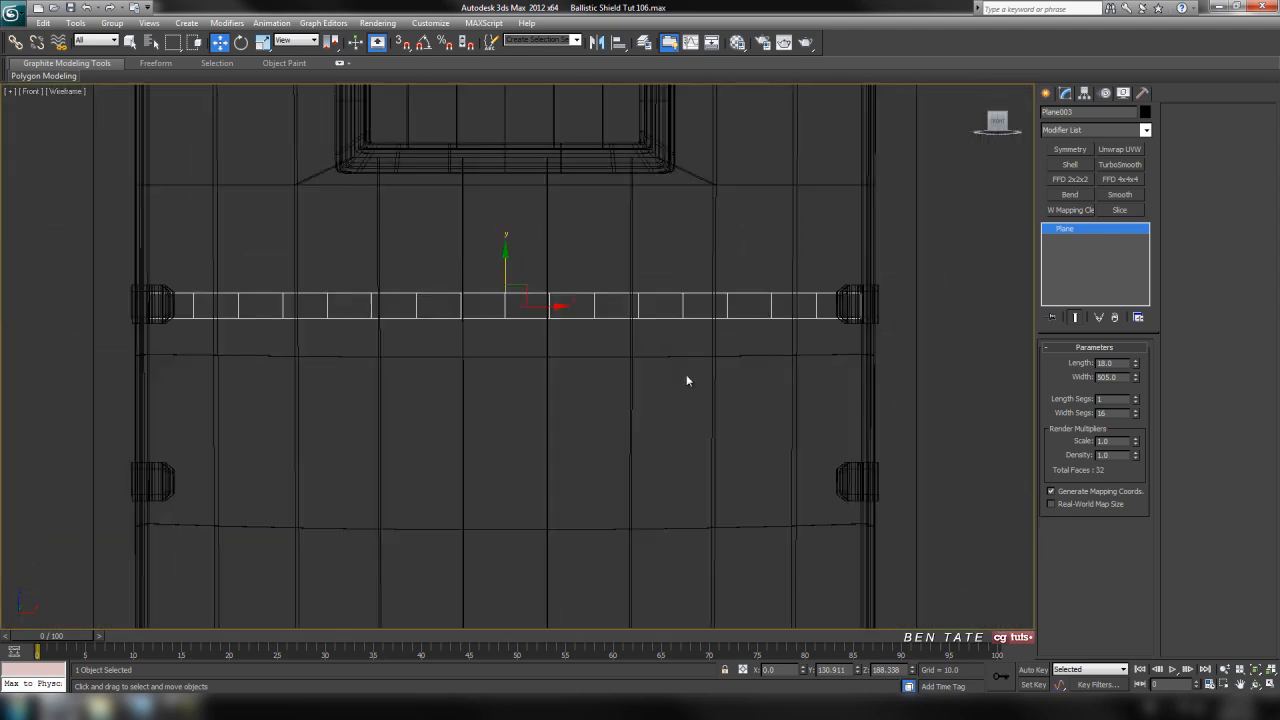
mouse_move(643, 362)
middle_down()
mouse_move(674, 297)
mouse_move(648, 380)
mouse_move(640, 339)
mouse_move(623, 349)
mouse_move(628, 380)
mouse_move(640, 353)
middle_up()
scroll(646, 380, up, 2)
scroll(640, 339, down, 2)
middle_drag(582, 388, 583, 392)
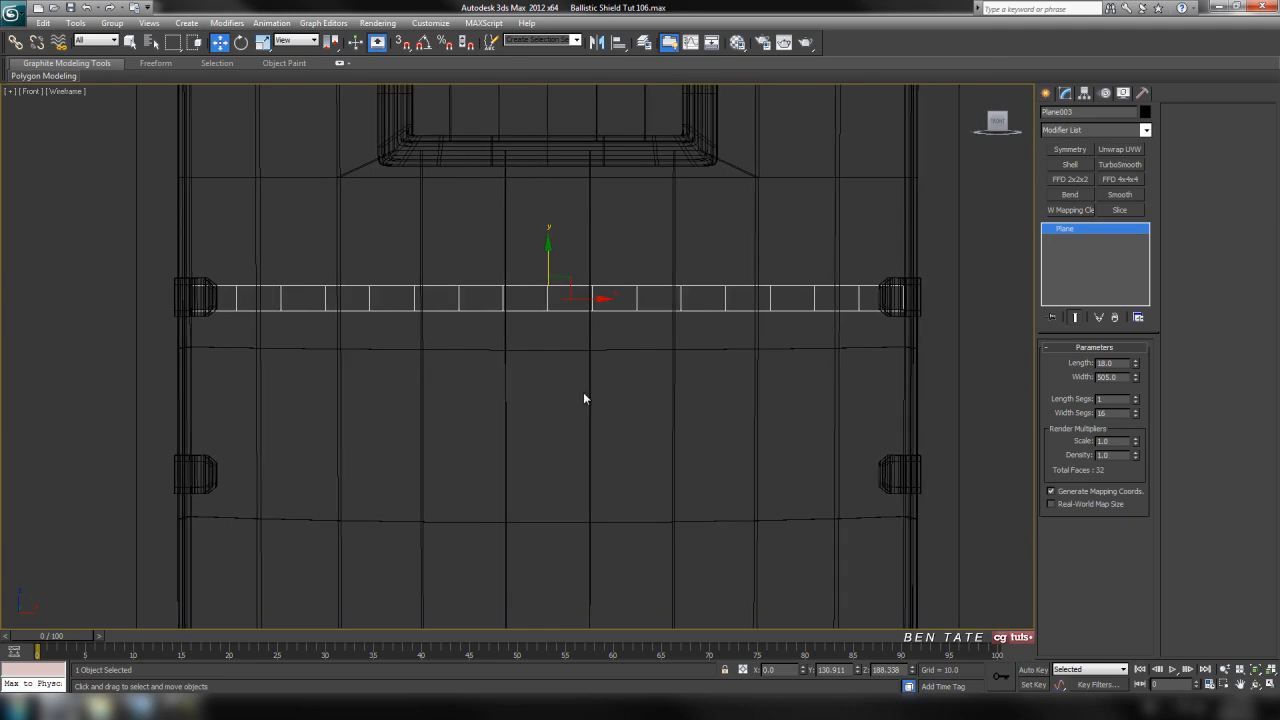
shift+drag(549, 248, 552, 427)
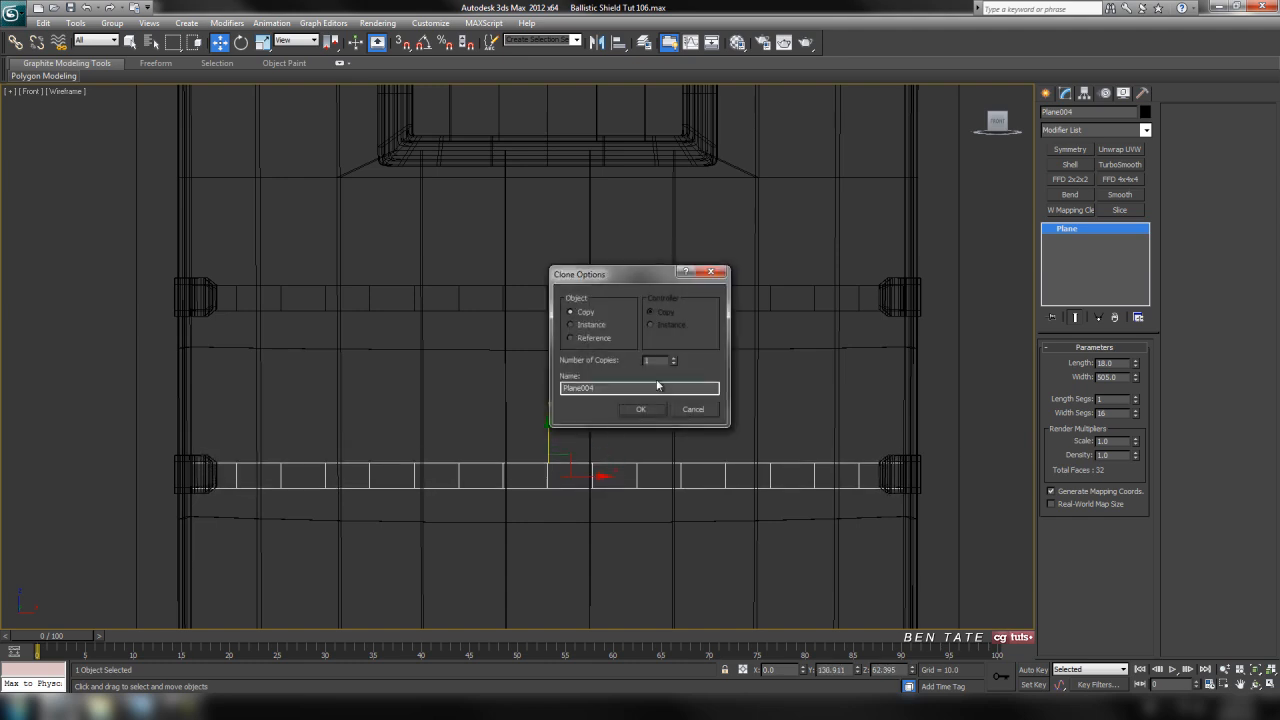
click(649, 412)
Convert the lower strap to an Editable Poly and attach the upper strap to it
mouse_move(708, 392)
middle_down()
mouse_move(694, 346)
mouse_move(694, 372)
middle_up()
scroll(688, 339, up, 2)
middle_drag(825, 400, 782, 368)
scroll(782, 368, down, 2)
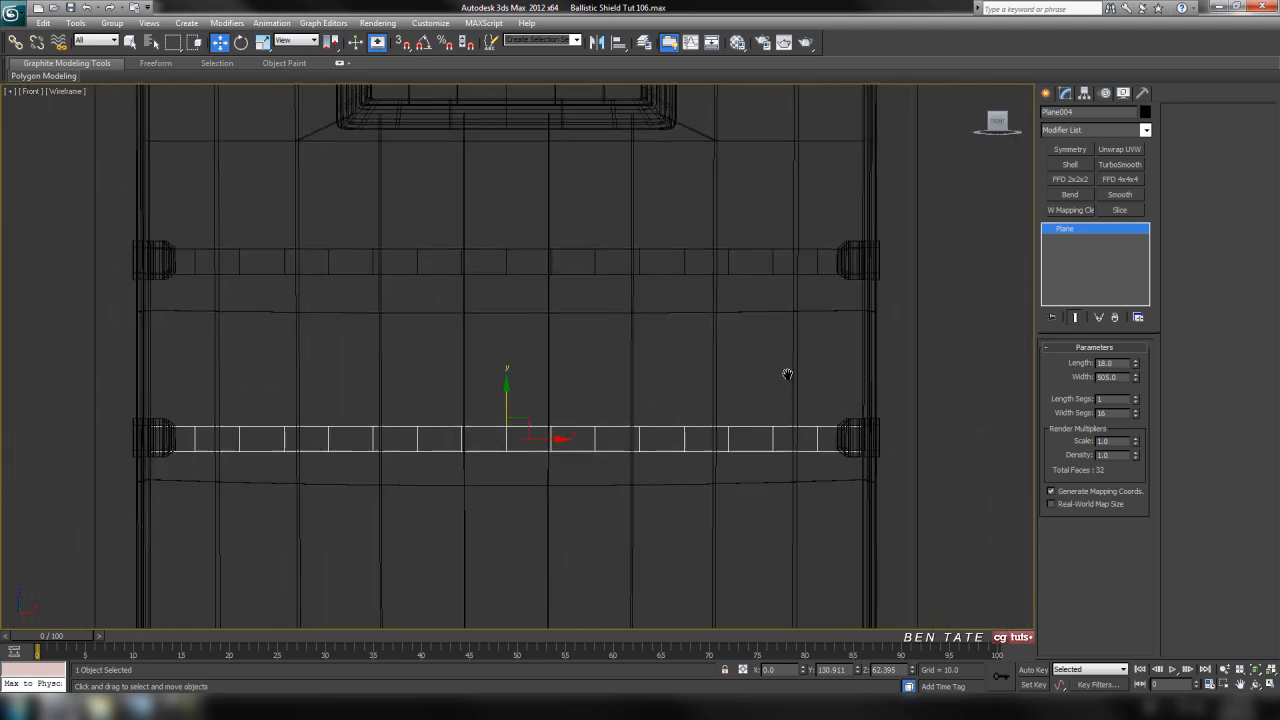
right_click(722, 447)
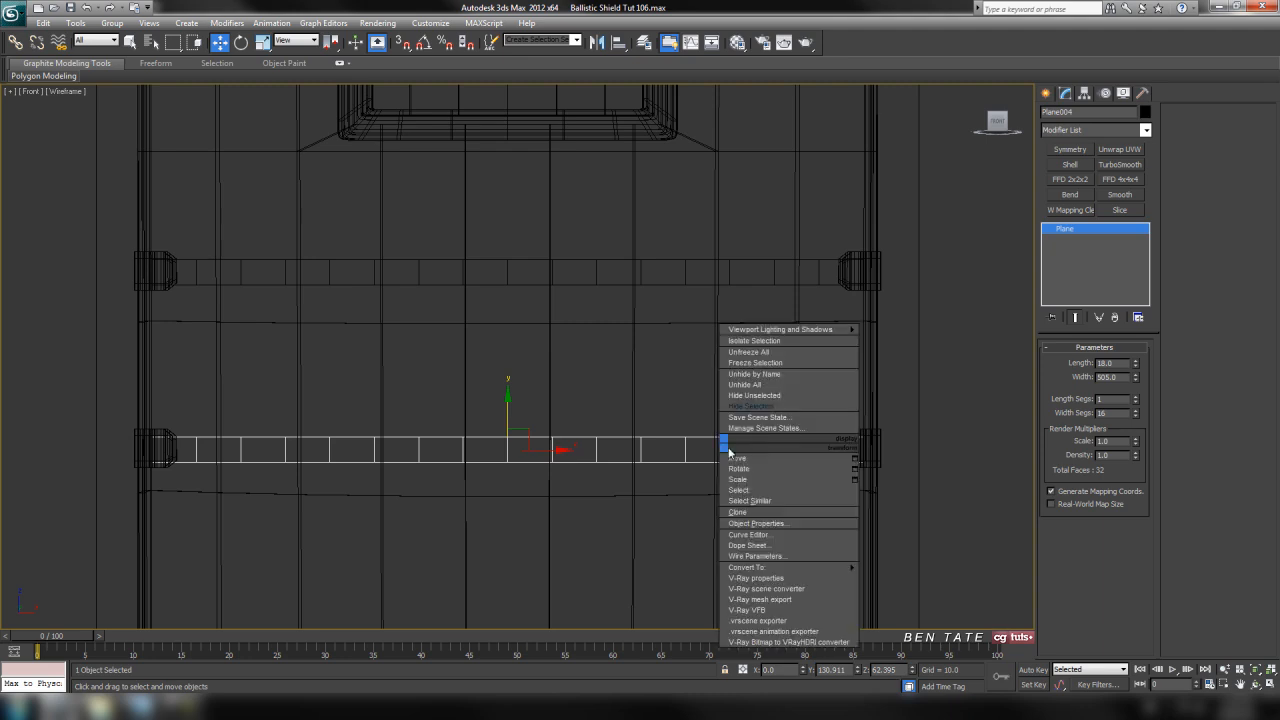
mouse_move(776, 566)
click(911, 577)
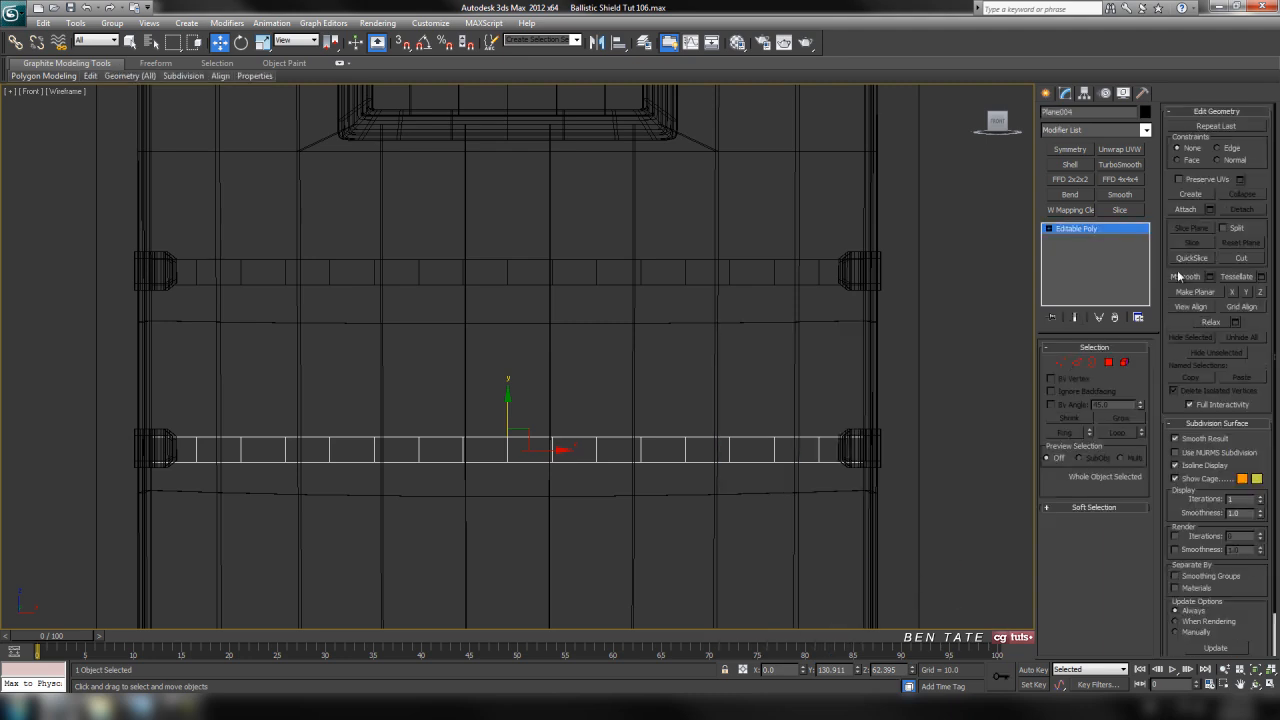
click(1185, 209)
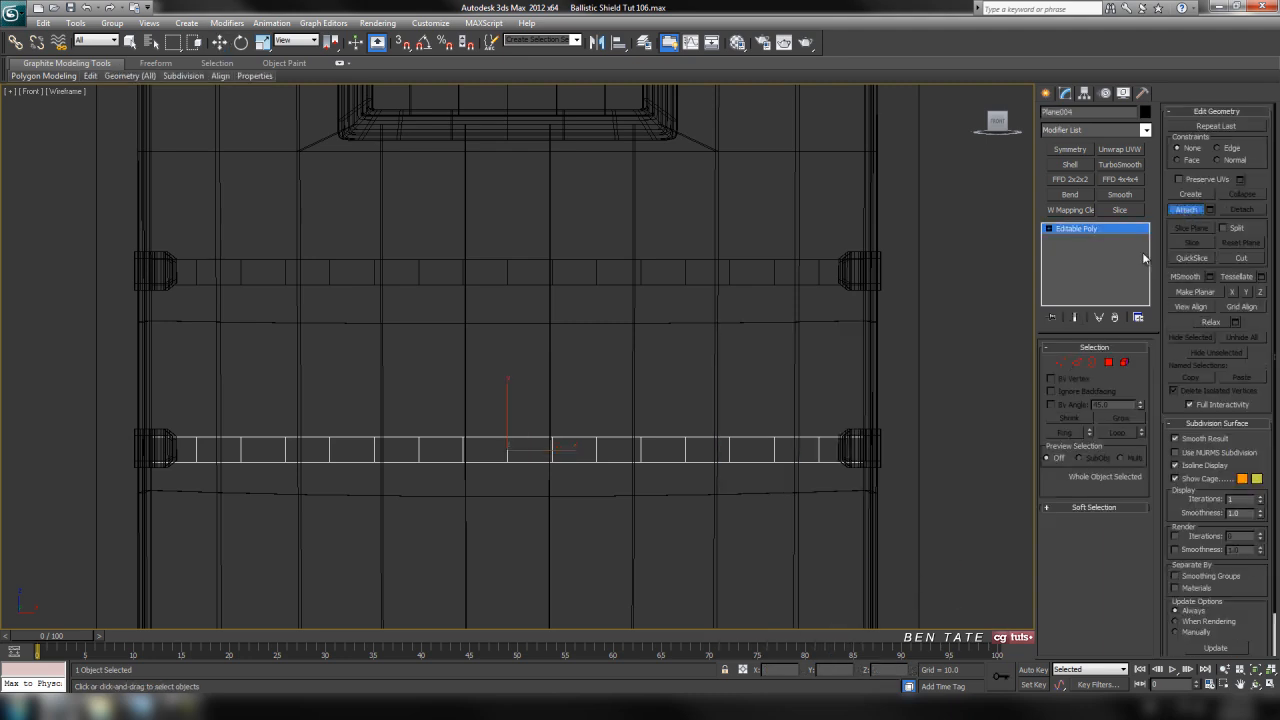
click(754, 284)
Select the two facing edges on the fourth segment from the left of the upper and lower straps
middle_drag(747, 304, 763, 311)
scroll(826, 382, up, 2)
mouse_move(812, 381)
middle_down()
mouse_move(814, 354)
mouse_move(805, 376)
middle_up()
scroll(812, 352, down, 2)
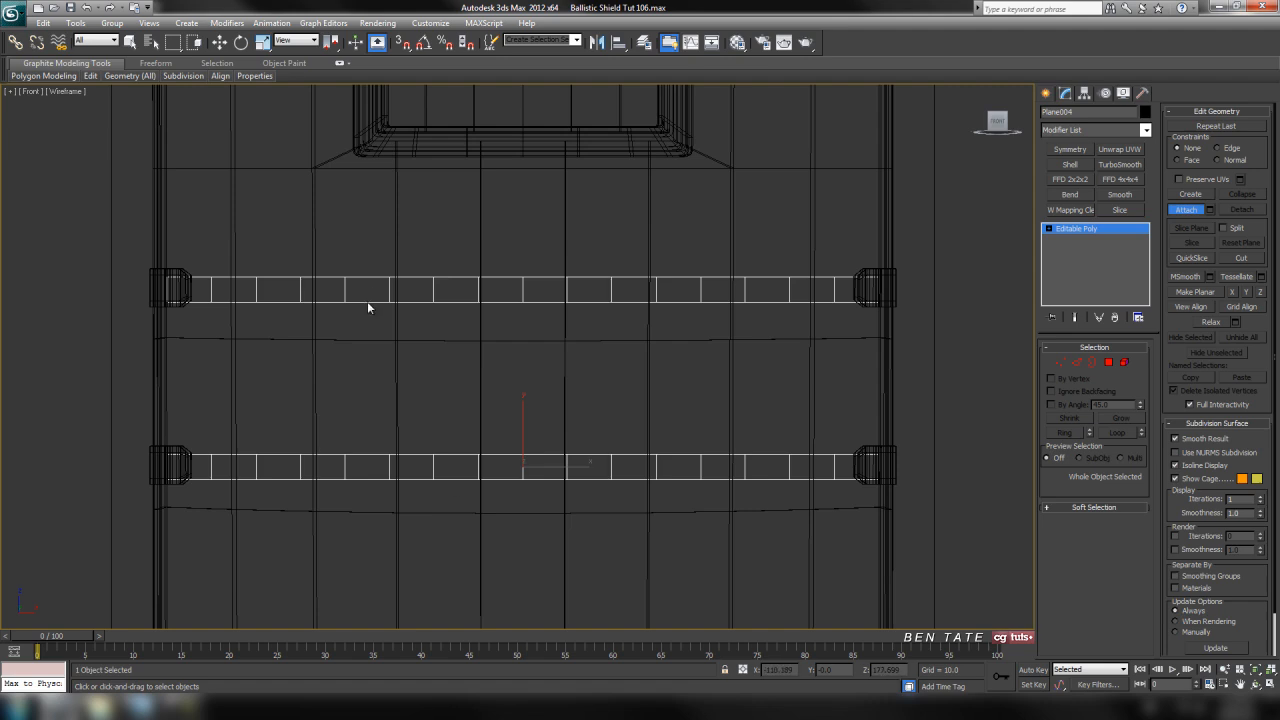
middle_drag(657, 355, 715, 410)
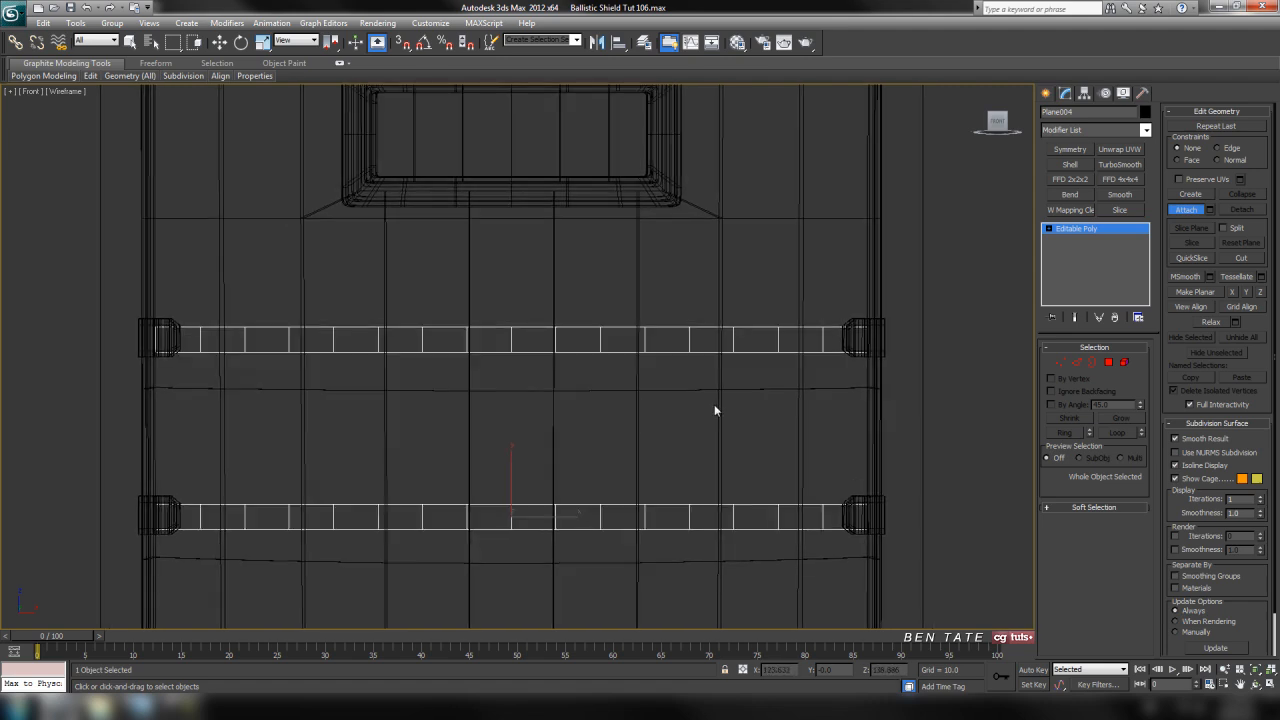
middle_drag(335, 372, 339, 352)
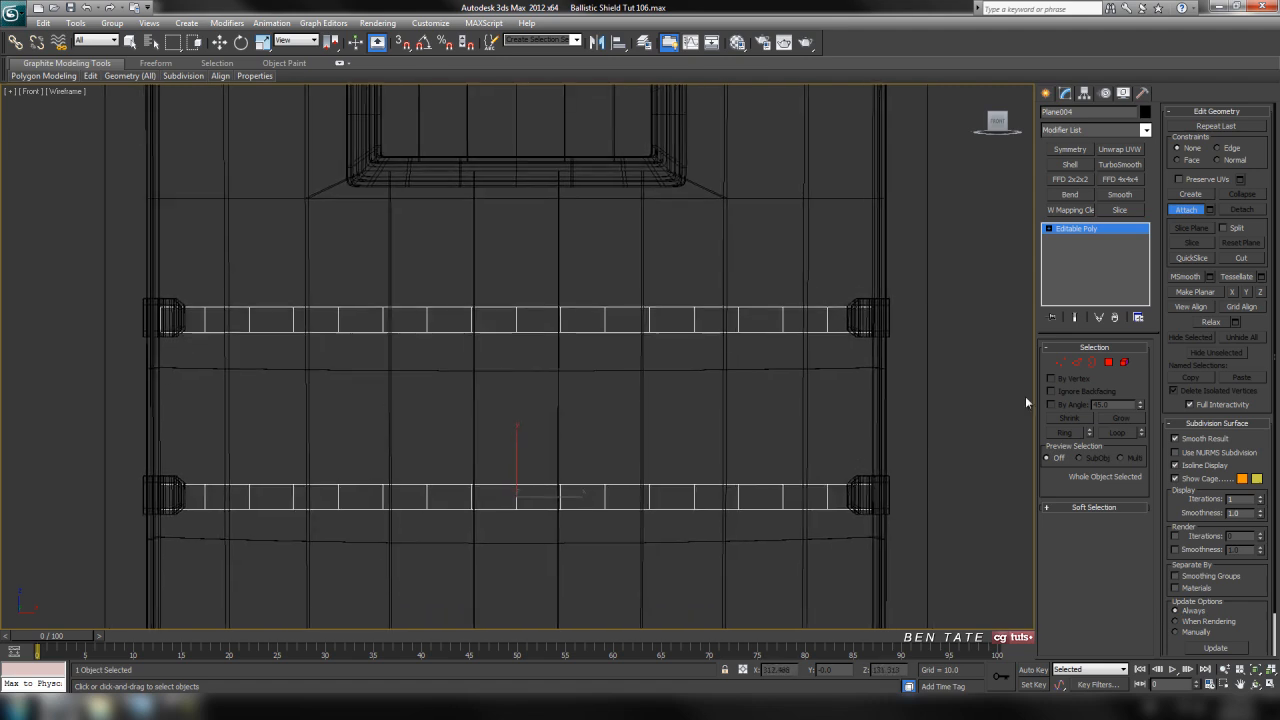
click(1077, 363)
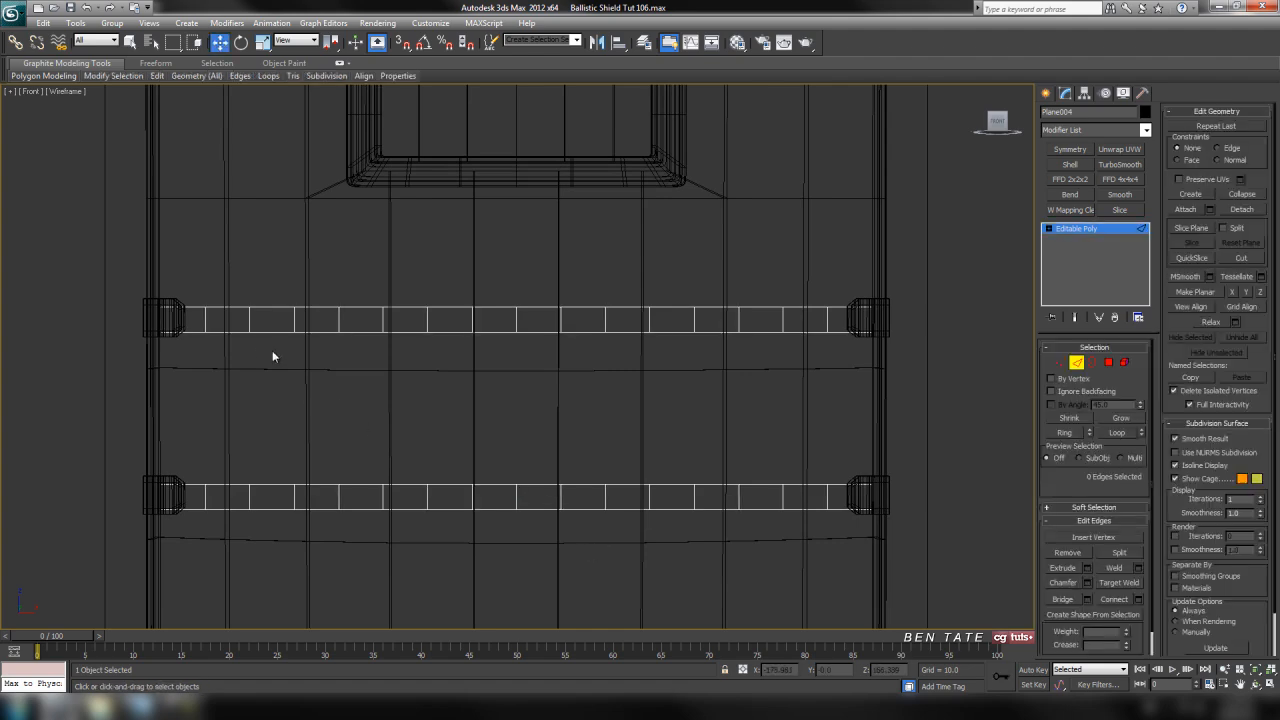
drag(309, 326, 324, 498)
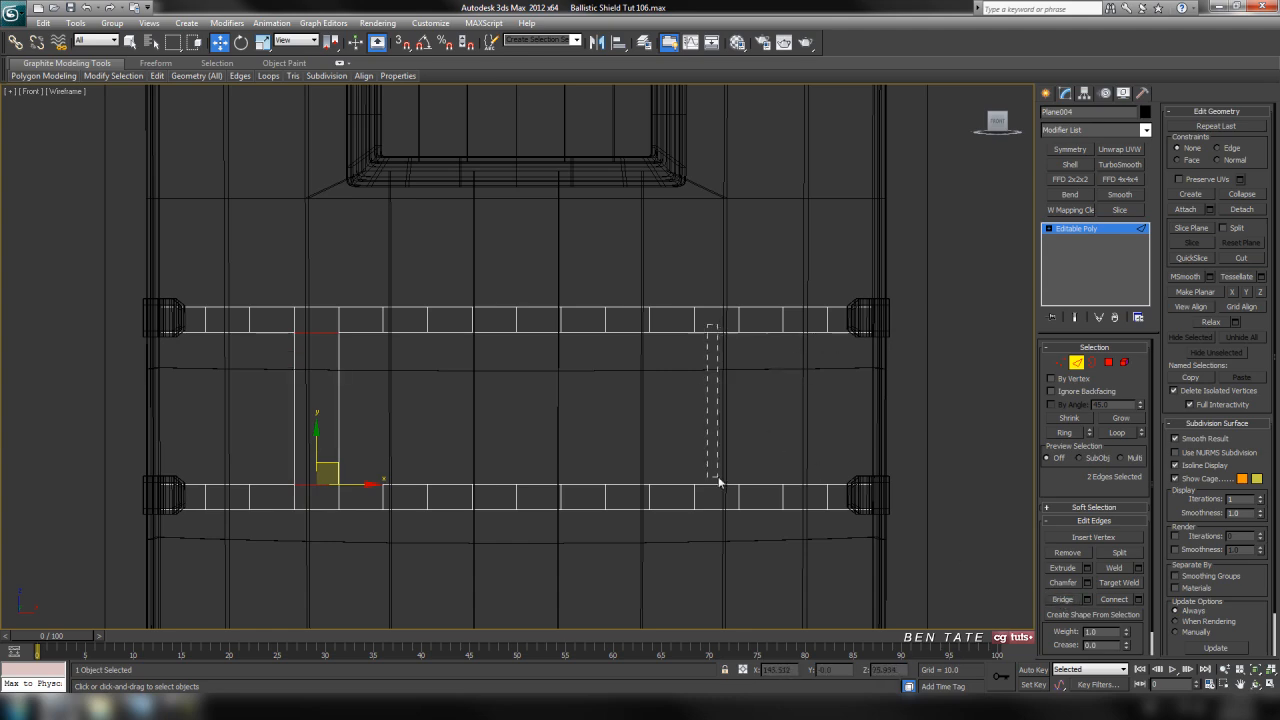
Bridge the two facing edges on the fourth segment from the right of the upper and lower straps
drag(718, 497, 718, 497)
click(716, 330)
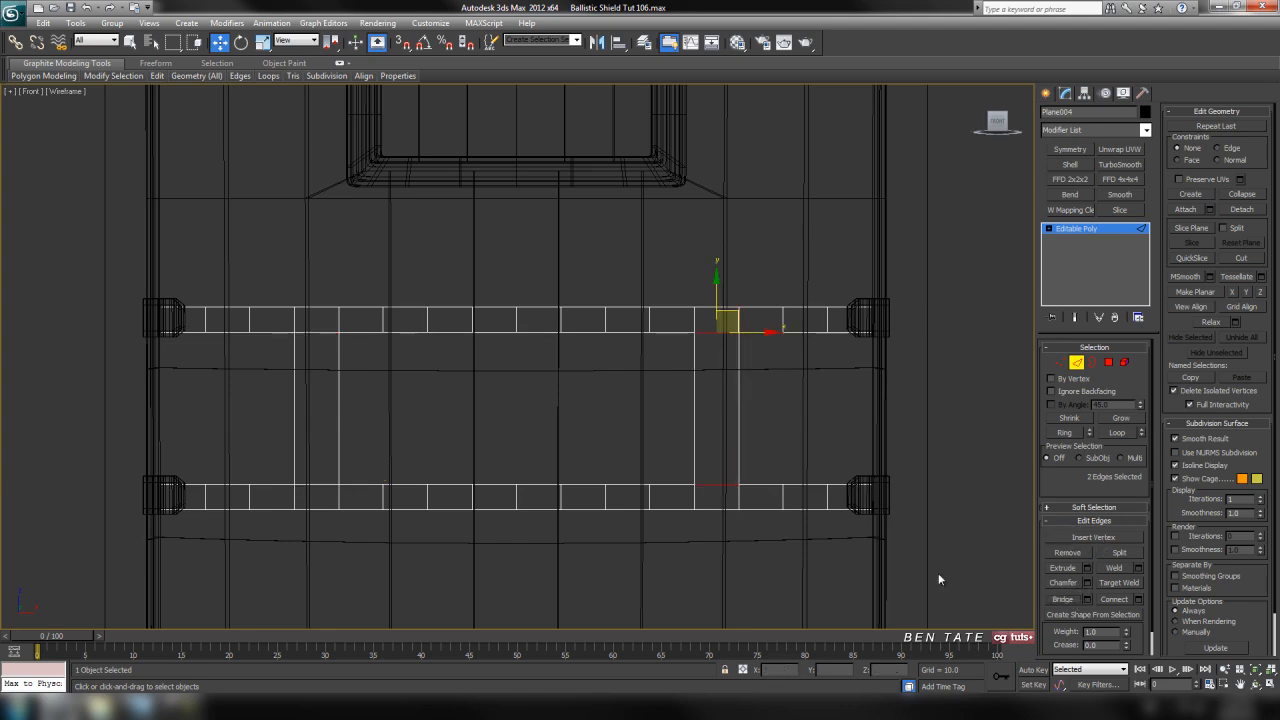
middle_drag(879, 544, 865, 534)
key(alt+w)
middle_click(873, 495)
key(alt+w)
middle_drag(754, 556, 733, 381)
alt+middle_drag(826, 453, 792, 322)
click(871, 249)
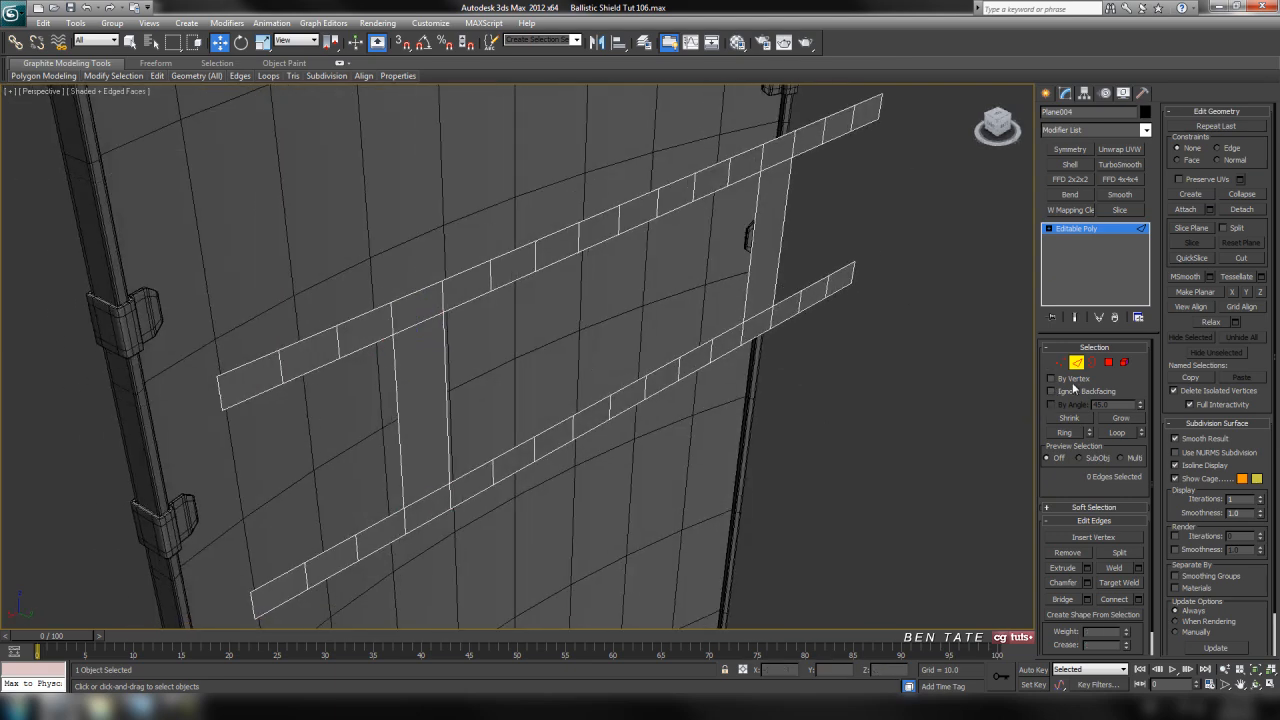
Leave edge editing and center the strap mesh's pivot to the object
click(1078, 364)
alt+middle_drag(850, 365, 809, 377)
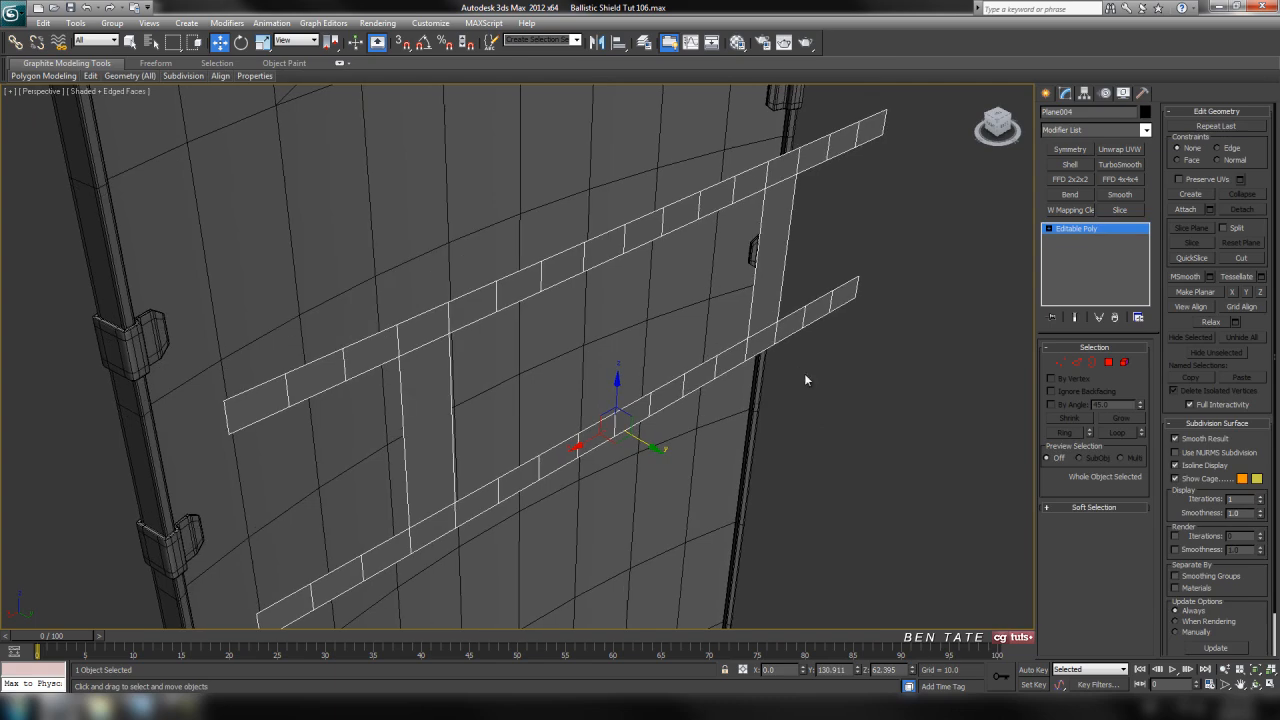
click(1084, 93)
click(1096, 177)
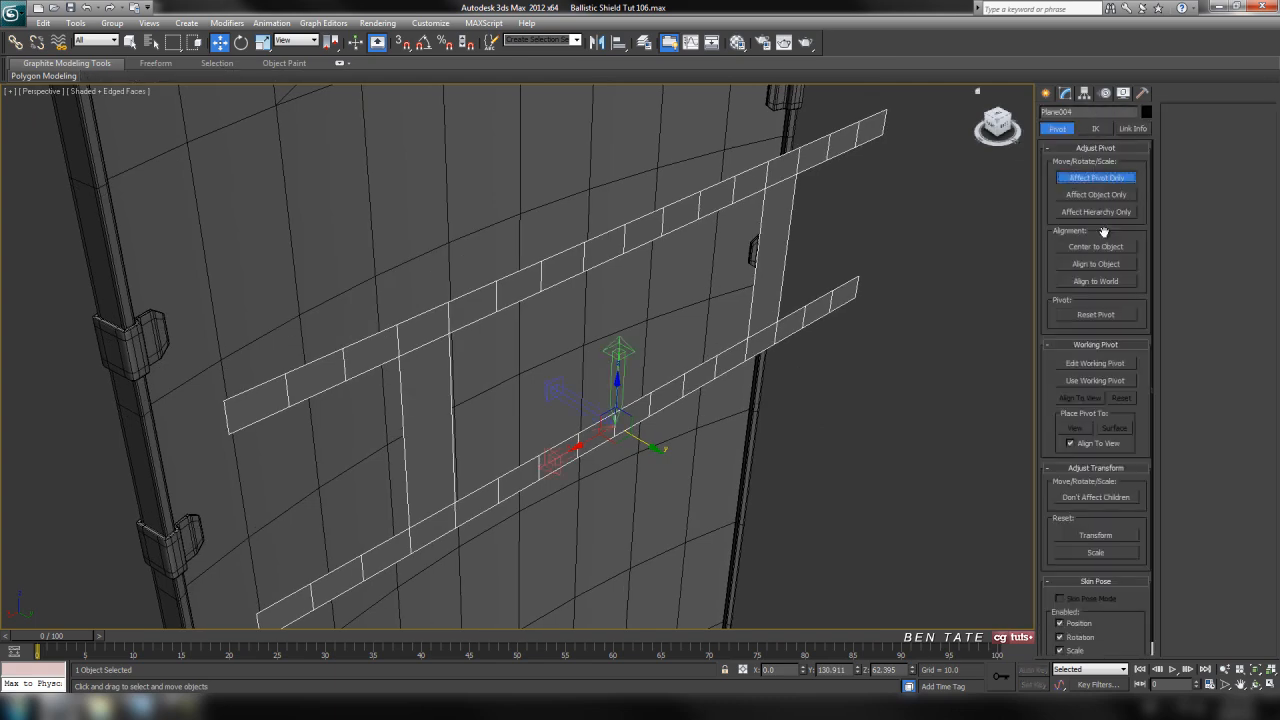
click(1096, 246)
click(1096, 177)
click(1065, 93)
Add a Bend modifier to the strap mesh with the bend axis X and an angle of 34.5
alt+middle_drag(800, 283, 695, 430)
alt+middle_drag(372, 436, 389, 392)
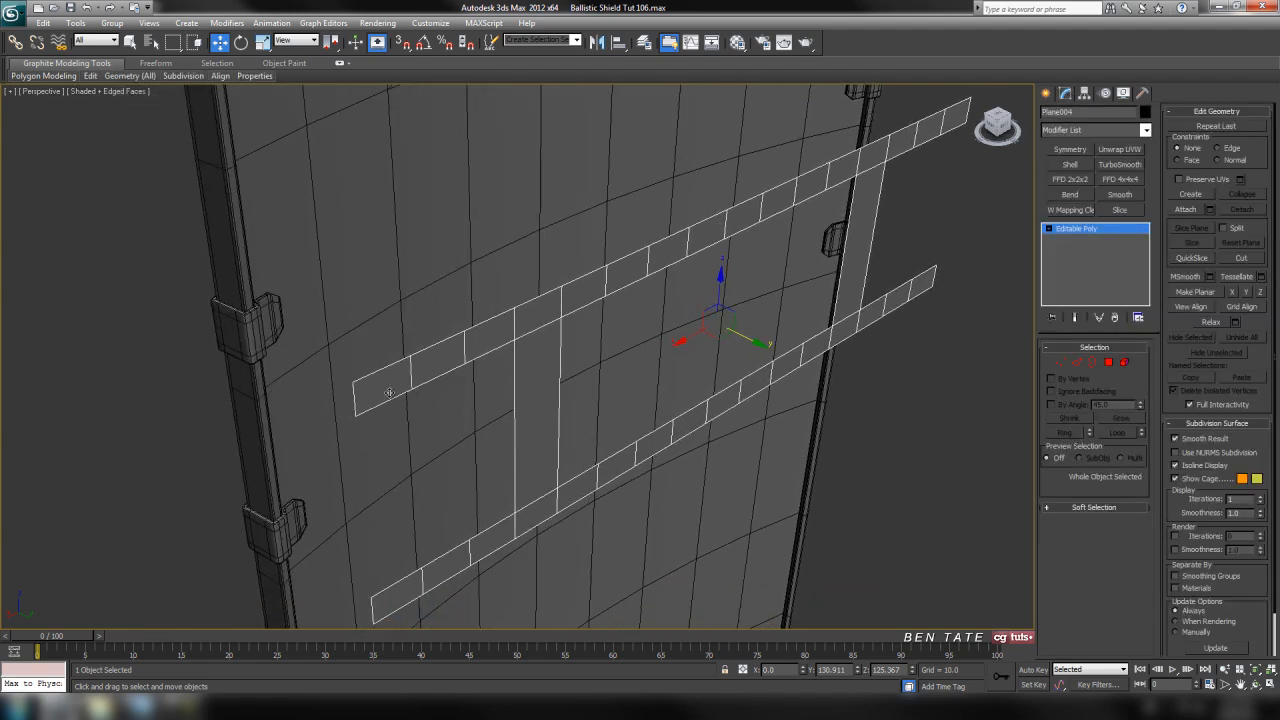
alt+middle_drag(535, 403, 505, 406)
middle_drag(669, 389, 662, 424)
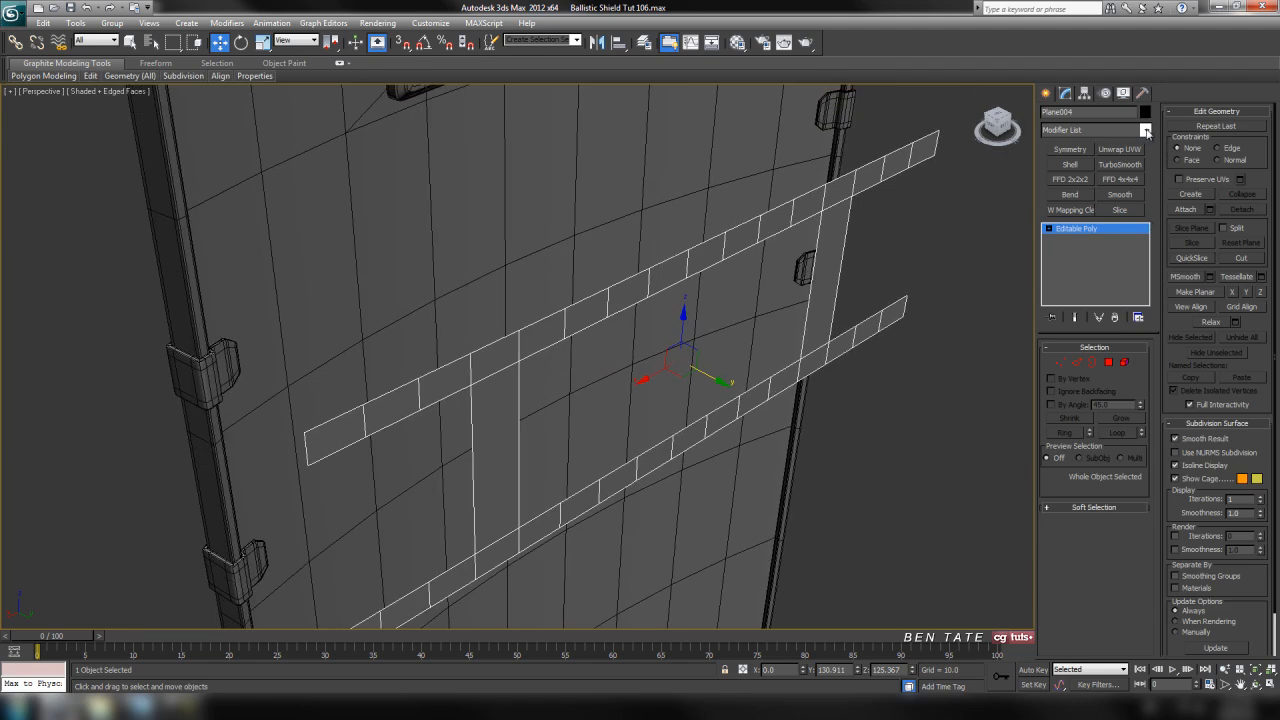
click(1146, 131)
click(1096, 315)
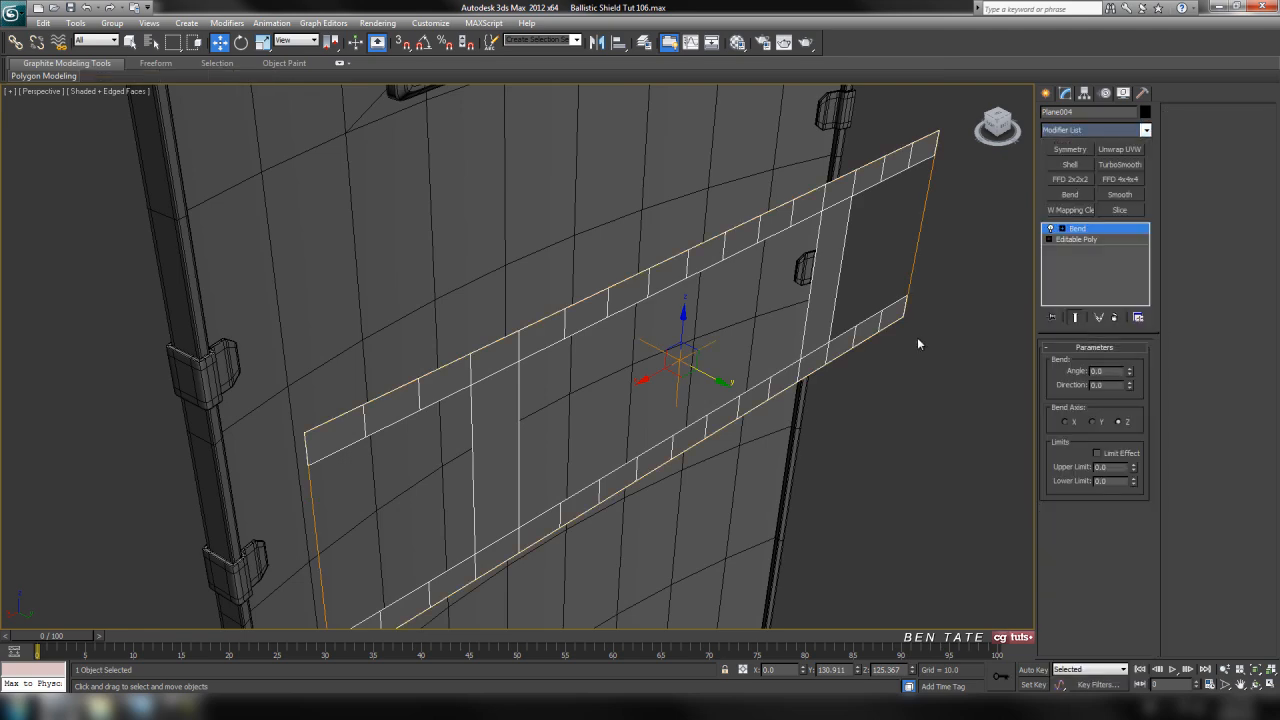
alt+middle_drag(917, 337, 960, 345)
drag(1130, 375, 1126, 358)
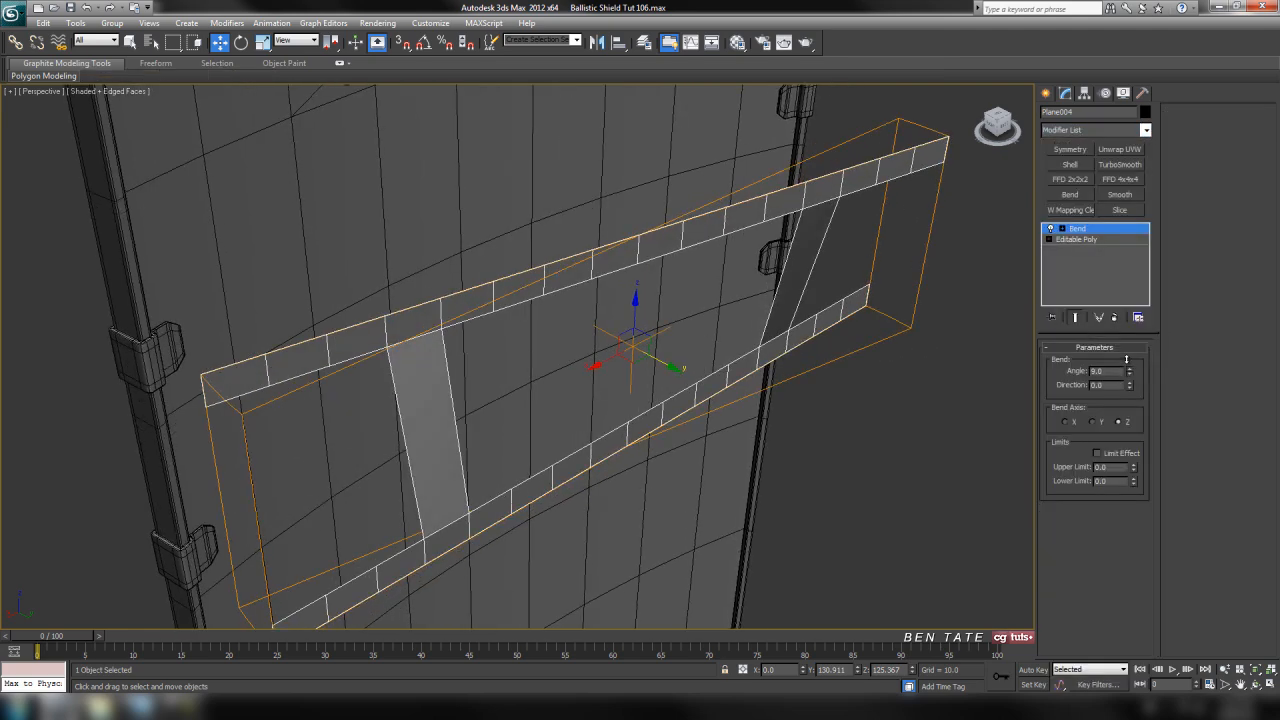
click(1066, 422)
drag(1133, 374, 1133, 336)
Move the bent strap mesh along Y to about 16 so its ends sit at the edge clips
middle_drag(775, 401, 797, 394)
drag(682, 353, 549, 316)
middle_drag(547, 340, 730, 405)
scroll(646, 354, down, 3)
scroll(474, 303, up, 4)
scroll(474, 303, up, 3)
scroll(631, 391, up, 3)
scroll(604, 404, down, 2)
alt+middle_drag(631, 391, 645, 462)
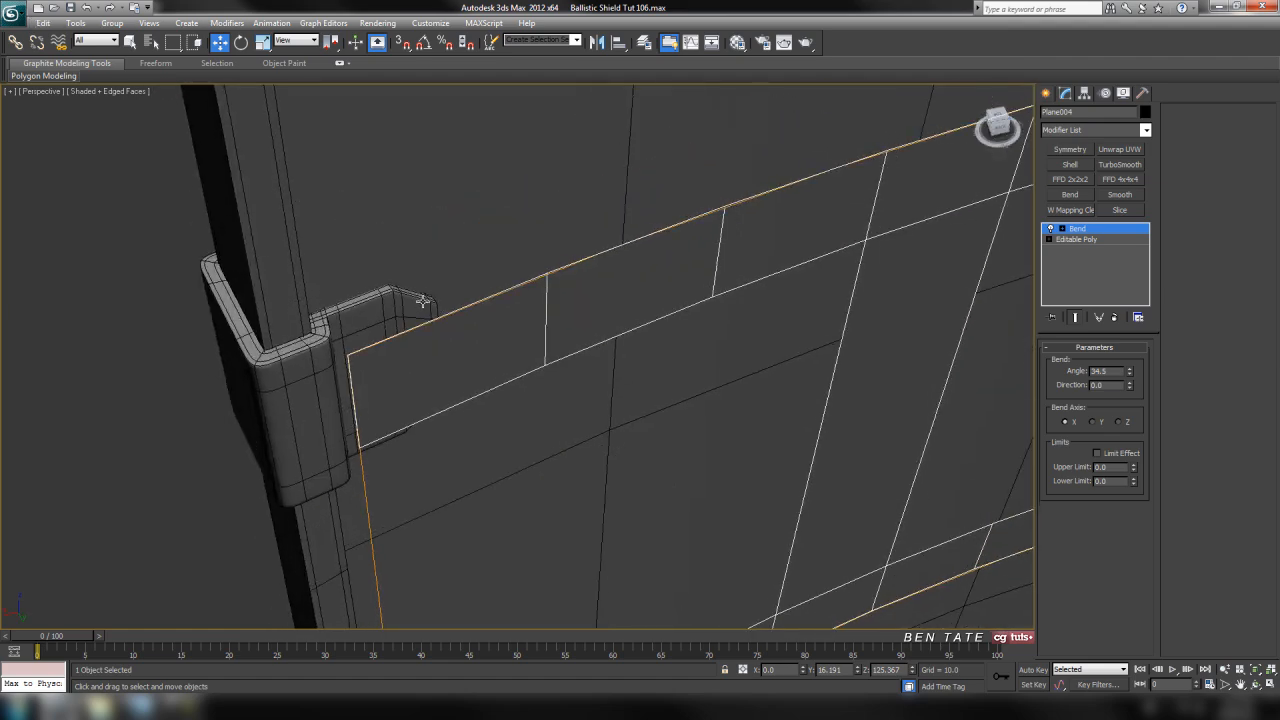
middle_drag(443, 344, 549, 325)
scroll(551, 414, up, 3)
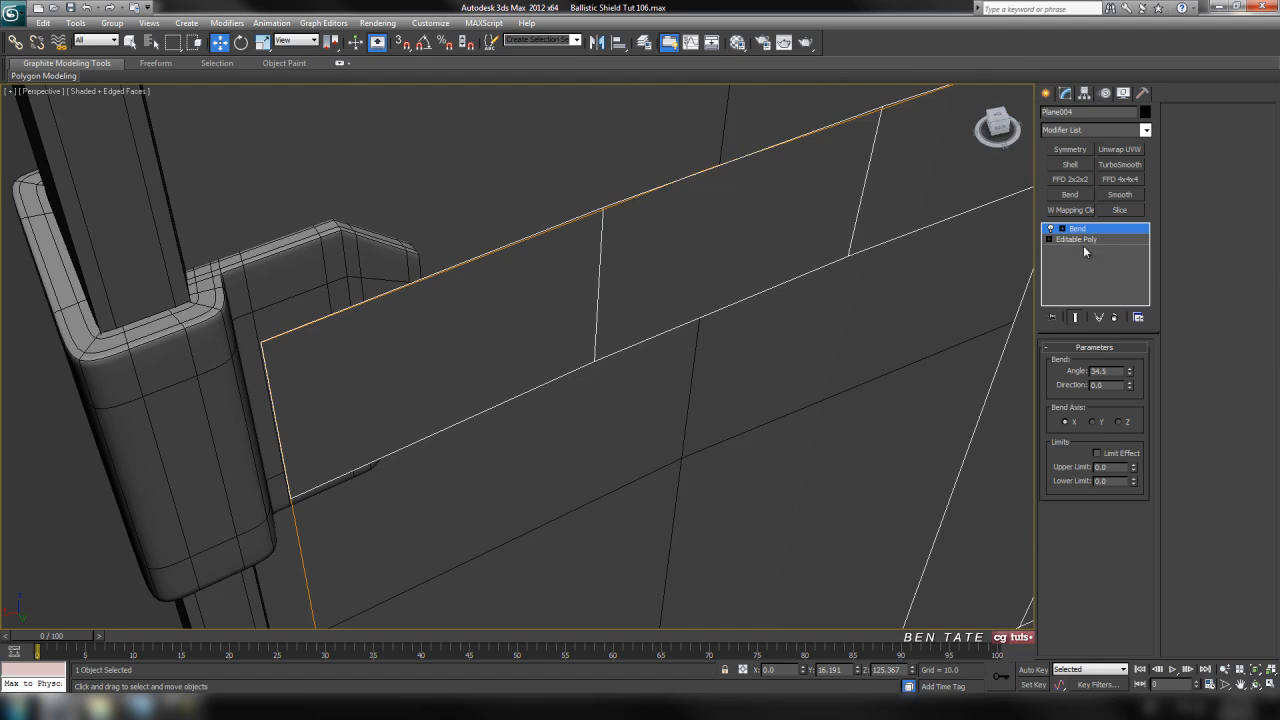
Add an Edit Poly modifier above the Bend and enter edge editing
middle_drag(835, 305, 811, 315)
click(1146, 131)
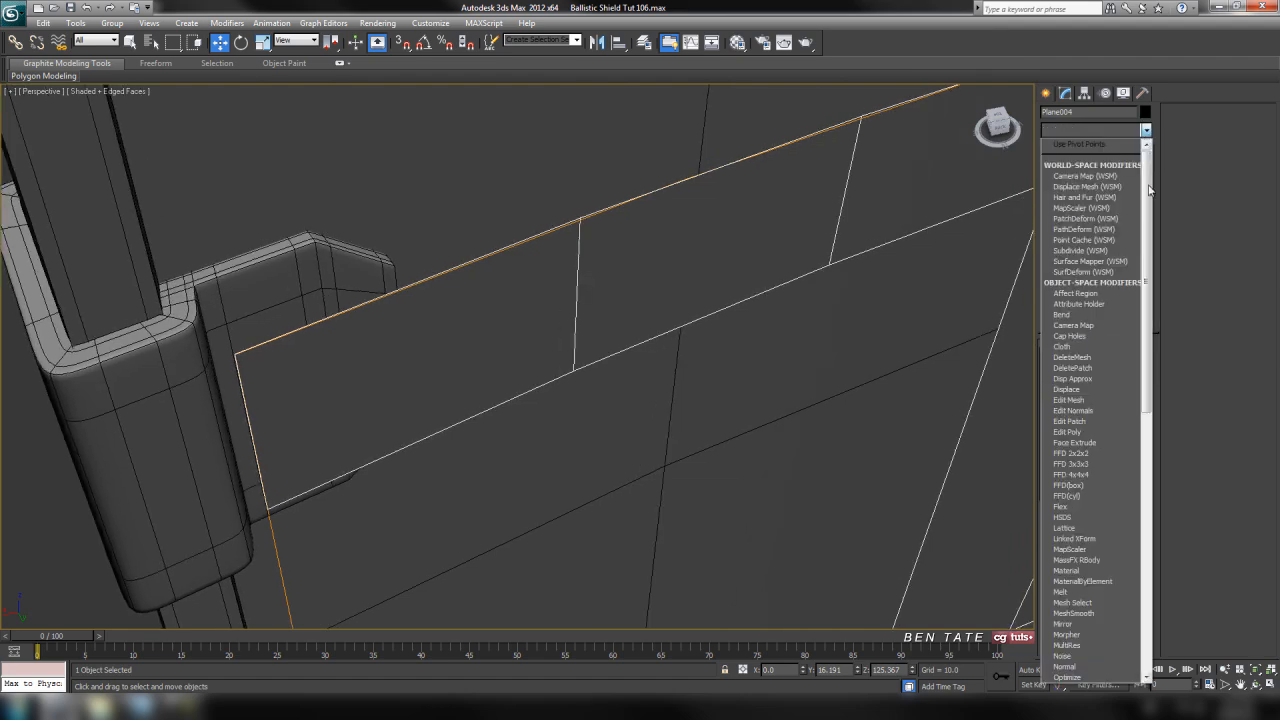
click(1118, 432)
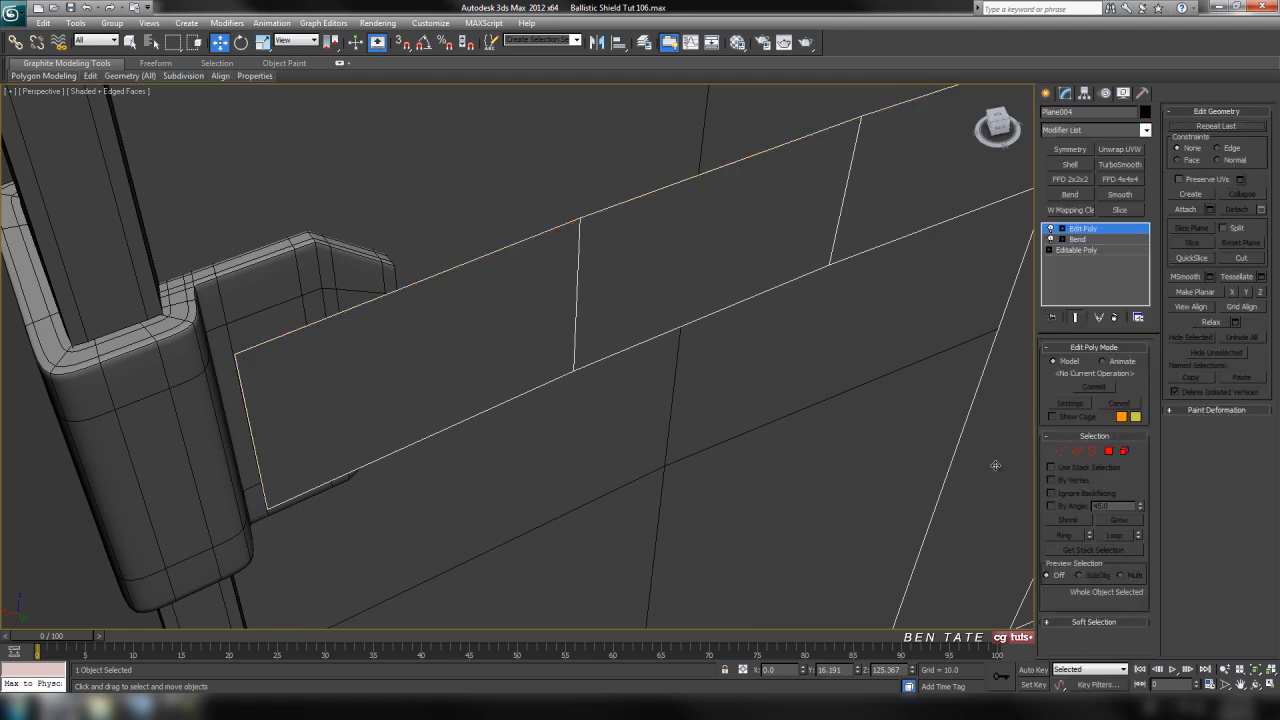
middle_drag(700, 483, 669, 477)
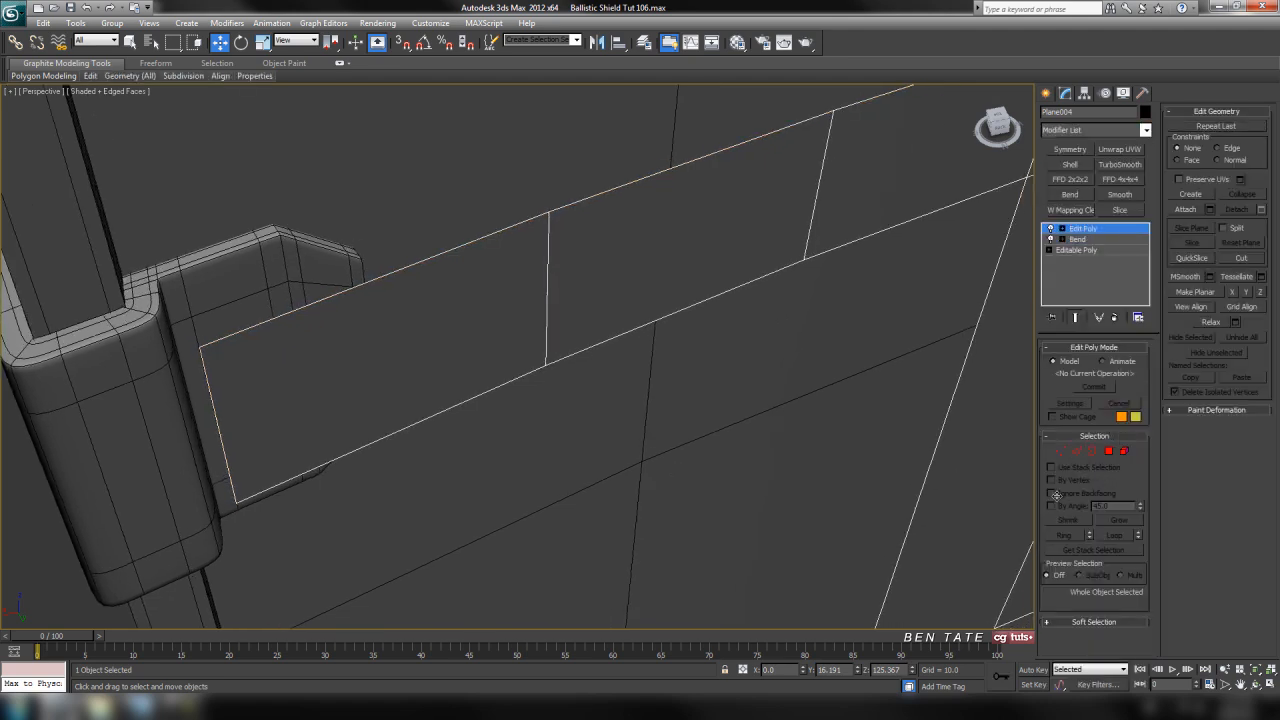
click(1076, 451)
Select the upper and lower edges of the left end segment on both straps, seen from behind the shield
alt+middle_drag(880, 450, 463, 343)
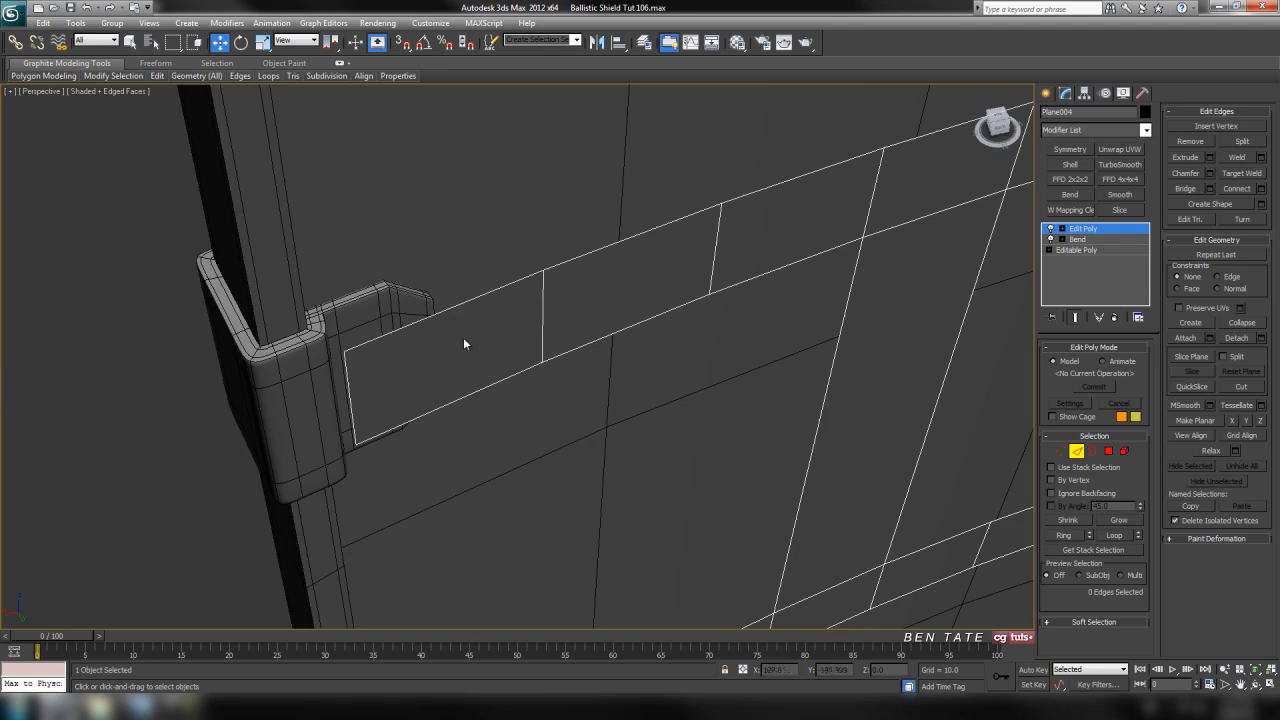
drag(468, 496, 469, 497)
middle_drag(594, 498, 532, 322)
scroll(532, 322, down, 5)
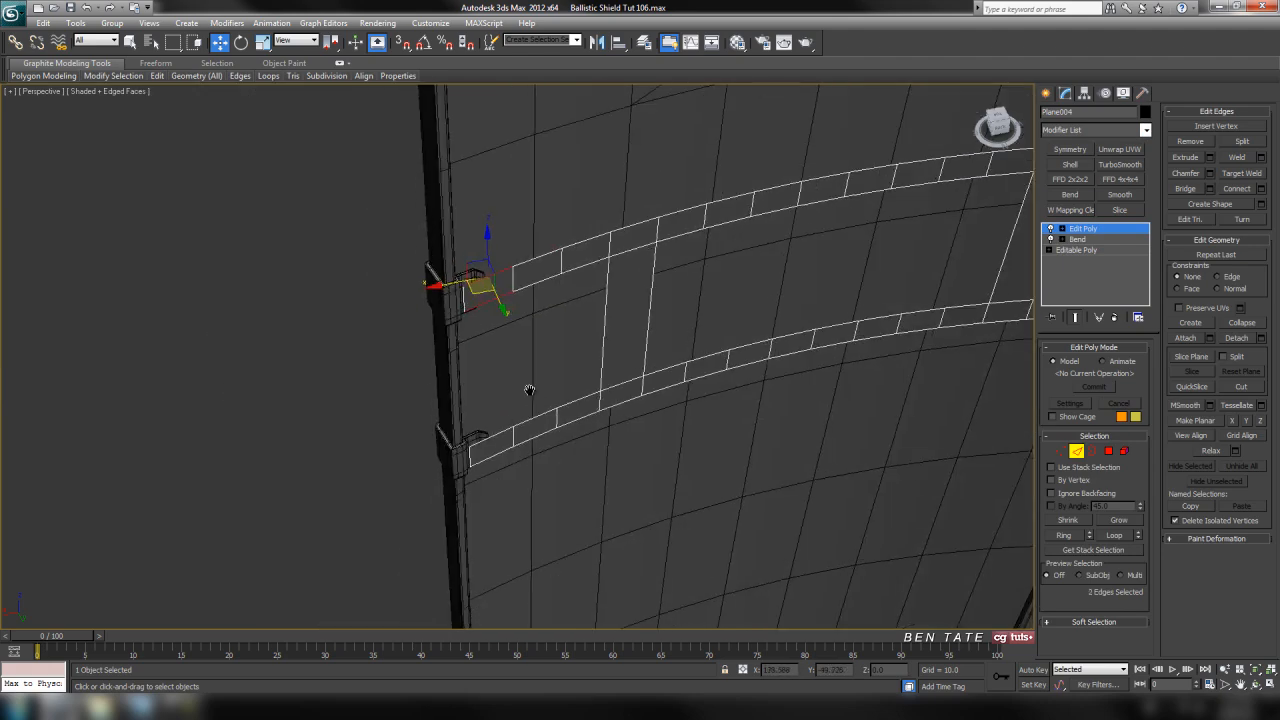
middle_drag(520, 408, 489, 346)
scroll(489, 346, up, 3)
ctrl+drag(446, 355, 472, 492)
middle_drag(619, 360, 620, 469)
middle_drag(613, 333, 626, 431)
Change the Front viewport to the Back view and frame the selected strap ends
key(alt+w)
right_click(824, 242)
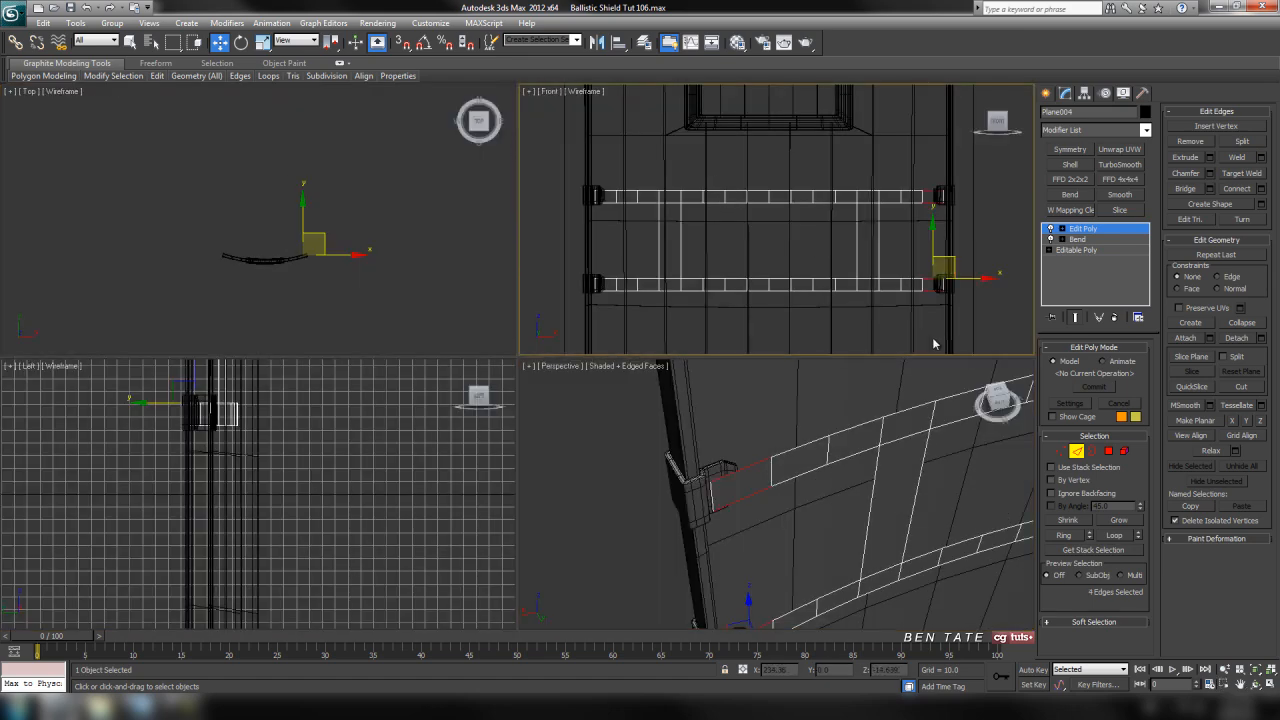
key(alt+w)
middle_drag(543, 260, 632, 269)
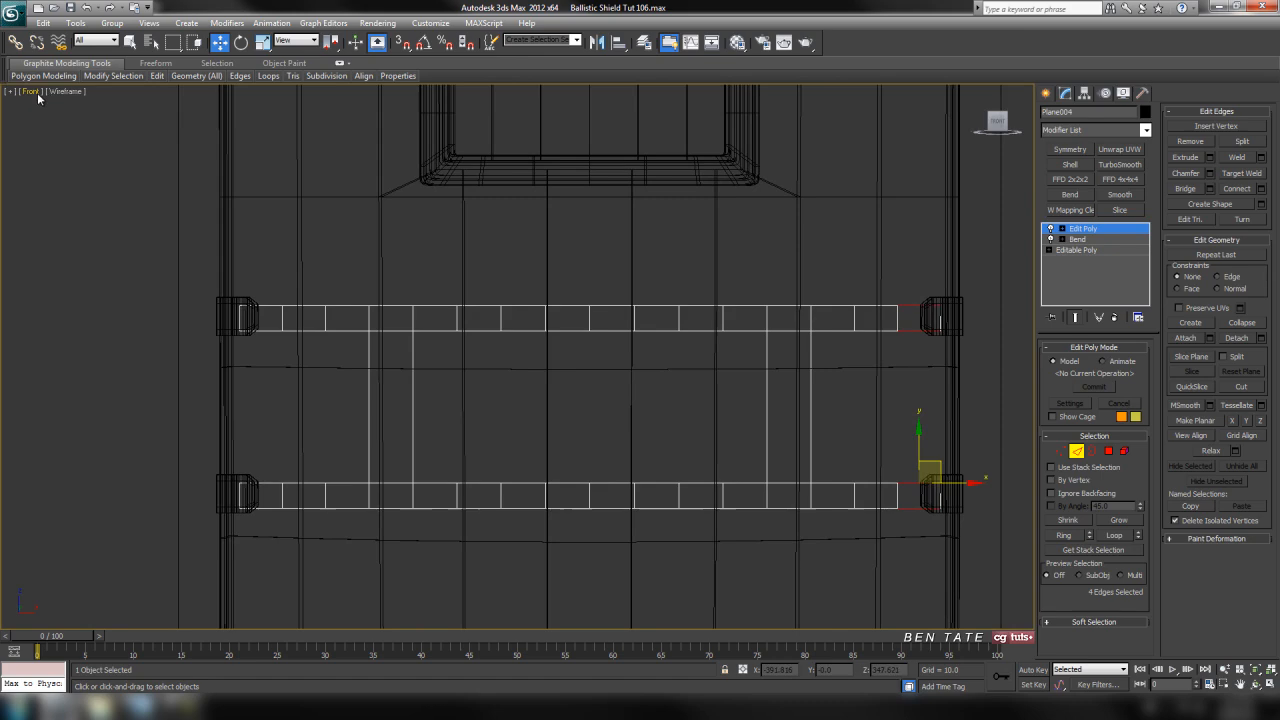
click(37, 91)
click(100, 215)
middle_drag(525, 263, 729, 277)
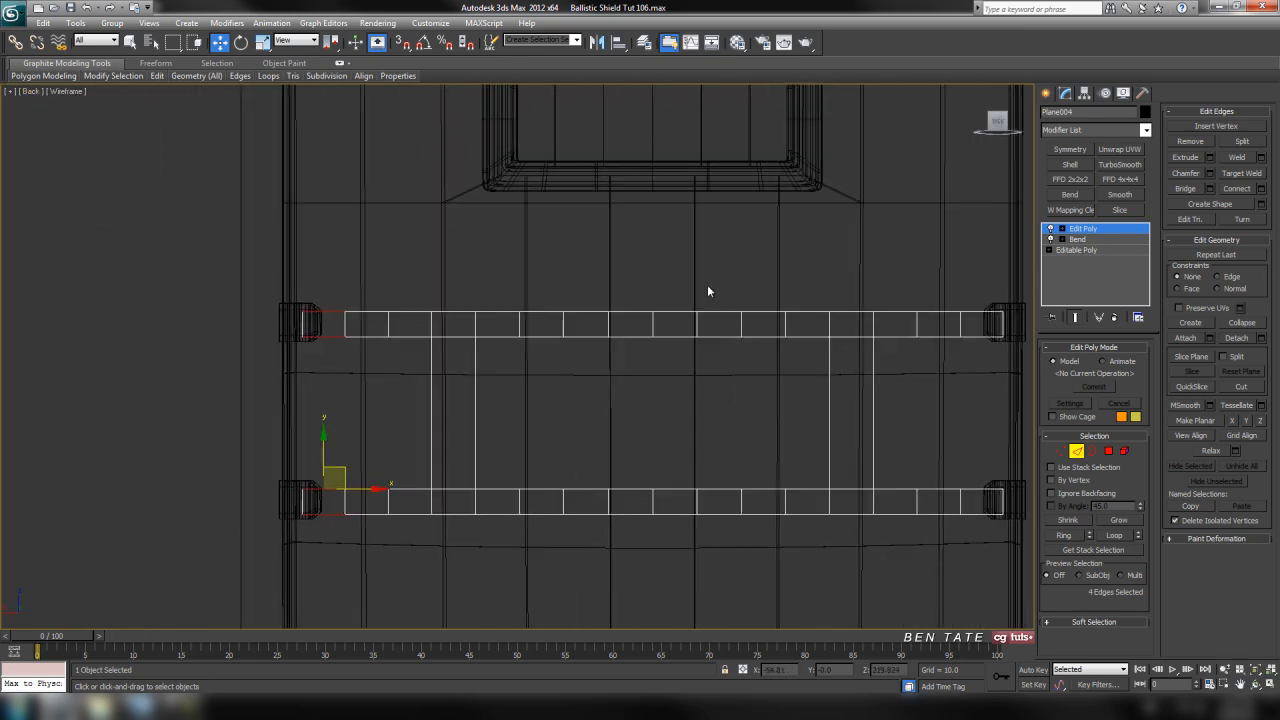
middle_drag(388, 250, 614, 250)
key(F3)
key(F3)
scroll(575, 285, up, 6)
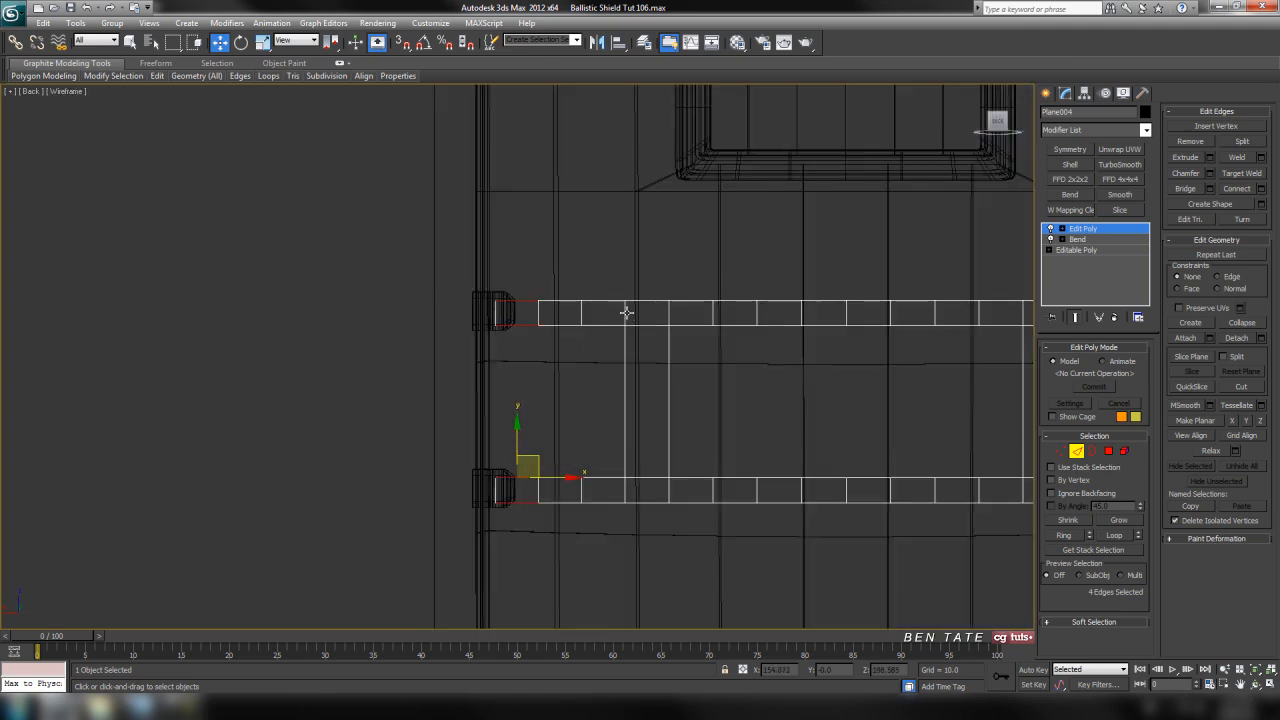
Connect the selected edges at the left strap ends with one segment and a slide of -5
key(alt+w)
middle_click(827, 482)
key(alt+w)
middle_drag(660, 426, 735, 420)
scroll(622, 306, up, 4)
scroll(640, 292, up, 3)
middle_drag(658, 279, 628, 368)
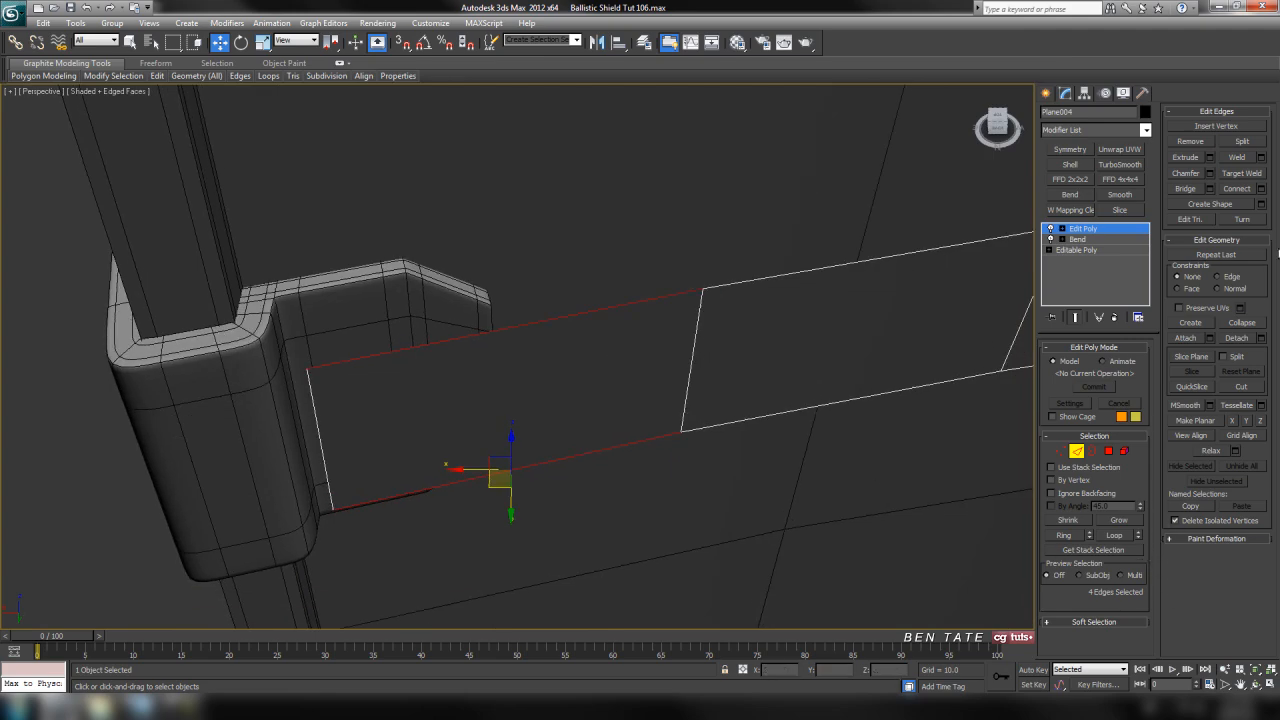
click(1261, 189)
alt+middle_drag(948, 361, 822, 335)
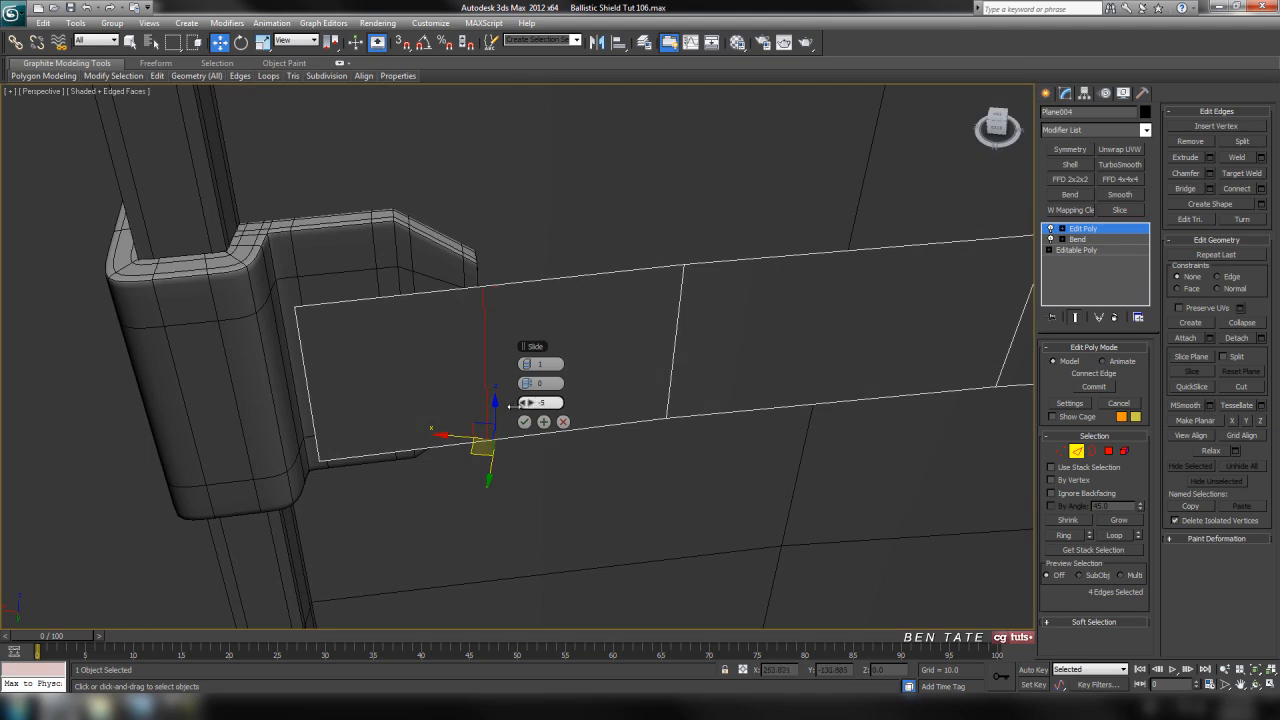
scroll(567, 452, down, 6)
middle_drag(589, 441, 600, 295)
scroll(574, 400, up, 6)
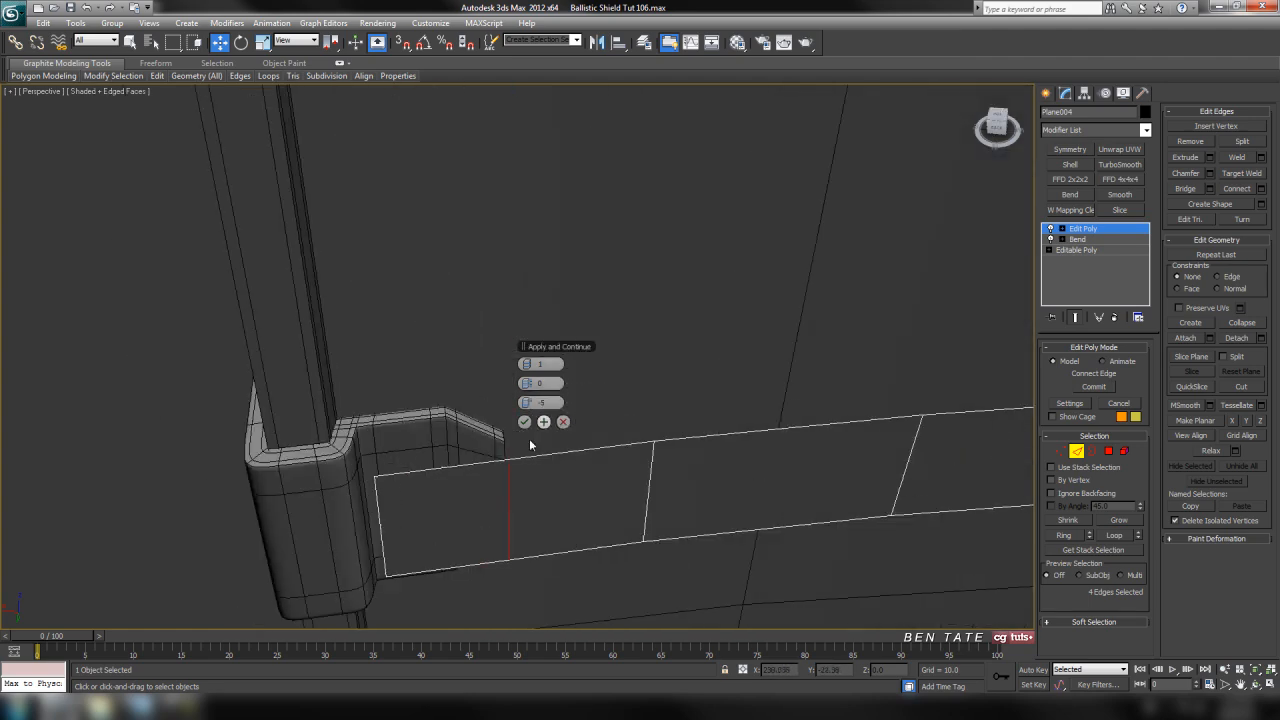
middle_drag(619, 424, 576, 422)
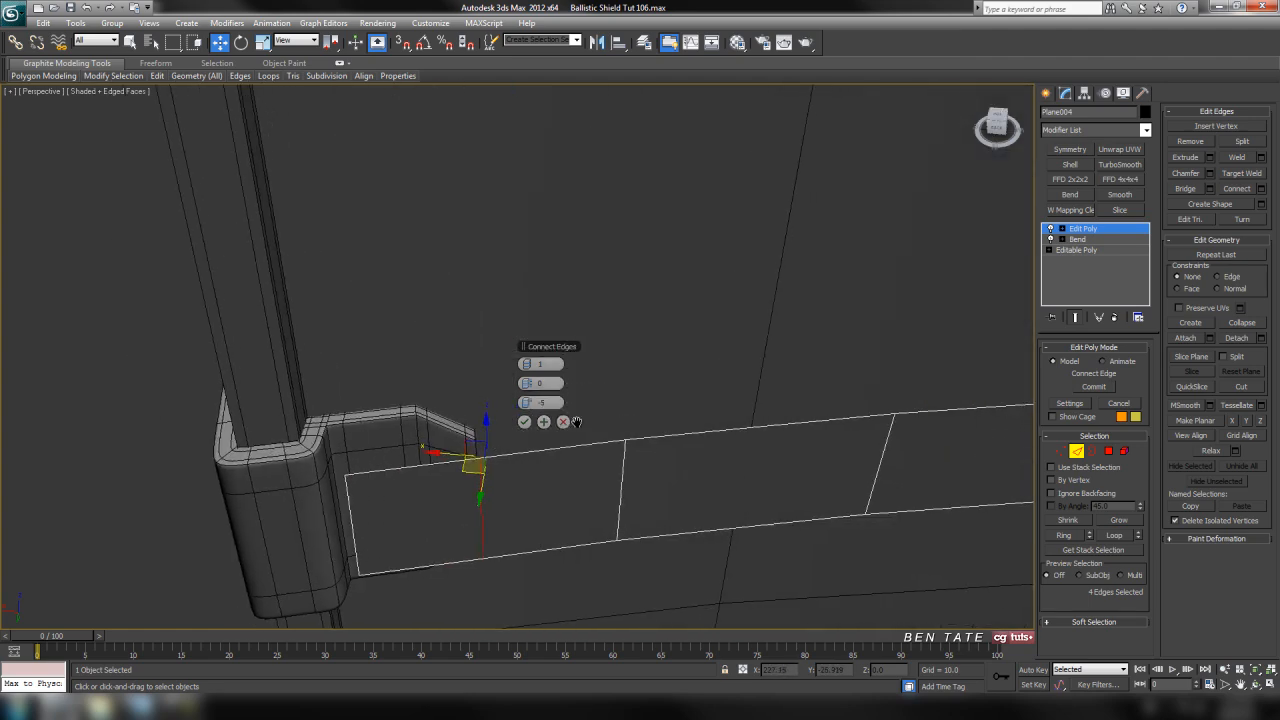
click(525, 424)
Connect the upper and lower edges of the right end segment on both straps with one segment and a slide of 5
middle_drag(668, 442, 609, 439)
scroll(608, 440, down, 8)
middle_drag(795, 402, 429, 405)
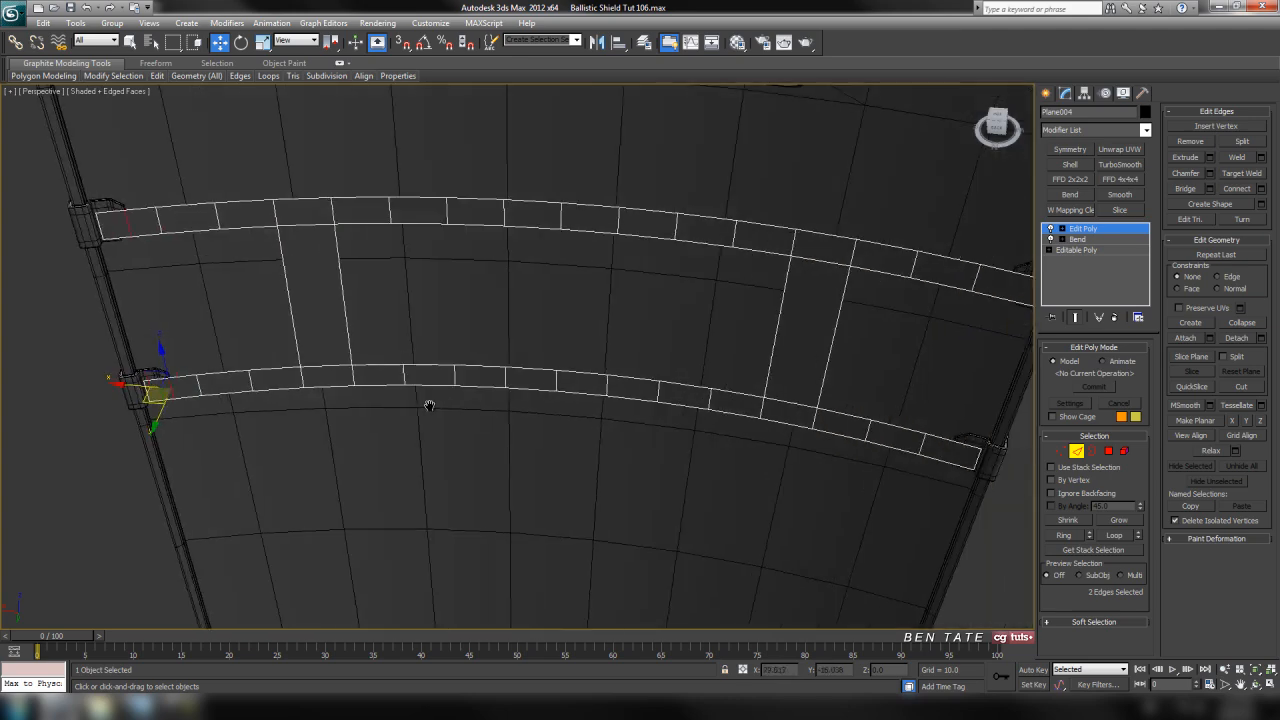
middle_drag(726, 405, 440, 402)
scroll(519, 390, up, 5)
middle_drag(890, 333, 701, 382)
scroll(702, 380, down, 2)
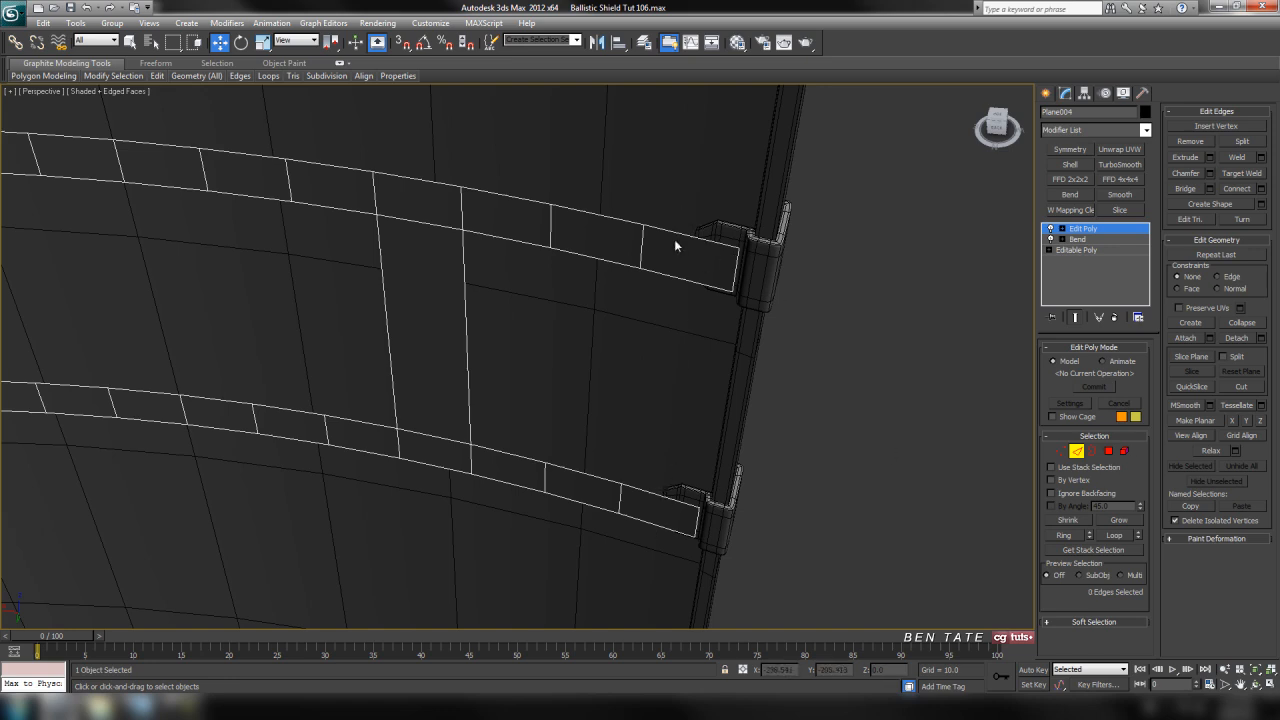
drag(687, 318, 687, 320)
ctrl+drag(664, 551, 664, 552)
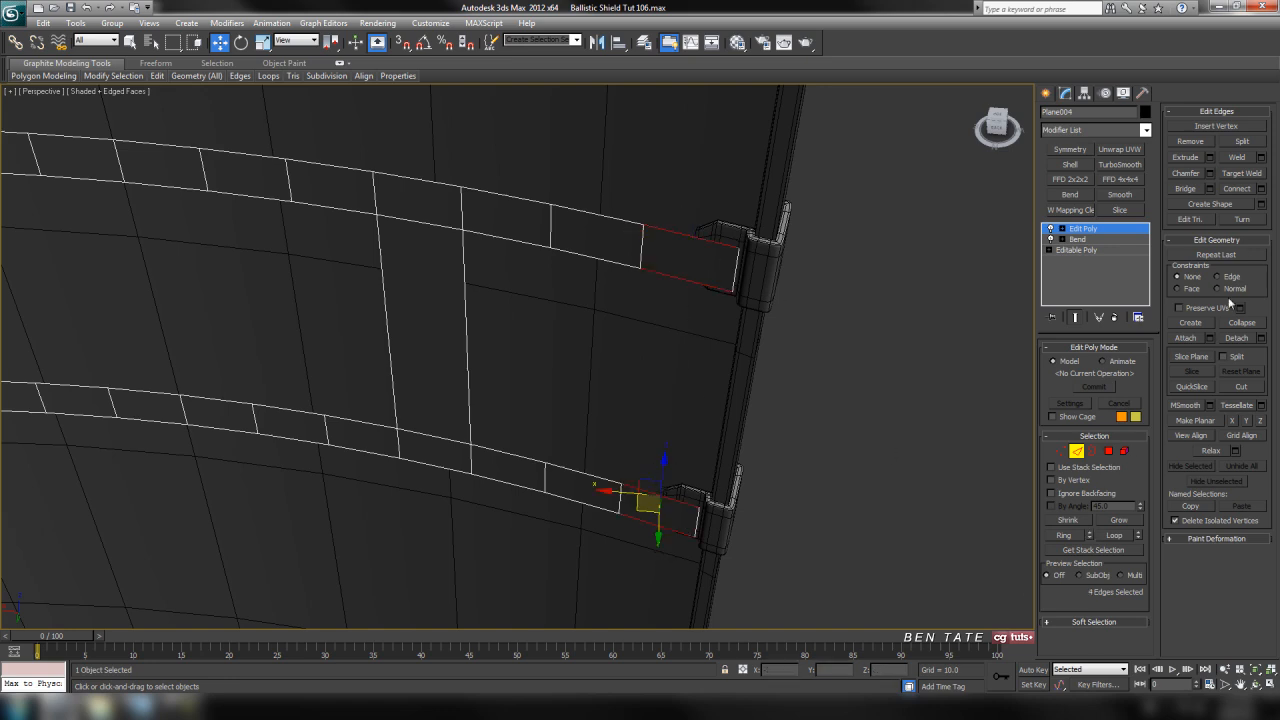
click(1261, 190)
scroll(739, 355, up, 5)
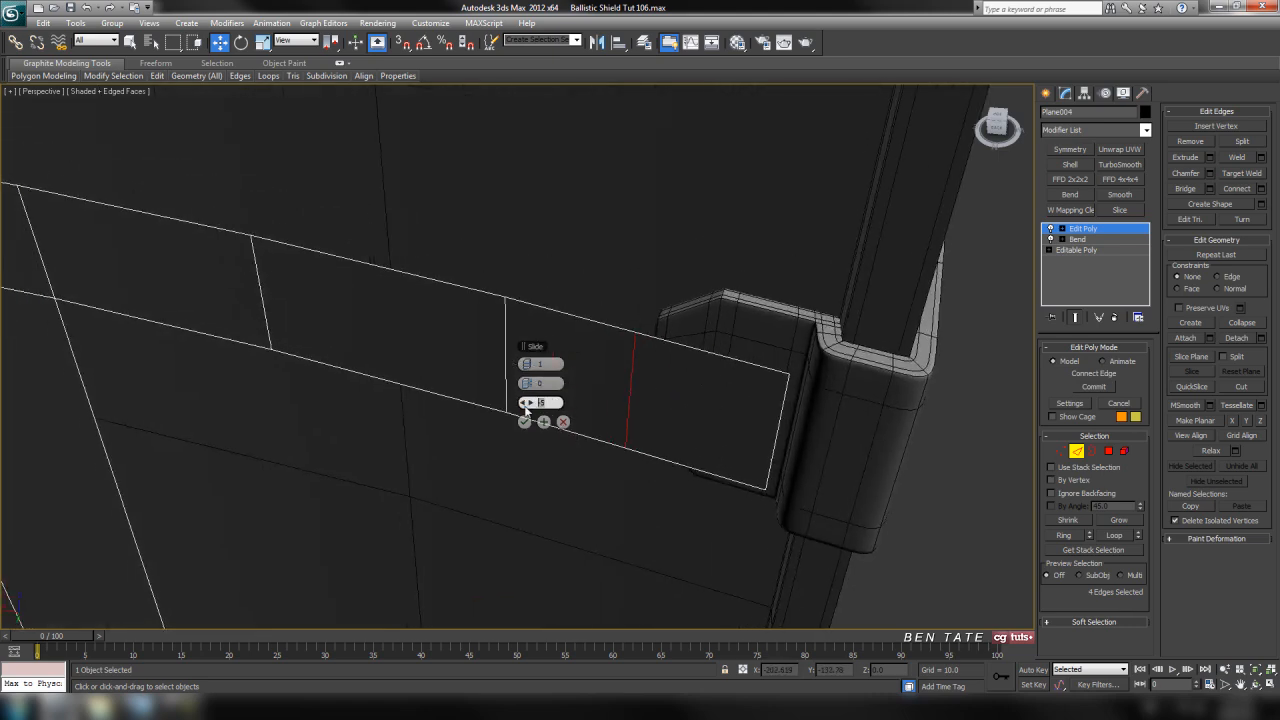
drag(533, 420, 527, 423)
middle_drag(729, 529, 747, 546)
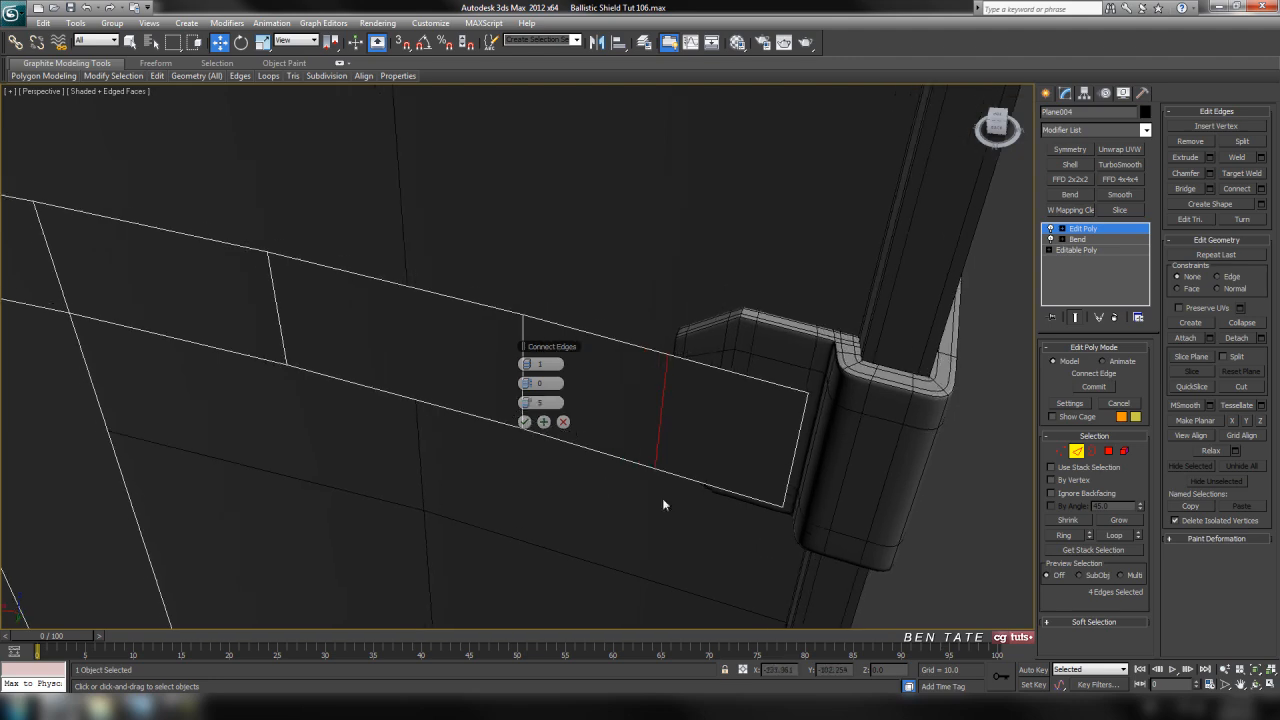
click(527, 425)
Leave edge editing and examine how the strap ends fit against the clips on the shield's back
middle_drag(637, 468, 695, 465)
scroll(696, 463, down, 6)
middle_drag(383, 434, 640, 449)
middle_drag(280, 287, 220, 318)
middle_drag(799, 423, 784, 427)
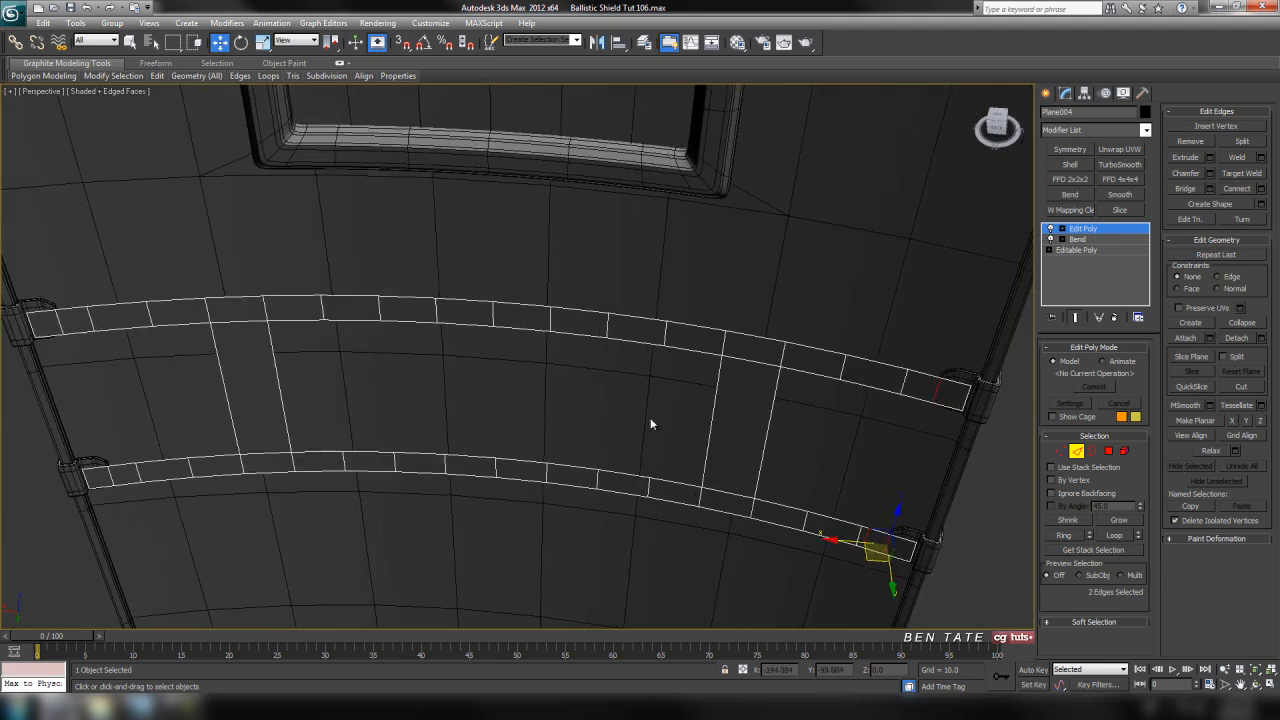
alt+middle_drag(494, 427, 655, 430)
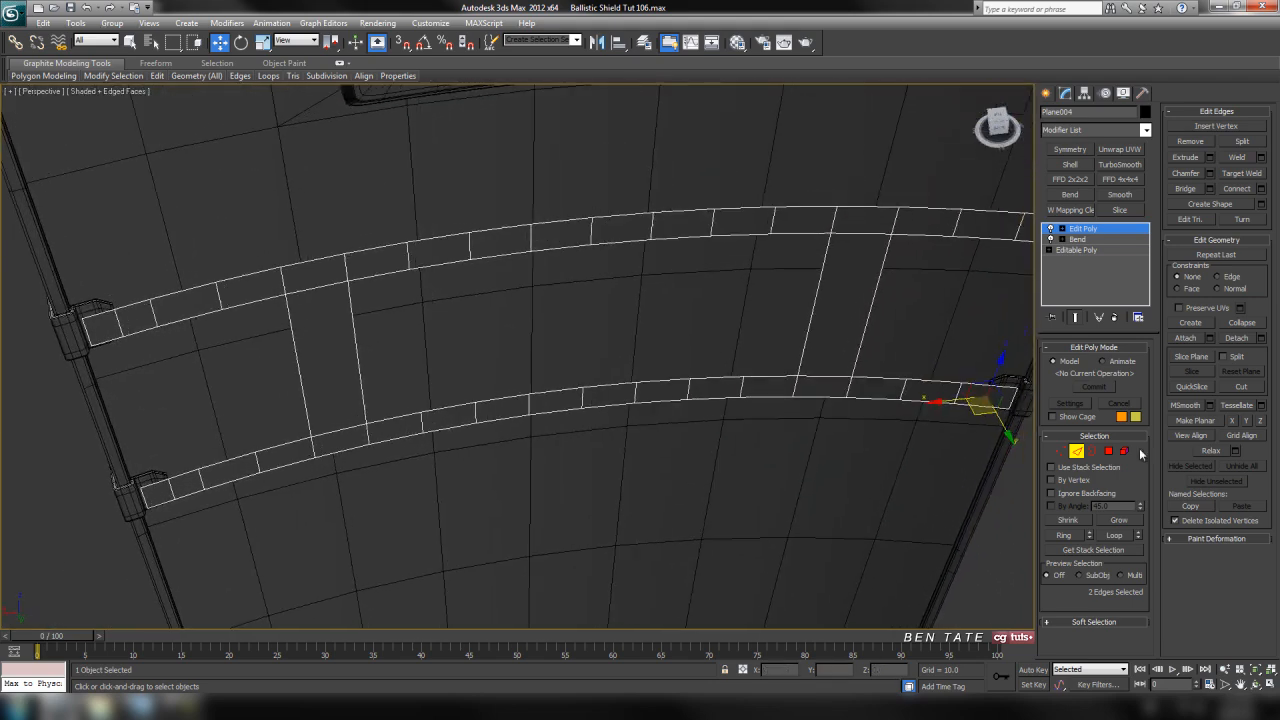
click(1076, 451)
alt+middle_drag(717, 466, 779, 455)
alt+middle_drag(899, 438, 824, 476)
middle_drag(626, 445, 830, 428)
scroll(568, 389, up, 5)
alt+middle_drag(600, 392, 643, 379)
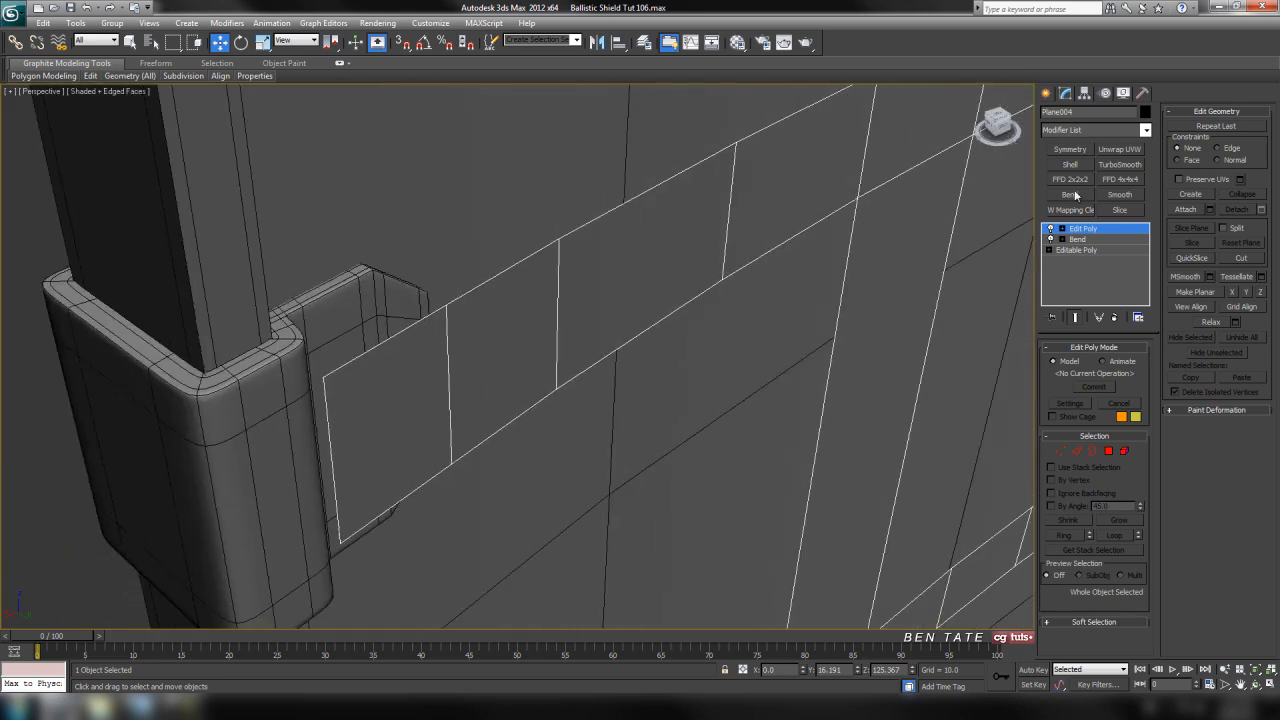
Add a Shell modifier to the strap mesh with outer amount 0 and inner amount about 1.96
click(1146, 131)
drag(1150, 170, 1155, 395)
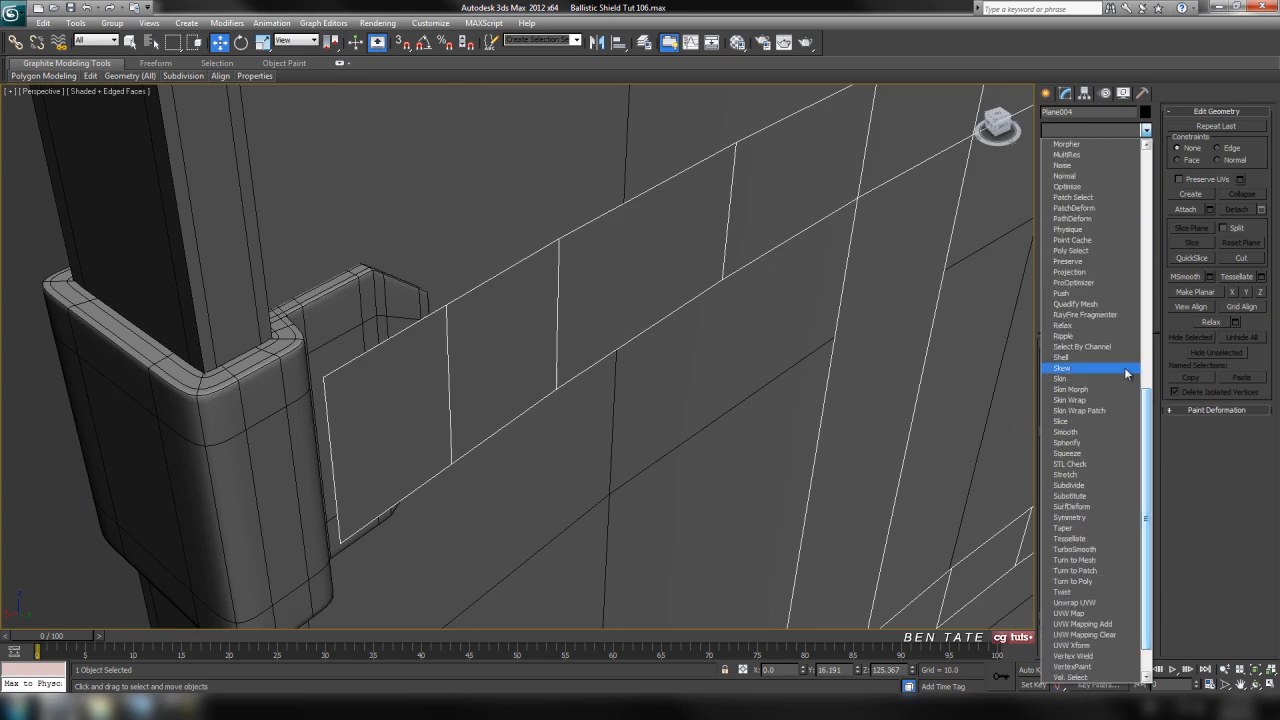
click(1062, 357)
middle_drag(793, 256, 811, 306)
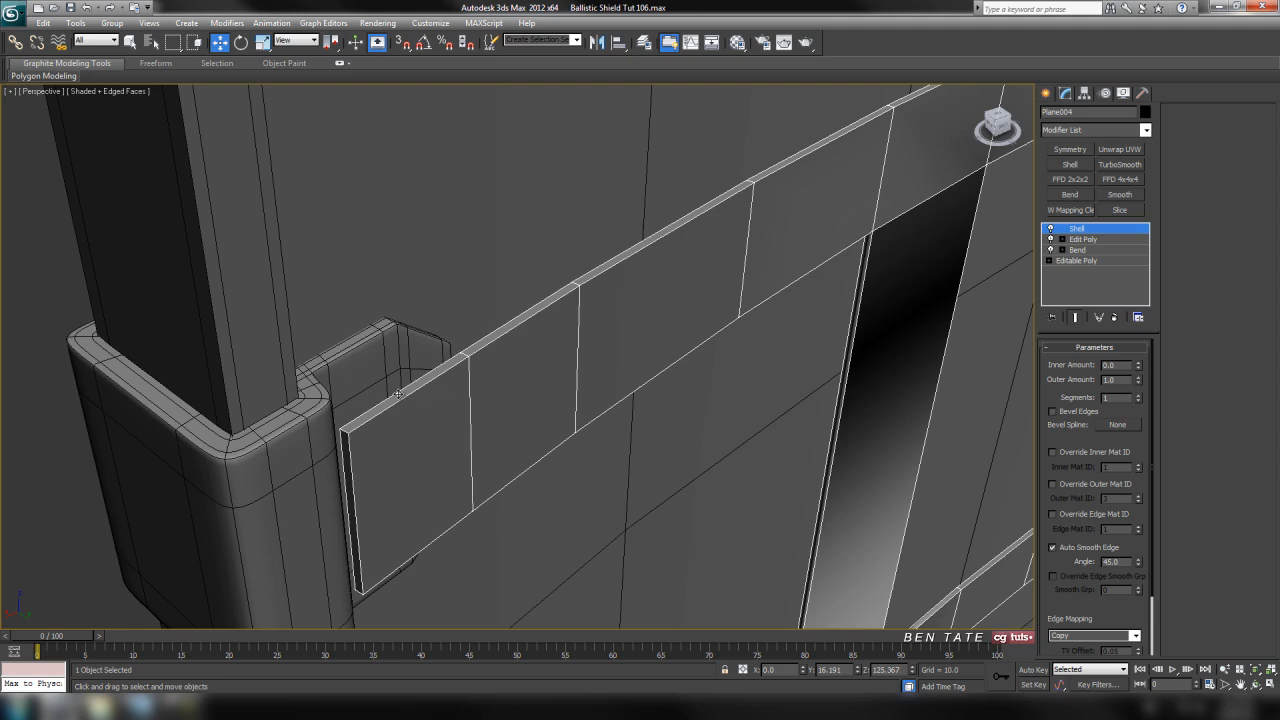
drag(1140, 380, 1139, 365)
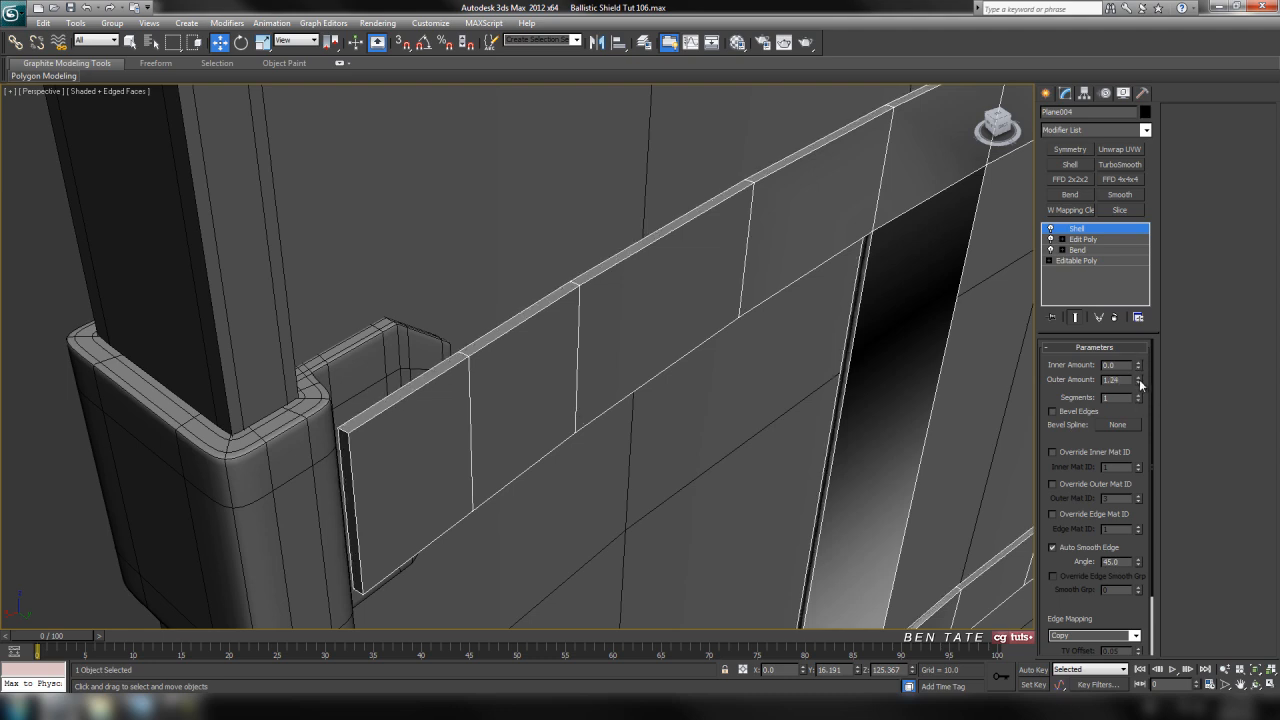
right_click(1140, 383)
drag(1141, 368, 1133, 237)
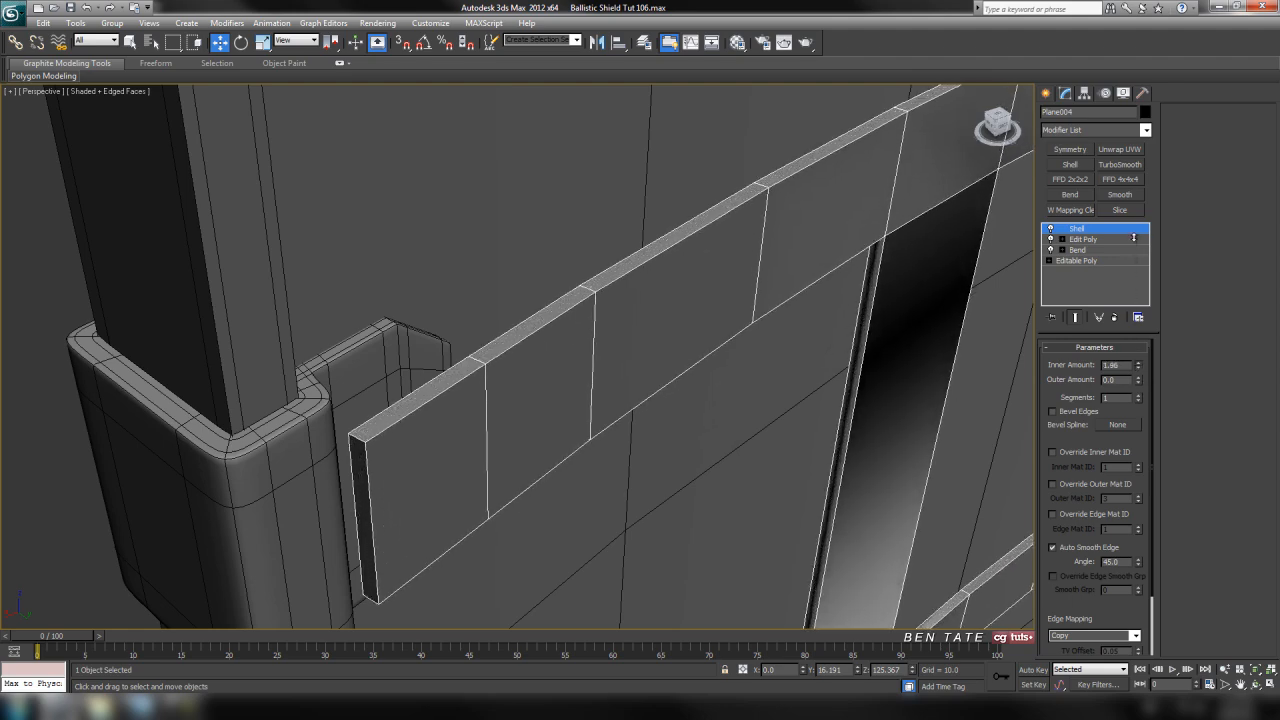
Set the Shell modifier's inner amount to 2 and enable Straighten Corners for the strap mesh
alt+middle_drag(871, 350, 746, 337)
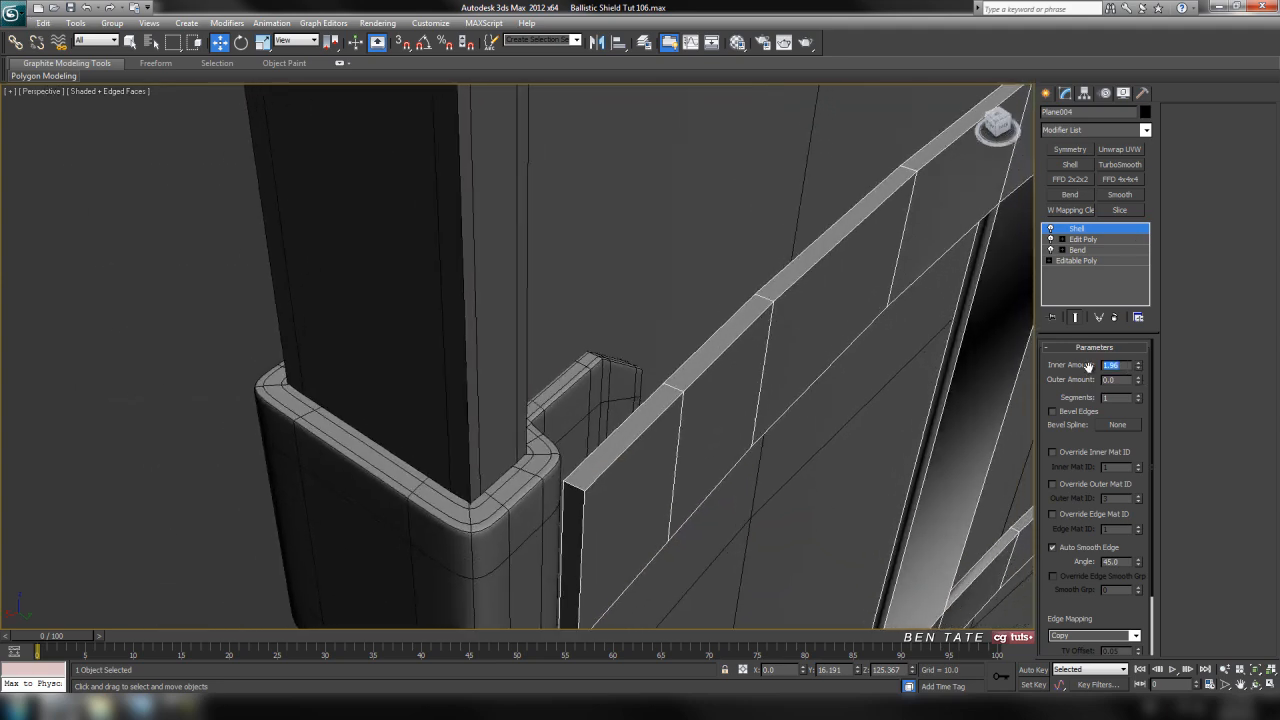
text(2)
key(Return)
scroll(1094, 541, down, 3)
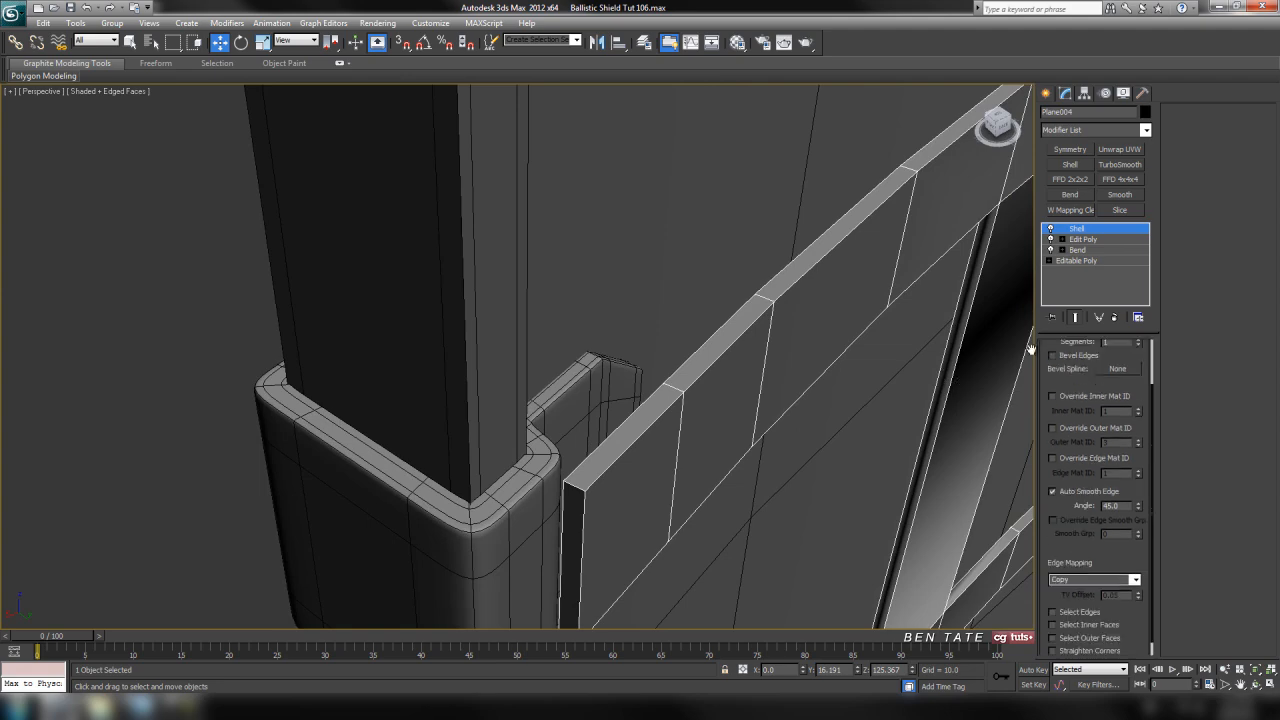
middle_drag(711, 462, 641, 515)
scroll(682, 458, down, 3)
alt+middle_drag(641, 515, 542, 440)
alt+middle_drag(641, 460, 678, 312)
scroll(618, 432, up, 2)
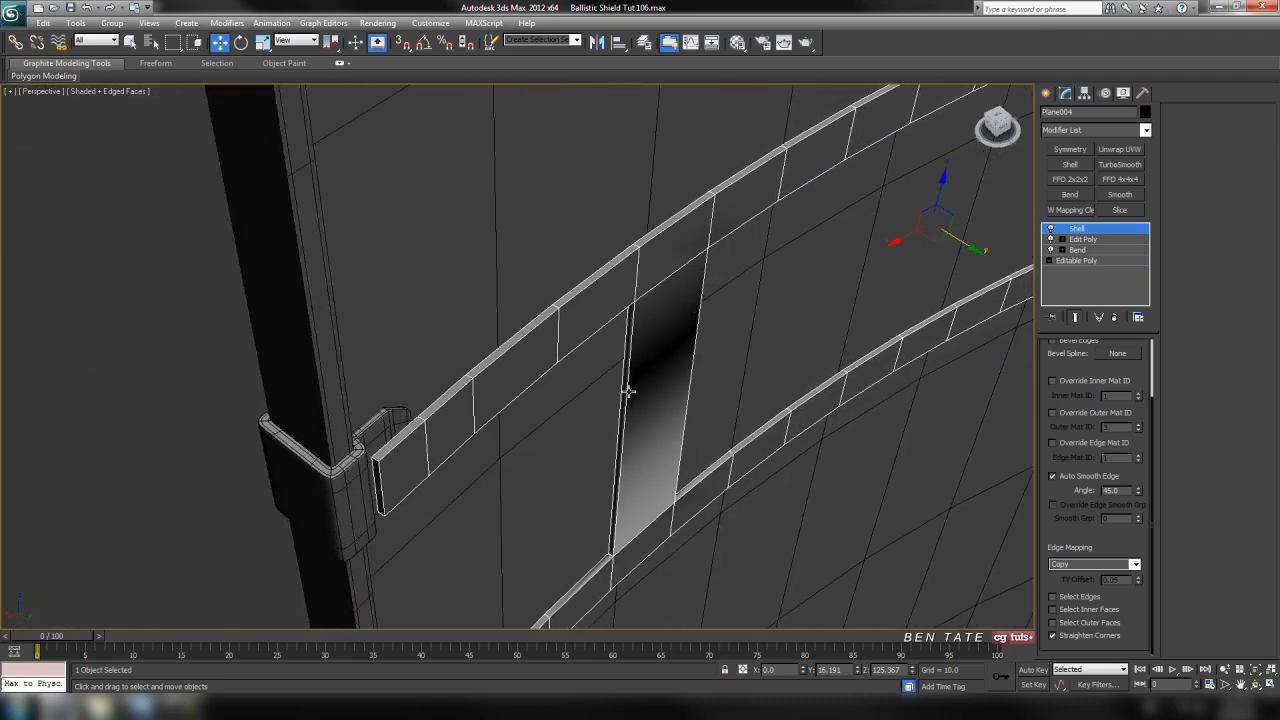
alt+middle_drag(531, 315, 727, 315)
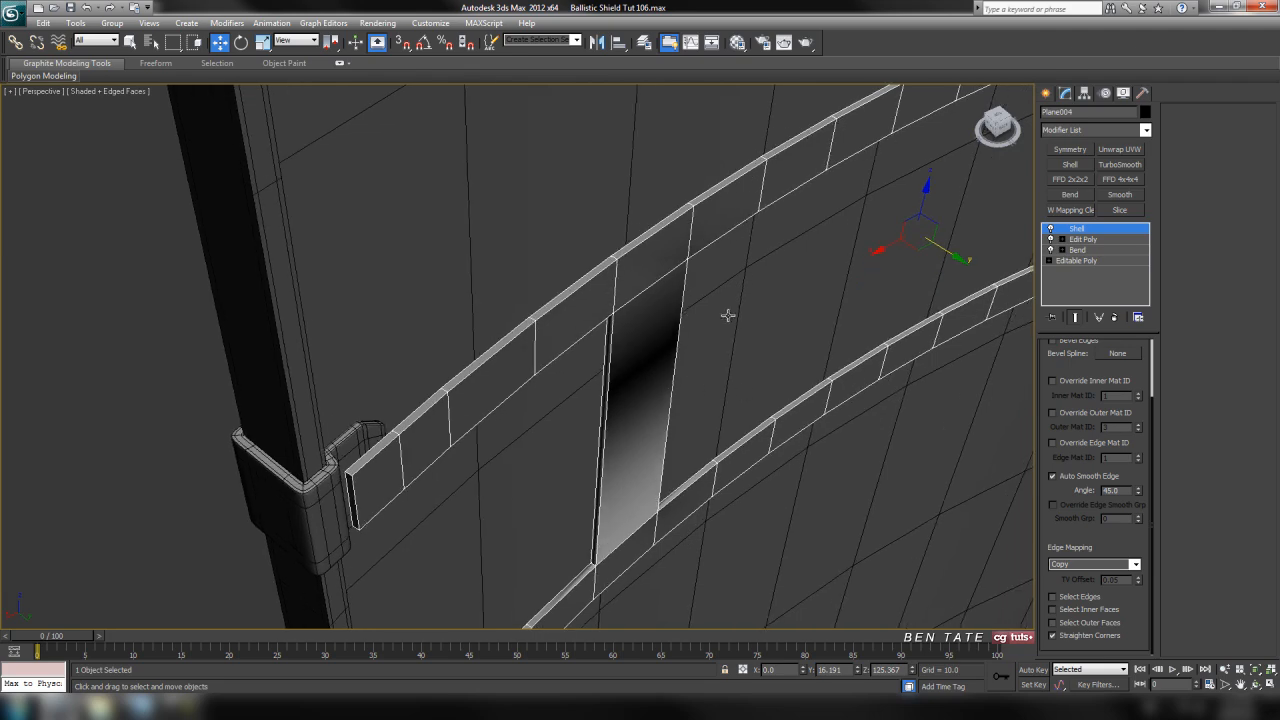
Add an Edit Poly modifier above the Shell and isolate the strap mesh
click(1146, 130)
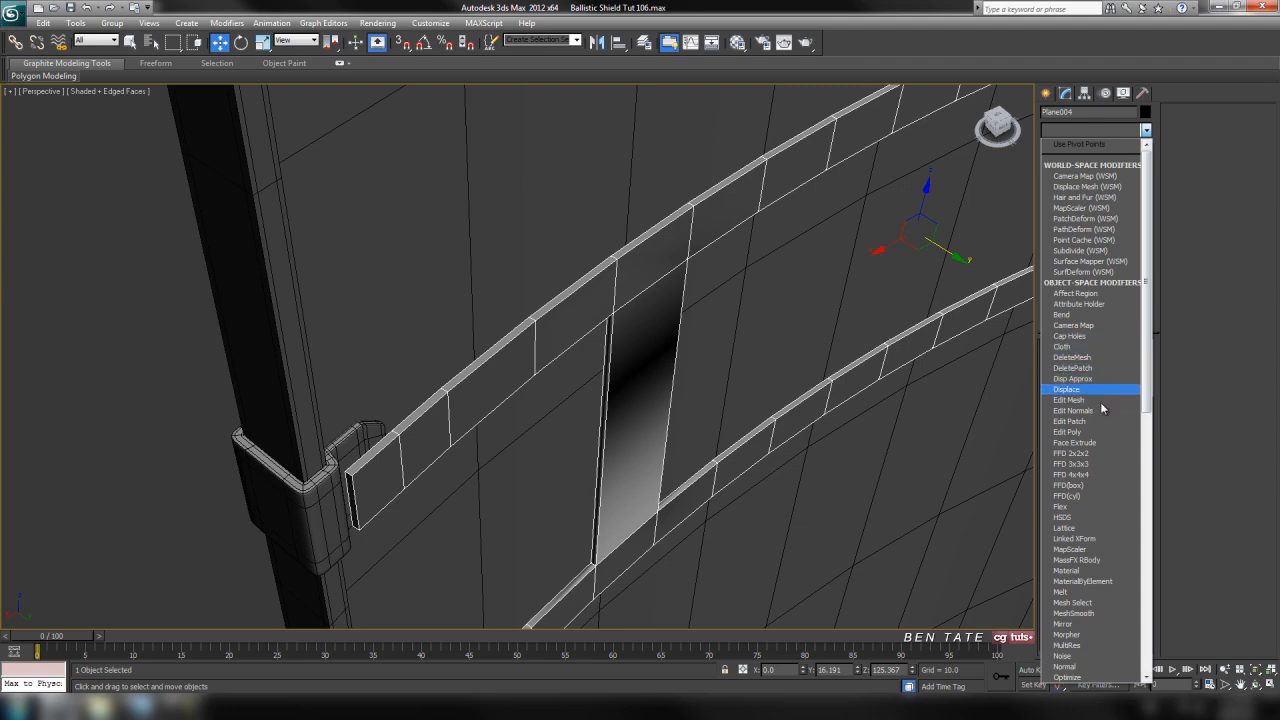
click(1100, 438)
click(1108, 451)
alt+middle_drag(900, 440, 766, 443)
key(alt+q)
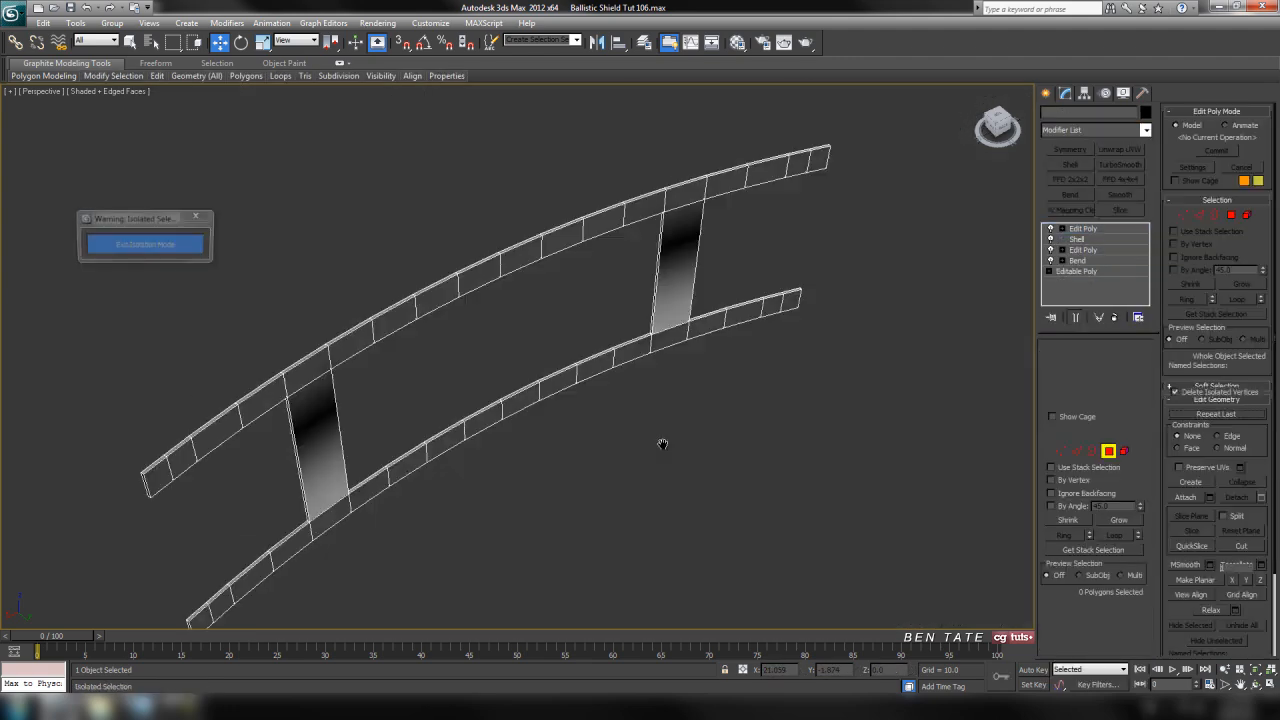
alt+middle_drag(474, 349, 517, 222)
With Ignore Backfacing enabled, select the upper strap's shield-facing polygons, leaving out the end segments
click(134, 44)
middle_drag(797, 310, 813, 296)
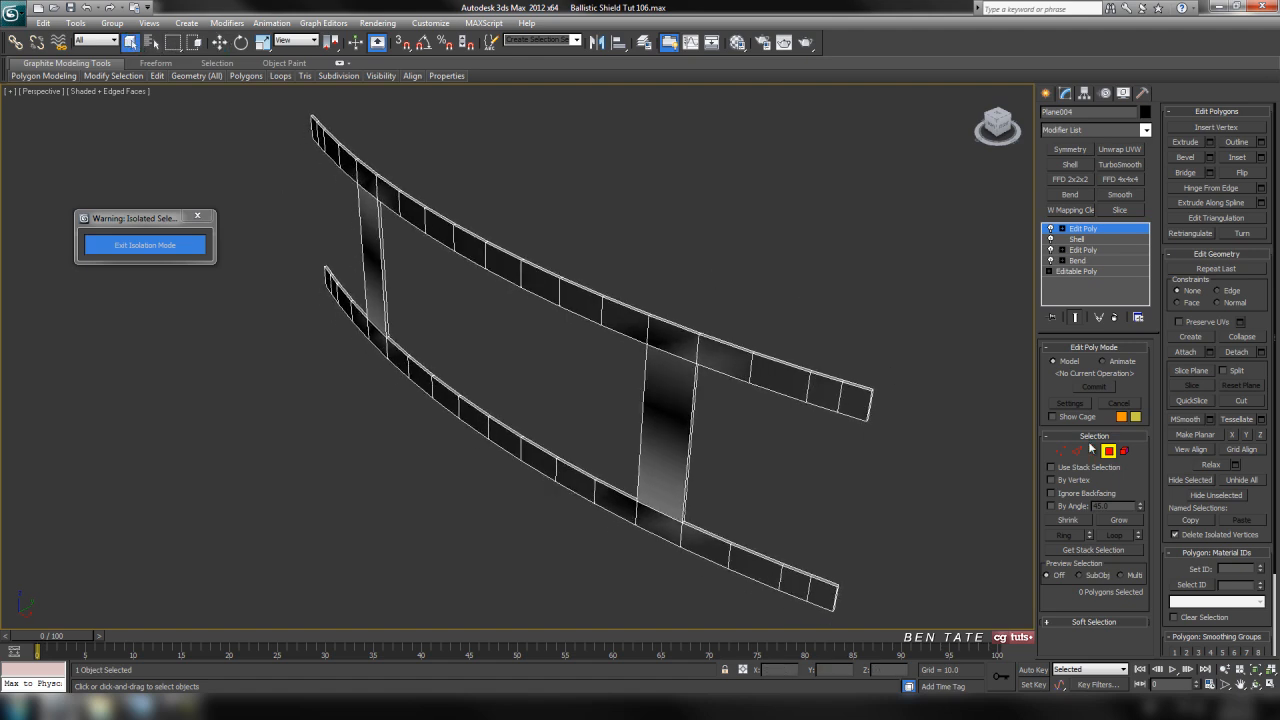
click(1062, 495)
middle_drag(808, 420, 818, 422)
click(840, 395)
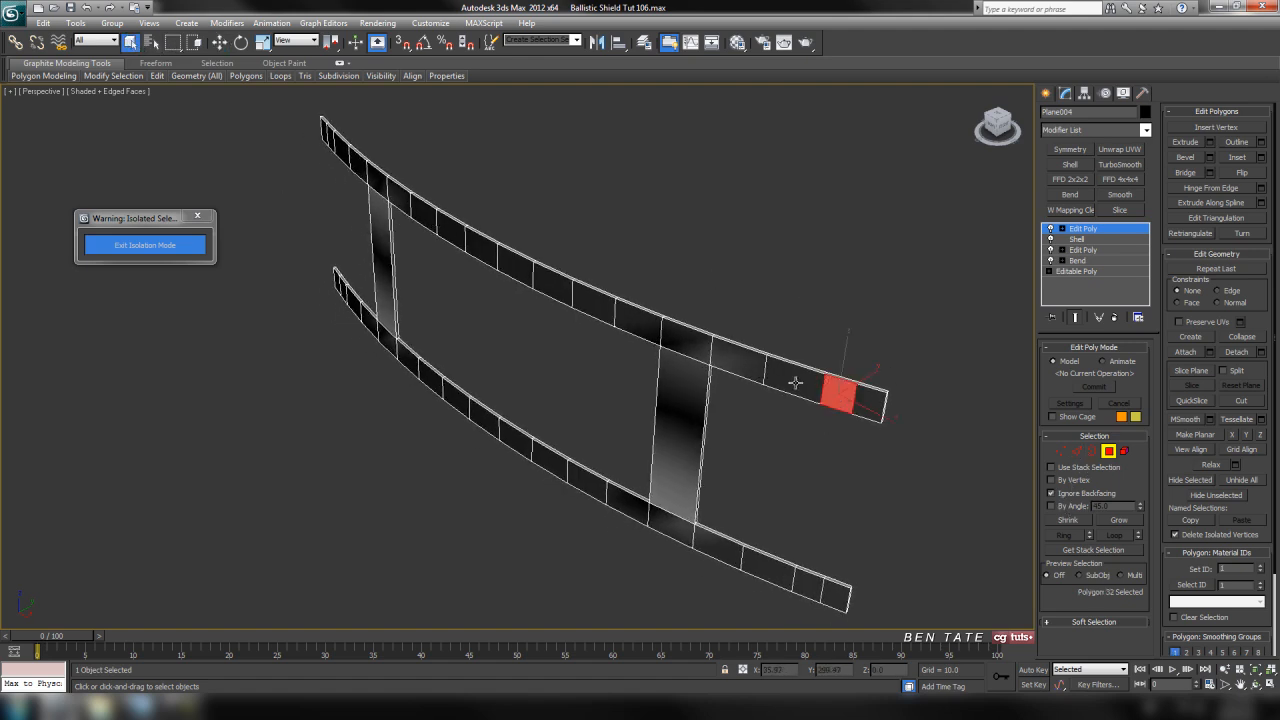
ctrl+click(797, 382)
ctrl+click(738, 358)
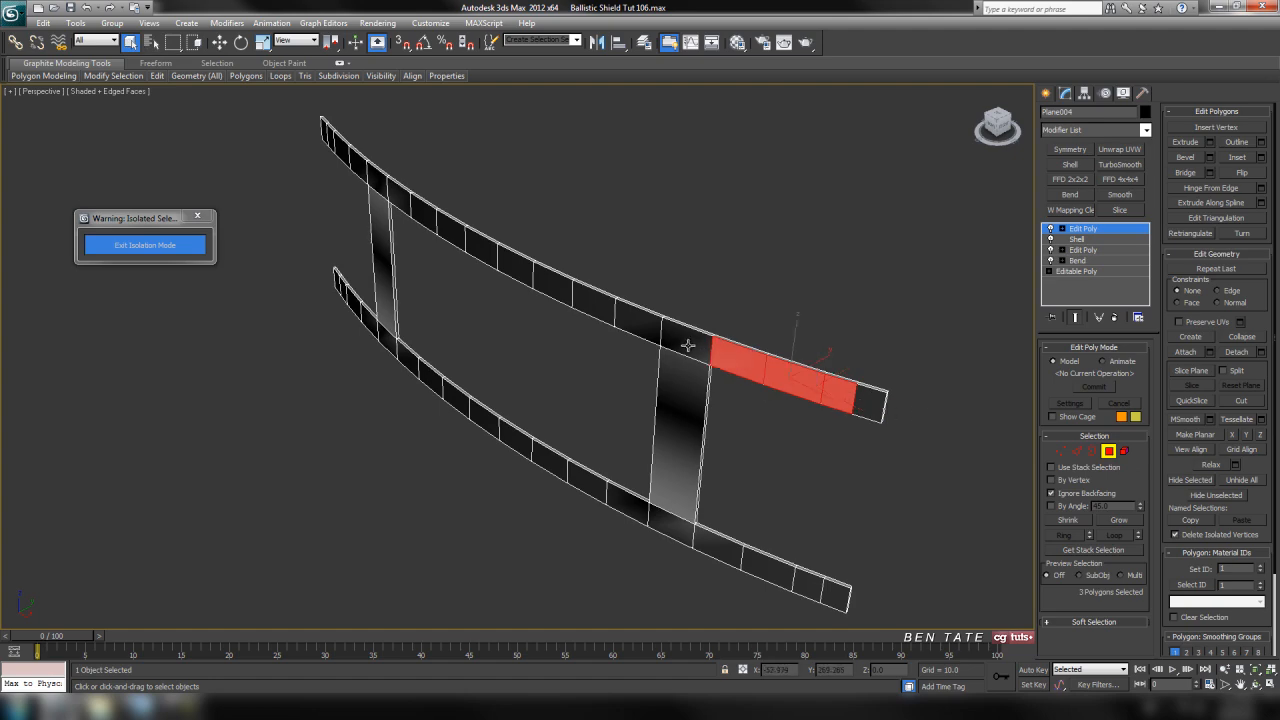
ctrl+click(685, 340)
ctrl+click(637, 325)
ctrl+click(592, 307)
ctrl+click(551, 290)
ctrl+click(517, 264)
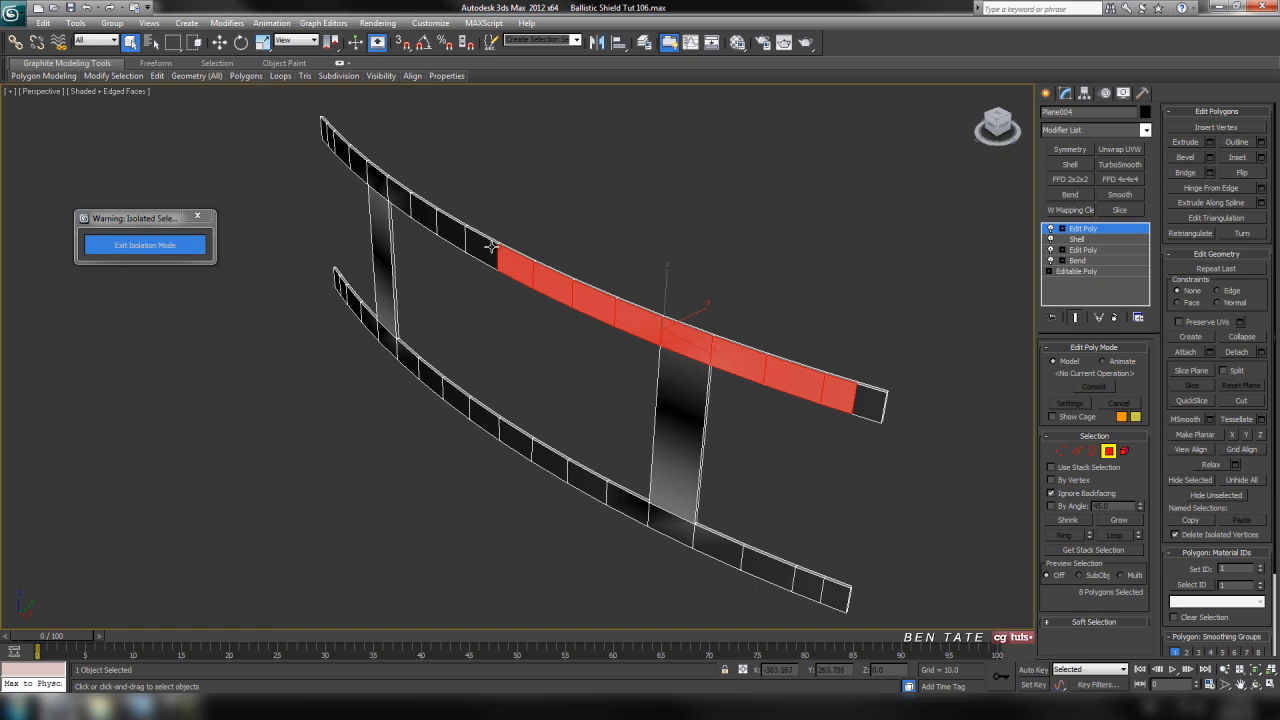
ctrl+click(482, 244)
ctrl+click(448, 224)
ctrl+click(418, 207)
ctrl+click(396, 195)
ctrl+click(379, 184)
ctrl+click(358, 166)
Add both vertical connectors and the lower strap's shield-facing polygons, except its end segments, to the selection and exit isolation
alt+middle_drag(405, 308, 677, 340)
middle_drag(480, 340, 360, 282)
ctrl+click(360, 292)
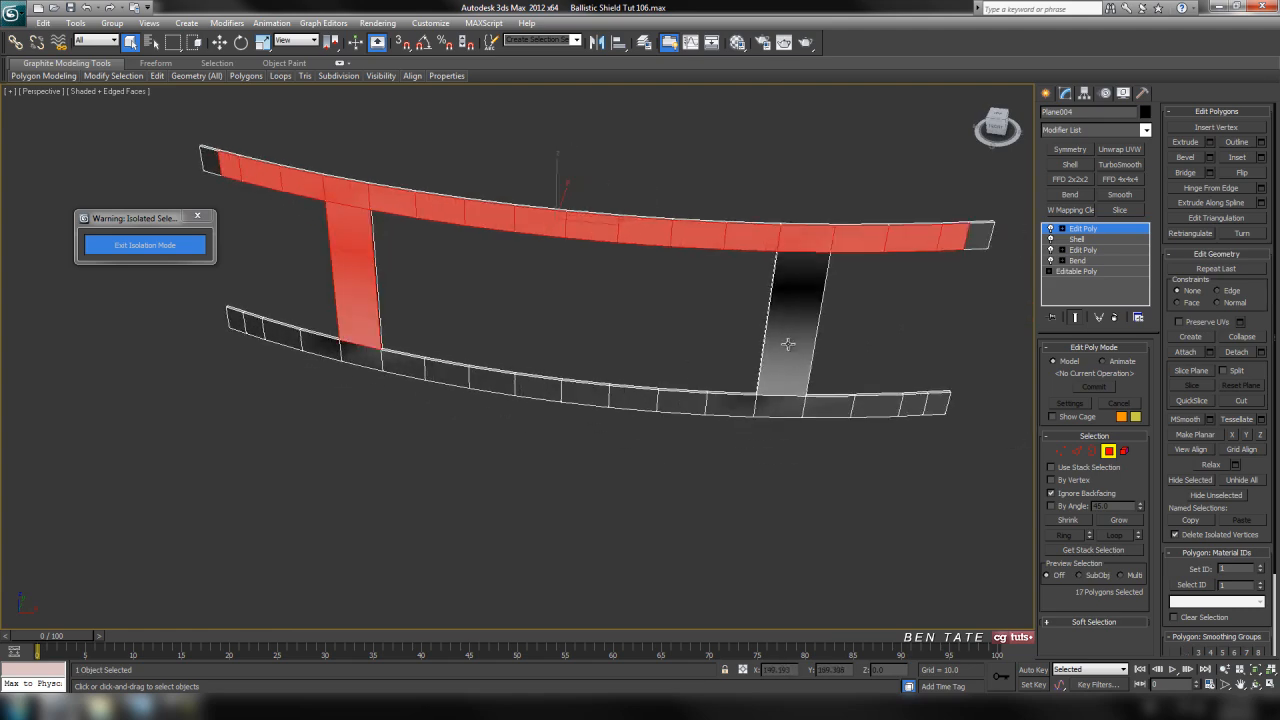
ctrl+click(786, 343)
ctrl+click(285, 338)
ctrl+click(322, 348)
ctrl+click(360, 358)
ctrl+click(403, 366)
ctrl+click(446, 373)
ctrl+click(492, 382)
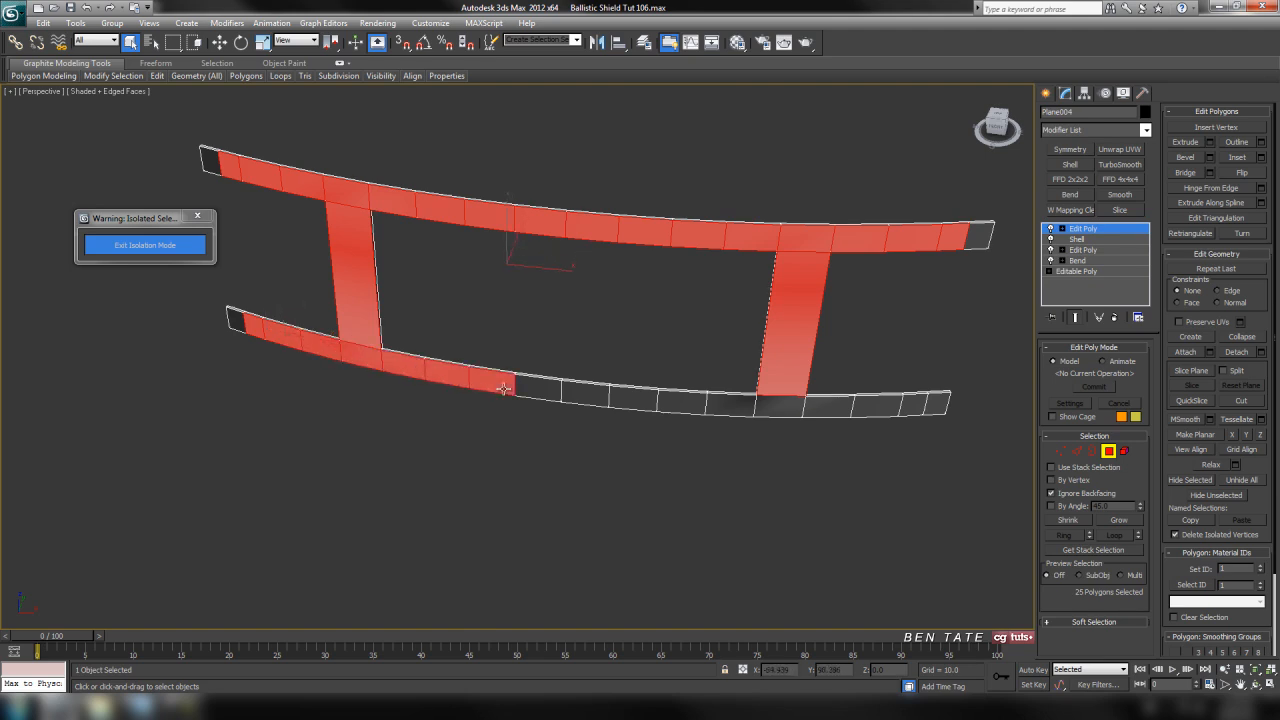
ctrl+click(537, 391)
ctrl+click(586, 395)
ctrl+click(634, 399)
ctrl+click(682, 402)
ctrl+click(730, 405)
ctrl+click(780, 406)
ctrl+click(828, 408)
ctrl+click(880, 408)
ctrl+click(914, 406)
alt+middle_drag(859, 426, 773, 427)
click(135, 244)
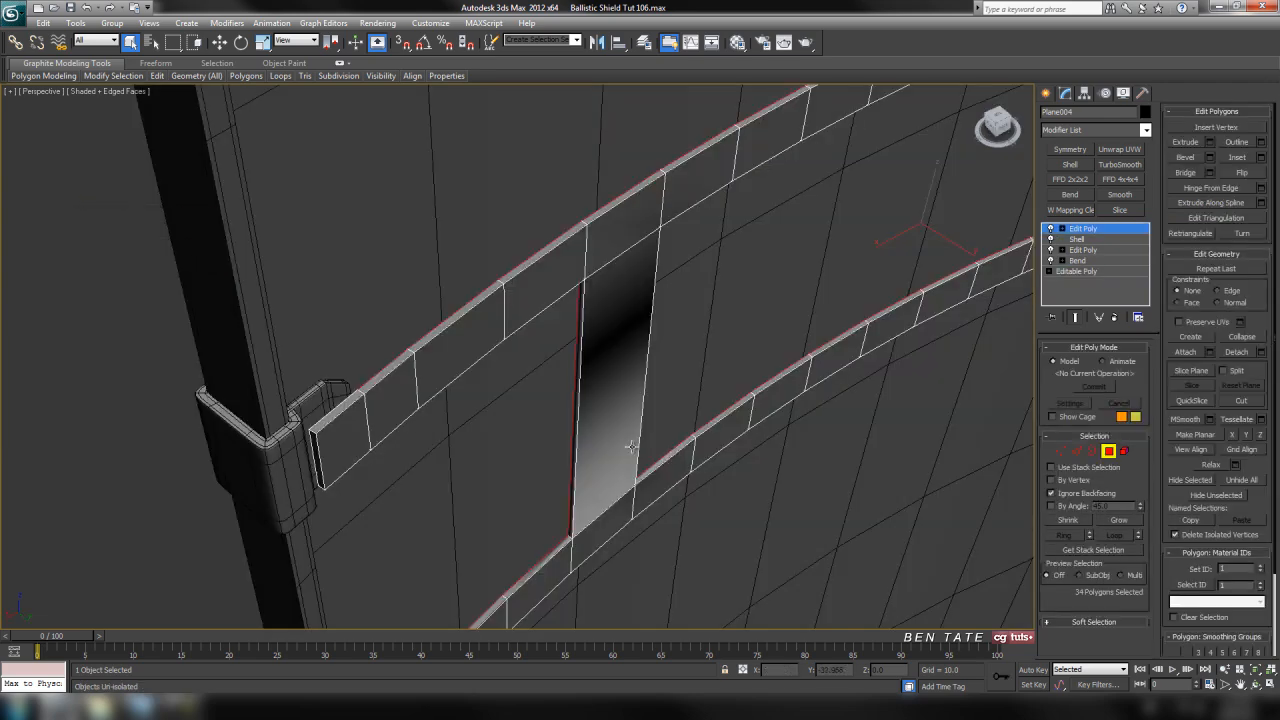
Extrude the selected shield-facing polygons along local normals with a height of 4
key(z)
middle_drag(650, 437, 764, 435)
scroll(654, 418, up, 5)
scroll(650, 431, up, 4)
middle_drag(650, 431, 645, 365)
middle_drag(876, 532, 858, 515)
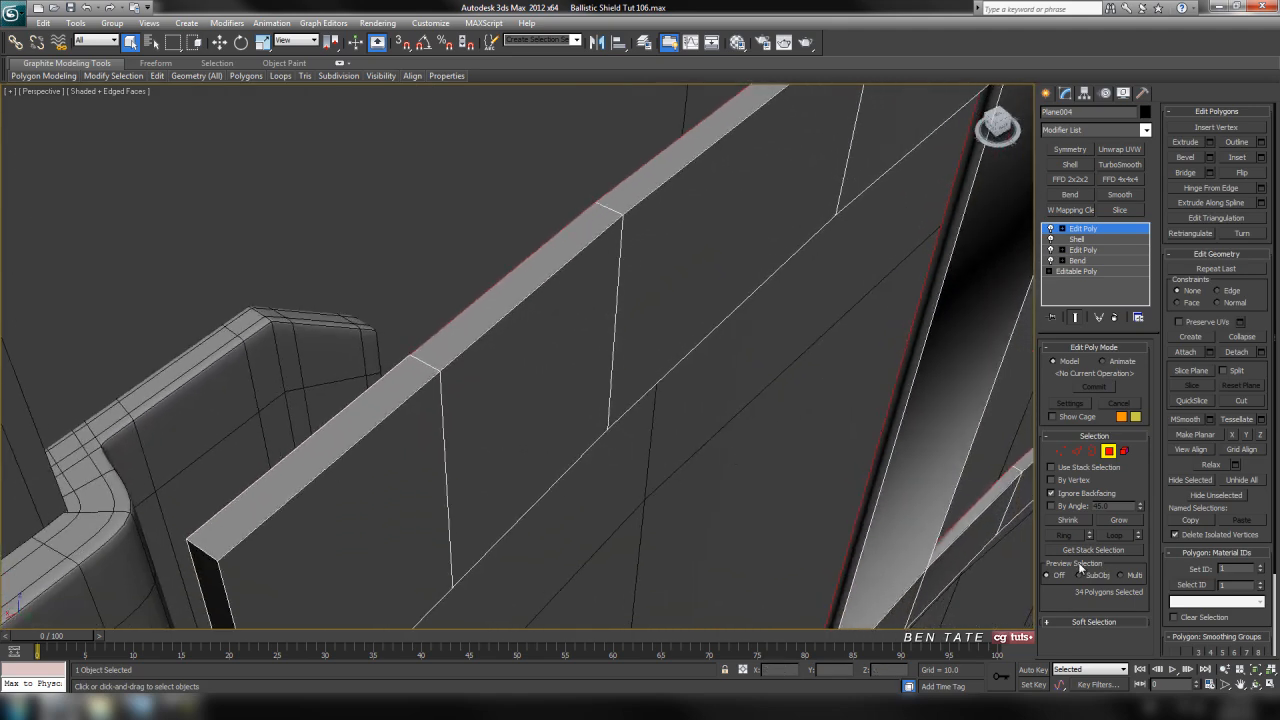
click(1210, 143)
middle_drag(662, 295, 688, 306)
drag(532, 383, 552, 392)
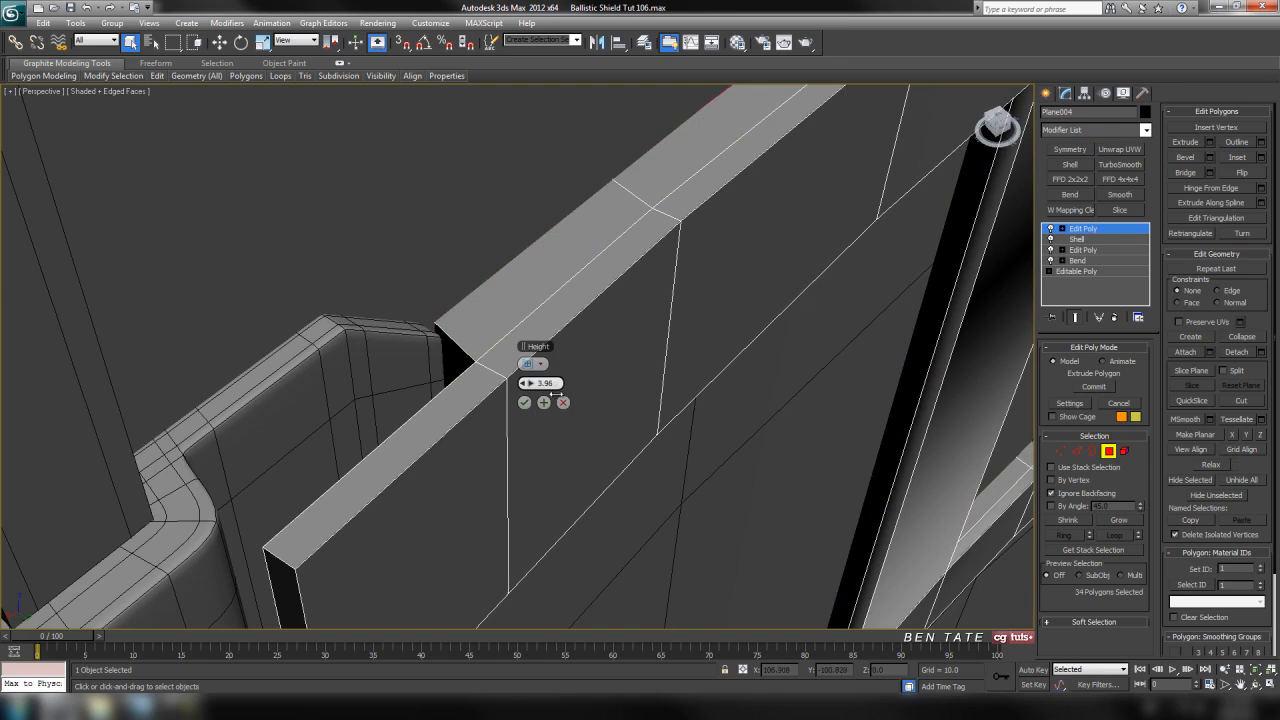
click(538, 368)
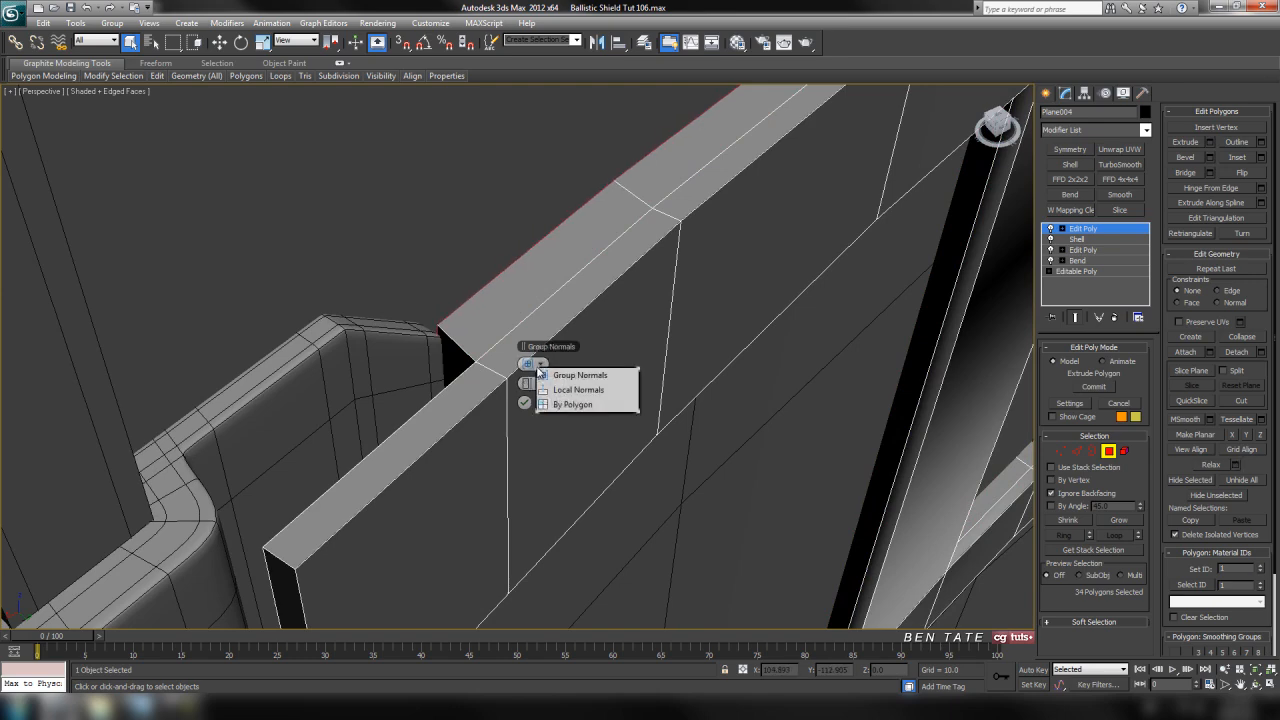
click(562, 389)
middle_drag(628, 402, 791, 598)
middle_drag(417, 300, 413, 402)
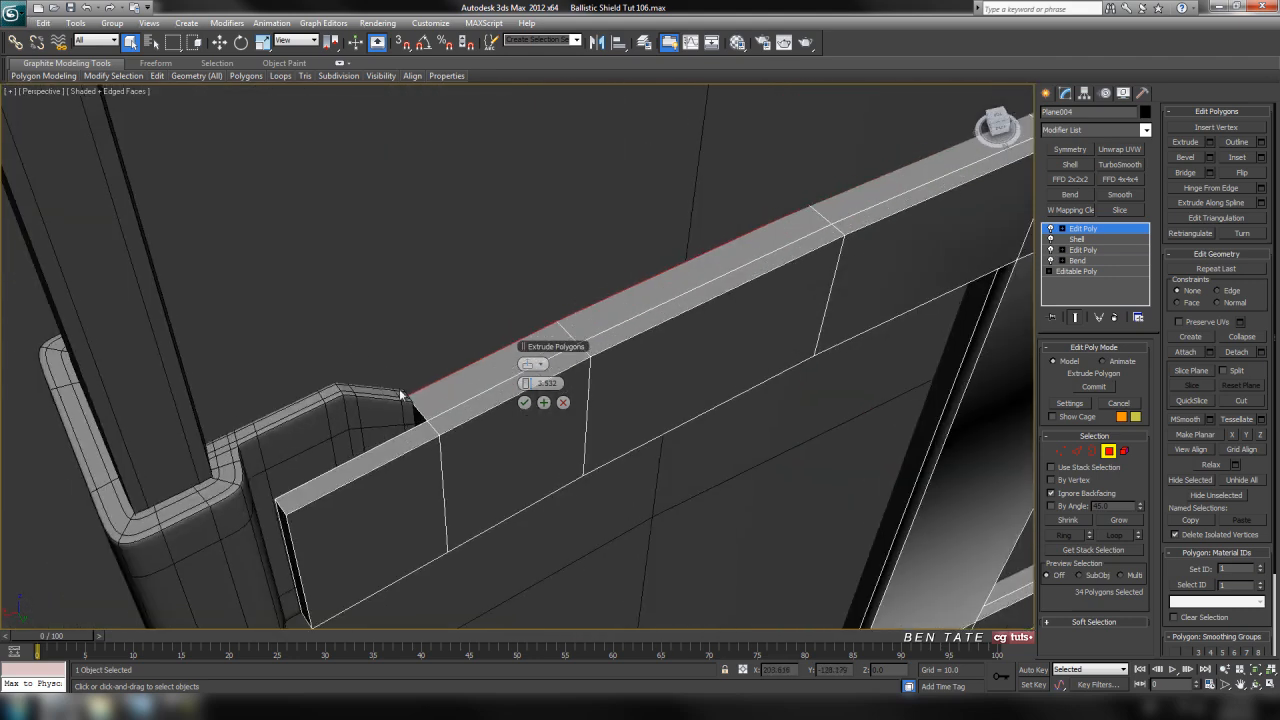
drag(532, 383, 531, 384)
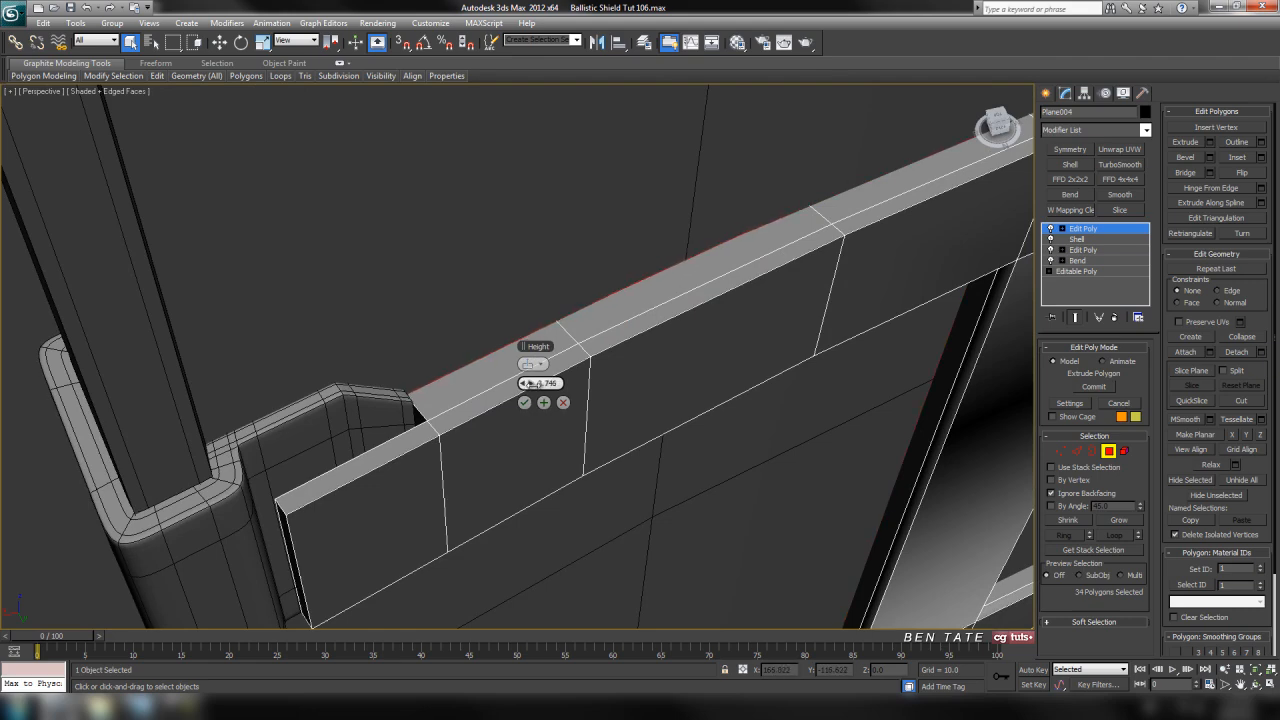
click(543, 402)
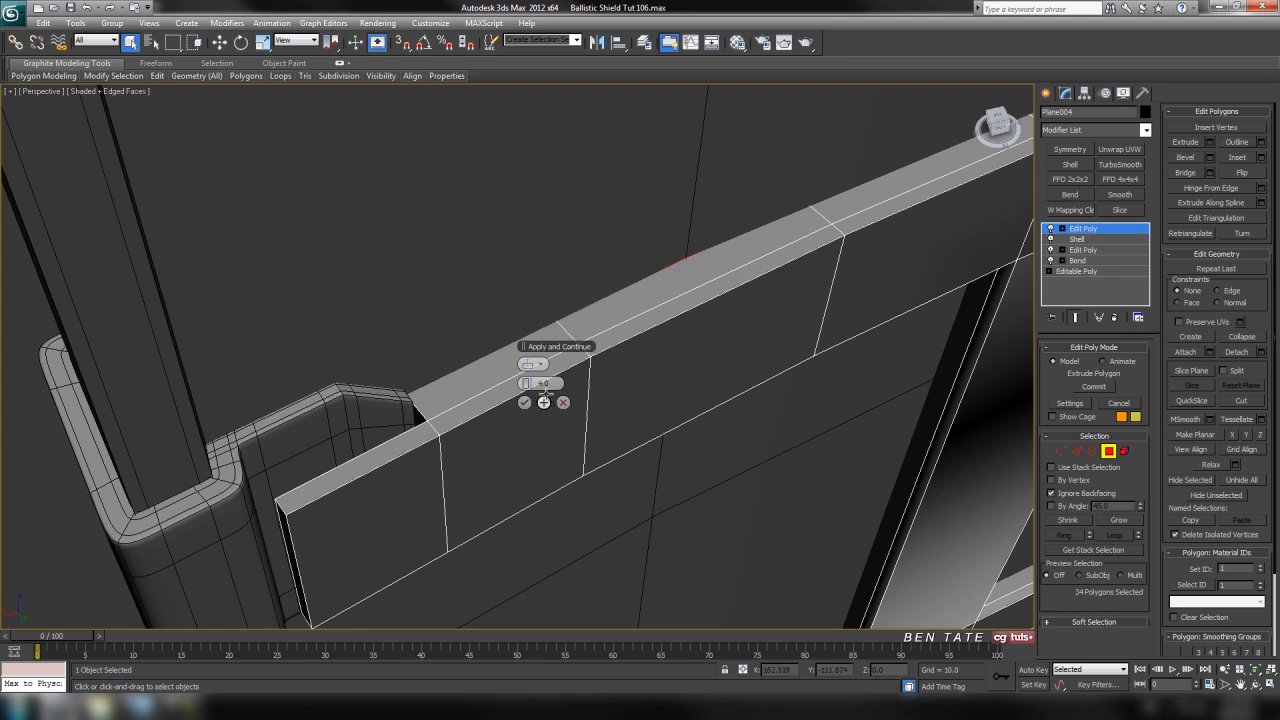
scroll(548, 445, down, 3)
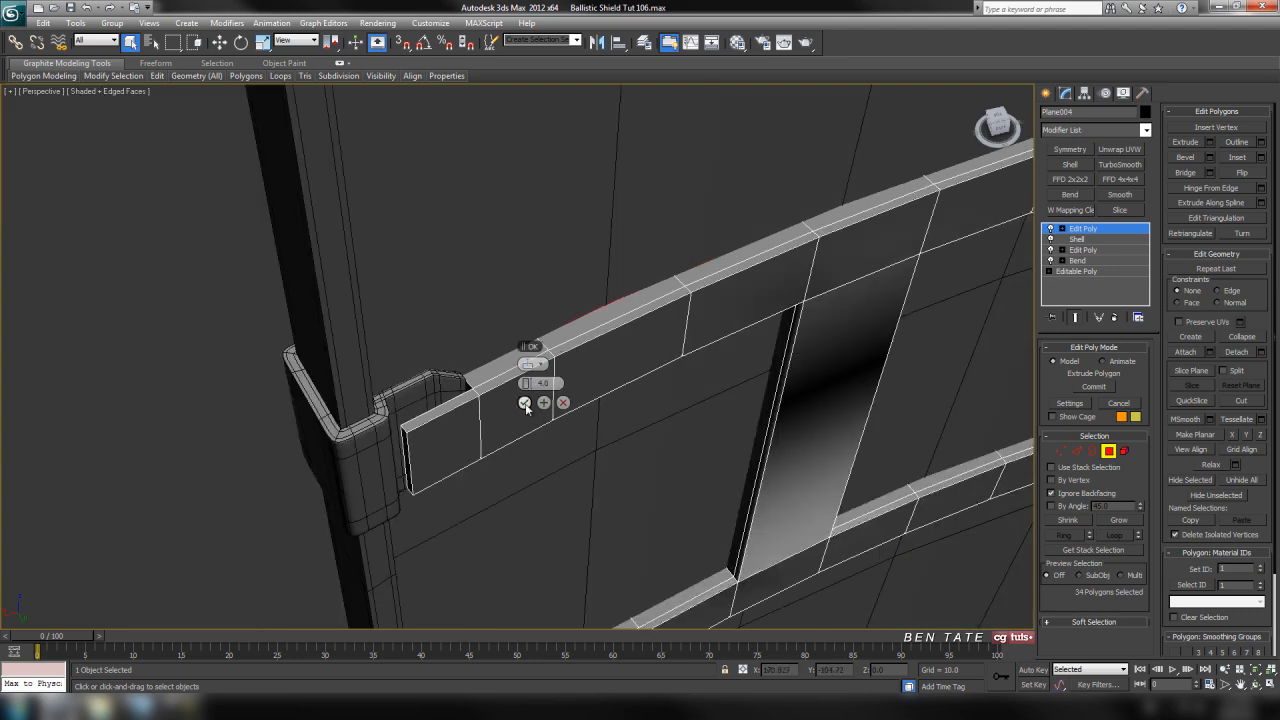
click(525, 404)
mouse_move(606, 474)
alt+middle_down()
mouse_move(500, 426)
mouse_move(591, 465)
mouse_move(548, 443)
mouse_move(583, 477)
alt+middle_up()
middle_drag(585, 421, 565, 405)
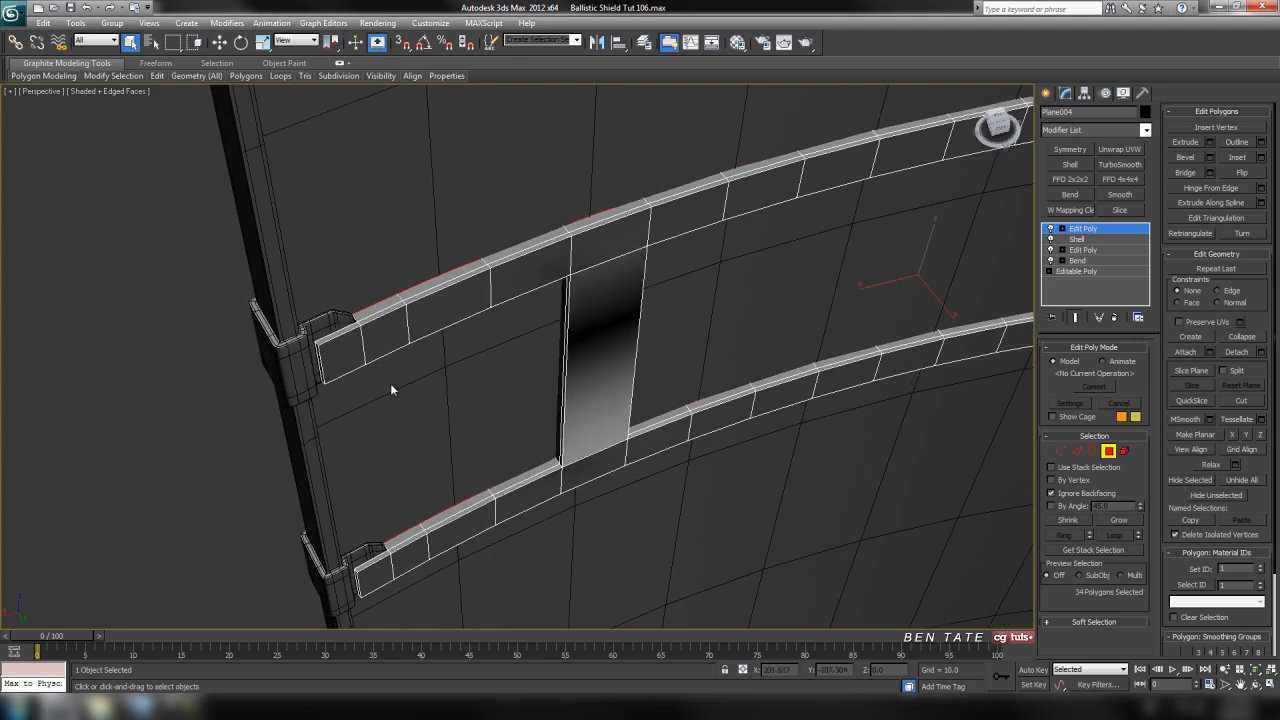
Select the upper strap's outward-facing polygons between its end segments, together with the left vertical connector
click(396, 337)
ctrl+click(453, 307)
ctrl+click(532, 274)
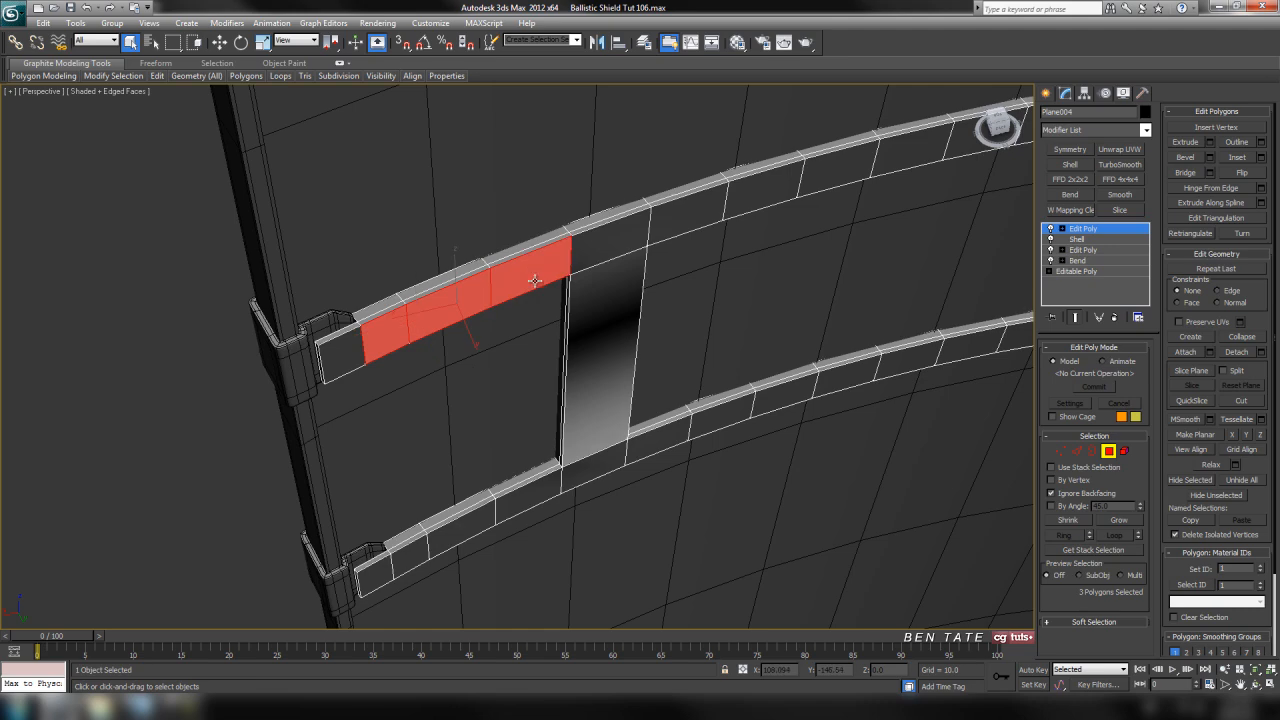
ctrl+click(612, 245)
ctrl+click(690, 218)
ctrl+click(760, 195)
ctrl+click(825, 179)
ctrl+click(930, 152)
ctrl+click(988, 142)
ctrl+click(612, 332)
middle_drag(617, 343, 277, 440)
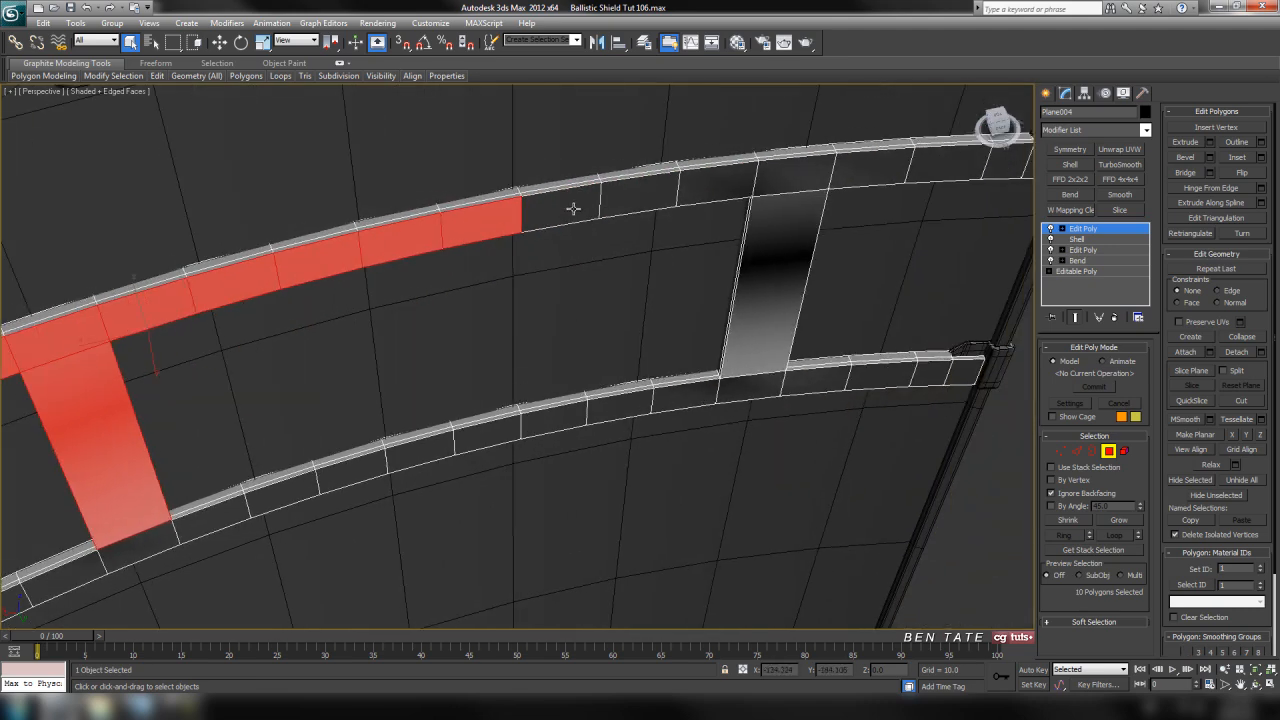
ctrl+click(573, 209)
ctrl+click(640, 195)
ctrl+click(718, 184)
ctrl+click(796, 175)
middle_drag(796, 175, 575, 233)
ctrl+click(578, 229)
ctrl+click(668, 222)
ctrl+click(735, 213)
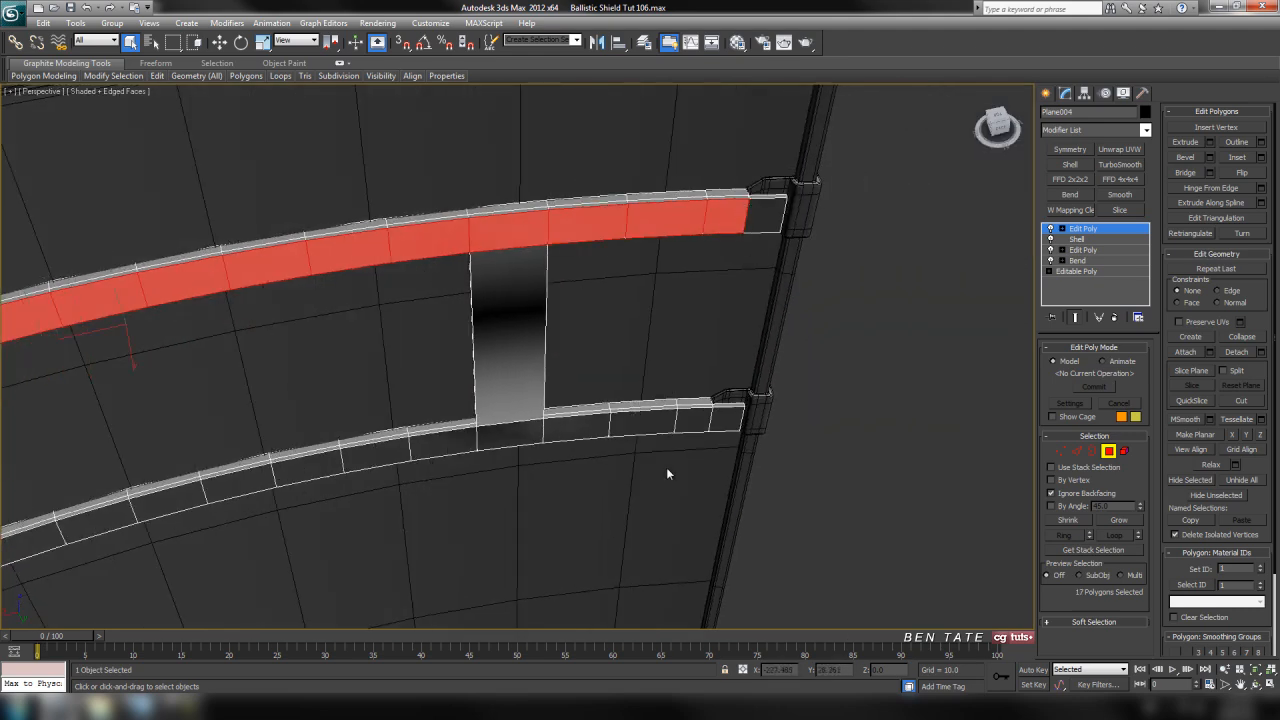
Add the right vertical connector and the lower strap's outward-facing polygons, except its end segments, to the selection
middle_drag(645, 433, 663, 374)
ctrl+click(716, 358)
ctrl+click(660, 356)
ctrl+click(590, 362)
ctrl+click(530, 368)
ctrl+click(528, 265)
middle_drag(477, 425, 720, 380)
ctrl+click(700, 333)
ctrl+click(633, 352)
ctrl+click(569, 357)
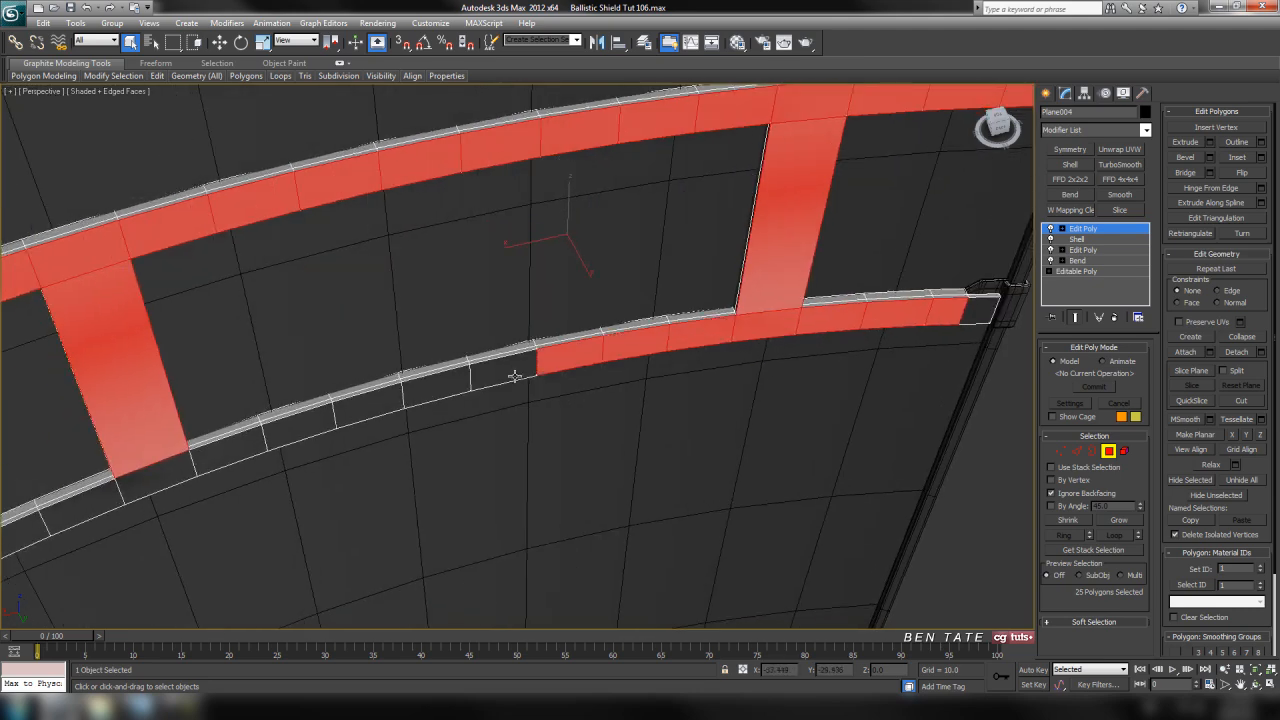
ctrl+click(503, 369)
ctrl+click(436, 382)
ctrl+click(370, 398)
ctrl+click(300, 421)
ctrl+click(240, 452)
middle_drag(255, 482, 644, 367)
ctrl+click(594, 377)
ctrl+click(524, 405)
ctrl+click(455, 436)
ctrl+click(409, 460)
alt+middle_drag(415, 462, 569, 503)
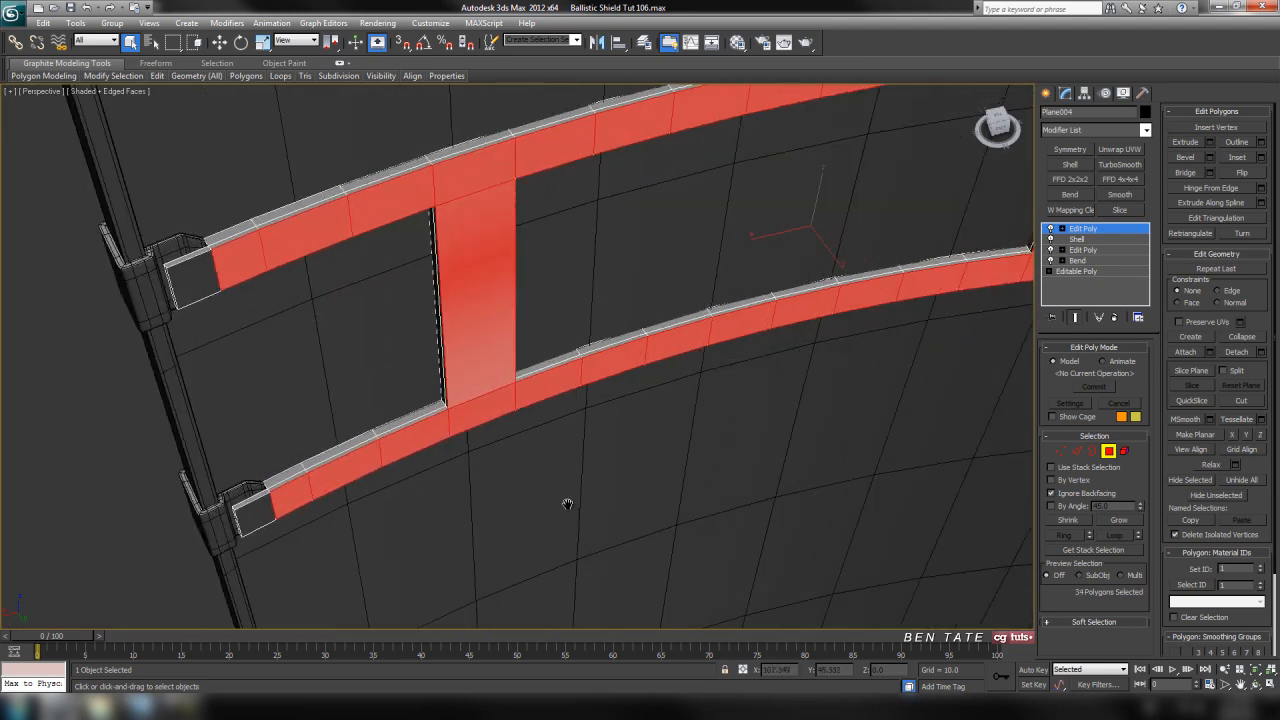
Extrude the selected outward-facing strap polygons with a height of about 4.69
key(F3)
mouse_move(606, 549)
alt+middle_down()
mouse_move(786, 511)
mouse_move(791, 397)
mouse_move(636, 478)
mouse_move(619, 513)
mouse_move(719, 509)
mouse_move(685, 470)
mouse_move(659, 501)
alt+middle_up()
key(F3)
scroll(683, 476, up, 3)
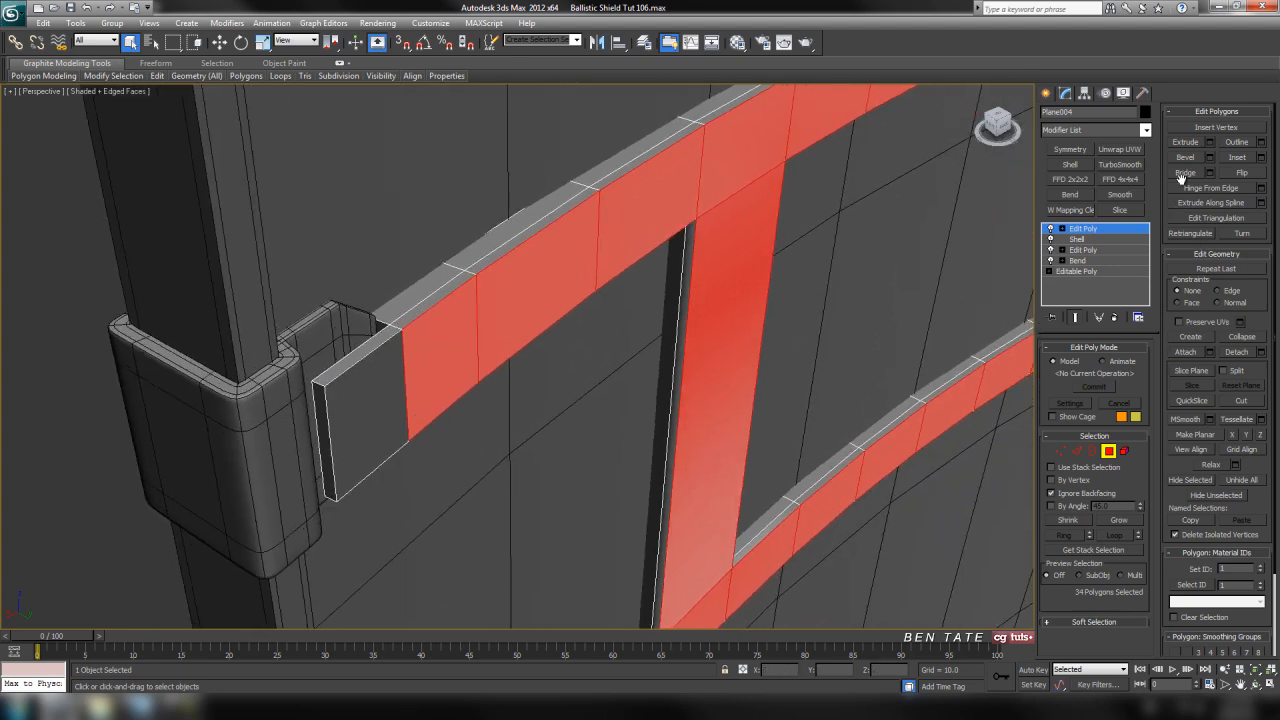
click(1209, 142)
alt+middle_drag(800, 300, 631, 458)
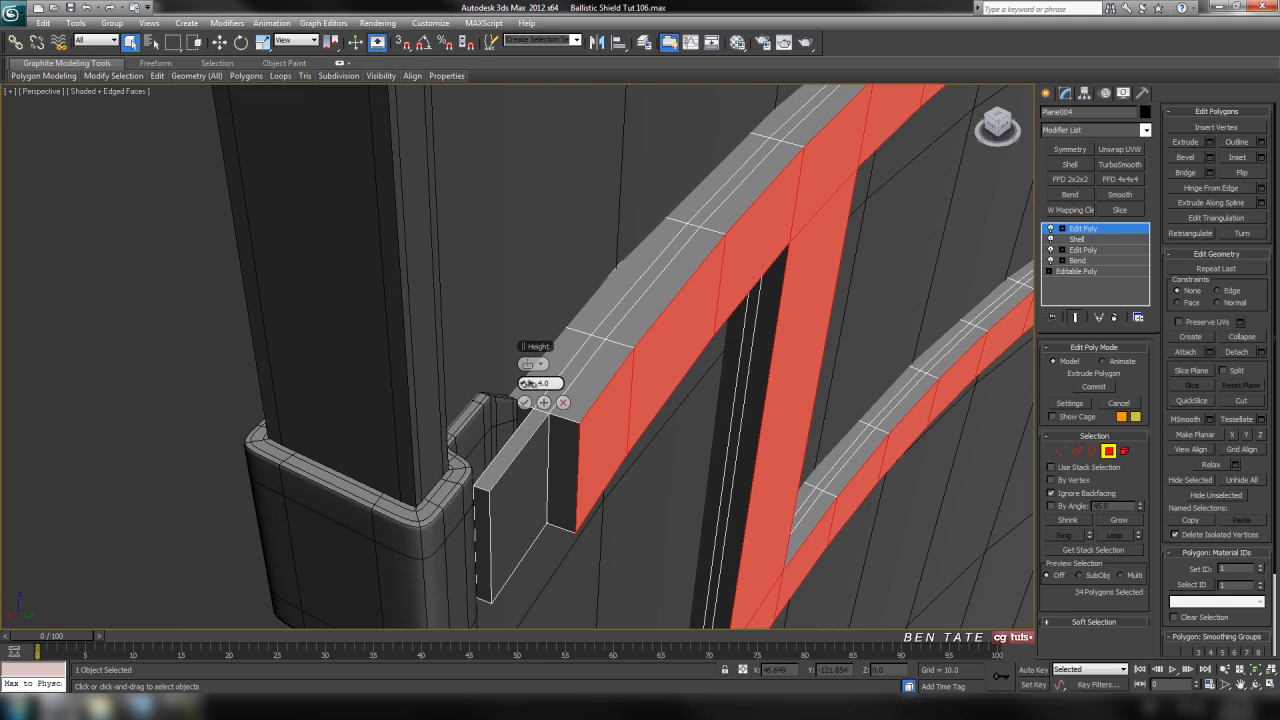
drag(527, 383, 528, 384)
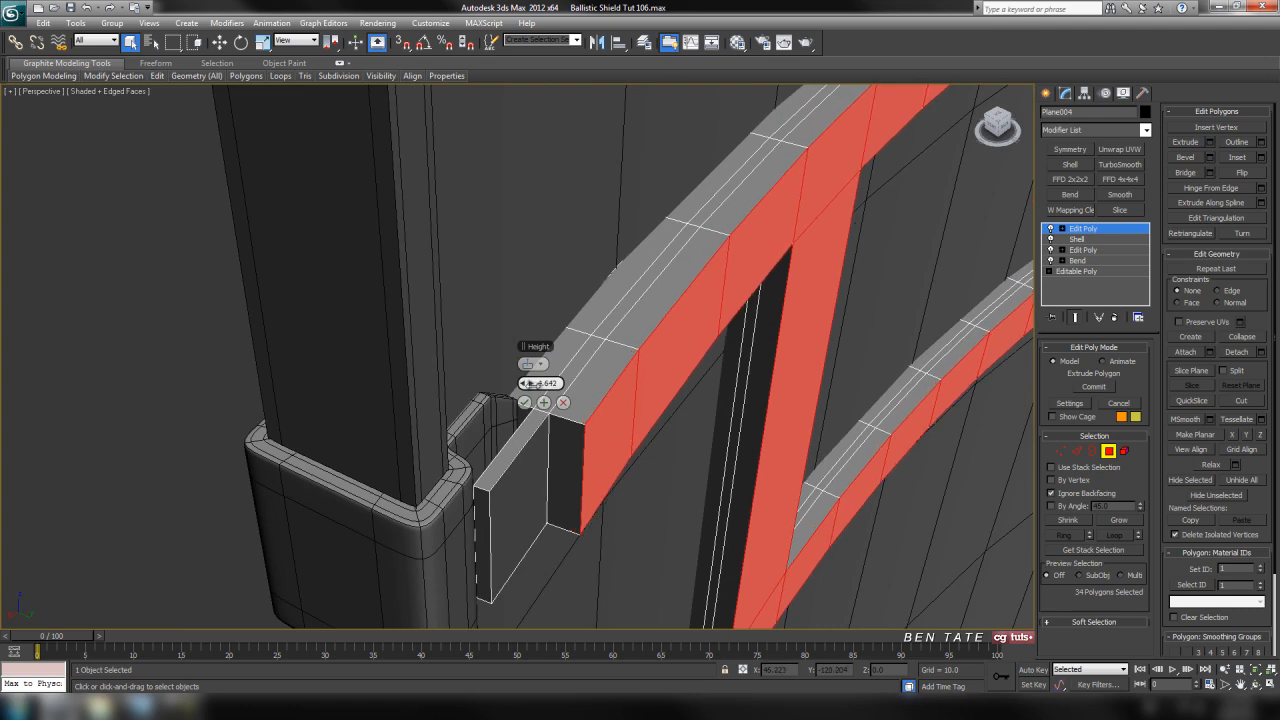
click(524, 403)
Extrude the same outward-facing polygons a second time with a height of 3.5
alt+middle_drag(524, 403, 675, 466)
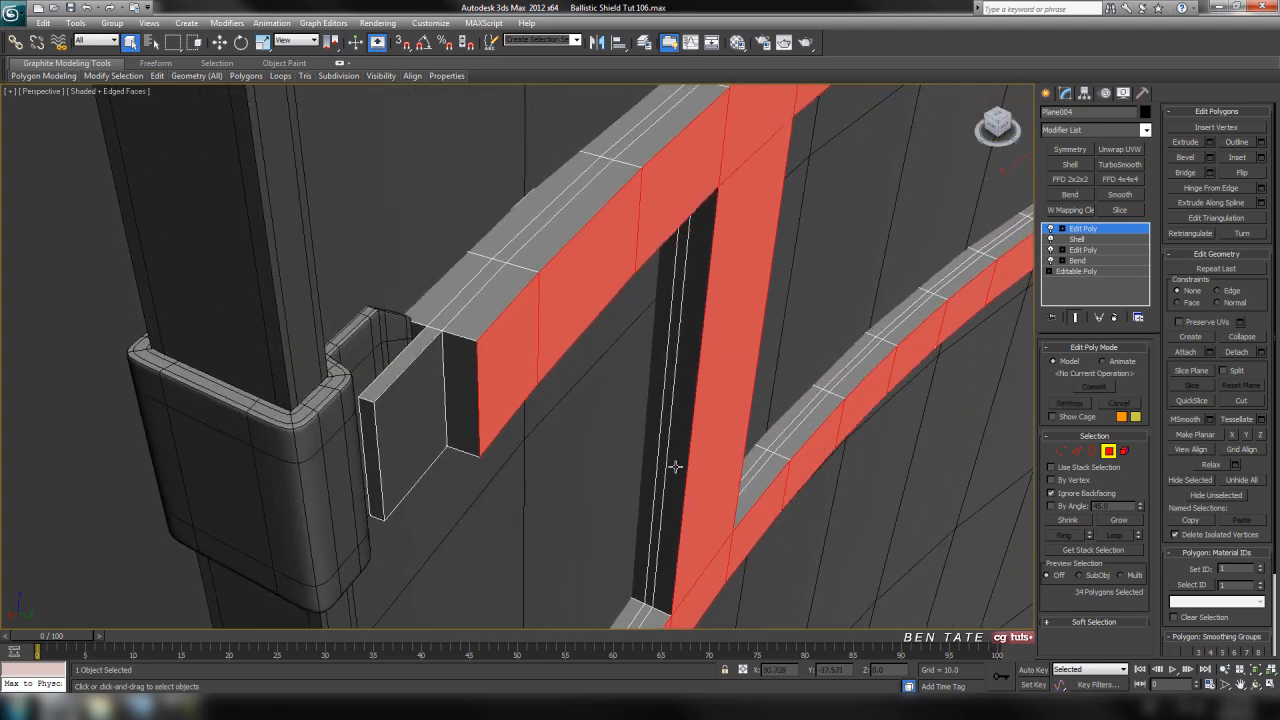
click(1209, 143)
middle_drag(753, 299, 768, 315)
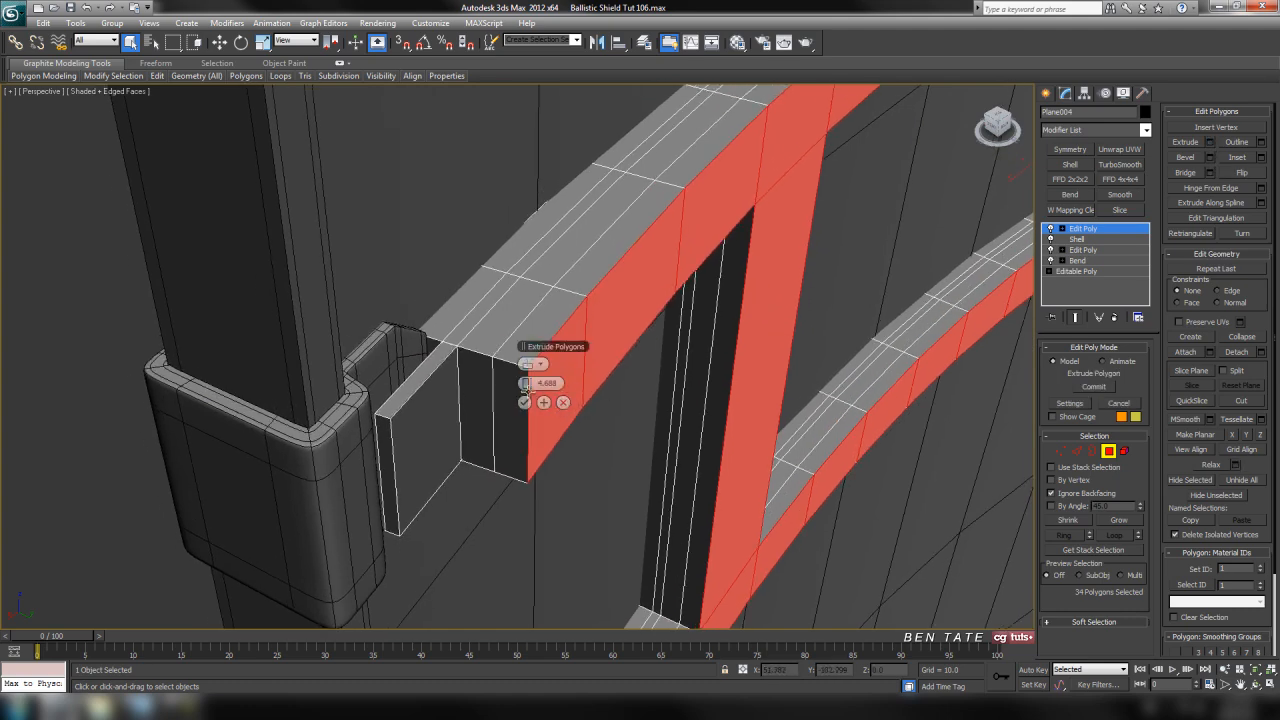
drag(524, 383, 674, 386)
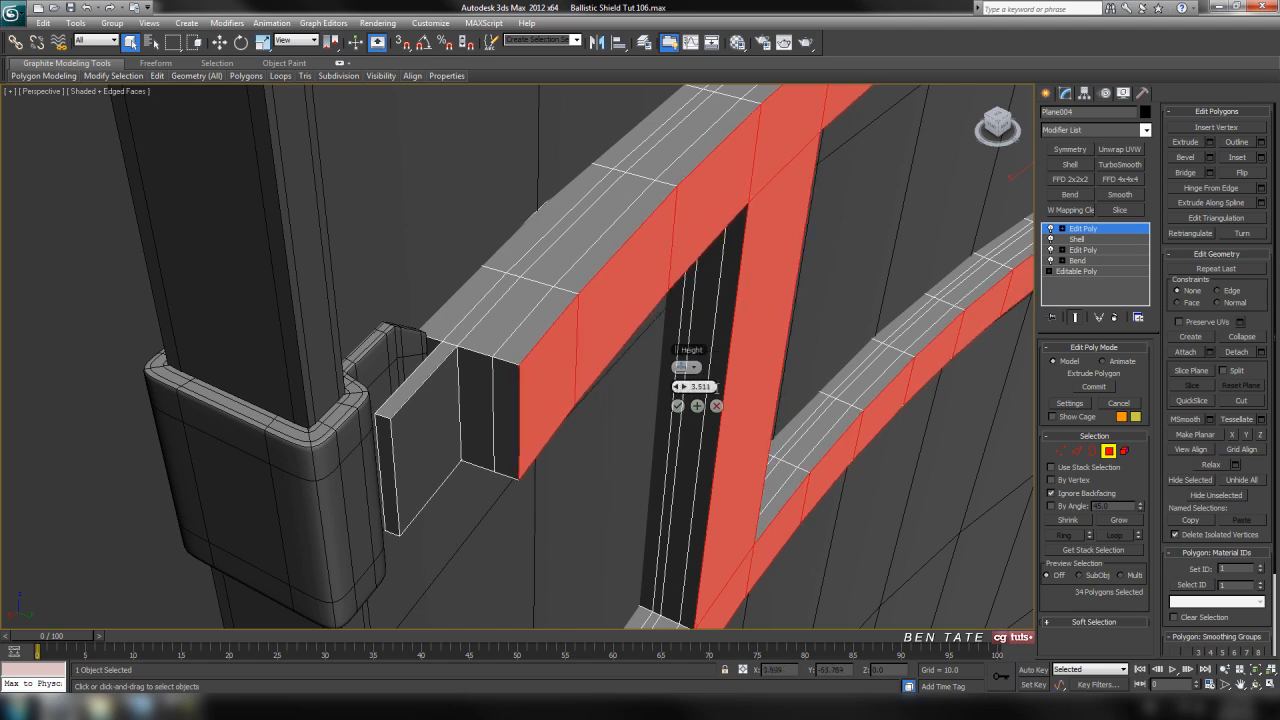
text(3.5)
click(679, 409)
middle_drag(777, 465, 858, 408)
scroll(757, 440, down, 5)
scroll(786, 472, up, 3)
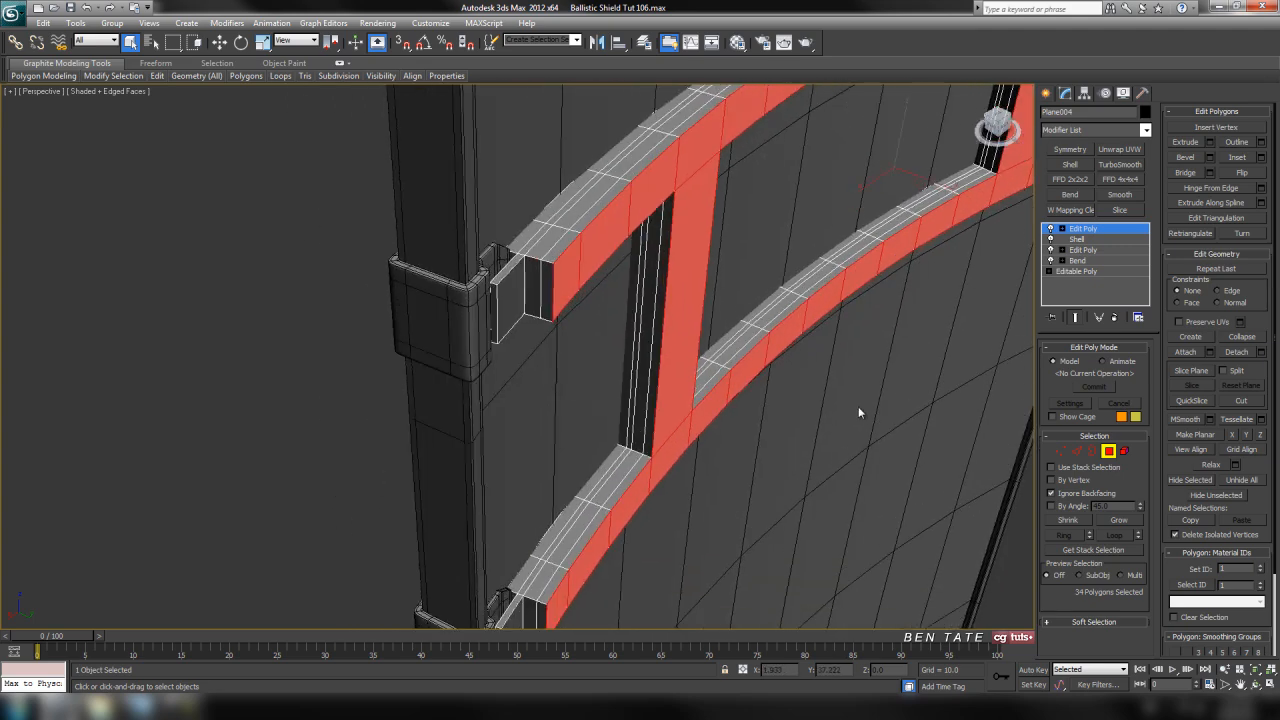
Switch the strap mesh to vertex level and turn off Ignore Backfacing for selecting in the Top view
alt+middle_drag(796, 293, 978, 401)
click(1063, 453)
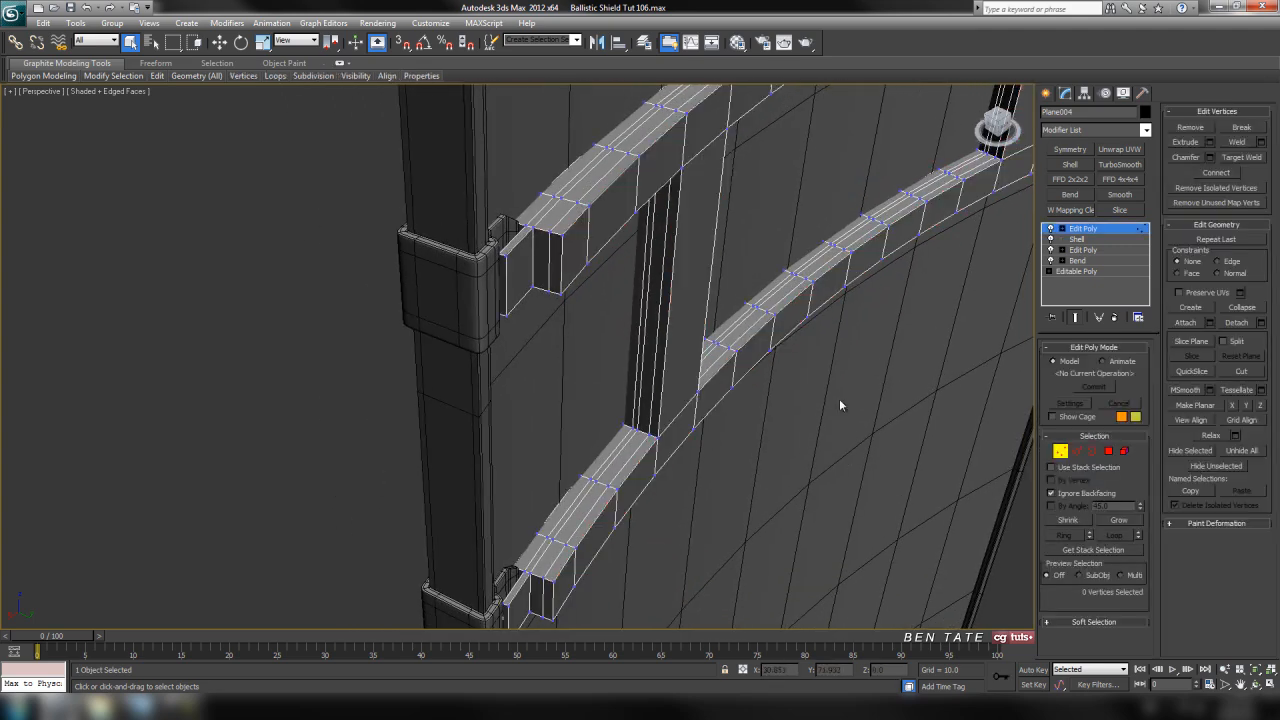
middle_drag(840, 403, 811, 454)
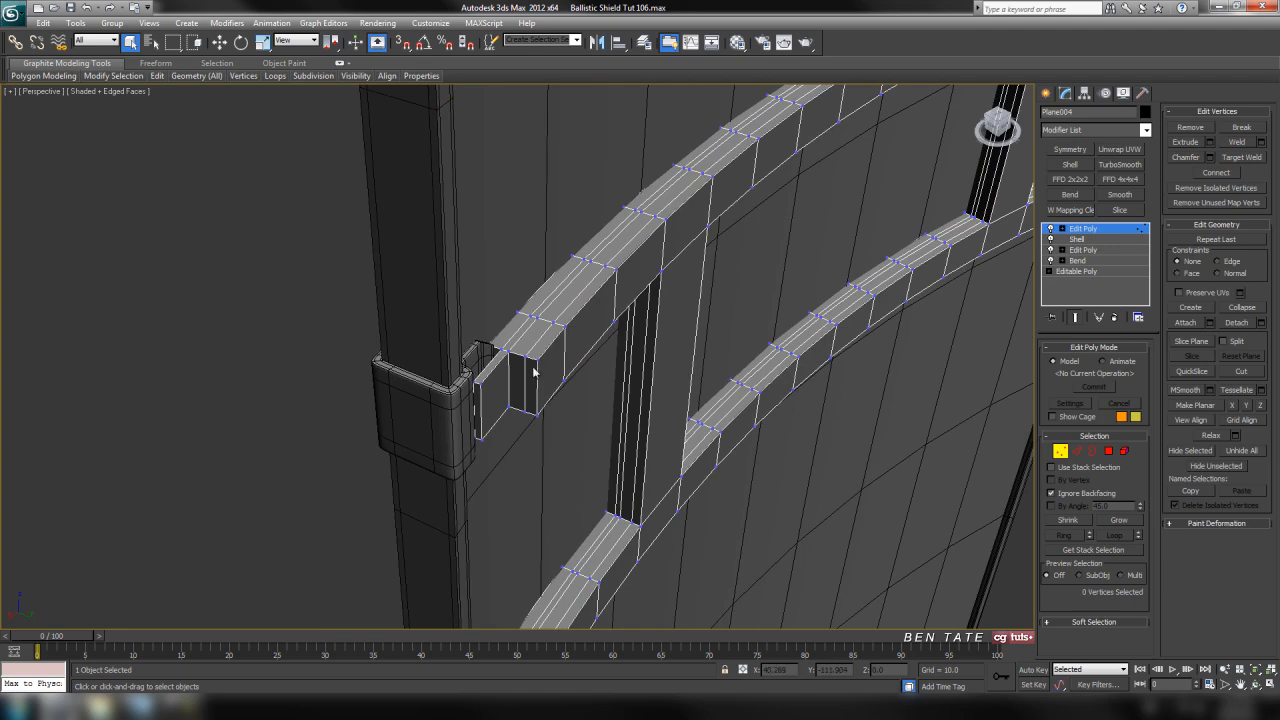
scroll(534, 371, up, 3)
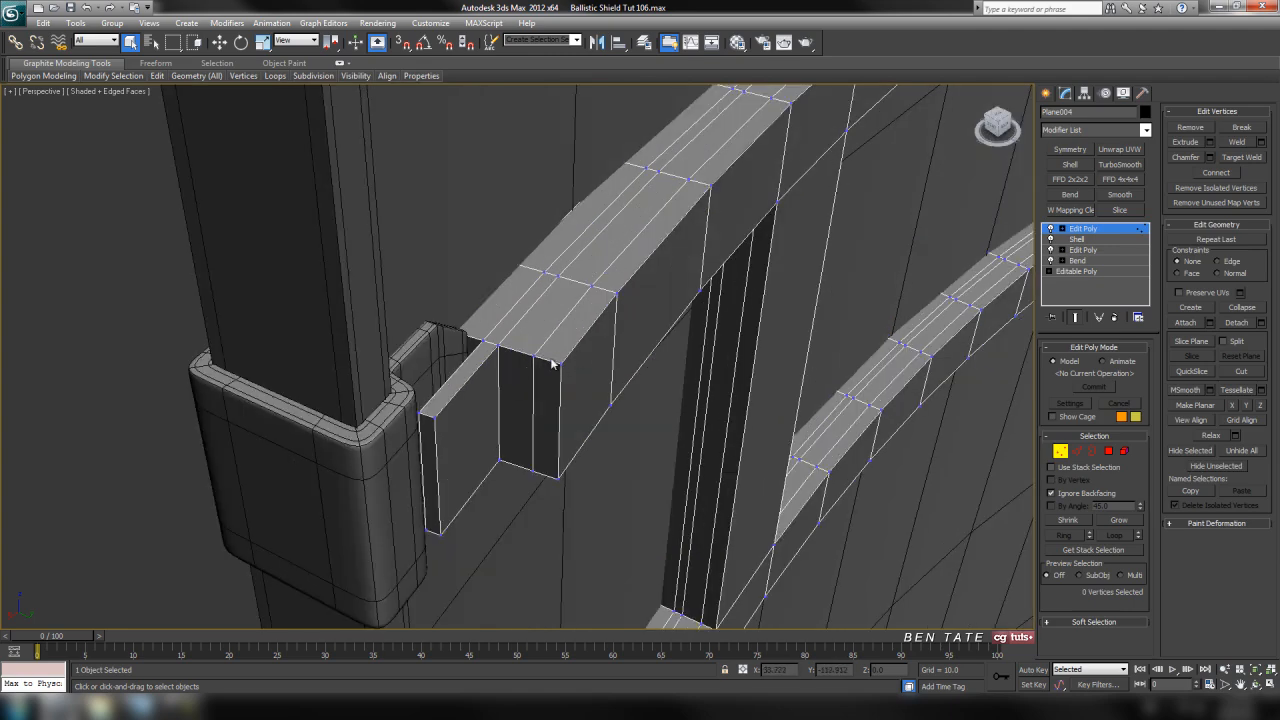
alt+middle_drag(548, 414, 560, 453)
key(alt+w)
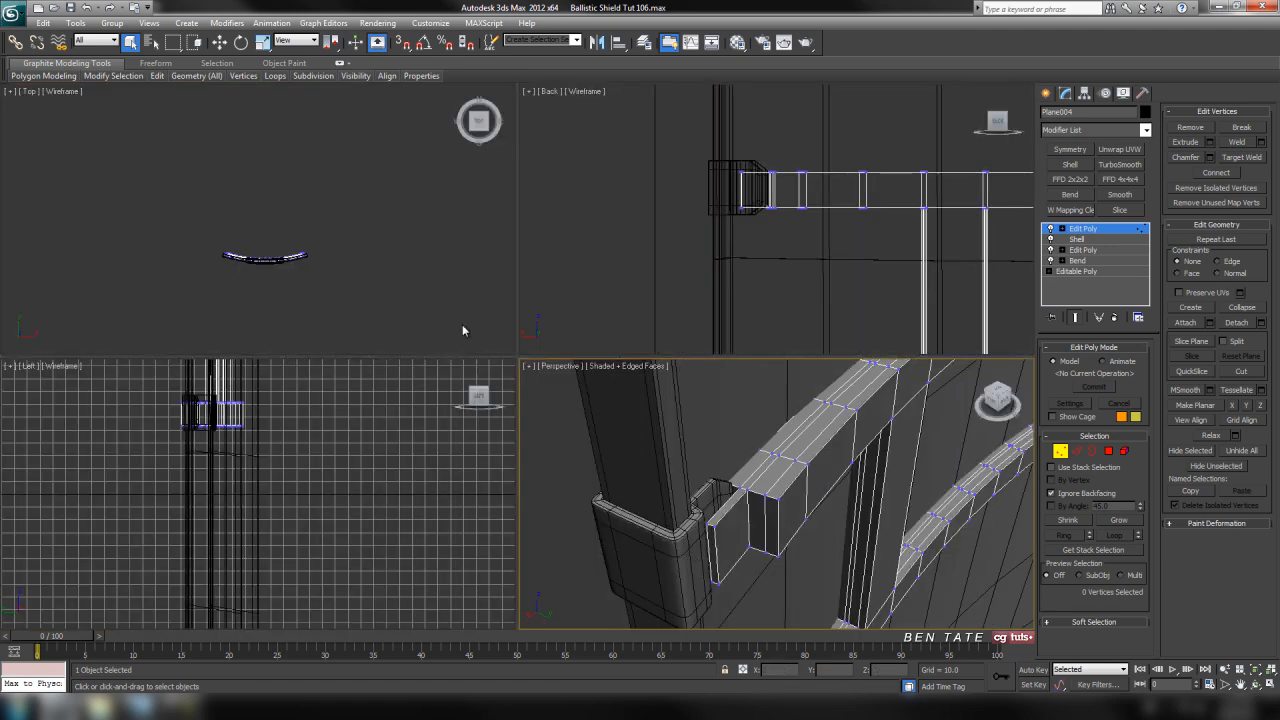
key(alt+w)
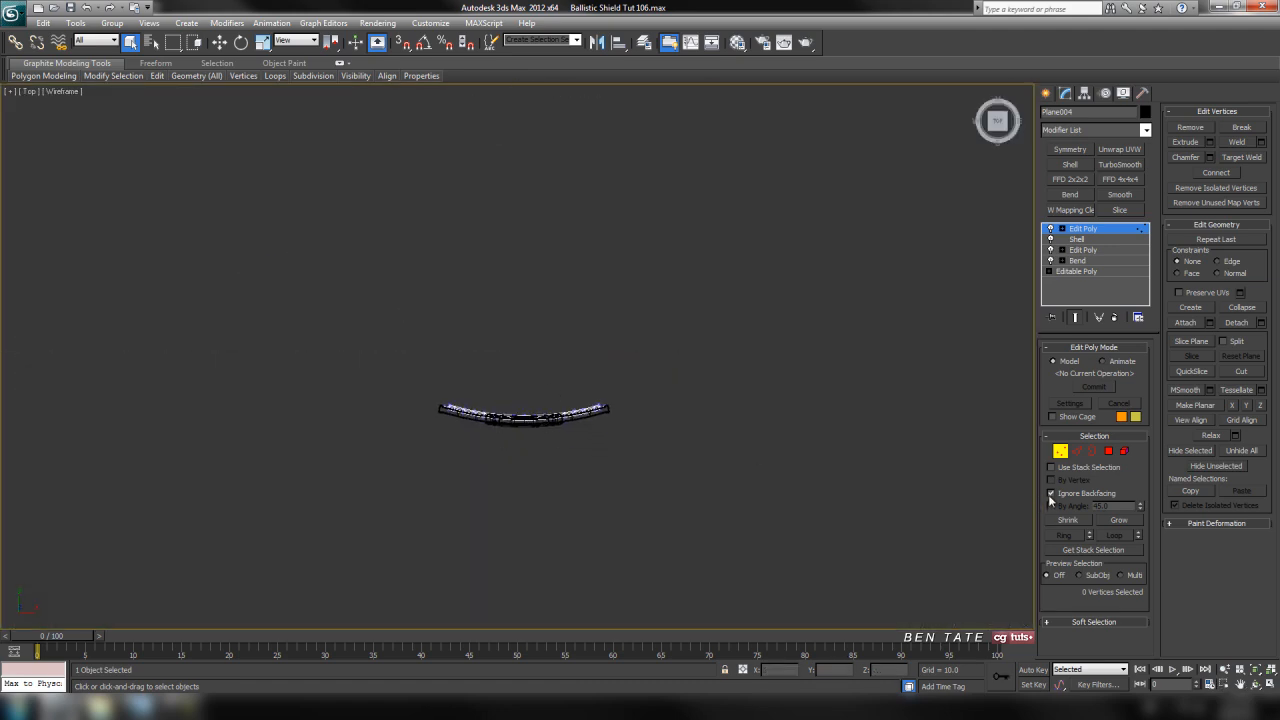
middle_drag(730, 467, 622, 423)
In the Top view, select the outermost corner vertices at both ends of the two thickened straps
scroll(450, 384, up, 14)
middle_drag(280, 393, 866, 354)
scroll(690, 390, up, 4)
middle_drag(635, 380, 667, 264)
drag(580, 298, 603, 317)
middle_drag(517, 440, 562, 432)
middle_drag(525, 372, 606, 400)
scroll(580, 420, down, 12)
middle_drag(272, 430, 851, 426)
scroll(590, 370, up, 4)
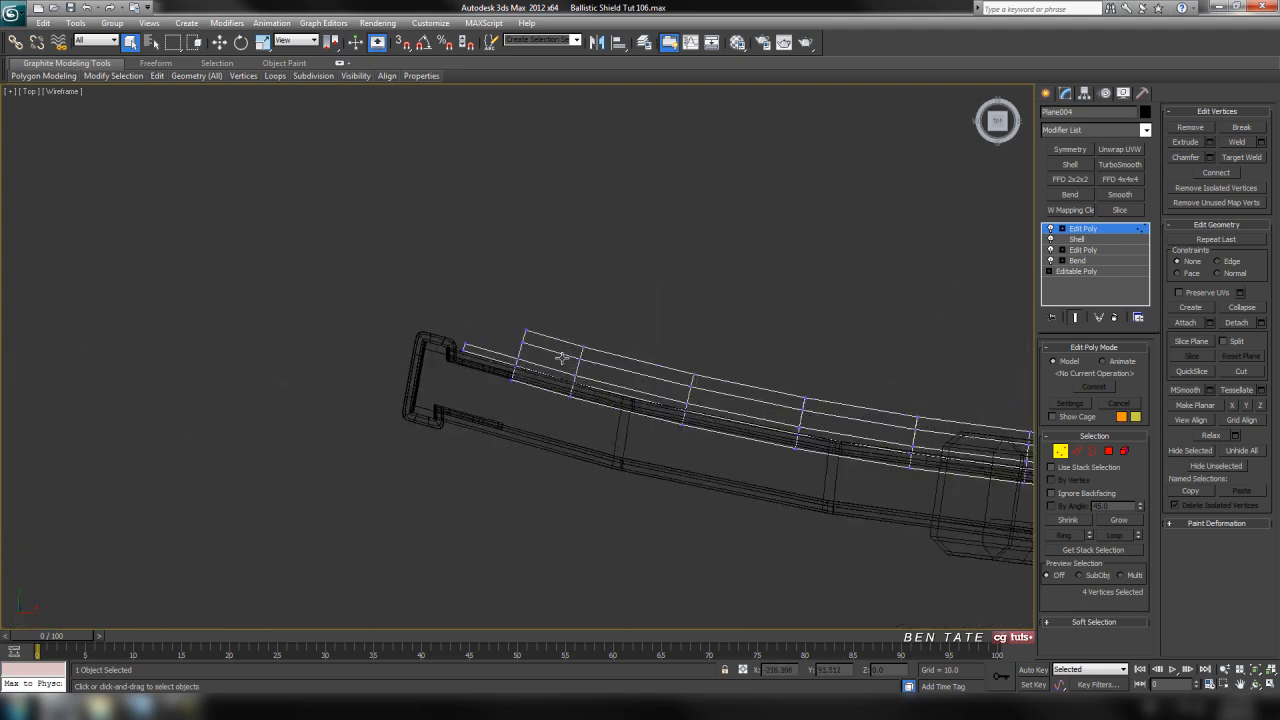
scroll(568, 367, up, 4)
drag(526, 264, 574, 306)
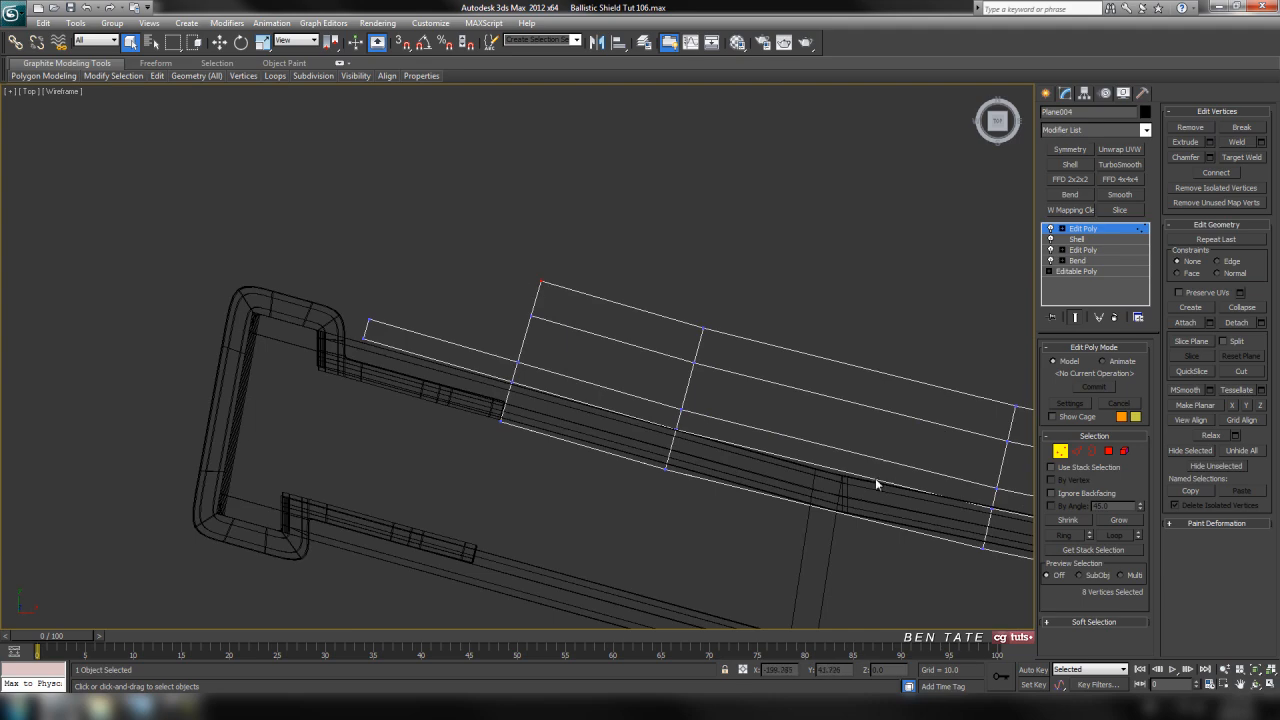
Set the vertex constraint to Edge and activate the Scale tool for the selected strap-end vertices
key(alt+w)
key(alt+w)
middle_drag(584, 472, 570, 255)
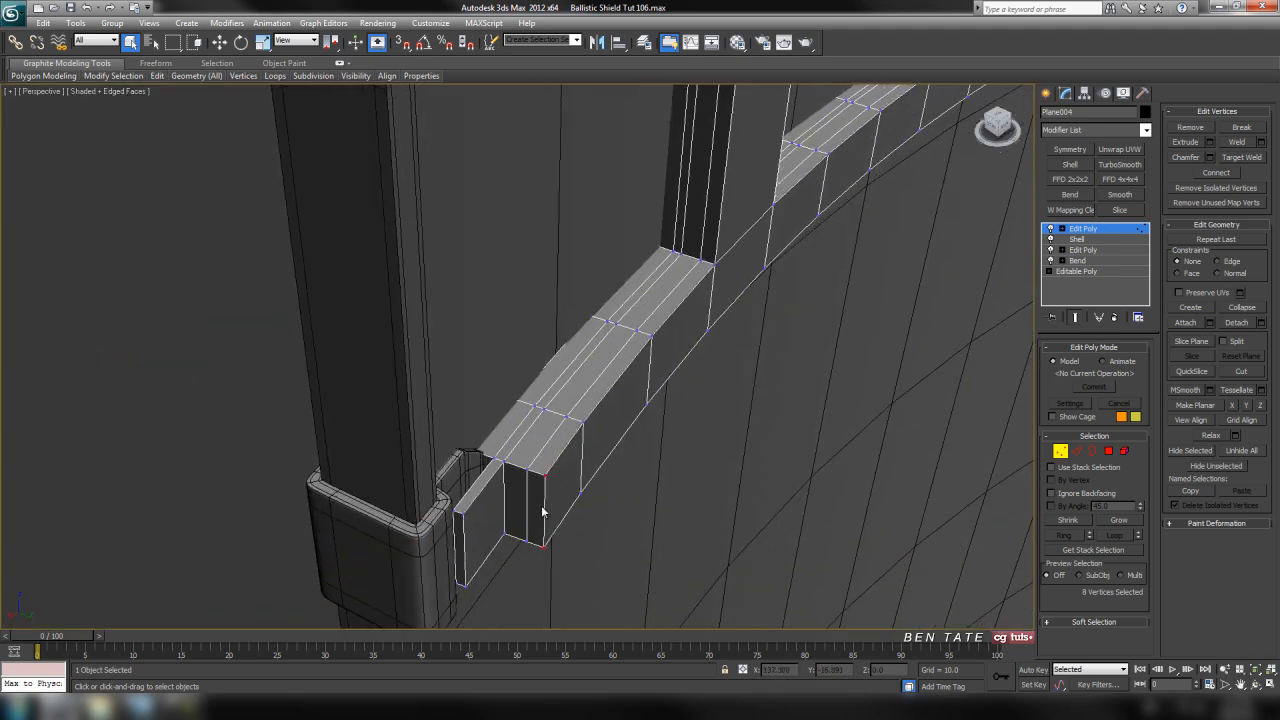
middle_drag(645, 427, 612, 572)
mouse_move(762, 293)
middle_down()
mouse_move(770, 365)
mouse_move(753, 457)
middle_up()
key(alt+w)
right_click(327, 317)
key(alt+w)
middle_drag(726, 366, 584, 371)
scroll(600, 375, down, 3)
middle_drag(879, 406, 722, 430)
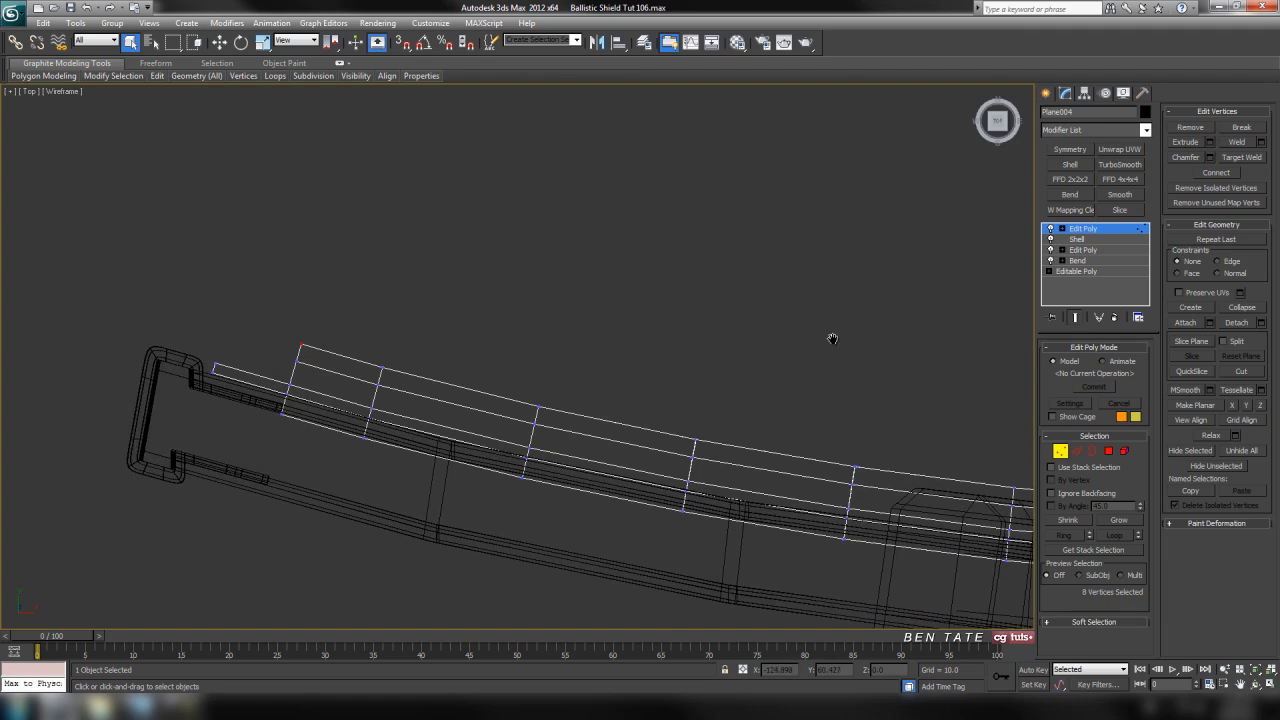
middle_drag(858, 342, 798, 322)
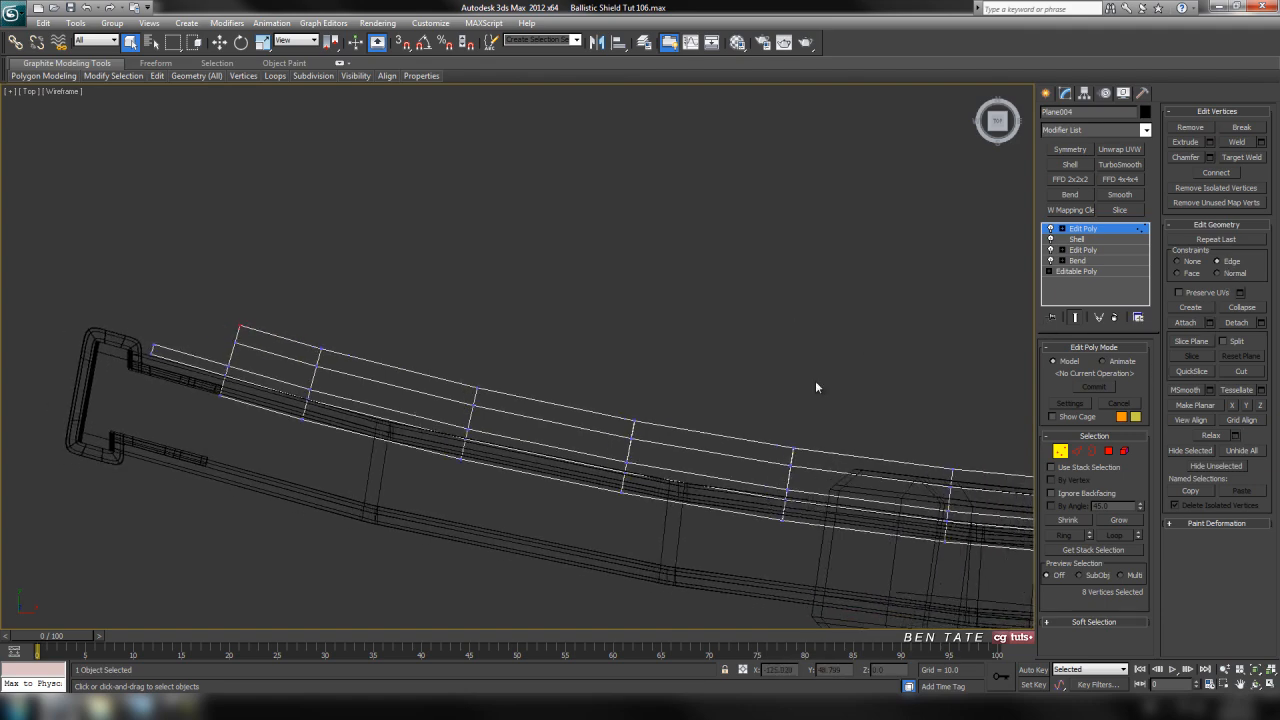
scroll(694, 377, down, 6)
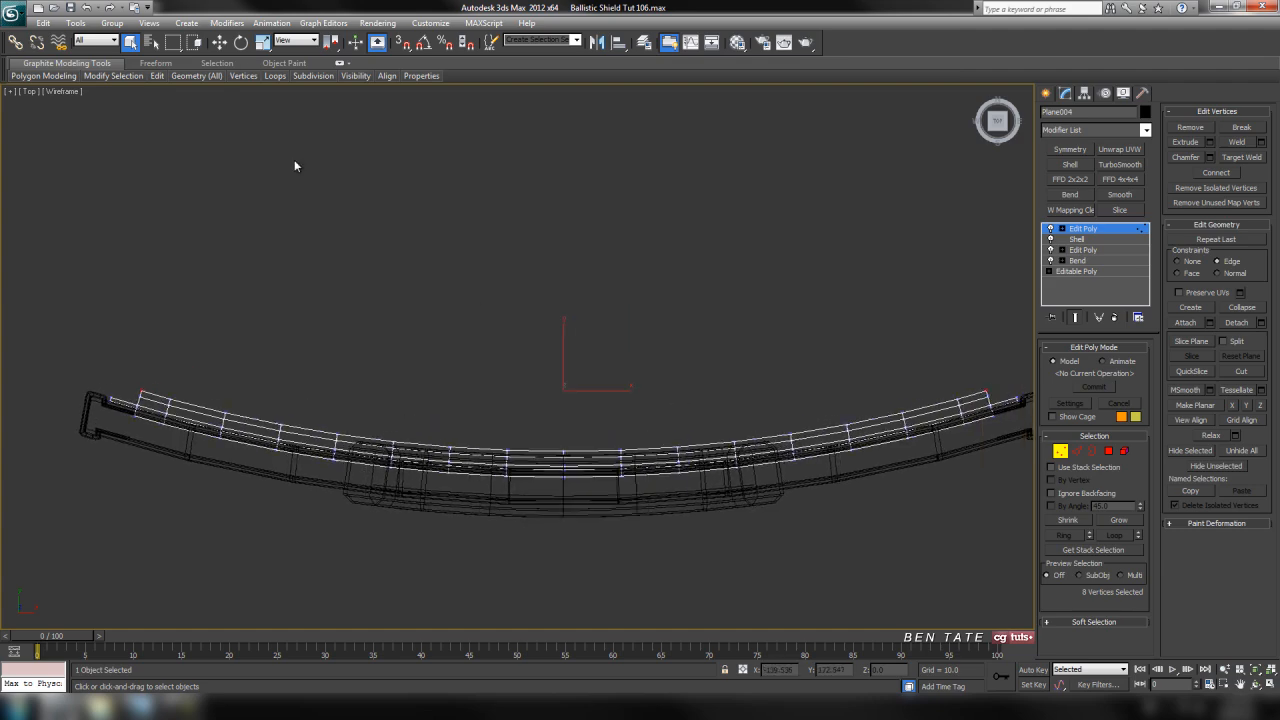
click(262, 42)
middle_drag(814, 428, 427, 401)
scroll(737, 380, up, 3)
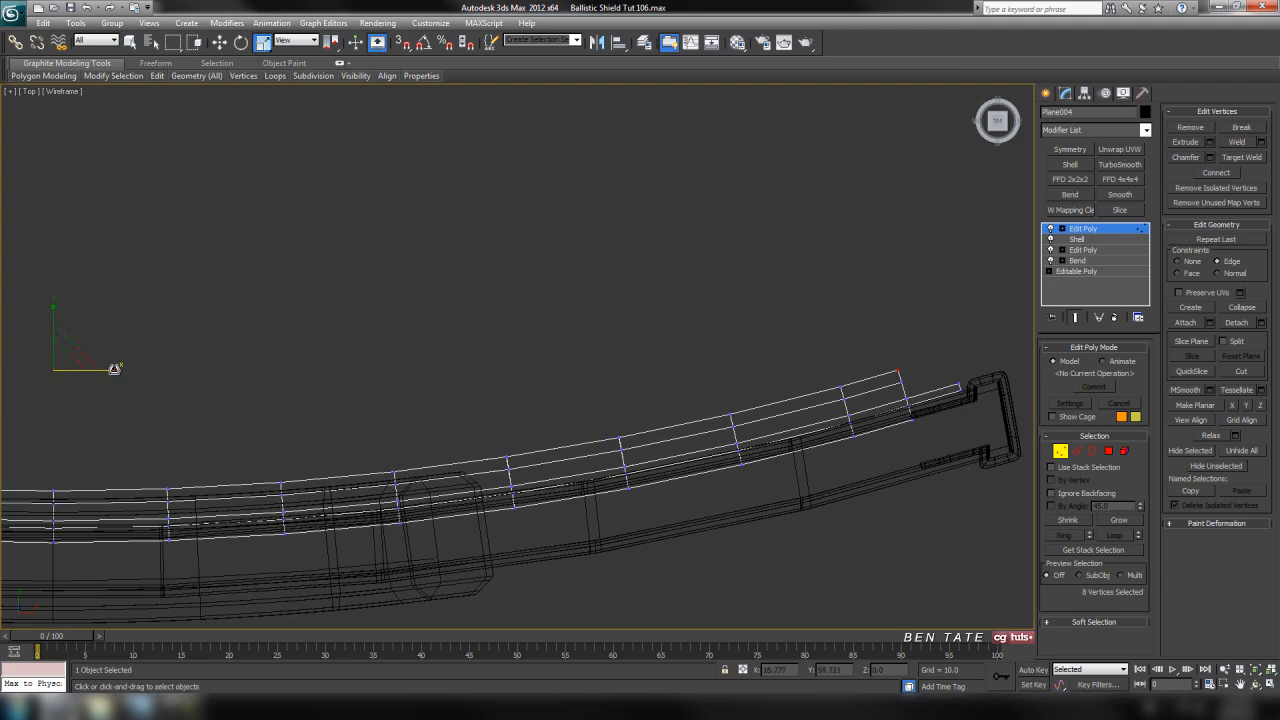
Try scaling the selected strap-end corner vertices inward along X to 98 percent
drag(113, 369, 117, 370)
key(ctrl+z)
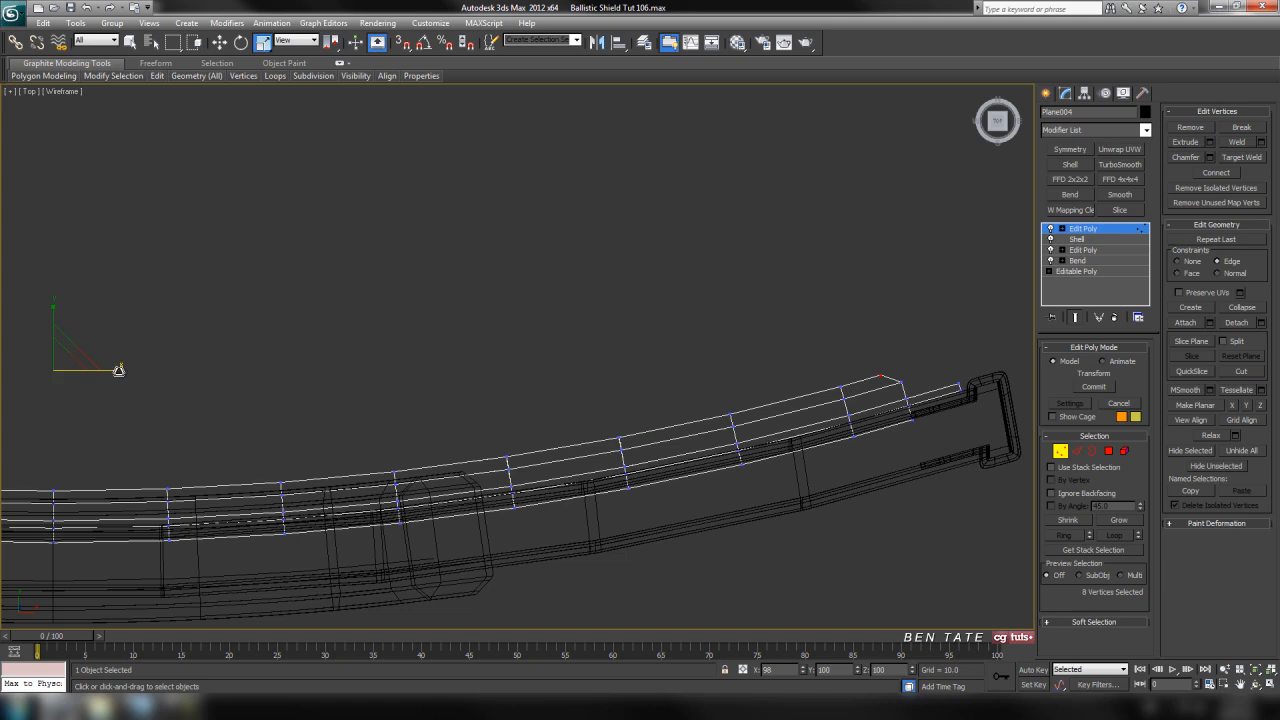
key(alt+w)
middle_click(527, 478)
key(alt+w)
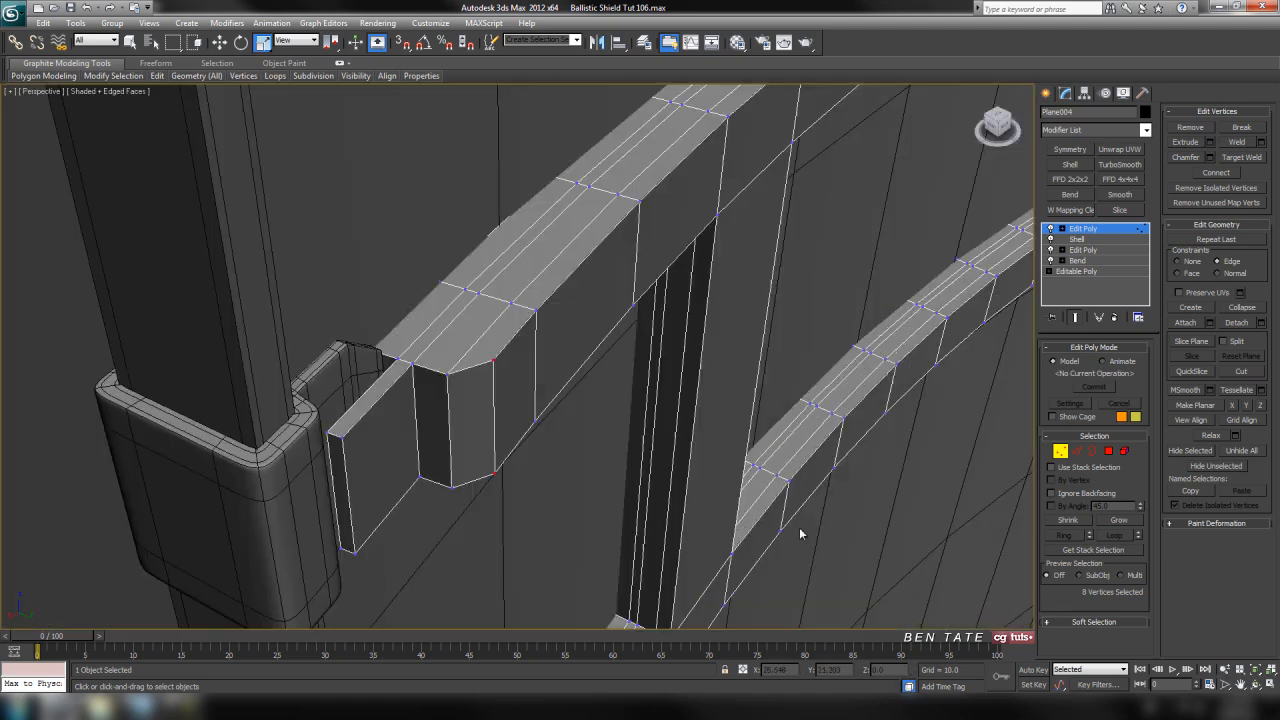
mouse_move(555, 502)
middle_down()
mouse_move(561, 480)
mouse_move(567, 515)
mouse_move(562, 475)
mouse_move(570, 488)
middle_up()
key(alt+w)
middle_click(313, 278)
key(alt+w)
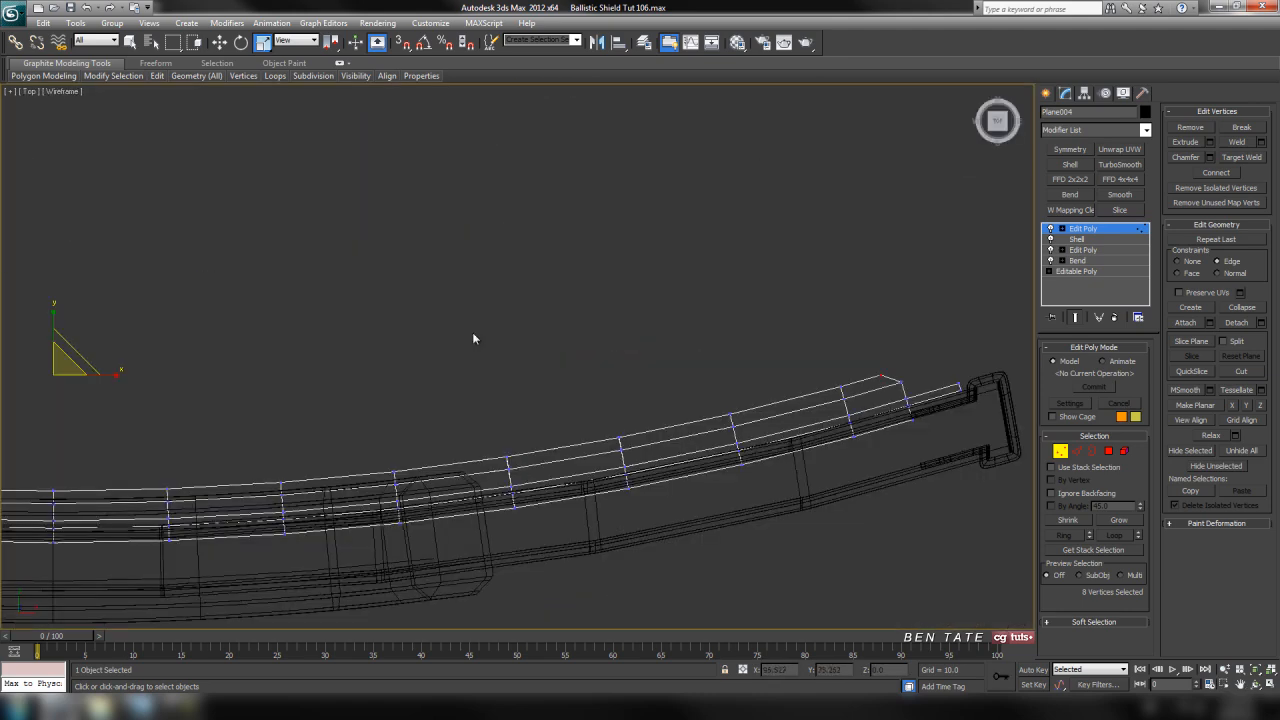
key(ctrl+x)
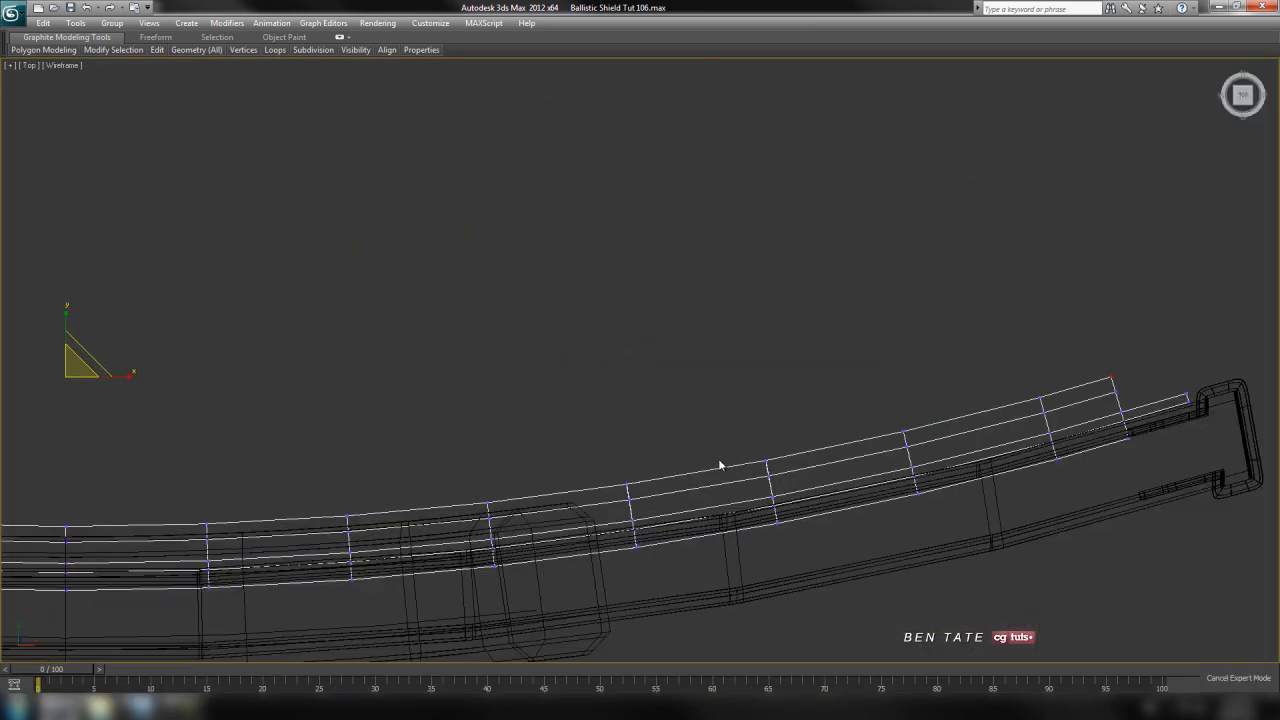
key(ctrl+x)
Scale the selected strap-end corner vertices slightly inward along X to bevel the outer corners
drag(106, 373, 104, 373)
middle_drag(695, 448, 576, 454)
key(alt+w)
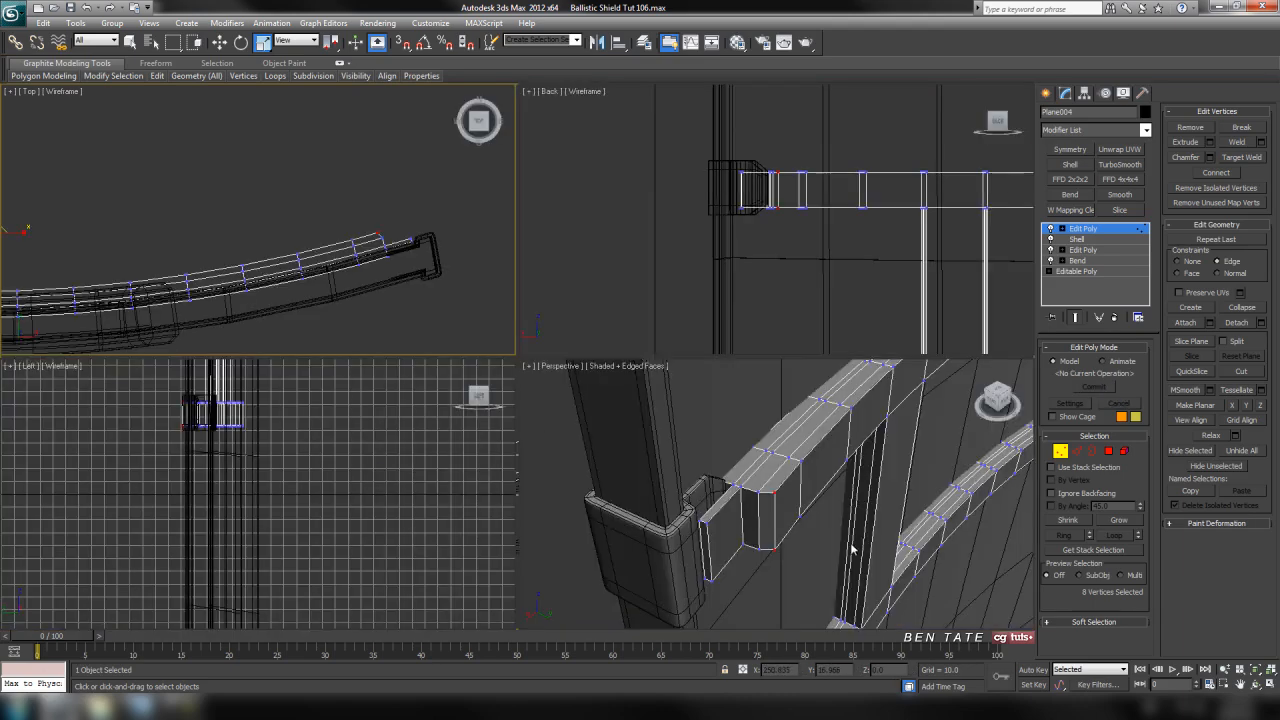
middle_click(845, 548)
key(alt+w)
Leave vertex level and examine the whole strap mesh against the shield in the Perspective and Back views
middle_drag(650, 435, 635, 290)
scroll(664, 425, down, 7)
alt+middle_drag(626, 411, 509, 397)
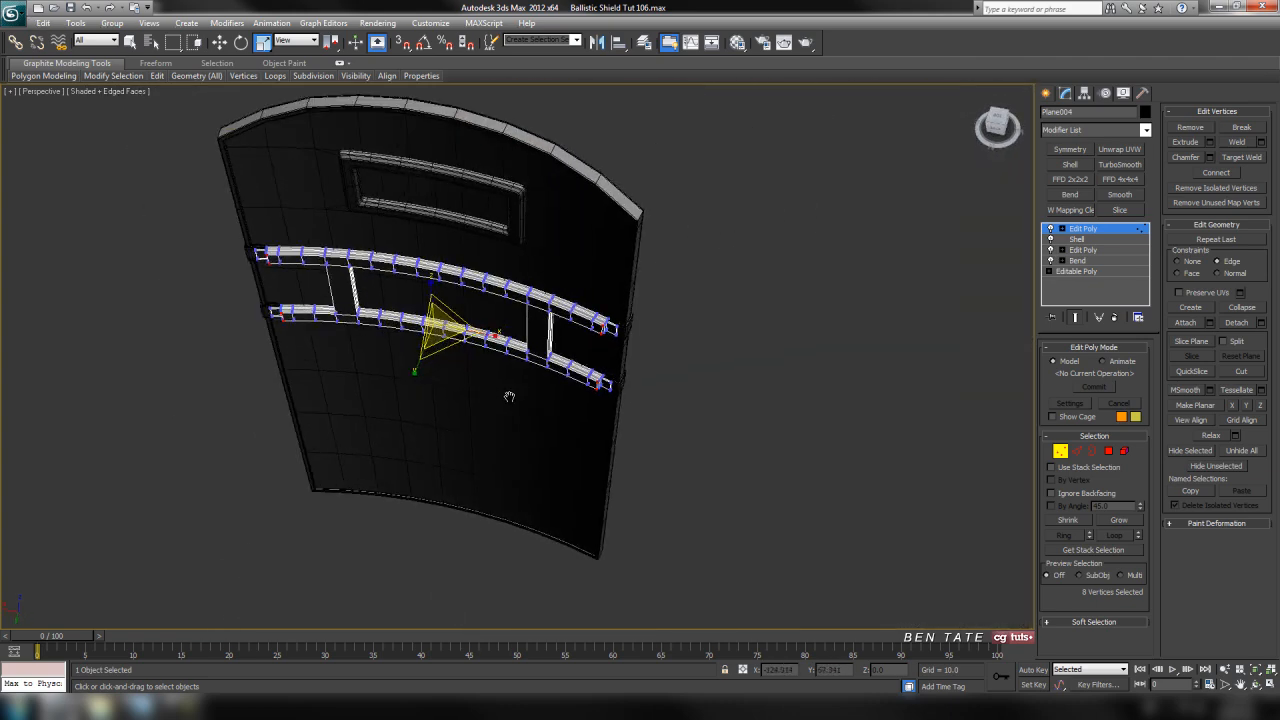
scroll(629, 354, up, 7)
alt+middle_drag(629, 354, 694, 377)
scroll(694, 377, down, 8)
middle_drag(620, 391, 778, 431)
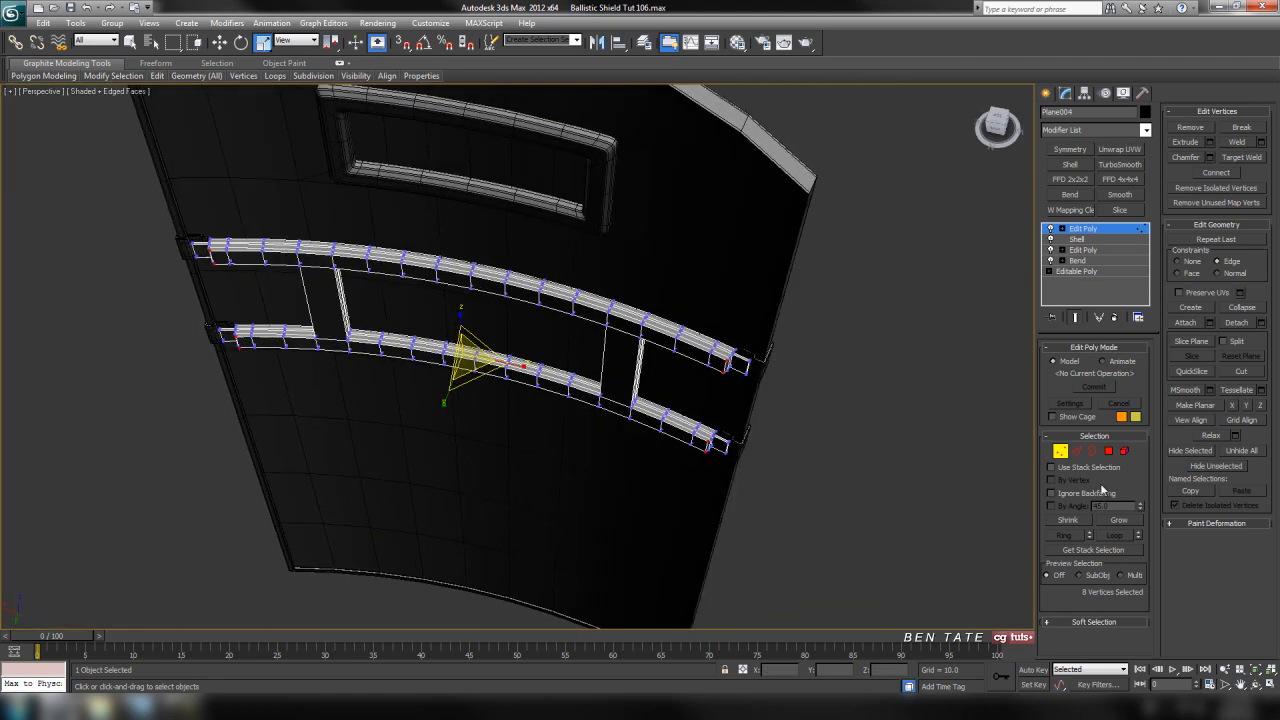
click(1059, 453)
middle_drag(804, 377, 822, 441)
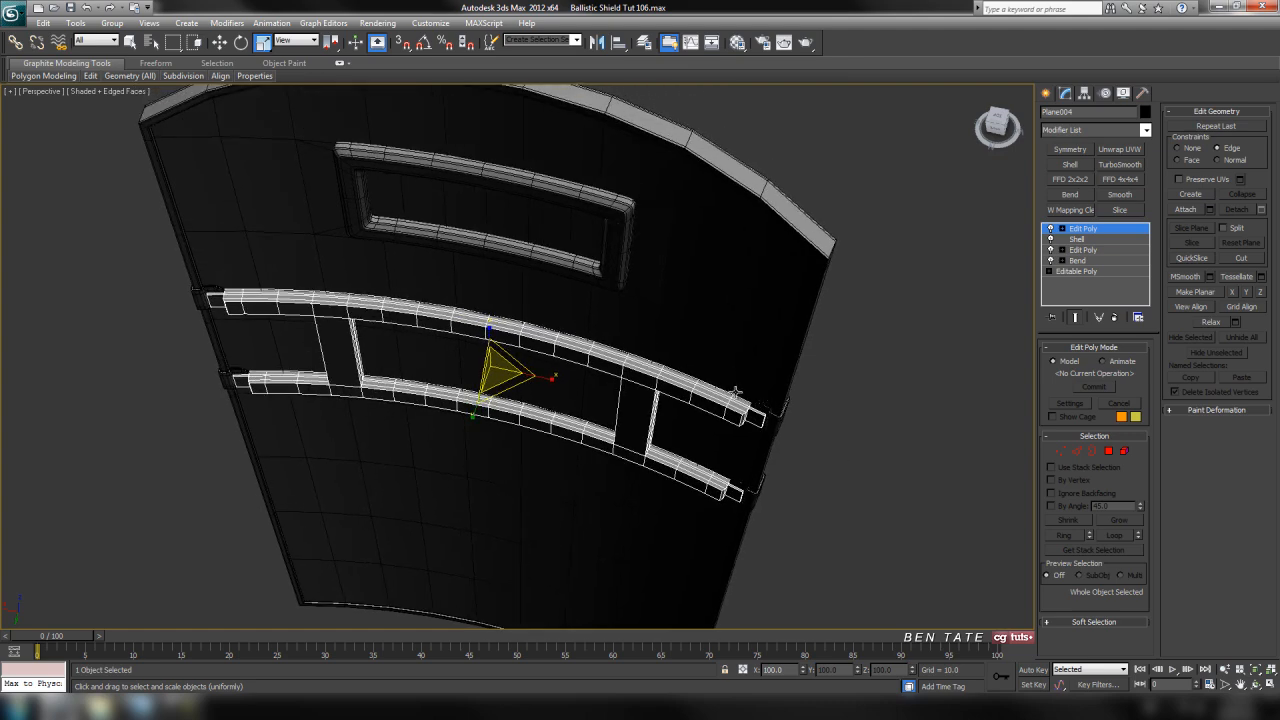
middle_drag(735, 391, 737, 399)
alt+middle_drag(742, 504, 756, 424)
key(alt+w)
middle_click(870, 254)
key(alt+w)
middle_drag(878, 322, 736, 328)
scroll(745, 345, down, 8)
scroll(730, 385, up, 8)
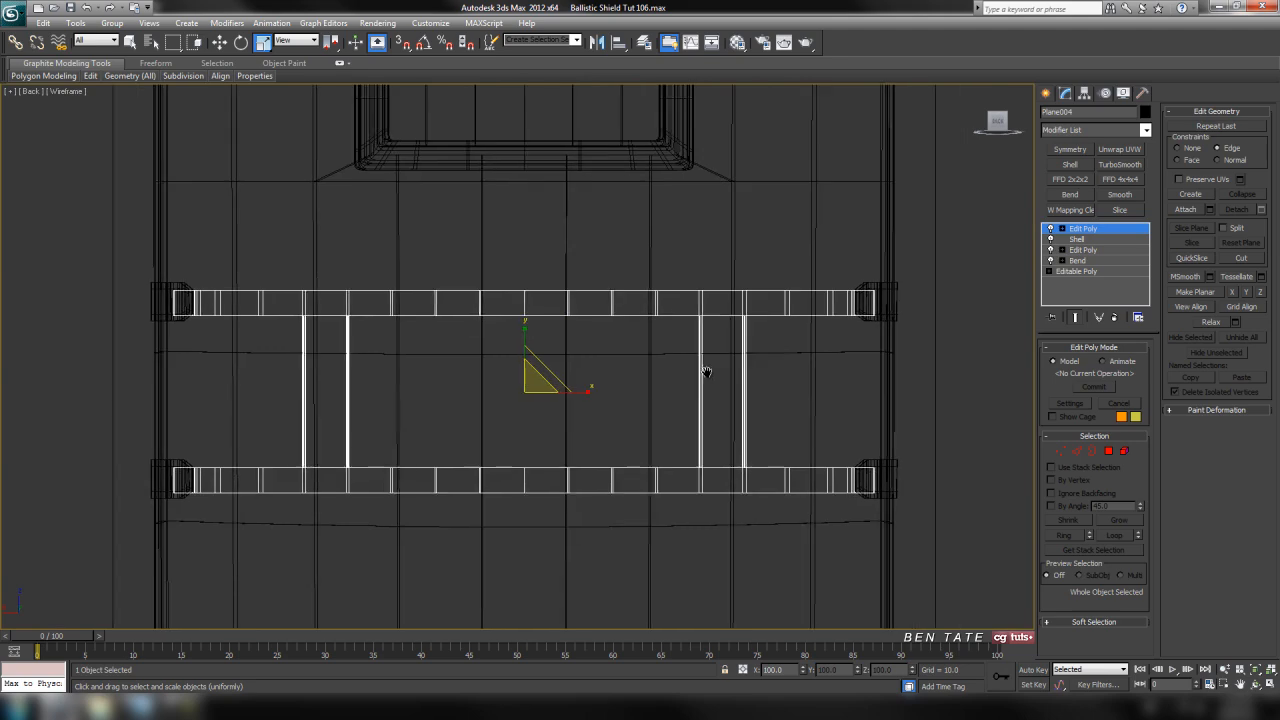
middle_drag(758, 321, 748, 343)
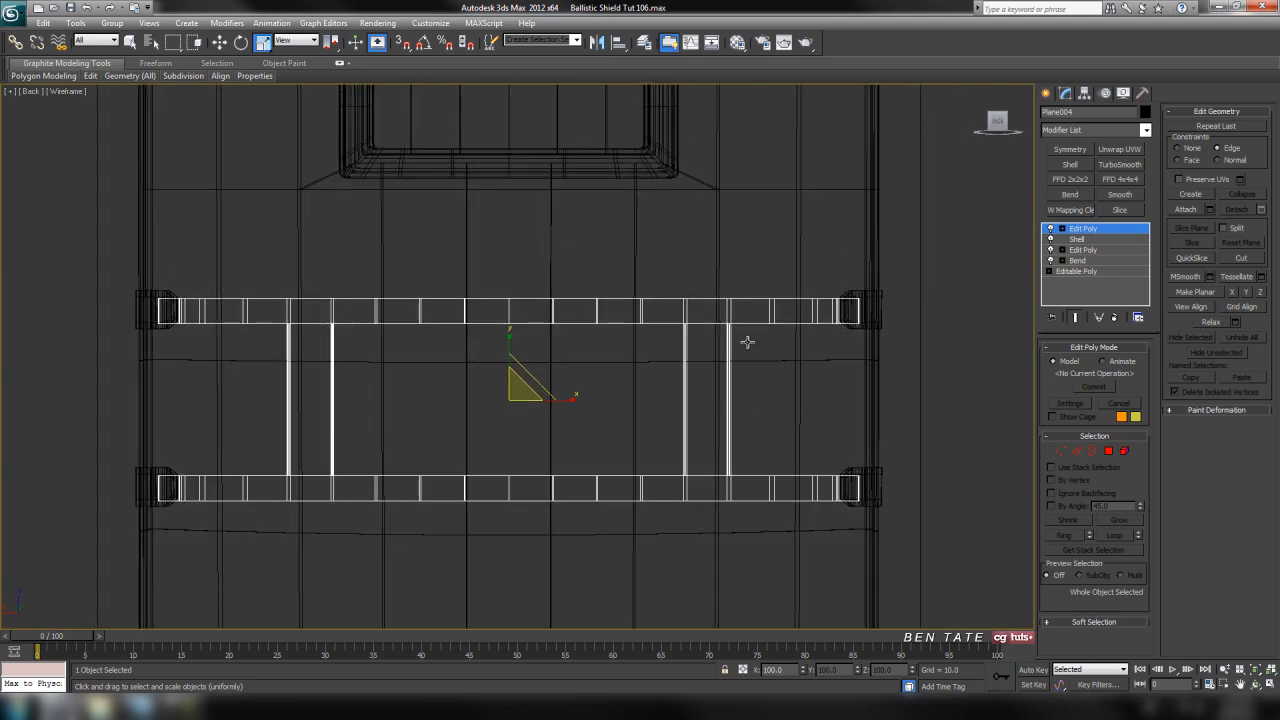
middle_drag(770, 440, 754, 426)
middle_drag(781, 313, 808, 323)
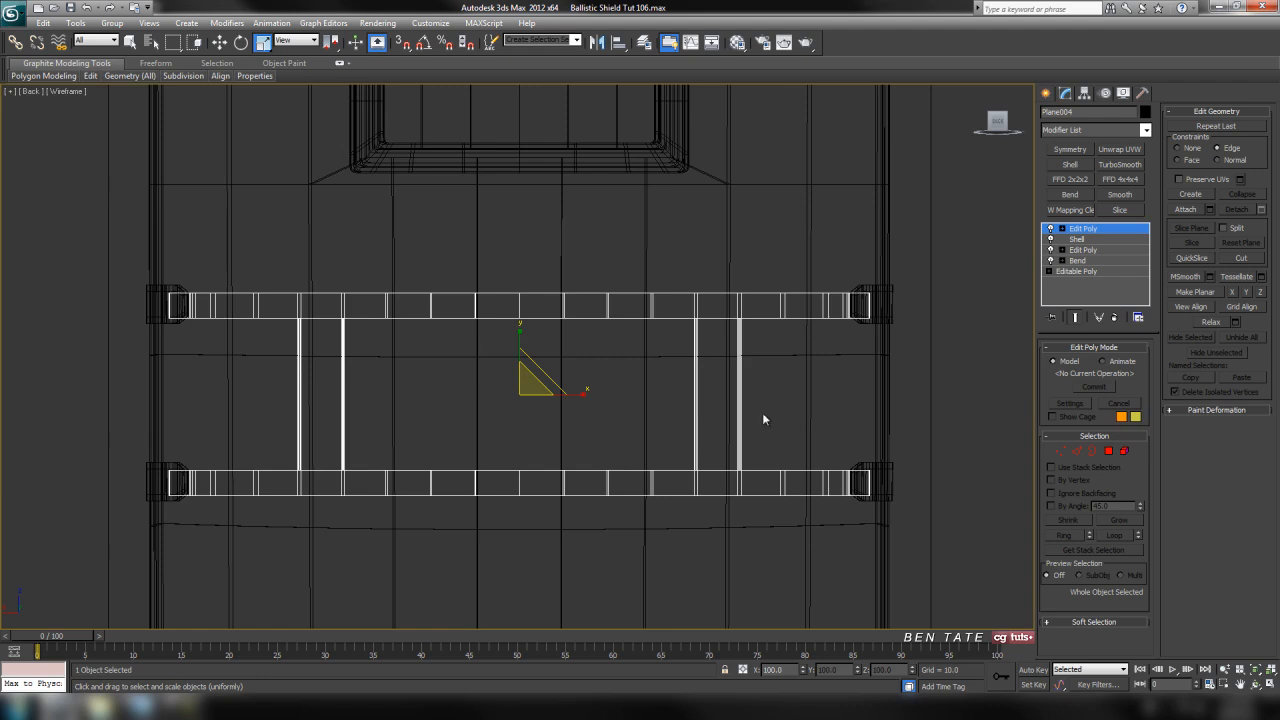
middle_drag(762, 419, 751, 397)
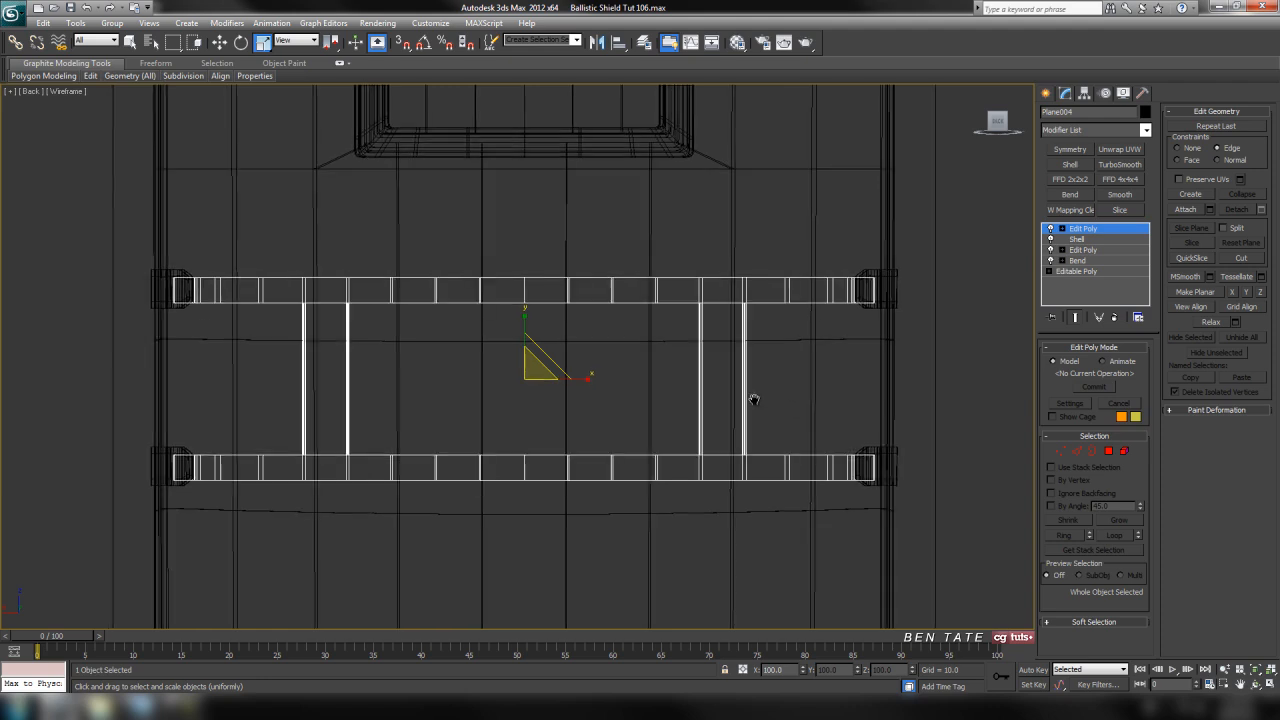
Copy the strap's Bend modifier, remove it from the stack, and return to the topmost Edit Poly
click(1078, 261)
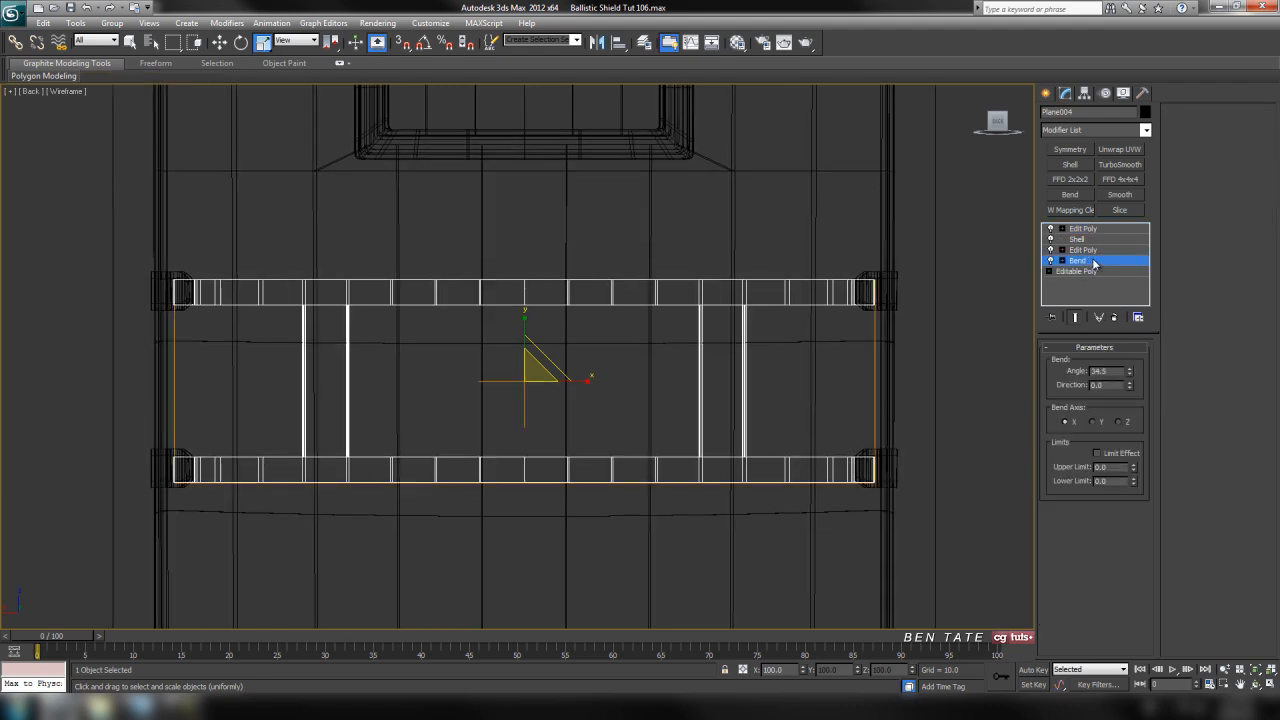
right_click(1090, 264)
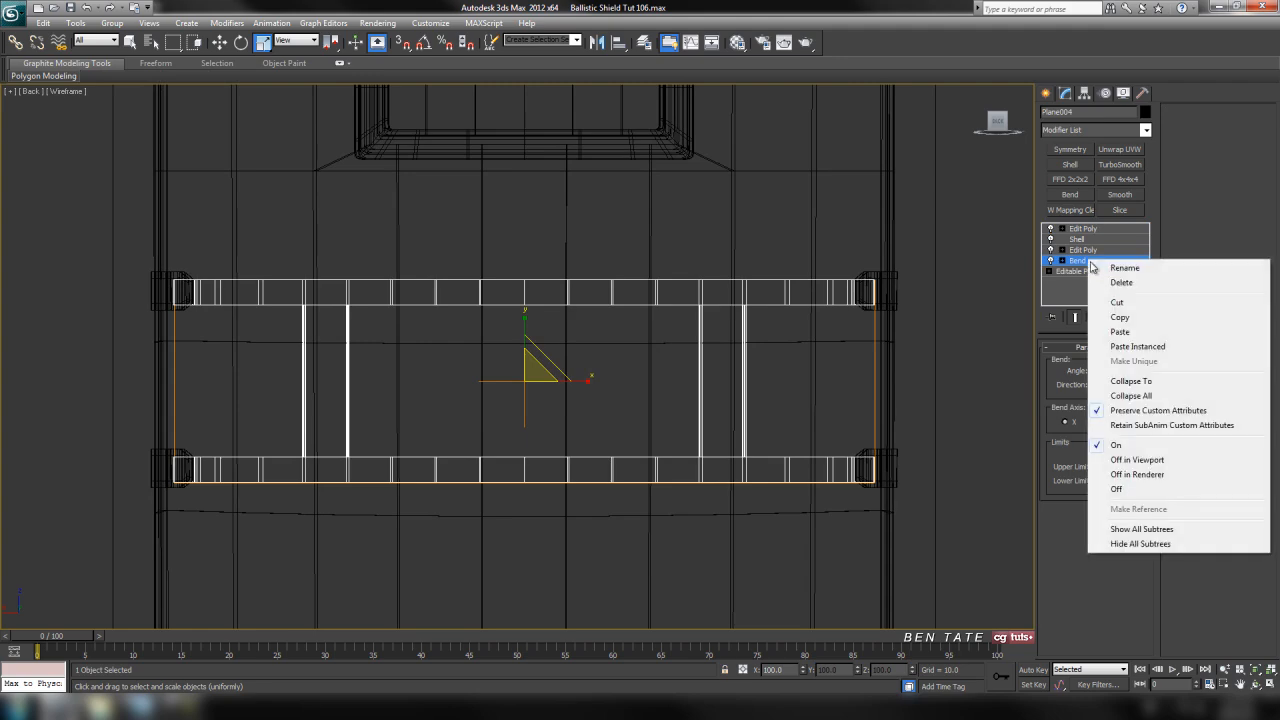
click(1127, 318)
click(1115, 317)
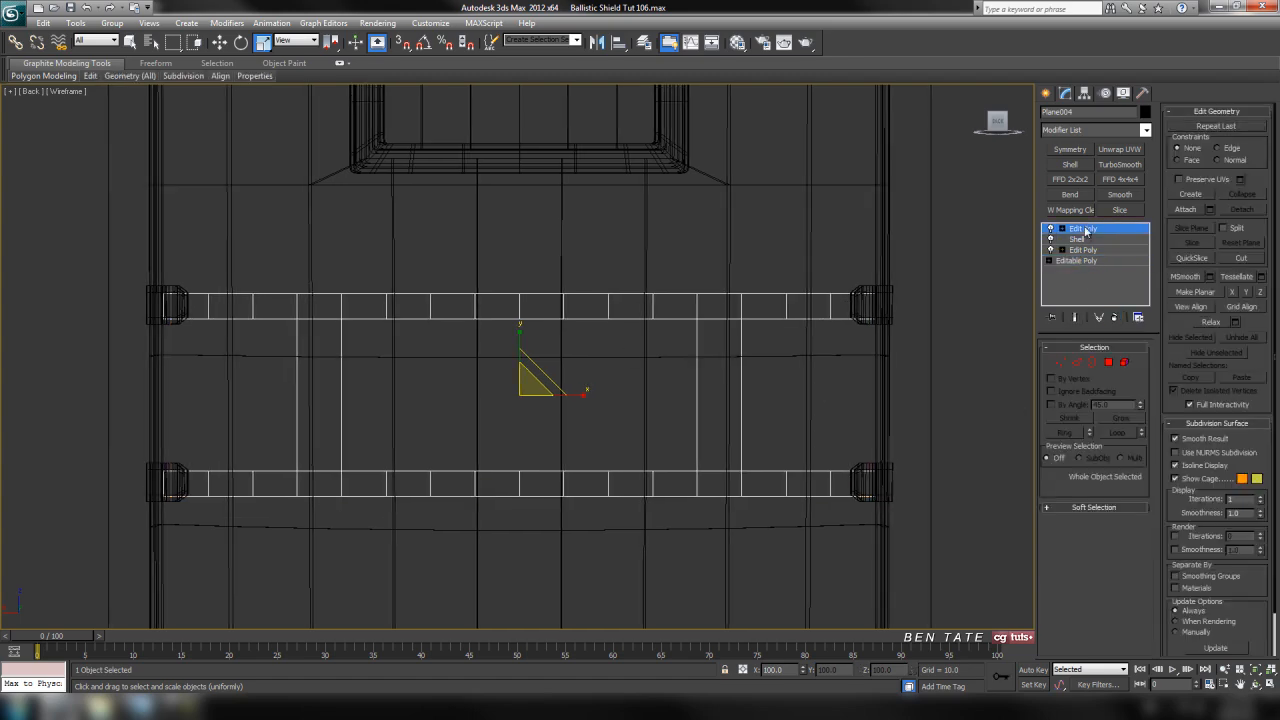
click(1086, 231)
Move the unbent strap mesh along Y away from the shield's back, to about 130.74
key(alt+w)
right_click(631, 500)
key(alt+w)
alt+middle_drag(631, 500, 685, 515)
middle_drag(604, 477, 682, 456)
click(220, 42)
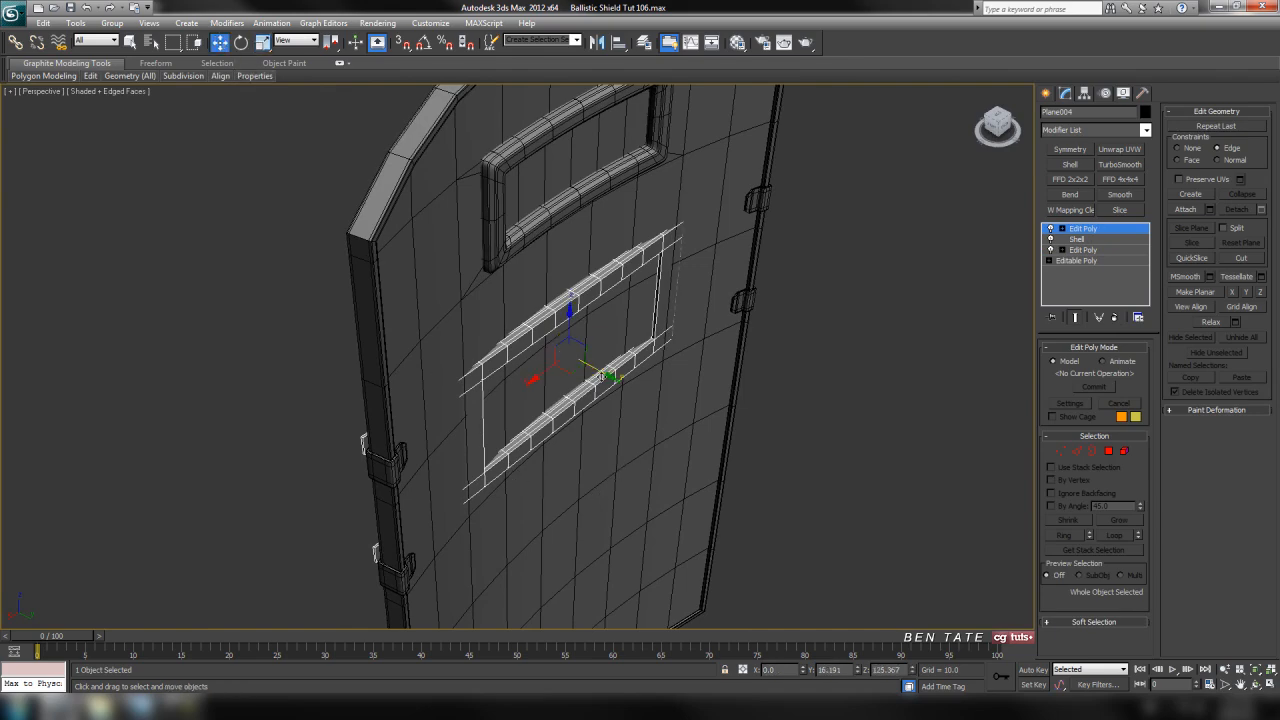
drag(597, 372, 709, 429)
Examine the geometry at the strap's clip end up close and switch to edge level
middle_drag(768, 492, 730, 385)
scroll(725, 413, up, 5)
scroll(697, 474, down, 5)
middle_drag(697, 474, 814, 466)
scroll(687, 429, up, 4)
scroll(814, 466, up, 4)
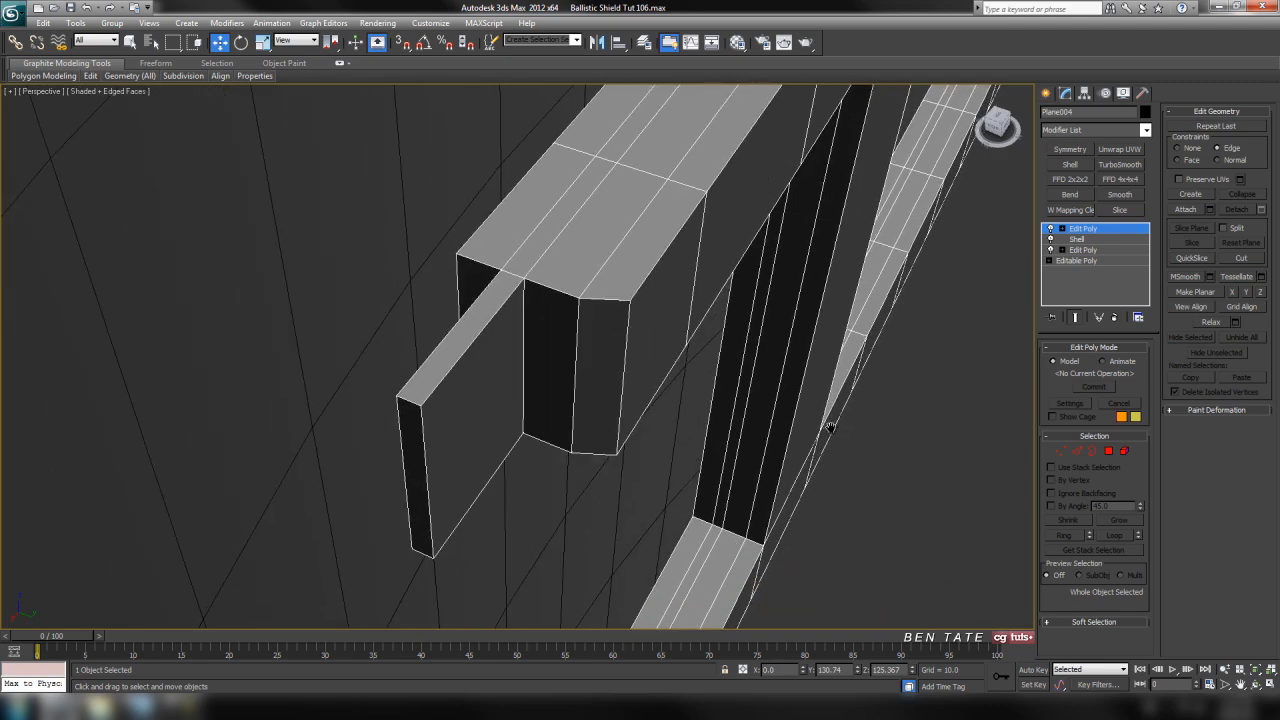
click(1077, 452)
alt+middle_drag(800, 468, 719, 527)
scroll(806, 490, down, 5)
Delete all strap vertices on the right side of the centre line as seen in the Back view
key(alt+w)
middle_click(754, 306)
key(alt+w)
scroll(787, 422, up, 4)
middle_drag(680, 402, 723, 397)
scroll(720, 397, down, 3)
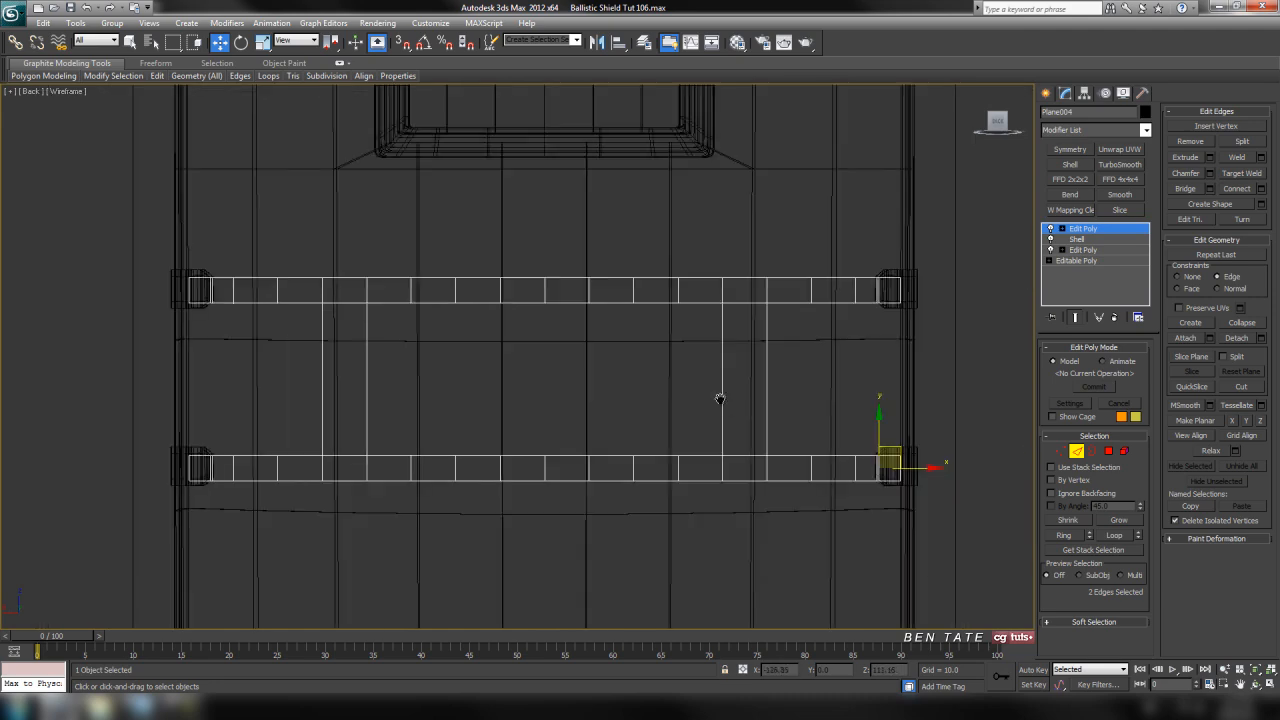
click(1061, 451)
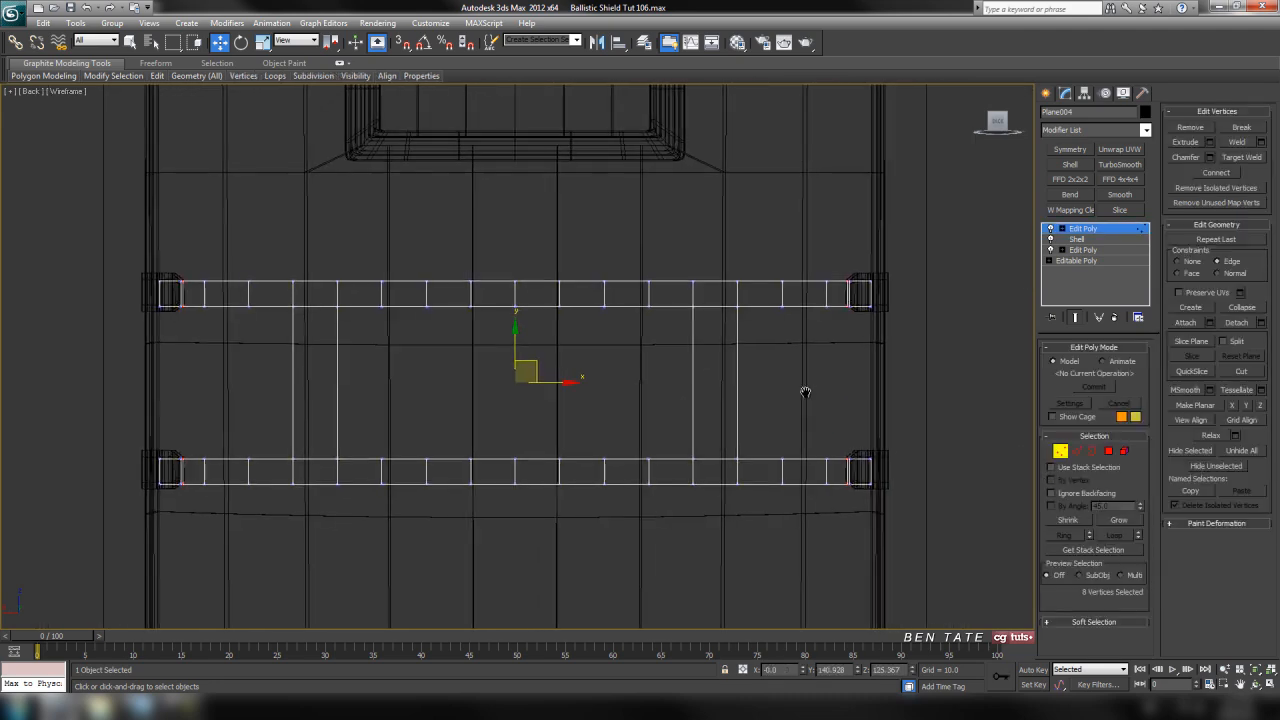
drag(883, 553, 535, 546)
key(alt+w)
middle_click(866, 586)
key(alt+w)
middle_drag(766, 298, 738, 333)
key(Delete)
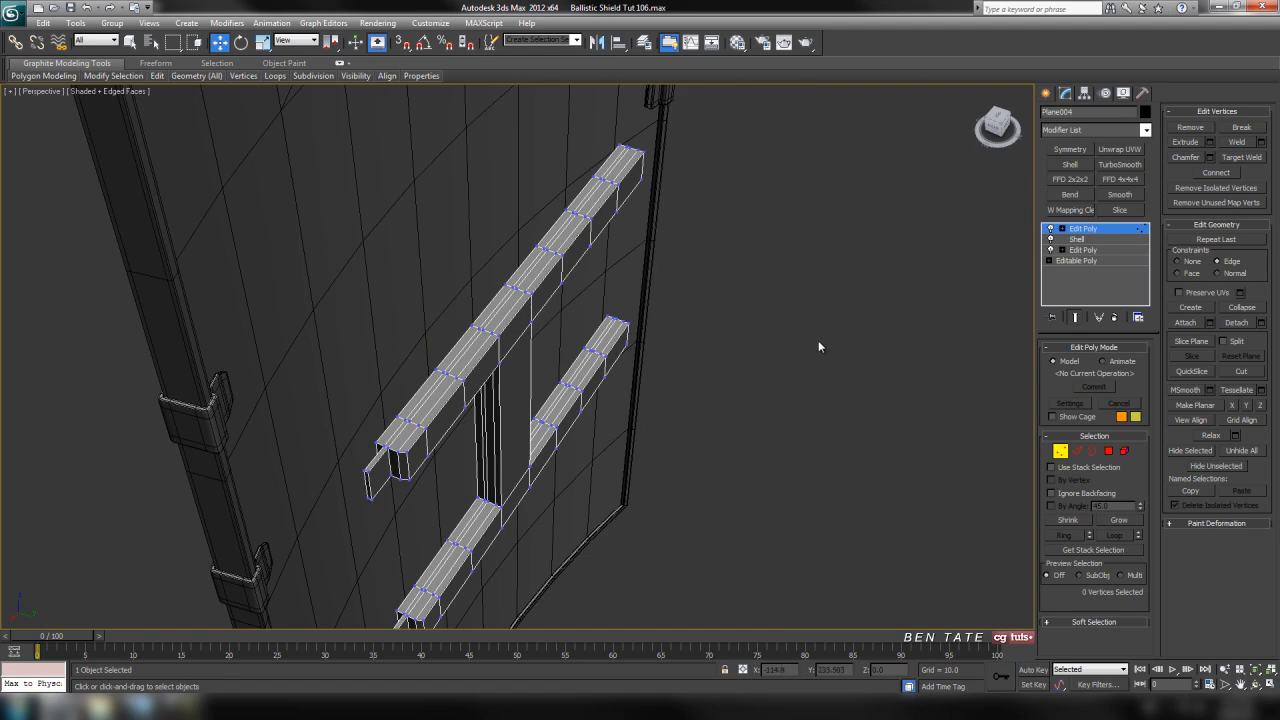
Connect the vertical edges of the piece joining the two straps with one horizontal segment at mid-height
middle_drag(818, 346, 820, 338)
key(alt+w)
middle_click(783, 241)
key(alt+w)
middle_drag(671, 268, 797, 294)
scroll(700, 320, up, 2)
middle_drag(544, 373, 623, 310)
click(1076, 451)
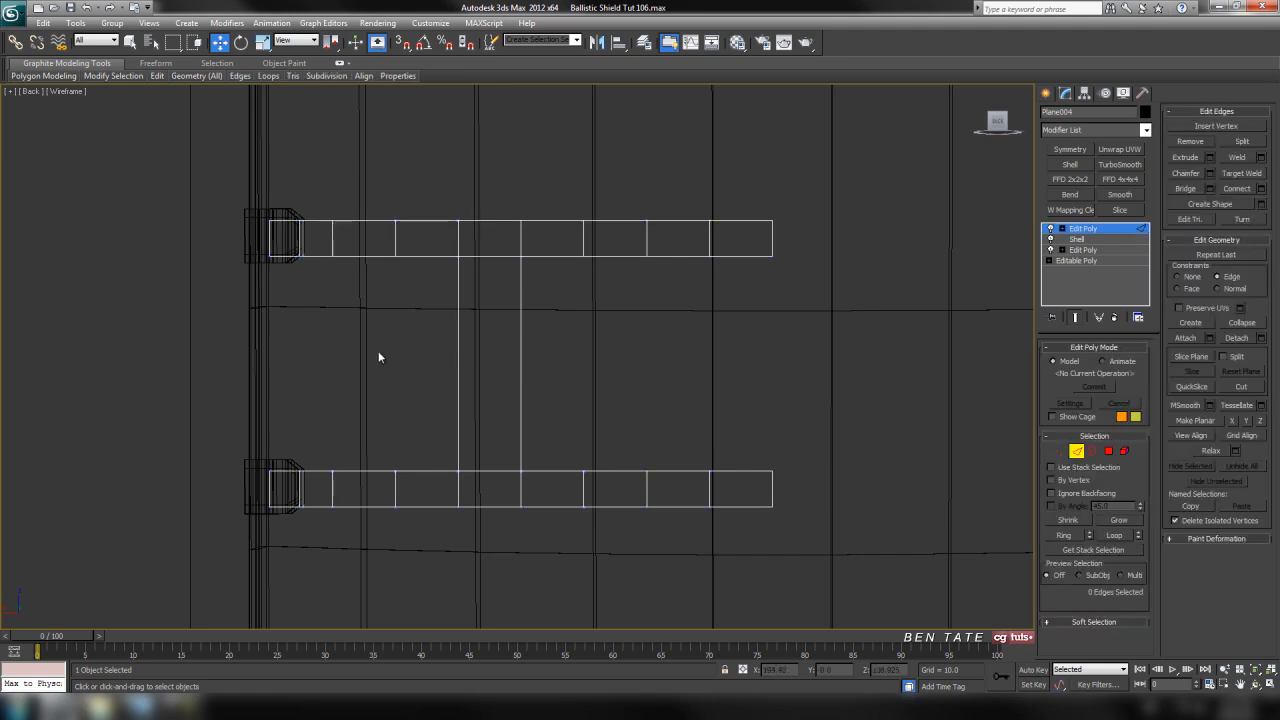
drag(623, 379, 651, 384)
middle_drag(651, 384, 667, 388)
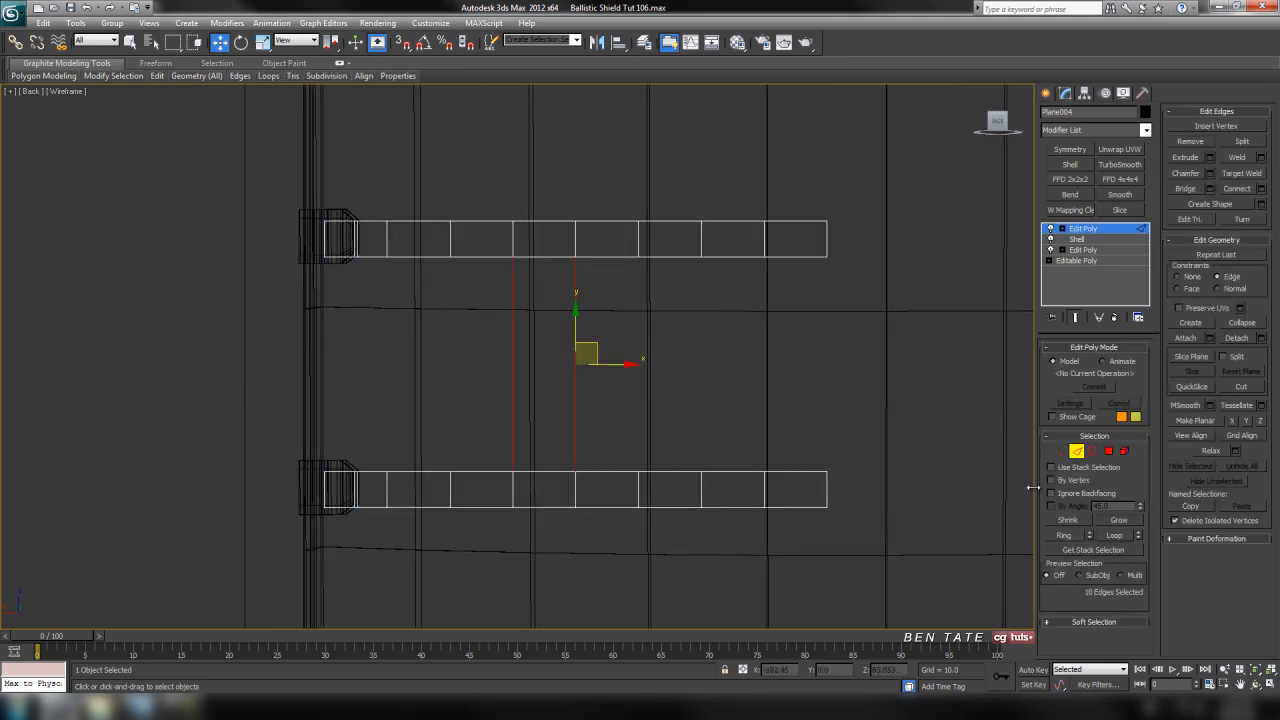
middle_drag(861, 521, 926, 472)
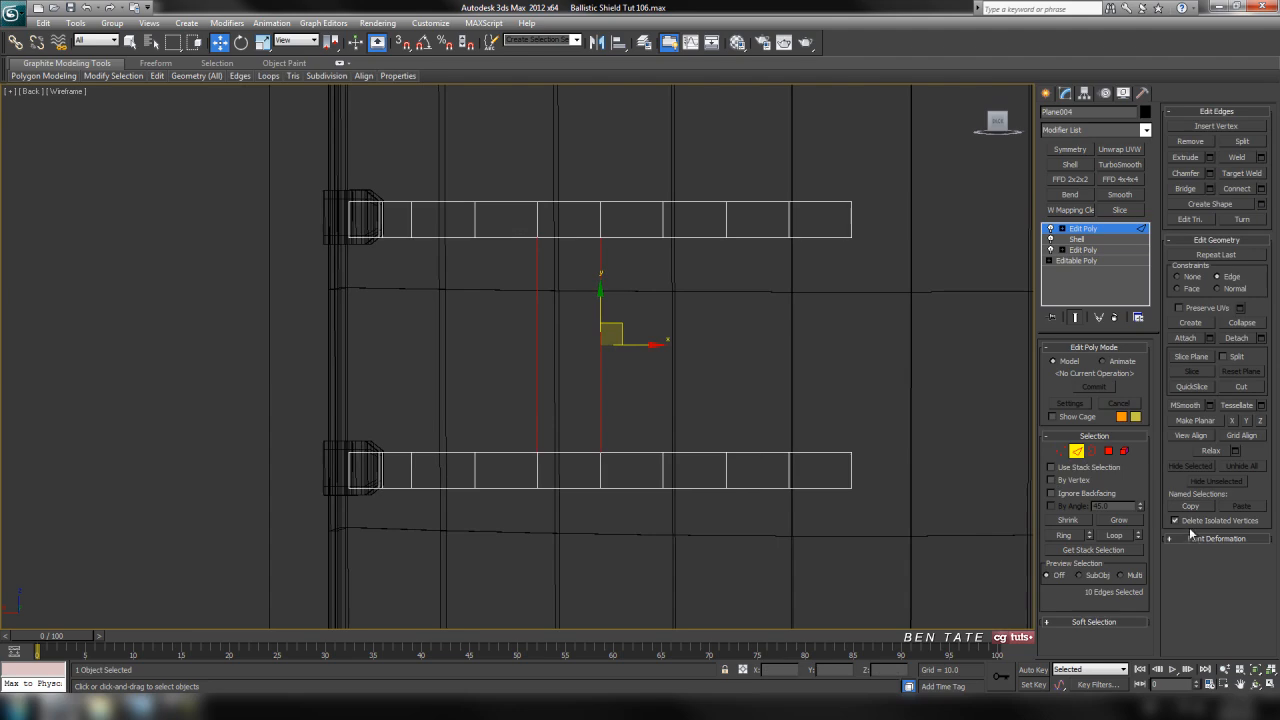
click(1261, 189)
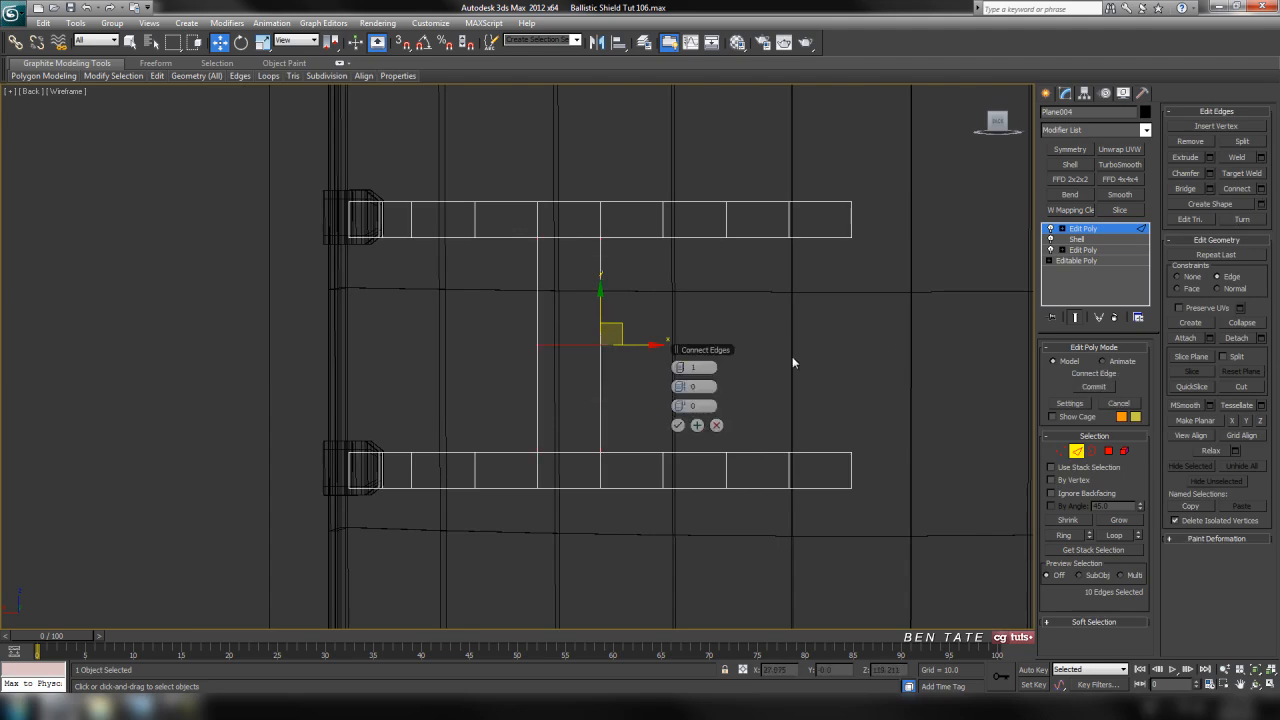
click(678, 426)
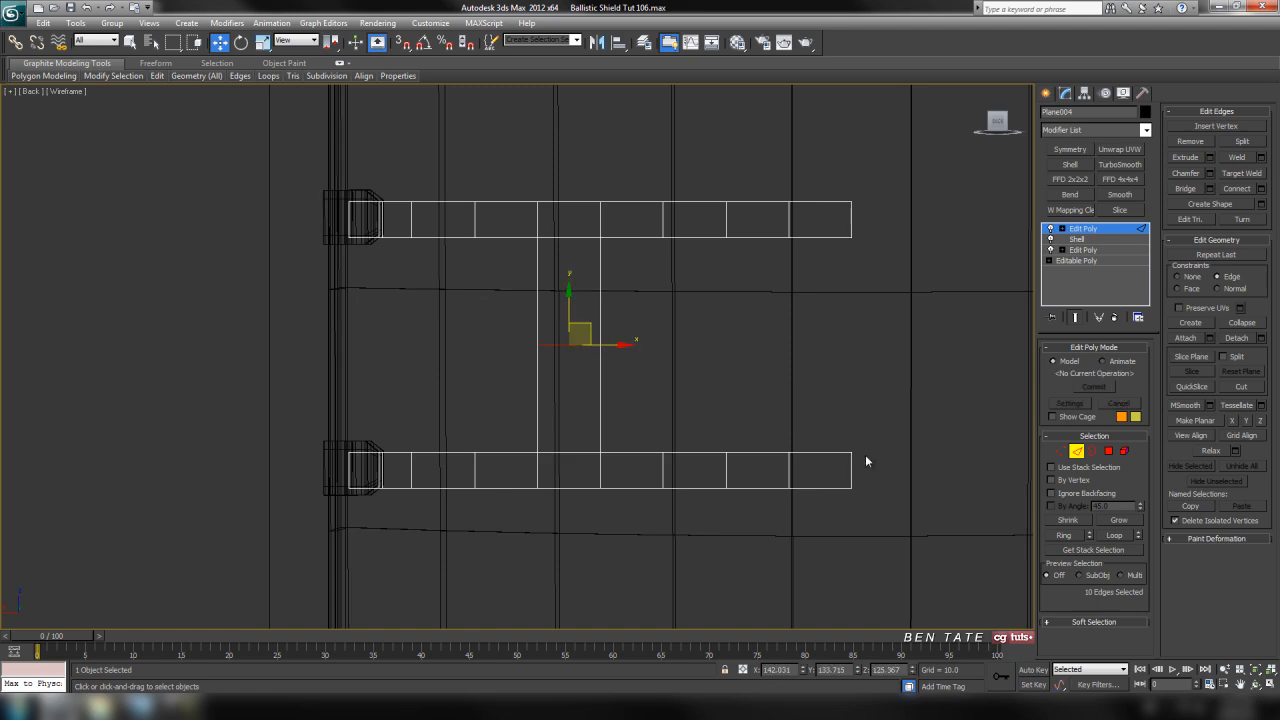
Delete the vertices of the lower strap in the Back view, keeping the upper strap with half of the joining piece
middle_drag(863, 457, 833, 451)
key(1)
drag(826, 528, 937, 551)
key(Delete)
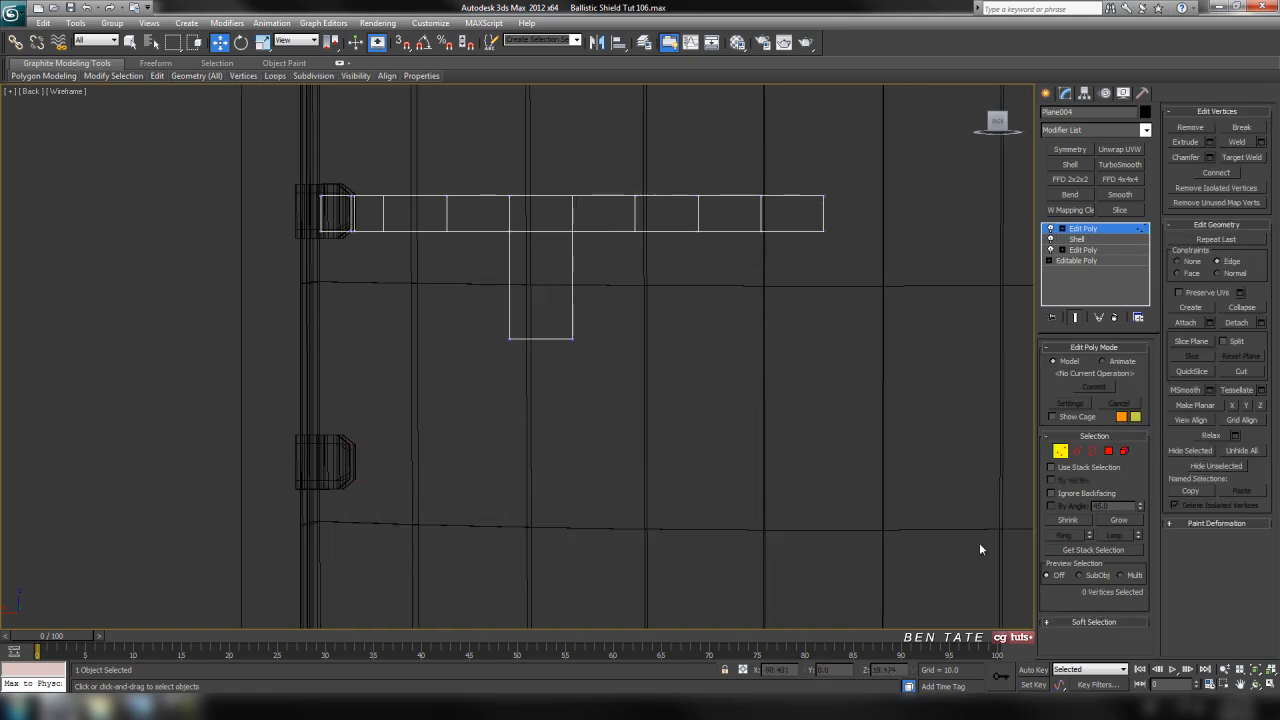
scroll(594, 423, up, 5)
key(1)
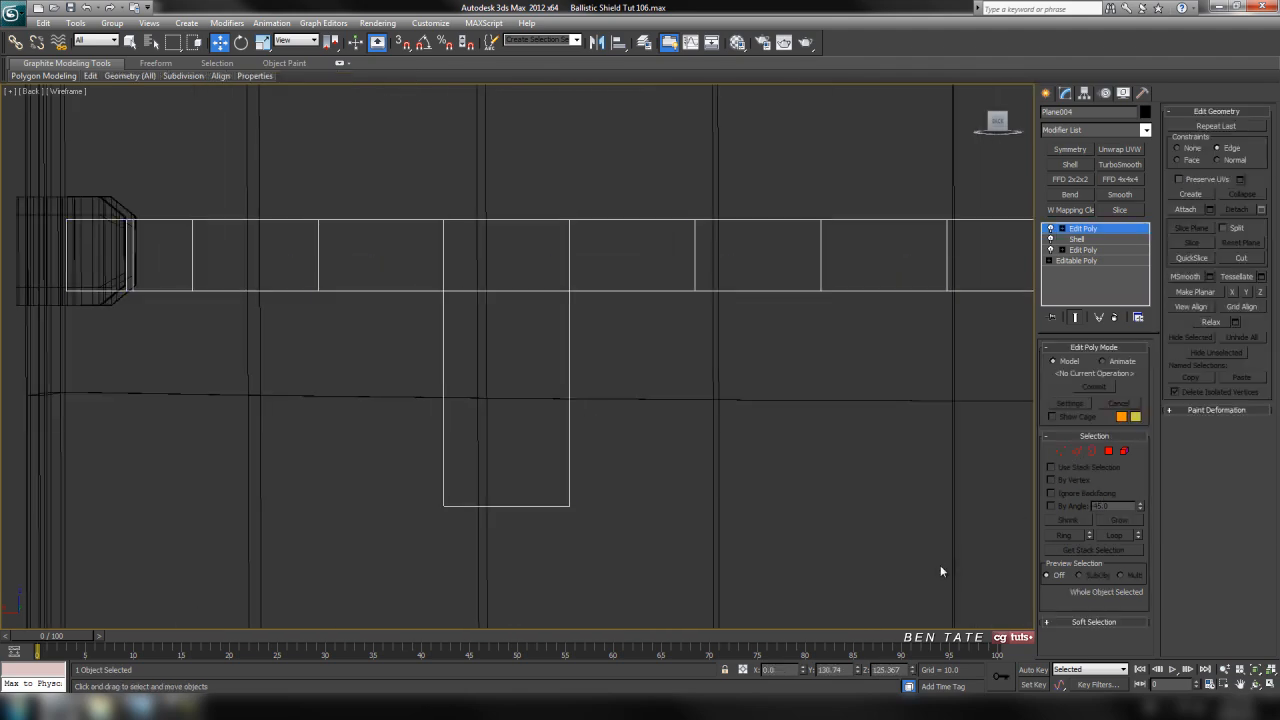
Connect the edge ring across the flat section beside the strap's tab with two segments and a pinch of 29
key(p)
mouse_move(877, 508)
alt+middle_down()
mouse_move(674, 477)
mouse_move(806, 371)
mouse_move(718, 357)
alt+middle_up()
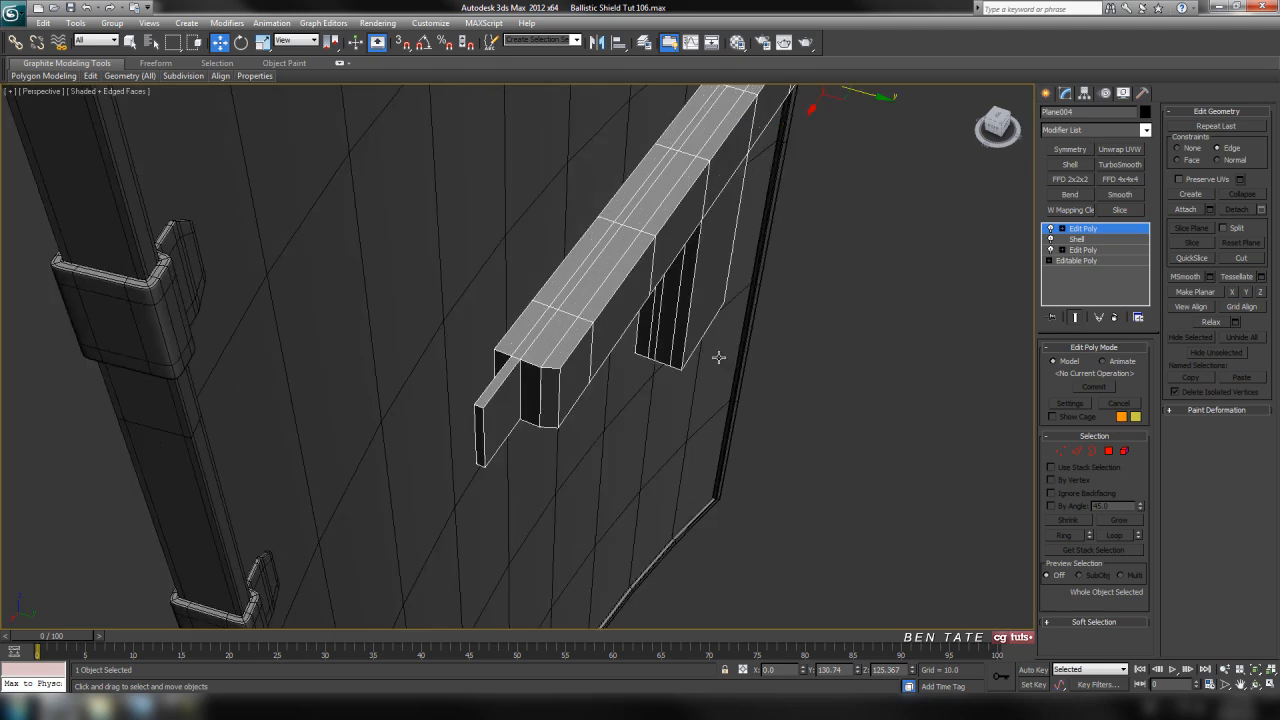
scroll(718, 357, up, 4)
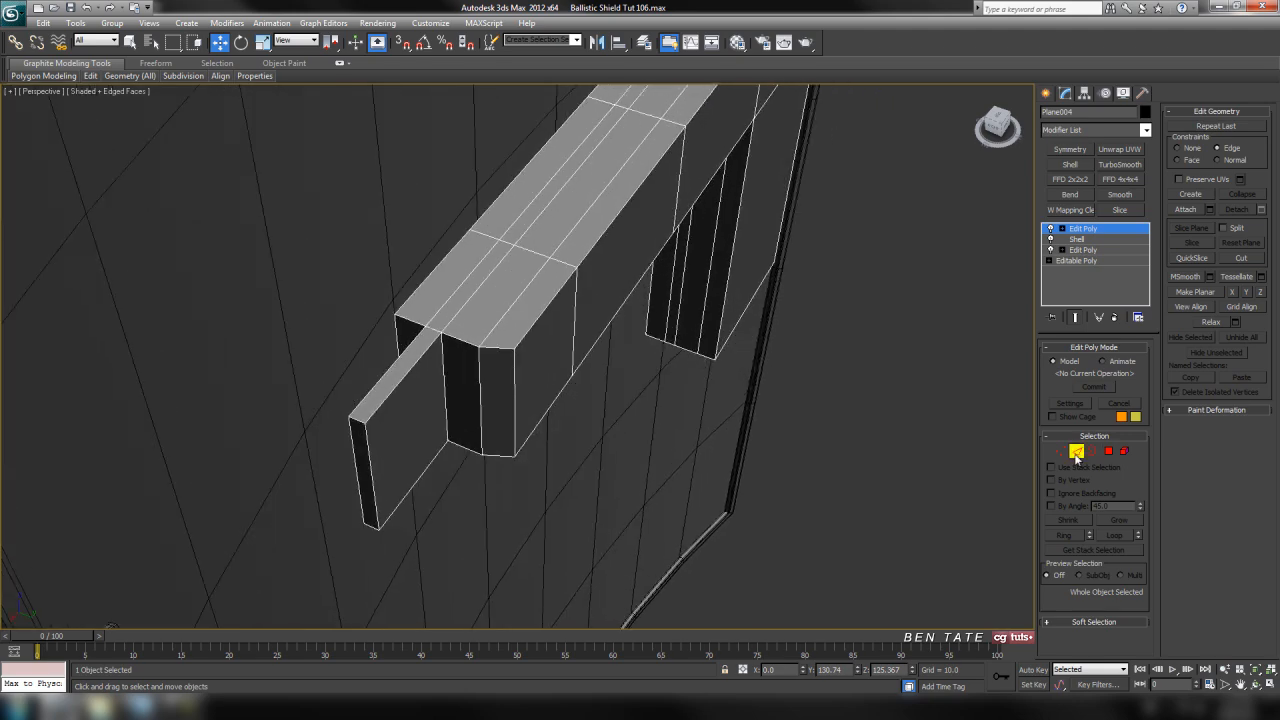
click(1076, 452)
middle_drag(545, 344, 663, 344)
click(582, 344)
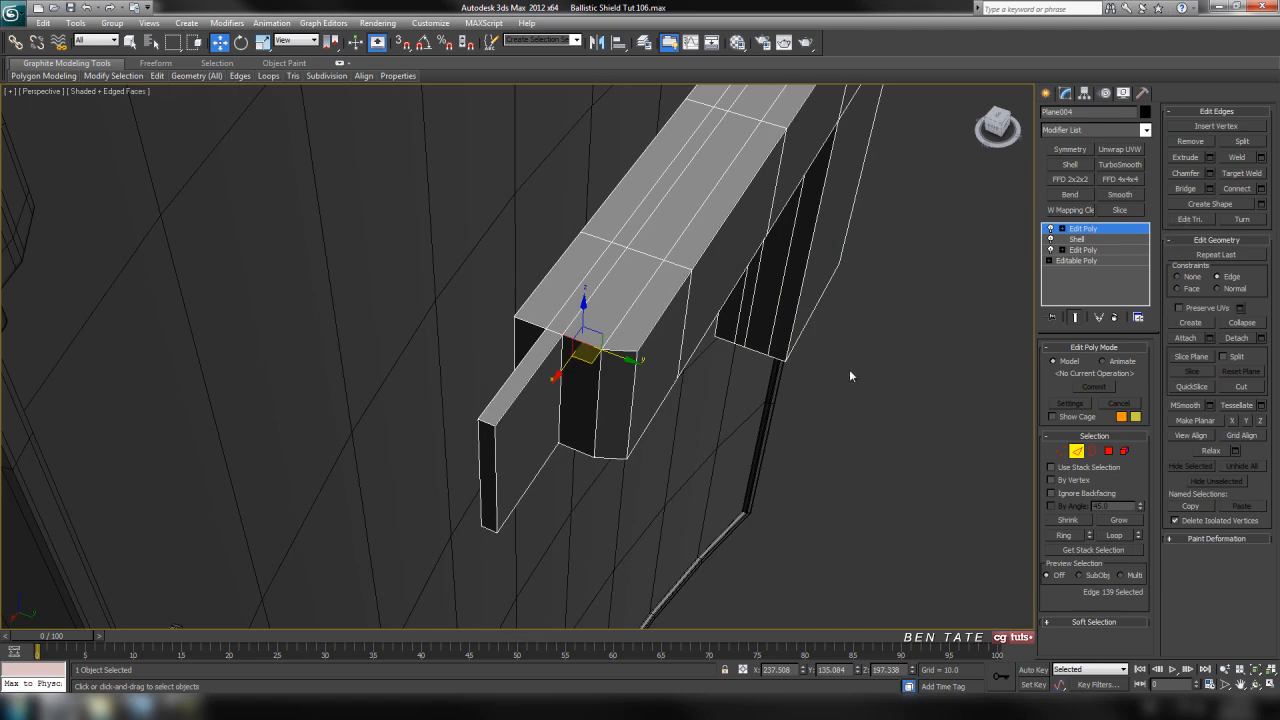
click(1062, 536)
alt+middle_drag(880, 437, 994, 531)
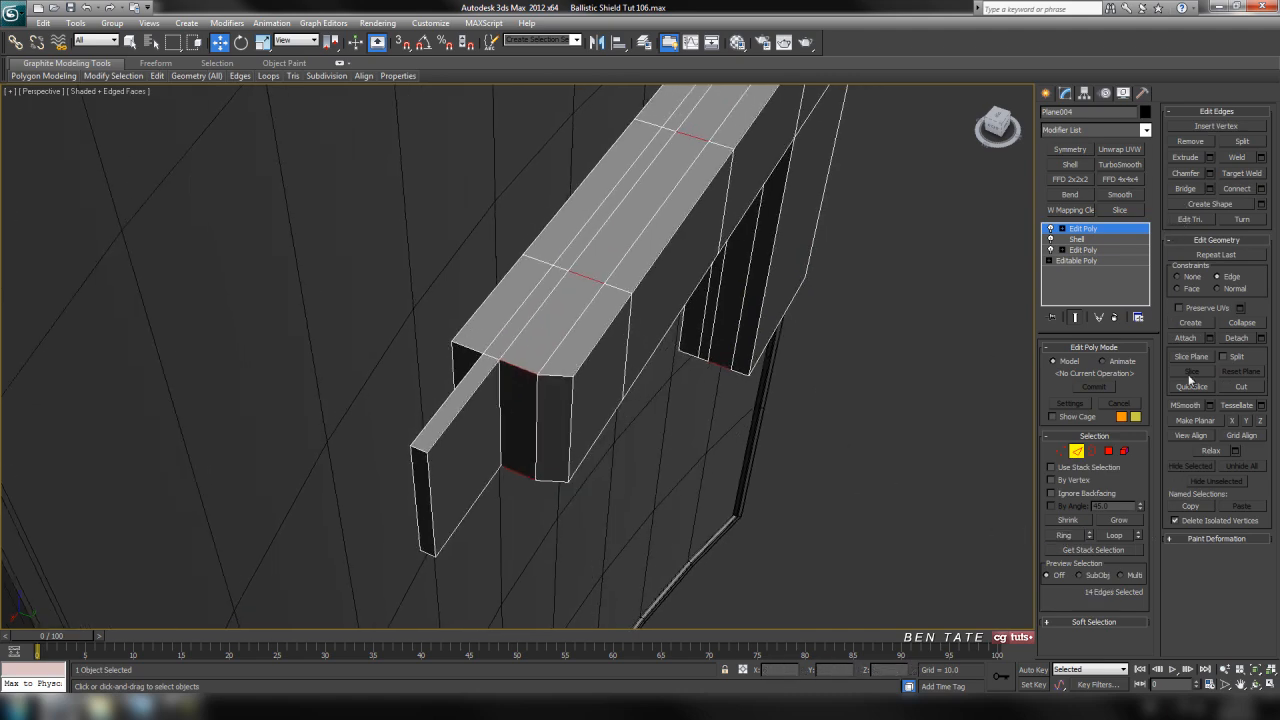
click(1260, 190)
alt+middle_drag(814, 363, 822, 365)
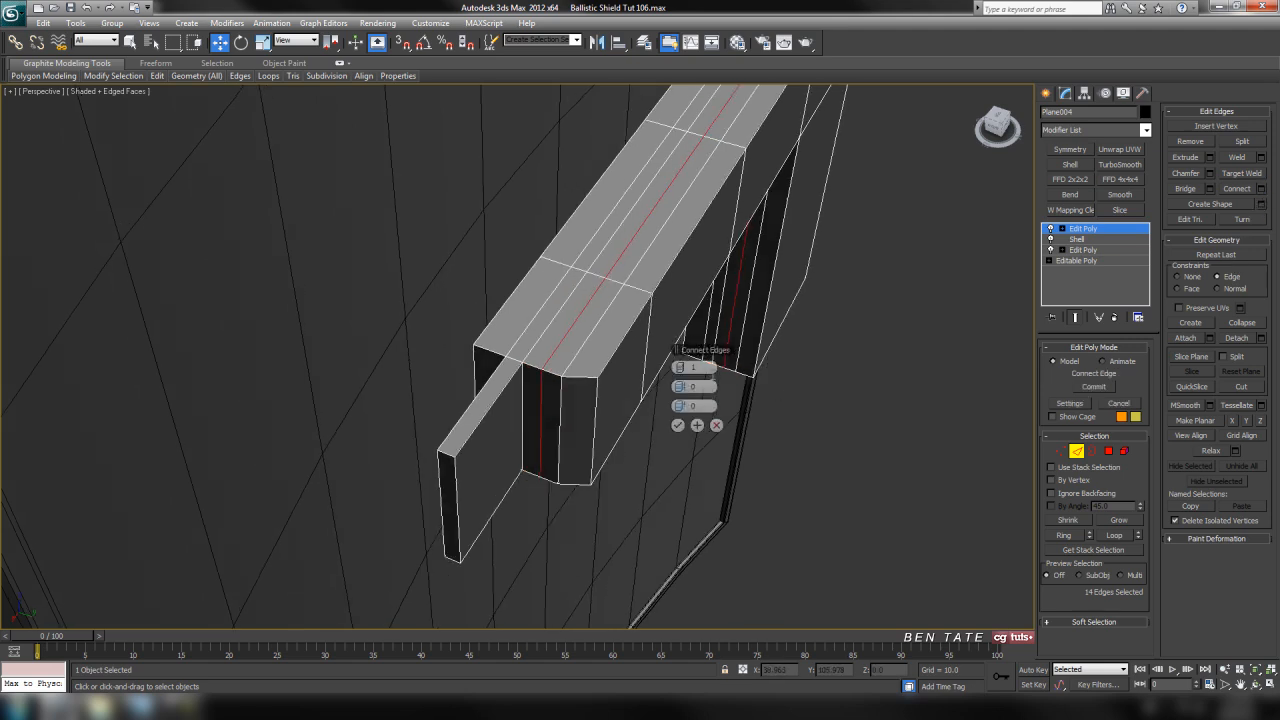
click(684, 369)
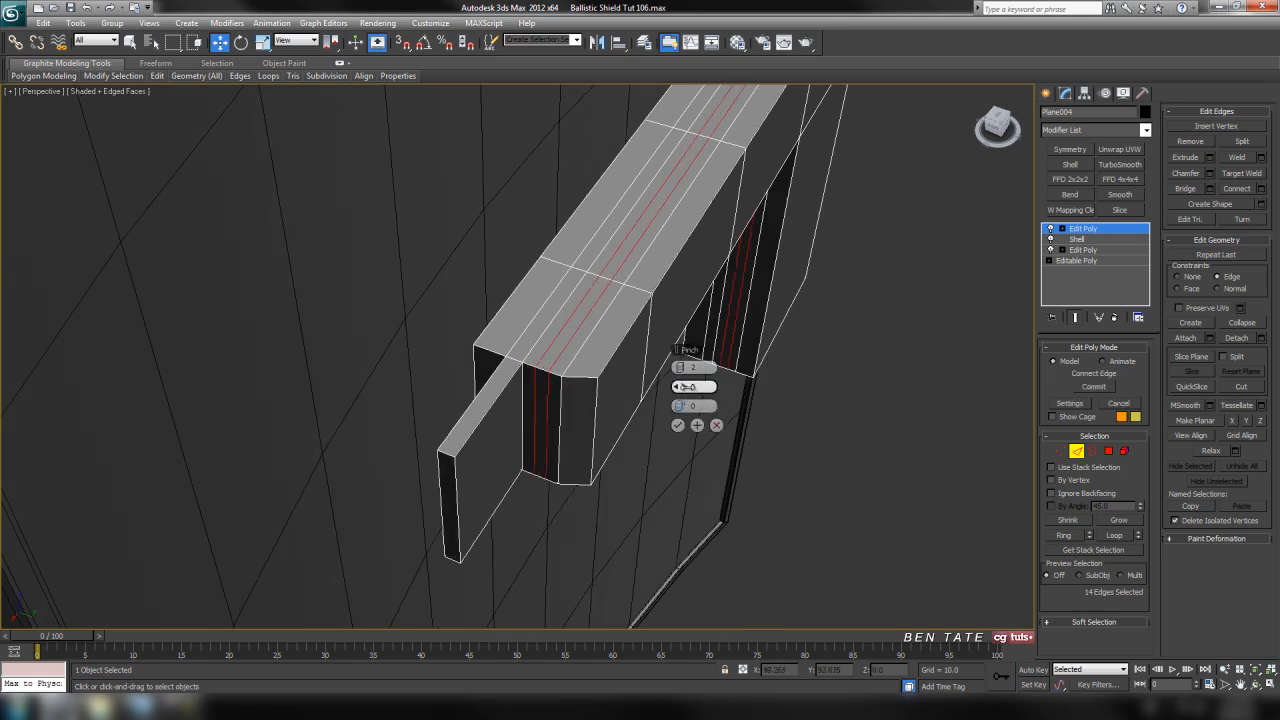
drag(697, 386, 751, 389)
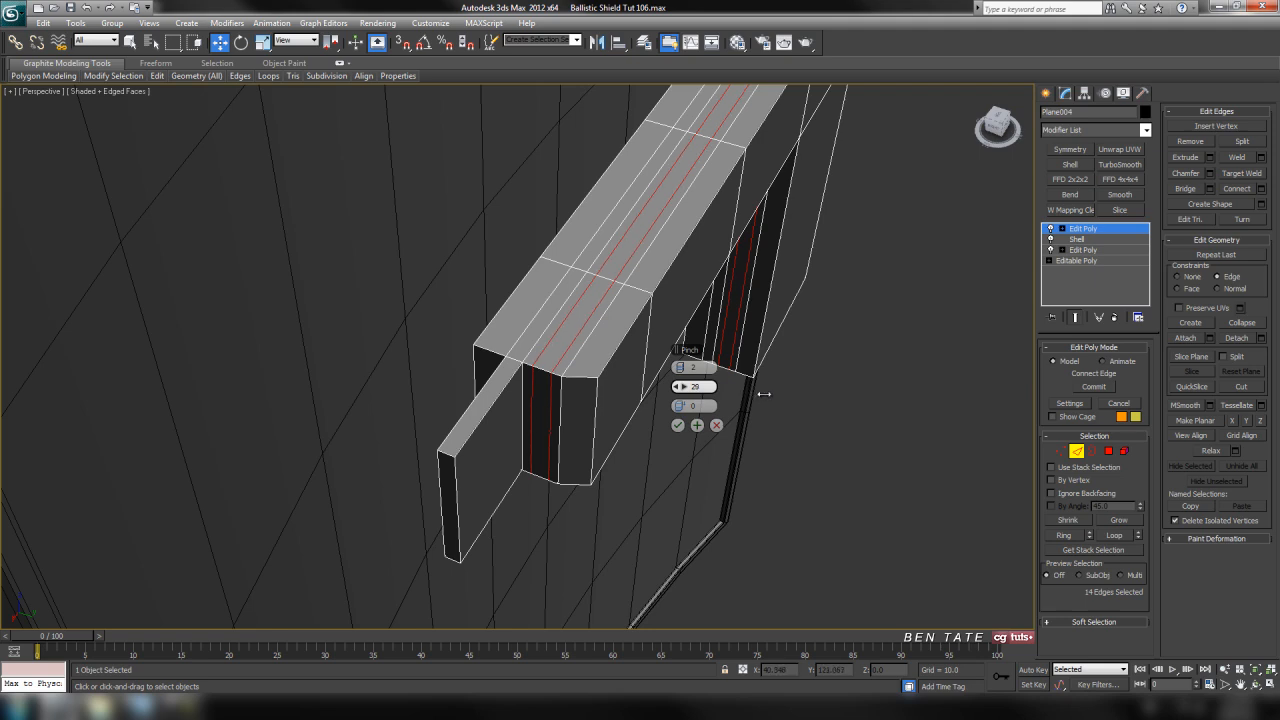
click(683, 427)
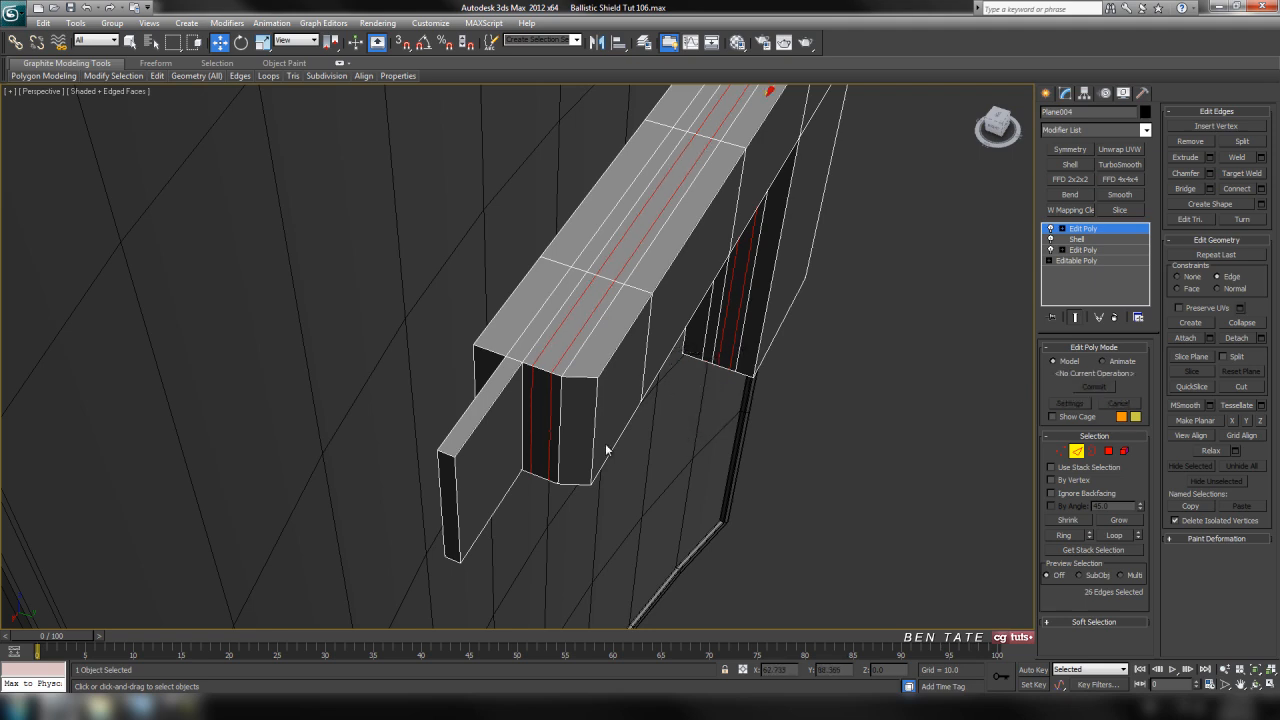
Connect the edge ring along the strap's angled outer bevel with two segments and a pinch of 0
middle_drag(566, 386, 604, 381)
click(625, 377)
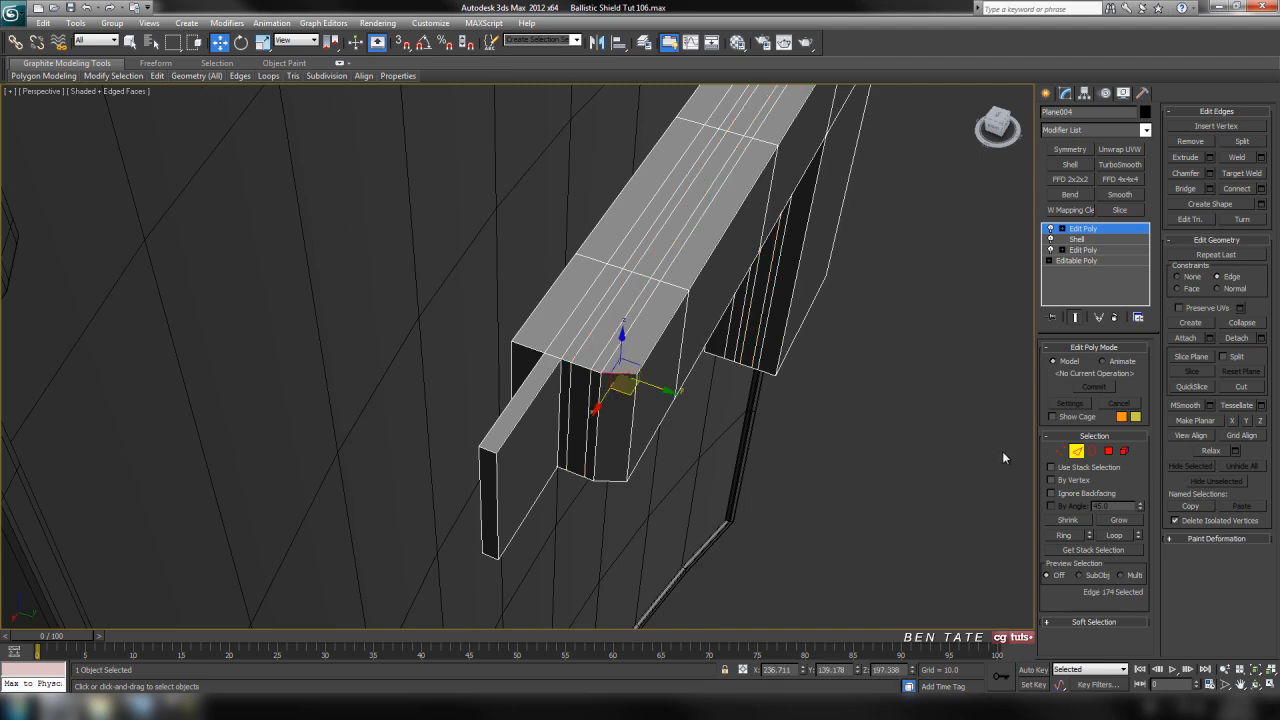
click(1066, 538)
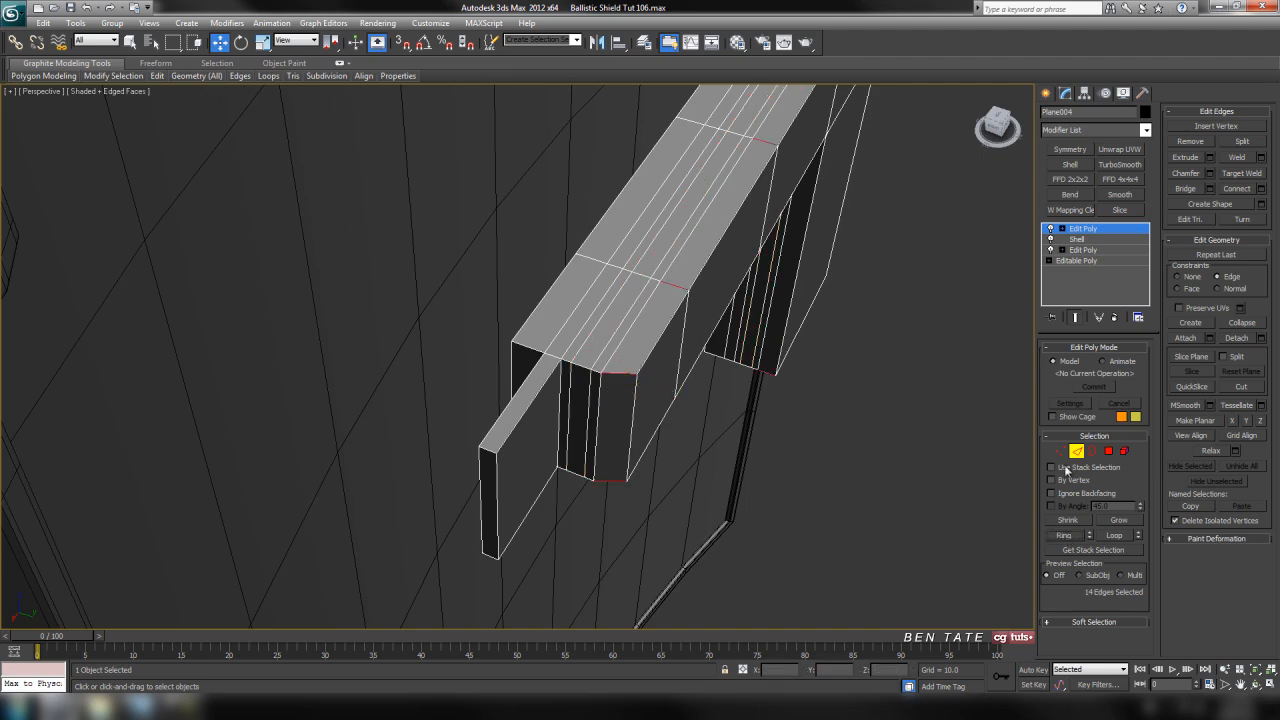
click(1261, 189)
alt+middle_drag(799, 467, 790, 465)
right_click(686, 388)
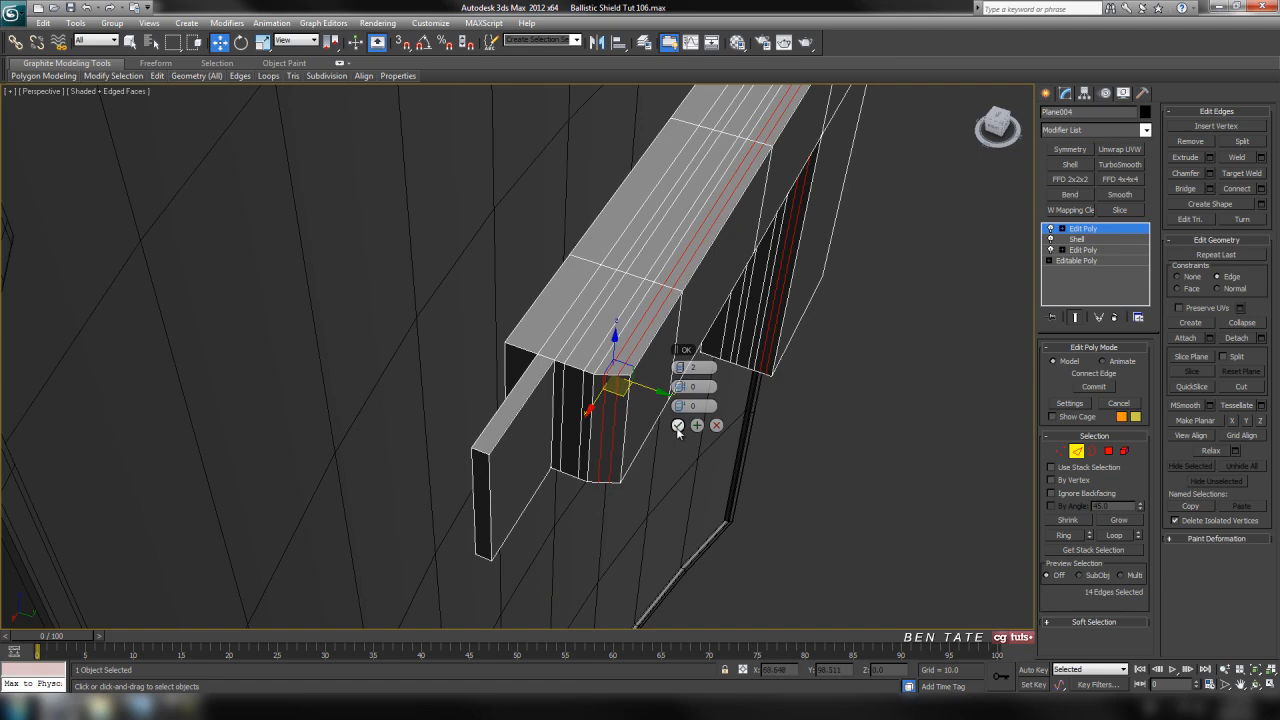
click(678, 426)
Connect the edge ring across the thin tab's thickness with two evenly spaced segments
scroll(683, 438, up, 5)
mouse_move(683, 438)
middle_down()
mouse_move(675, 398)
mouse_move(664, 422)
middle_up()
click(506, 402)
alt+middle_drag(750, 494, 742, 496)
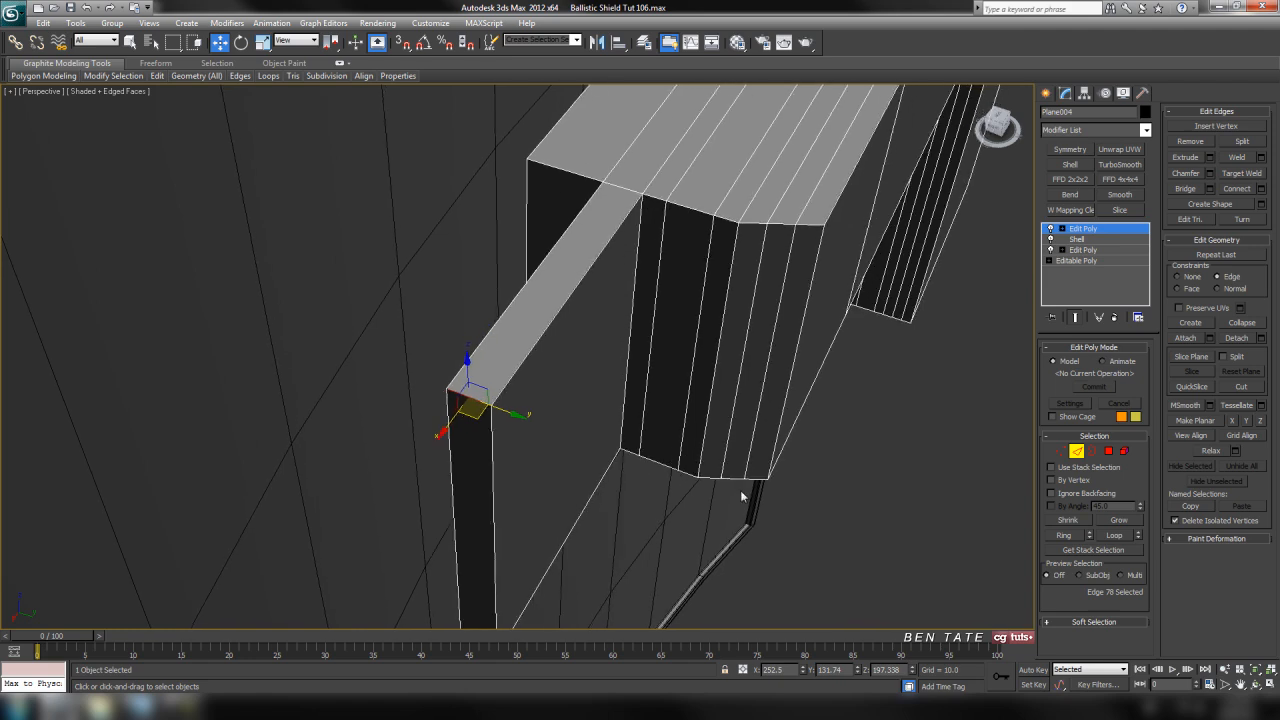
click(1064, 535)
alt+middle_drag(920, 514, 1094, 437)
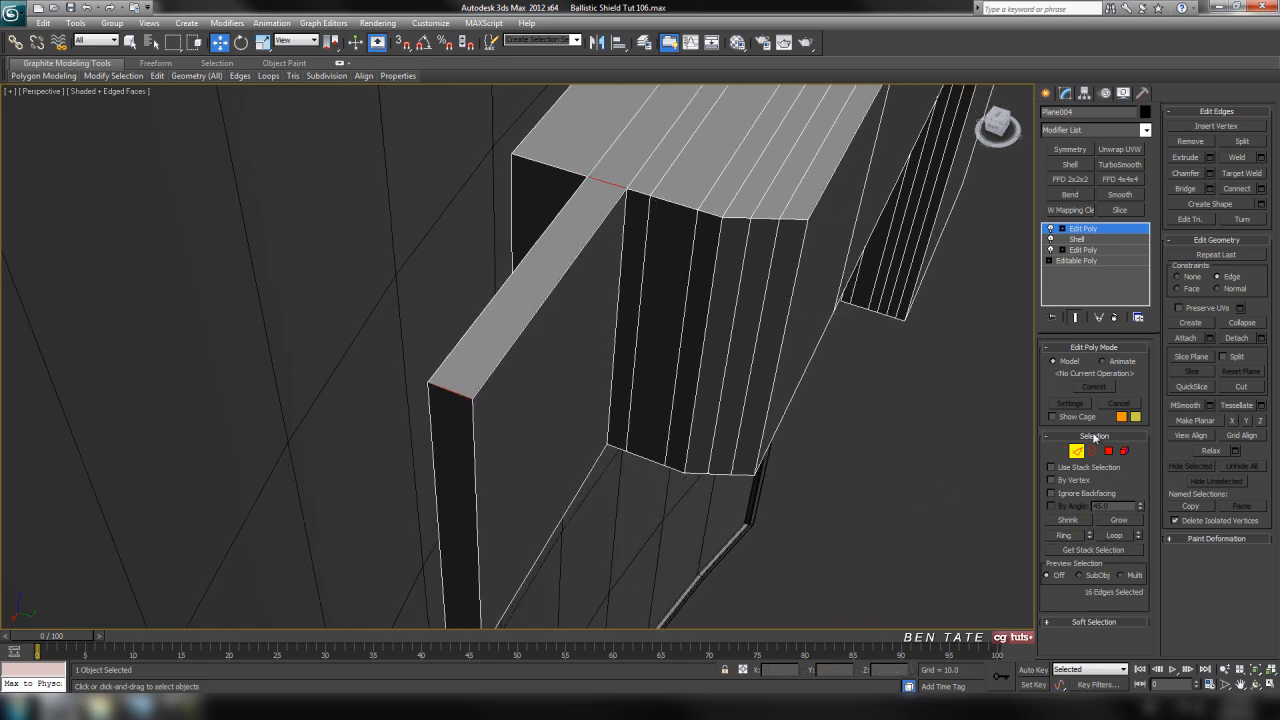
click(1260, 189)
middle_drag(859, 371, 884, 357)
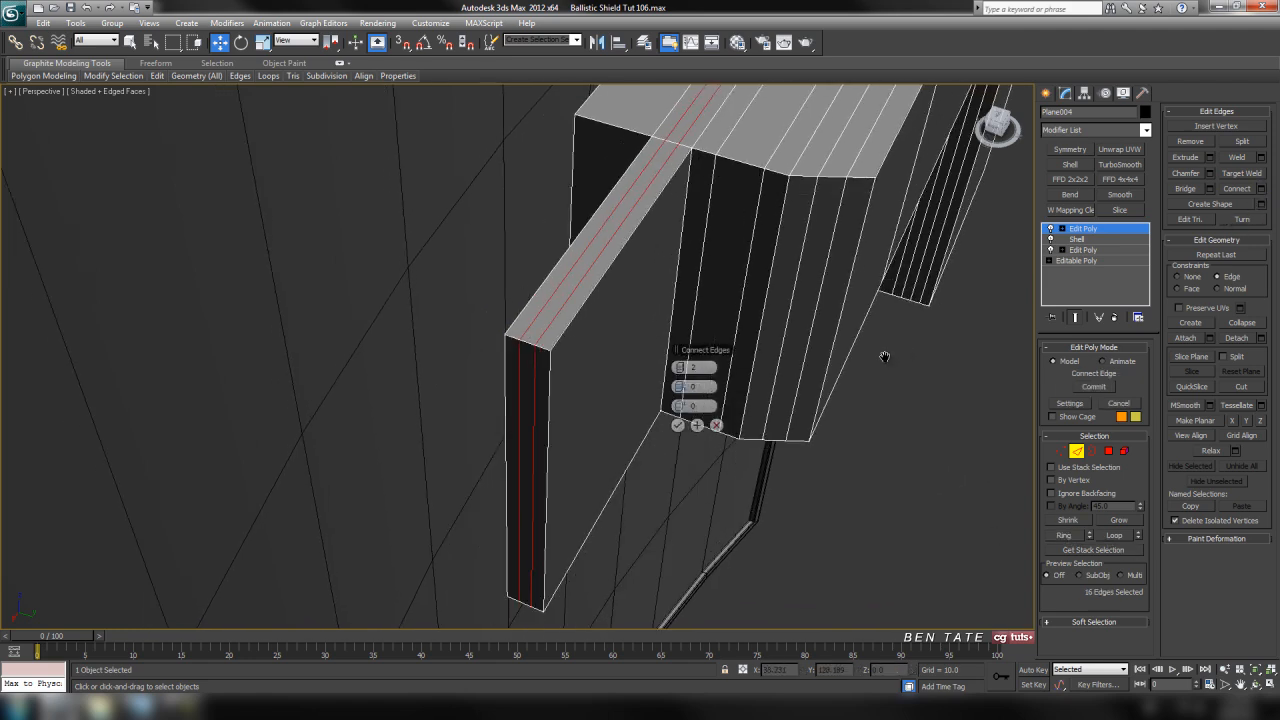
alt+middle_drag(558, 334, 566, 363)
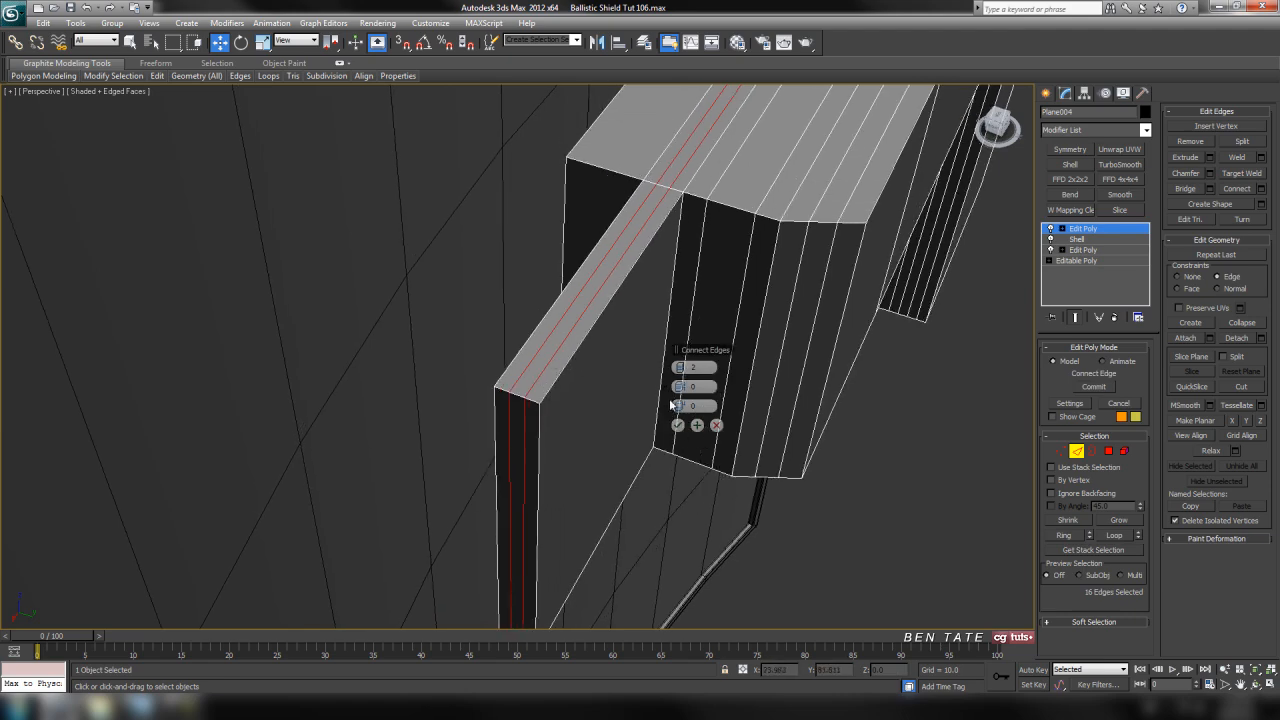
click(677, 425)
Connect the edge ring on the strap's inner side, behind the tab, with two segments and a pinch of 37
middle_drag(667, 303, 598, 376)
click(587, 376)
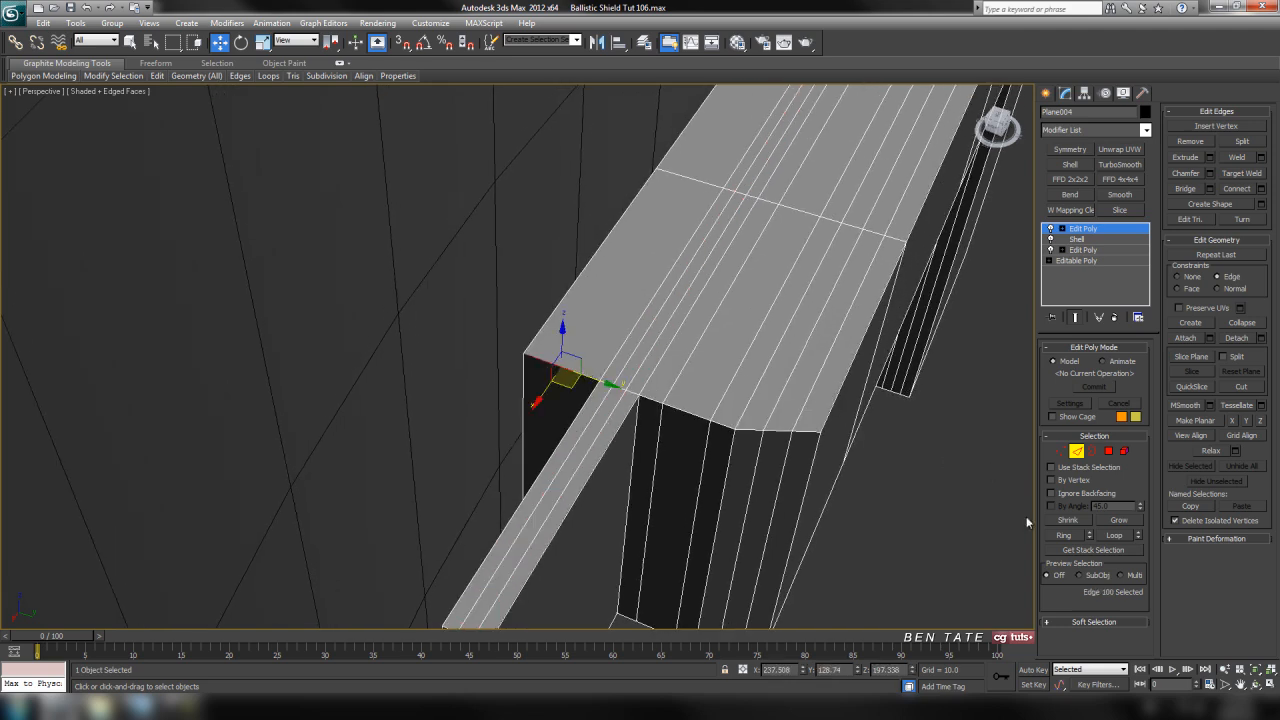
click(1060, 536)
click(1261, 189)
drag(686, 386, 782, 399)
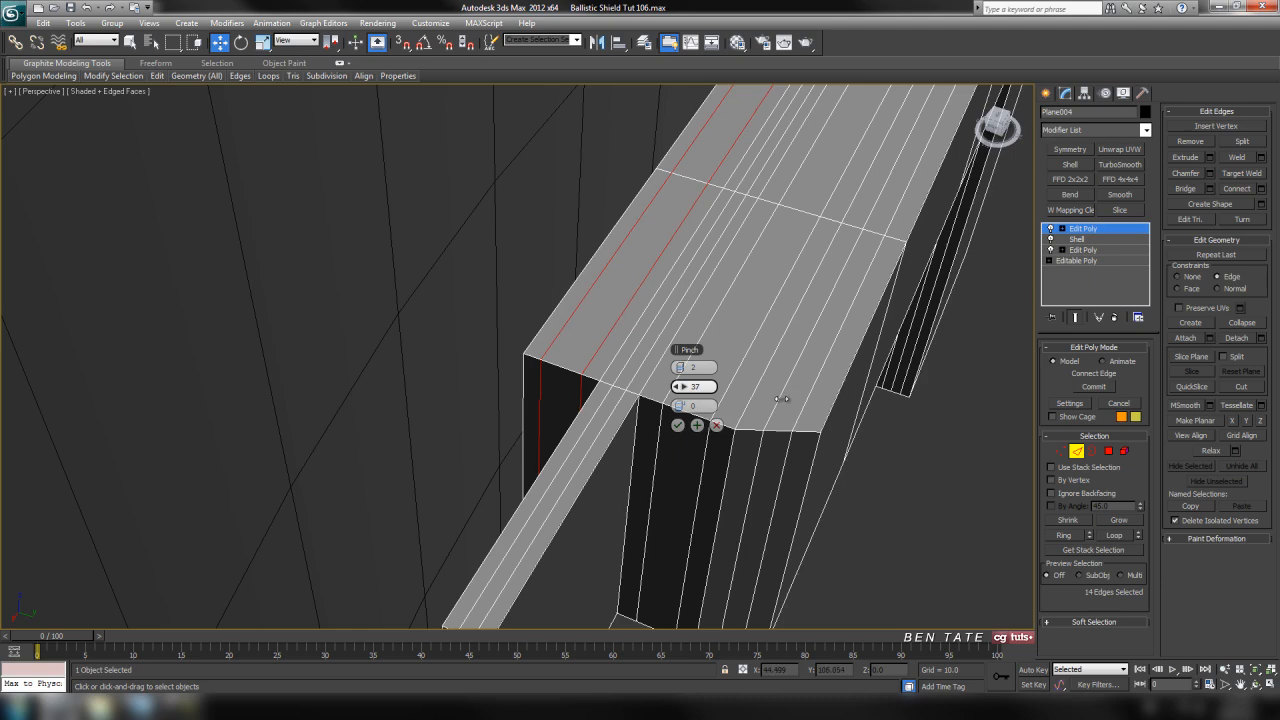
click(678, 425)
Connect the thin tab's lengthwise edges with two segments and a pinch of 84 to support both its ends
scroll(772, 466, down, 5)
alt+middle_drag(772, 466, 751, 527)
scroll(766, 483, up, 5)
middle_drag(671, 467, 690, 424)
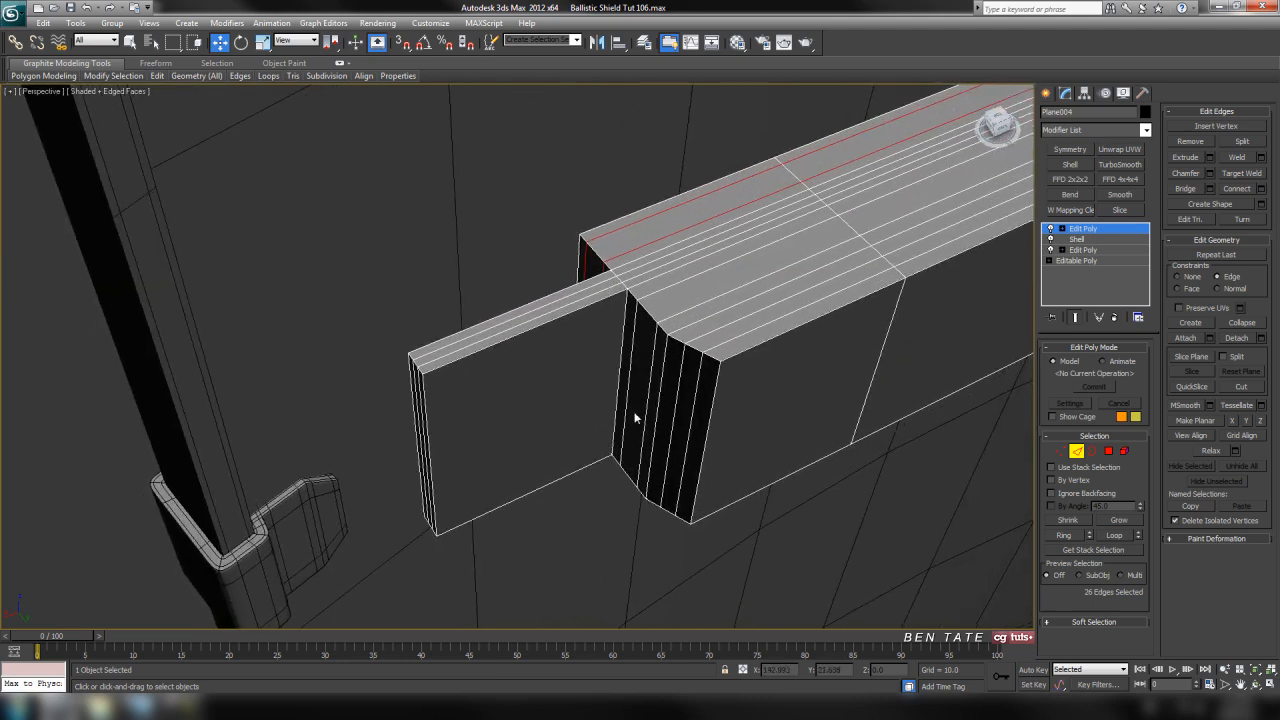
click(540, 334)
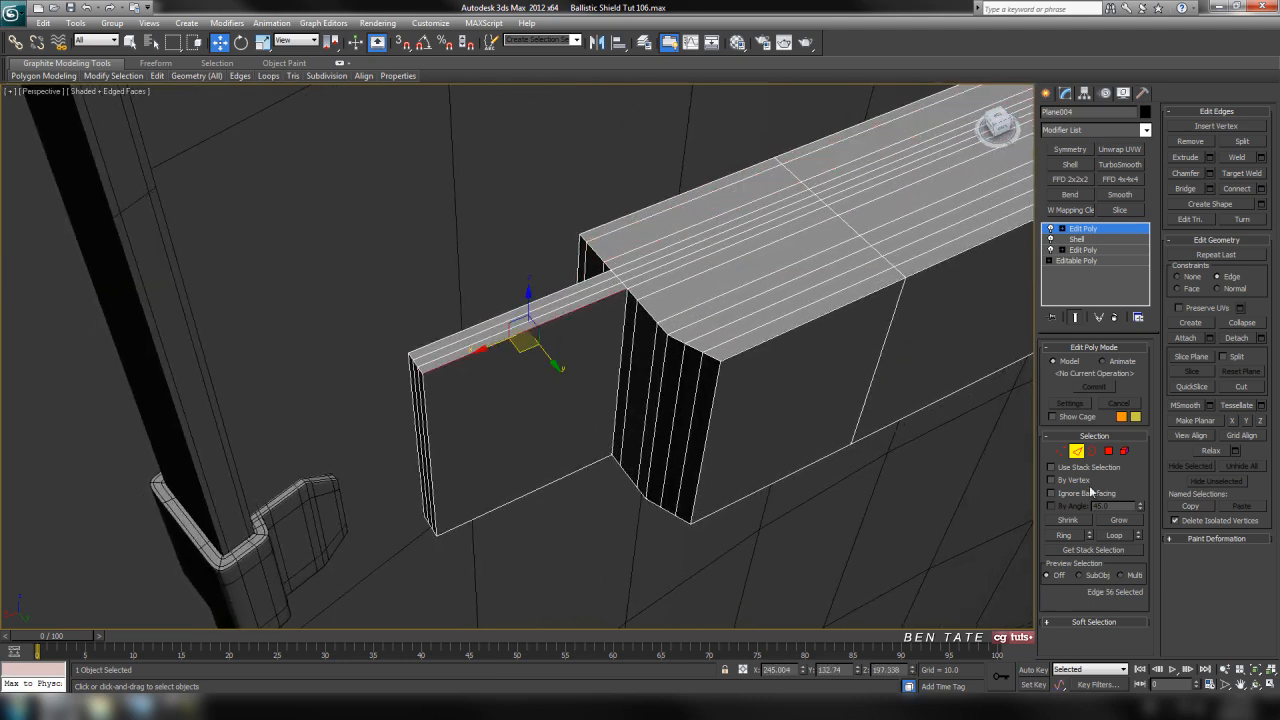
click(1064, 535)
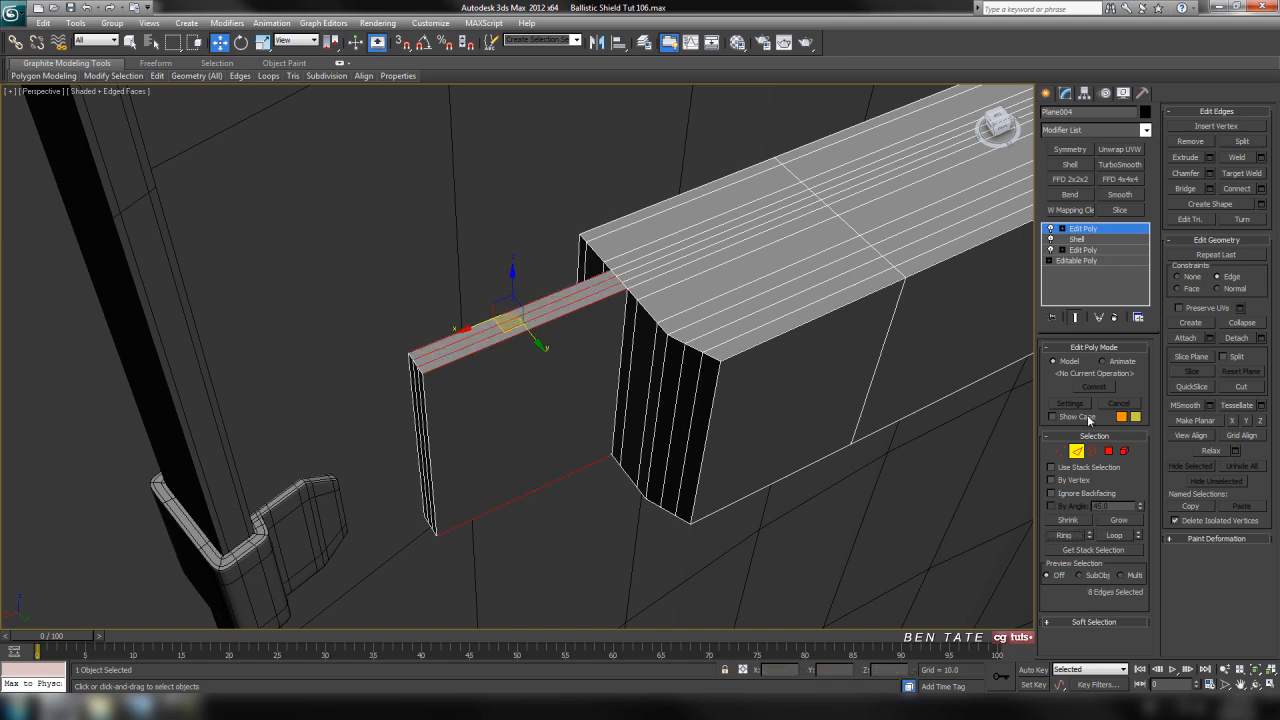
click(1261, 188)
drag(695, 386, 784, 391)
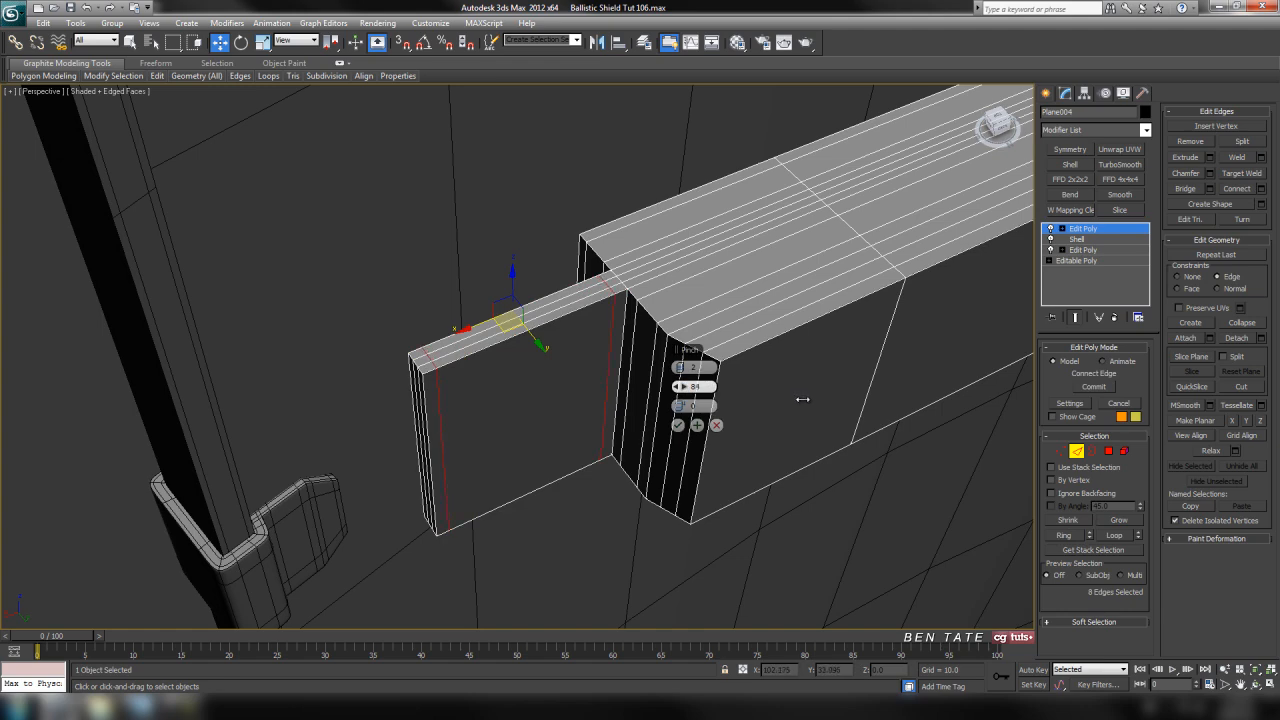
click(678, 425)
Connect the lengthwise edges of the strap's end block with two segments and a pinch of 78
alt+middle_drag(680, 434, 413, 296)
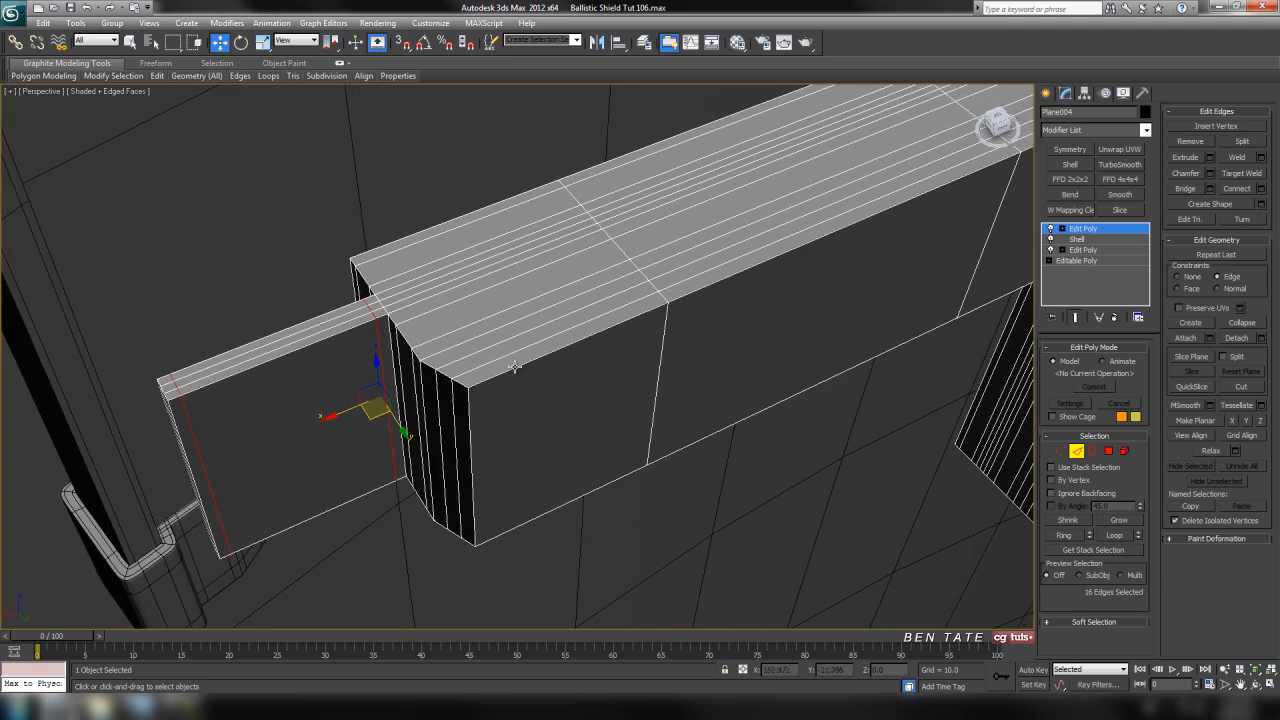
click(564, 349)
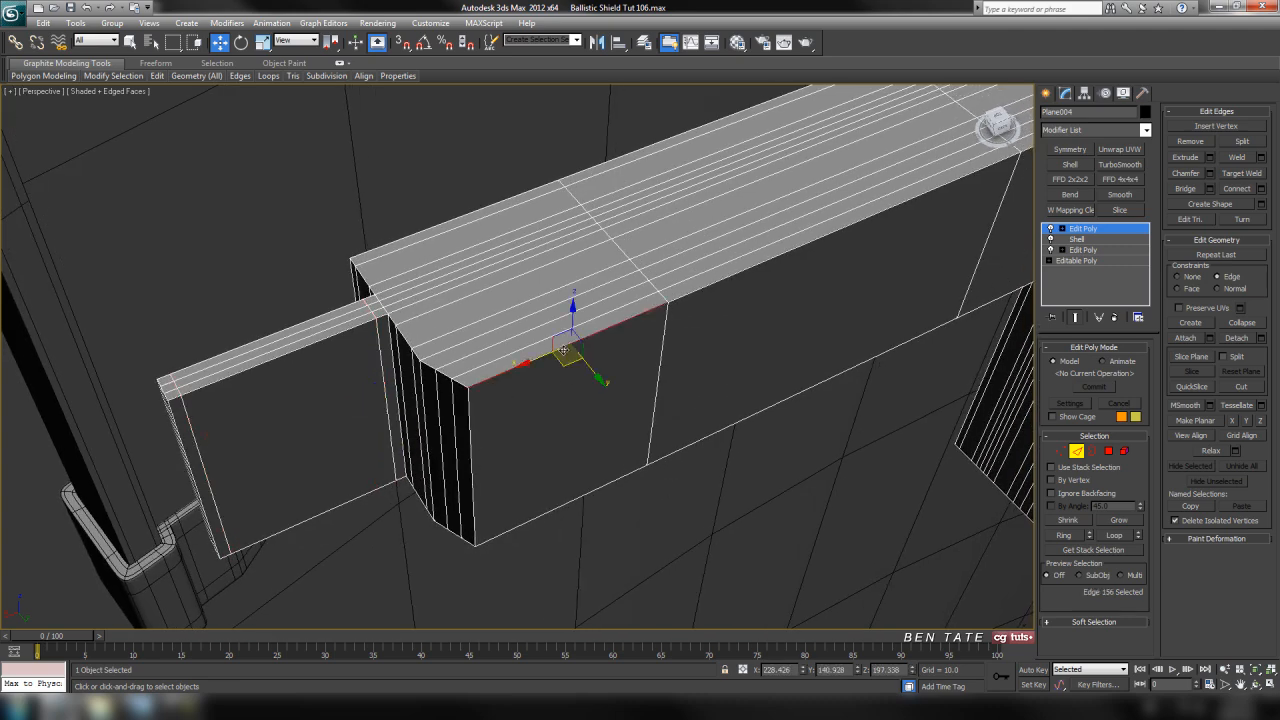
click(1064, 535)
click(1261, 188)
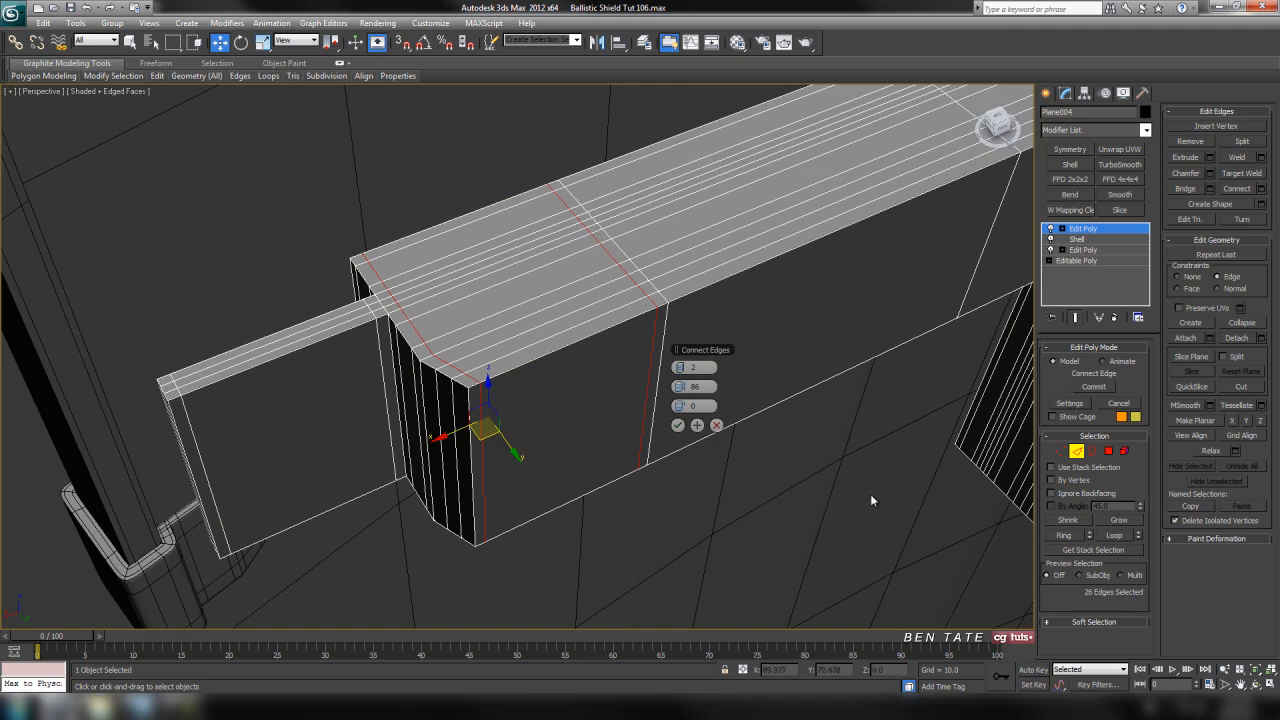
drag(685, 392, 660, 396)
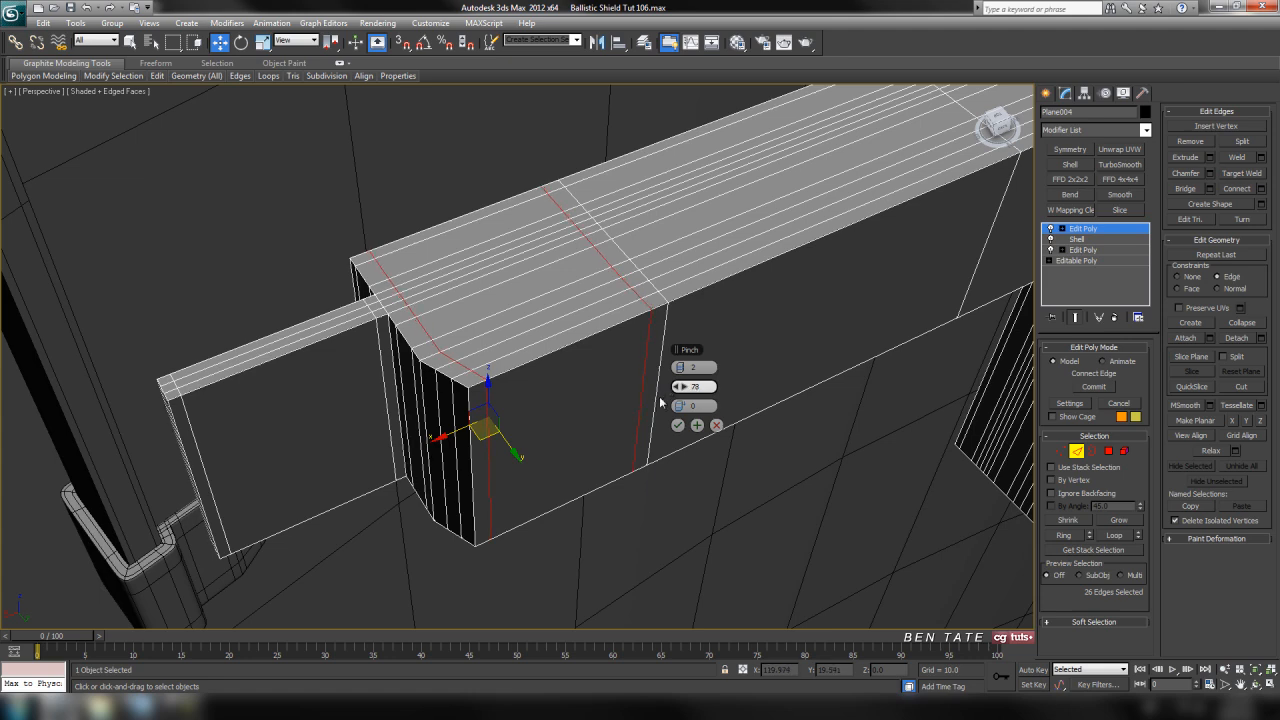
click(677, 425)
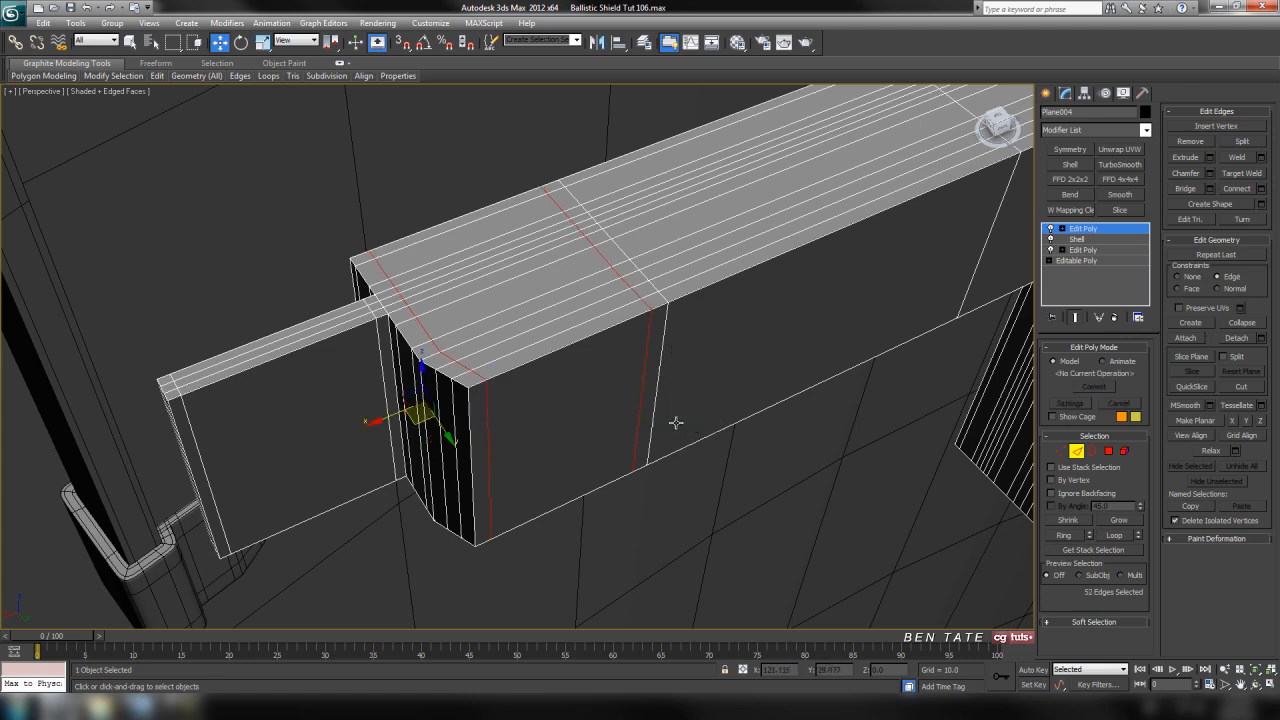
Remove the new edge loop beside the strap's first cross division, keeping only the one near the block's end
click(647, 351)
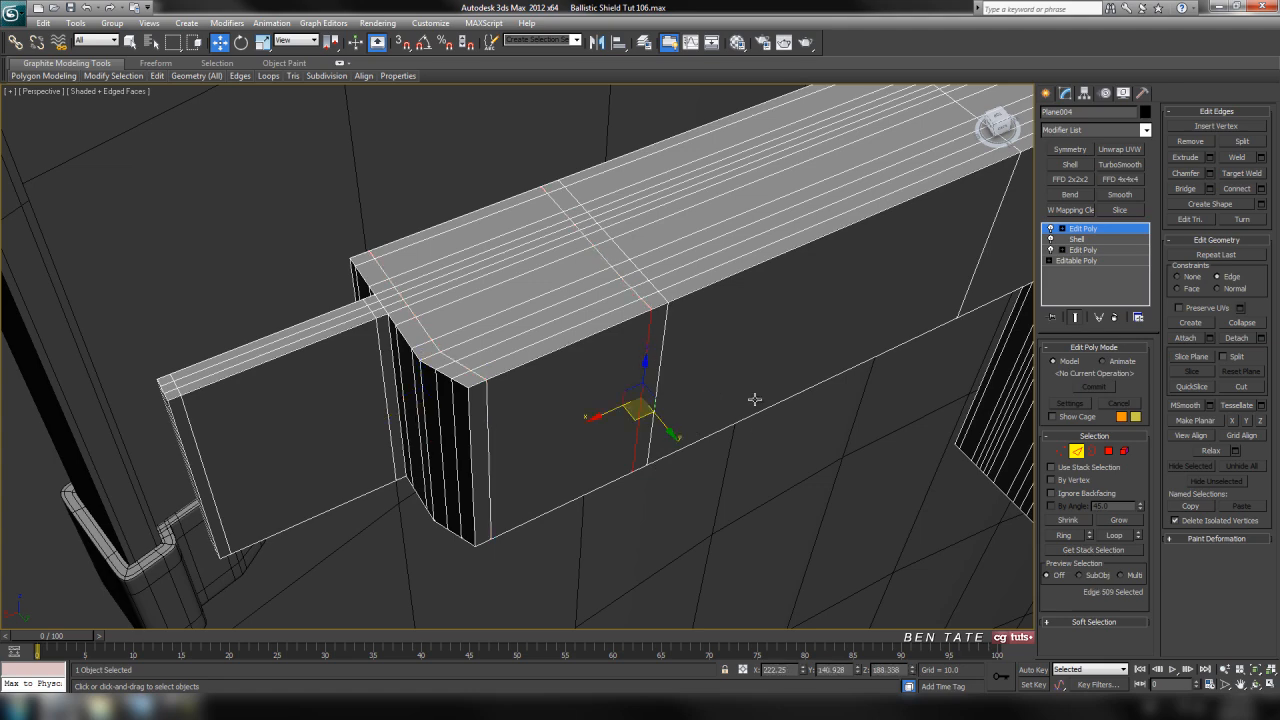
click(1113, 537)
click(844, 516)
alt+middle_drag(844, 516, 656, 400)
scroll(511, 347, up, 4)
scroll(731, 425, down, 2)
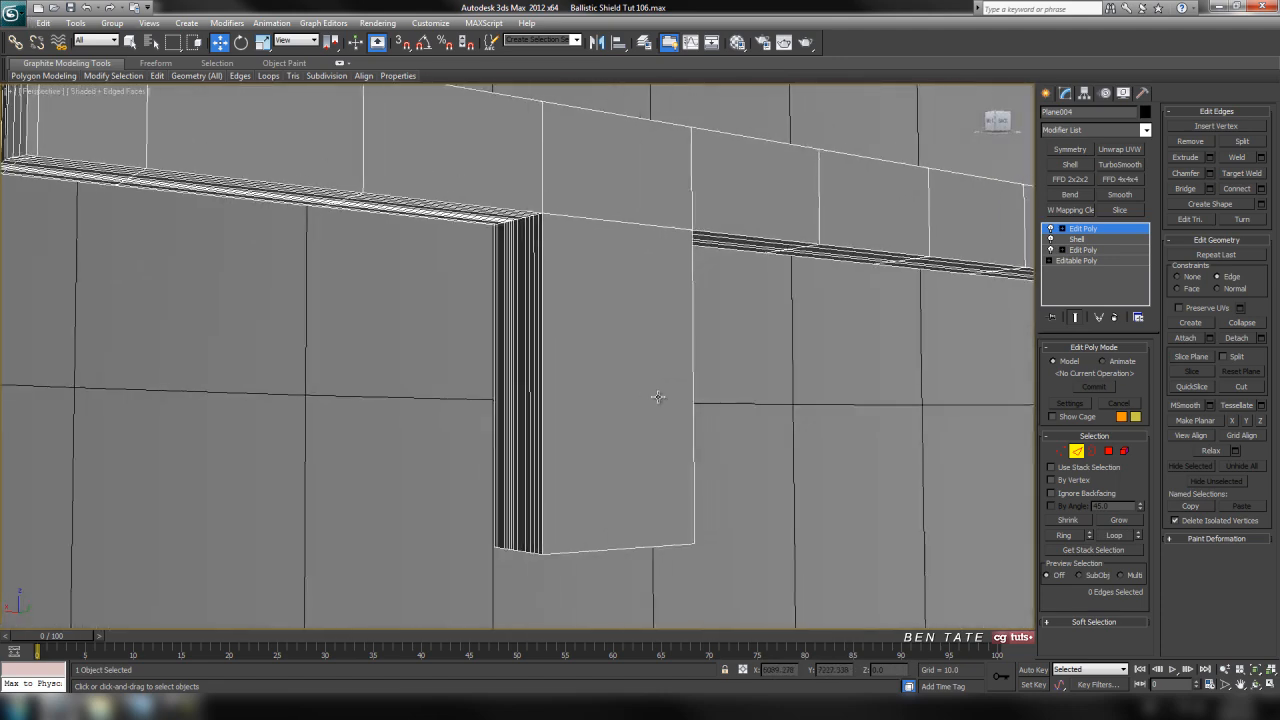
Connect the hanging leg's lengthwise edges with one segment, pinch 0 and slide -92 to support its joint with the strap
drag(874, 375, 878, 377)
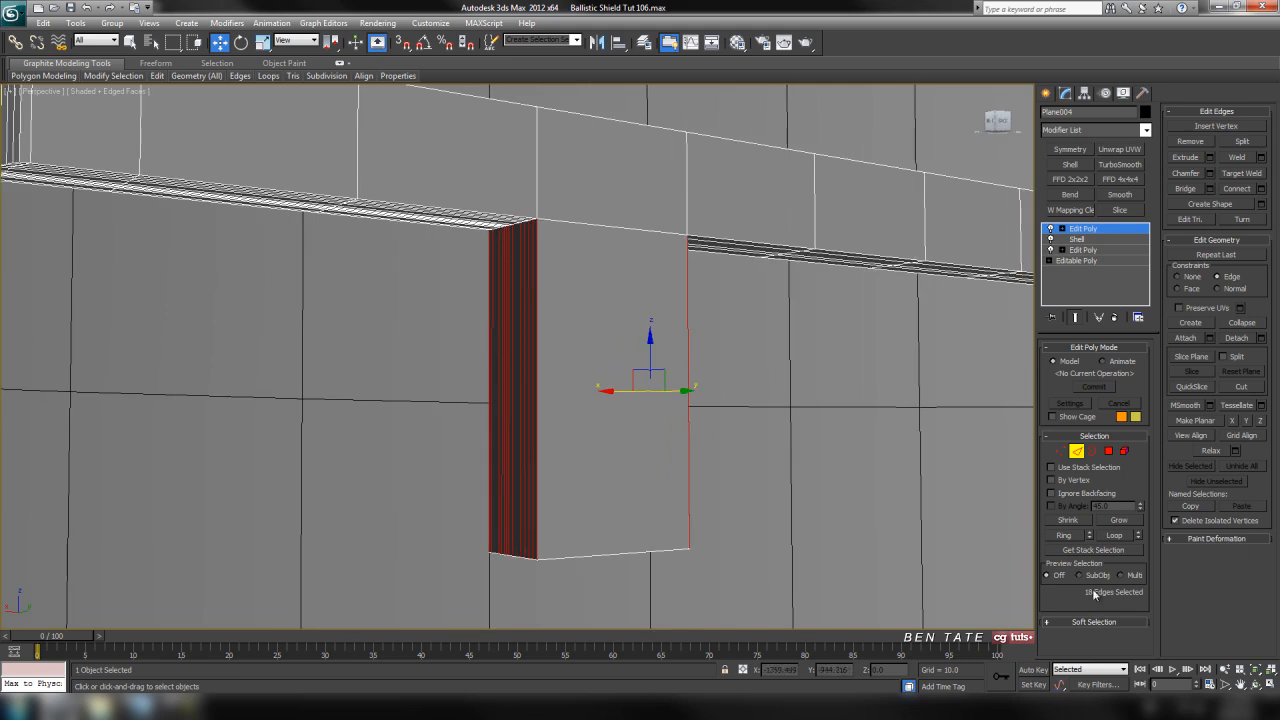
click(1262, 192)
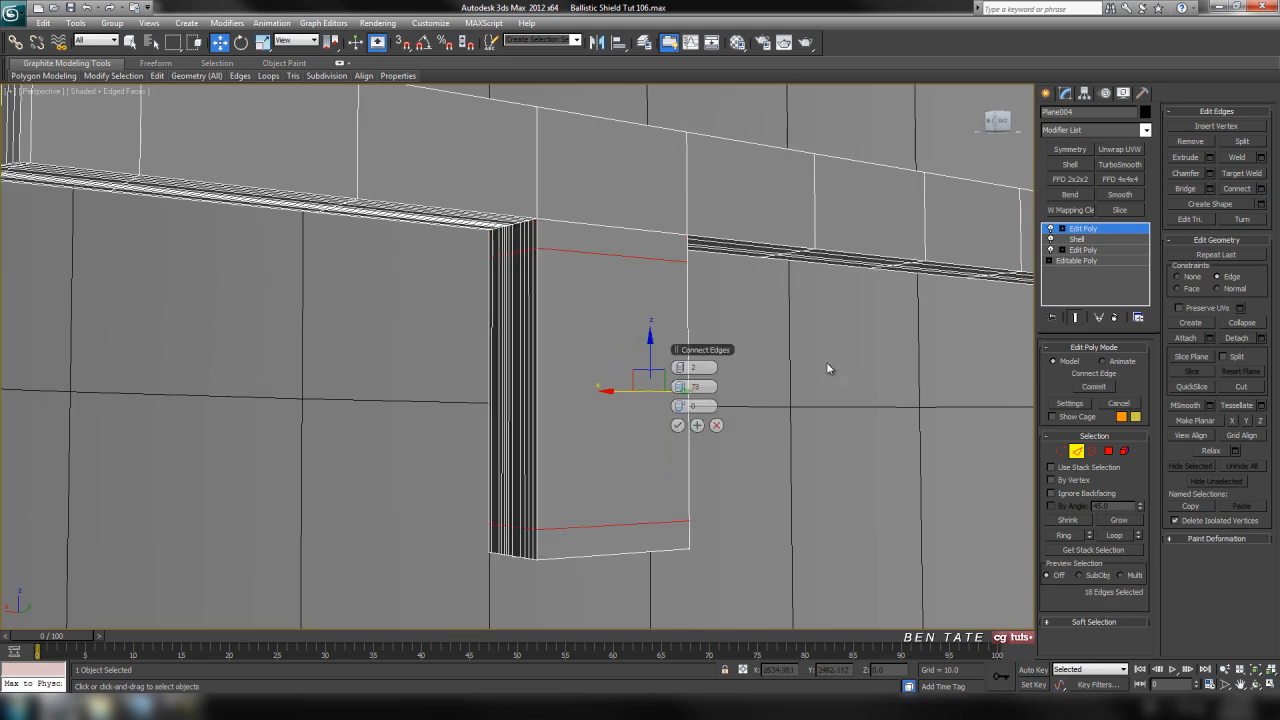
middle_drag(824, 358, 832, 365)
right_click(681, 388)
right_click(681, 369)
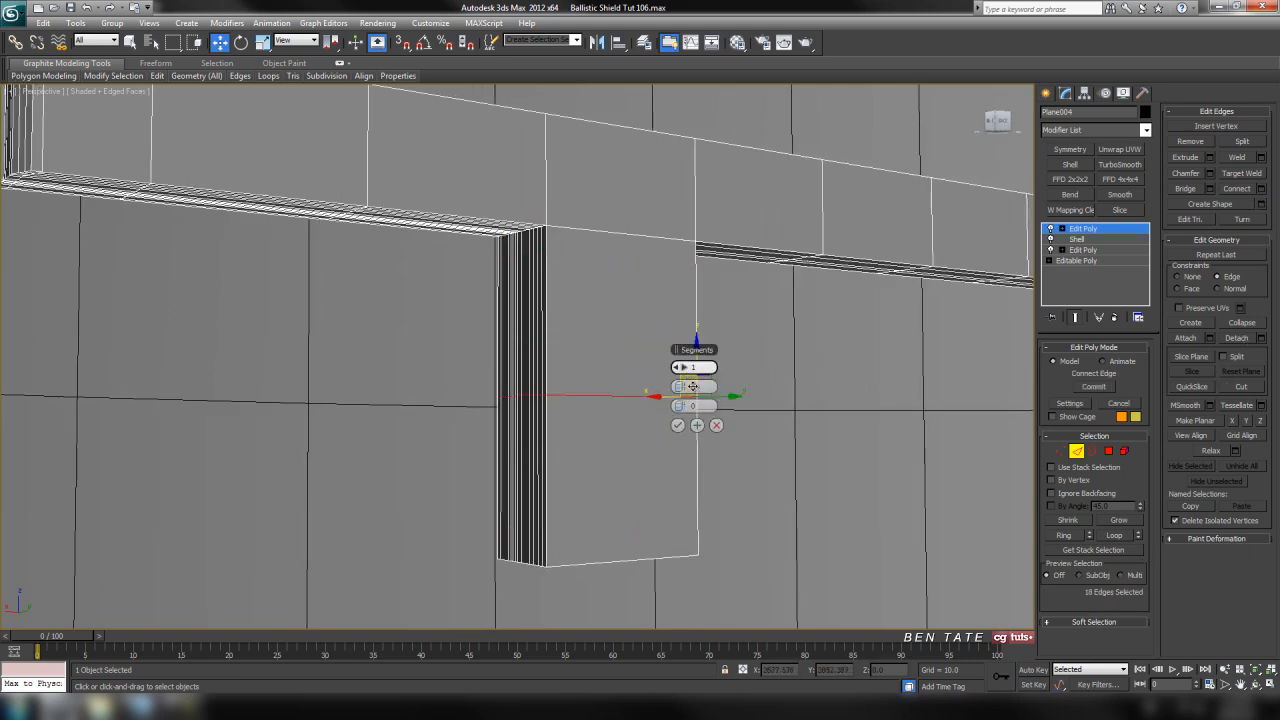
drag(684, 407, 438, 399)
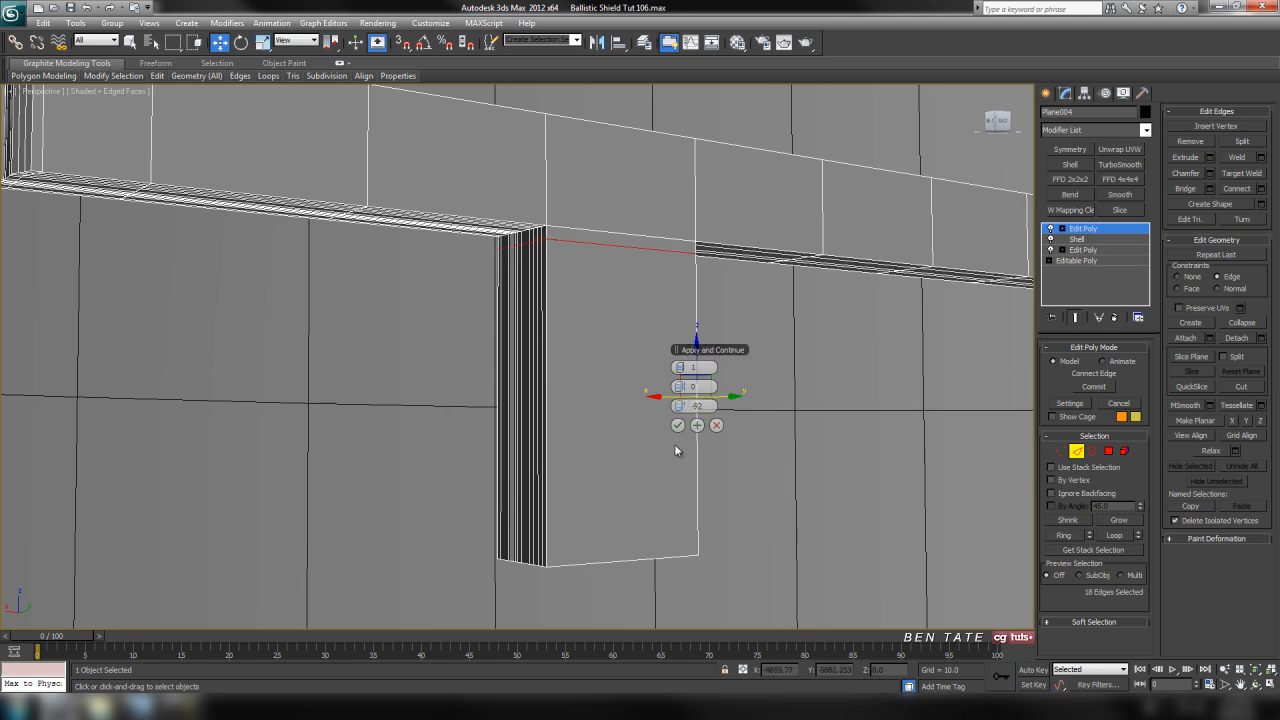
scroll(654, 478, up, 5)
mouse_move(705, 407)
middle_down()
mouse_move(654, 478)
mouse_move(717, 356)
mouse_move(686, 420)
middle_up()
In the back view, connect the leg's crosswise edges with two segments and a pinch of 83 to support both its sides
key(alt+w)
middle_click(784, 334)
key(alt+w)
scroll(794, 317, down, 3)
middle_drag(771, 312, 709, 353)
scroll(593, 372, up, 3)
drag(561, 226, 586, 628)
middle_drag(654, 580, 636, 568)
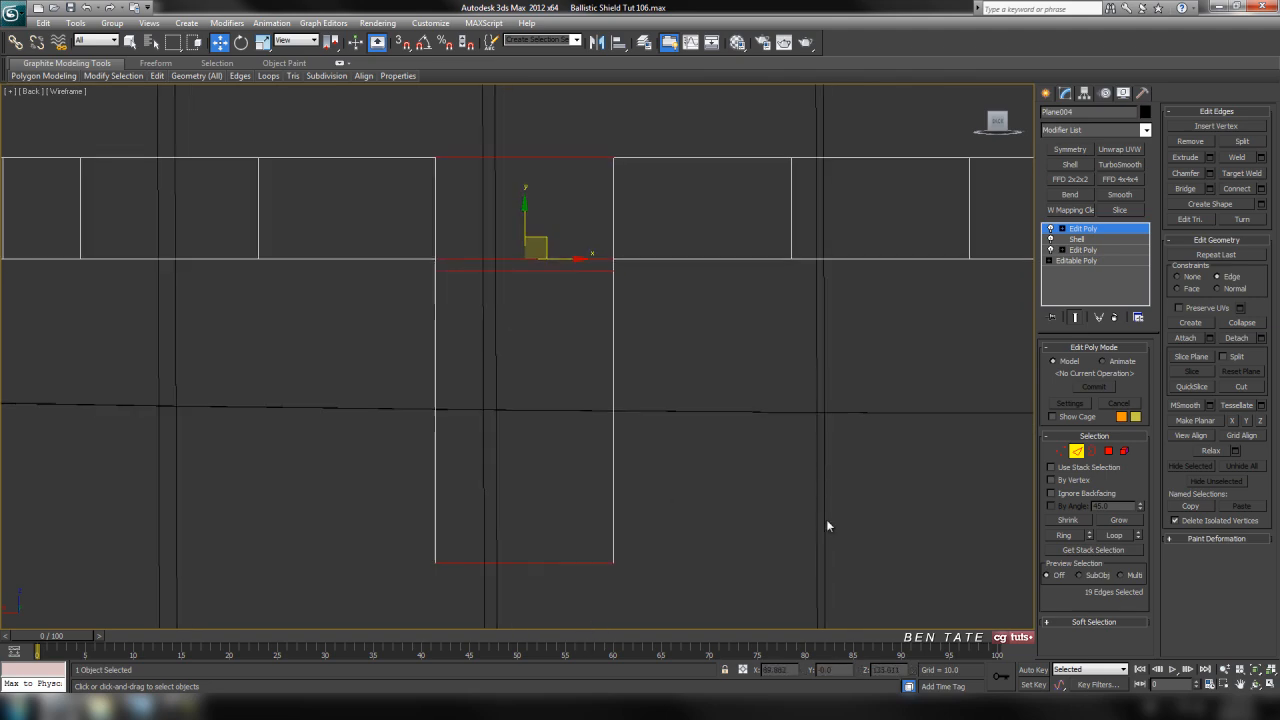
click(1260, 188)
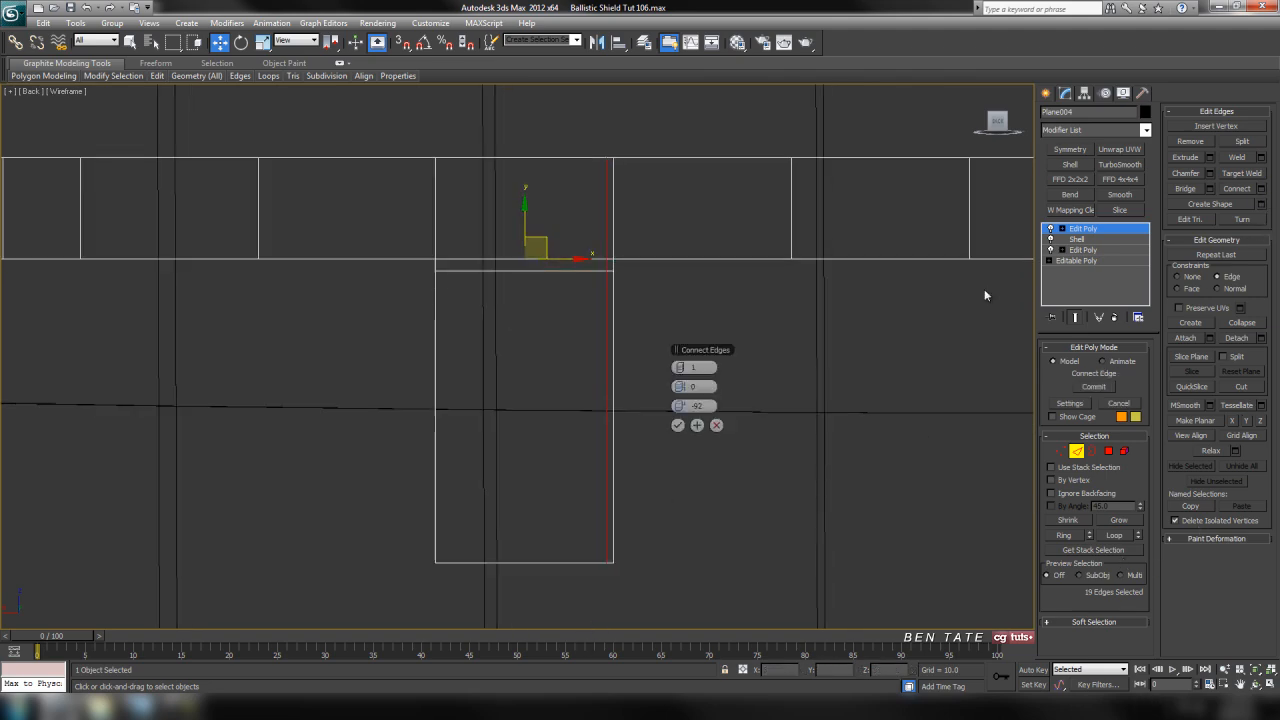
middle_drag(866, 319, 852, 316)
click(686, 369)
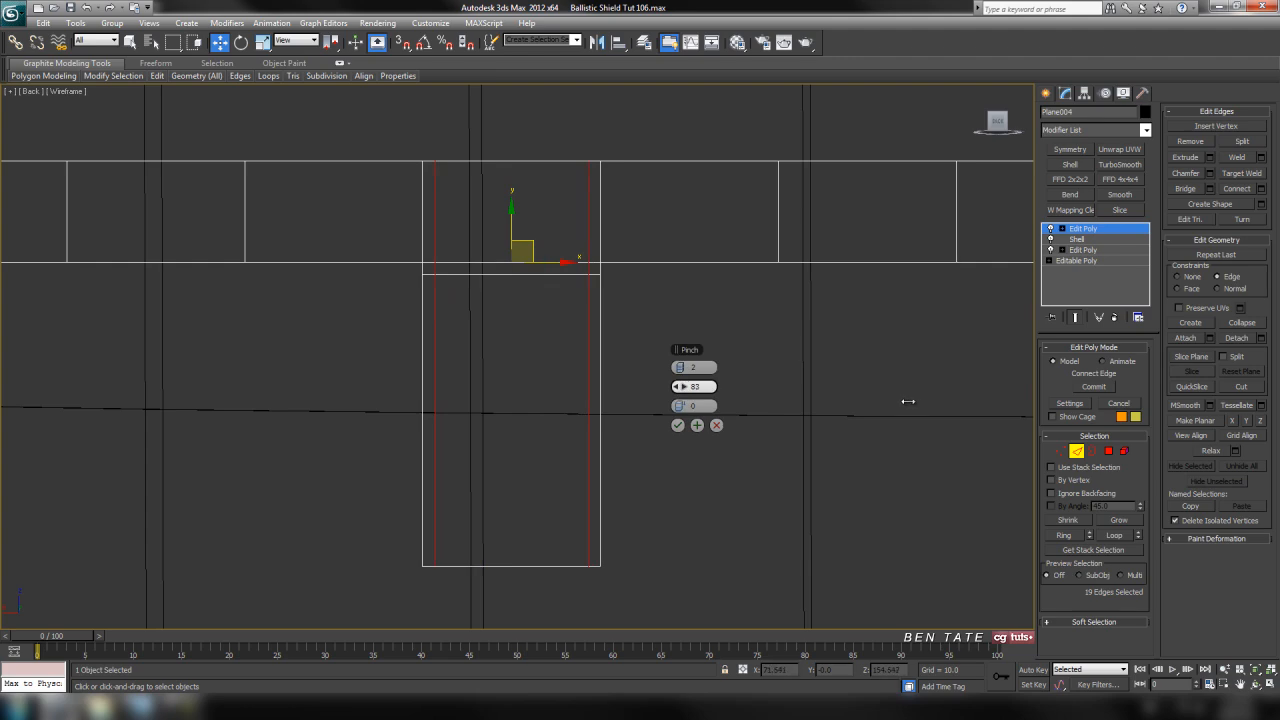
click(677, 425)
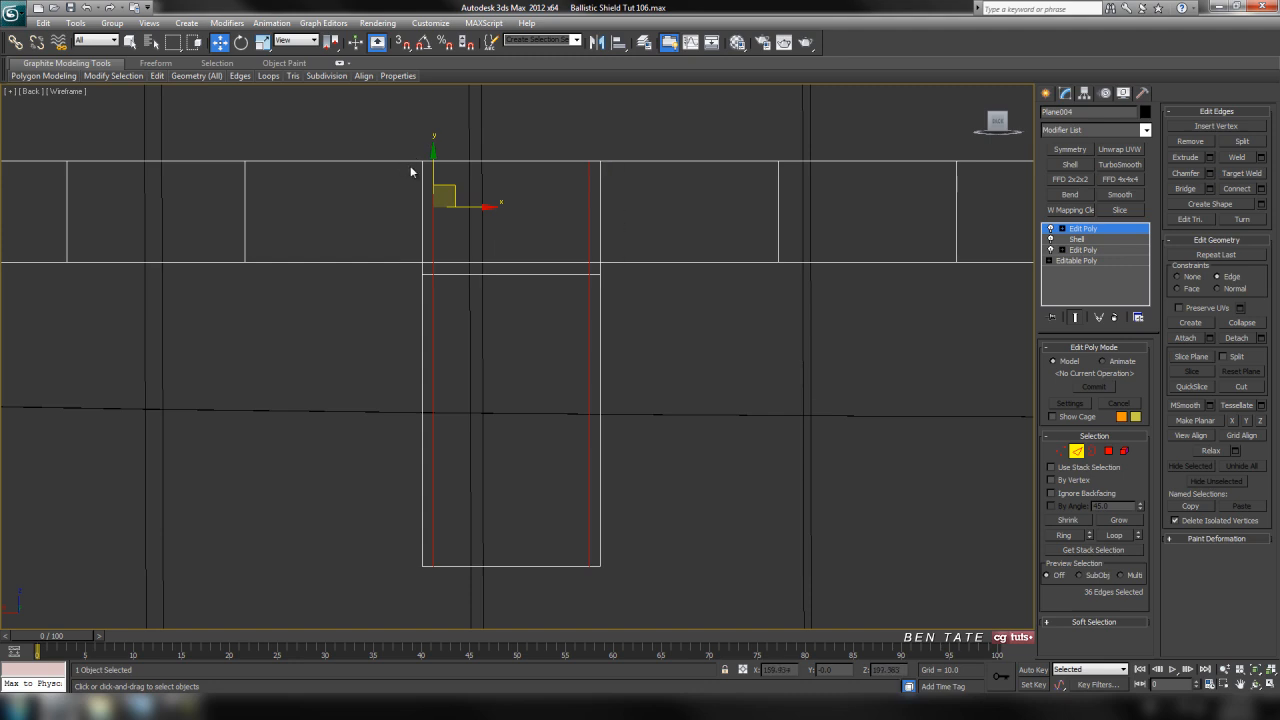
Connect the lengthwise strap edges on both sides of the leg with two segments and a pinch of 83
drag(343, 357, 343, 357)
ctrl+drag(654, 129, 700, 395)
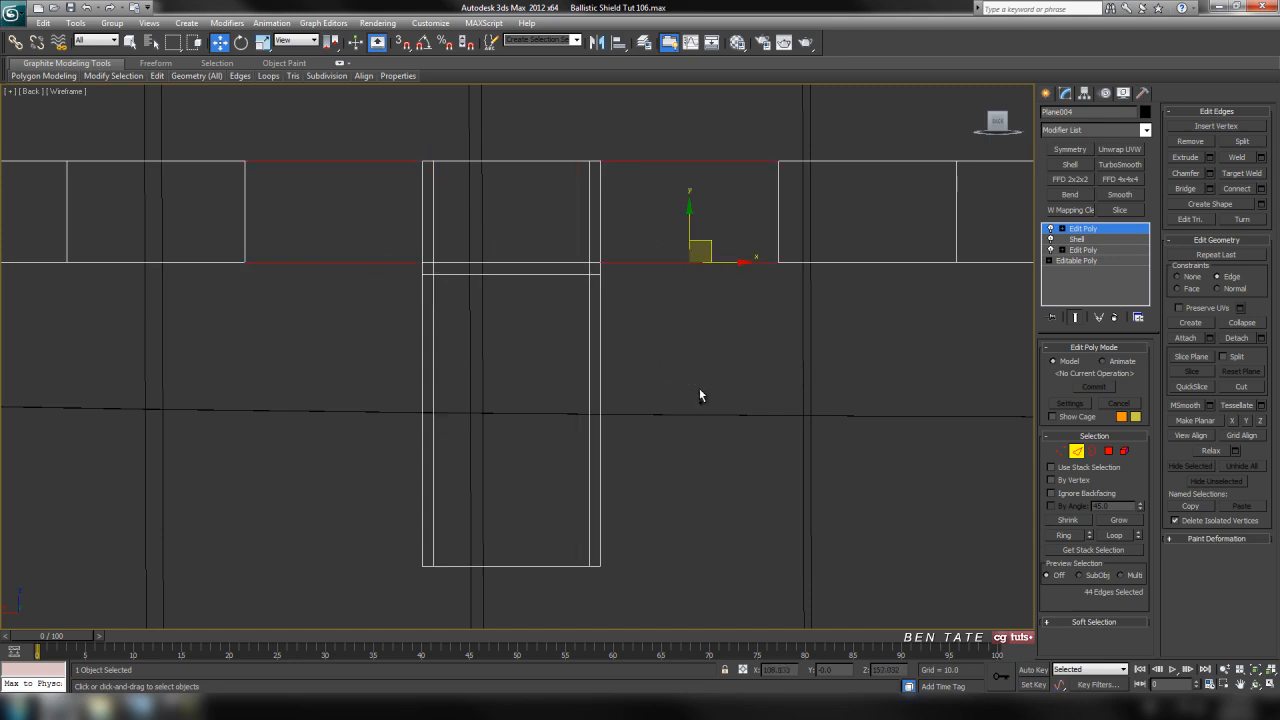
click(1260, 189)
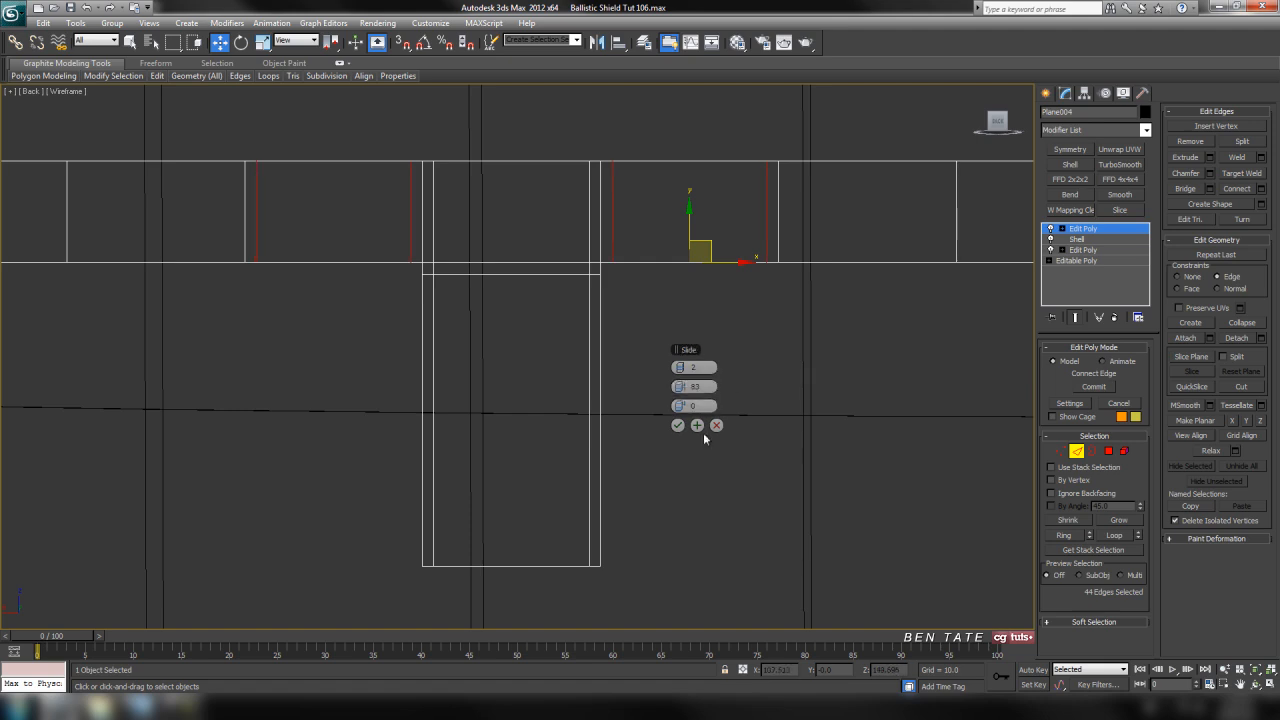
click(678, 426)
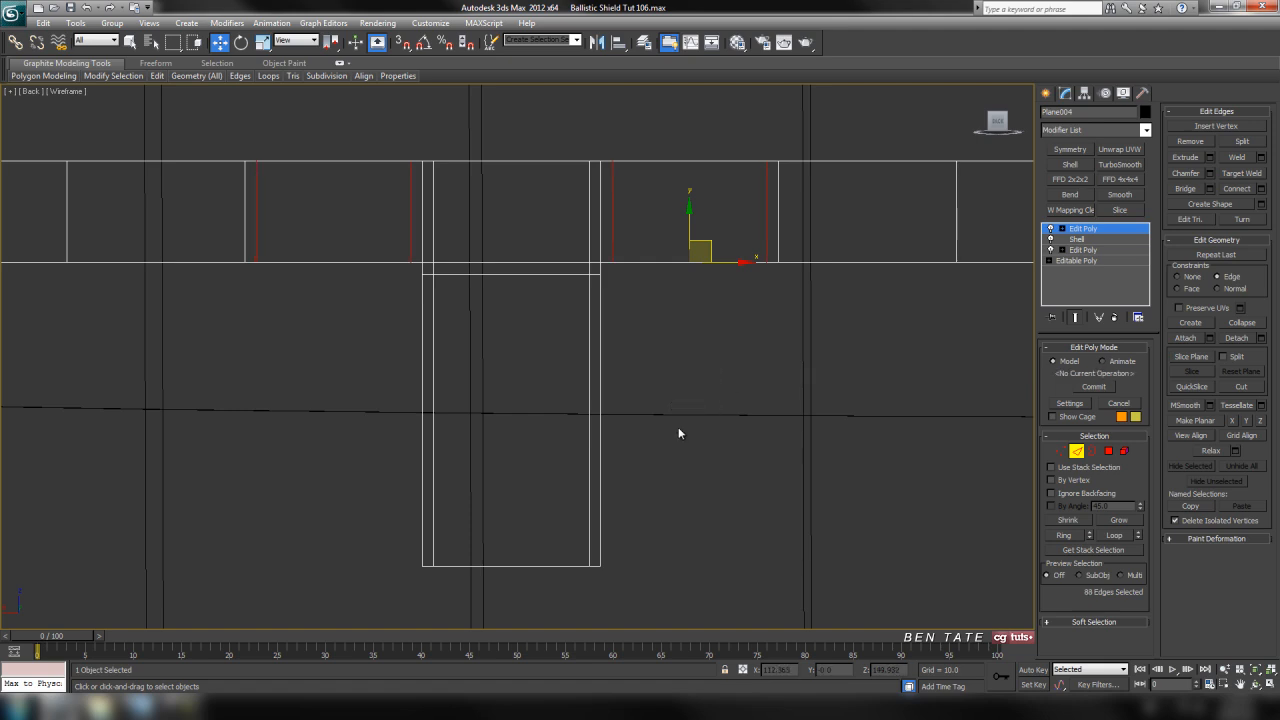
Remove the outer pair of new edge loops, keeping only the two beside the leg
click(256, 201)
ctrl+click(765, 213)
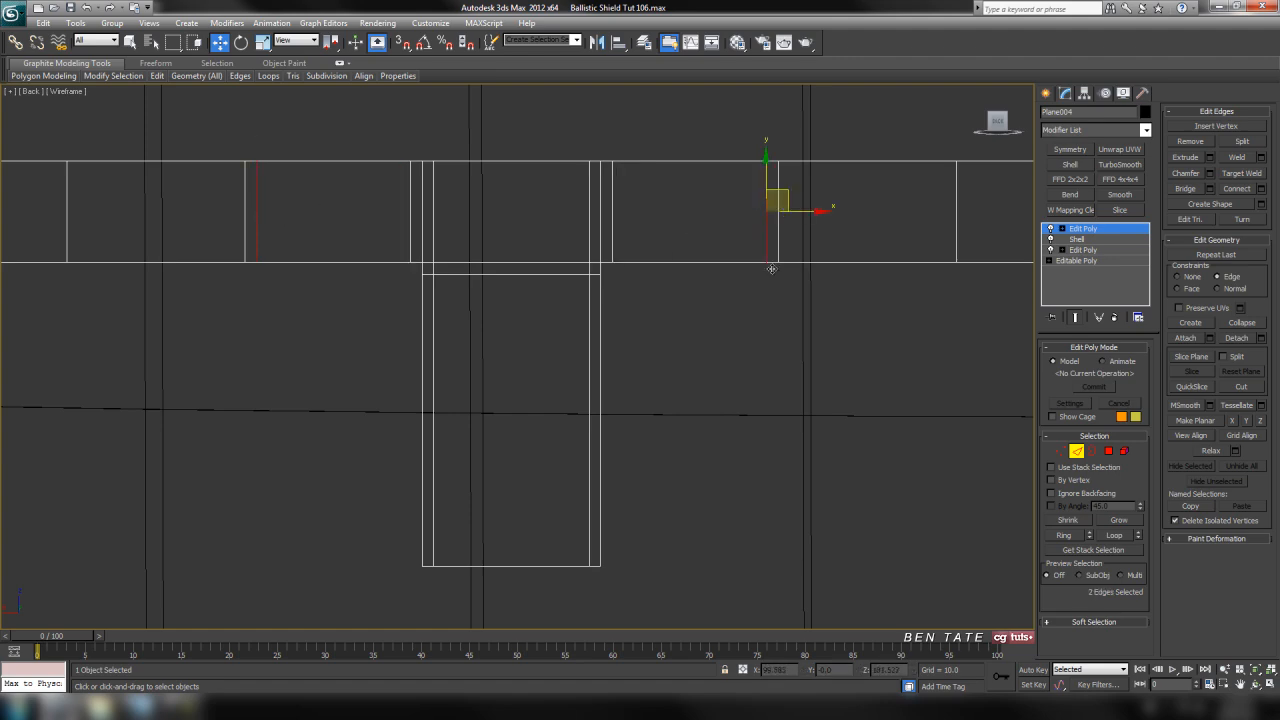
click(892, 500)
middle_drag(720, 381, 730, 394)
Connect the ring of upright edges around the whole strap and tab with two segments and a pinch of 85
key(alt+w)
middle_click(814, 465)
key(alt+w)
alt+middle_drag(998, 396, 726, 403)
scroll(696, 366, down, 5)
scroll(705, 363, down, 3)
scroll(726, 403, up, 3)
alt+middle_drag(543, 319, 532, 390)
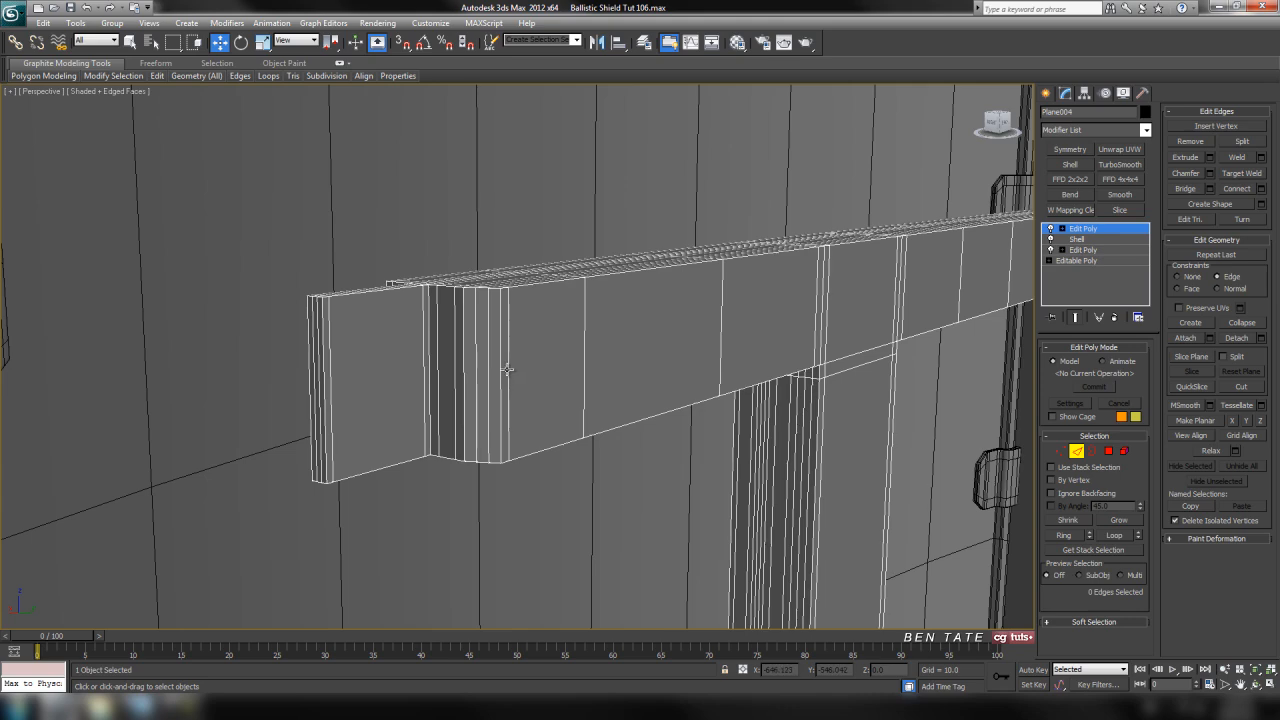
click(502, 369)
click(1068, 537)
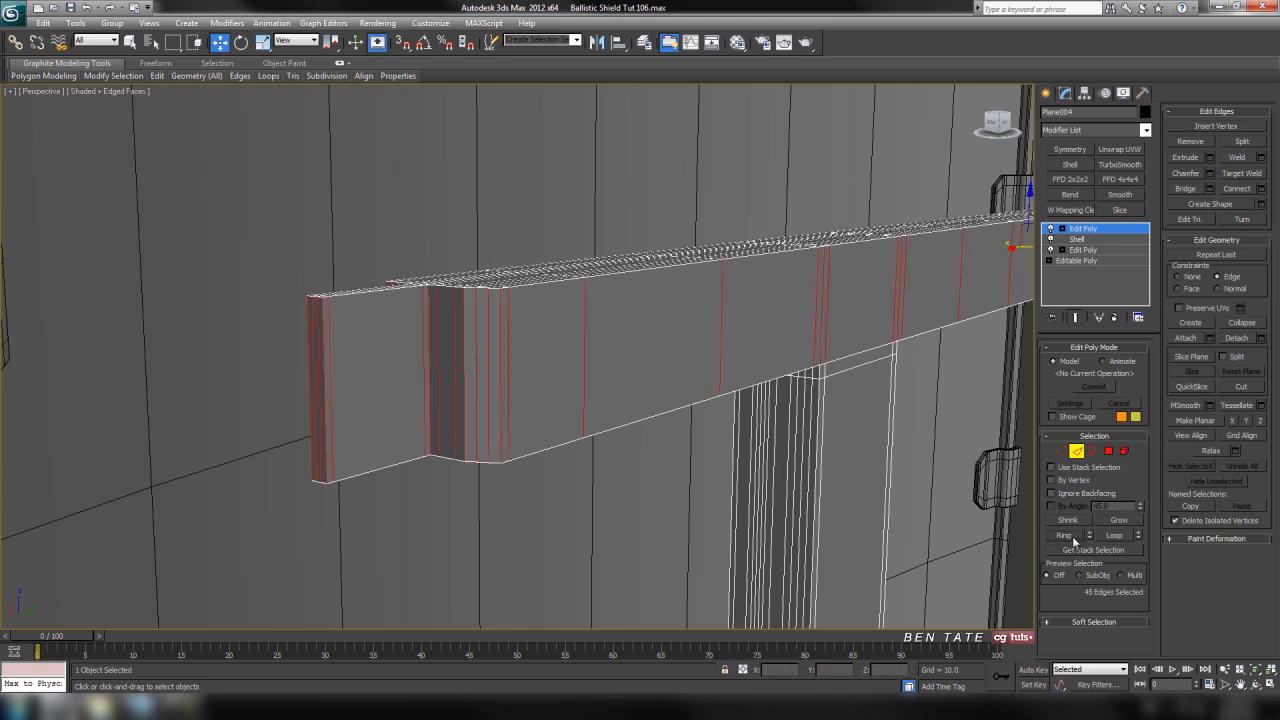
click(1261, 188)
alt+middle_drag(534, 453, 641, 426)
scroll(556, 462, up, 5)
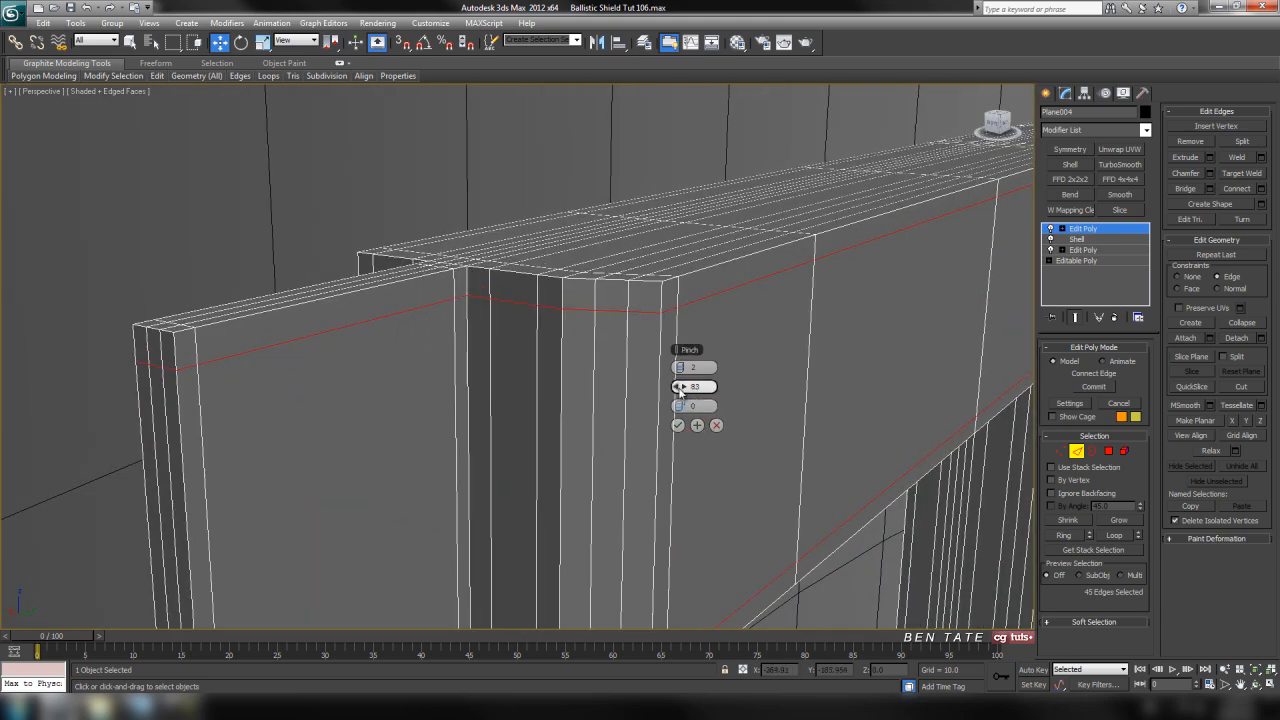
drag(684, 388, 690, 390)
middle_drag(553, 408, 550, 395)
scroll(546, 403, down, 5)
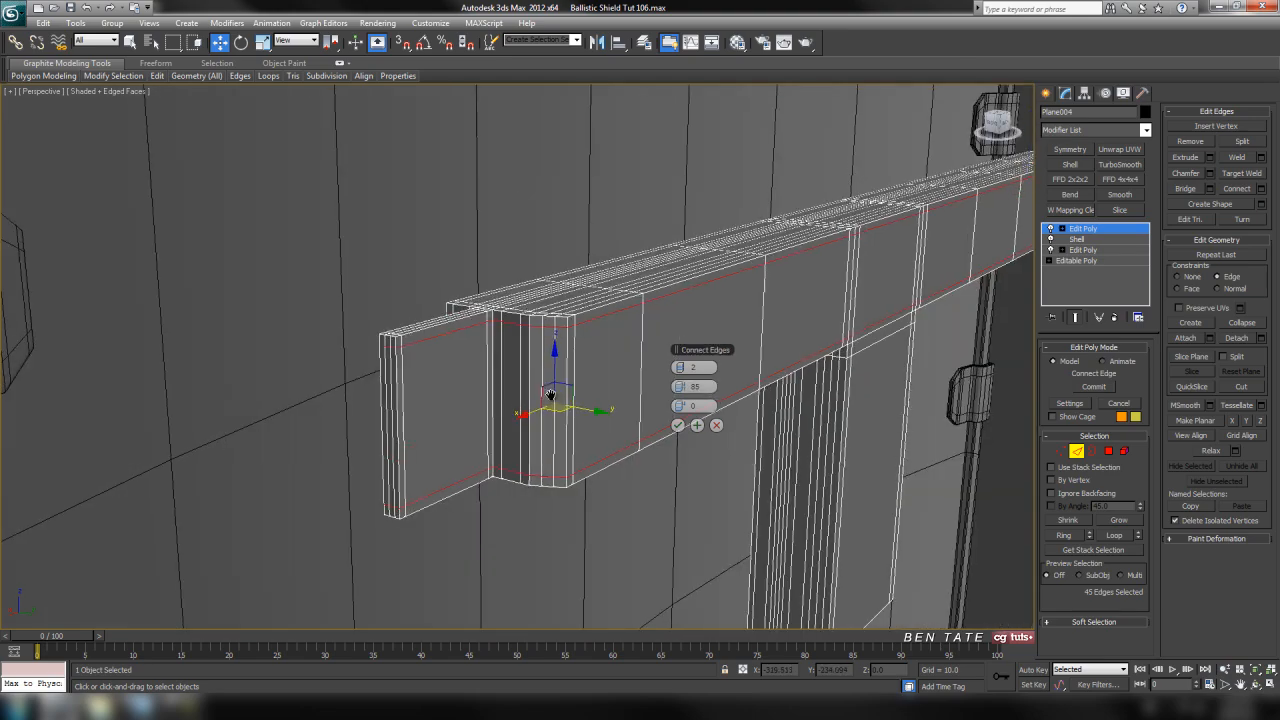
click(677, 425)
Set polygon selection on the strap to ignore backfacing and to select by an angle of 45
alt+middle_drag(680, 432, 774, 342)
scroll(677, 356, up, 5)
middle_drag(677, 357, 648, 433)
scroll(674, 418, down, 3)
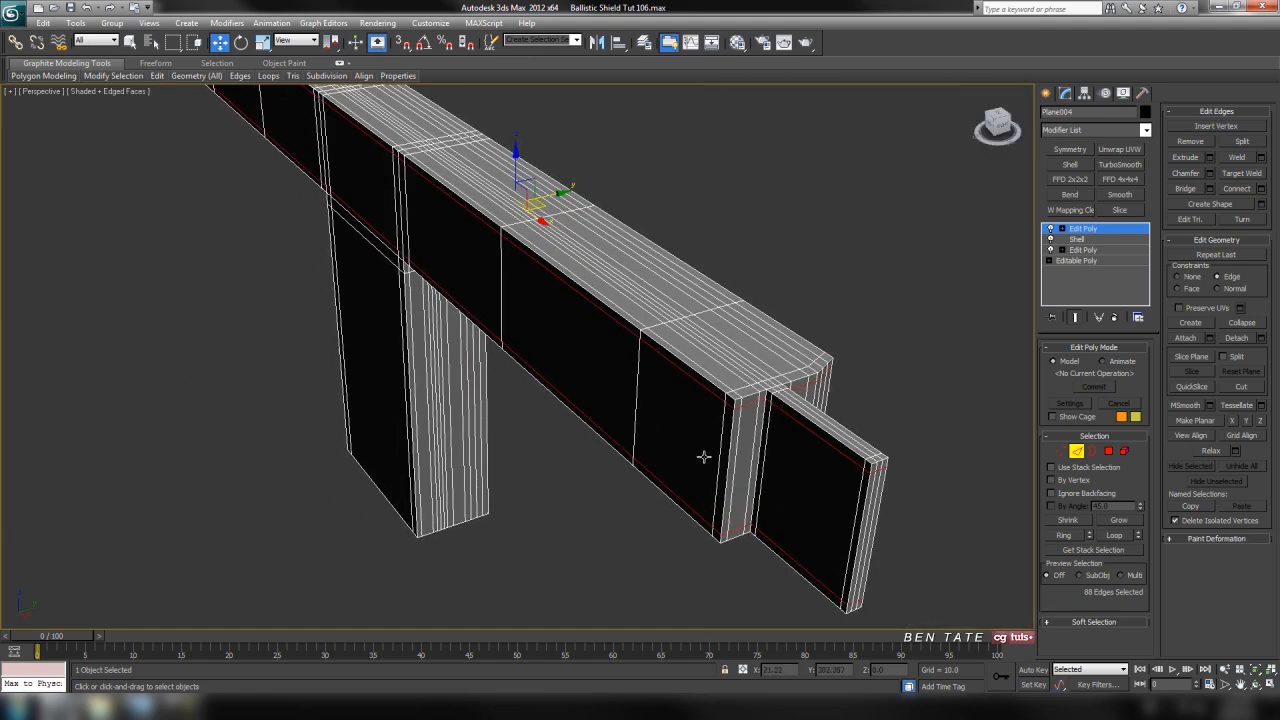
click(1108, 451)
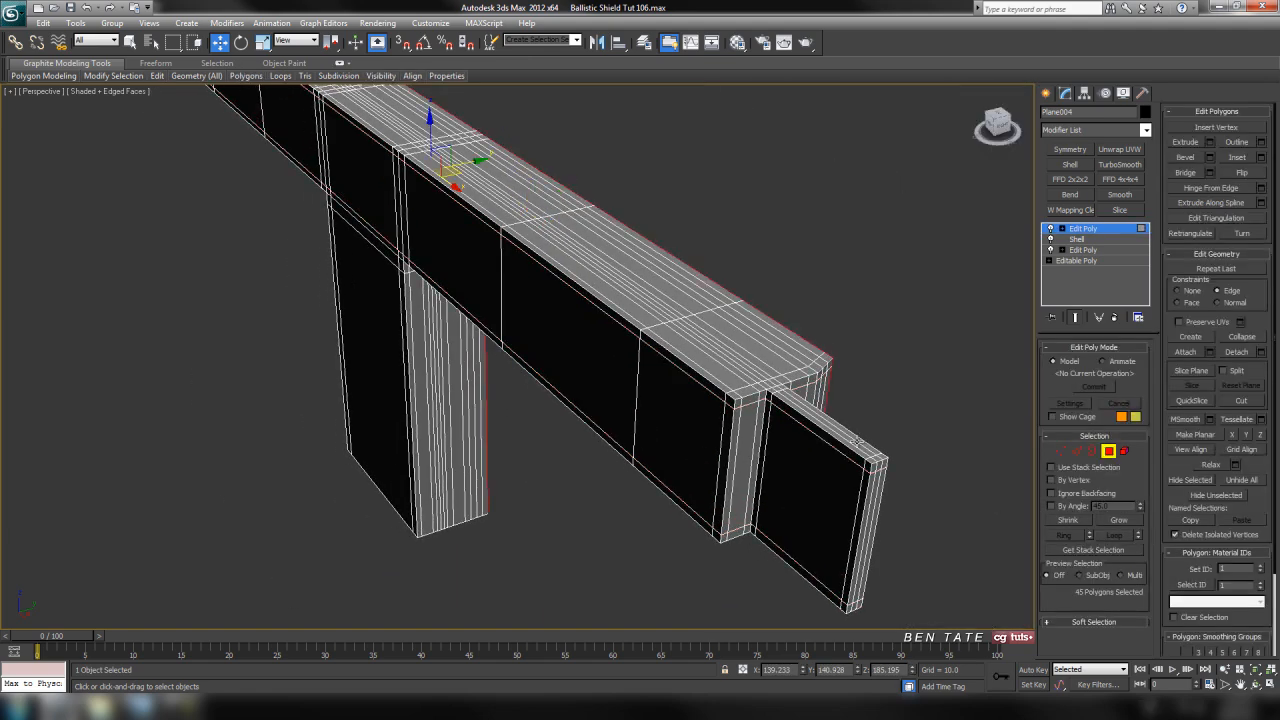
key(z)
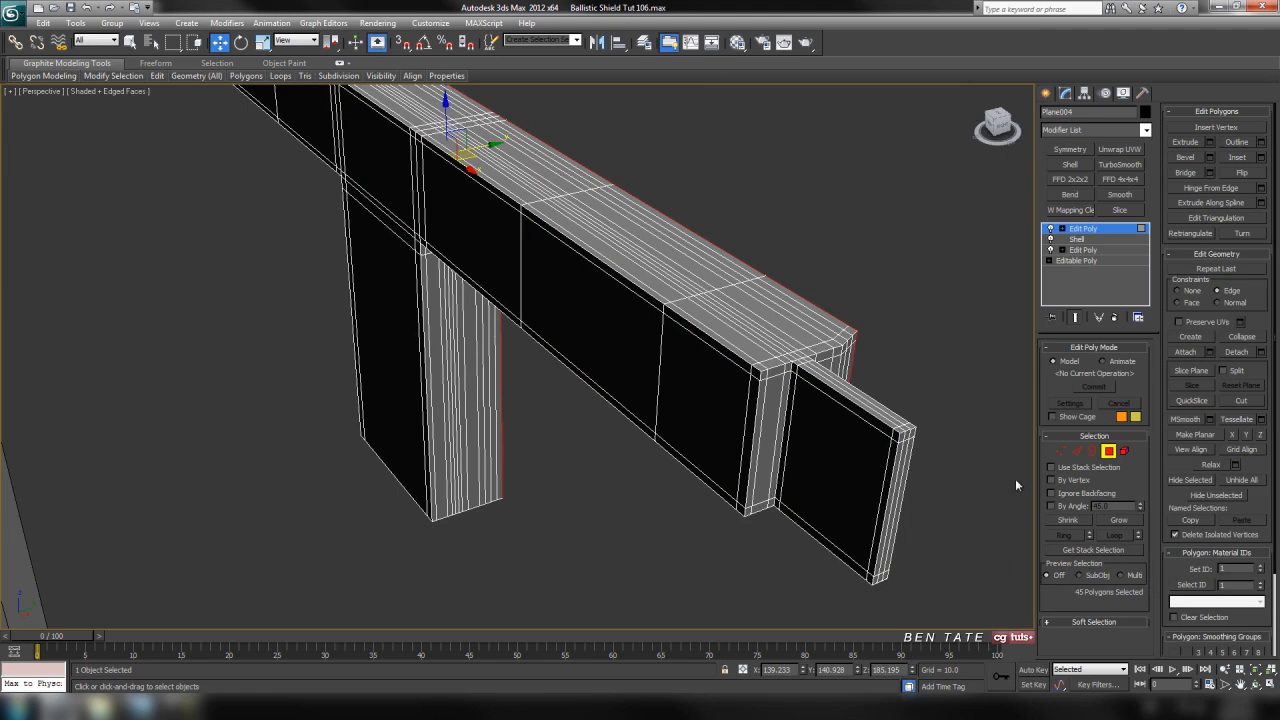
middle_drag(661, 421, 736, 453)
middle_drag(516, 357, 438, 356)
middle_drag(708, 420, 718, 416)
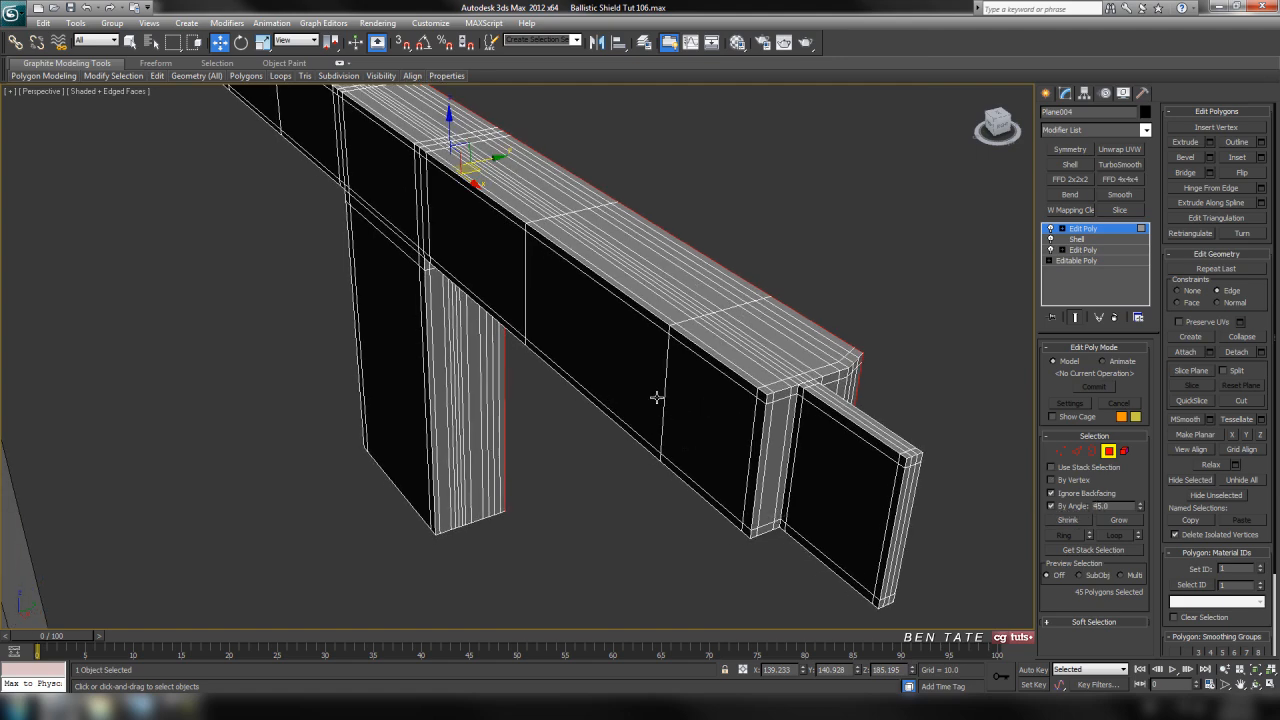
Isolate the strap and delete the flat back polygons of the strap and its leg
click(580, 339)
middle_drag(635, 425, 671, 456)
scroll(613, 452, down, 4)
alt+middle_drag(580, 434, 747, 523)
key(alt+q)
alt+middle_drag(709, 464, 666, 429)
scroll(576, 442, up, 3)
alt+middle_drag(576, 442, 685, 395)
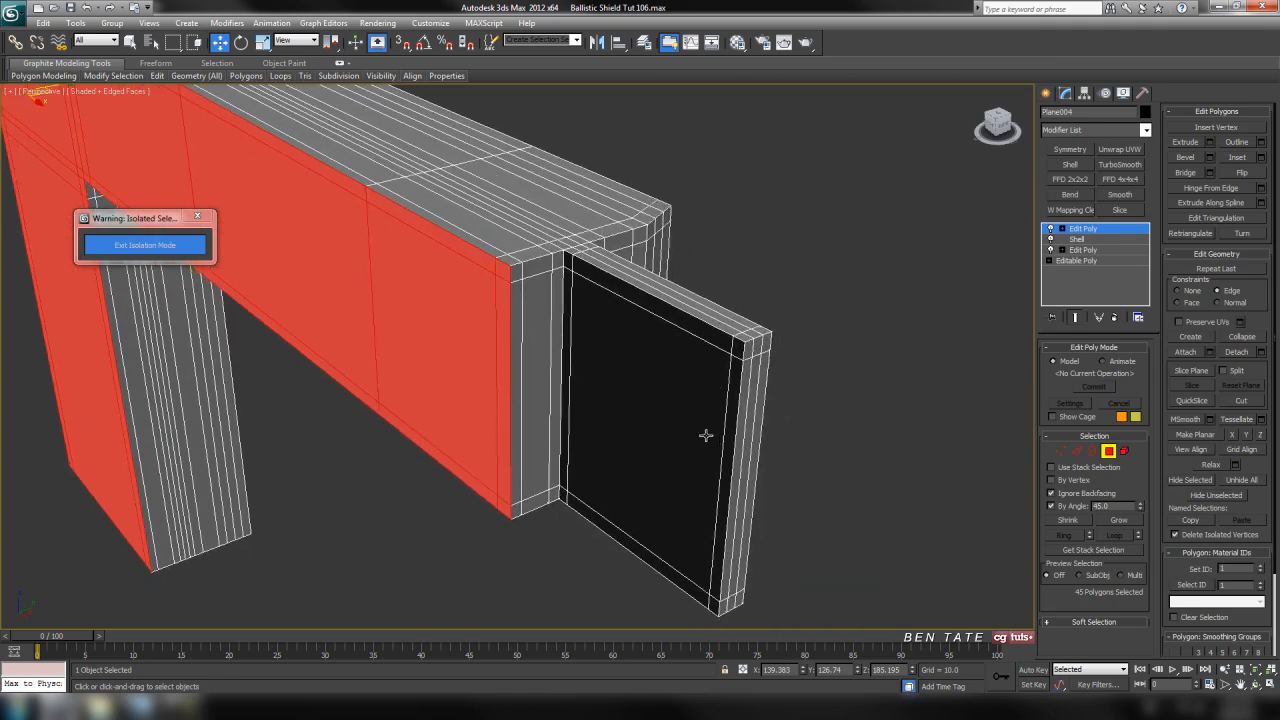
alt+middle_drag(542, 386, 699, 325)
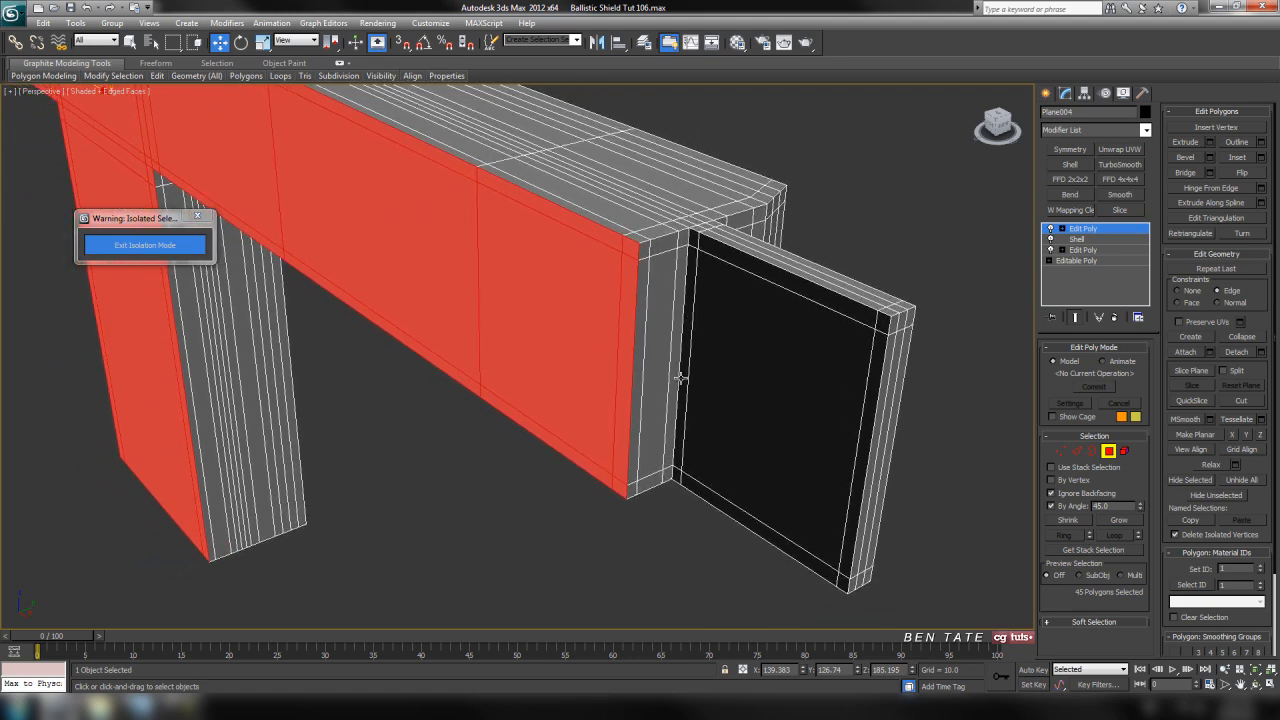
middle_drag(679, 378, 717, 381)
key(Delete)
scroll(630, 378, down, 5)
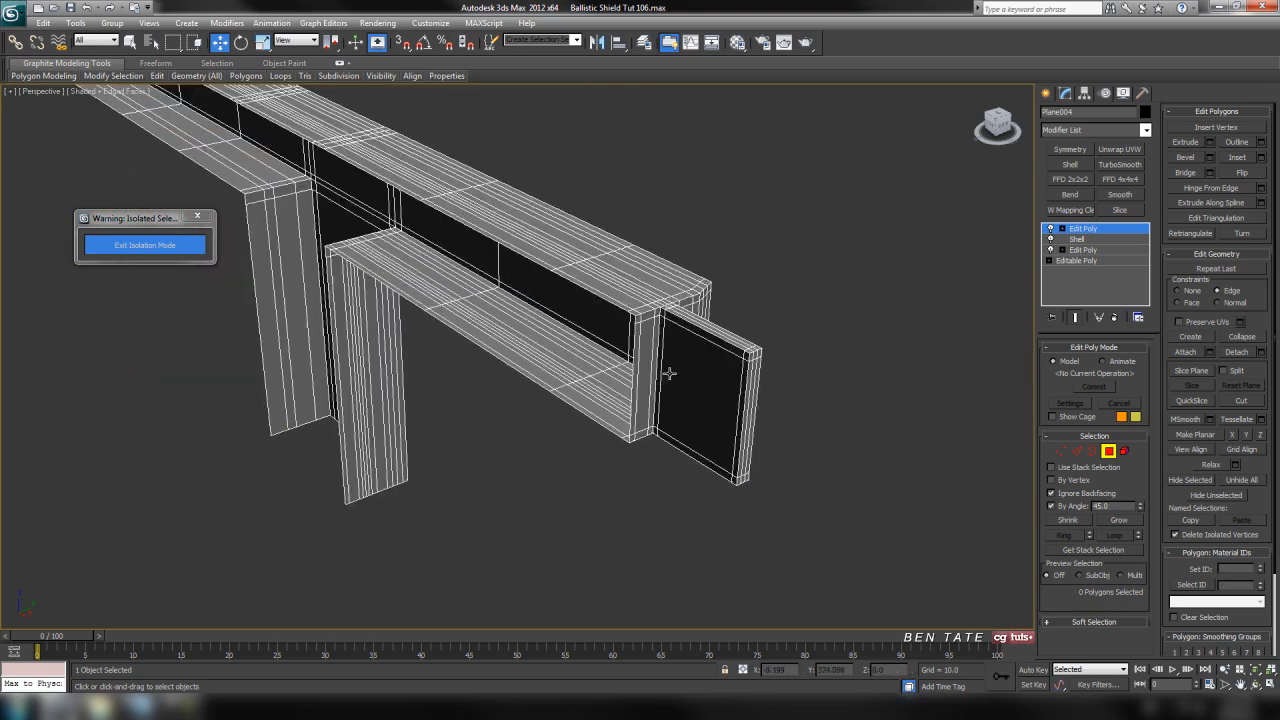
Leave polygon editing and convert the strap with its modifiers to an Editable Poly
alt+middle_drag(645, 369, 861, 388)
scroll(568, 391, up, 4)
middle_drag(499, 373, 672, 380)
scroll(690, 374, down, 4)
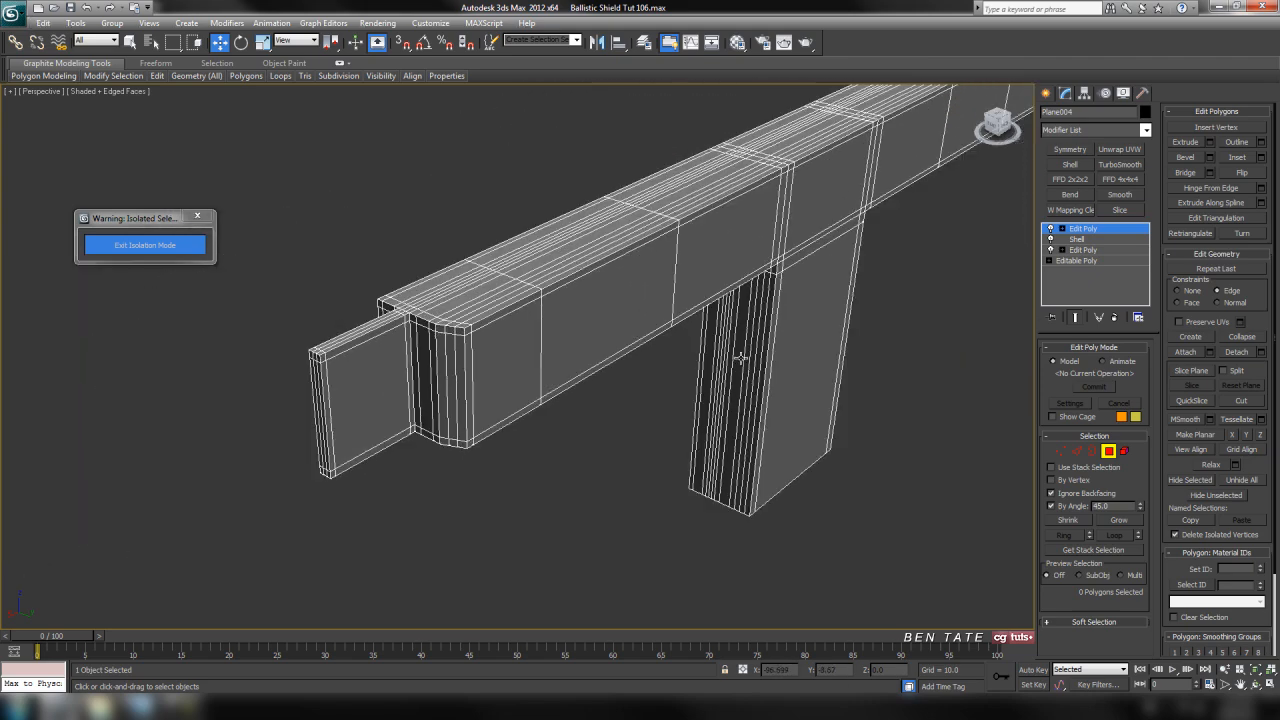
middle_drag(738, 357, 540, 427)
click(1107, 454)
alt+middle_drag(891, 449, 808, 429)
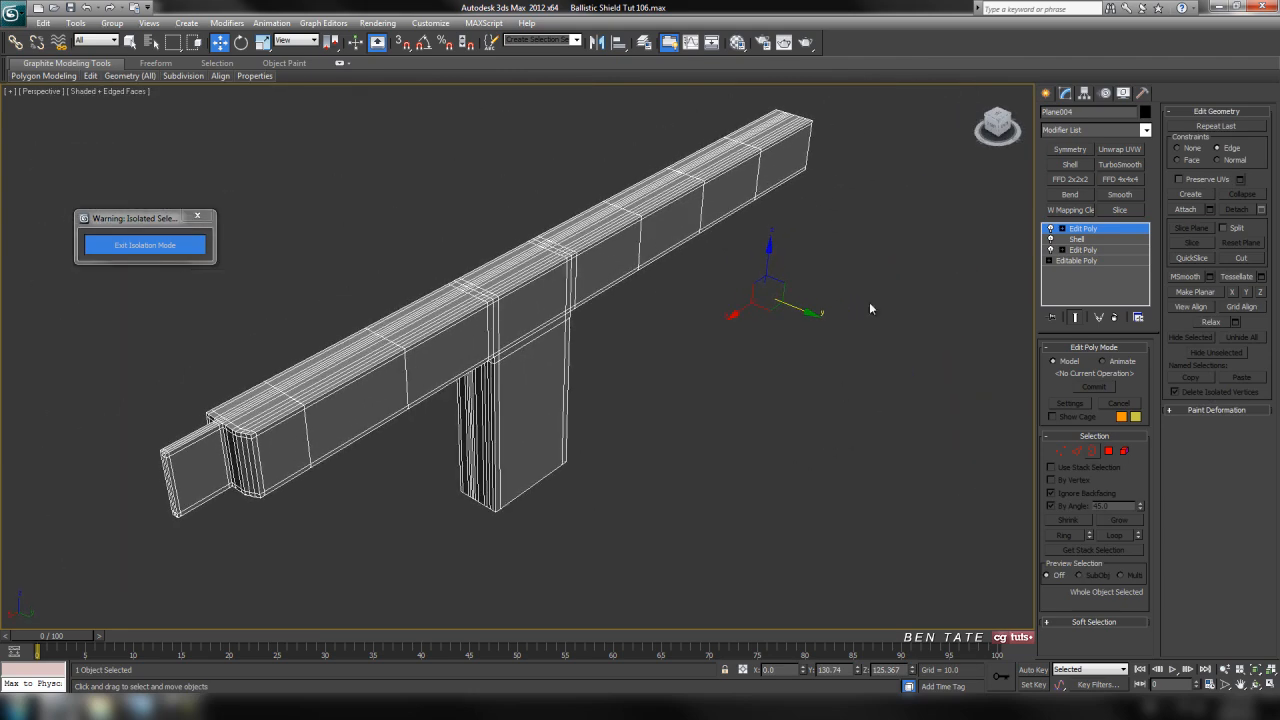
middle_drag(858, 340, 801, 379)
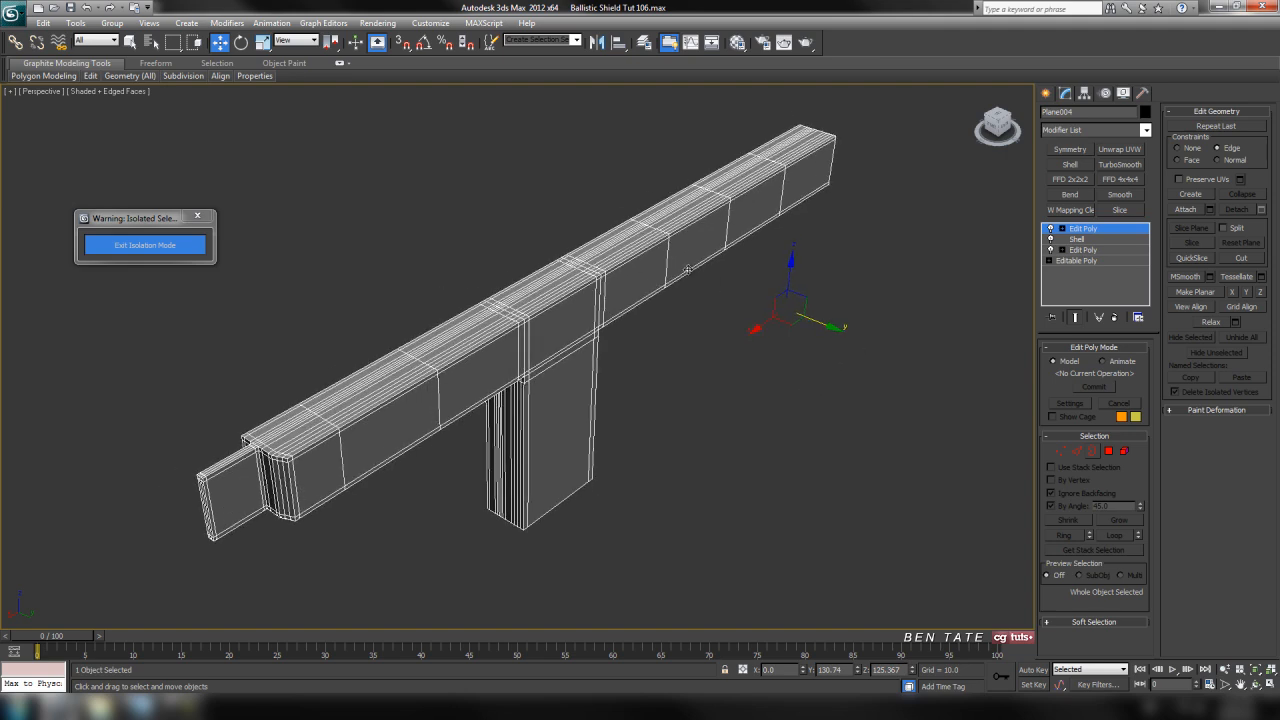
right_click(665, 262)
mouse_move(700, 384)
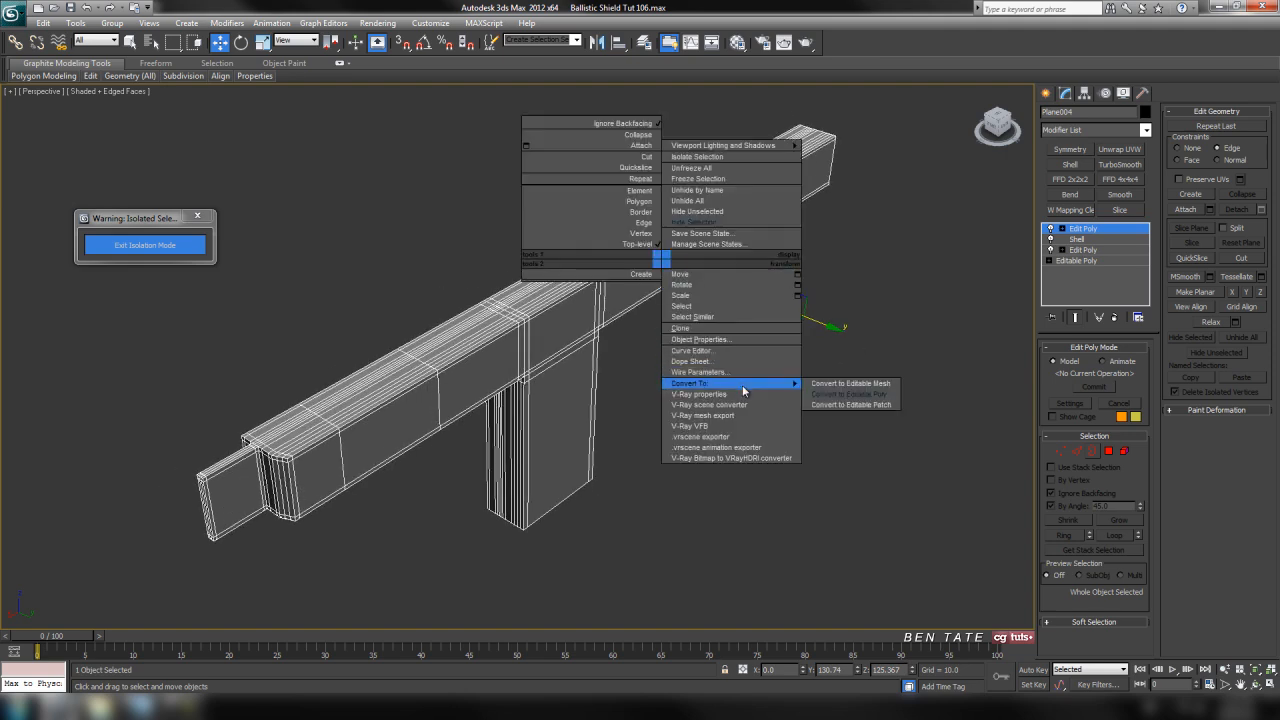
click(850, 397)
middle_drag(802, 346, 796, 336)
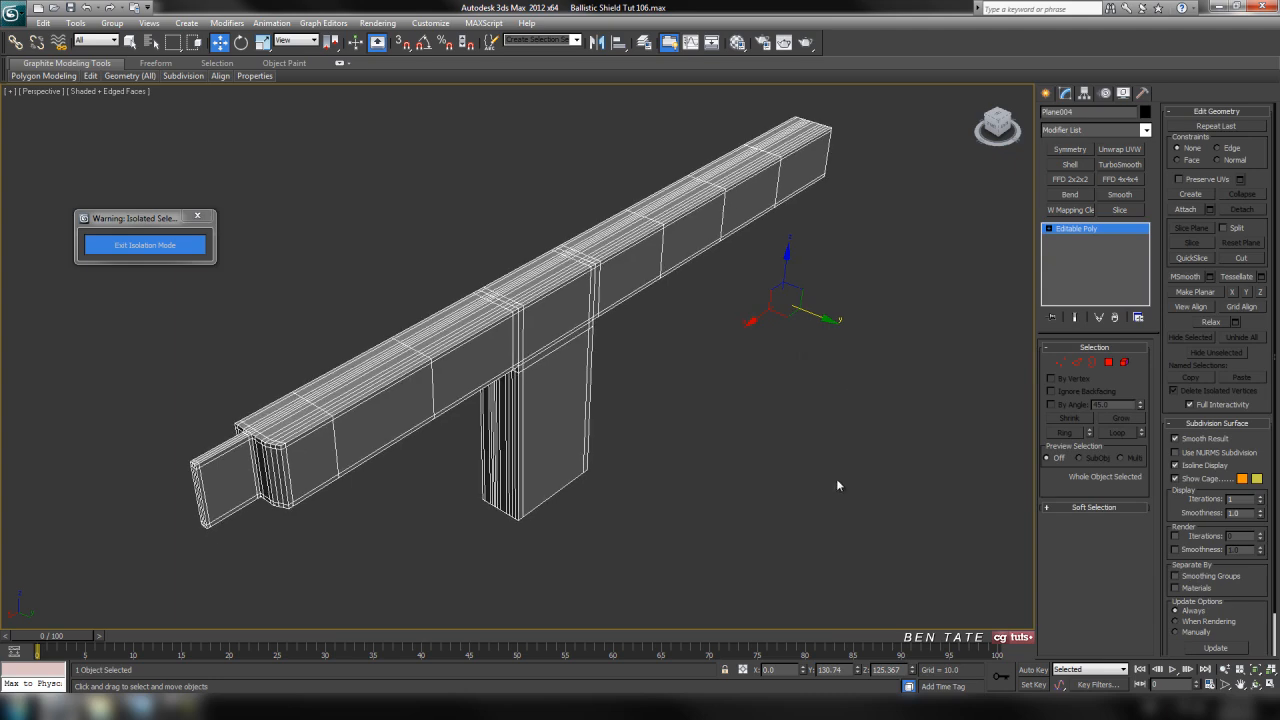
Mirror the strap across the X axis with a Symmetry modifier, working in the back view
key(alt+w)
middle_click(861, 258)
key(alt+w)
scroll(864, 325, down, 5)
middle_drag(863, 339, 757, 357)
click(1062, 149)
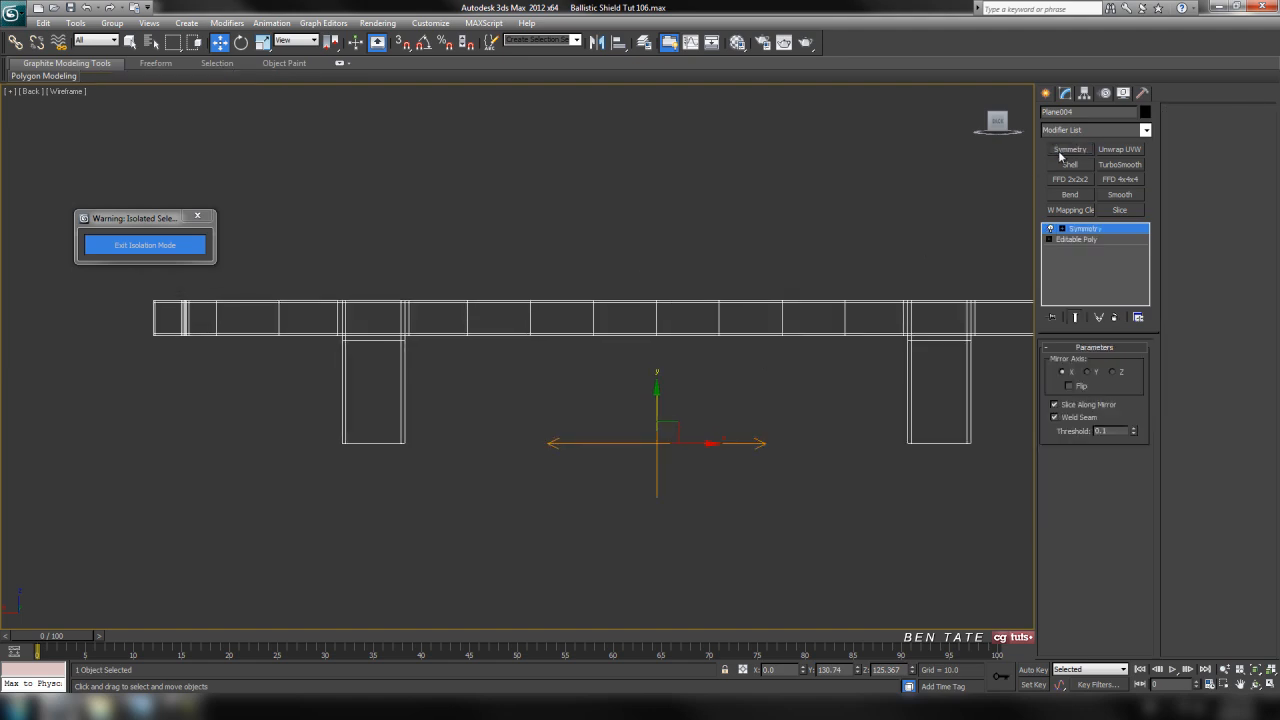
middle_drag(880, 436, 798, 416)
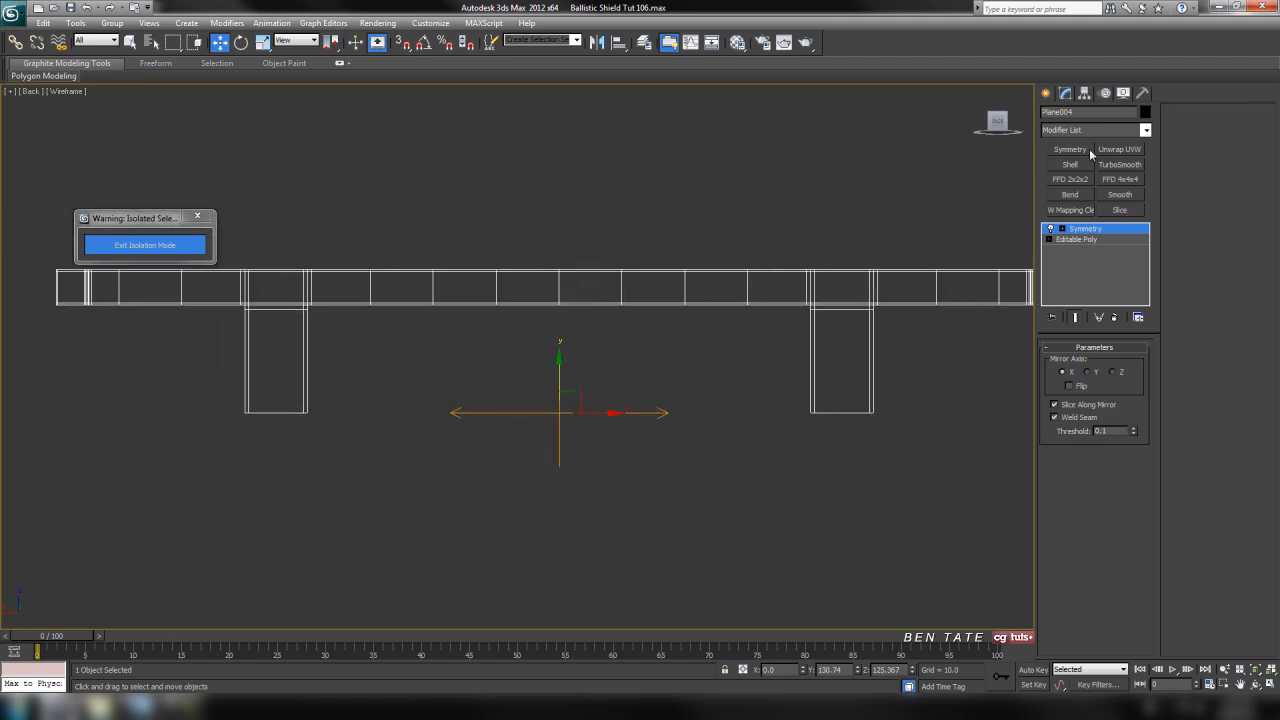
Add a second Symmetry modifier and set its mirror axis to Y to form the lower strap
click(1147, 131)
scroll(1145, 440, down, 10)
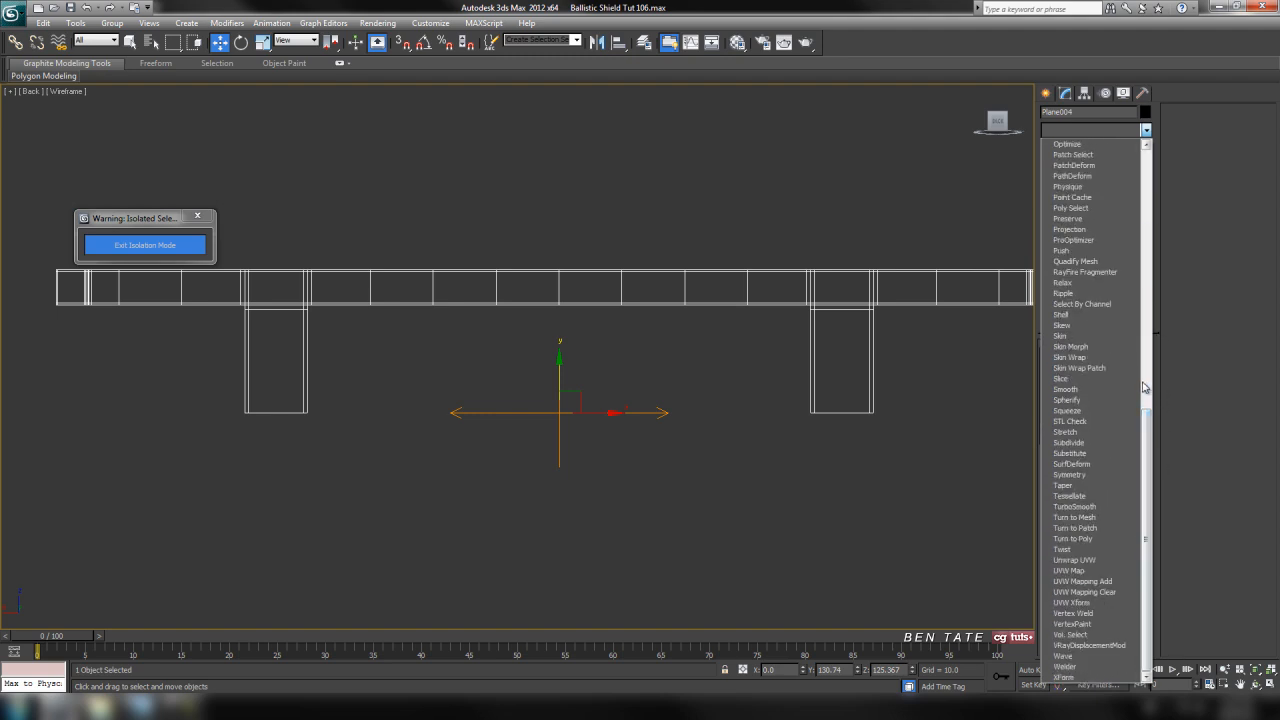
click(1113, 477)
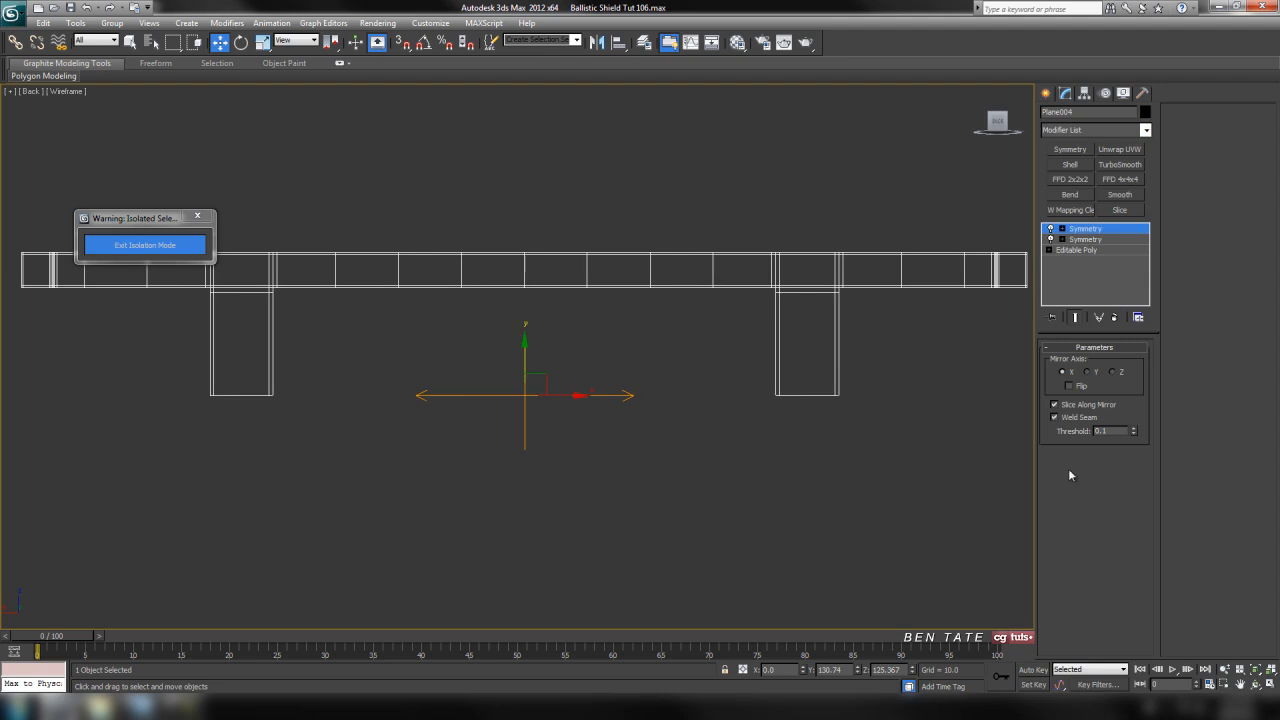
click(1089, 372)
scroll(857, 420, up, 4)
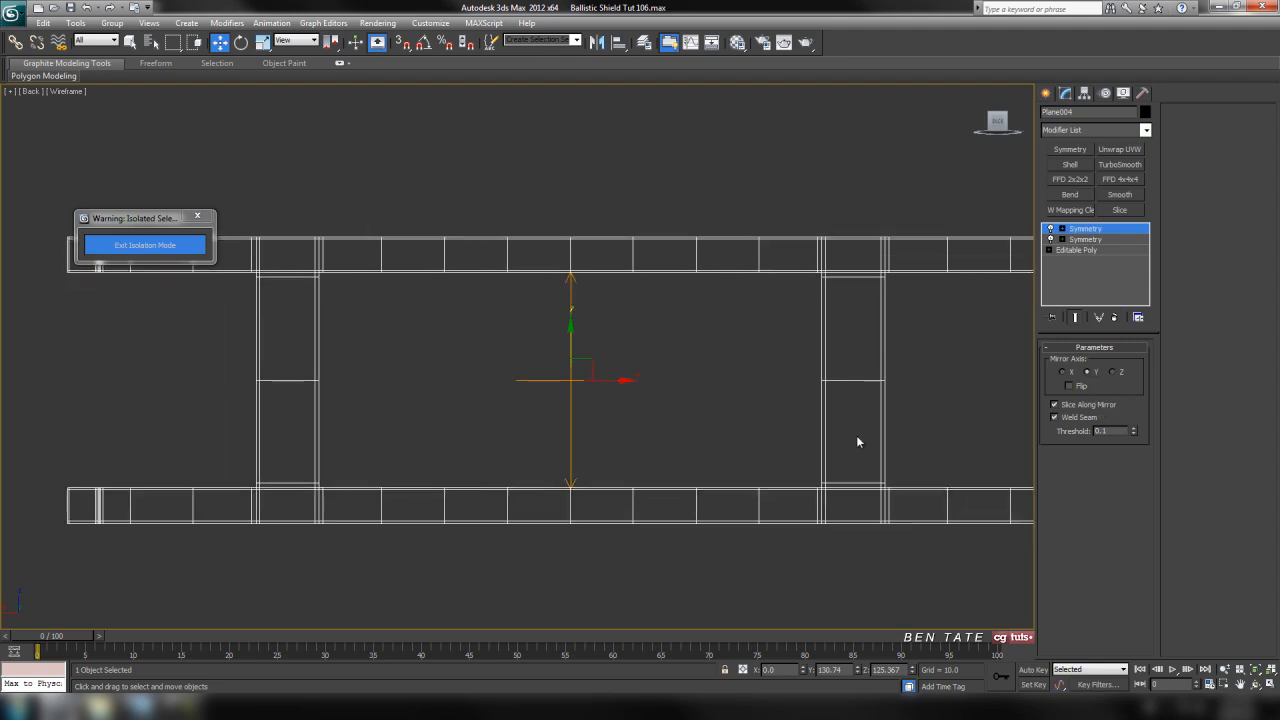
scroll(810, 385, down, 2)
Raise the second Symmetry's mirror gizmo to about Z 129 to shorten the legs between both straps
click(1062, 229)
click(1082, 240)
mouse_move(572, 333)
mouse_down()
mouse_move(591, 363)
mouse_move(594, 325)
mouse_up()
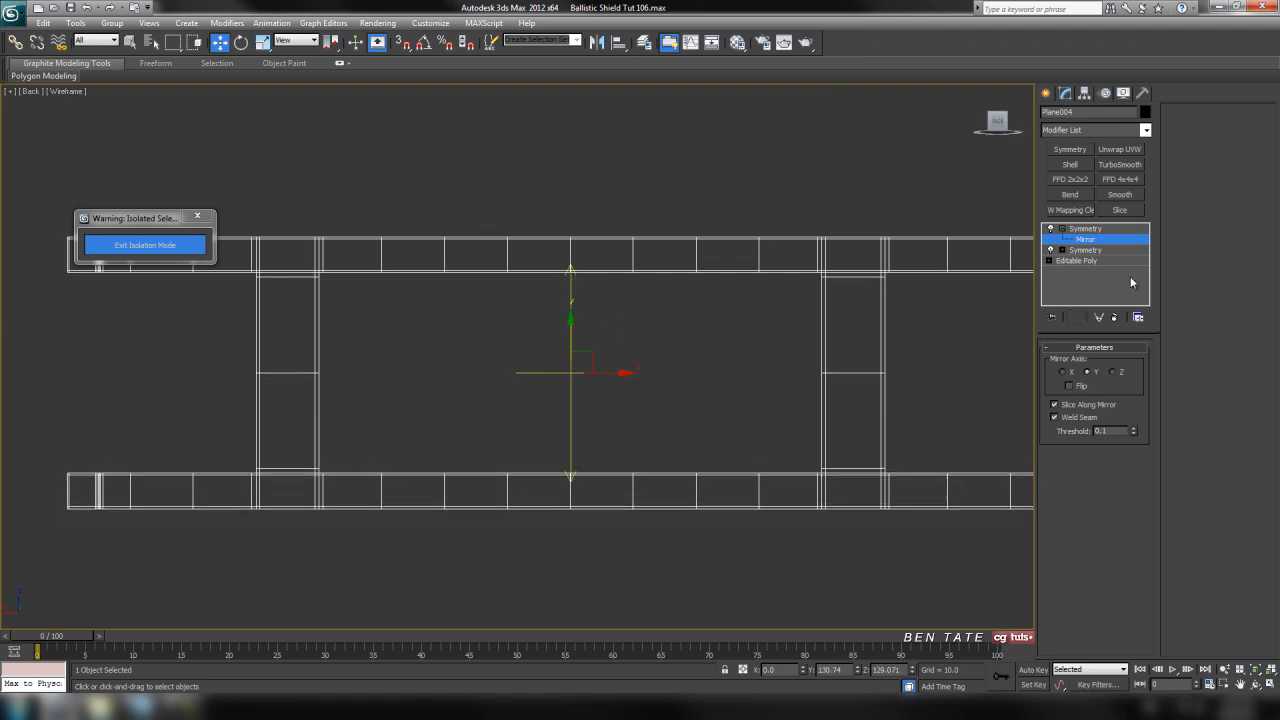
click(1062, 230)
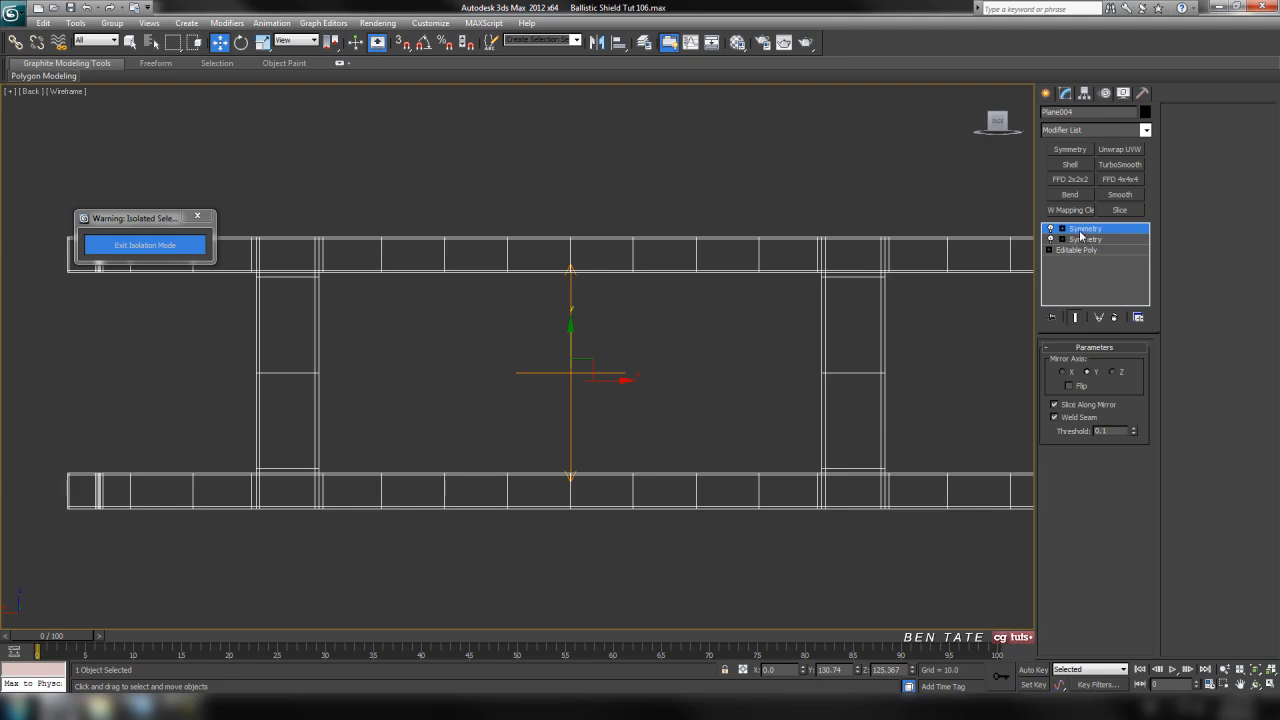
Convert the mirrored strap frame with both Symmetry modifiers to an Editable Poly
scroll(790, 316, down, 4)
scroll(540, 336, up, 2)
middle_drag(638, 377, 667, 347)
right_click(645, 263)
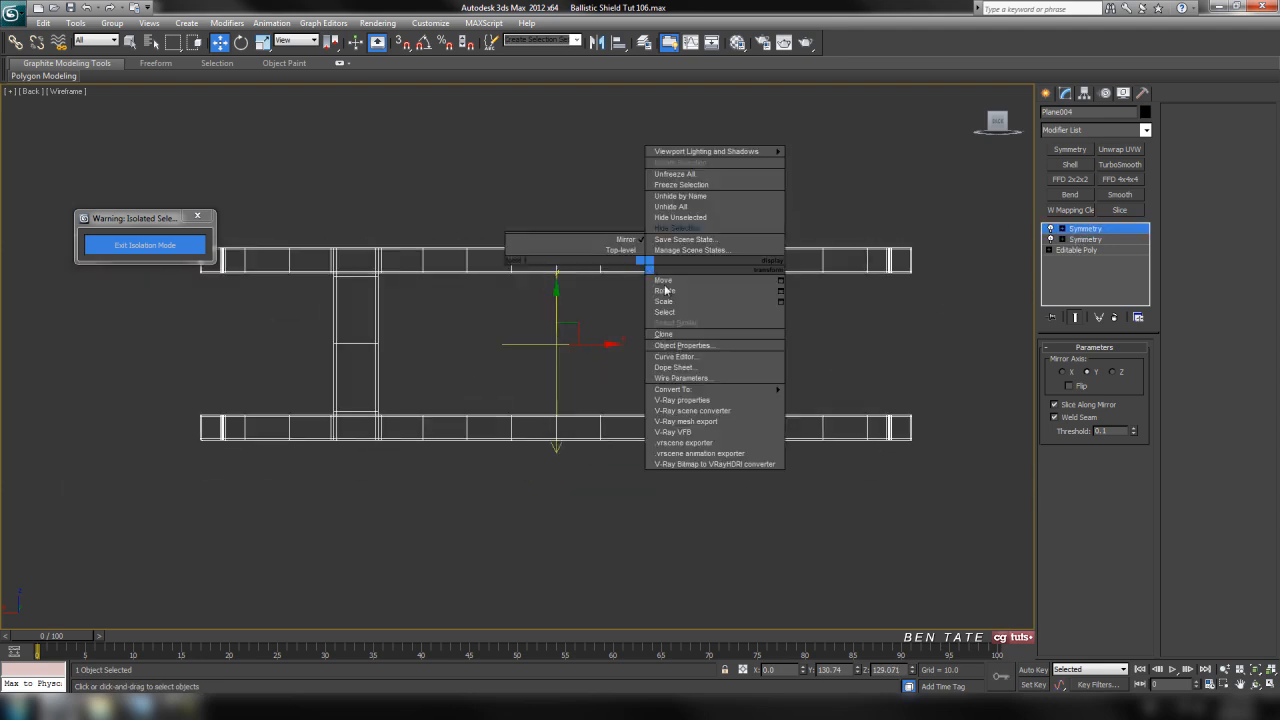
mouse_move(705, 390)
click(830, 401)
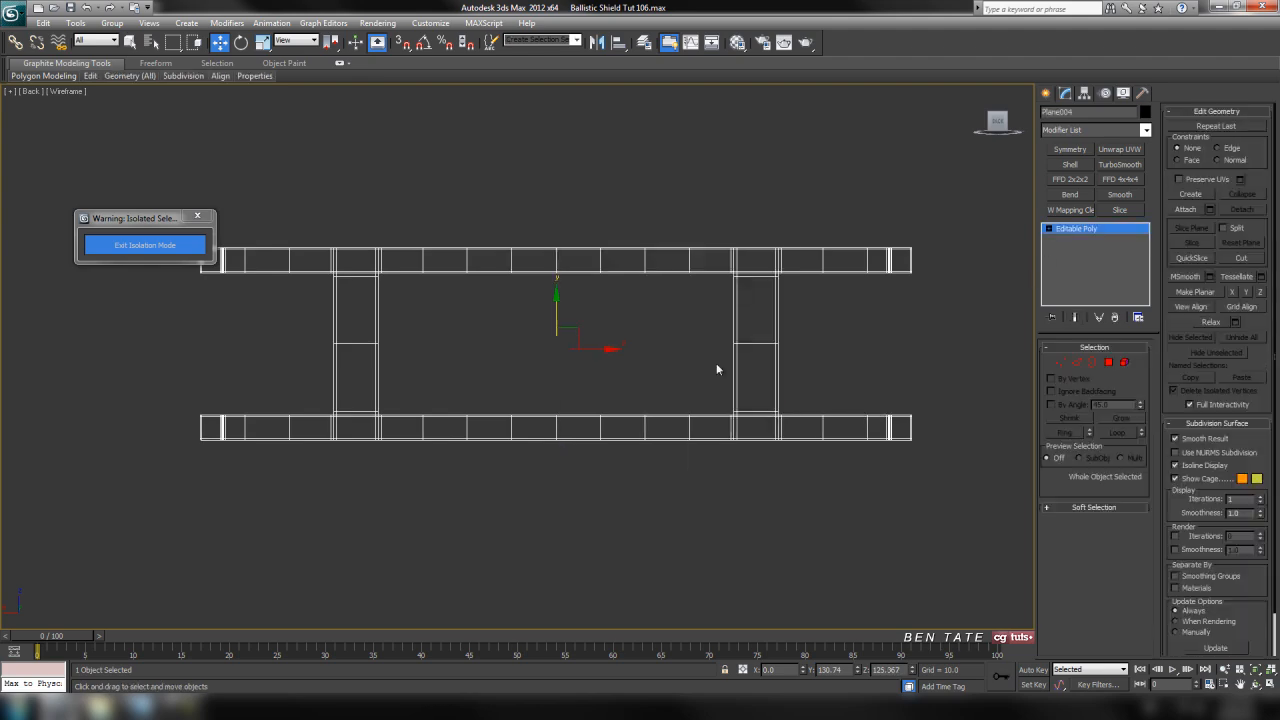
Remove the horizontal seam edge loops across the middle of both vertical strap legs
scroll(771, 403, up, 2)
middle_drag(771, 403, 755, 386)
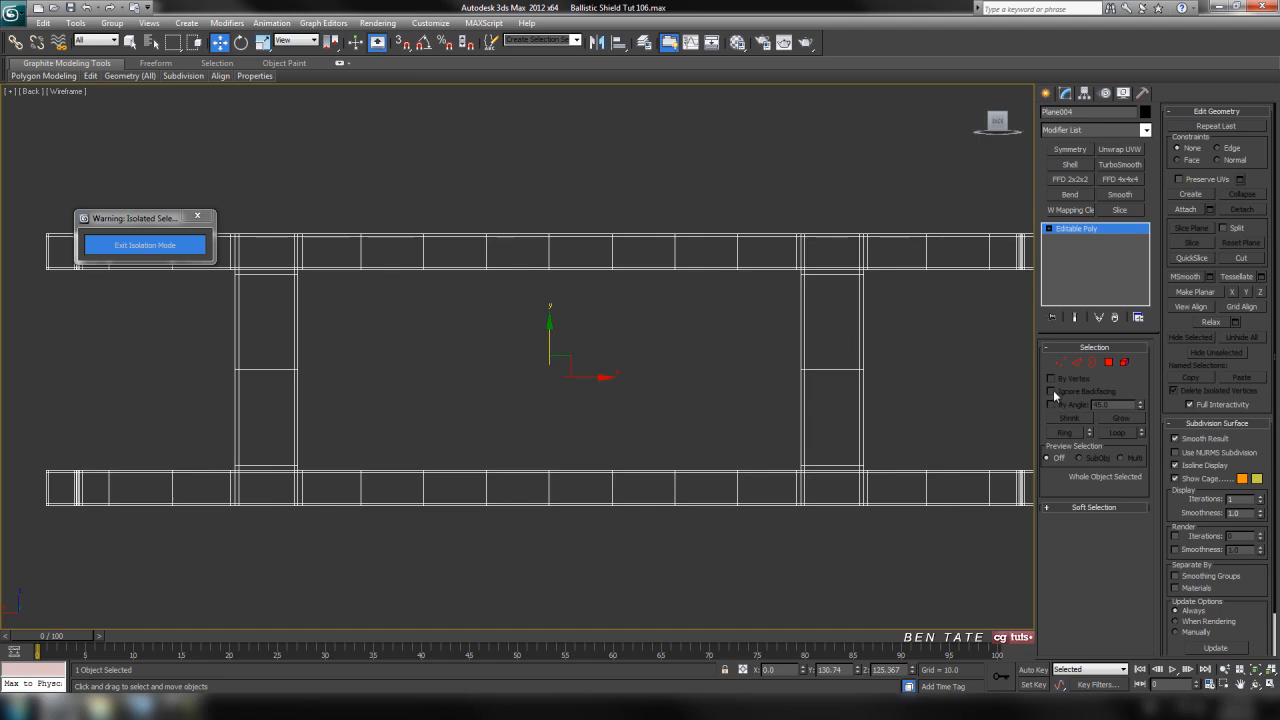
click(1076, 363)
click(828, 369)
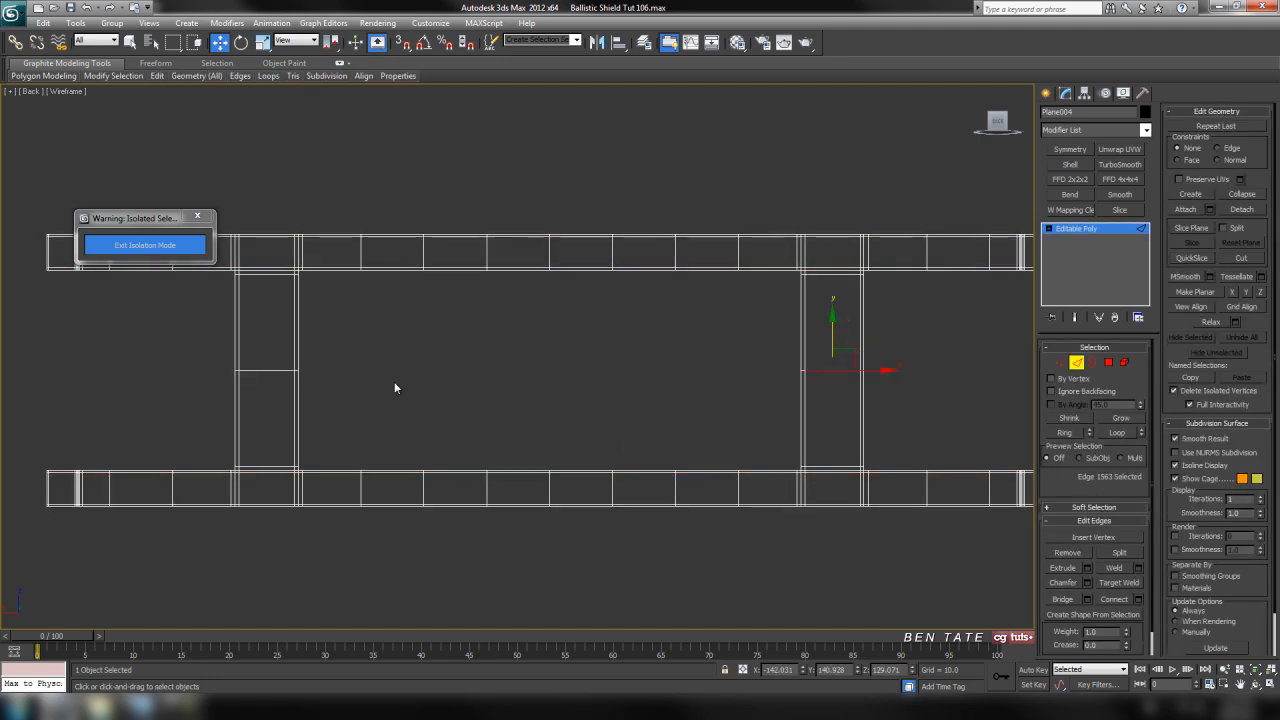
ctrl+click(268, 370)
middle_drag(566, 431, 559, 442)
click(1124, 433)
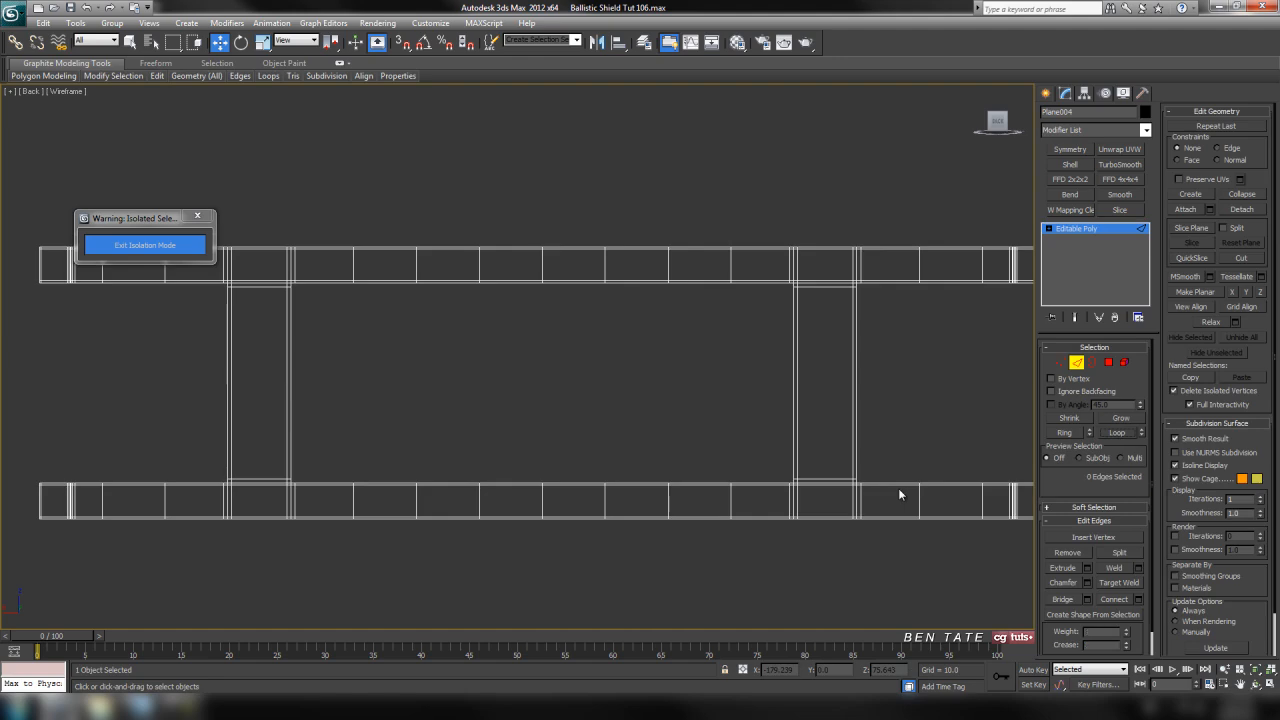
Select the long vertical edges of both strap legs and connect them with 3 segments
middle_drag(762, 411, 757, 437)
scroll(780, 373, up, 2)
scroll(780, 373, down, 2)
middle_drag(779, 373, 770, 366)
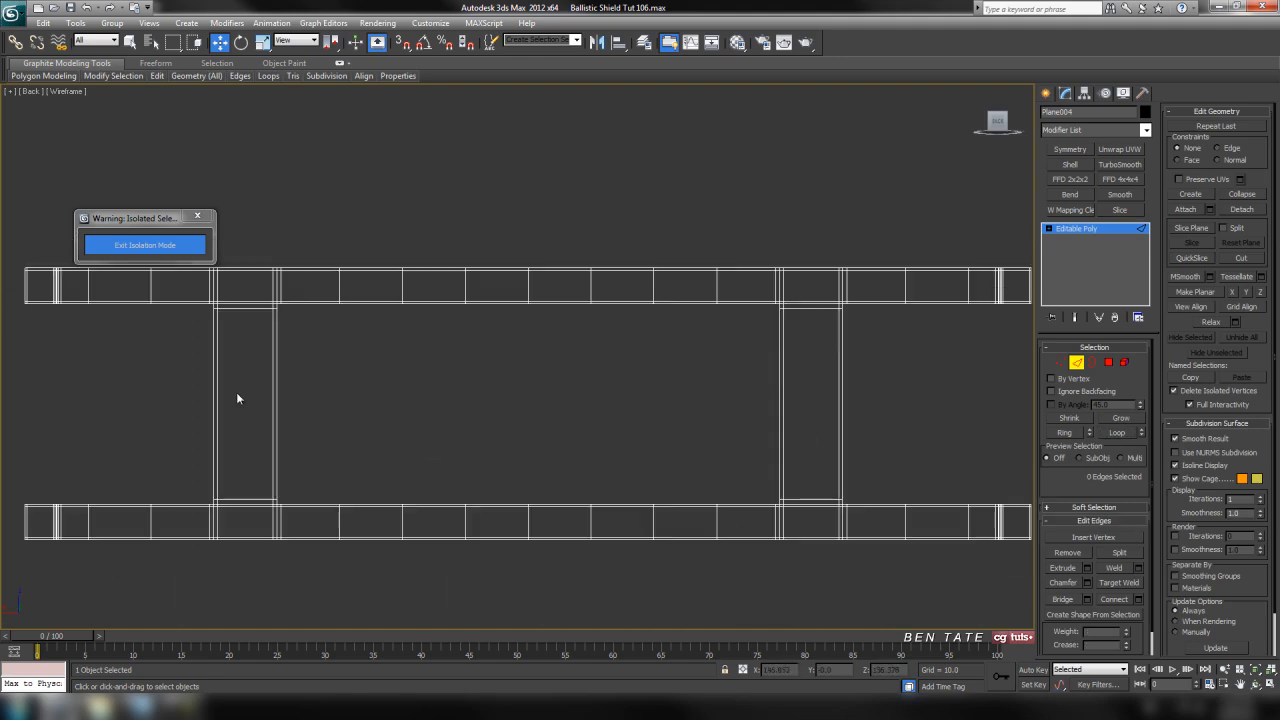
drag(906, 433, 902, 428)
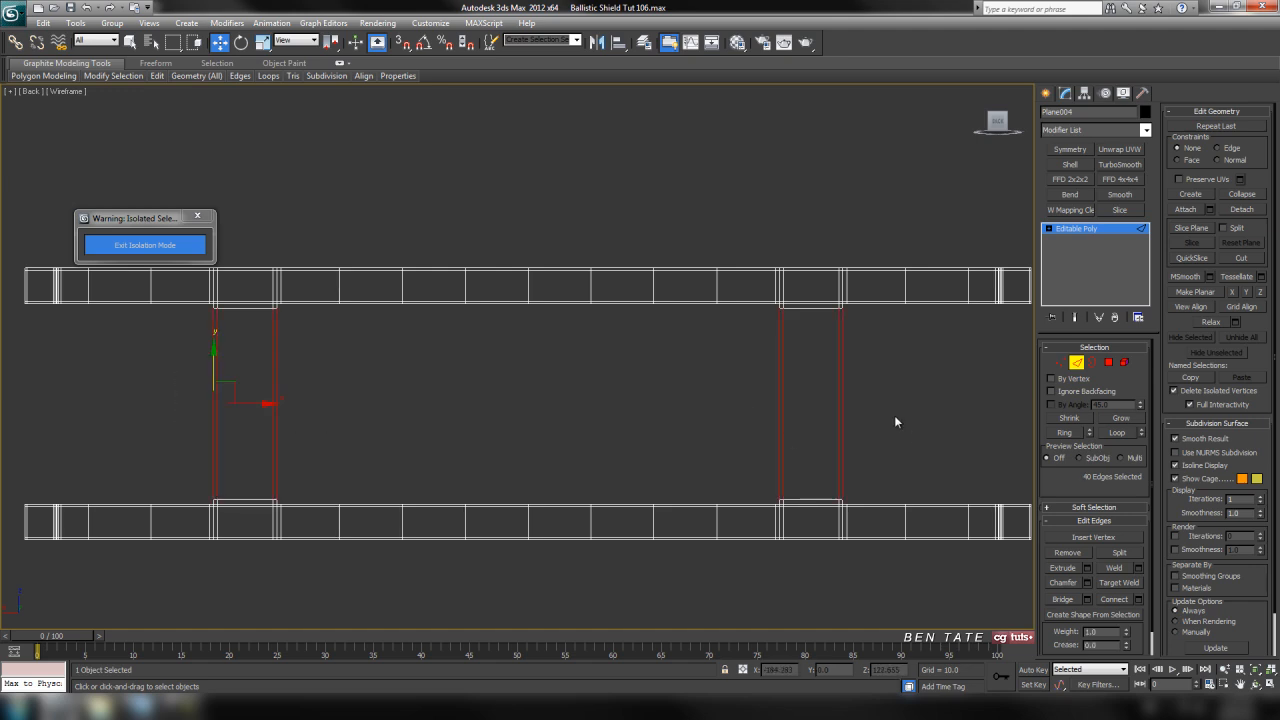
click(1138, 599)
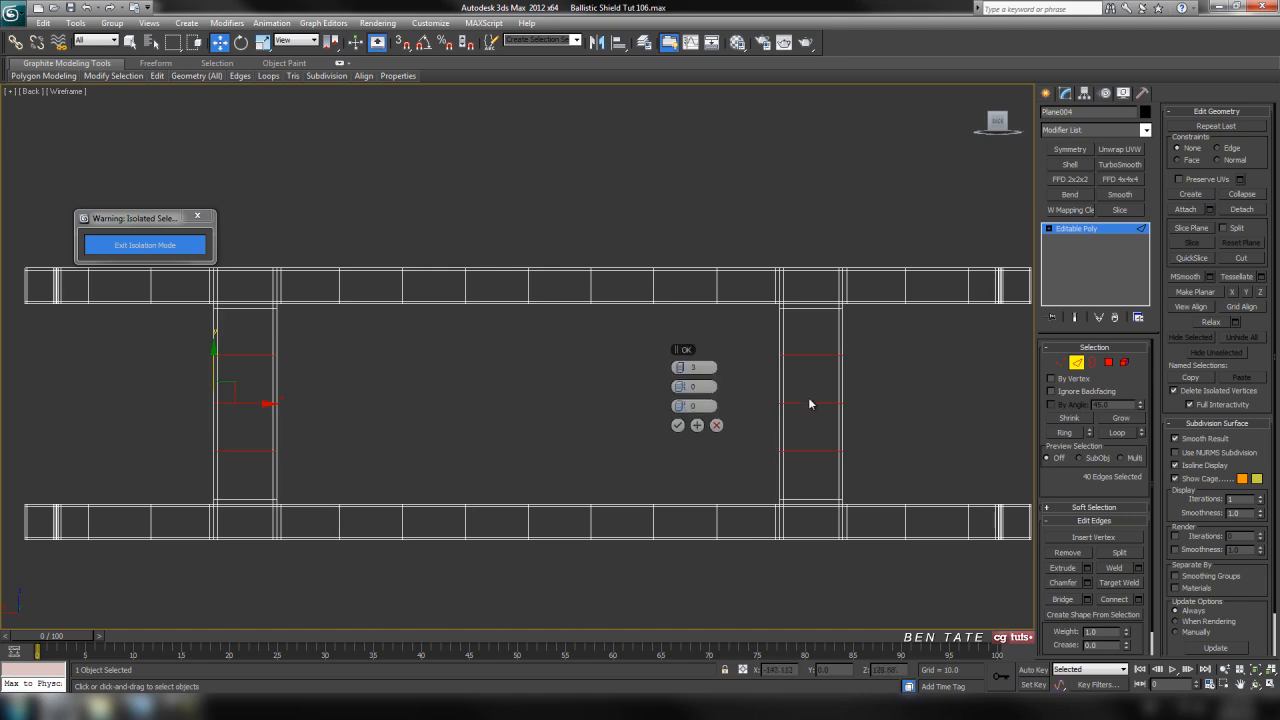
click(677, 427)
Switch to the perspective view, leave edge editing, and exit isolation so the rest of the shield is shown
middle_drag(676, 434, 640, 438)
scroll(660, 484, down, 4)
key(alt+w)
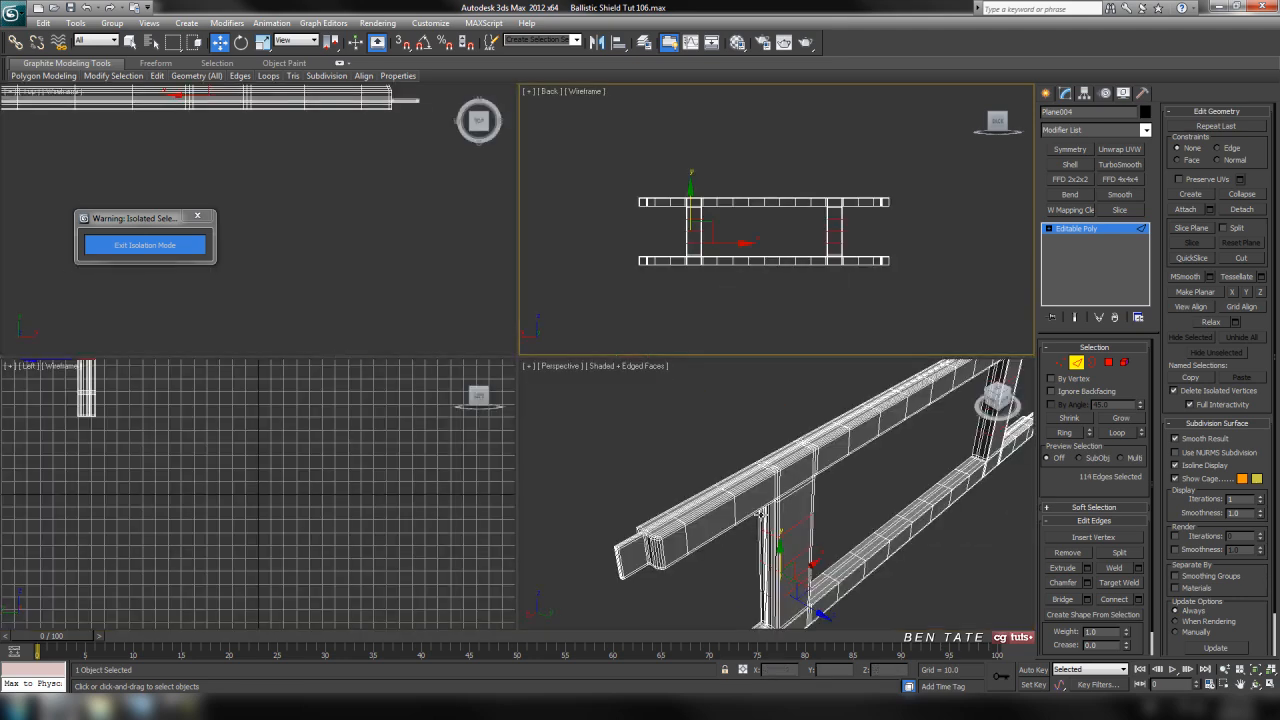
middle_click(762, 514)
key(alt+w)
middle_drag(762, 514, 748, 492)
scroll(748, 492, down, 3)
click(1076, 363)
alt+middle_drag(960, 388, 830, 402)
click(183, 244)
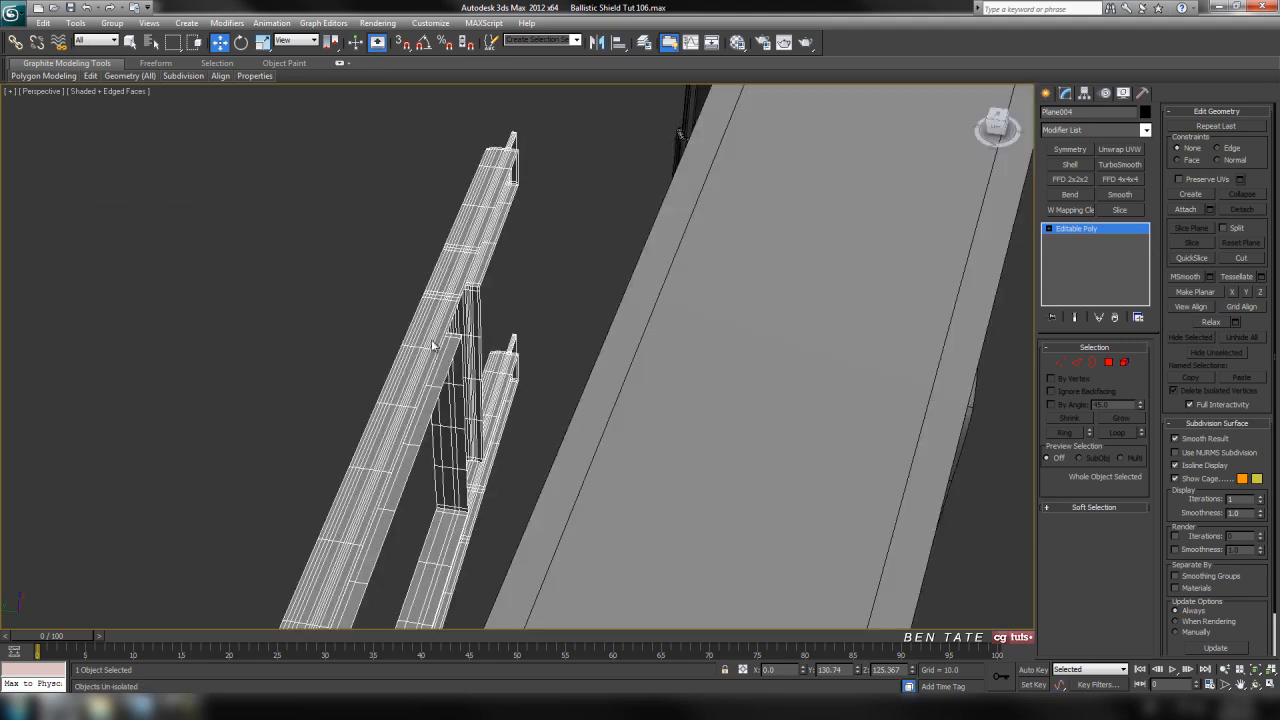
Add a TurboSmooth modifier to the strap frame with 2 iterations and Isoline Display enabled
alt+middle_drag(751, 371, 808, 373)
middle_drag(532, 379, 718, 381)
scroll(690, 372, up, 4)
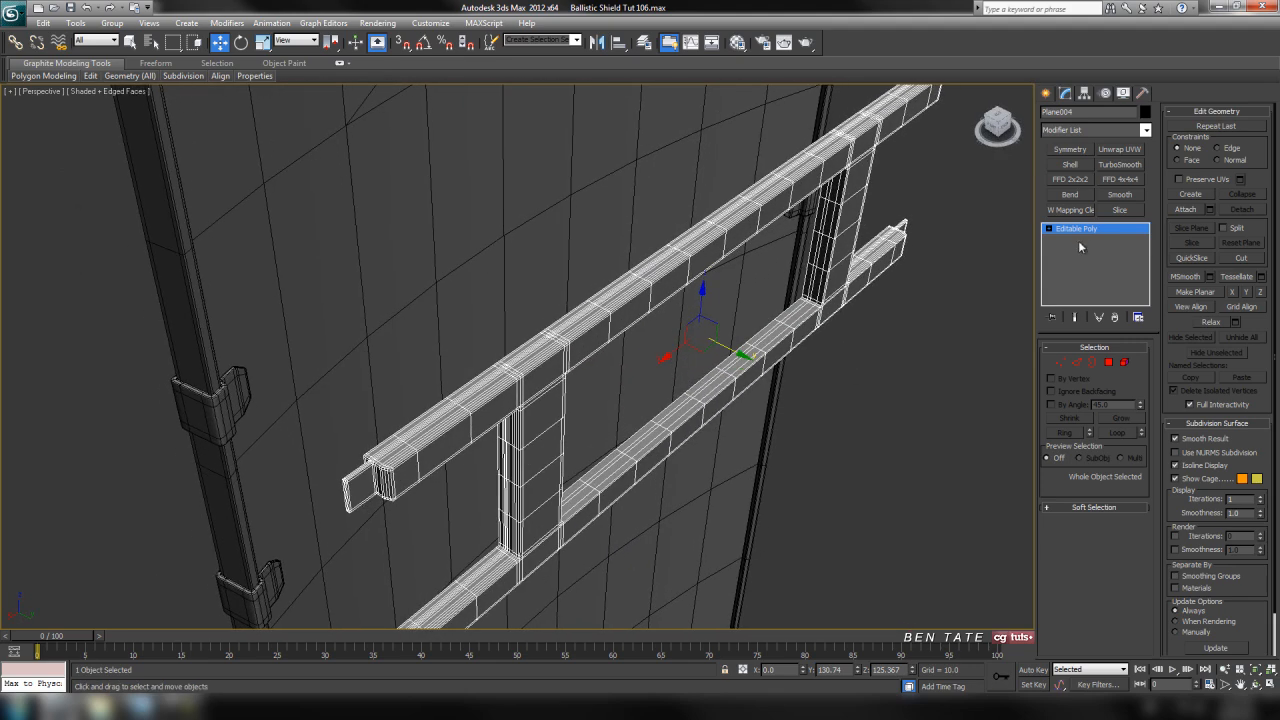
click(1138, 168)
middle_drag(846, 329, 790, 335)
click(1139, 367)
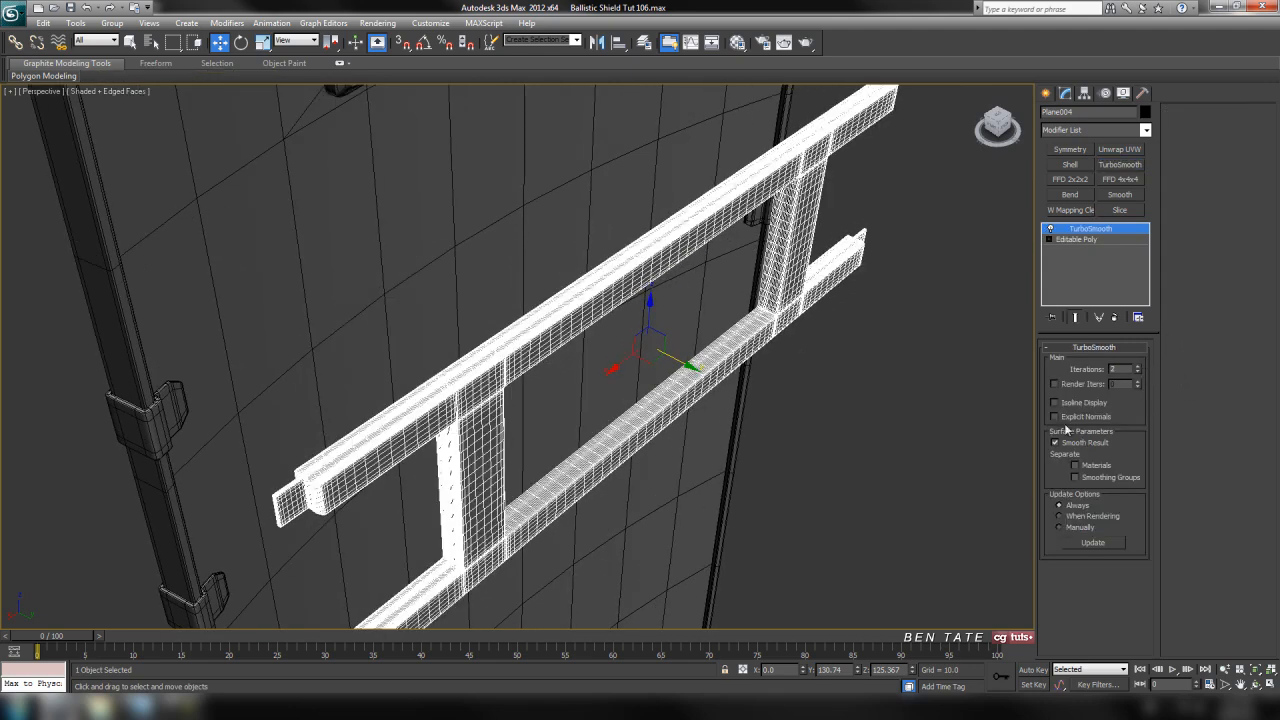
click(1055, 402)
Examine the smoothed strap ends and legs in shaded display without edged faces
scroll(877, 469, up, 3)
key(F4)
mouse_move(820, 478)
middle_down()
mouse_move(846, 315)
mouse_move(841, 375)
middle_up()
scroll(574, 353, up, 5)
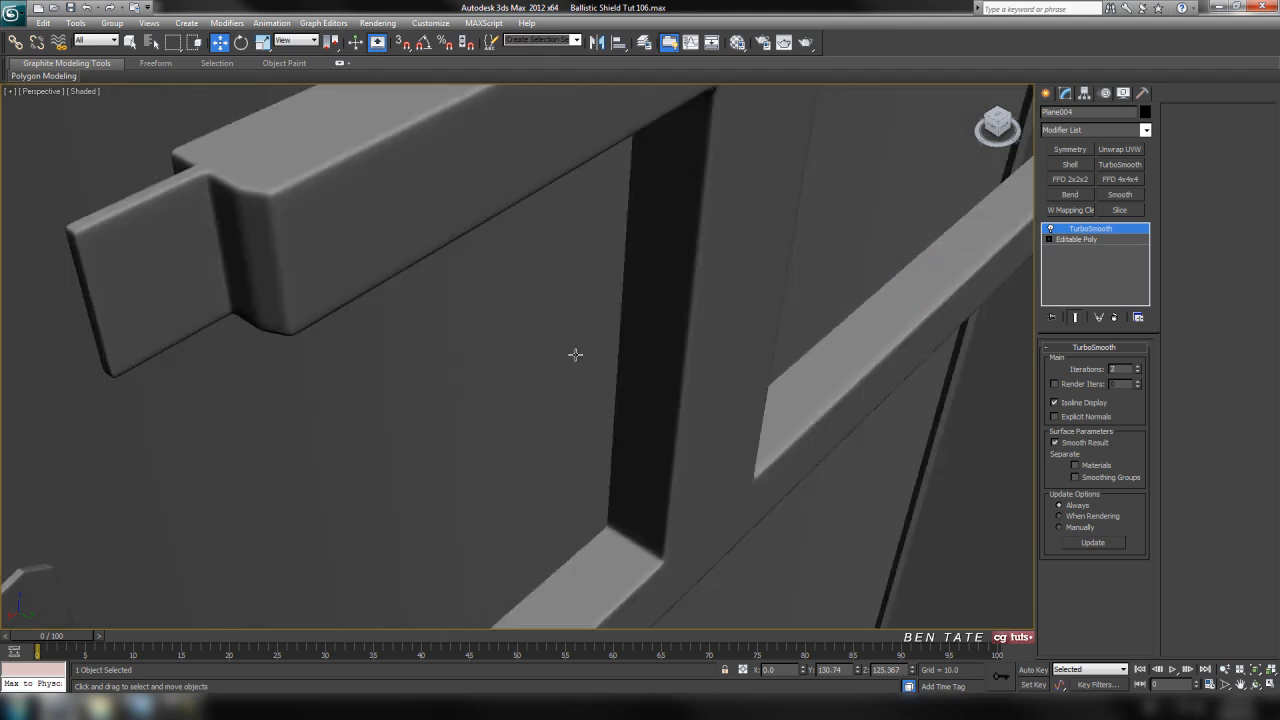
middle_drag(520, 319, 617, 355)
middle_drag(640, 417, 738, 320)
scroll(751, 264, down, 5)
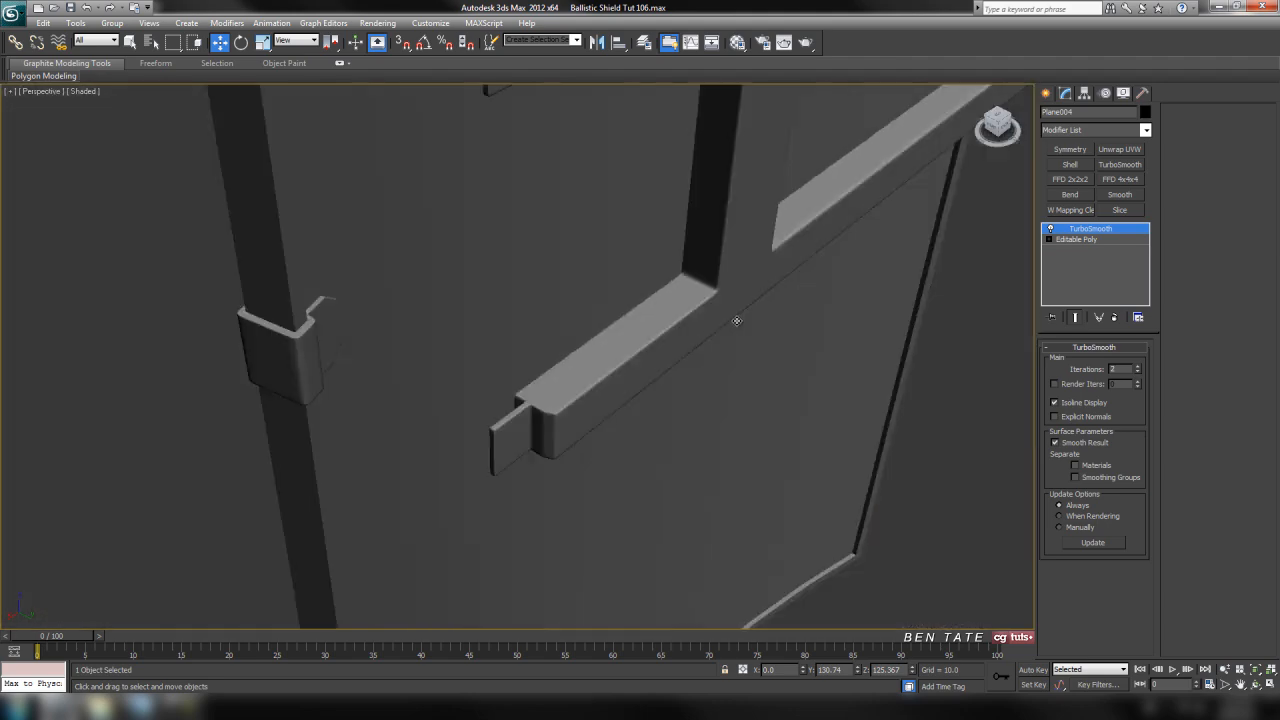
middle_drag(751, 264, 546, 464)
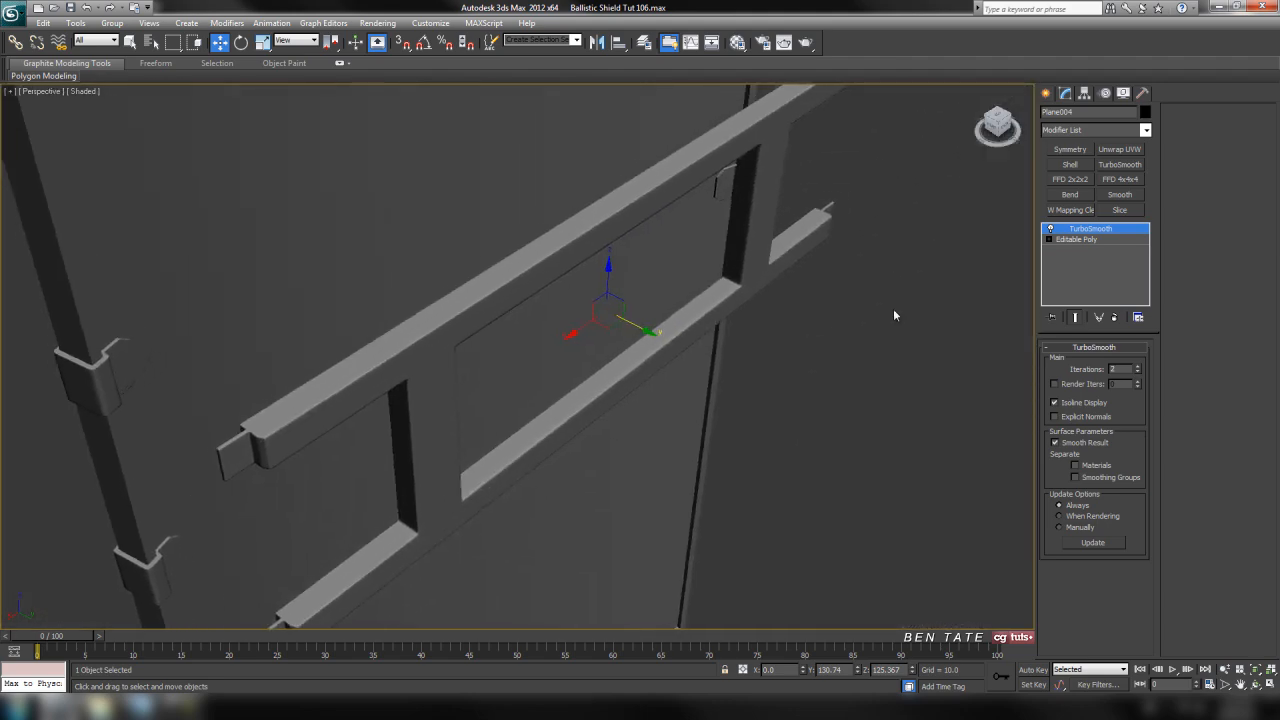
Add a Bend modifier to the strap frame on the X axis with an angle of 34.3
click(1146, 130)
click(1100, 312)
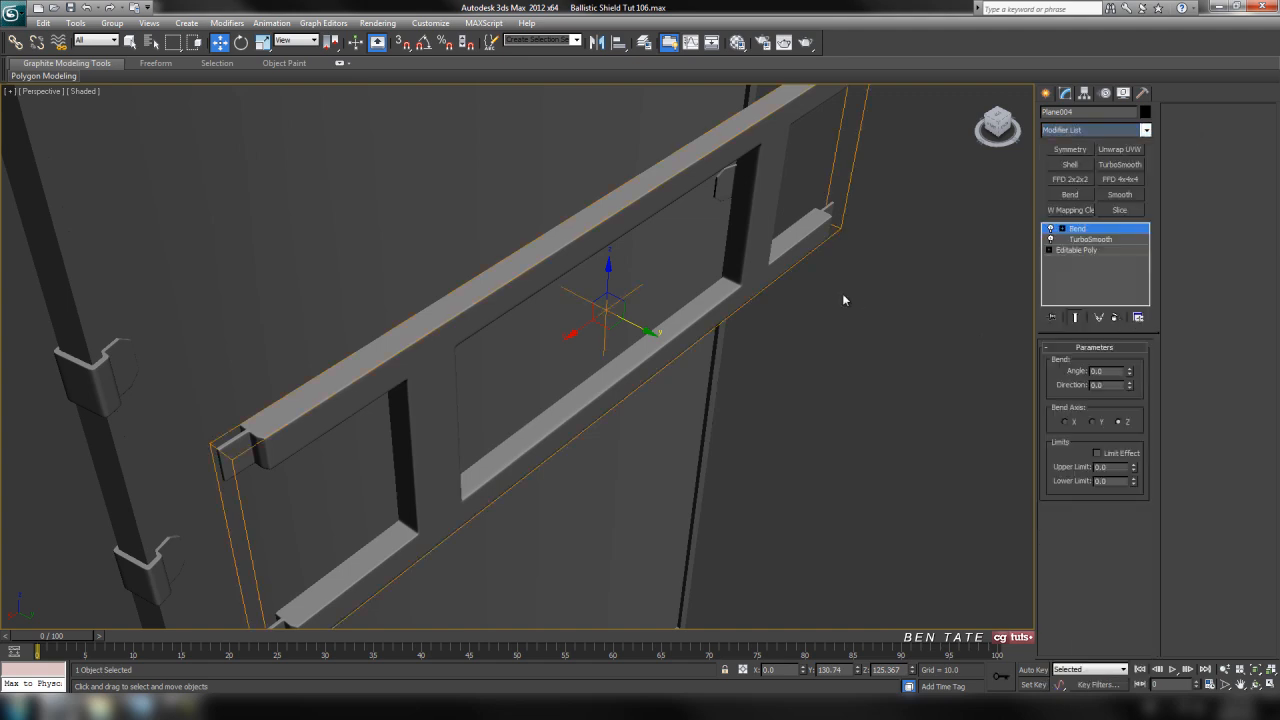
middle_drag(845, 300, 843, 320)
drag(1131, 374, 1132, 359)
click(1065, 421)
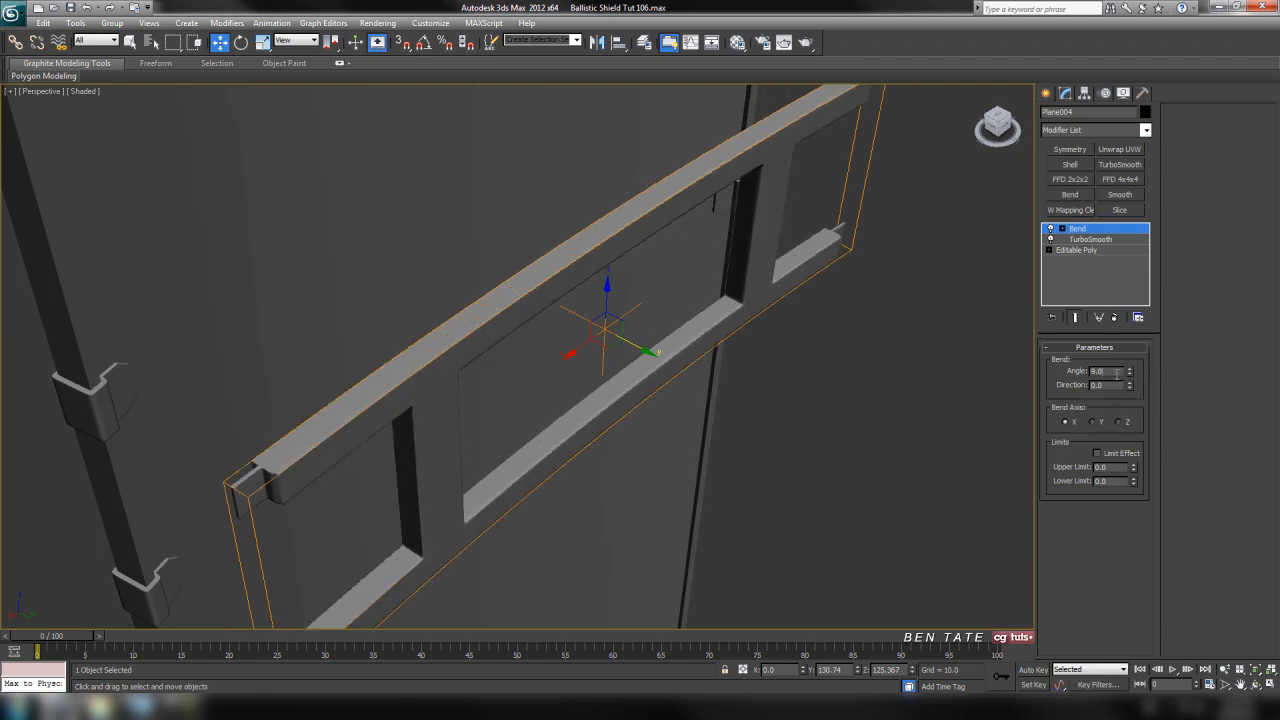
text(34.3)
key(Return)
Examine the bent strap frame's curve against the shield and how its ends meet the edge clips
alt+middle_drag(811, 361, 768, 462)
scroll(731, 417, up, 2)
middle_drag(717, 410, 577, 375)
key(F4)
scroll(561, 372, up, 4)
drag(777, 277, 780, 281)
middle_drag(563, 385, 731, 211)
middle_drag(782, 370, 764, 400)
drag(926, 164, 915, 168)
middle_drag(425, 391, 586, 439)
scroll(597, 371, up, 5)
scroll(594, 371, down, 2)
scroll(591, 373, down, 3)
scroll(586, 439, down, 6)
middle_drag(598, 558, 335, 551)
scroll(488, 440, up, 1)
middle_drag(488, 440, 449, 403)
mouse_move(755, 451)
alt+middle_down()
mouse_move(735, 490)
mouse_move(517, 449)
mouse_move(579, 523)
alt+middle_up()
key(F4)
alt+middle_drag(650, 399, 704, 468)
scroll(717, 411, down, 5)
scroll(717, 409, up, 3)
key(F4)
scroll(612, 427, up, 3)
alt+middle_drag(607, 388, 565, 400)
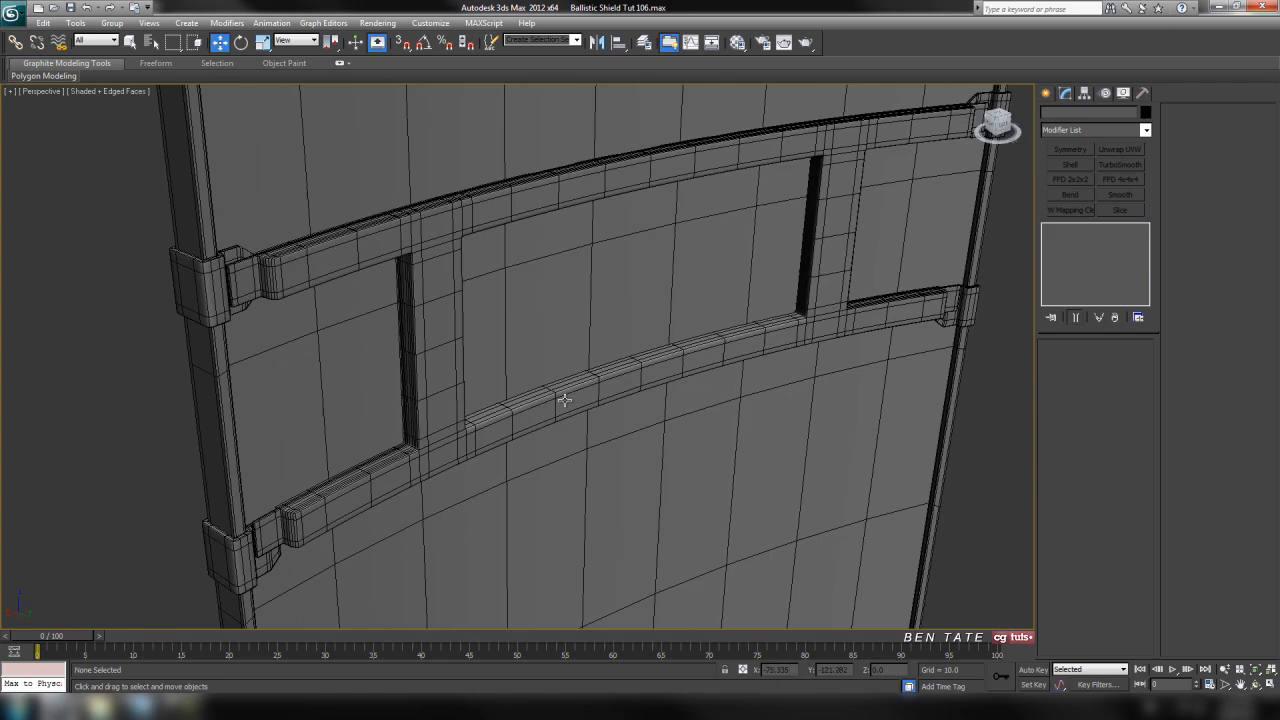
Review the back of the whole shield, including the viewing window, clips and strap frame
alt+middle_drag(774, 465, 620, 503)
scroll(709, 517, down, 5)
middle_drag(734, 390, 790, 380)
middle_drag(734, 469, 782, 403)
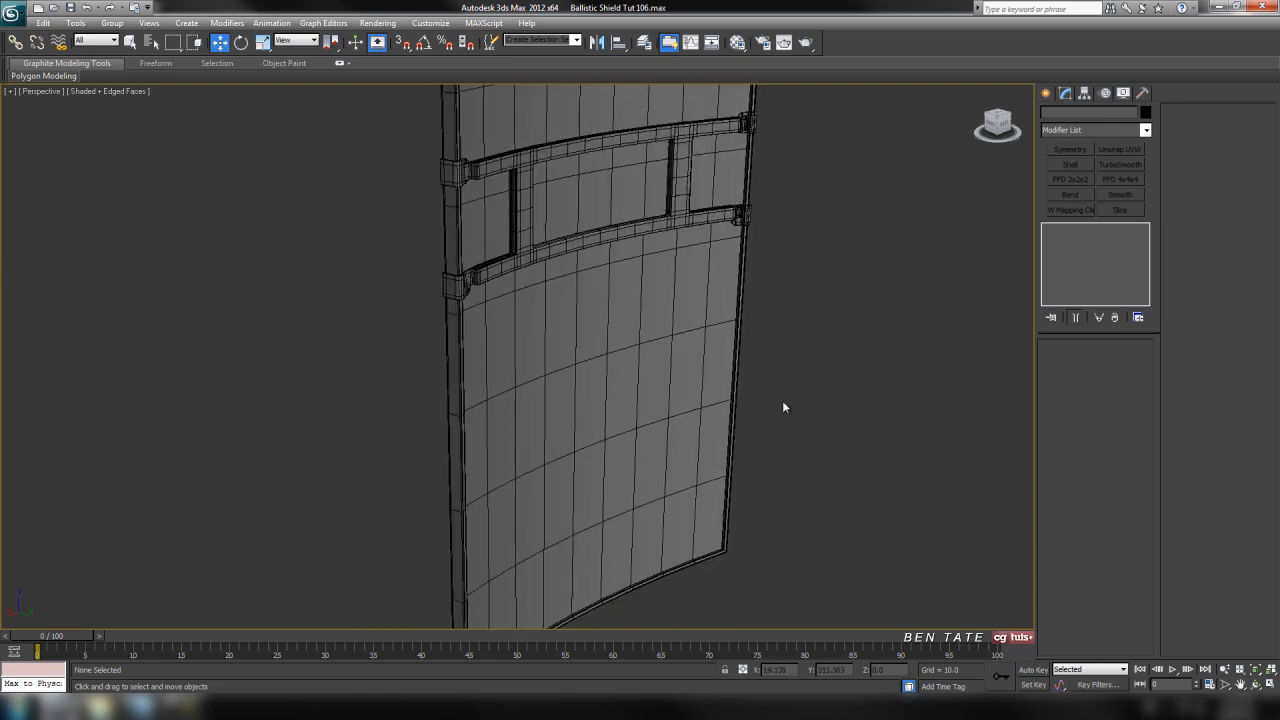
middle_drag(730, 355, 702, 516)
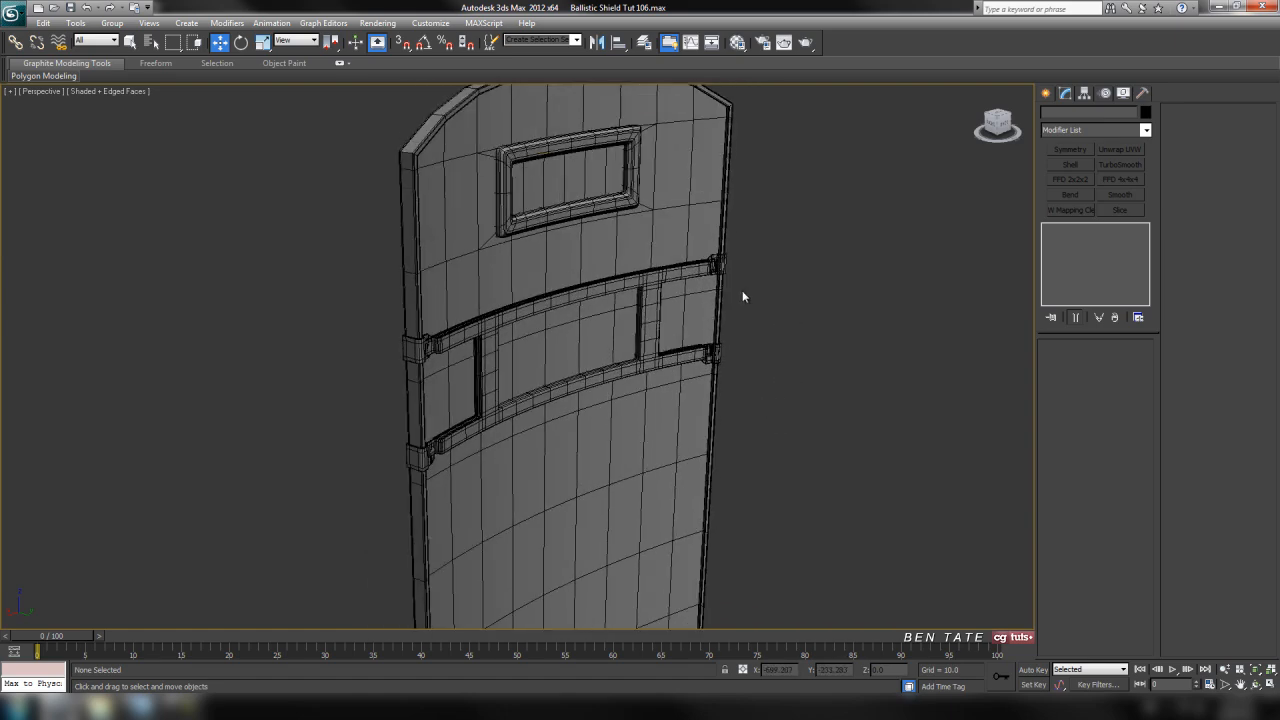
middle_drag(746, 316, 744, 450)
mouse_move(770, 335)
middle_down()
mouse_move(766, 319)
mouse_move(767, 331)
middle_up()
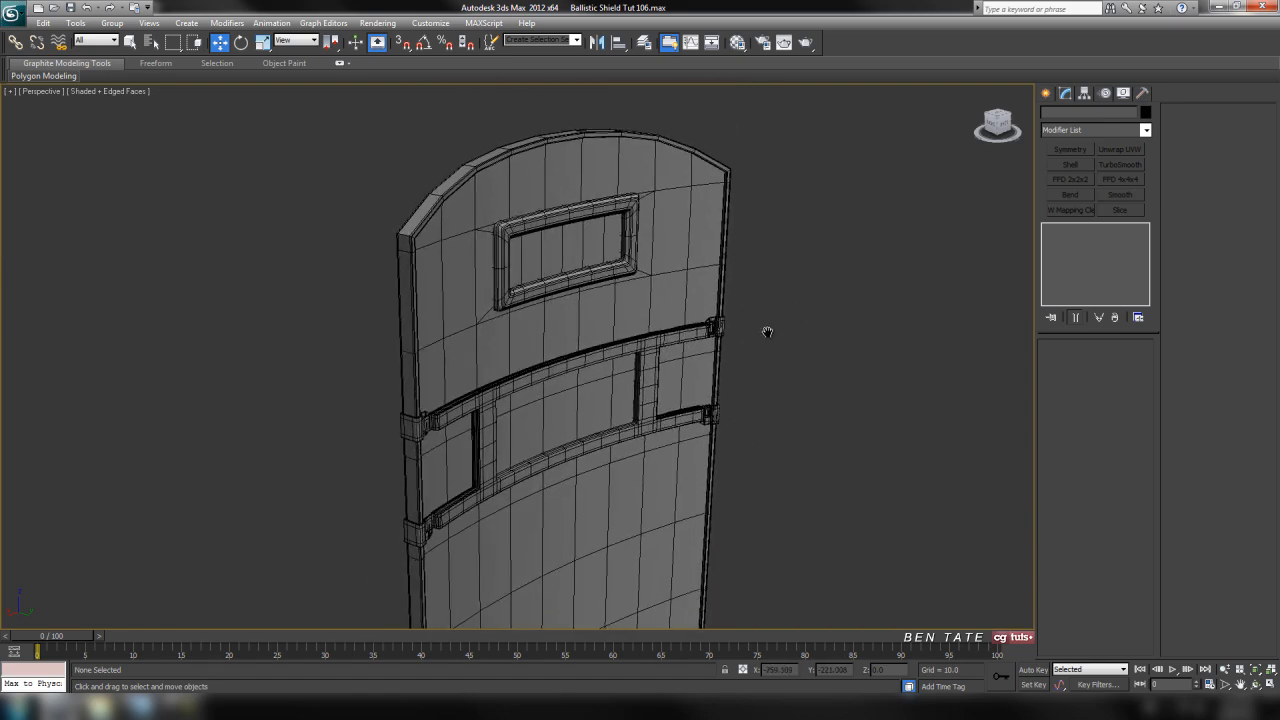